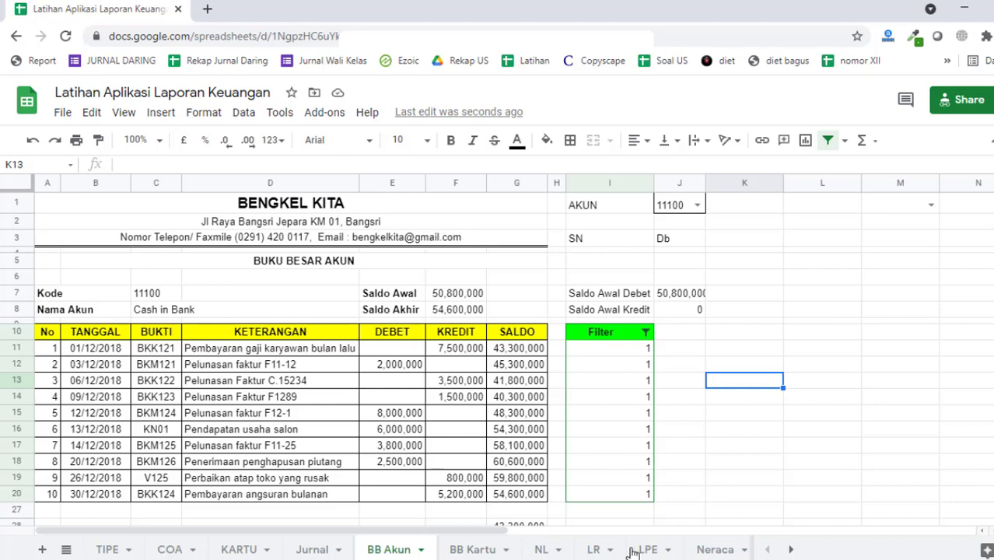
# - Review the LPE, Neraca and LR report sheets in the Latihan Aplikasi Laporan Keuangan workbook
pyautogui.click(652, 551)
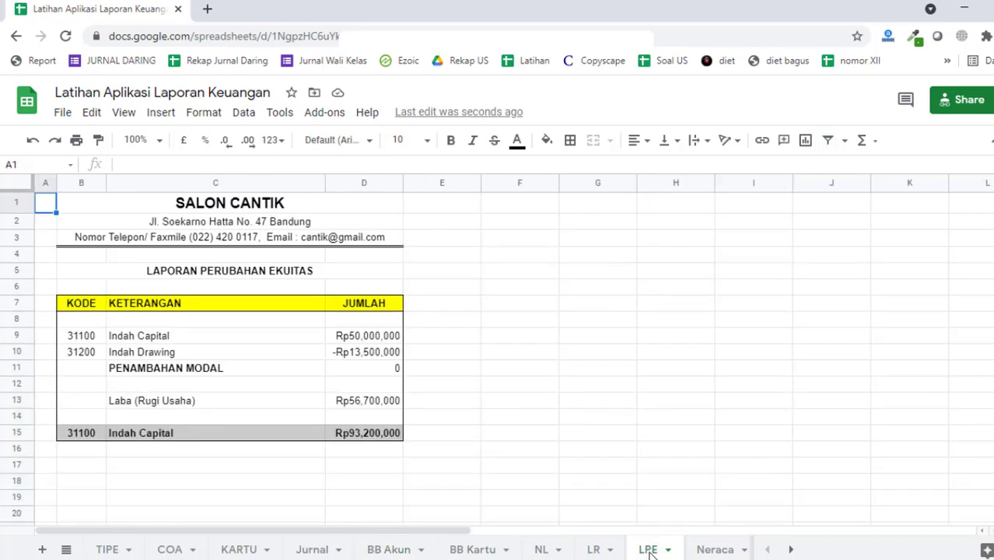
pyautogui.click(712, 549)
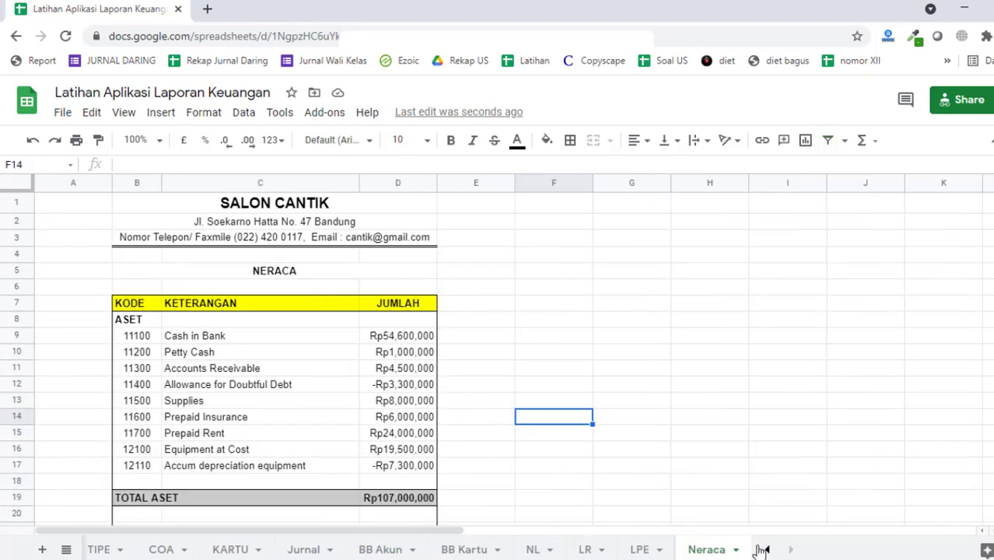
pyautogui.click(584, 550)
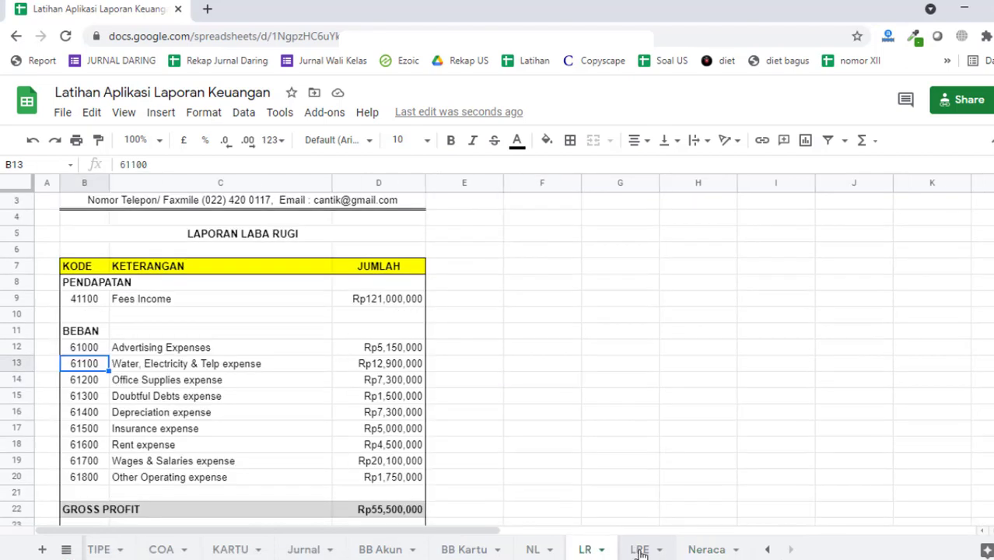
pyautogui.click(639, 548)
pyautogui.click(710, 549)
pyautogui.click(678, 469)
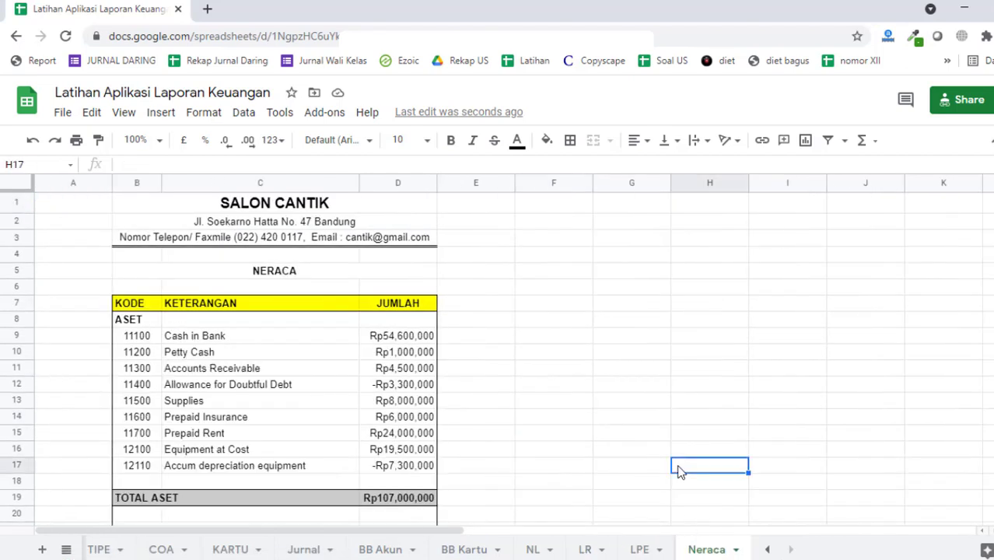
pyautogui.click(612, 327)
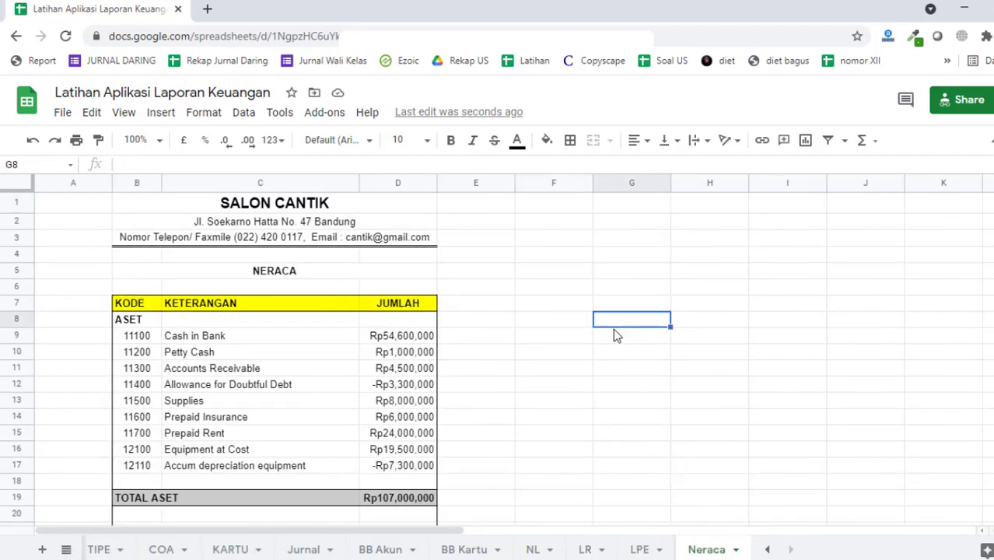
pyautogui.click(560, 418)
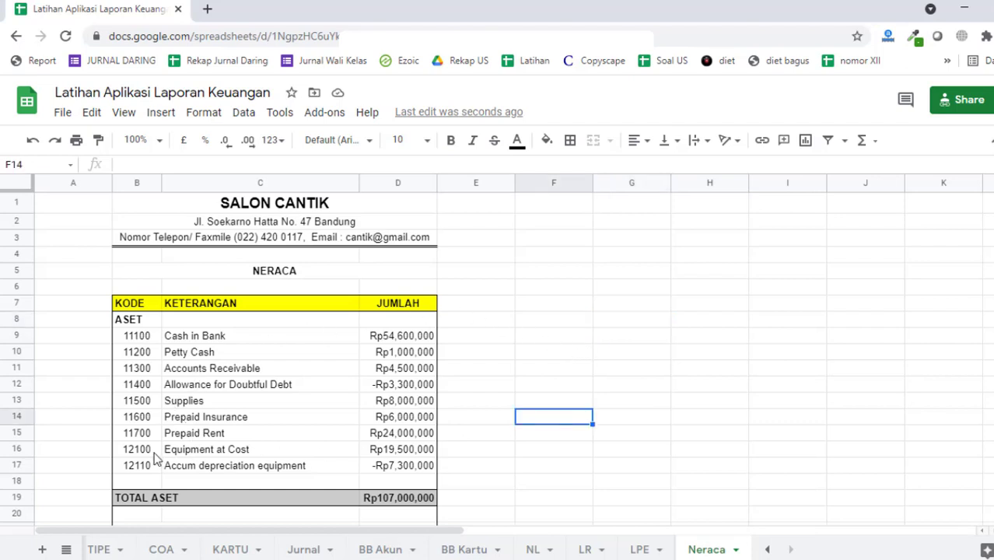
# - Look through the workbook's sheets from TIPE and COA to Jurnal, BB Akun, BB Kartu and NL, and return to BB Akun
pyautogui.click(98, 551)
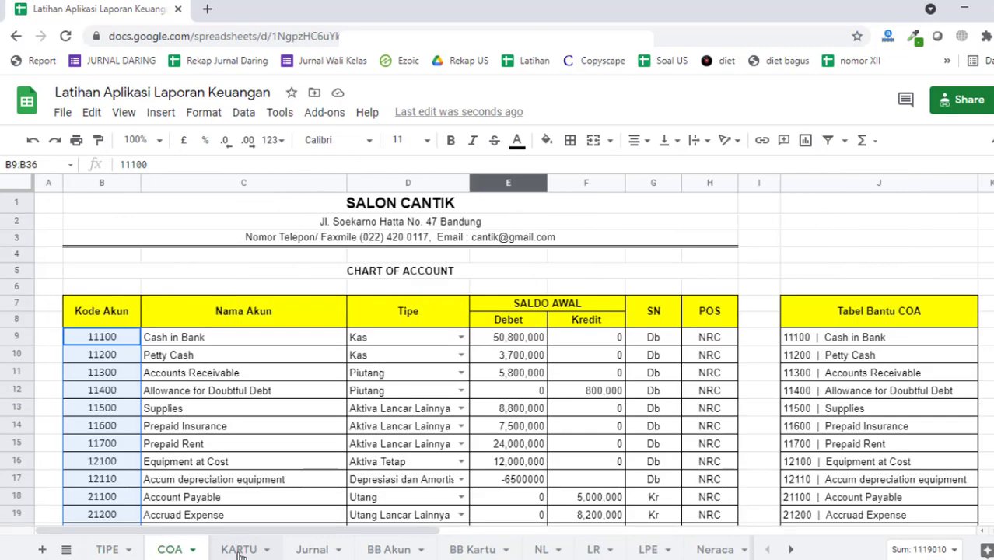
pyautogui.click(240, 552)
pyautogui.click(320, 552)
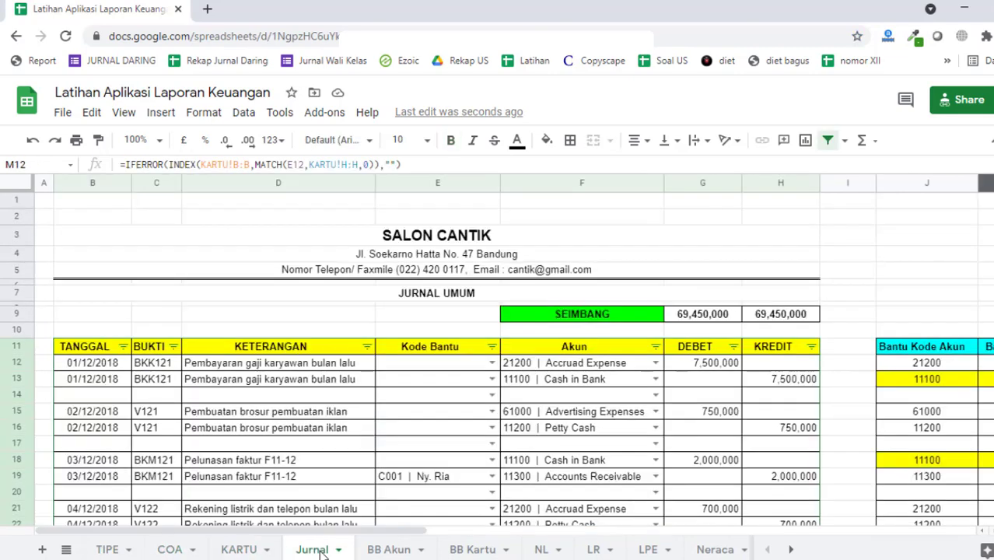
pyautogui.click(461, 399)
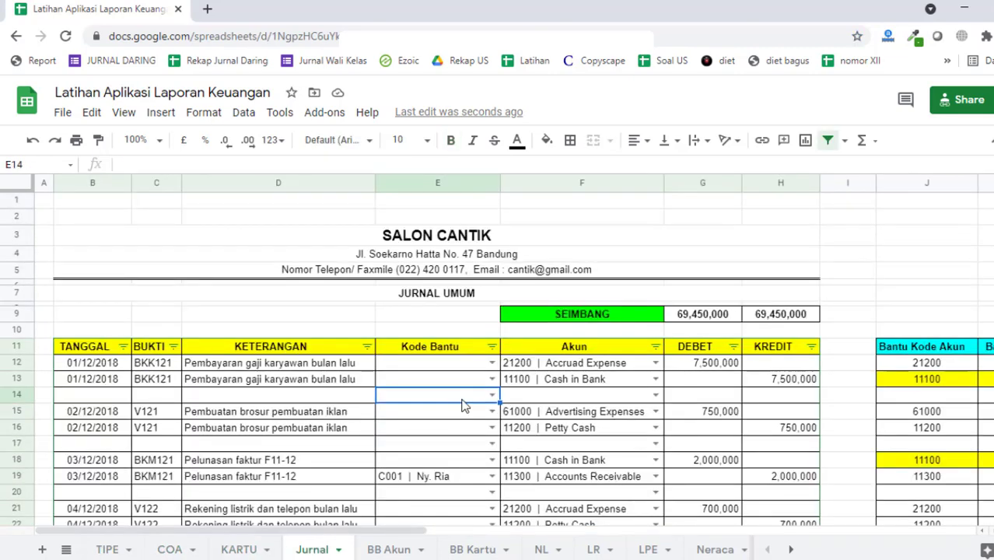
pyautogui.click(393, 552)
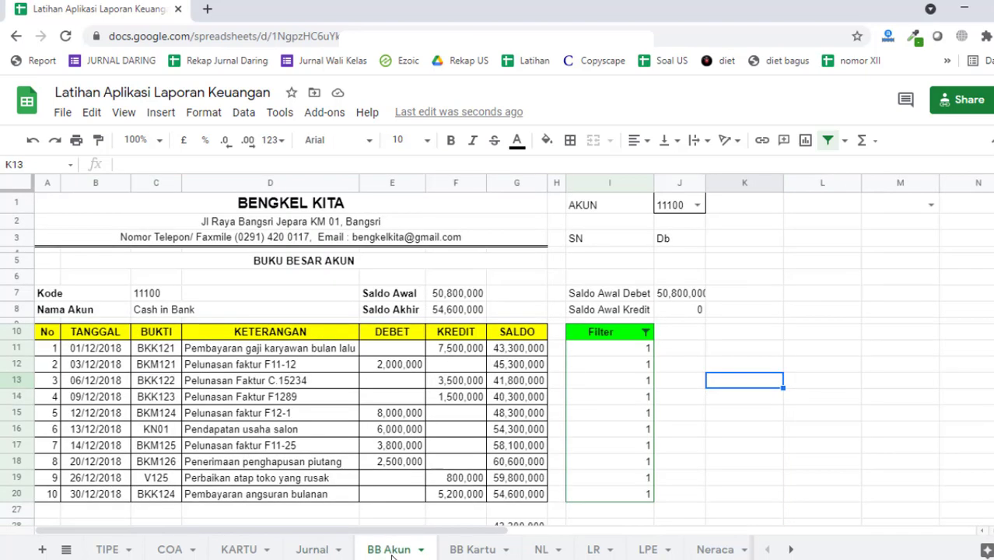
pyautogui.click(469, 551)
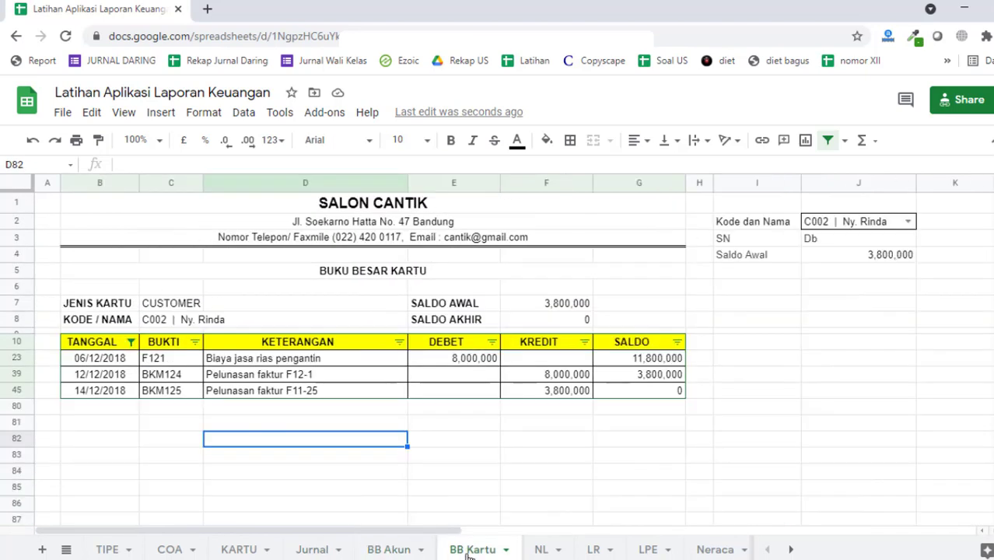
pyautogui.click(542, 551)
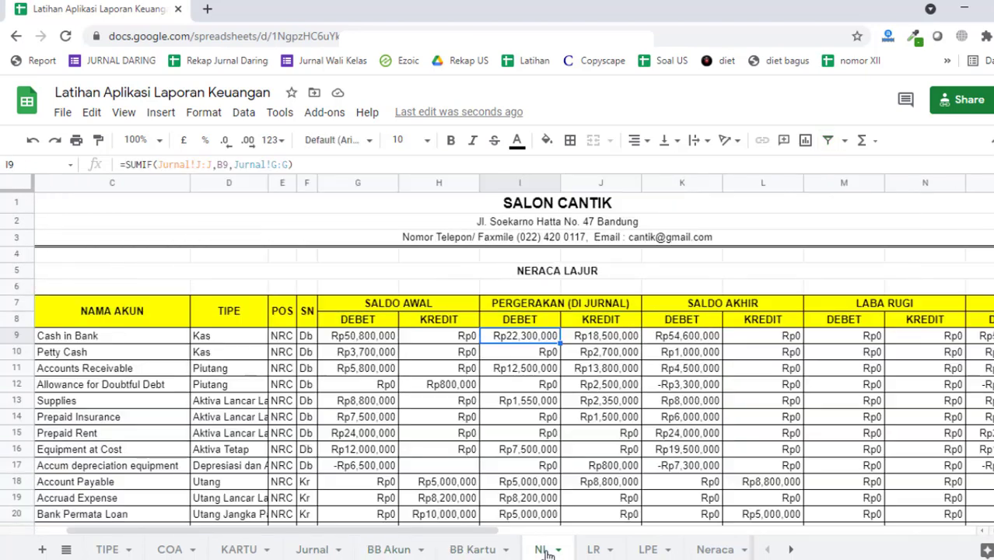
pyautogui.click(397, 551)
pyautogui.click(695, 385)
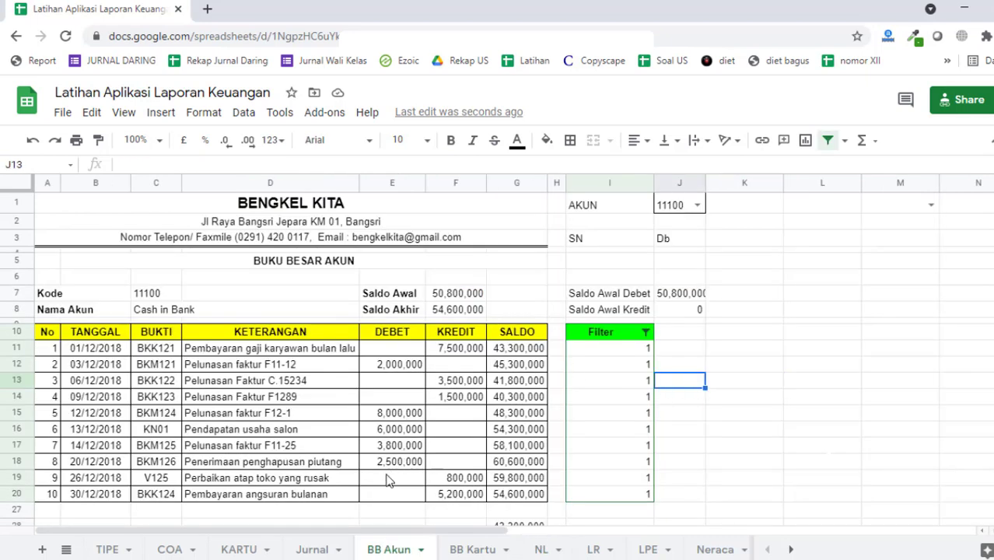
pyautogui.click(874, 411)
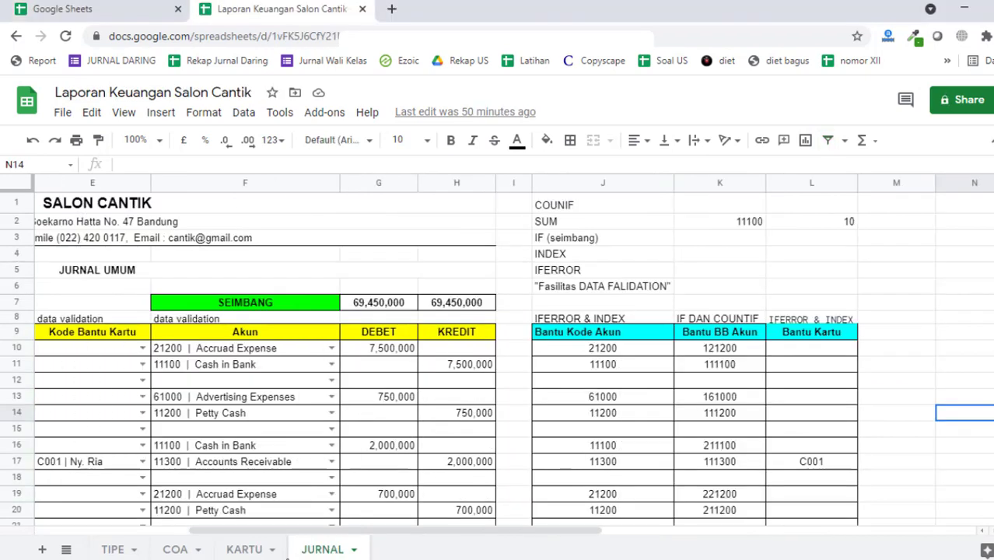
# - In the Laporan Keuangan Salon Cantik workbook, add a new sheet and name it BB Akun
pyautogui.click(890, 287)
pyautogui.scroll(-4, 889, 295)
pyautogui.scroll(4, 881, 301)
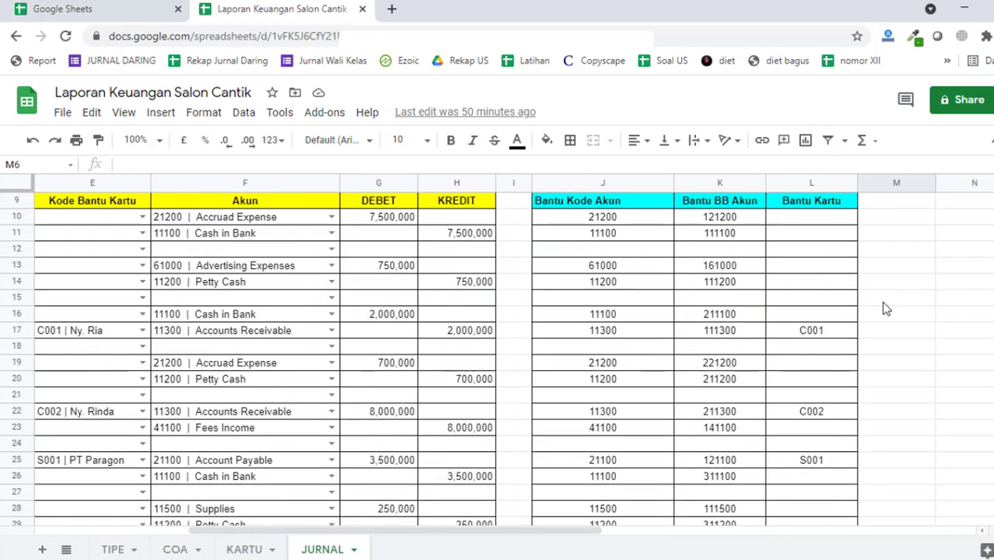
pyautogui.click(828, 315)
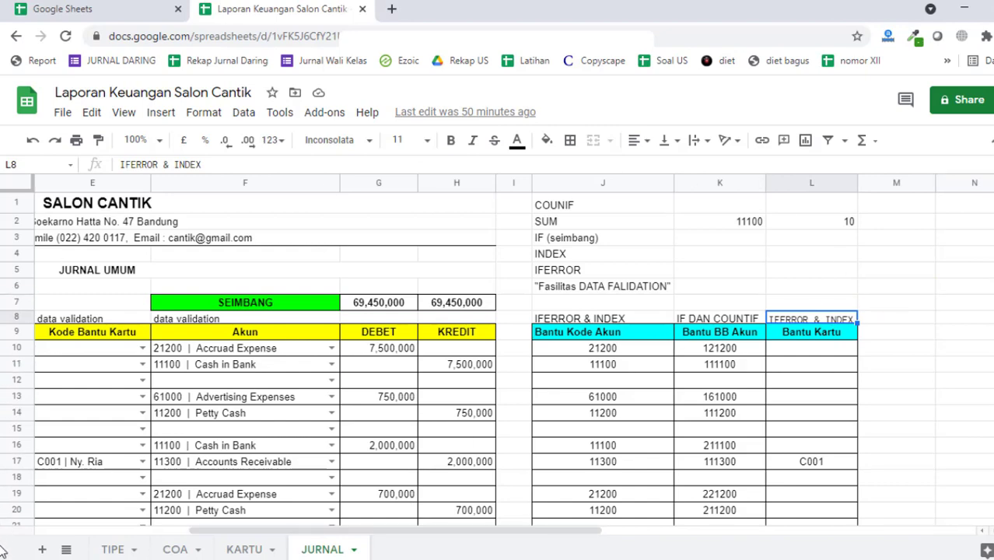
pyautogui.click(43, 550)
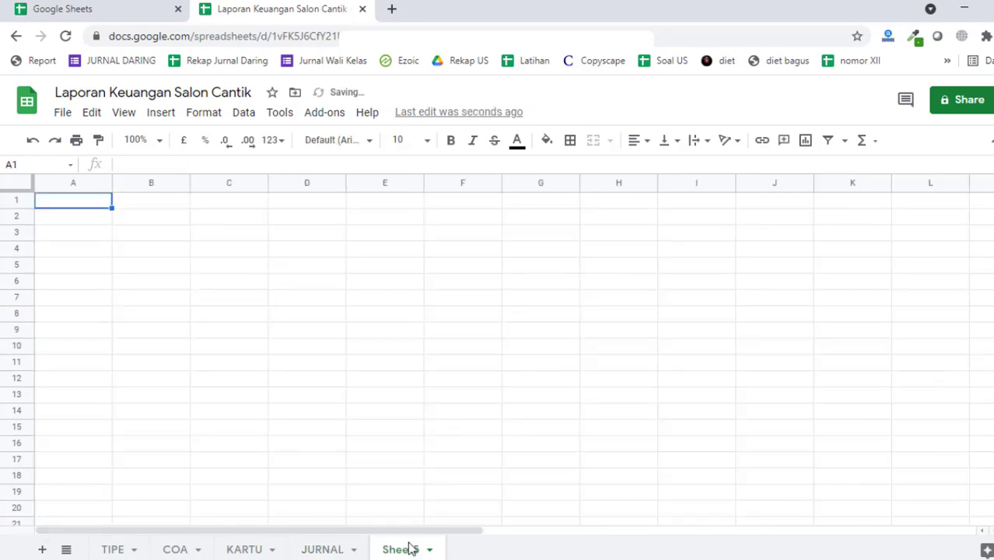
pyautogui.doubleClick(408, 549)
pyautogui.write('BB AK')
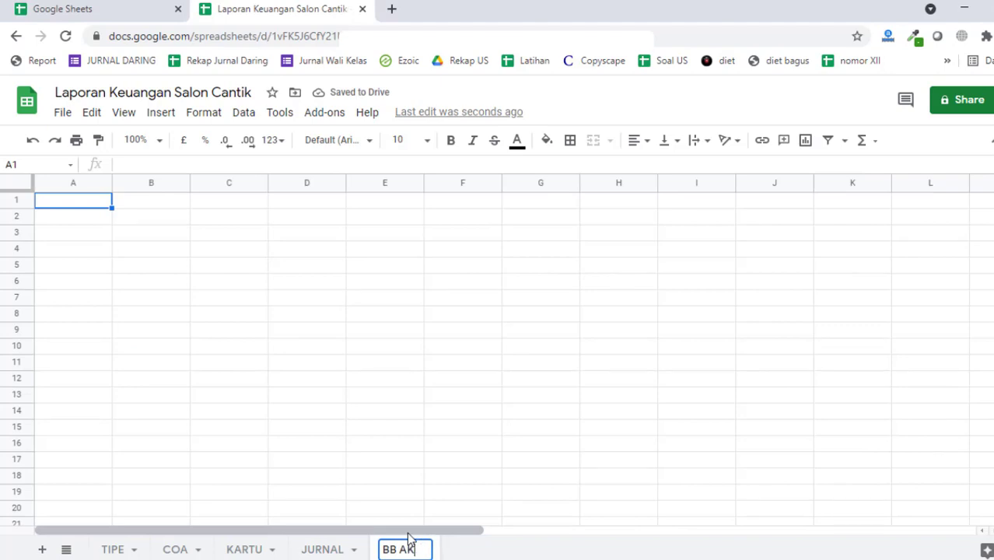
pyautogui.write('un')
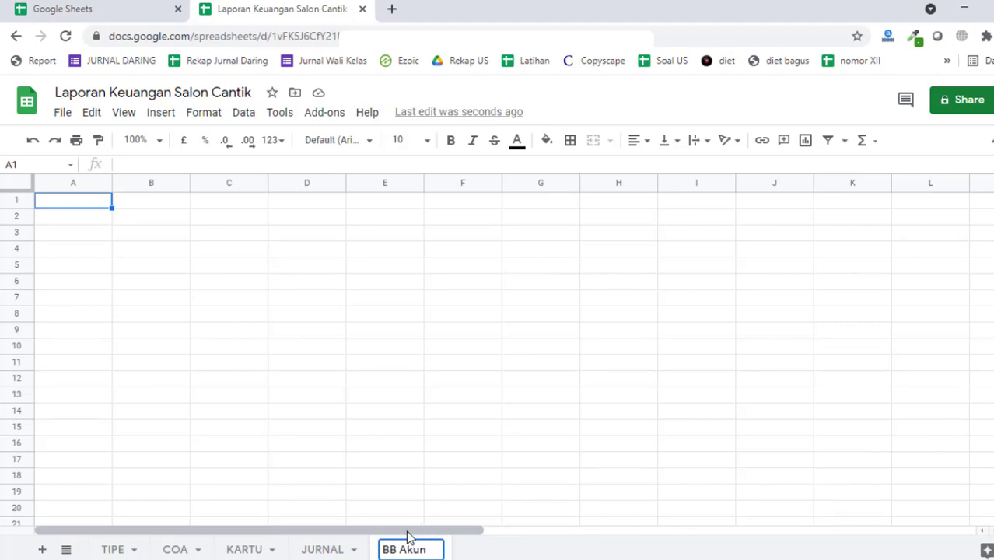
pyautogui.click(476, 411)
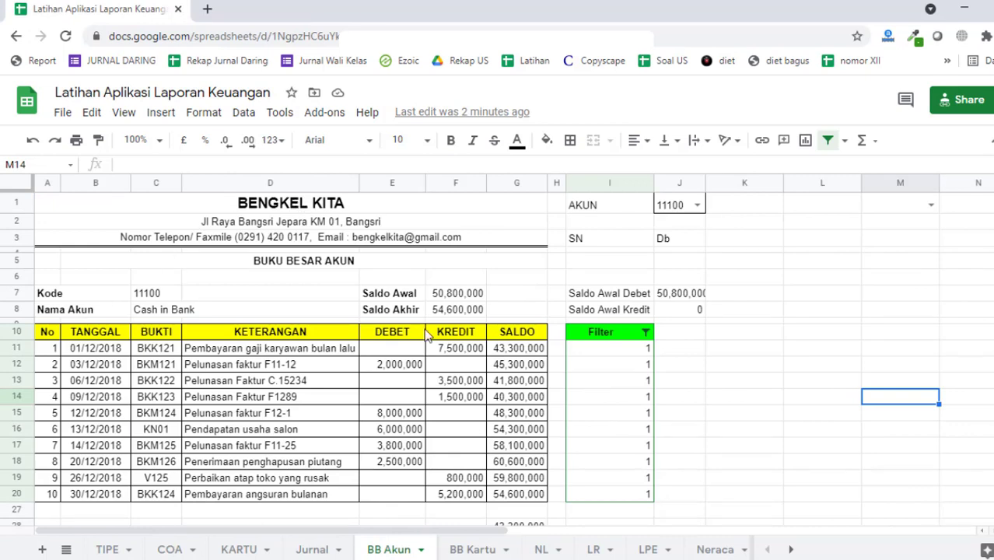
# - In the Latihan Aplikasi Laporan Keuangan workbook, include value 0 in the Filter column's filter on the BB Akun sheet
pyautogui.click(646, 332)
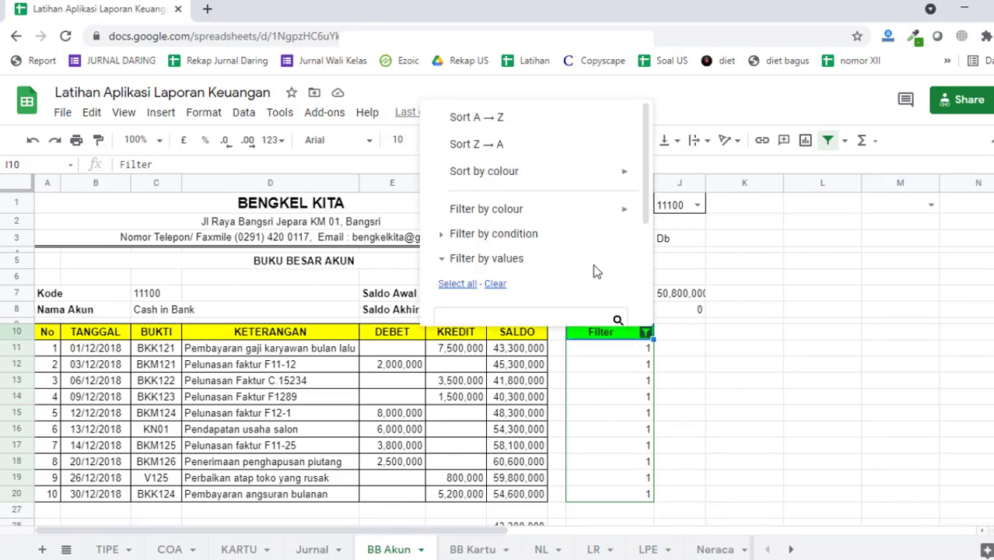
pyautogui.scroll(-3, 595, 270)
pyautogui.click(460, 199)
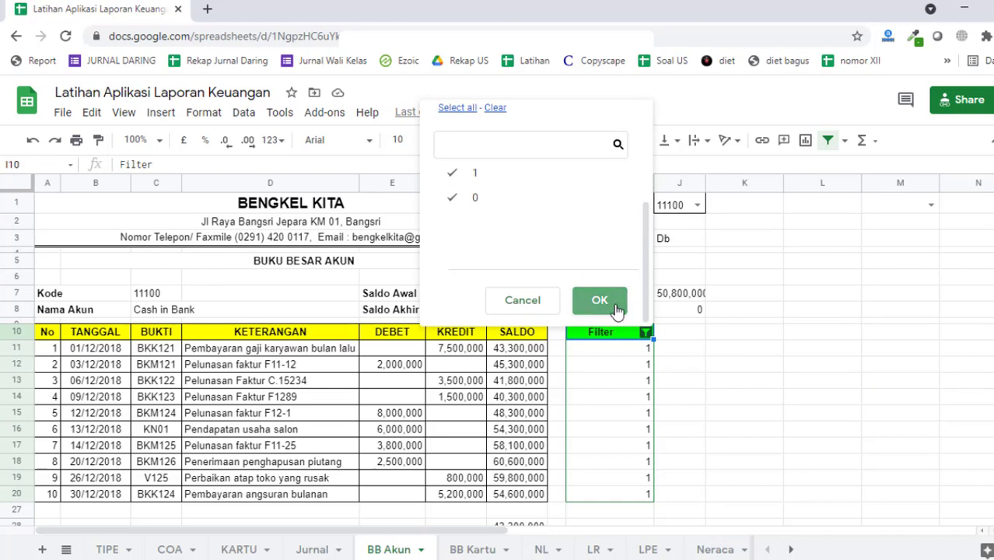
pyautogui.click(600, 300)
# - Copy range A1:J48 of BB Akun and paste it at A1 of the BB Akun sheet in the Laporan Keuangan Salon Cantik workbook
pyautogui.moveTo(669, 211); pyautogui.dragTo(44, 468)
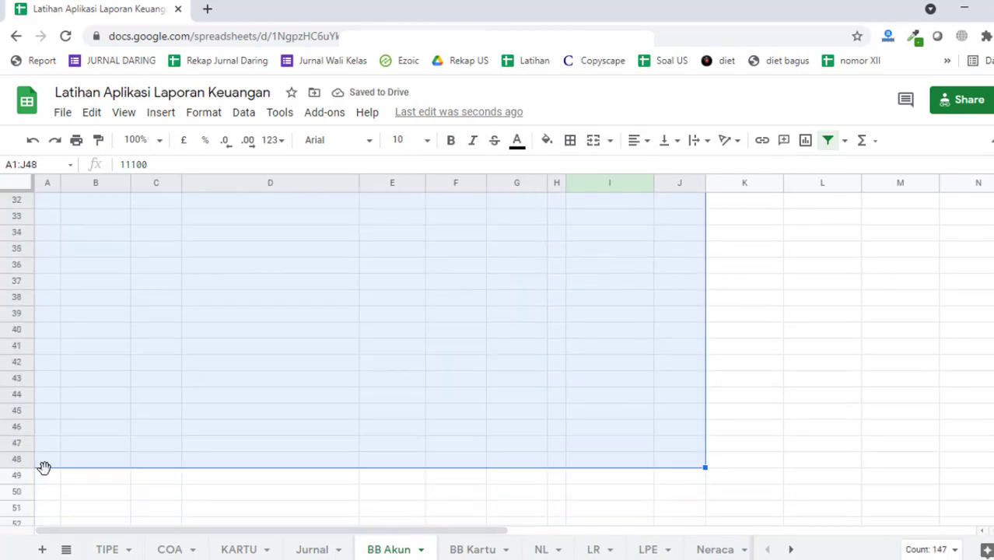
pyautogui.scroll(10, 60, 512)
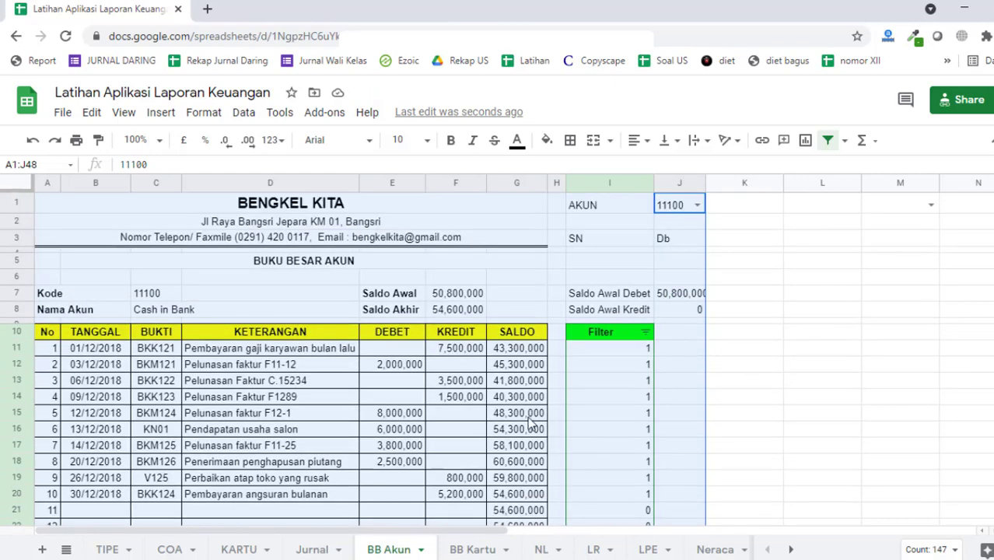
pyautogui.scroll(-3, 589, 343)
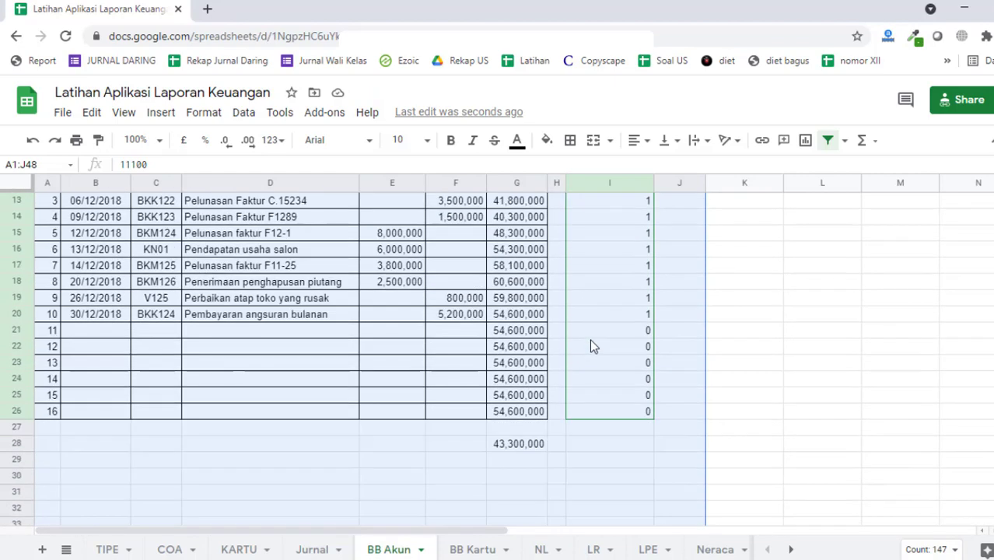
pyautogui.scroll(3, 588, 342)
pyautogui.scroll(-3, 587, 342)
pyautogui.hotkey('ctrl', 'c')
pyautogui.scroll(3, 588, 347)
pyautogui.scroll(-3, 602, 406)
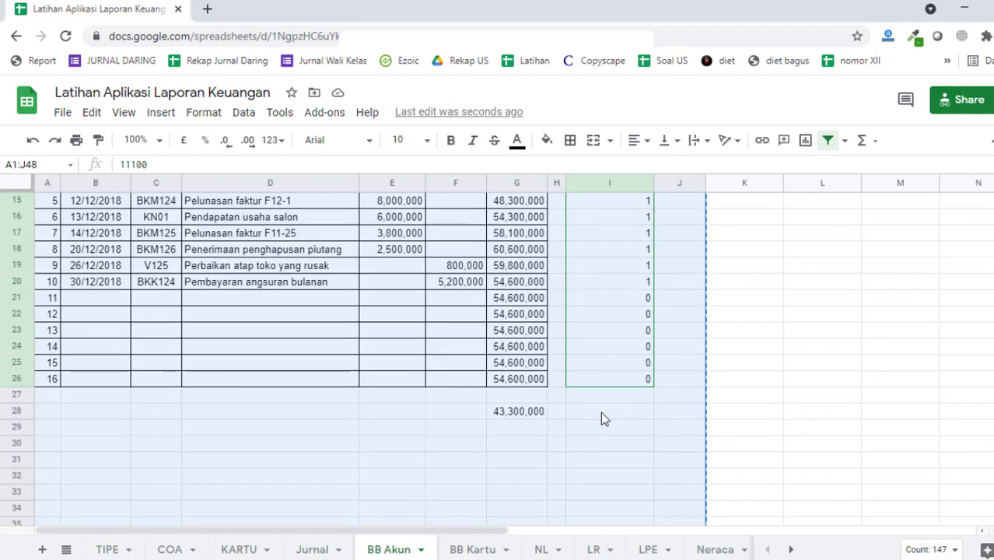
pyautogui.hotkey('alt', 'Tab')
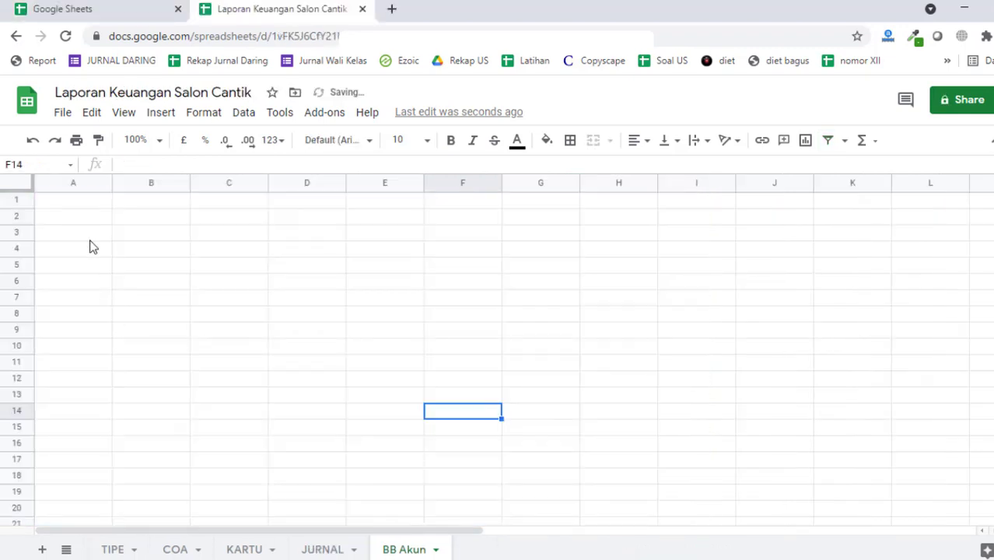
pyautogui.click(74, 201)
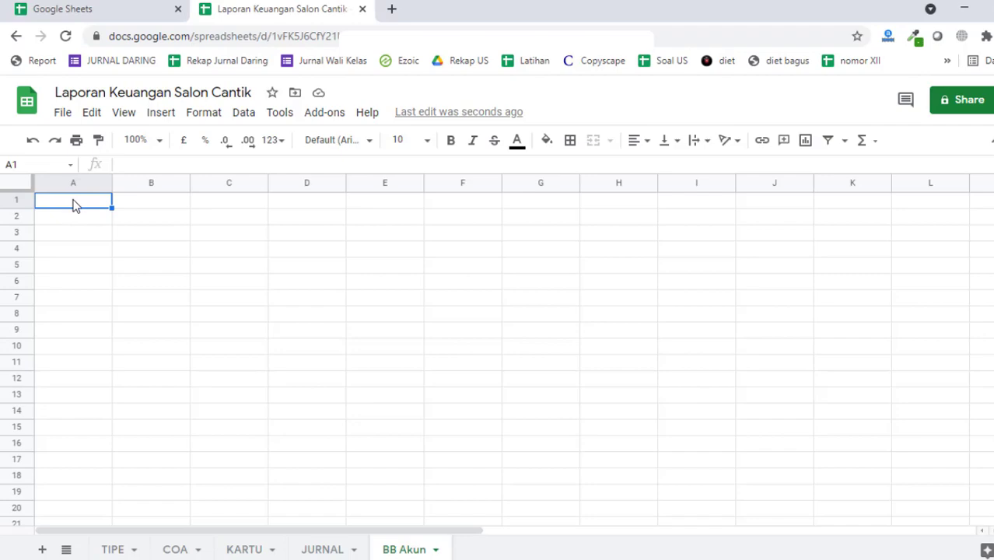
pyautogui.hotkey('ctrl', 'v')
pyautogui.click(400, 290)
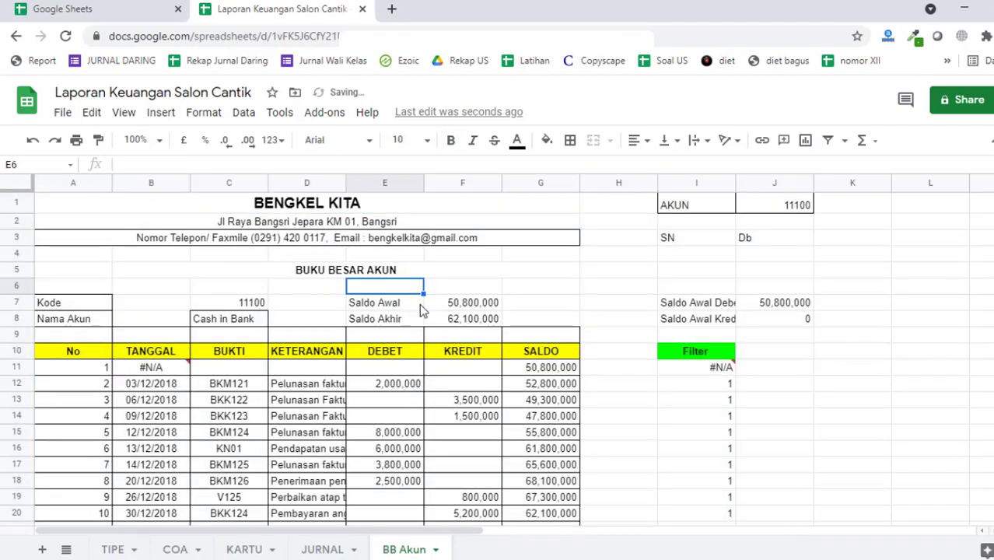
# - Clear the contents of B11:G26, the TANGGAL to SALDO rows of the pasted ledger table
pyautogui.click(701, 204)
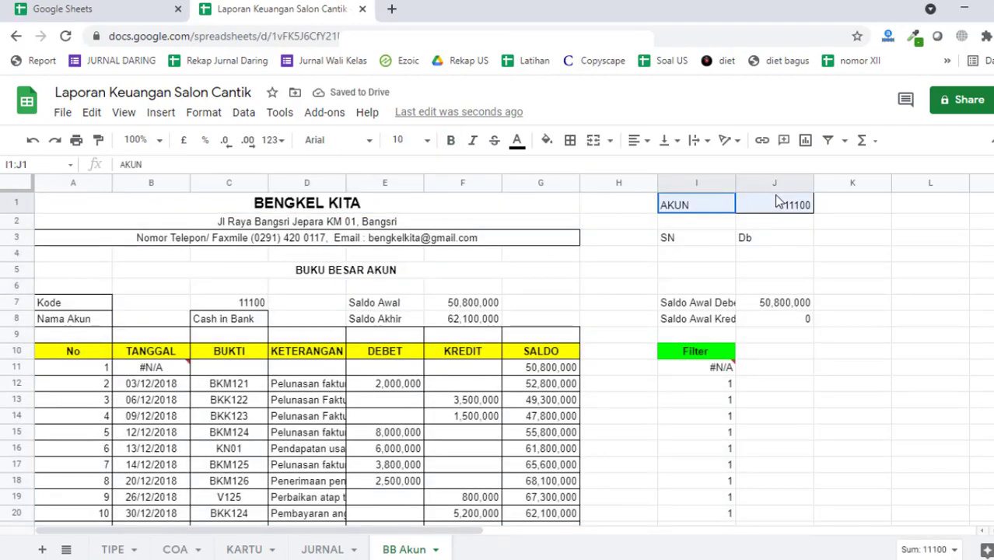
pyautogui.scroll(-3, 760, 253)
pyautogui.click(702, 252)
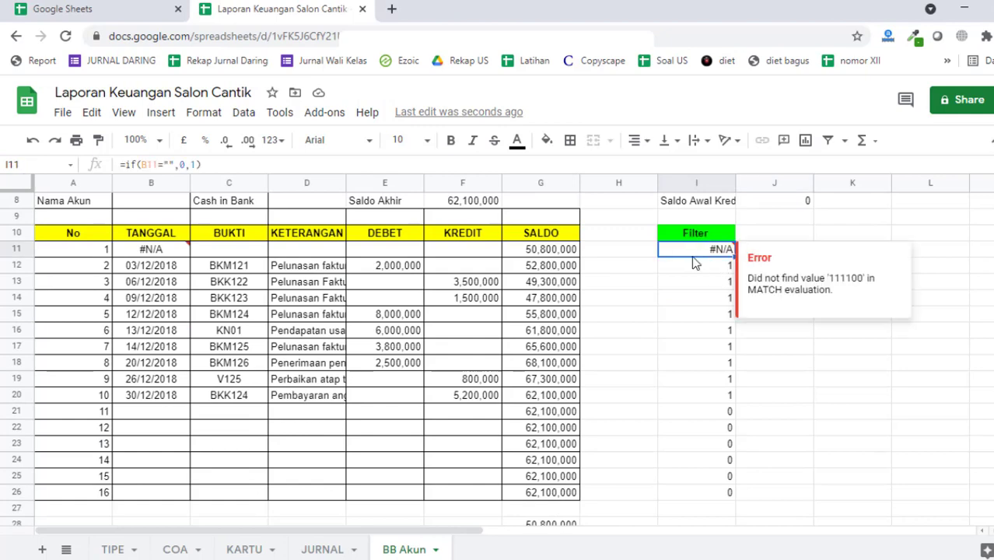
pyautogui.click(154, 254)
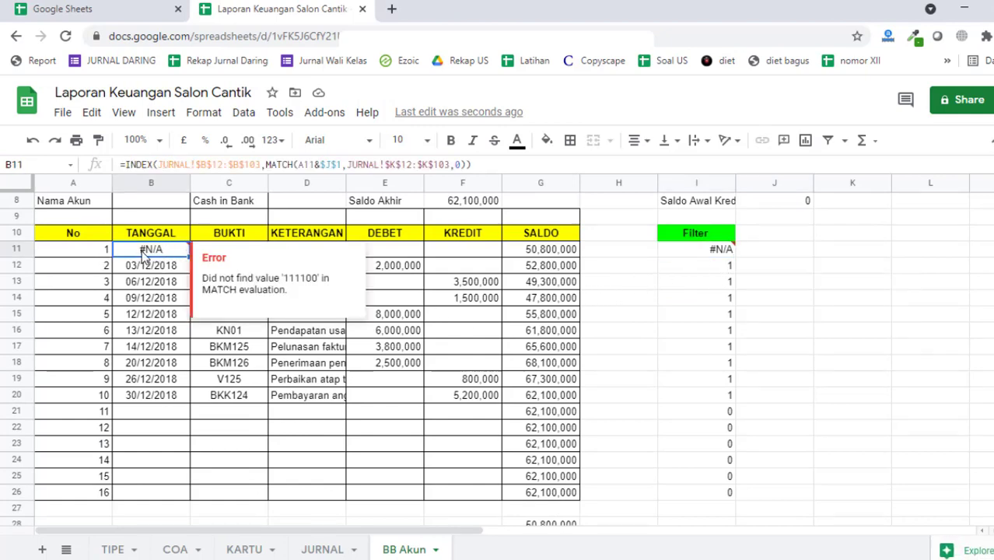
pyautogui.moveTo(144, 257); pyautogui.dragTo(557, 346)
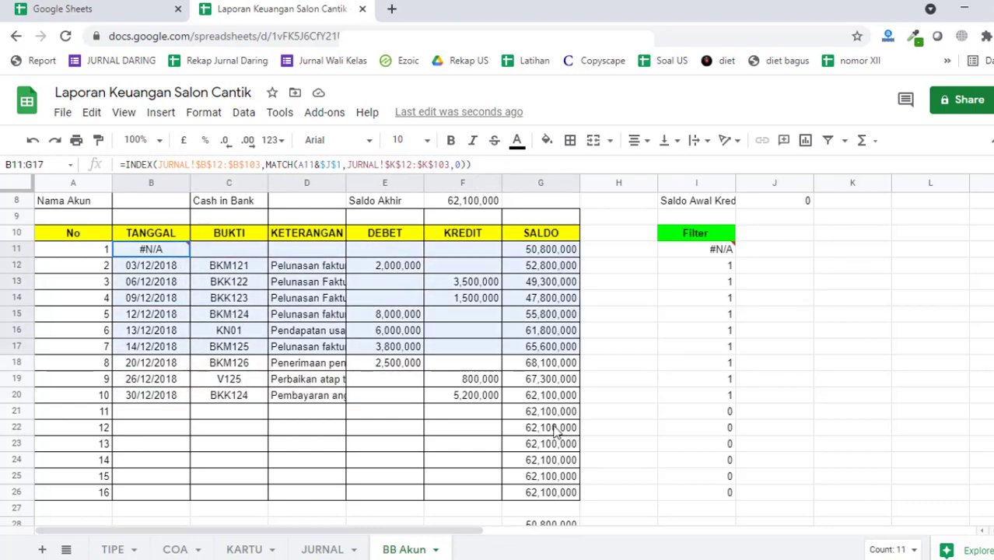
pyautogui.moveTo(557, 432); pyautogui.dragTo(545, 506)
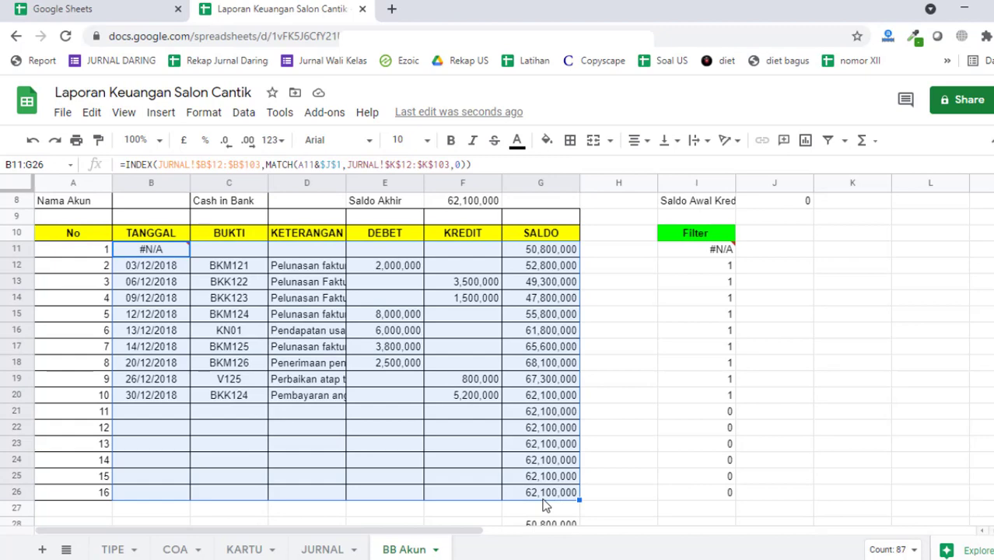
pyautogui.press('Delete')
# - Clear the leftover formula in G28 and the Filter column formulas in I11:I26 of the BB Akun sheet
pyautogui.scroll(-2, 536, 466)
pyautogui.click(531, 447)
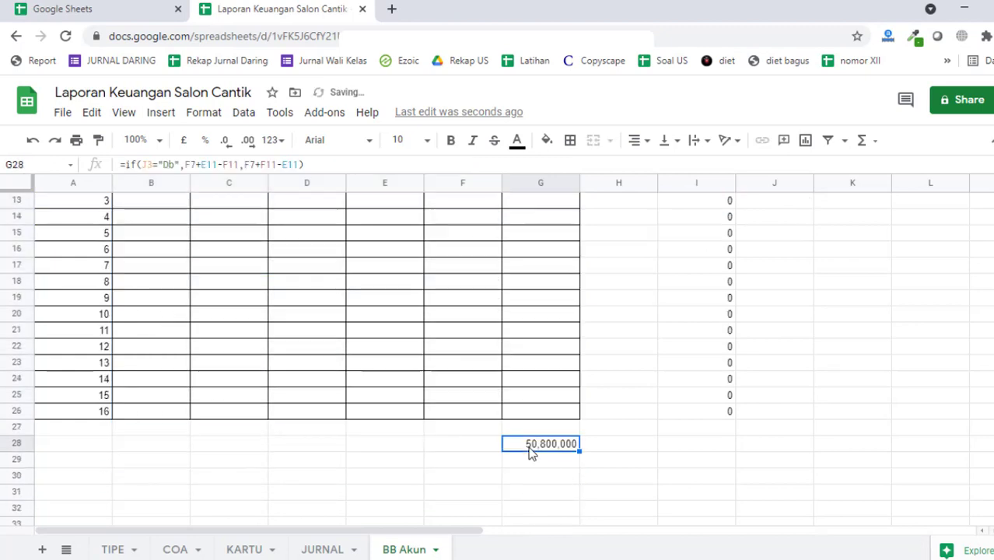
pyautogui.scroll(4, 730, 354)
pyautogui.click(714, 329)
pyautogui.click(719, 347)
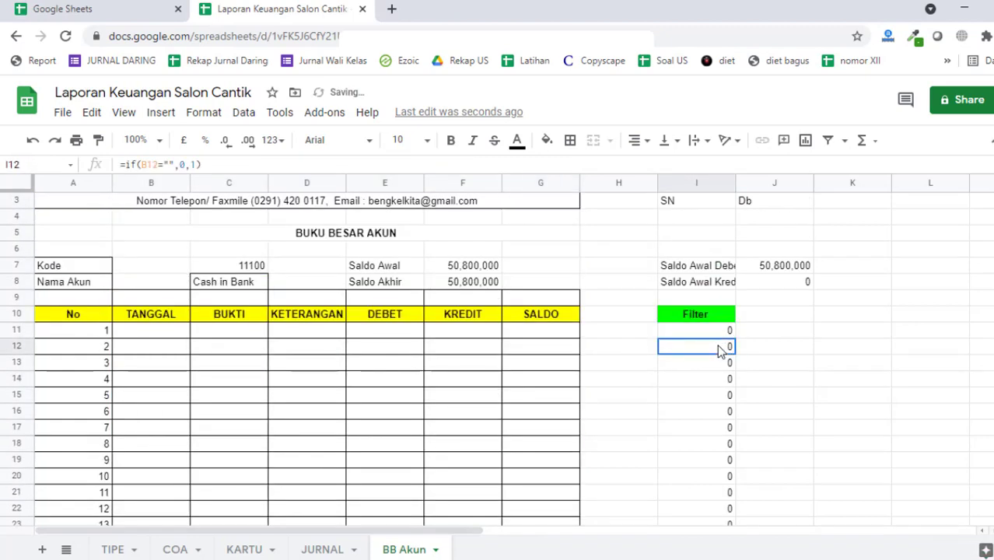
pyautogui.moveTo(714, 330)
pyautogui.mouseDown()
pyautogui.moveTo(757, 453)
pyautogui.moveTo(750, 523)
pyautogui.moveTo(704, 336)
pyautogui.mouseUp()
pyautogui.press('Delete')
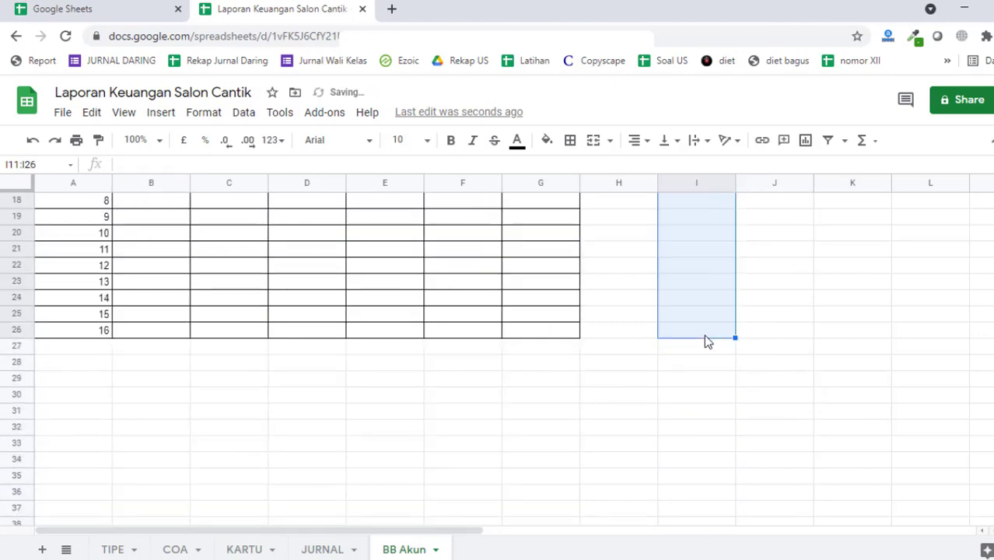
# - Clear the Saldo Awal Debet and Saldo Awal Kredit values in J7:J8 and the AKUN code in J1
pyautogui.scroll(6, 703, 336)
pyautogui.click(784, 310)
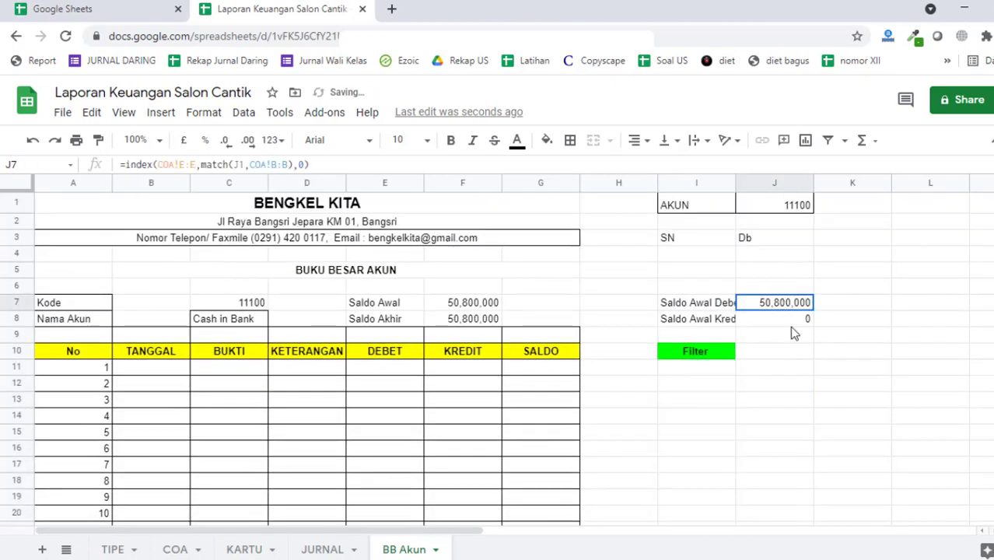
pyautogui.keyDown('shift'); pyautogui.click(786, 323); pyautogui.keyUp('shift')
pyautogui.press('Delete')
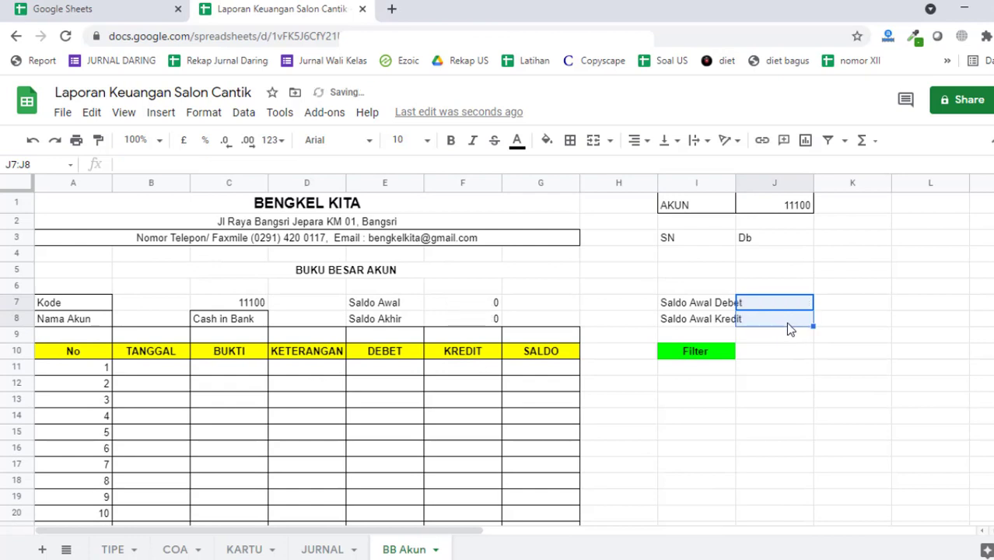
pyautogui.click(762, 204)
pyautogui.press('Delete')
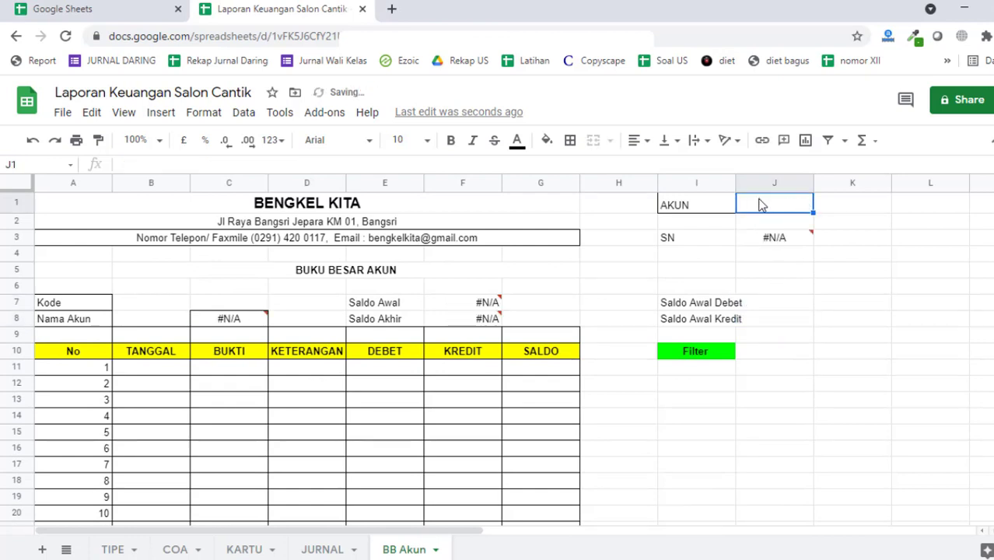
# - Remove all borders from A7:G9, the account information block above the ledger table
pyautogui.click(215, 321)
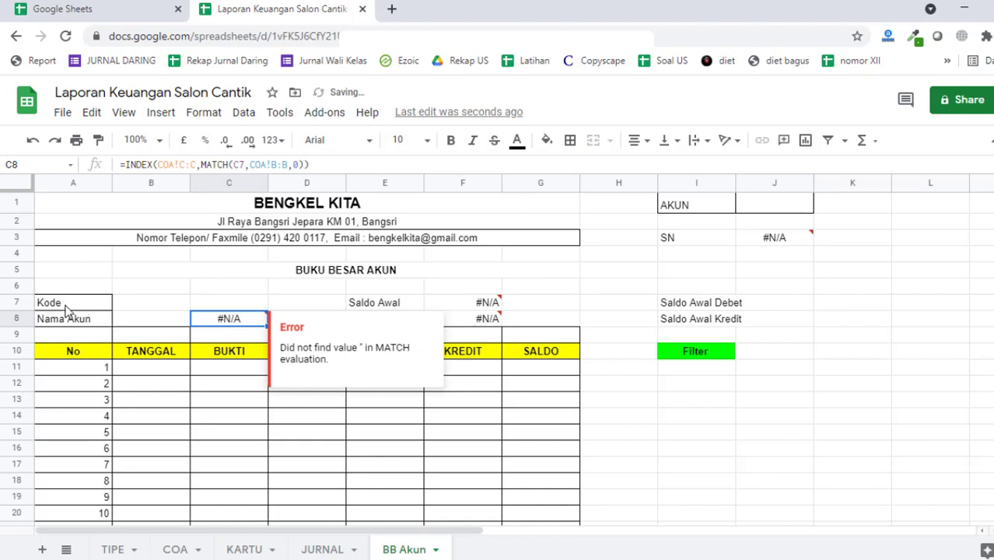
pyautogui.moveTo(67, 309); pyautogui.dragTo(516, 332)
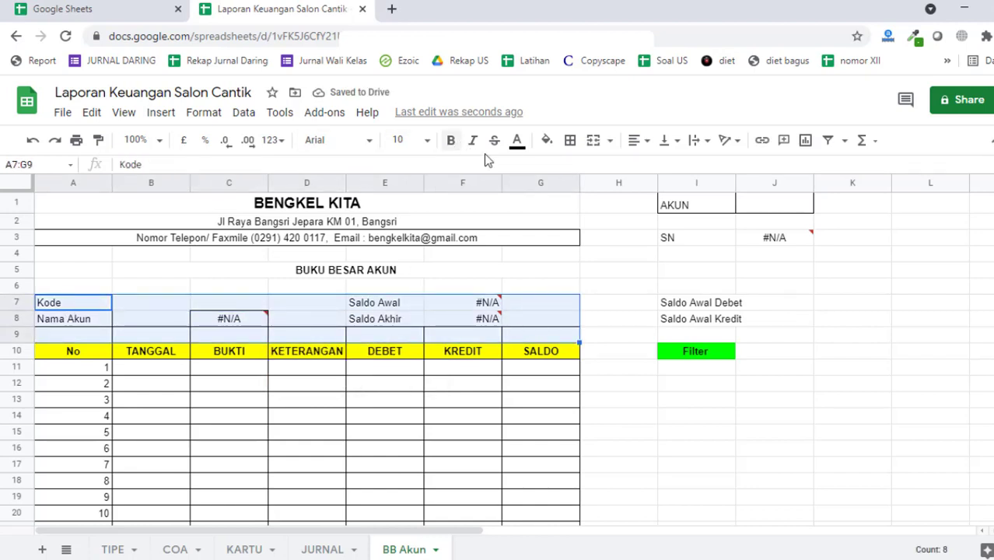
pyautogui.click(570, 140)
pyautogui.click(660, 195)
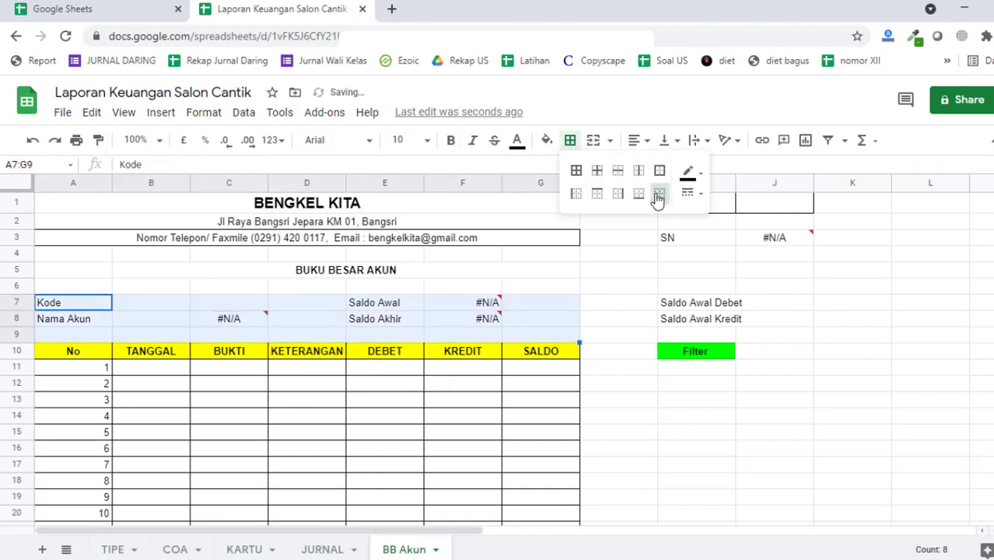
# - Apply all borders to the label cells A7:A8 (Kode, Nama Akun) and E7:E8 (Saldo Awal, Saldo Akhir)
pyautogui.click(102, 317)
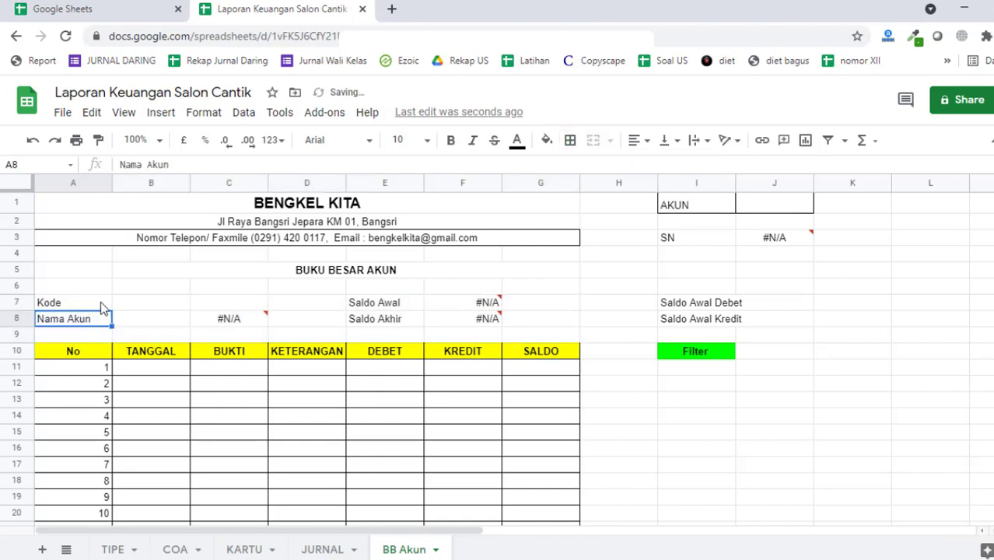
pyautogui.keyDown('shift'); pyautogui.click(100, 301); pyautogui.keyUp('shift')
pyautogui.keyDown('ctrl'); pyautogui.moveTo(382, 301); pyautogui.dragTo(385, 319); pyautogui.keyUp('ctrl')
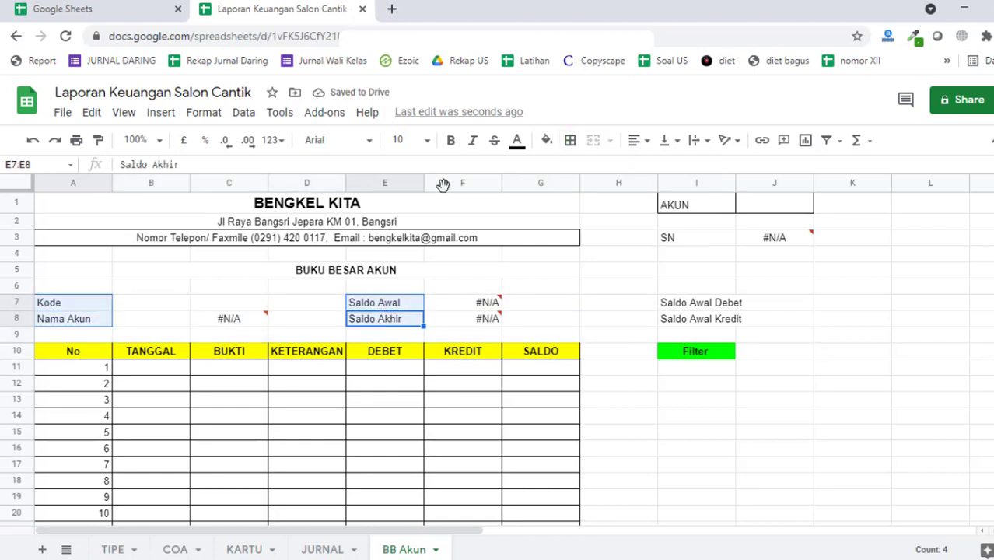
pyautogui.click(570, 140)
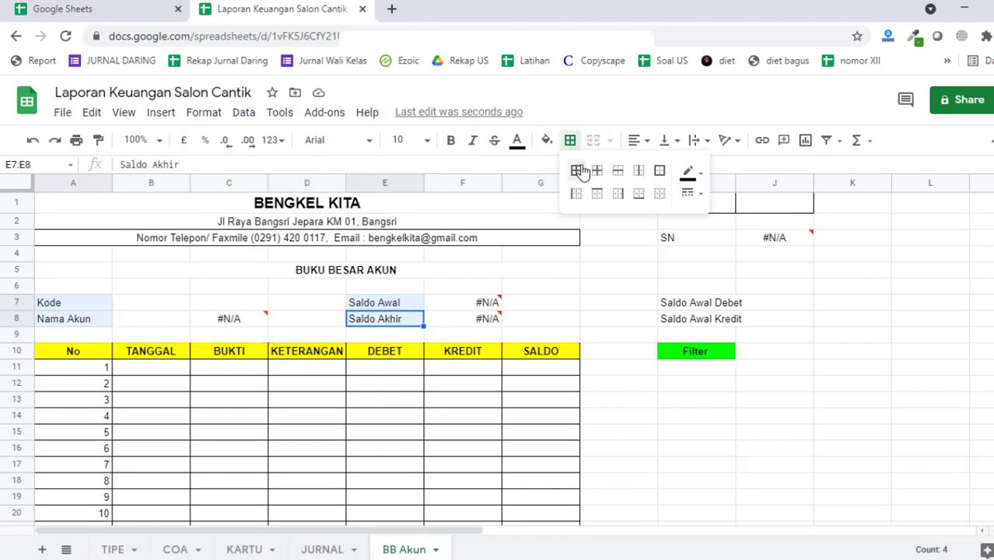
pyautogui.click(577, 170)
pyautogui.click(585, 339)
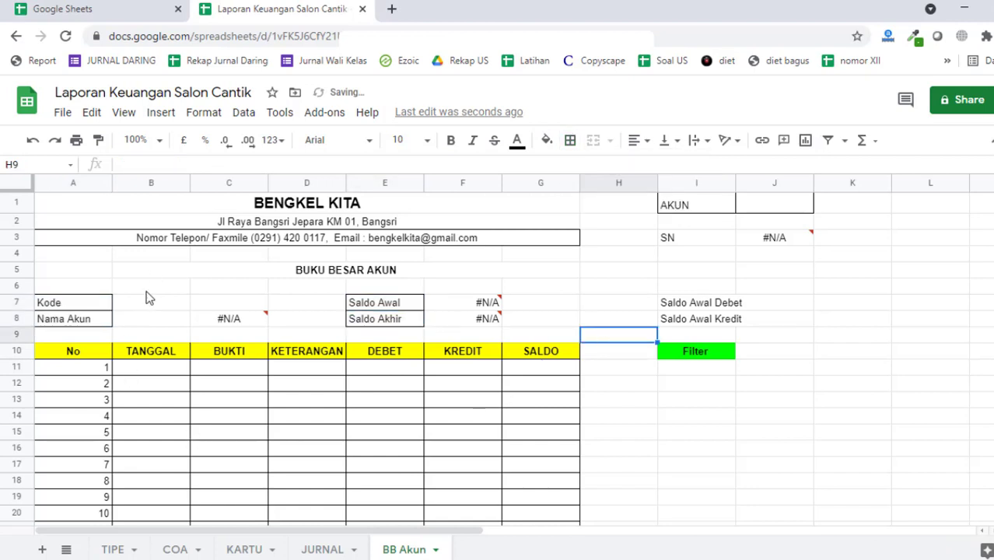
# - Narrow column A so it just fits the No numbering of the ledger table
pyautogui.click(143, 393)
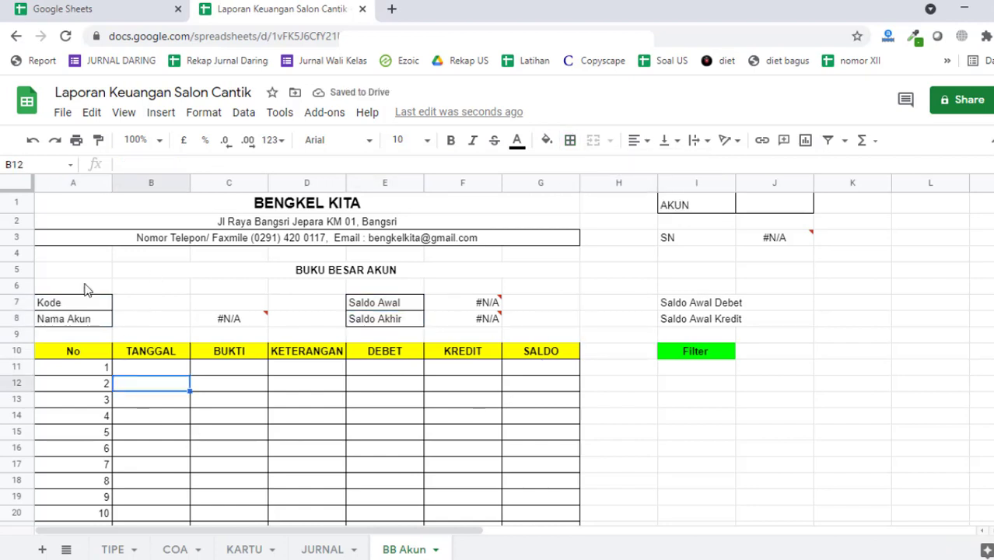
pyautogui.click(78, 185)
pyautogui.moveTo(112, 182); pyautogui.dragTo(61, 183)
pyautogui.click(56, 384)
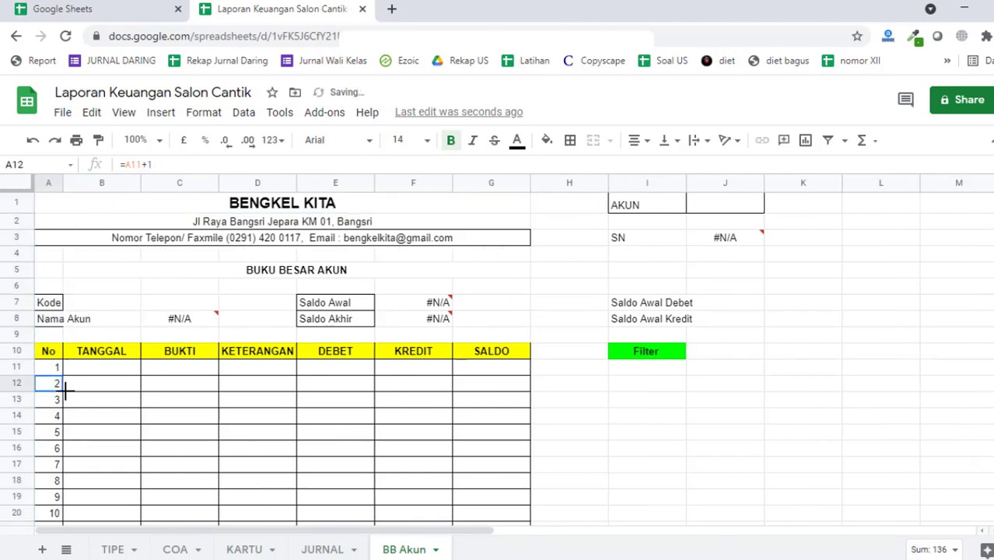
# - Clear the row numbers in A11:A26 of the No column
pyautogui.scroll(-2, 65, 392)
pyautogui.scroll(2, 70, 409)
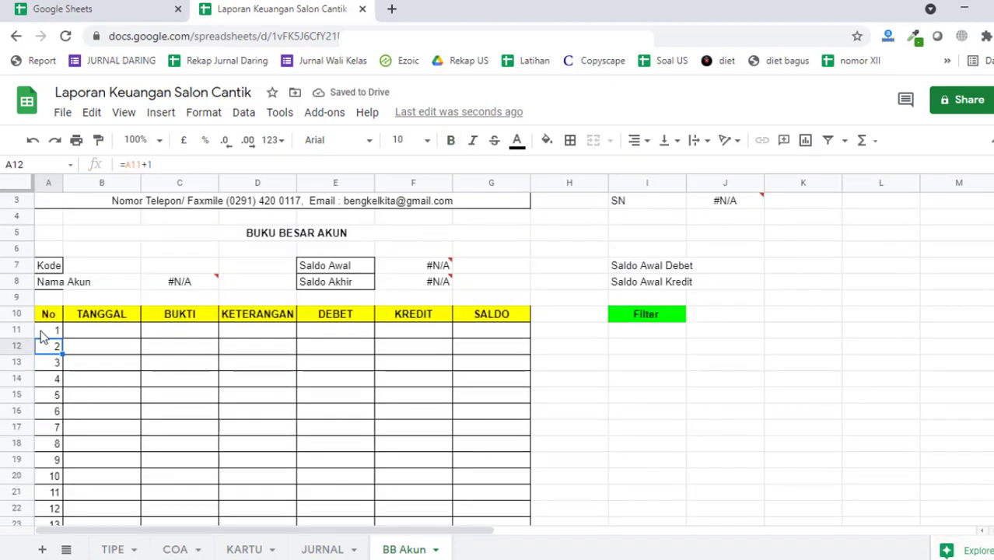
pyautogui.moveTo(40, 330); pyautogui.dragTo(48, 503)
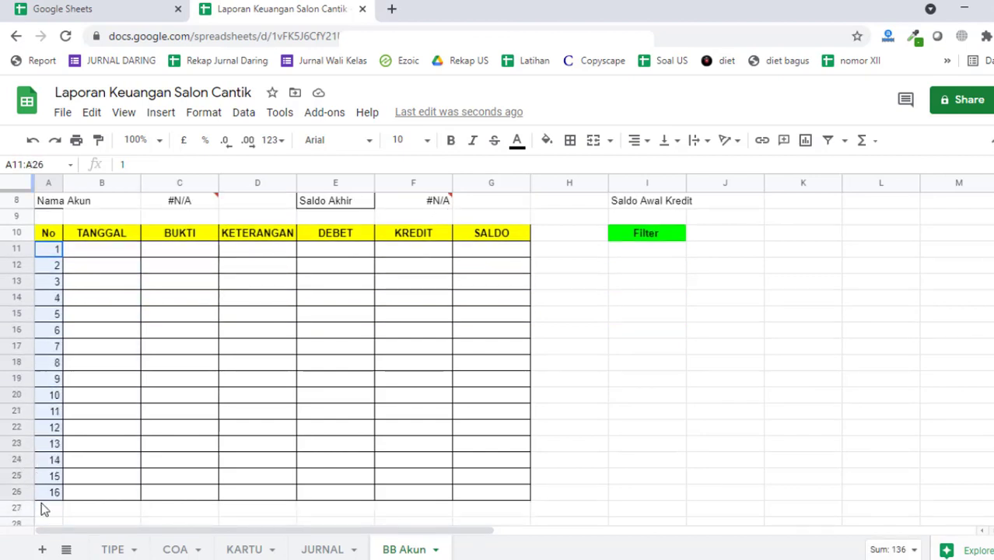
pyautogui.scroll(3, 47, 497)
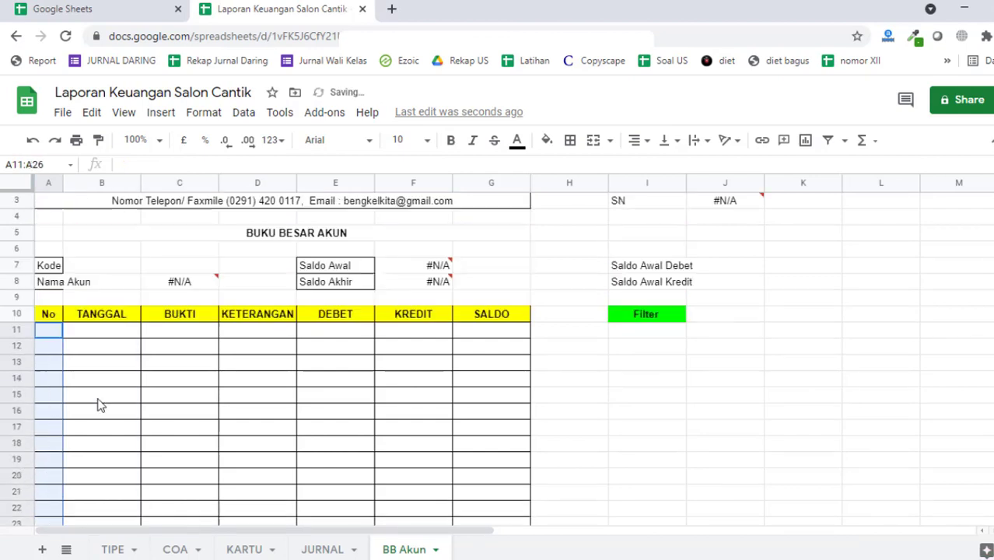
# - Merge A7:B7 for the Kode label and A8:B8 for the Nama Akun label
pyautogui.click(78, 305)
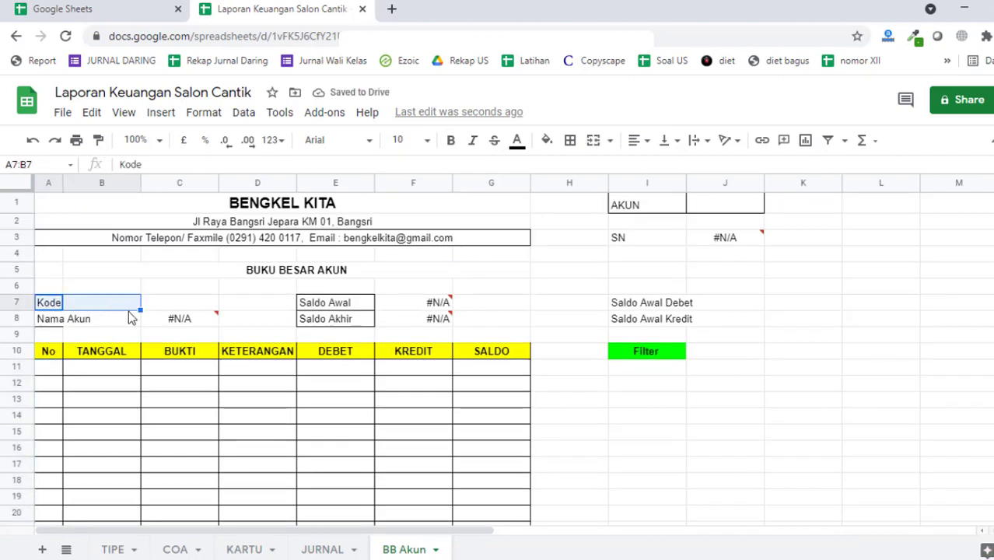
pyautogui.click(594, 140)
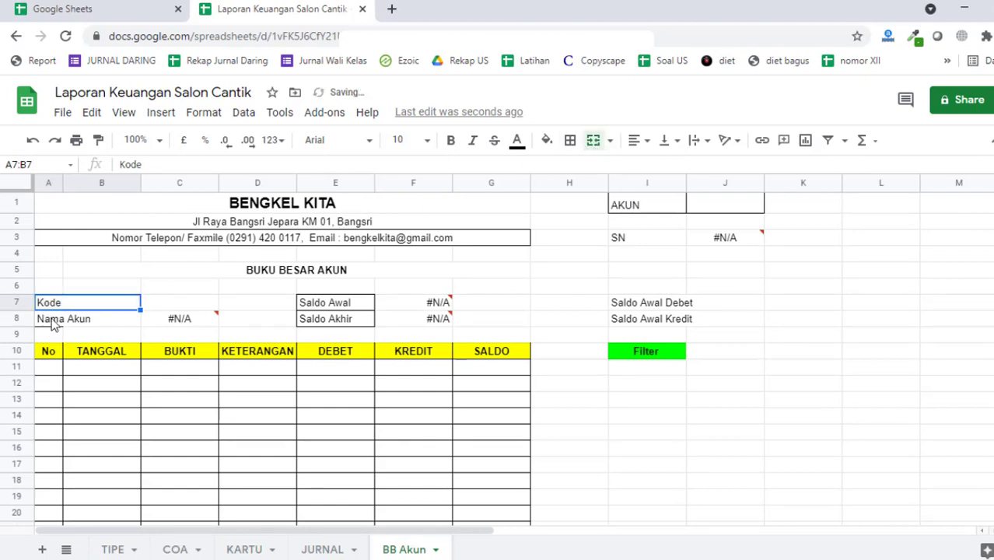
pyautogui.moveTo(53, 324); pyautogui.dragTo(128, 317)
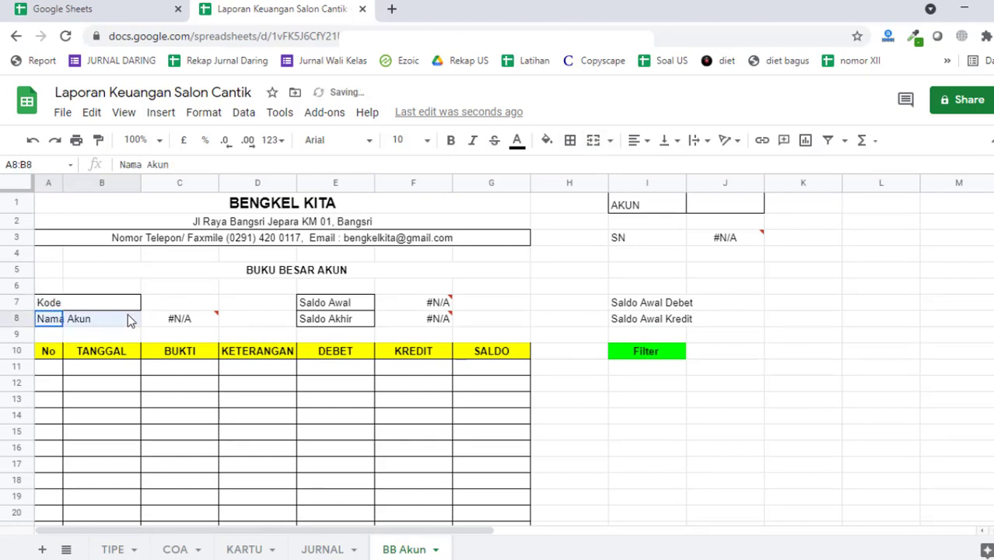
pyautogui.click(594, 140)
pyautogui.click(568, 368)
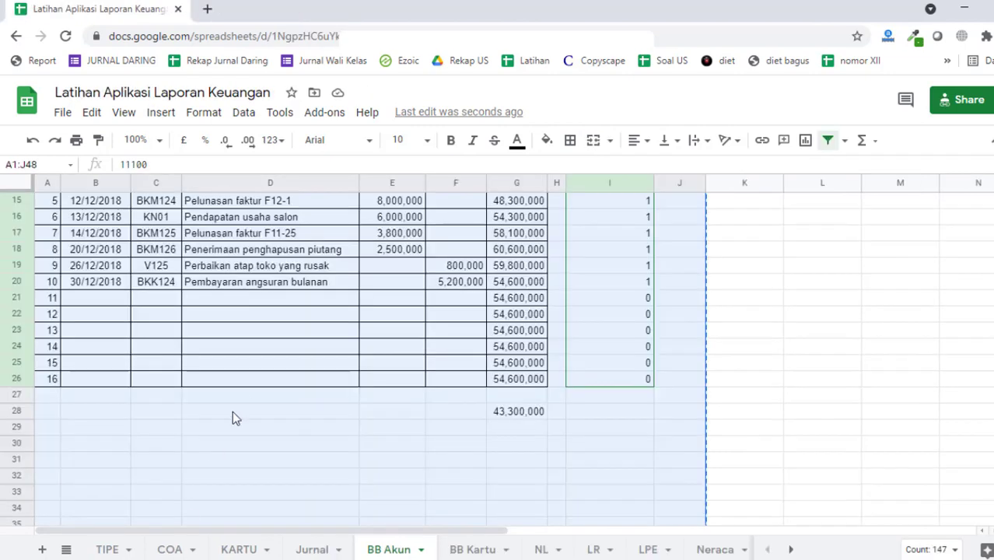
# - Review the BB Akun layout in the Latihan Aplikasi Laporan Keuangan workbook and the company heading on the JURNAL sheet of Laporan Keuangan Salon Cantik
pyautogui.scroll(5, 232, 411)
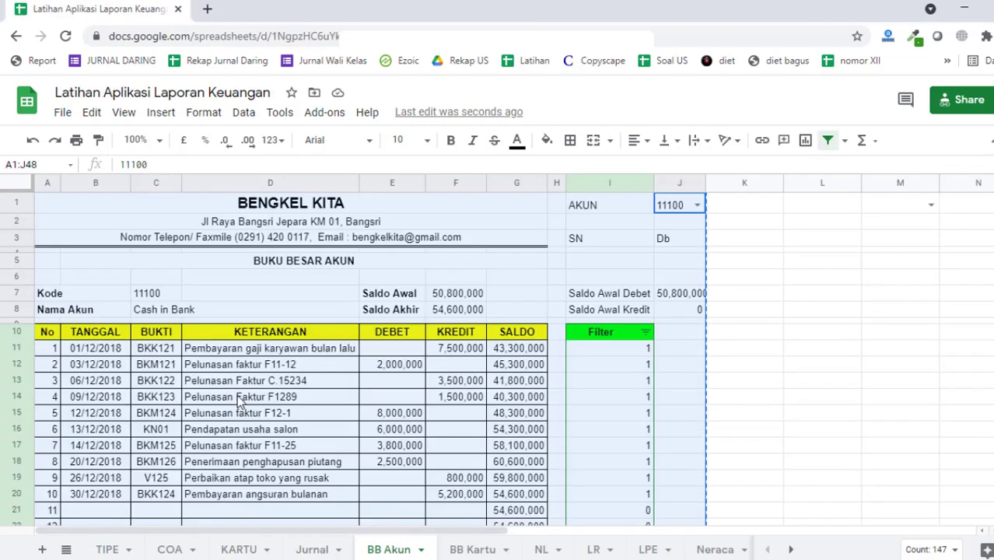
pyautogui.click(204, 393)
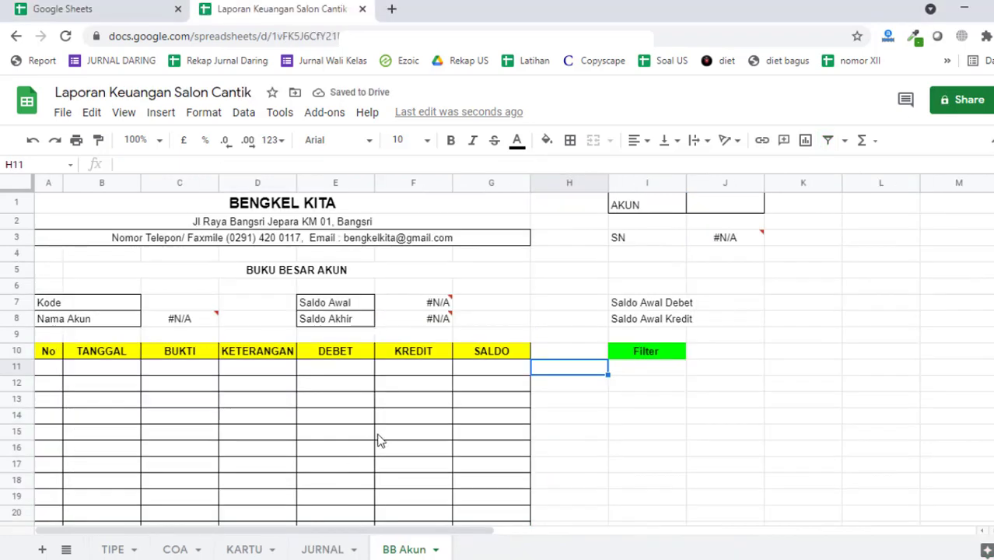
pyautogui.click(379, 436)
pyautogui.click(321, 550)
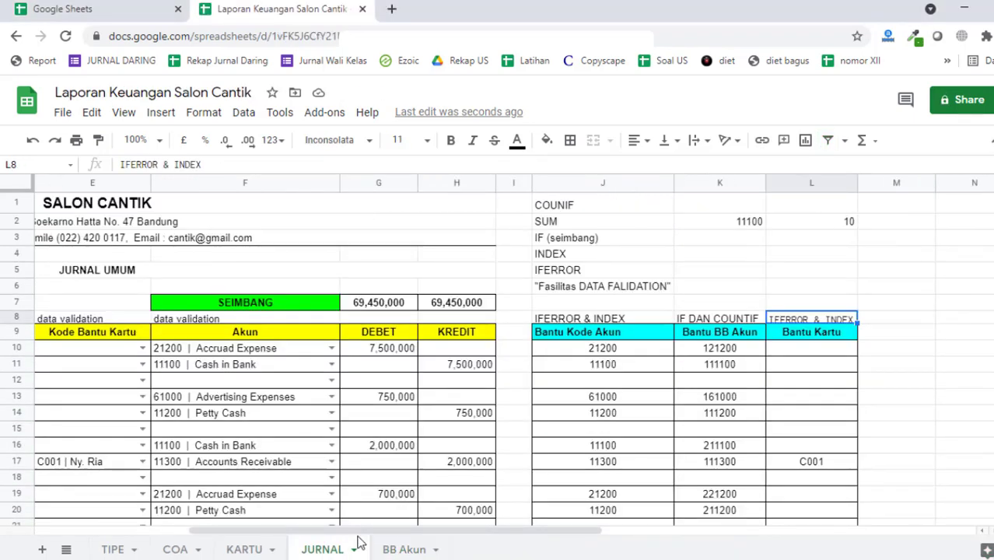
pyautogui.click(394, 553)
pyautogui.click(287, 203)
pyautogui.click(133, 208)
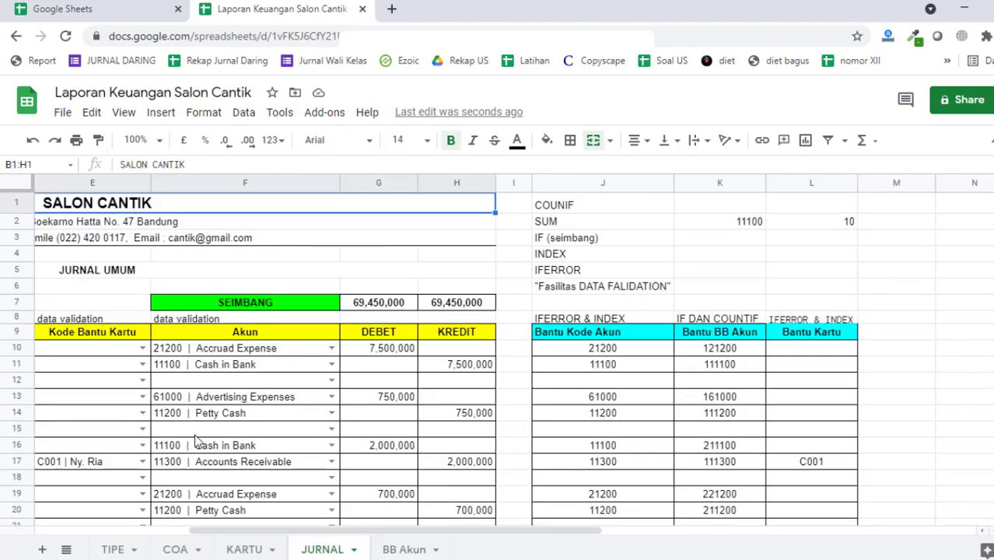
# - Clear the BENGKEL KITA name, address and contact lines in A1:G3 of the BB Akun sheet
pyautogui.click(385, 547)
pyautogui.moveTo(272, 206); pyautogui.dragTo(284, 242)
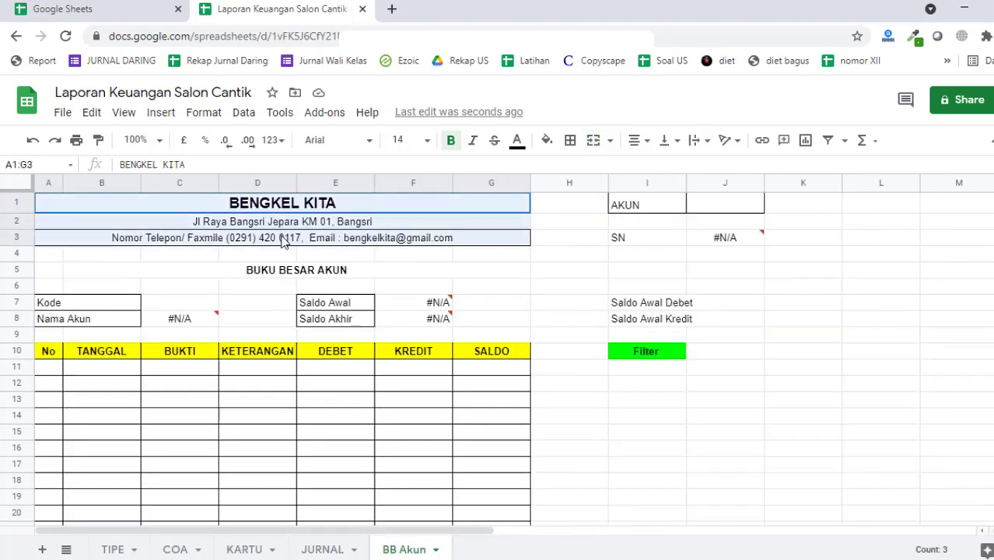
pyautogui.press('Delete')
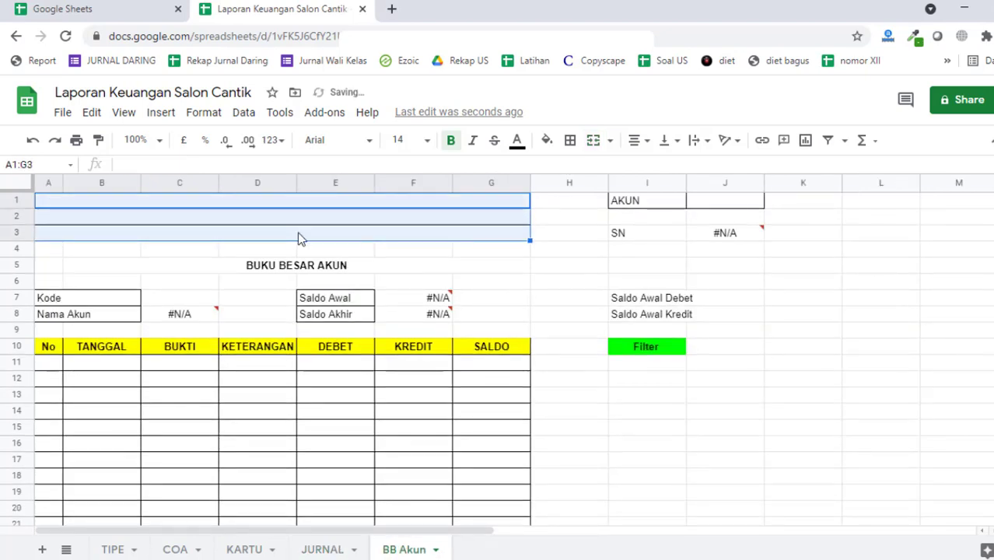
# - Replace the box border around the merged heading row A3:G3 with only a bottom border
pyautogui.click(305, 233)
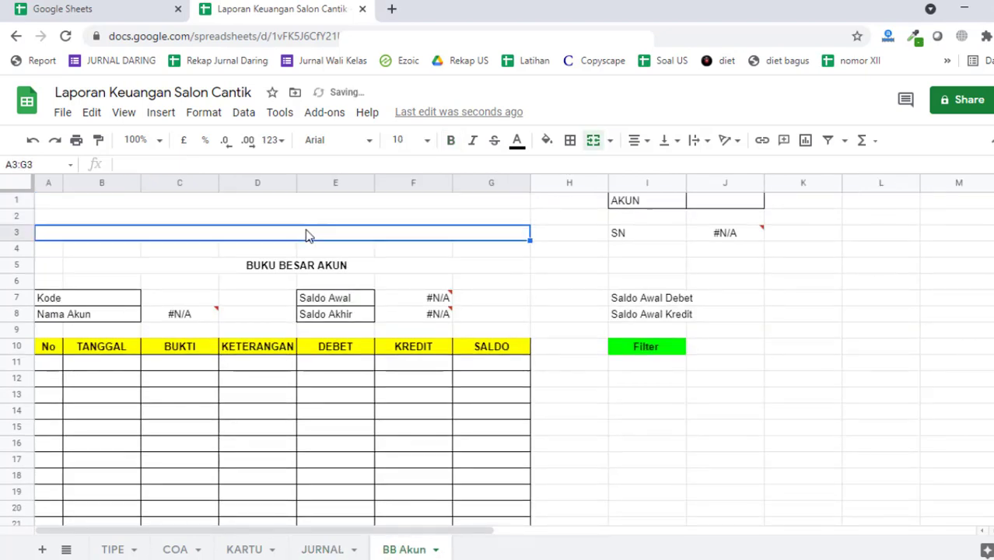
pyautogui.click(570, 140)
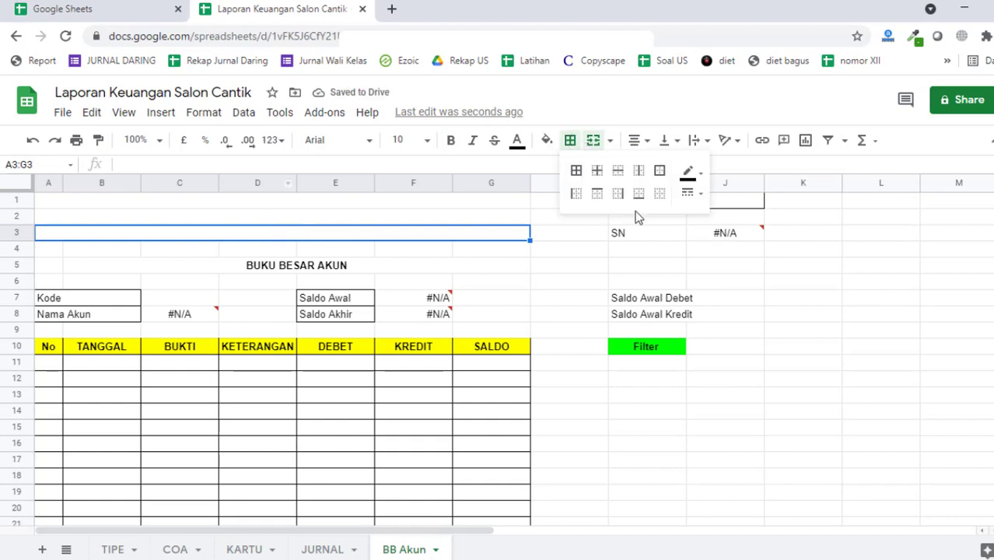
pyautogui.click(600, 269)
# - Link the BB Akun heading in A1 to the company name on the KARTU sheet with the formula =KARTU!B1
pyautogui.click(444, 206)
pyautogui.write('=')
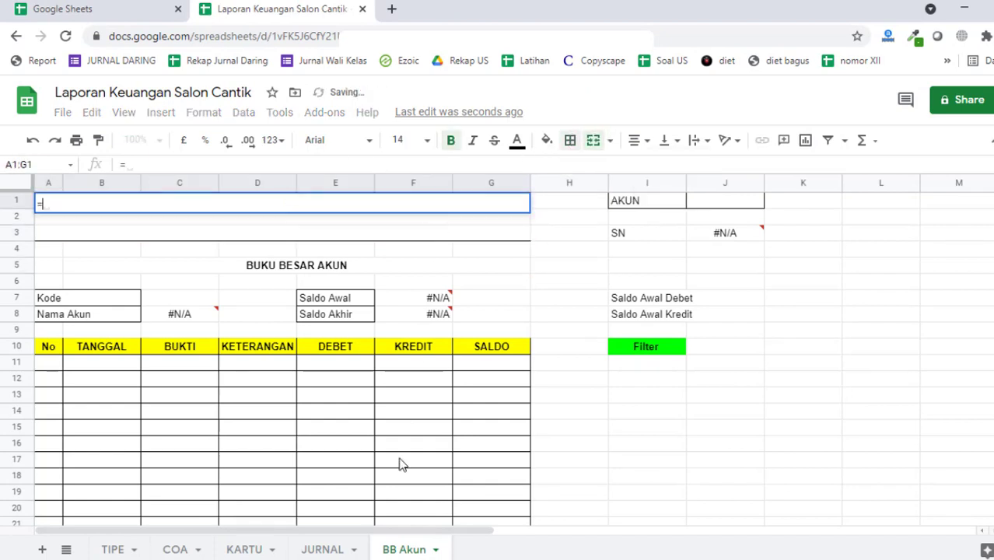
pyautogui.click(325, 550)
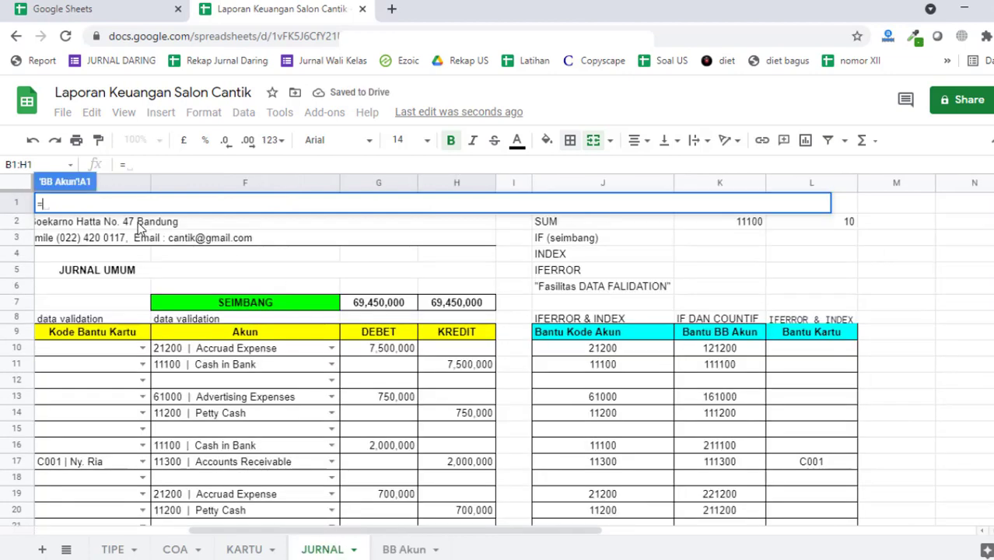
pyautogui.click(252, 549)
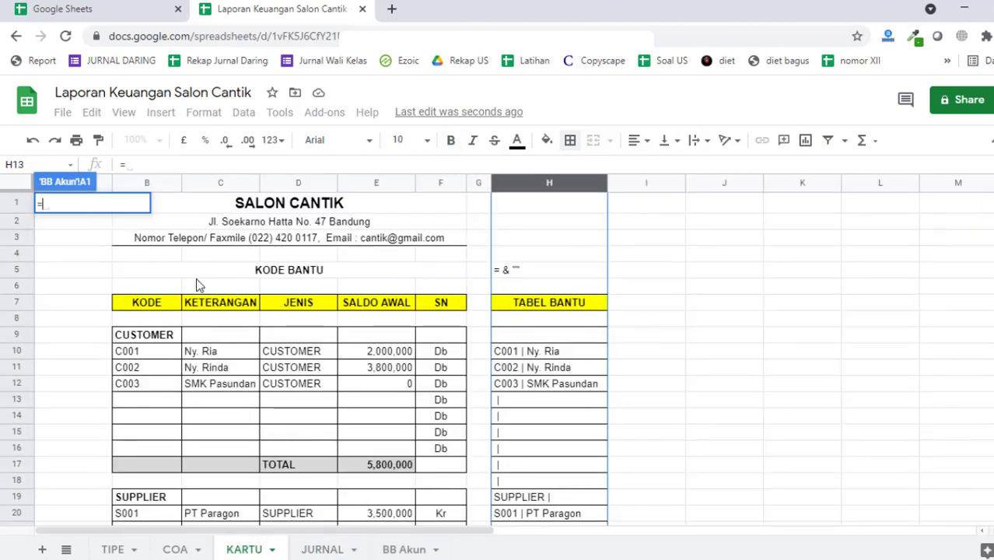
pyautogui.click(321, 186)
pyautogui.click(311, 207)
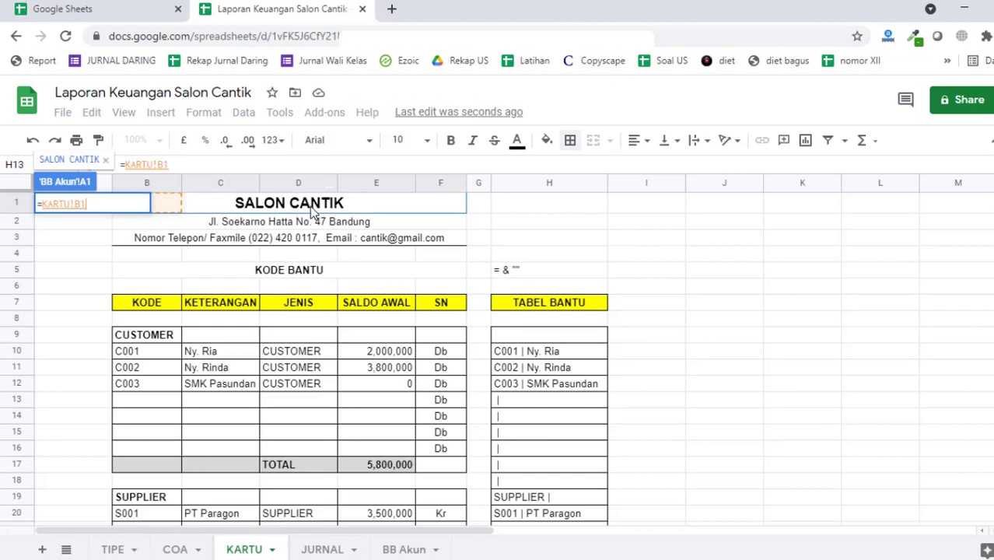
pyautogui.press('Return')
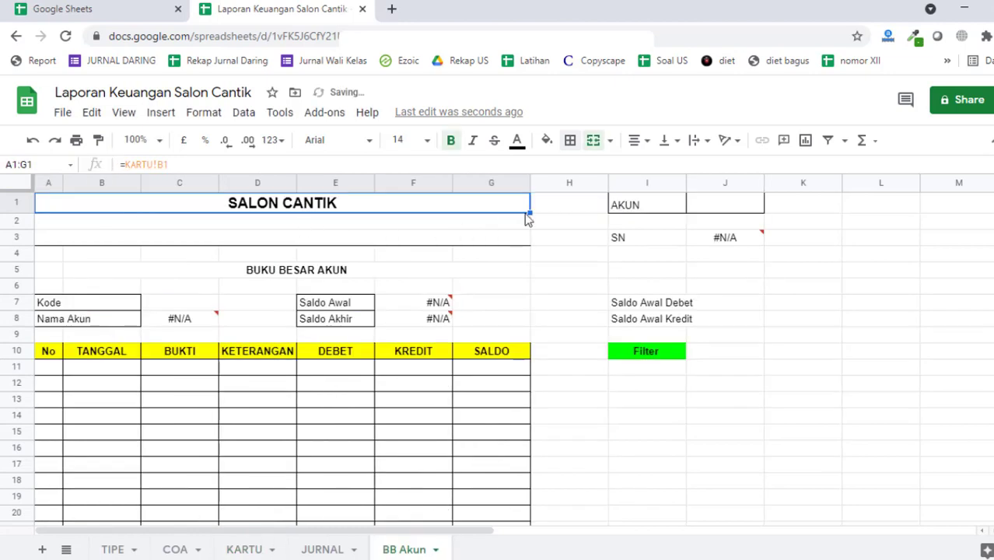
# - Fill the heading link from A1 down through rows 2 and 3 and remove the bold from those two lines
pyautogui.moveTo(526, 214); pyautogui.dragTo(486, 234)
pyautogui.click(553, 248)
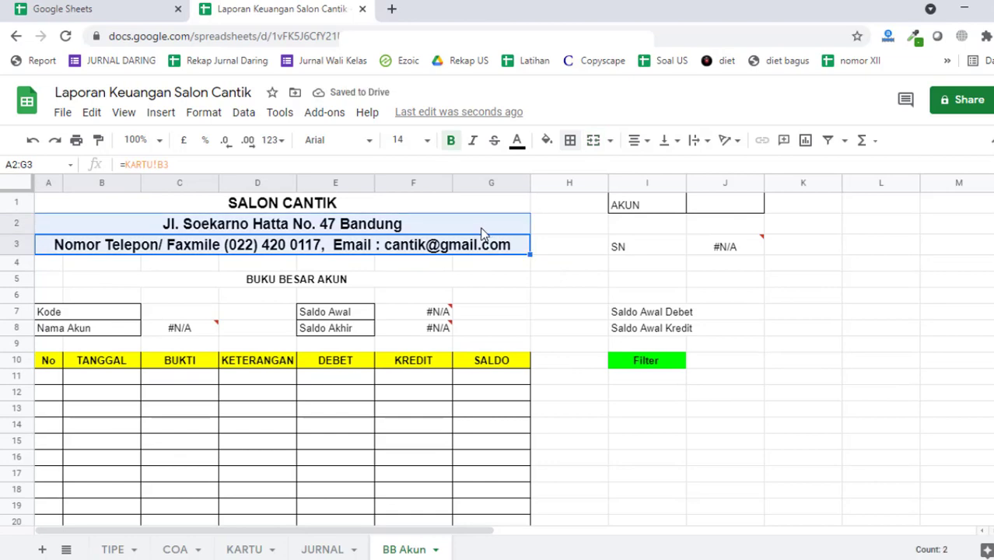
pyautogui.hotkey('ctrl', 'b')
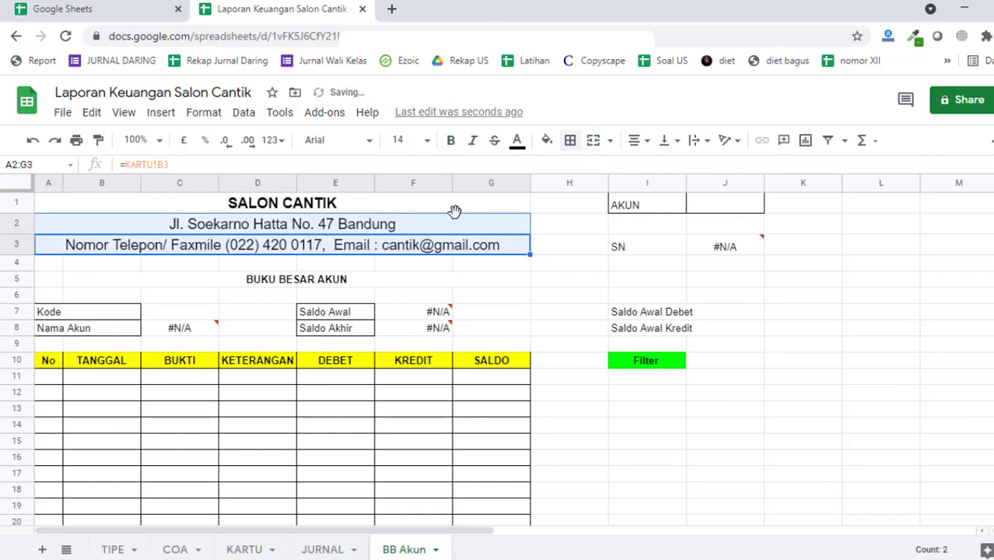
# - Try to copy the formatting of the address and contact lines in B2:H3 of the JURNAL sheet to the BB Akun heading
pyautogui.click(322, 549)
pyautogui.click(234, 223)
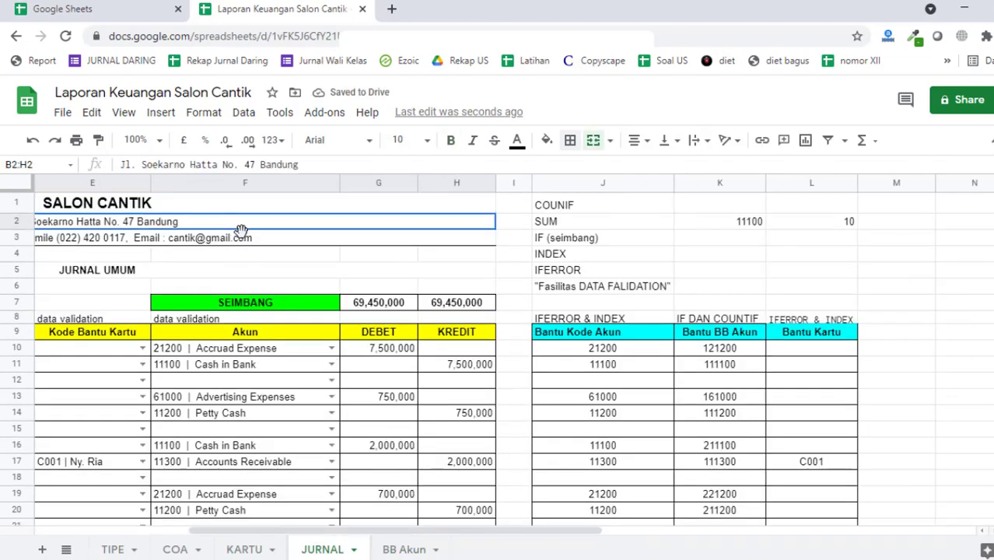
pyautogui.keyDown('shift'); pyautogui.click(245, 243); pyautogui.keyUp('shift')
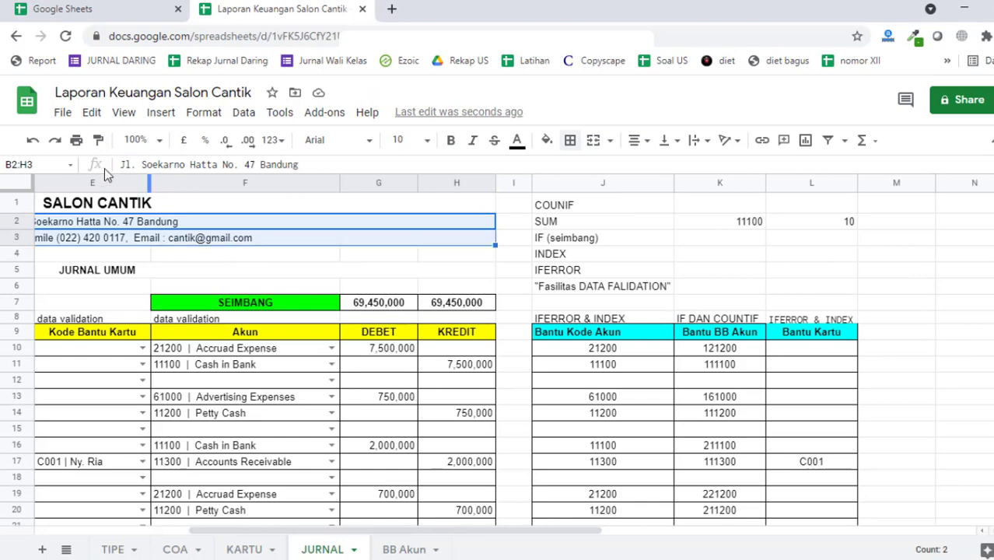
pyautogui.click(98, 140)
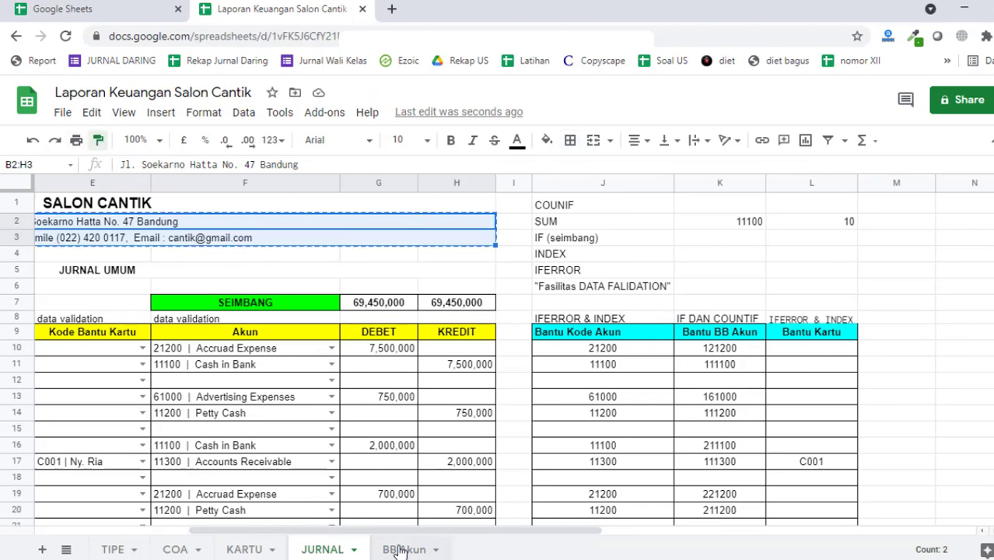
pyautogui.click(210, 220)
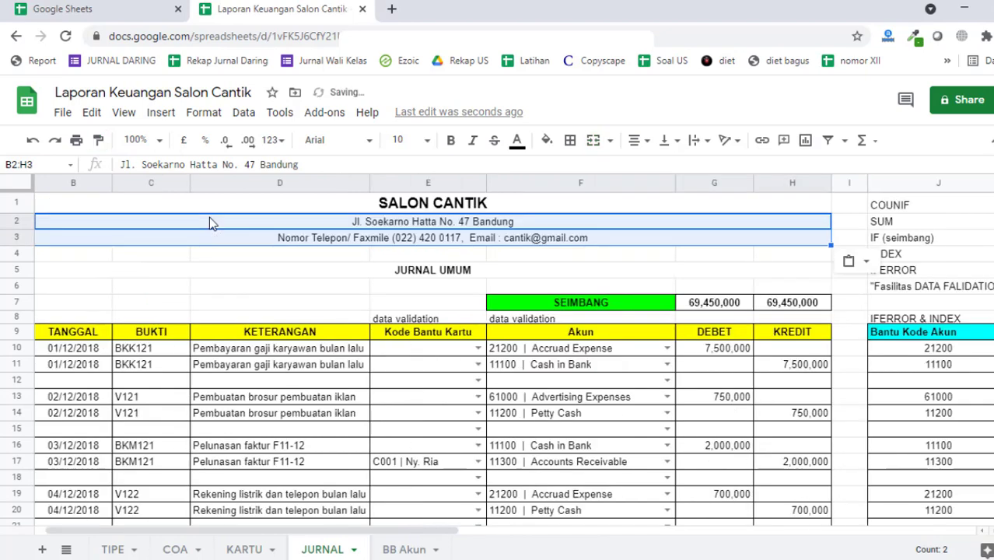
pyautogui.click(415, 542)
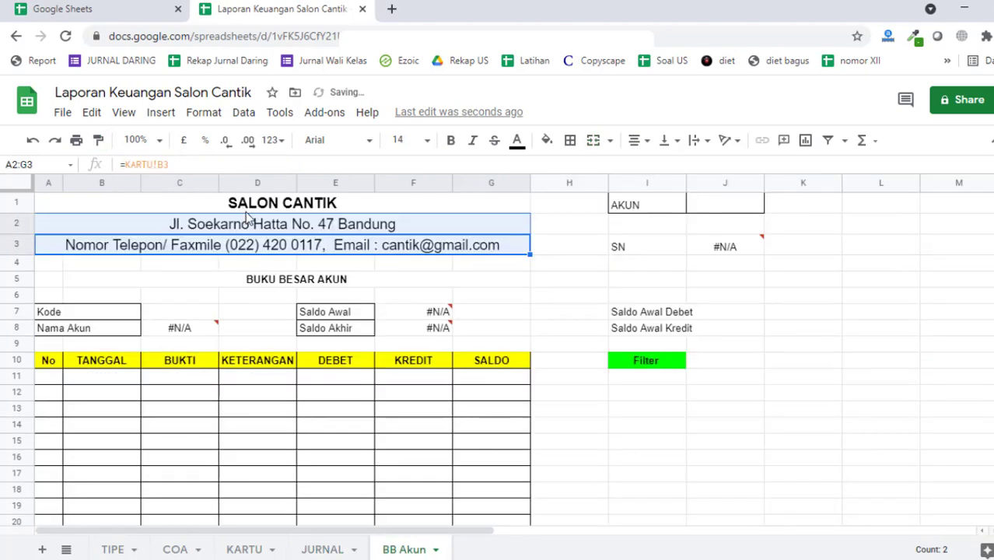
# - Set the address and contact lines in A2:G3 of BB Akun to font size 10 with a bottom border
pyautogui.click(426, 142)
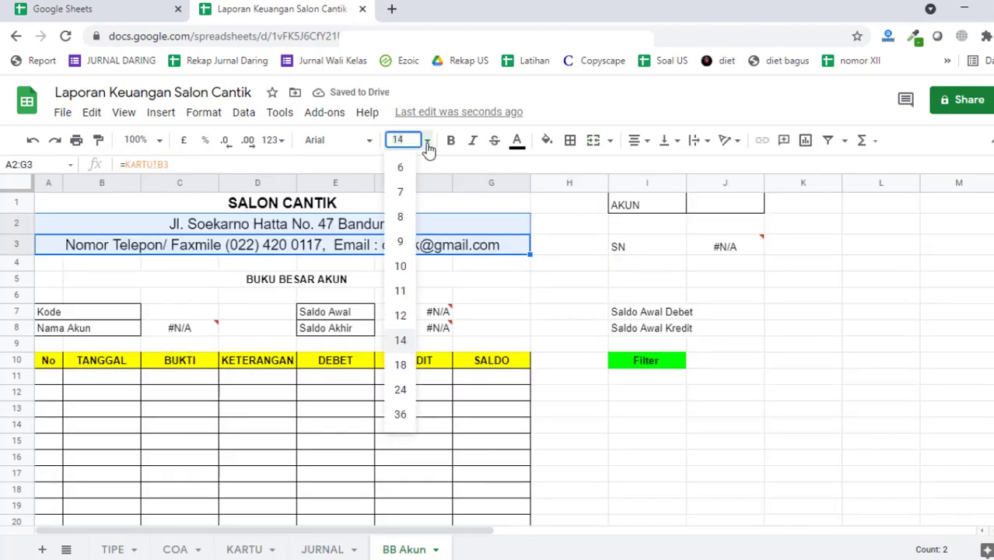
pyautogui.click(401, 267)
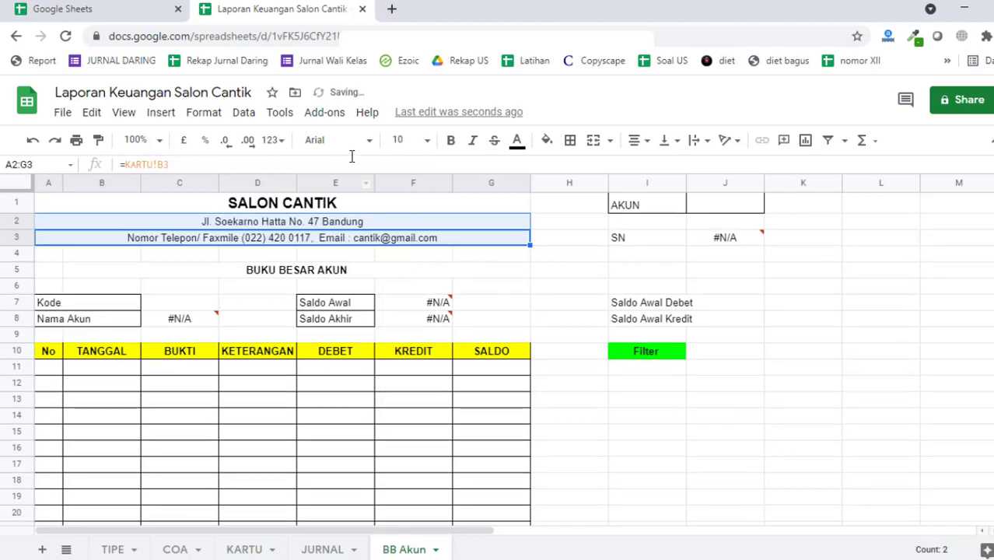
pyautogui.click(570, 143)
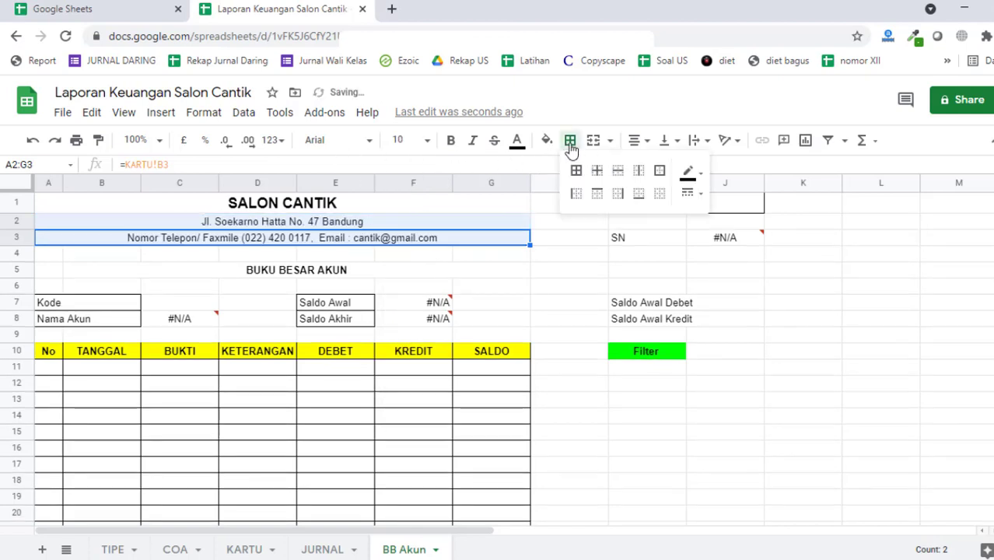
pyautogui.click(638, 194)
pyautogui.click(803, 335)
# - Clear the copied formulas from C7:C8, F7:F8 and the SN cell J3 on the BB Akun sheet
pyautogui.moveTo(185, 301); pyautogui.dragTo(187, 321)
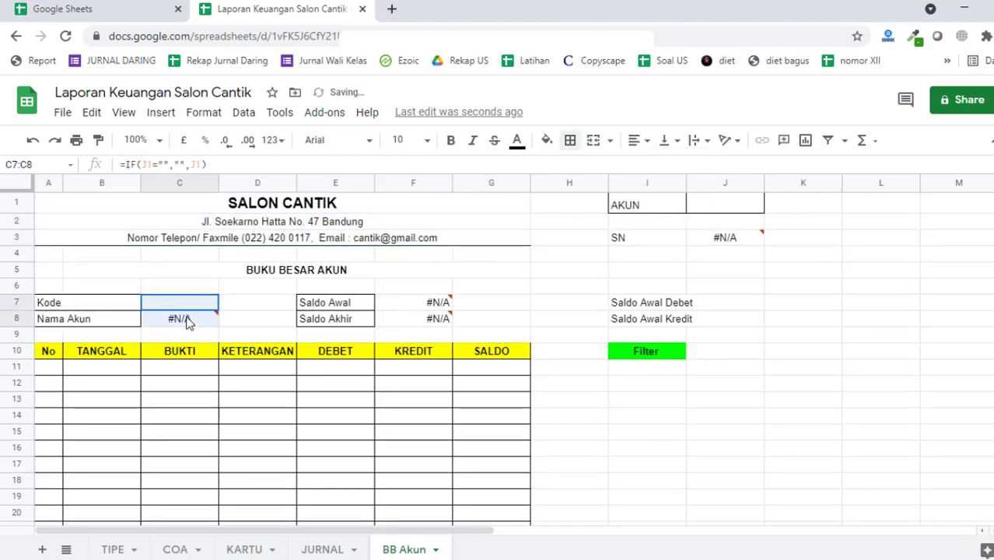
pyautogui.click(417, 302)
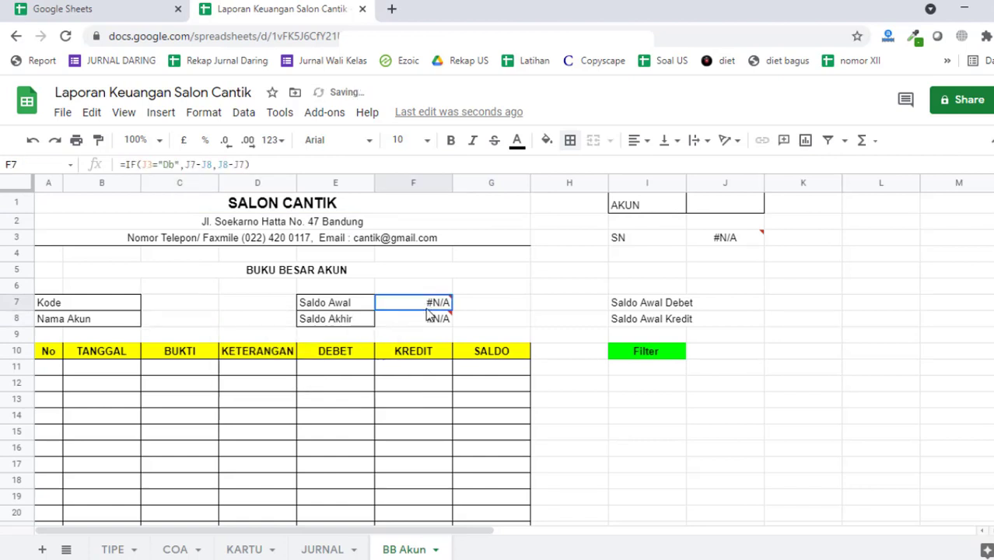
pyautogui.keyDown('shift'); pyautogui.click(426, 319); pyautogui.keyUp('shift')
pyautogui.press('Delete')
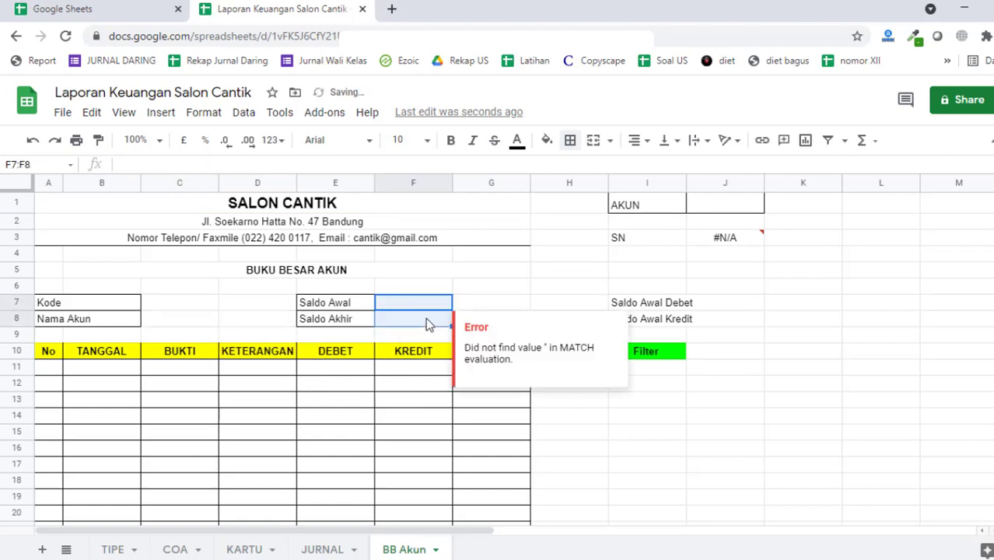
pyautogui.click(761, 325)
pyautogui.click(670, 206)
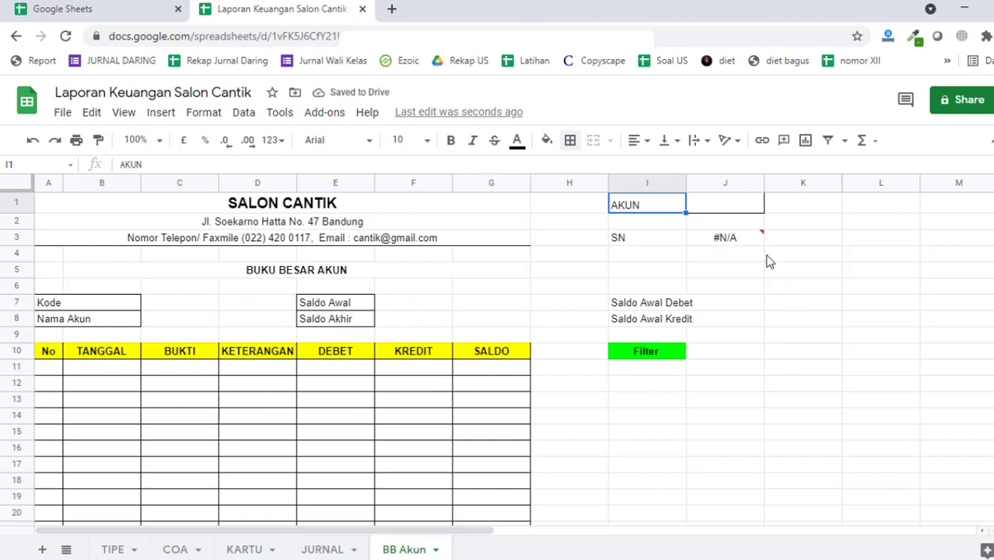
pyautogui.click(751, 238)
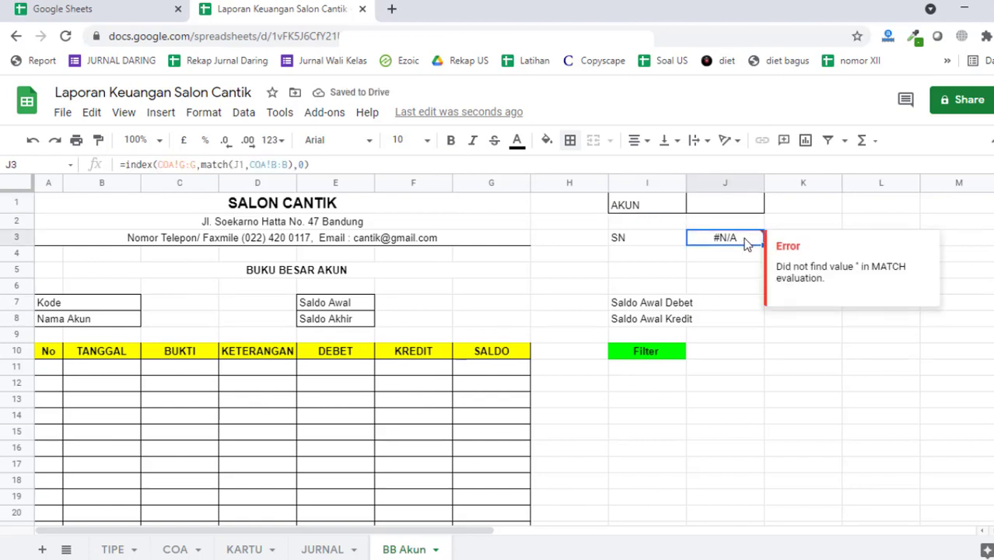
pyautogui.press('Delete')
pyautogui.click(784, 467)
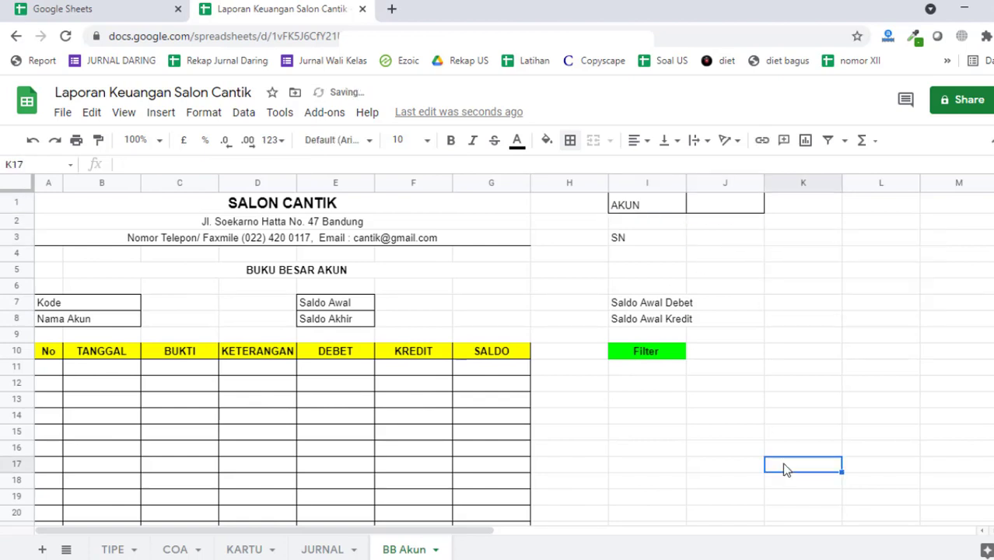
# - Fill the AKUN cell J1 and the SN cell J3 with yellow
pyautogui.click(673, 207)
pyautogui.click(720, 208)
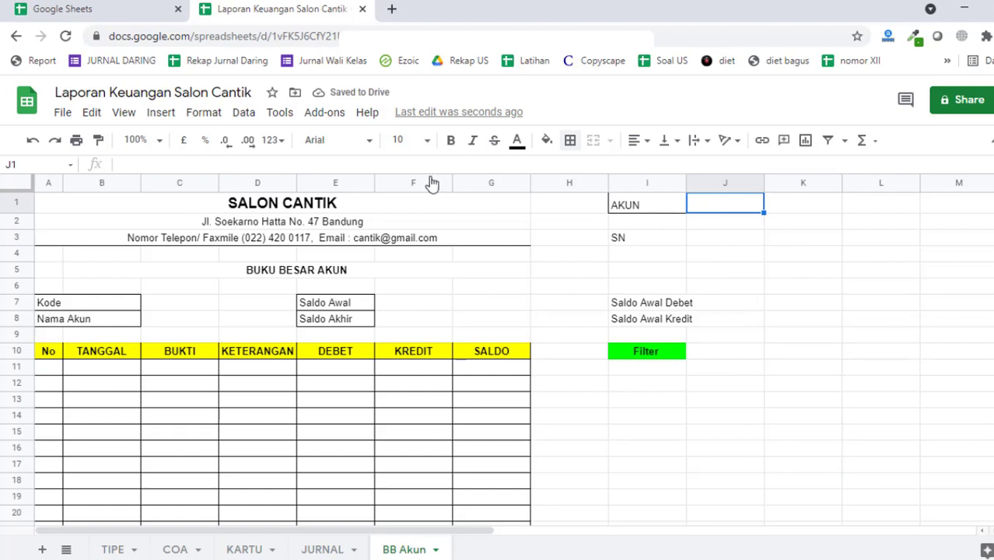
pyautogui.click(548, 142)
pyautogui.click(605, 213)
pyautogui.click(714, 239)
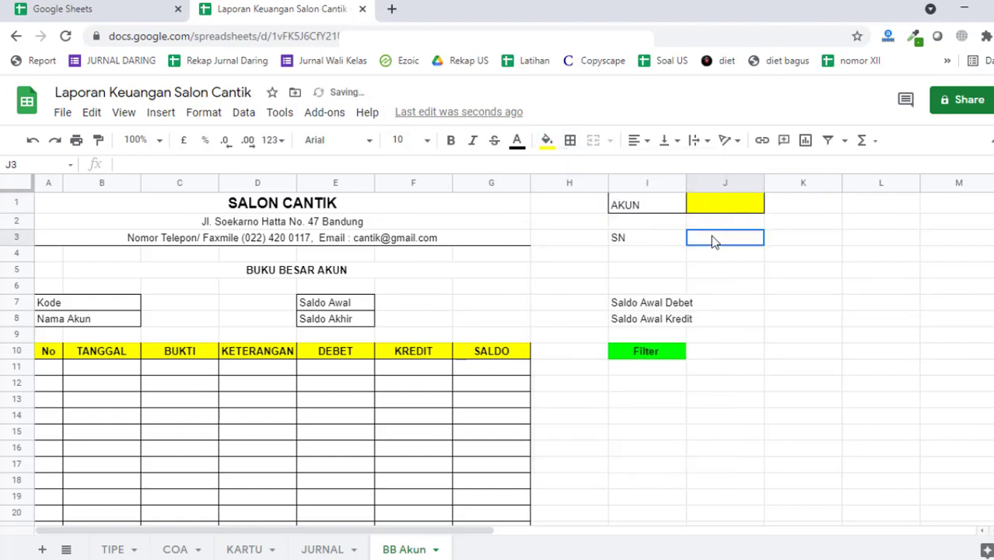
pyautogui.click(547, 140)
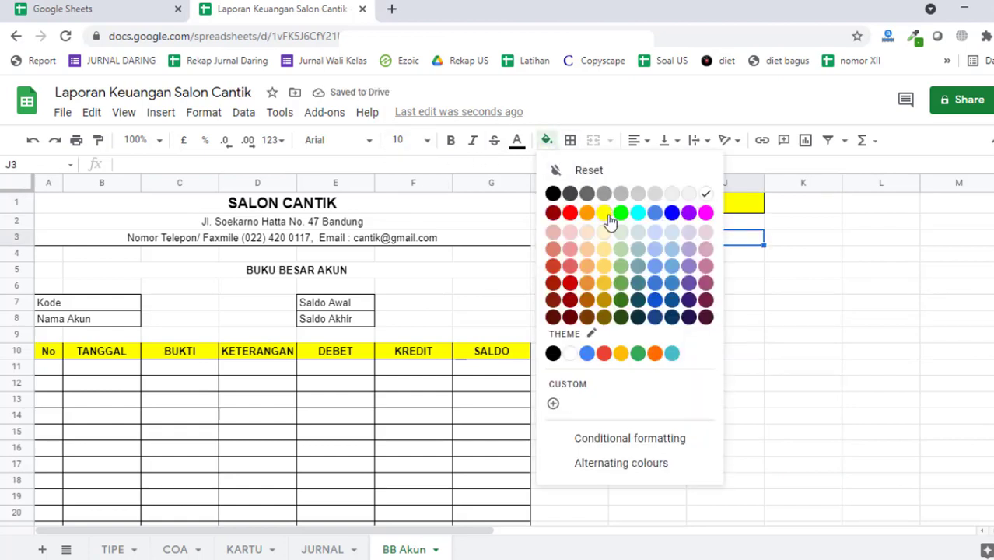
pyautogui.click(605, 213)
# - Fill the Saldo Awal Debet and Saldo Awal Kredit cells J7:J8 with green
pyautogui.moveTo(732, 302); pyautogui.dragTo(734, 319)
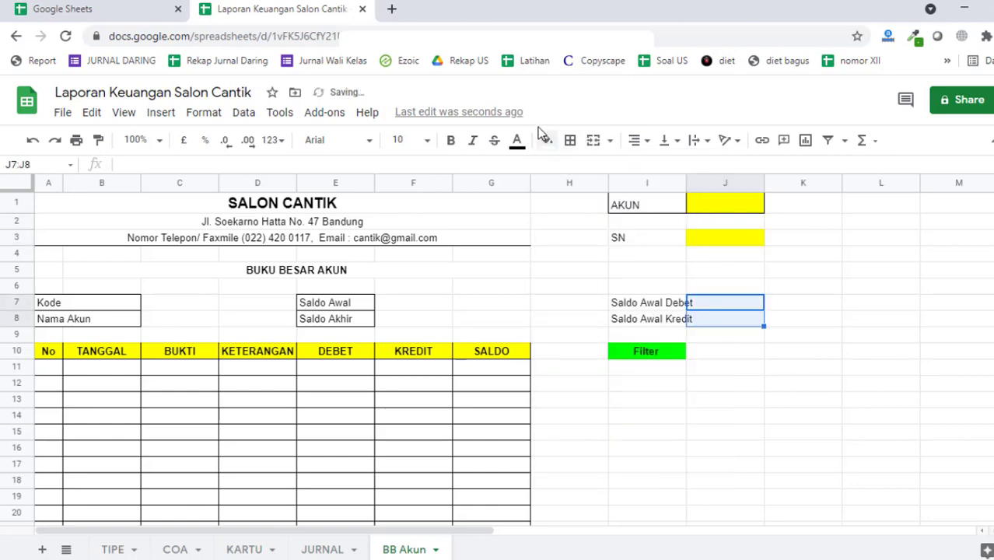
pyautogui.click(547, 140)
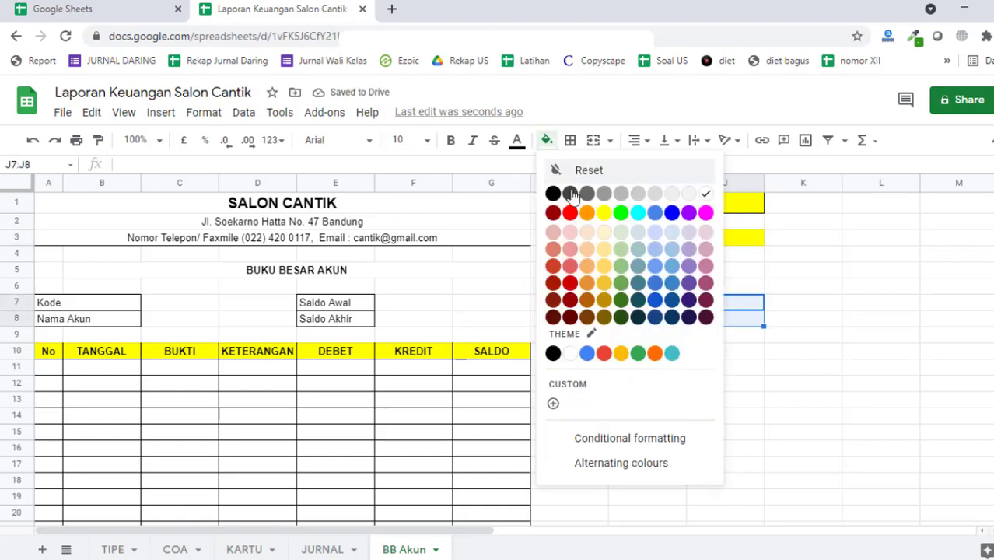
pyautogui.click(622, 213)
pyautogui.click(782, 342)
# - Fill the Saldo Awal Debet and Saldo Awal Kredit cells J7:J8 with yellow
pyautogui.moveTo(732, 299); pyautogui.dragTo(739, 320)
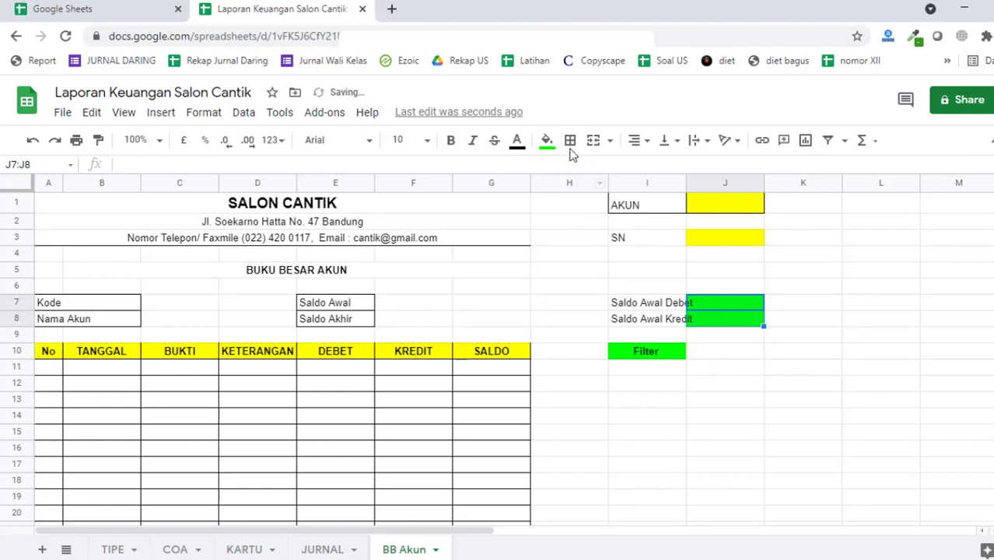
pyautogui.click(547, 140)
pyautogui.click(605, 213)
pyautogui.press('Right')
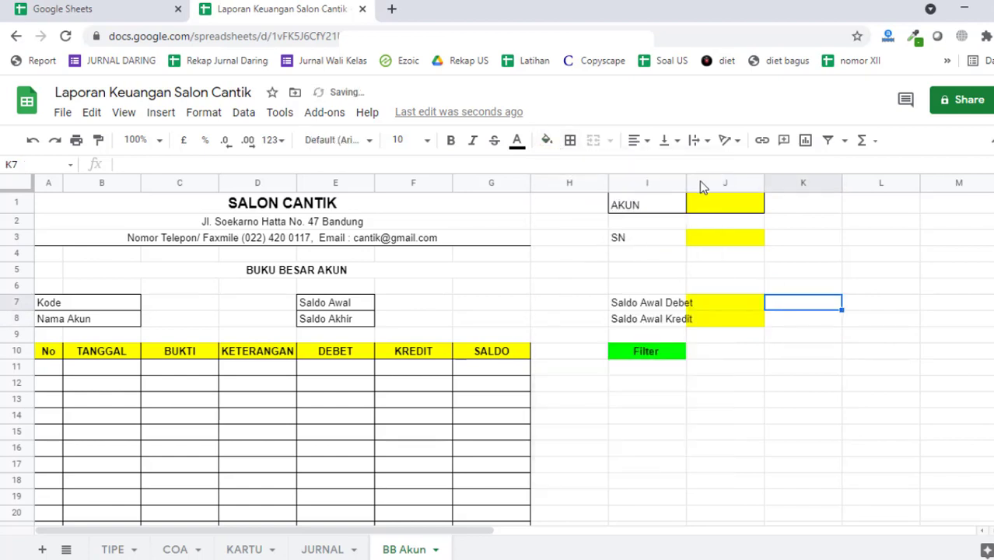
# - Widen column I slightly so the Saldo Awal Debet and Saldo Awal Kredit labels fit
pyautogui.click(688, 188)
pyautogui.moveTo(686, 185); pyautogui.dragTo(696, 185)
pyautogui.click(869, 373)
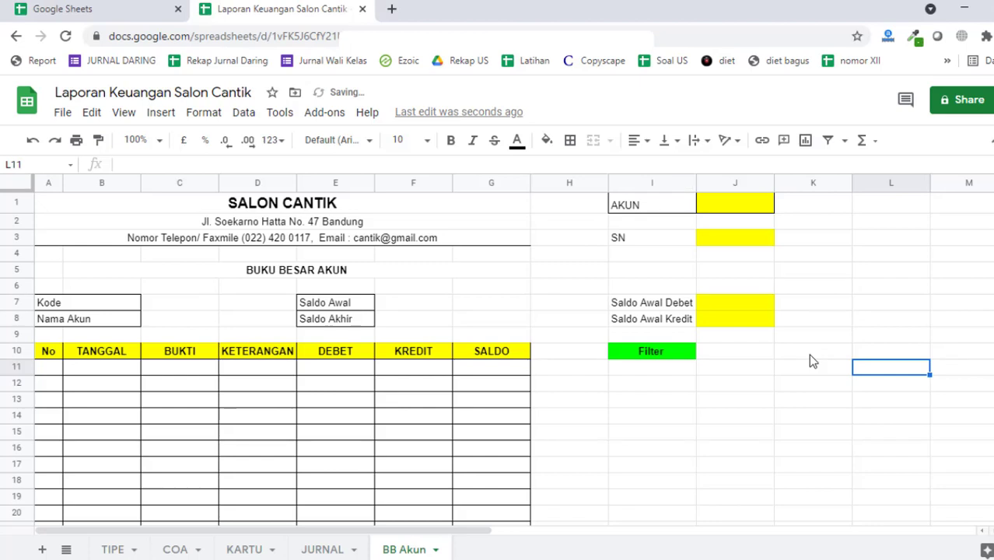
pyautogui.click(710, 210)
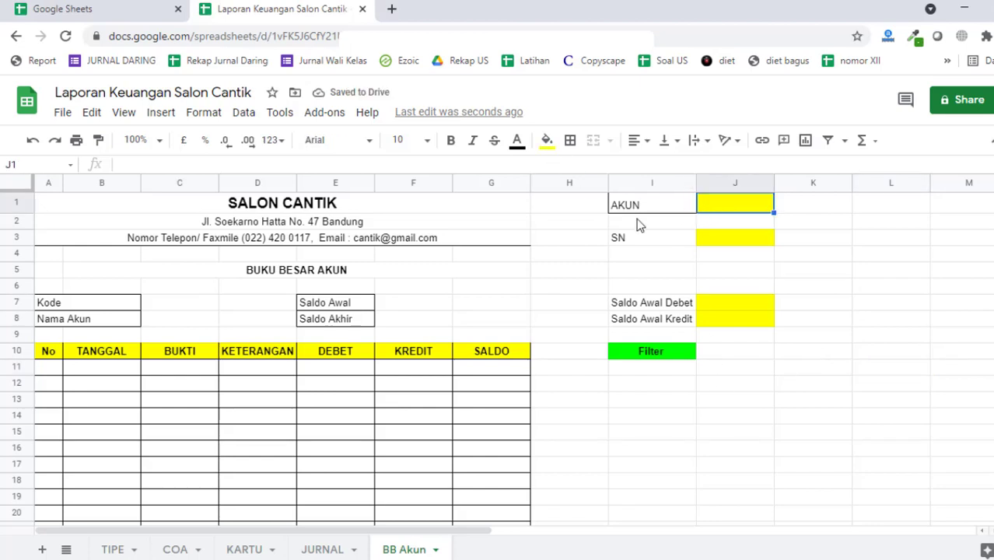
pyautogui.hotkey('ctrl', 'c')
pyautogui.press('Escape')
pyautogui.click(792, 214)
# - Enter the number 1 in M1 and narrow column M to fit it
pyautogui.click(875, 208)
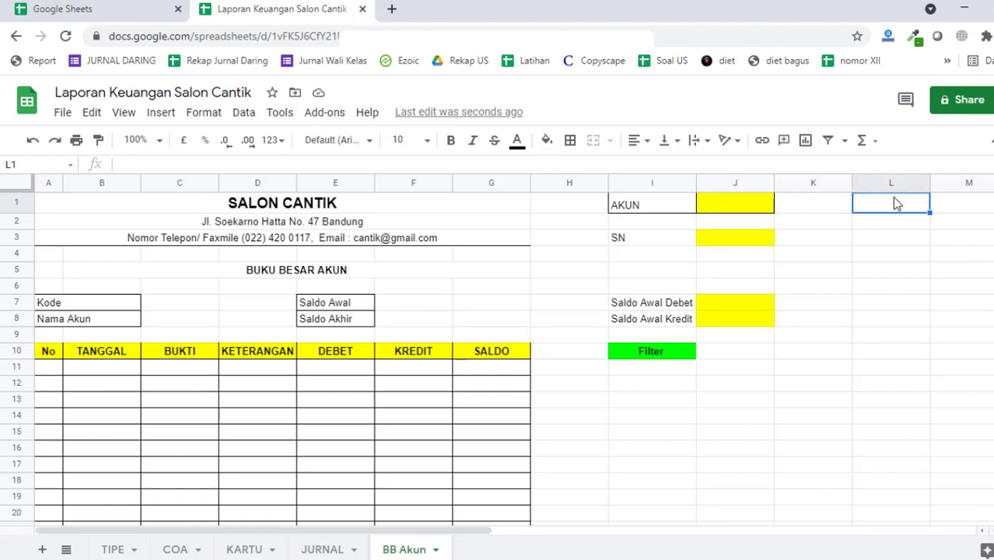
pyautogui.press('Right')
pyautogui.write('1')
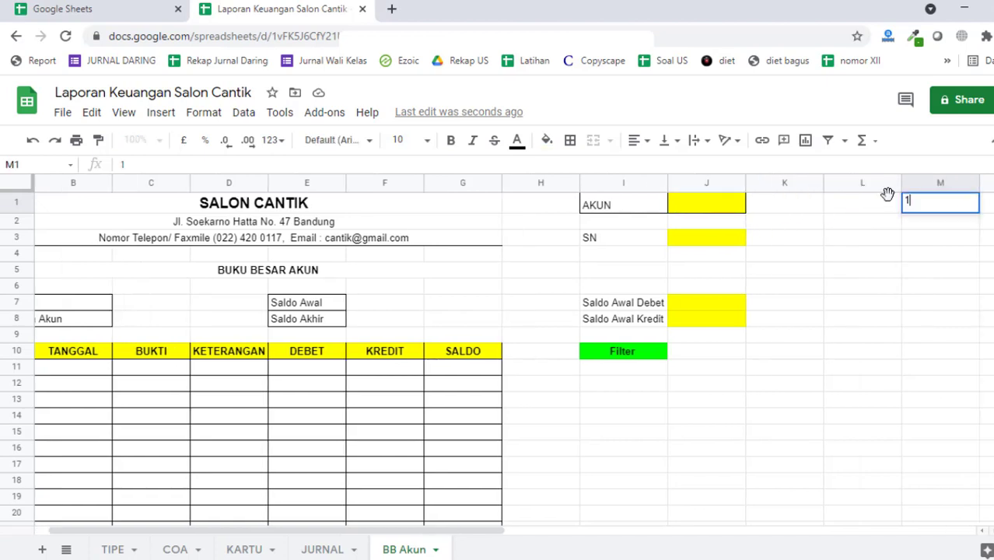
pyautogui.press('Right')
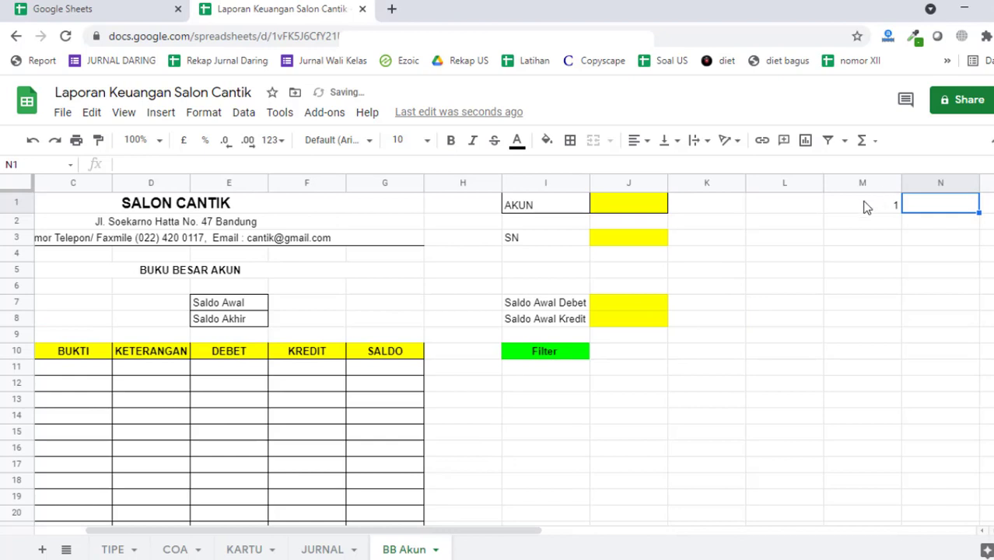
pyautogui.moveTo(889, 181); pyautogui.dragTo(844, 180)
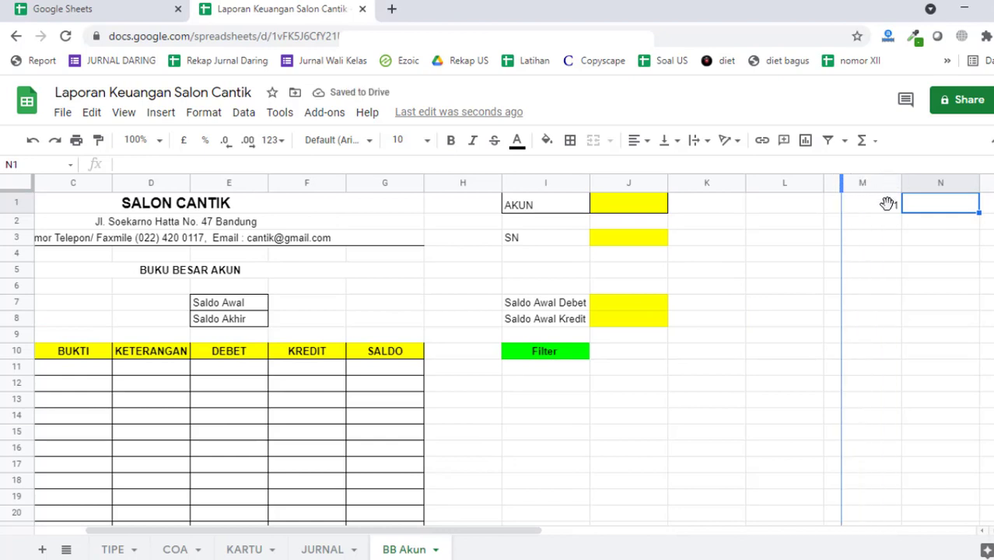
# - Enter the note Data Validation in N1 beside the number
pyautogui.write('Data Valida')
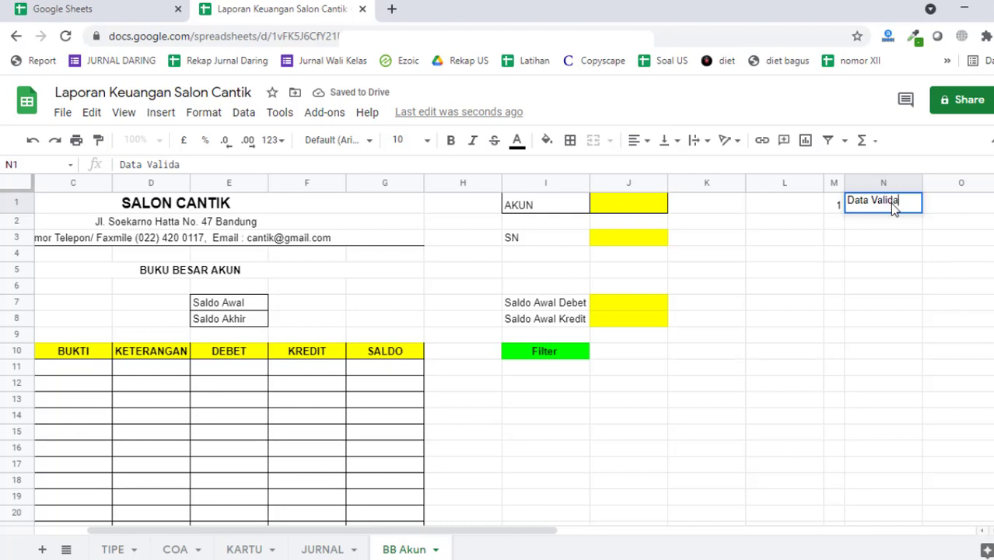
pyautogui.write('tion')
pyautogui.press('Return')
# - Add data validation to the AKUN cell J1 with a drop-down list from the range COA!B9:B36
pyautogui.press('Left')
pyautogui.press('Left')
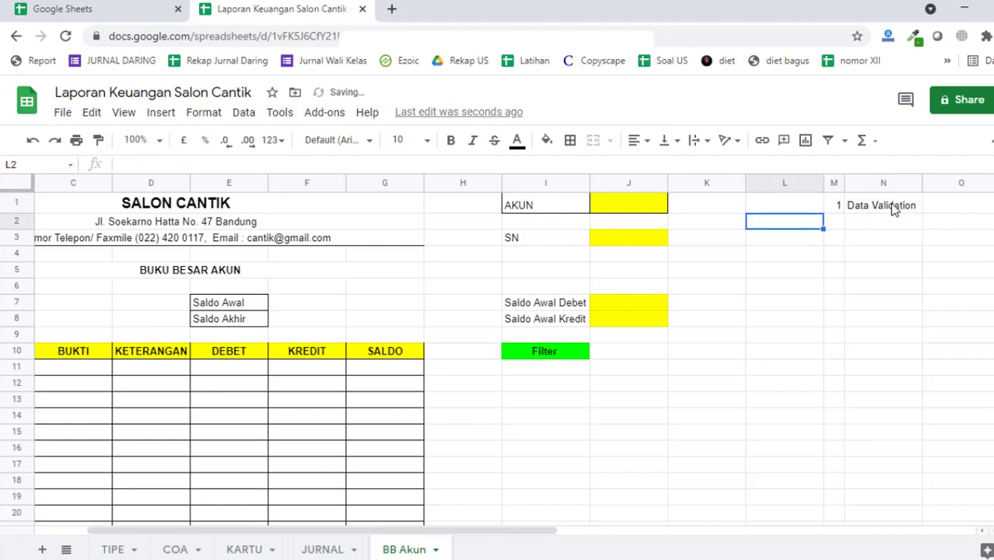
pyautogui.press('Left')
pyautogui.press('Up')
pyautogui.press('Left')
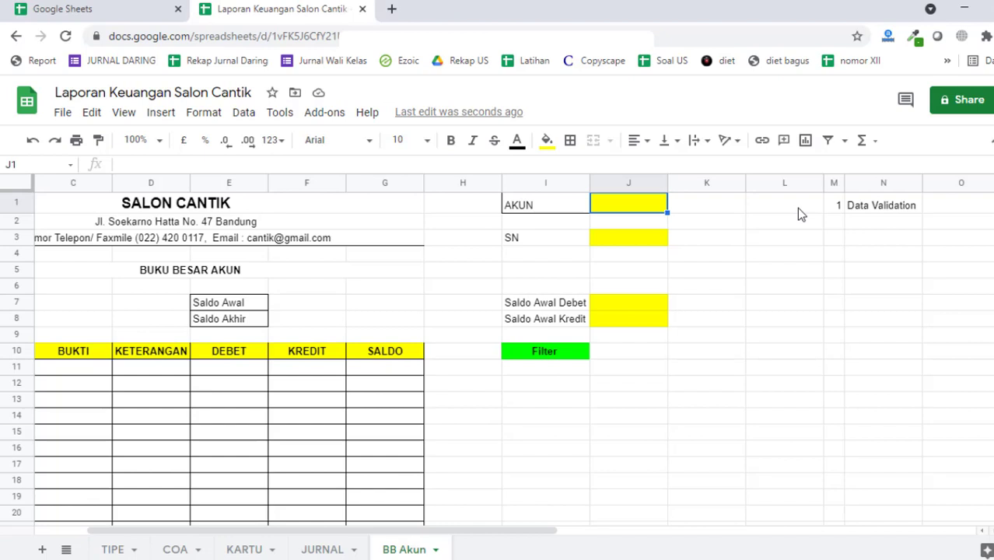
pyautogui.press('Return')
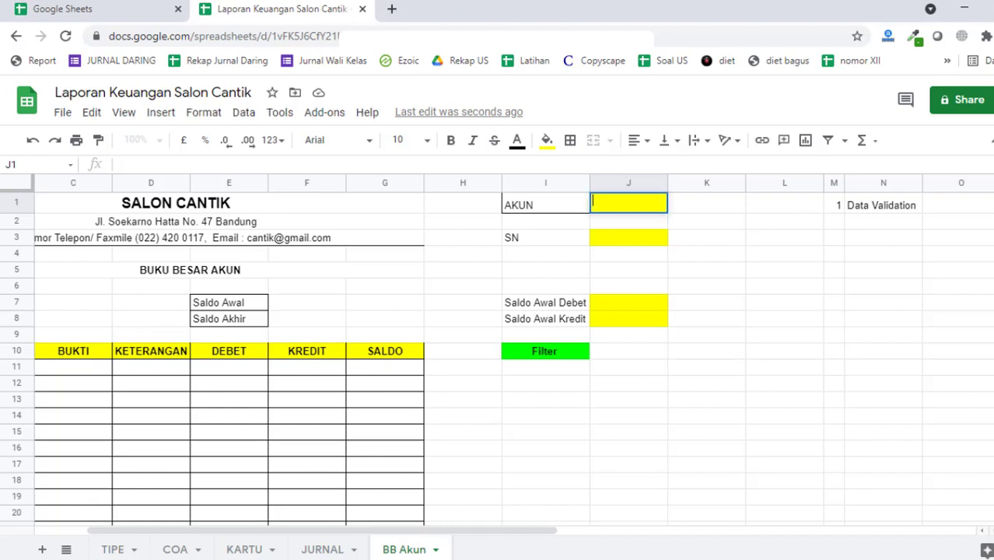
pyautogui.click(243, 112)
pyautogui.click(243, 112)
pyautogui.click(243, 112)
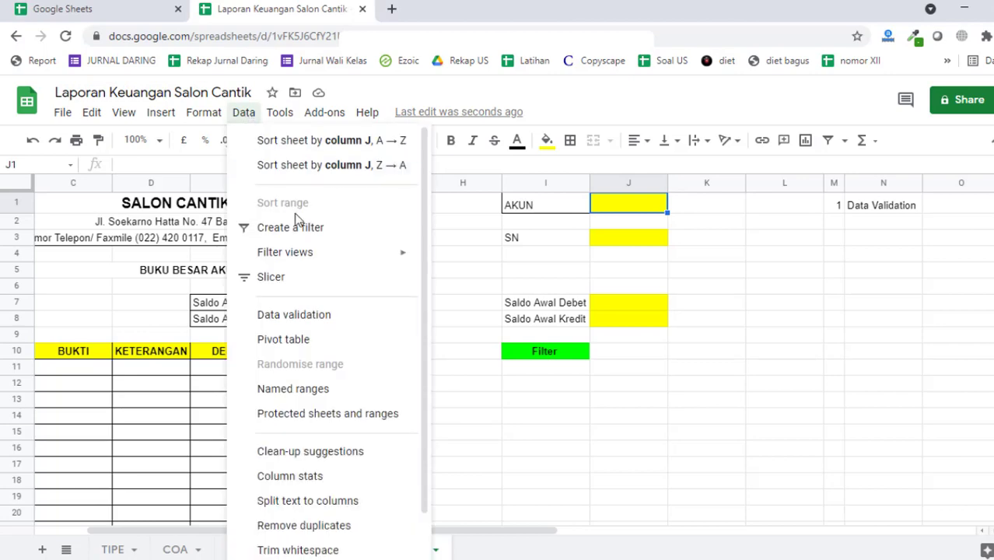
pyautogui.click(321, 314)
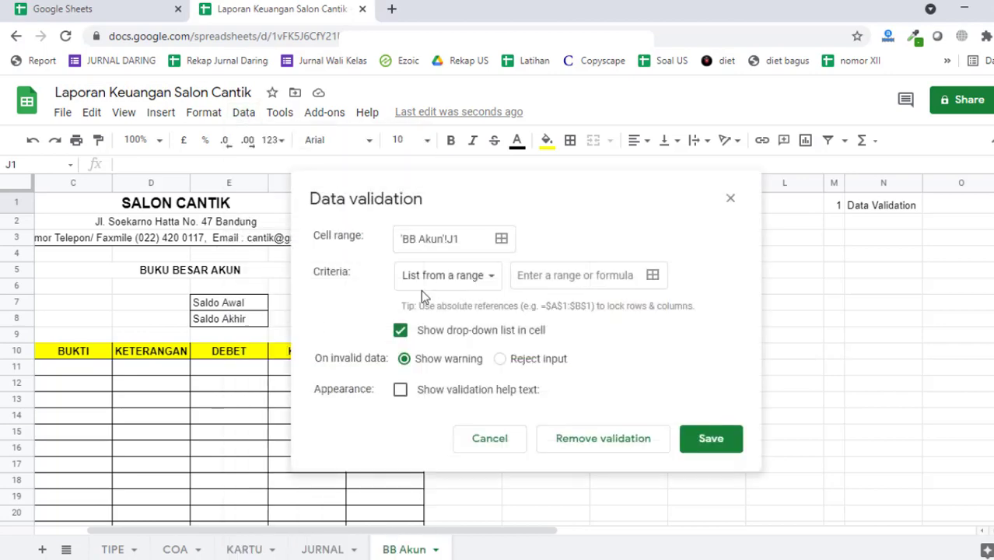
pyautogui.click(548, 275)
pyautogui.click(172, 550)
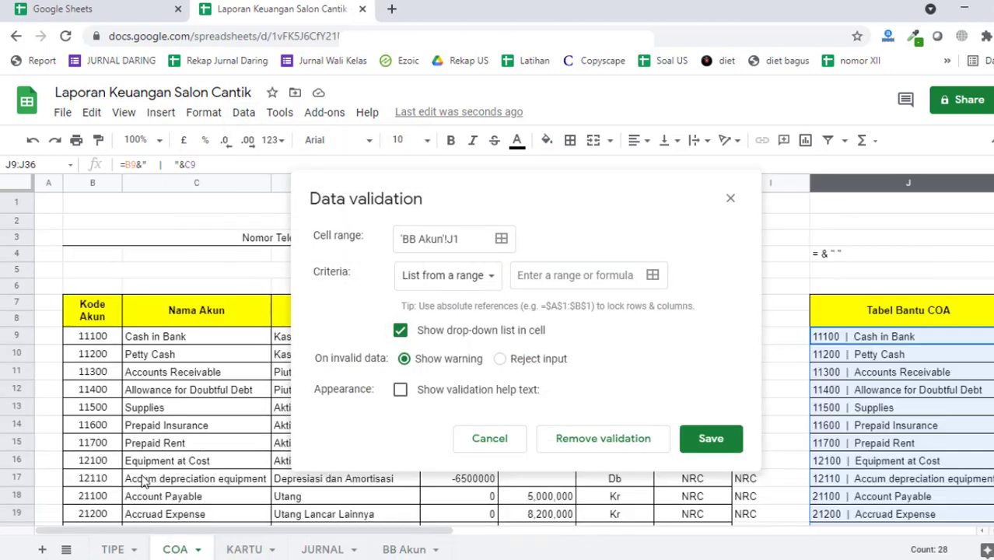
pyautogui.click(538, 276)
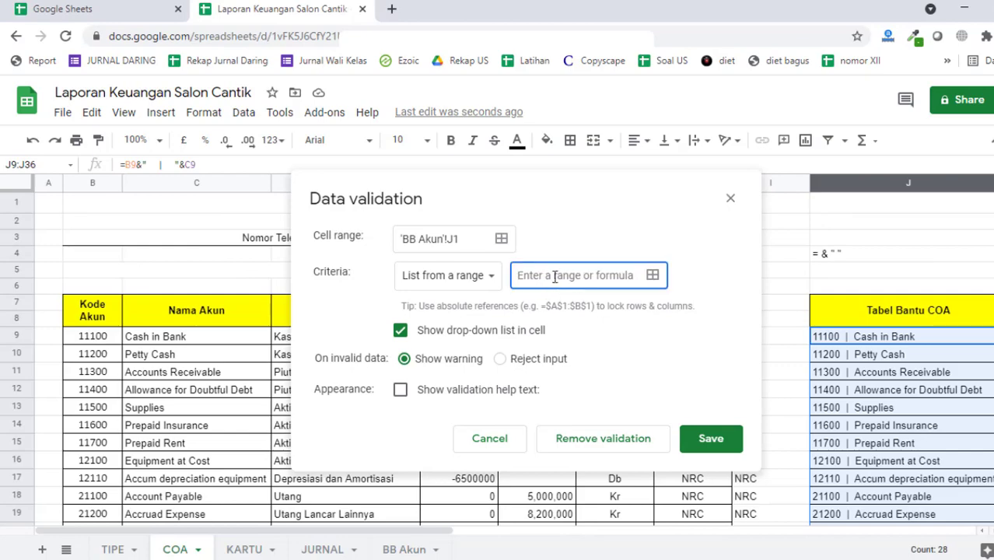
pyautogui.moveTo(101, 342)
pyautogui.mouseDown()
pyautogui.moveTo(76, 528)
pyautogui.moveTo(100, 368)
pyautogui.mouseUp()
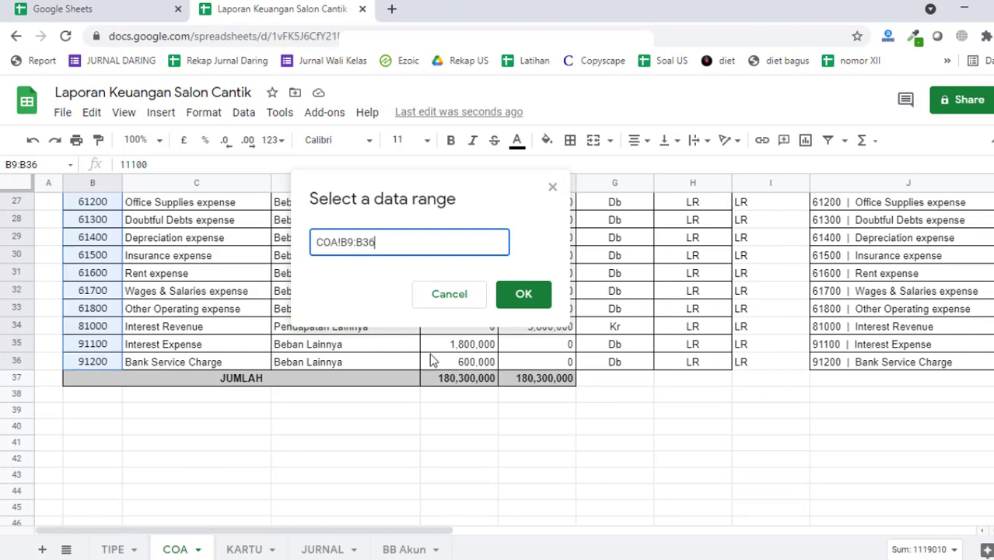
pyautogui.click(525, 295)
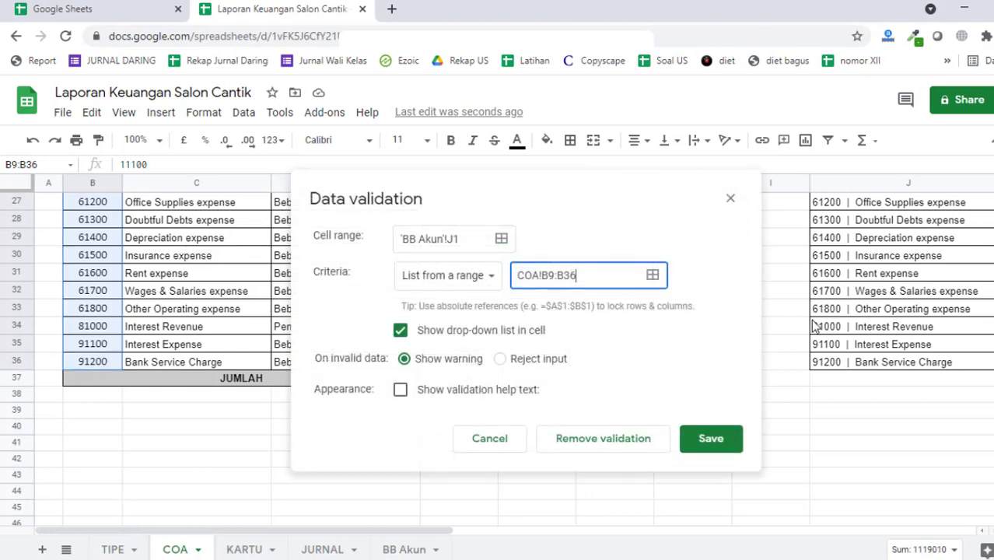
pyautogui.click(717, 440)
# - Choose account code 11100 from the AKUN drop-down in J1 of the BB Akun sheet
pyautogui.click(395, 551)
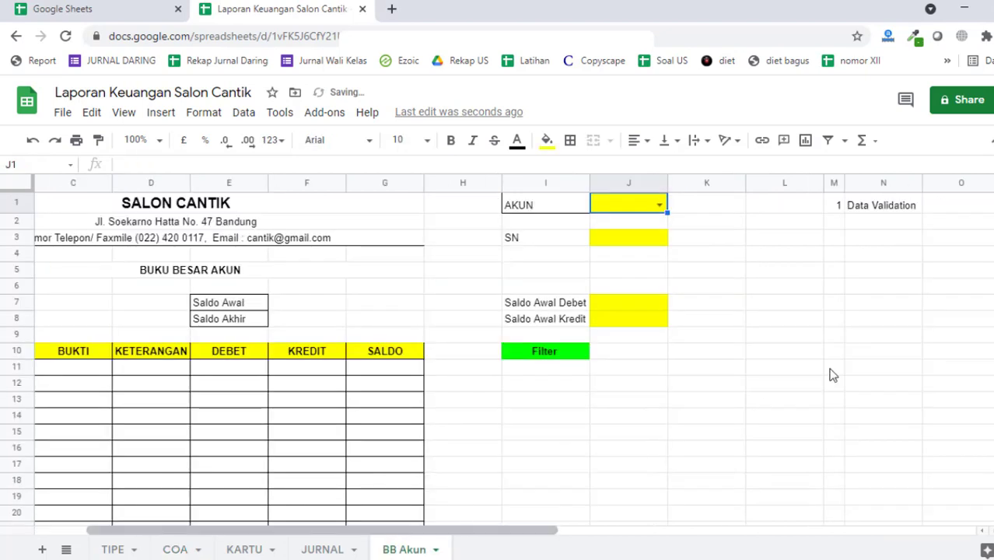
pyautogui.click(659, 205)
pyautogui.click(645, 226)
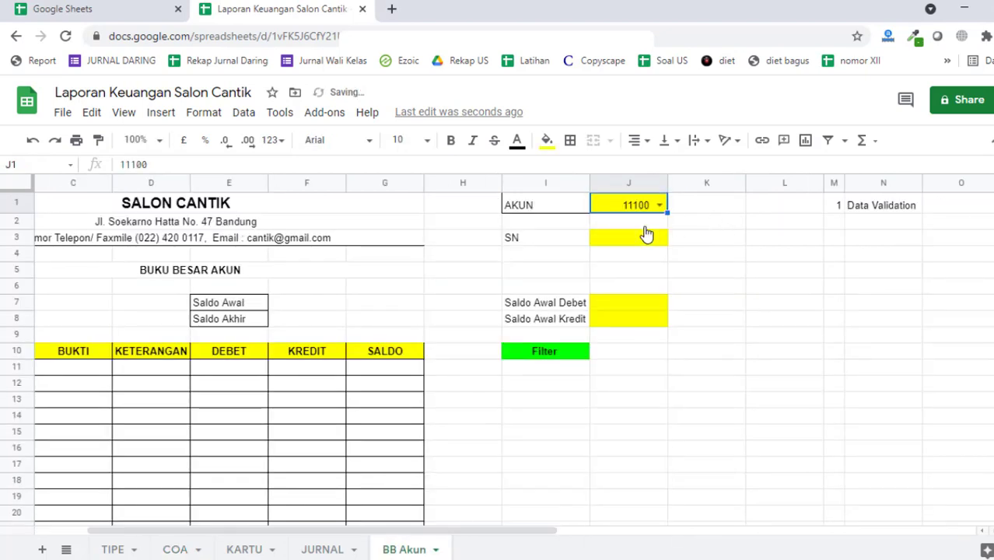
# - Begin an INDEX formula in the SN cell J3 using column G of the COA sheet as its range
pyautogui.click(636, 242)
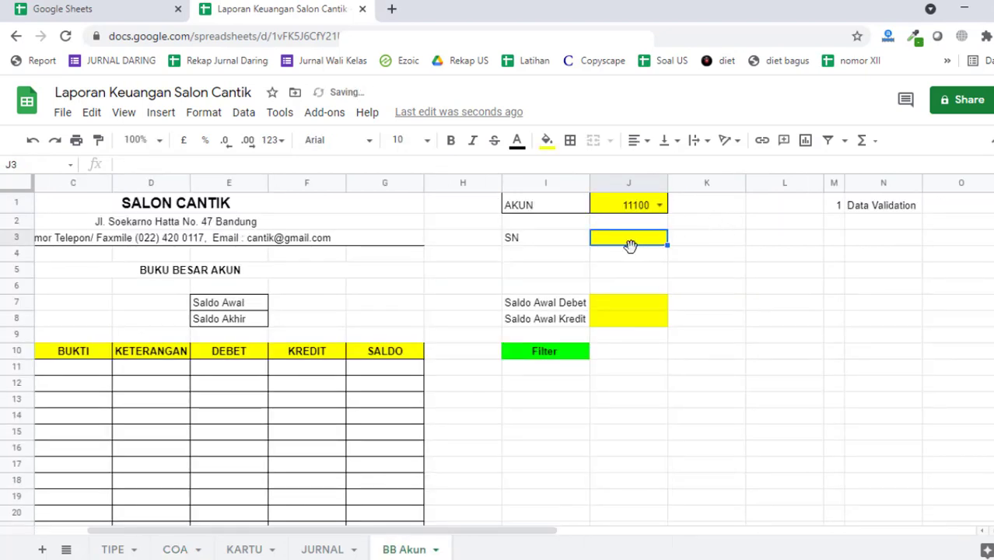
pyautogui.write('=')
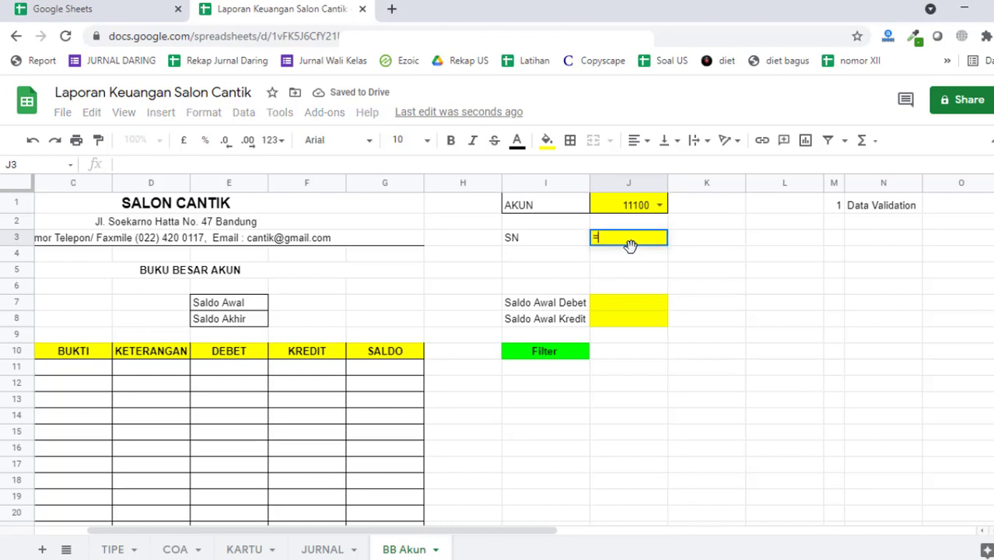
pyautogui.write('inde')
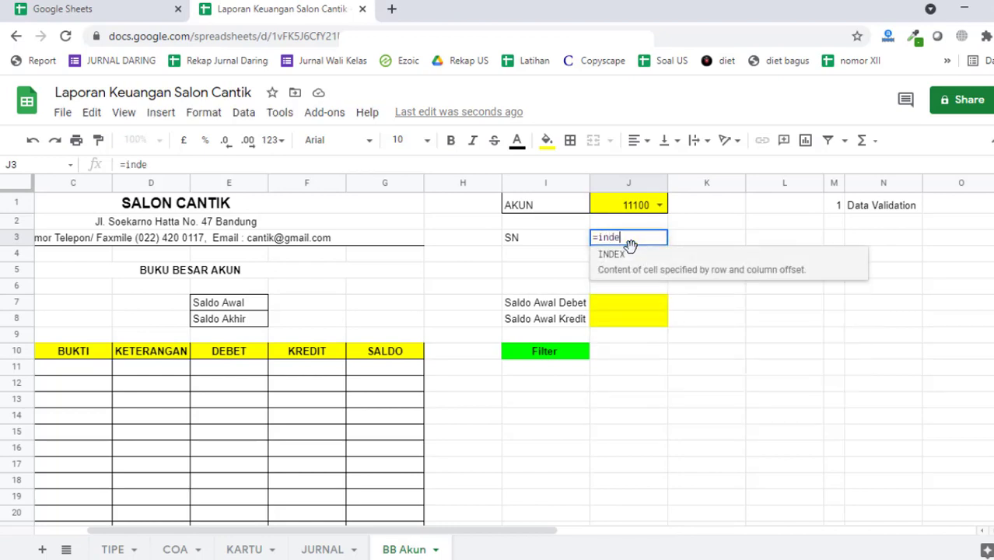
pyautogui.write('x(')
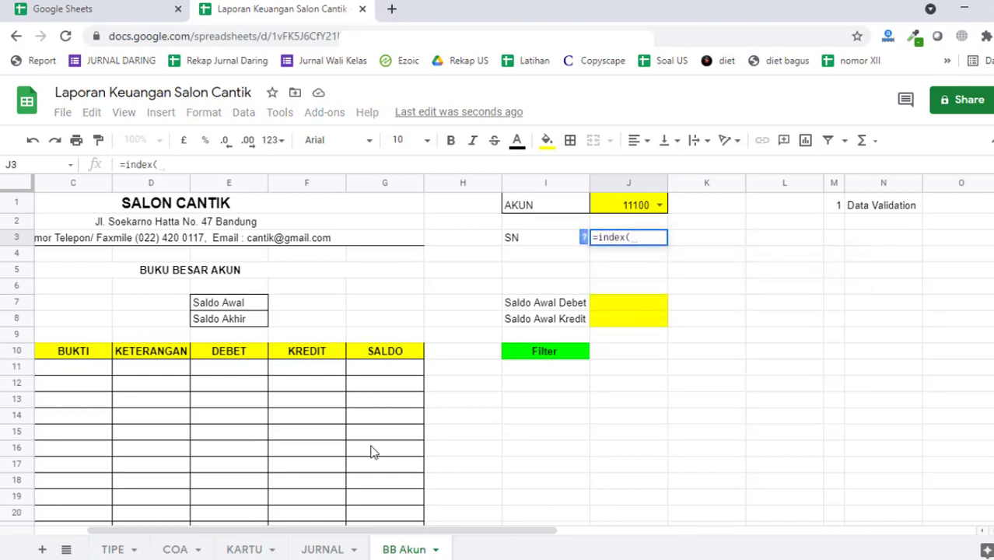
pyautogui.click(177, 549)
pyautogui.scroll(10, 544, 335)
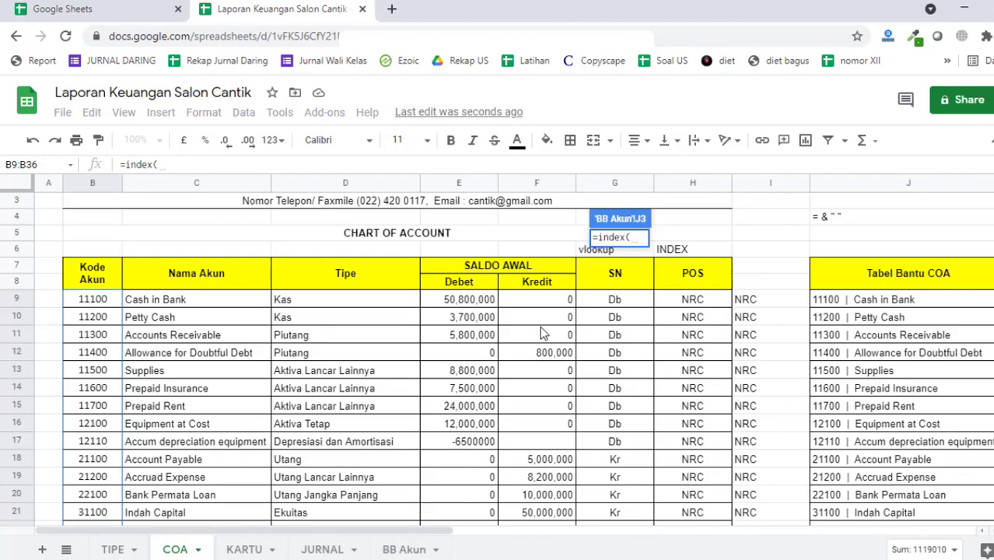
pyautogui.click(611, 181)
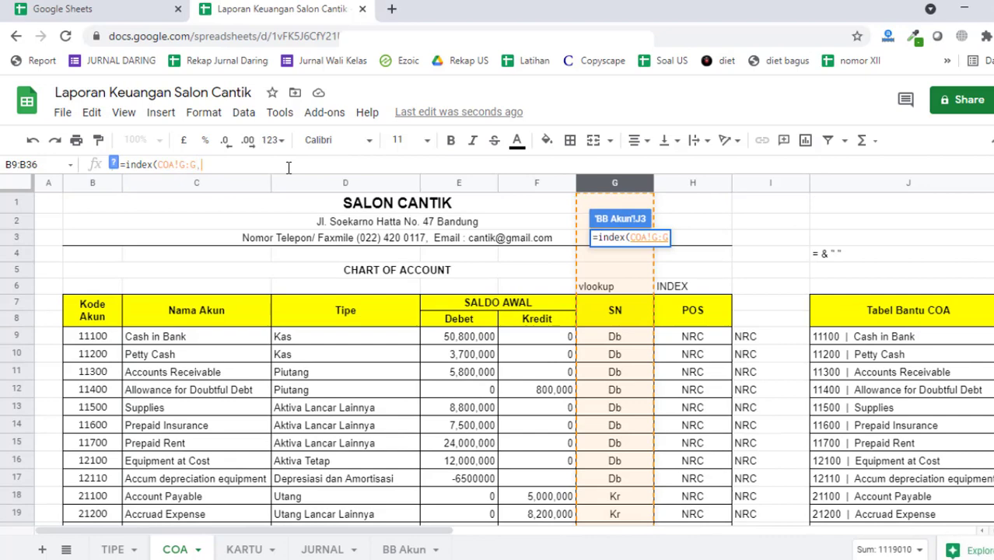
# - Complete the J3 formula as =index(COA!G:G,match(J1,COA!B:B,0)), matching the account code against the COA sheet's column B
pyautogui.write(',matc')
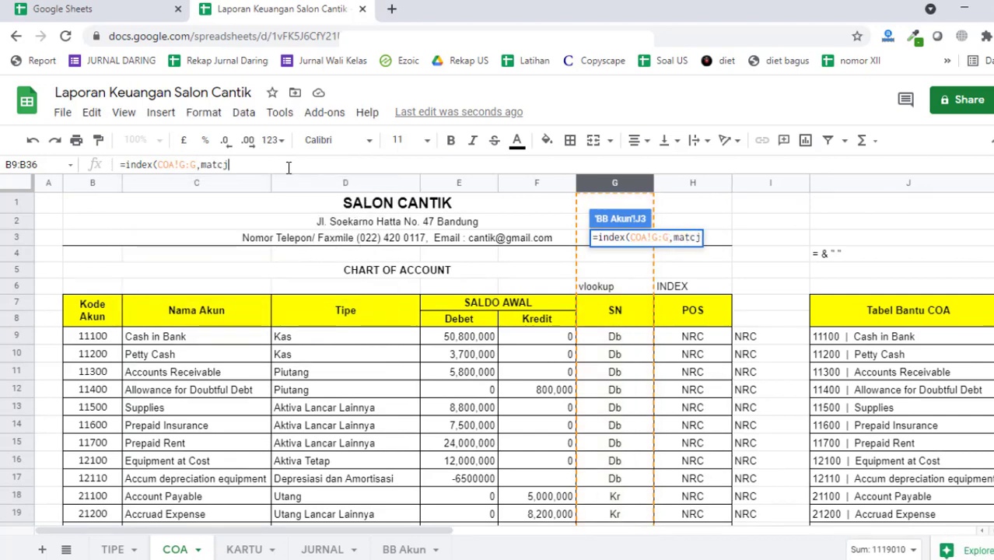
pyautogui.write('h(')
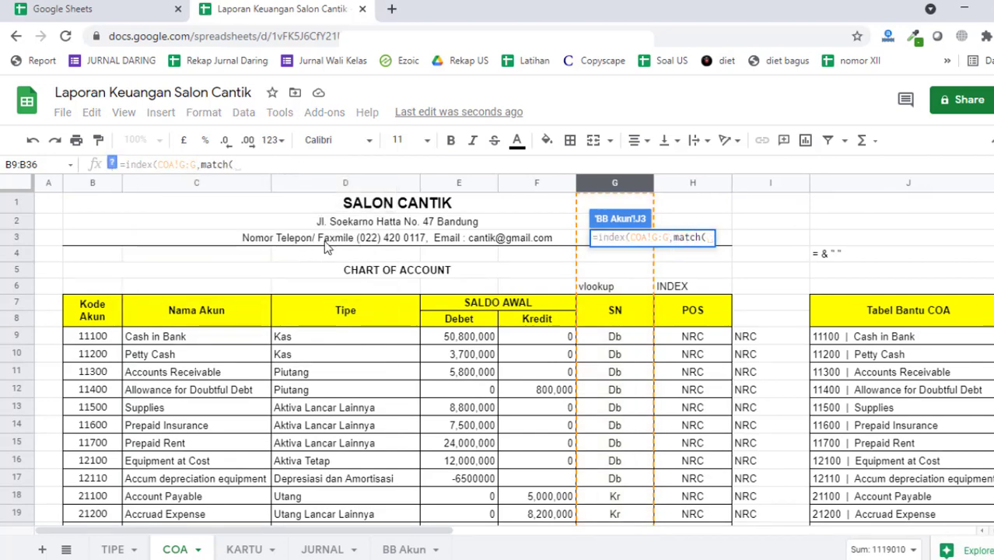
pyautogui.click(401, 549)
pyautogui.click(646, 202)
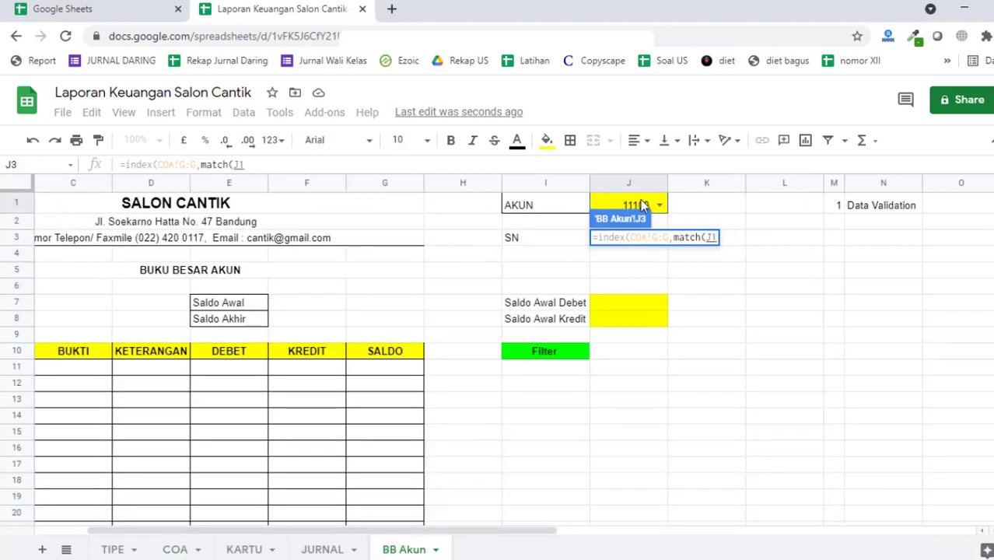
pyautogui.write(',')
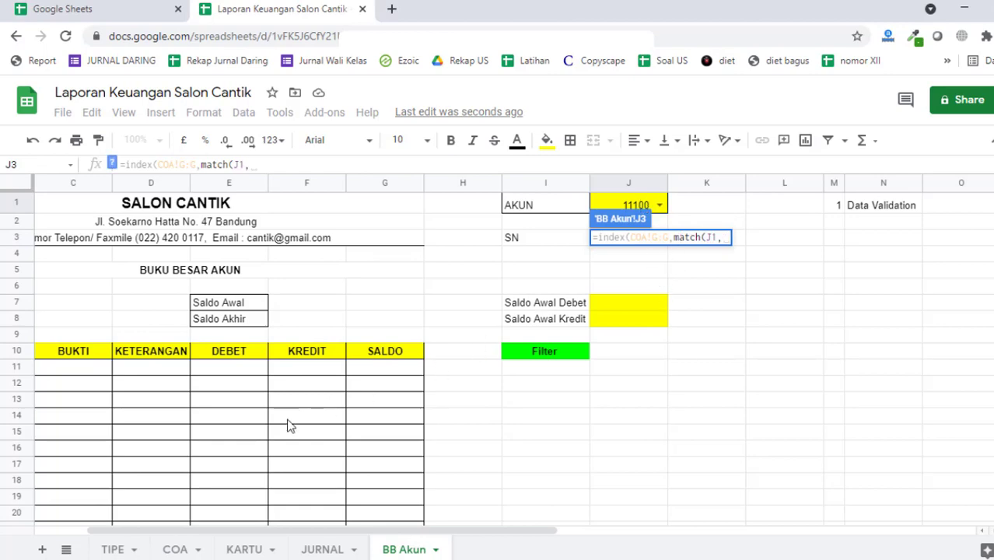
pyautogui.click(179, 549)
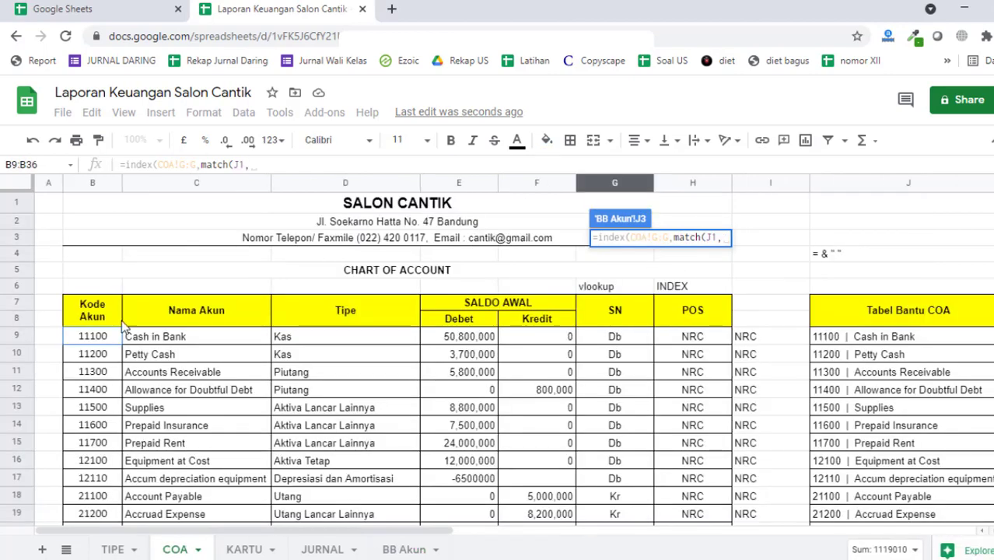
pyautogui.click(92, 183)
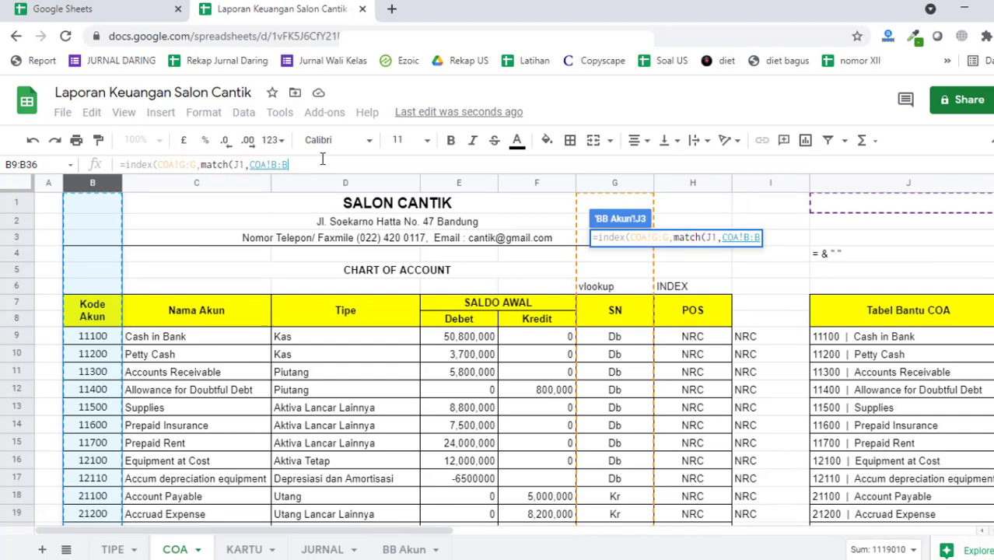
pyautogui.write(',0')
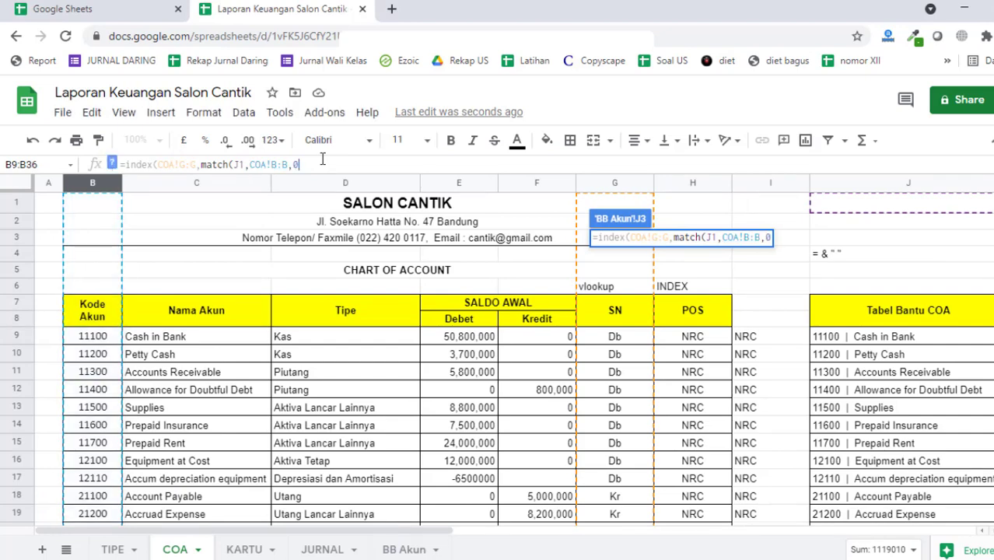
pyautogui.write('))')
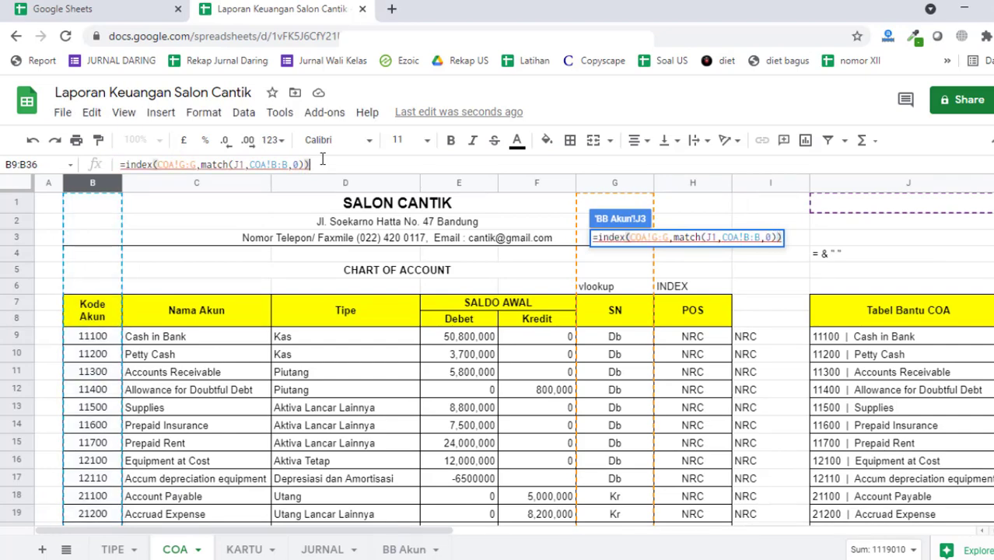
pyautogui.press('Return')
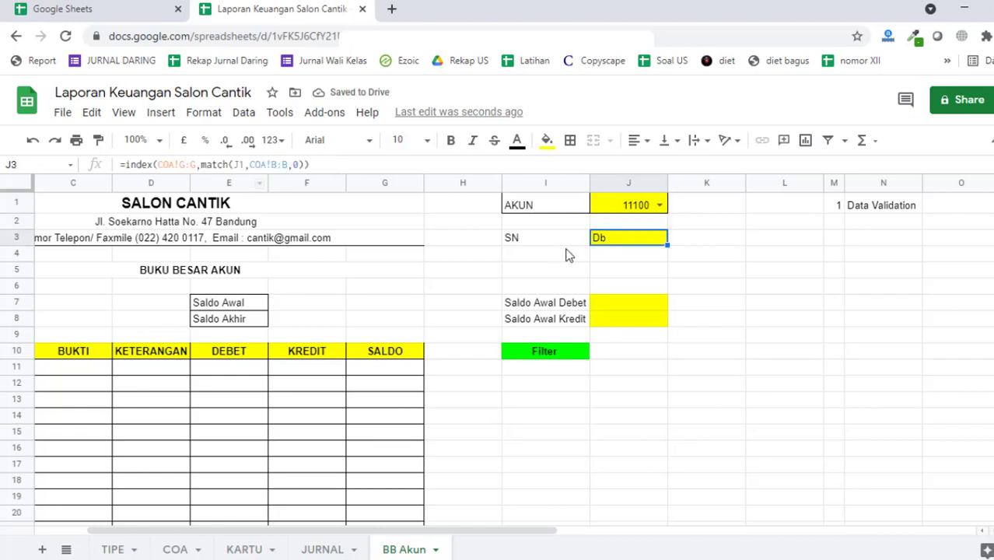
# - Examine the INDEX range COA!G:G in the J3 formula and the SN column it refers to on the COA sheet
pyautogui.doubleClick(612, 235)
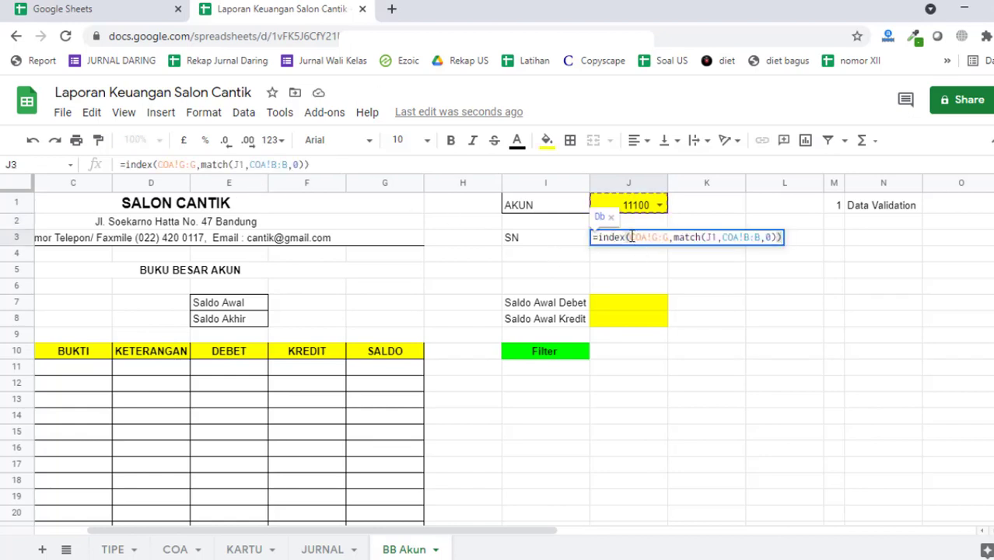
pyautogui.moveTo(630, 237); pyautogui.dragTo(671, 231)
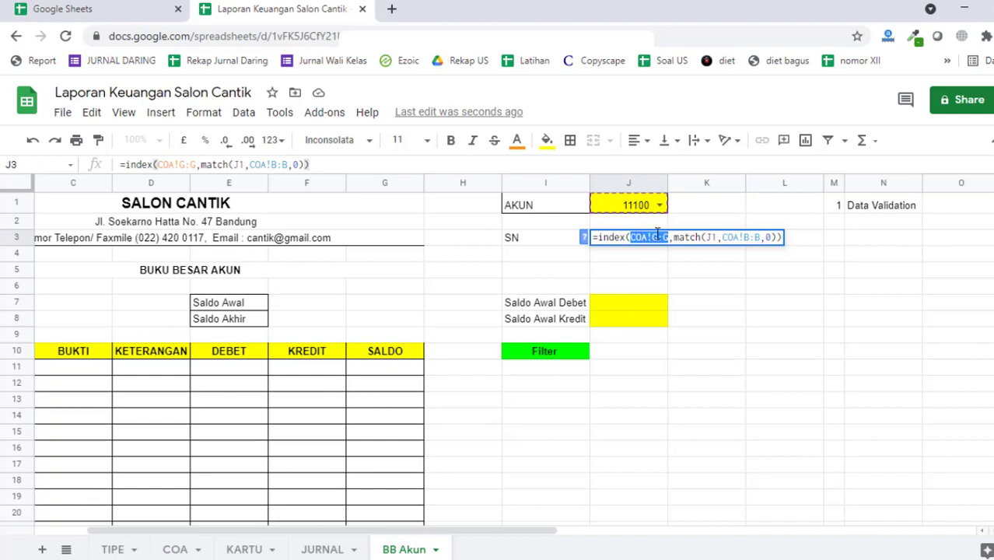
pyautogui.click(671, 234)
pyautogui.moveTo(667, 236); pyautogui.dragTo(630, 237)
pyautogui.press('Return')
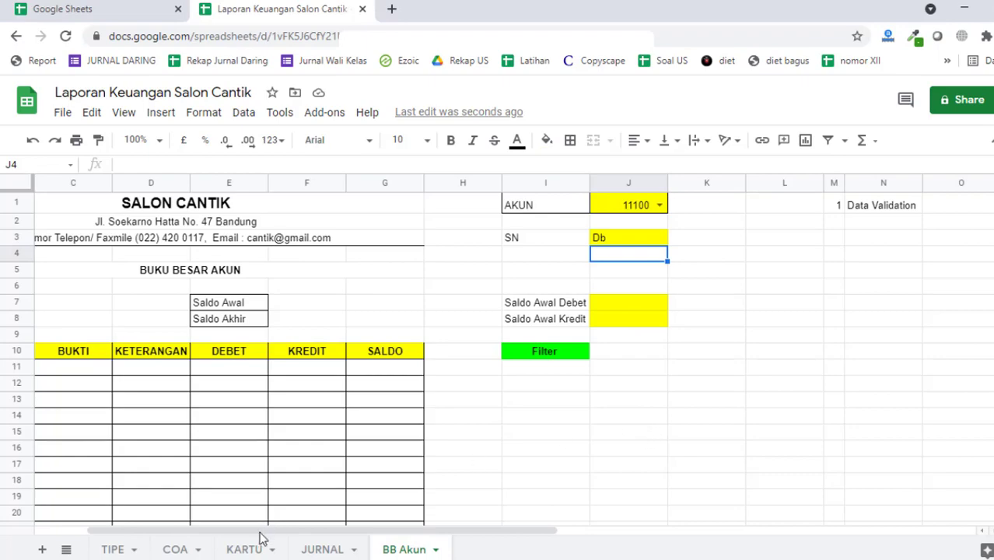
pyautogui.click(189, 549)
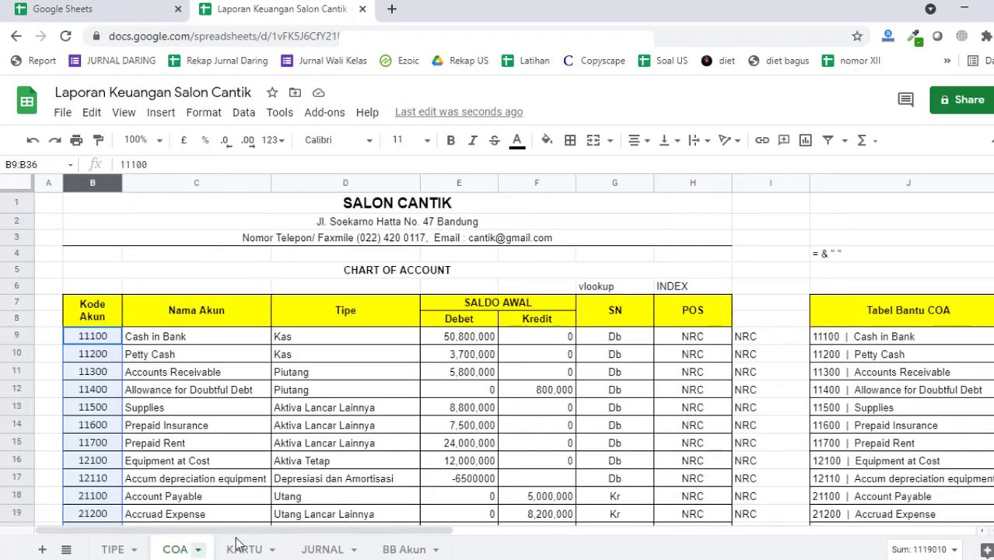
pyautogui.click(627, 183)
pyautogui.scroll(-5, 628, 372)
pyautogui.scroll(-4, 629, 372)
pyautogui.scroll(8, 627, 371)
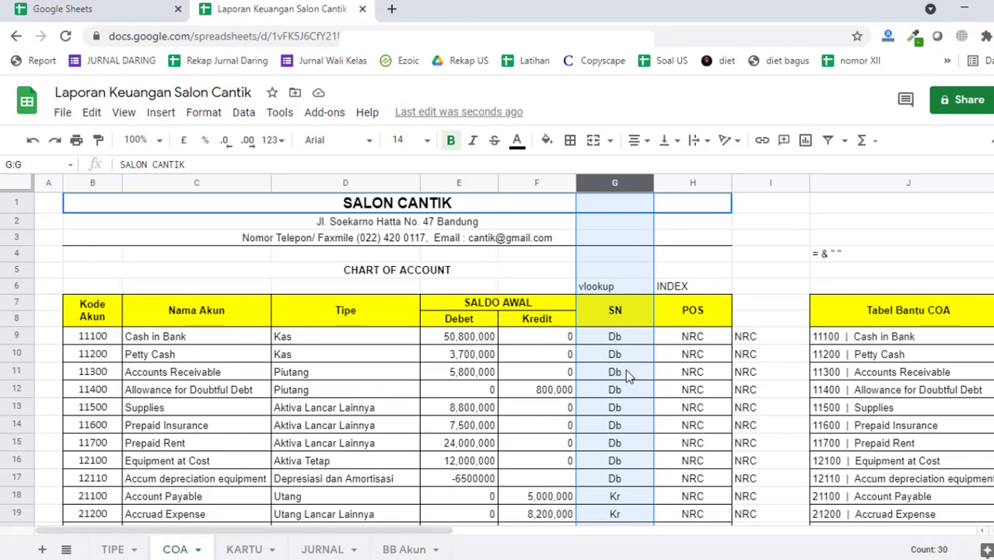
# - Examine the MATCH arguments J1 and COA!B:B in the J3 formula and the Kode Akun column on the COA sheet
pyautogui.click(411, 550)
pyautogui.click(609, 241)
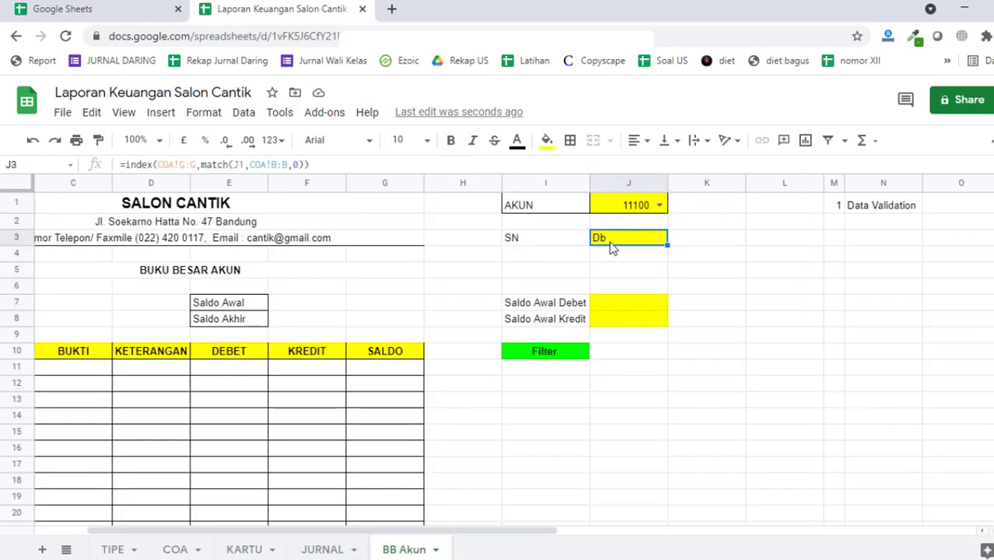
pyautogui.click(243, 164)
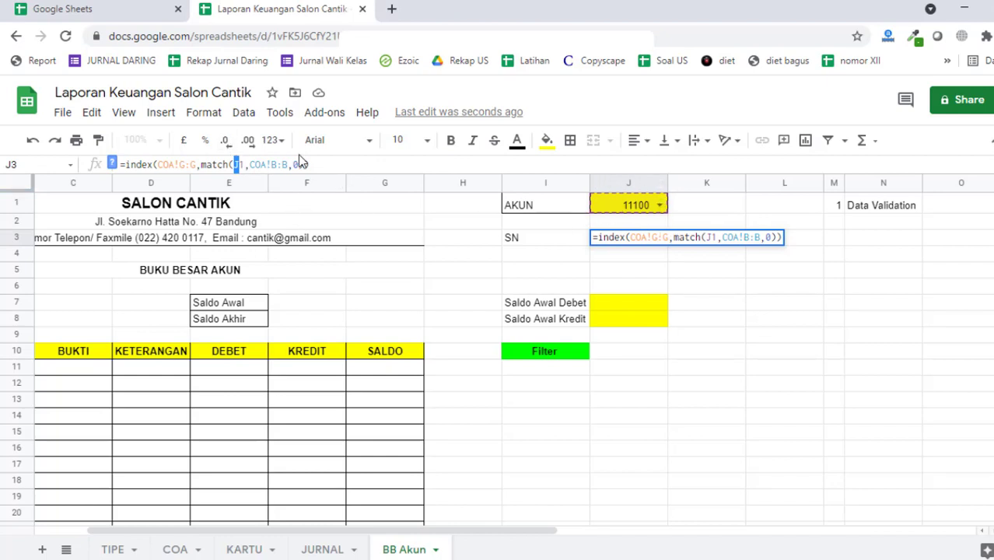
pyautogui.moveTo(289, 164); pyautogui.dragTo(255, 158)
pyautogui.press('Return')
pyautogui.click(175, 549)
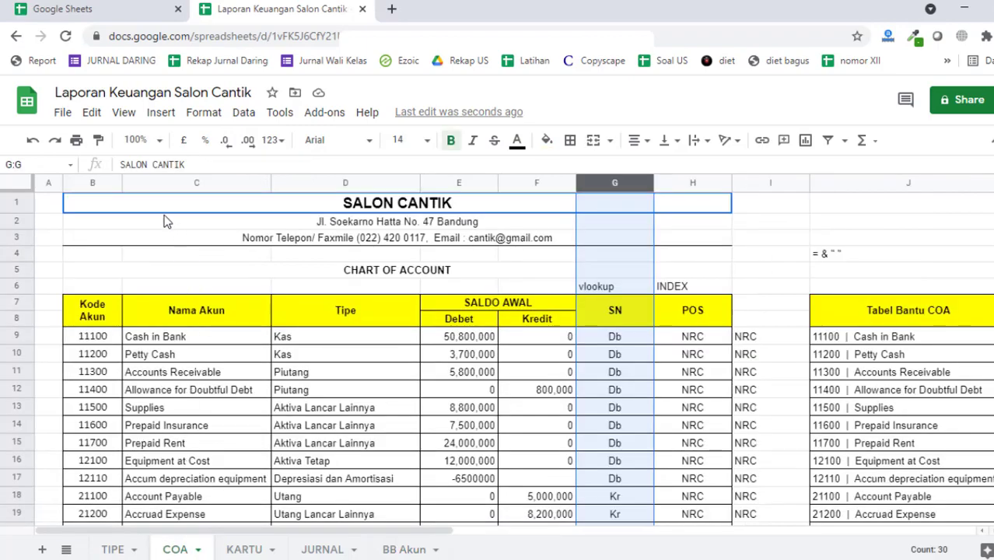
pyautogui.click(95, 184)
pyautogui.scroll(-3, 109, 352)
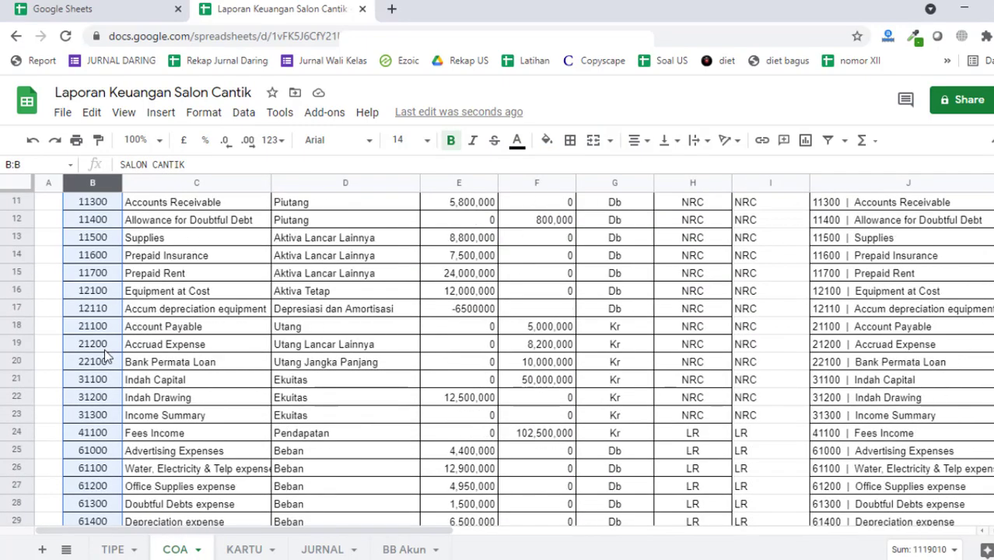
# - Copy the full INDEX/MATCH formula from the SN cell J3 on the BB Akun sheet
pyautogui.scroll(3, 104, 349)
pyautogui.click(412, 548)
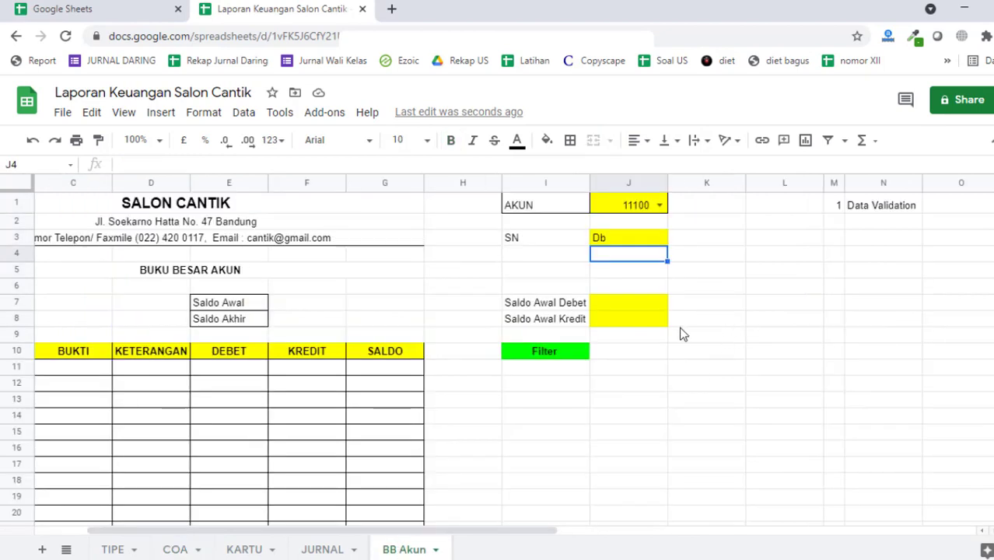
pyautogui.click(641, 300)
pyautogui.click(616, 240)
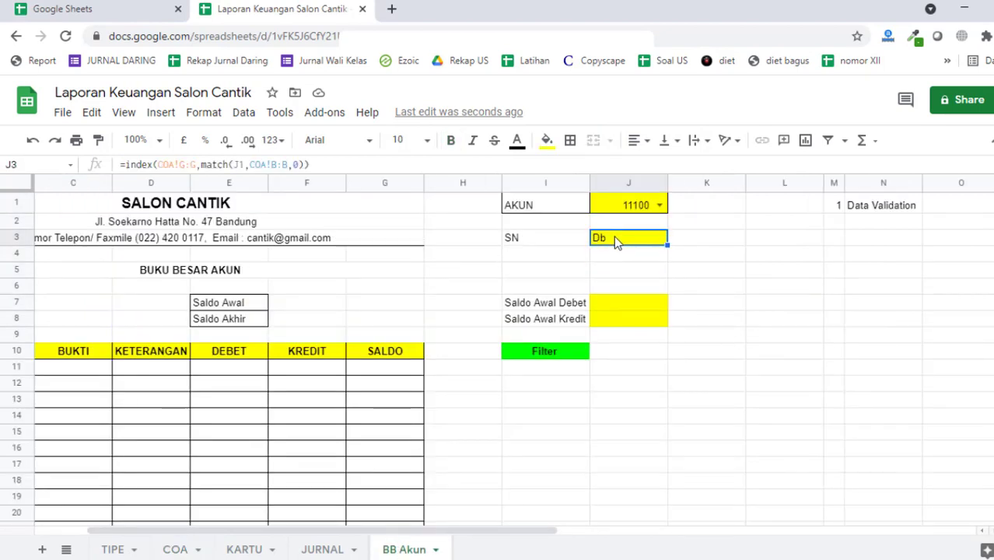
pyautogui.click(642, 306)
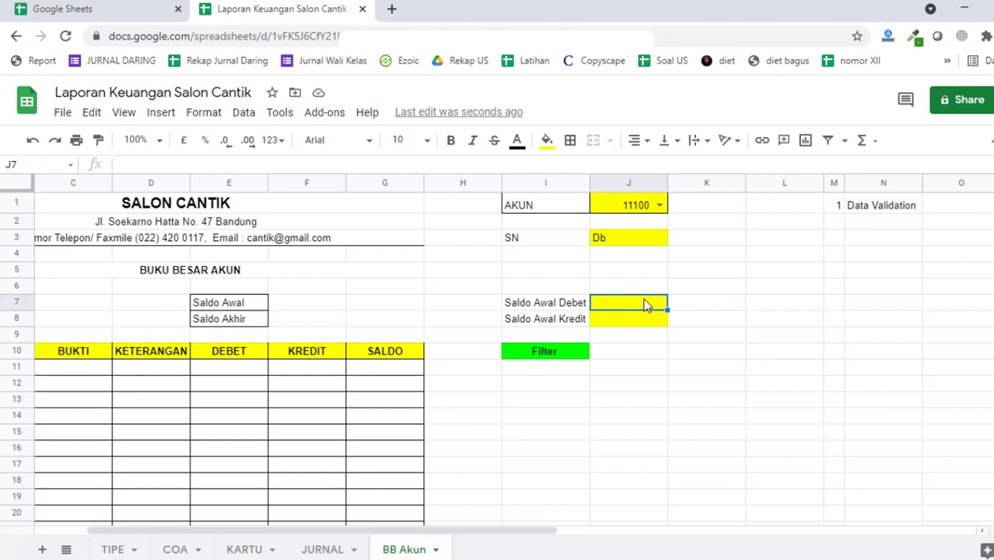
pyautogui.click(636, 242)
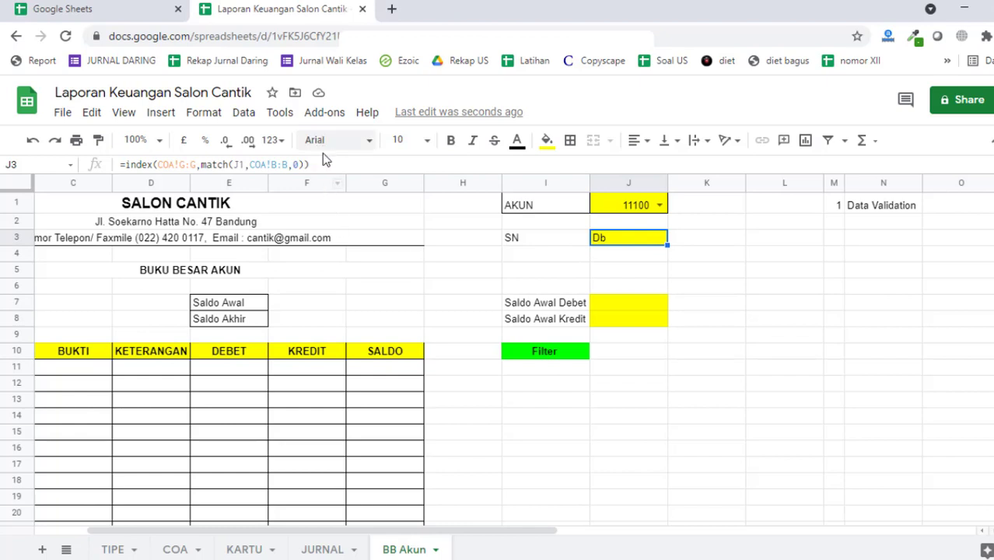
pyautogui.moveTo(326, 165); pyautogui.dragTo(93, 169)
pyautogui.hotkey('ctrl', 'c')
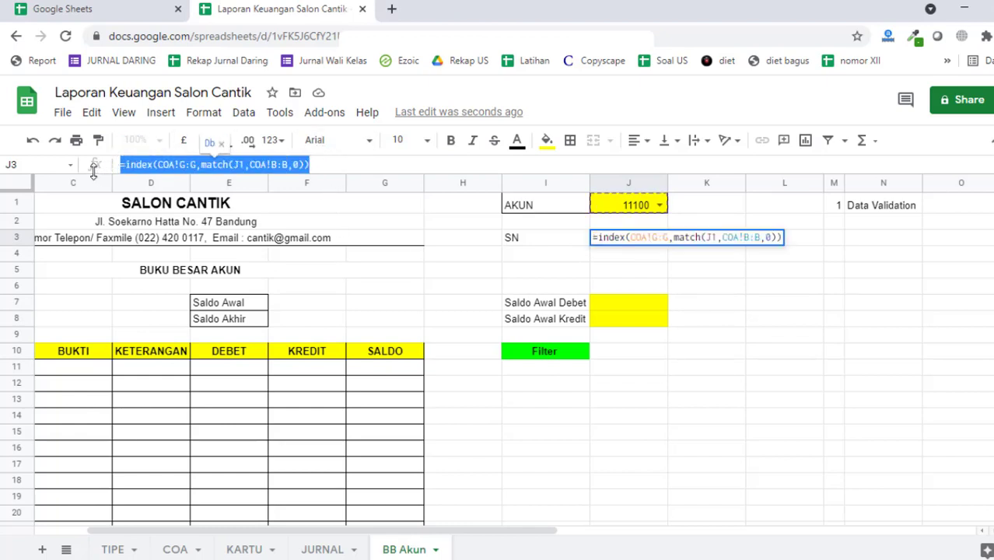
pyautogui.press('Return')
pyautogui.write('\\')
pyautogui.press('Return')
pyautogui.press('Up')
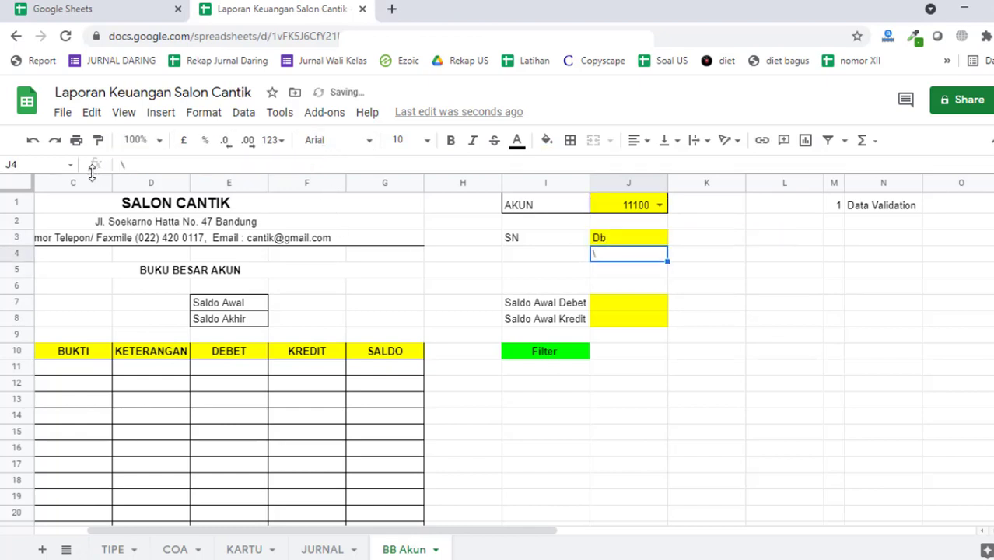
# - Paste only the copied formula into the Saldo Awal Debet cell J7, keeping the cell's own formatting
pyautogui.click(659, 305)
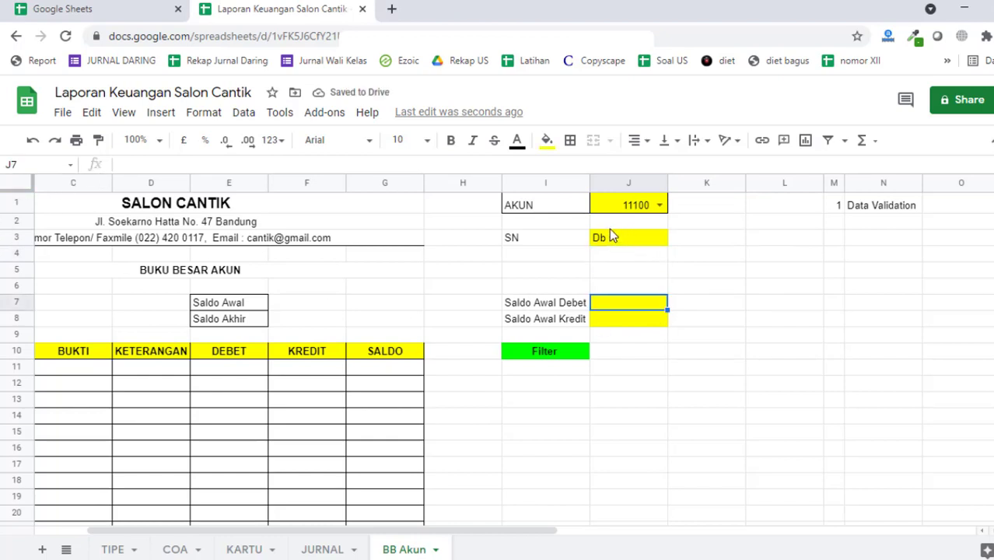
pyautogui.hotkey('ctrl', 'v')
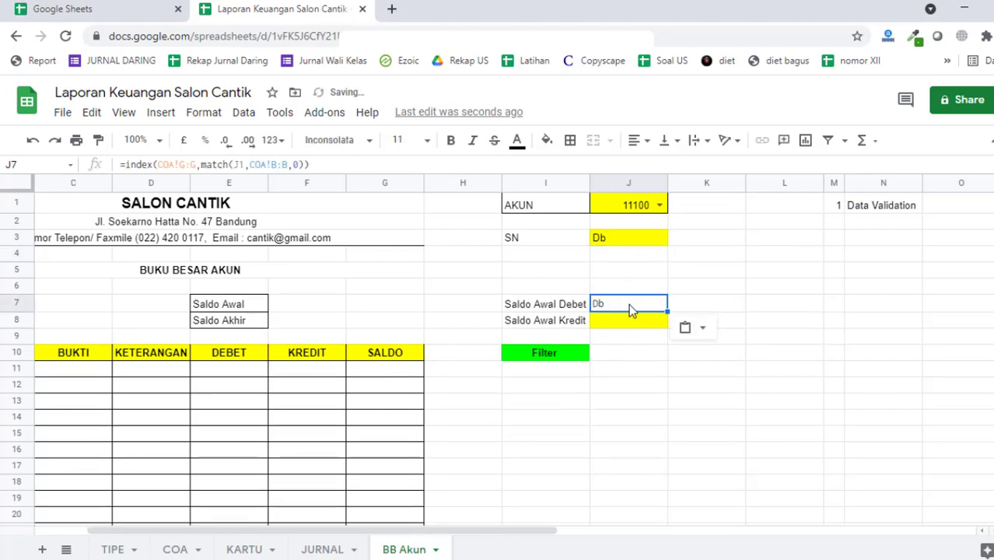
pyautogui.hotkey('ctrl', 'z')
pyautogui.rightClick(627, 304)
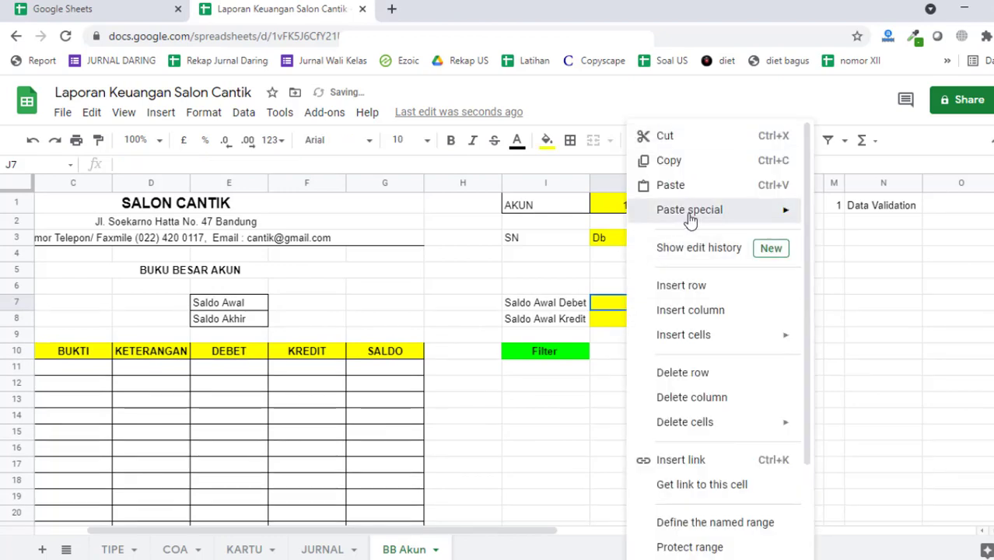
pyautogui.moveTo(689, 222)
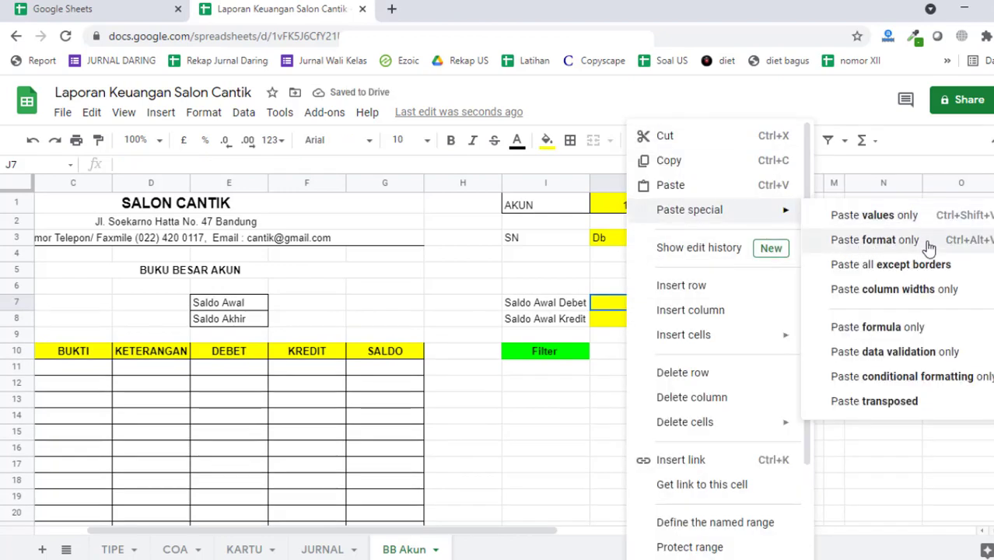
pyautogui.click(904, 327)
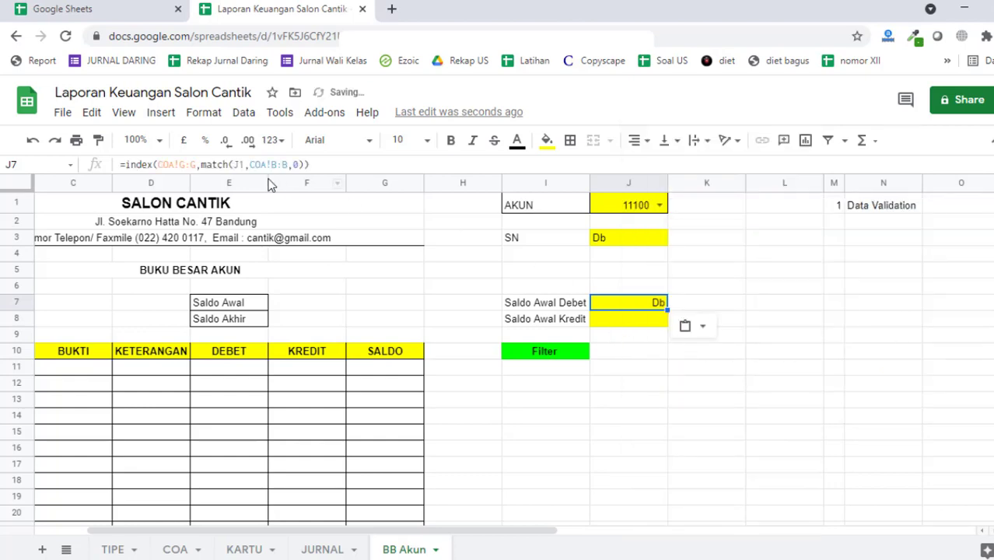
# - Change the INDEX range in the Saldo Awal Debet formula in J7 to the COA sheet's debit column, COA!E:E
pyautogui.click(624, 242)
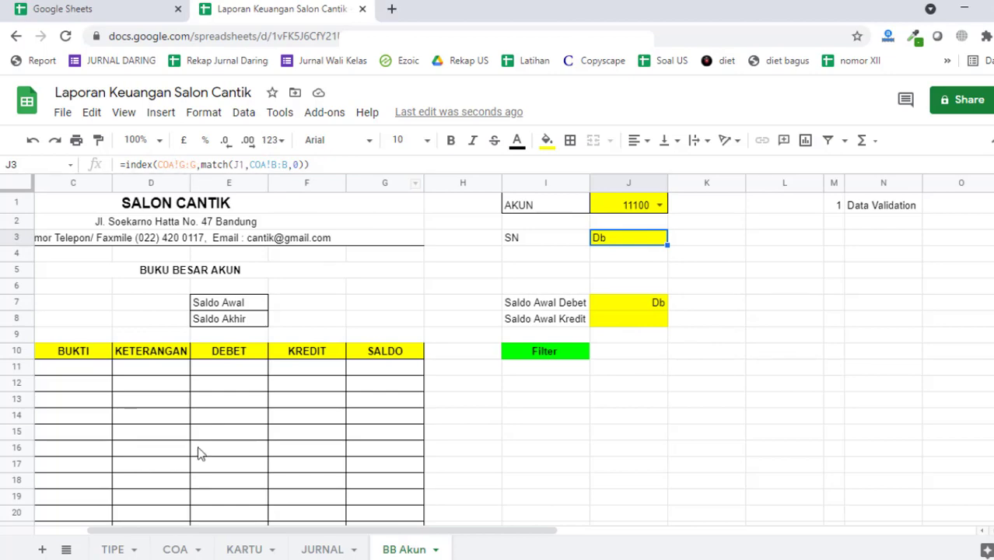
pyautogui.click(174, 552)
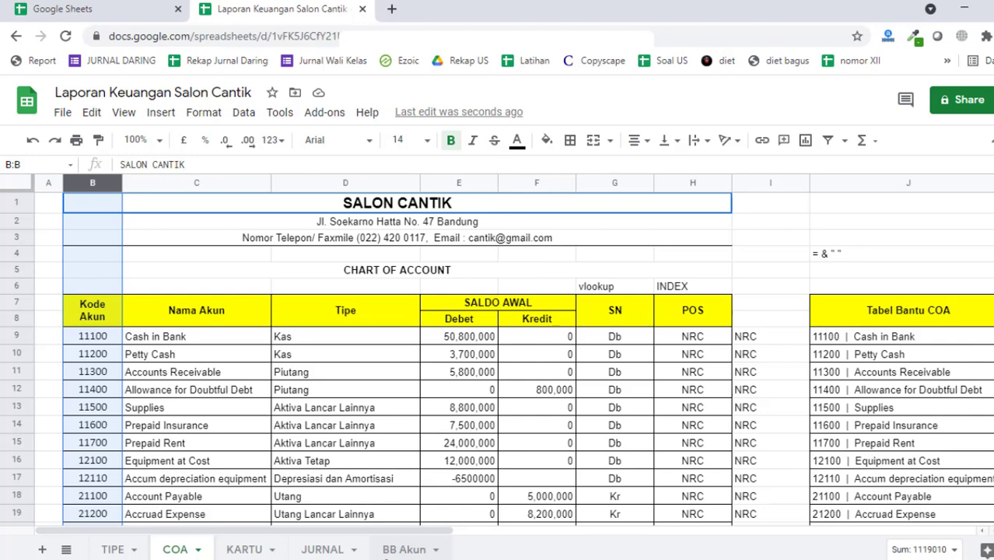
pyautogui.click(403, 549)
pyautogui.click(640, 304)
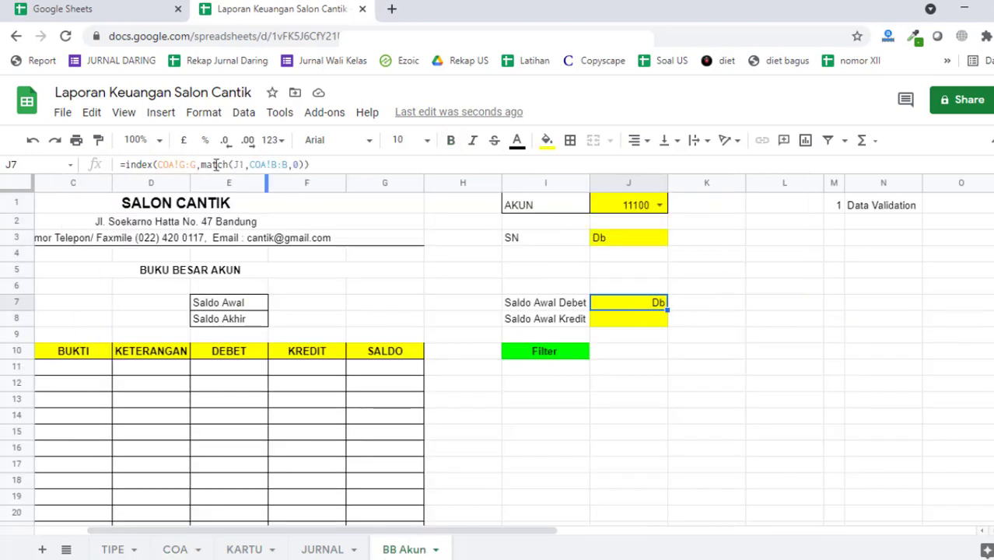
pyautogui.click(183, 163)
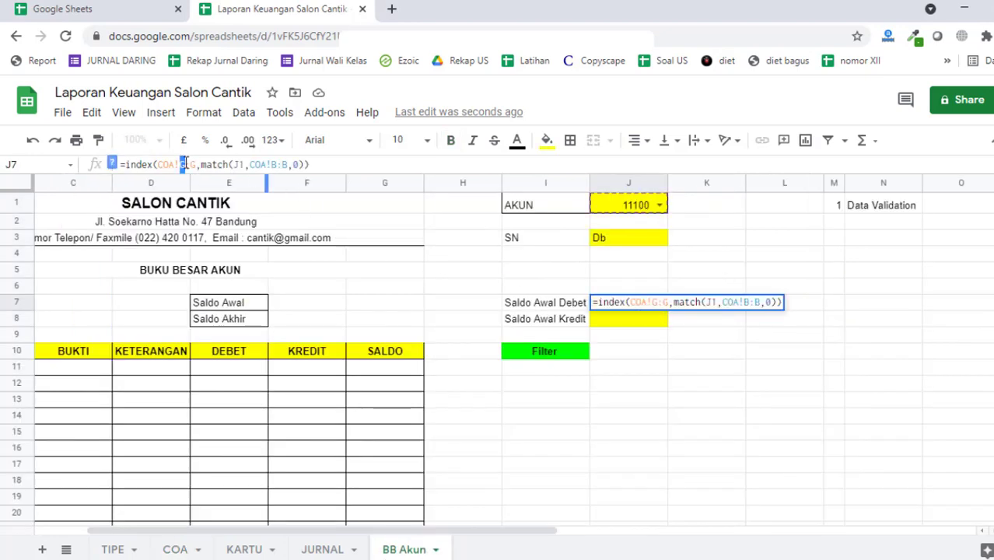
pyautogui.write('e')
pyautogui.doubleClick(192, 164)
pyautogui.write('e')
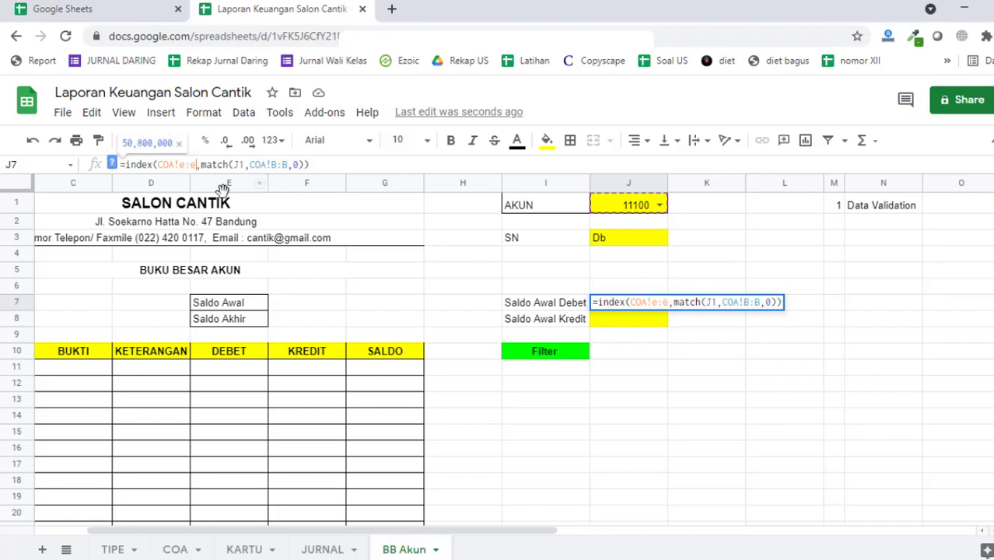
pyautogui.press('Return')
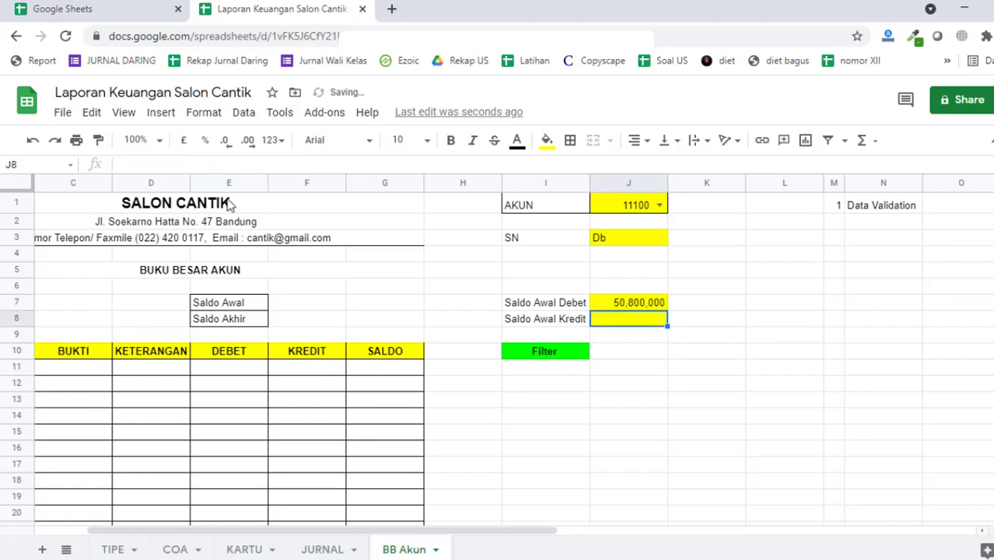
# - Copy the J7 formula into the Saldo Awal Kredit cell J8 with its INDEX range set to COA!F:F
pyautogui.click(661, 304)
pyautogui.moveTo(334, 164); pyautogui.dragTo(108, 159)
pyautogui.hotkey('ctrl', 'c')
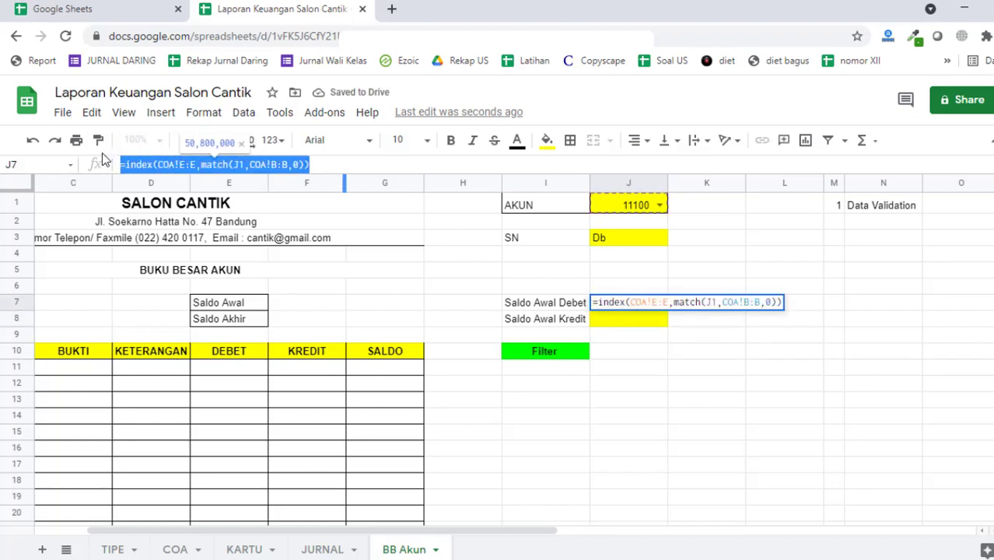
pyautogui.press('Return')
pyautogui.click(169, 165)
pyautogui.hotkey('ctrl', 'v')
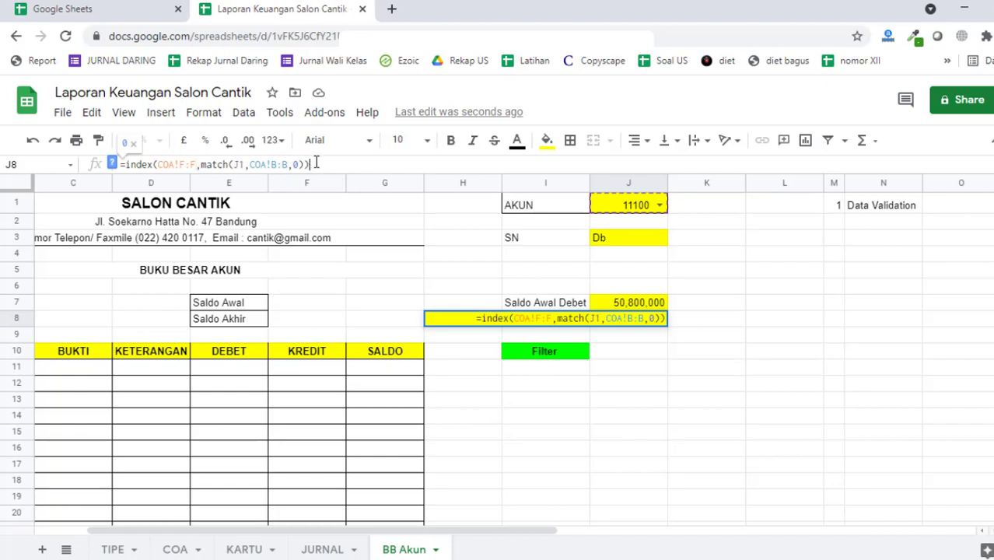
pyautogui.press('Return')
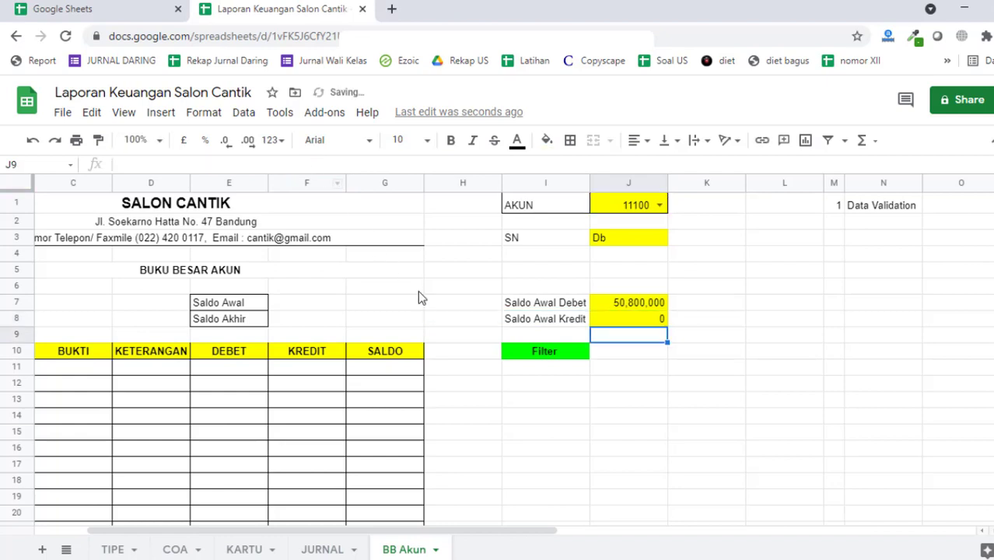
# - Check the AKUN, SN, Saldo Awal Debet and Saldo Awal Kredit cells against the Cash in Bank row on the COA sheet
pyautogui.click(641, 205)
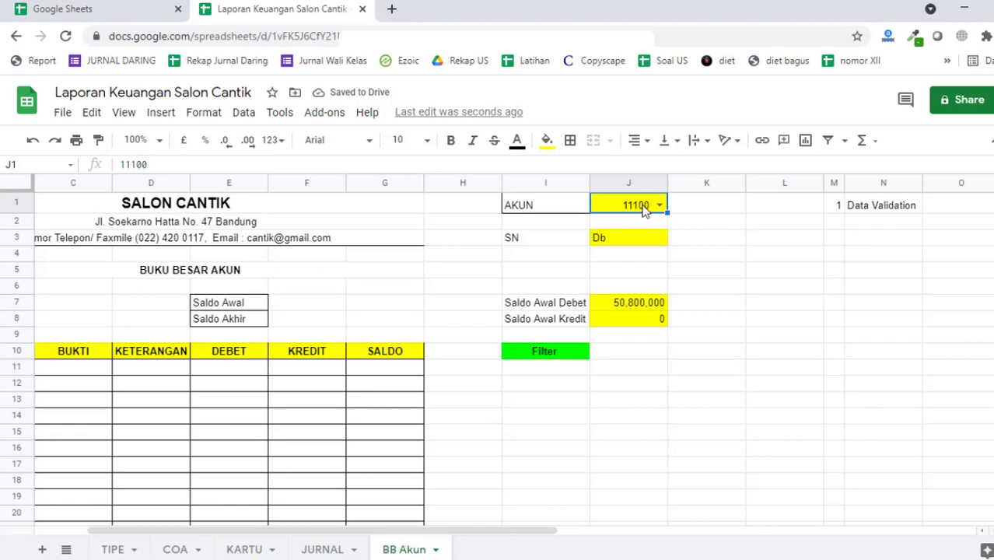
pyautogui.click(634, 245)
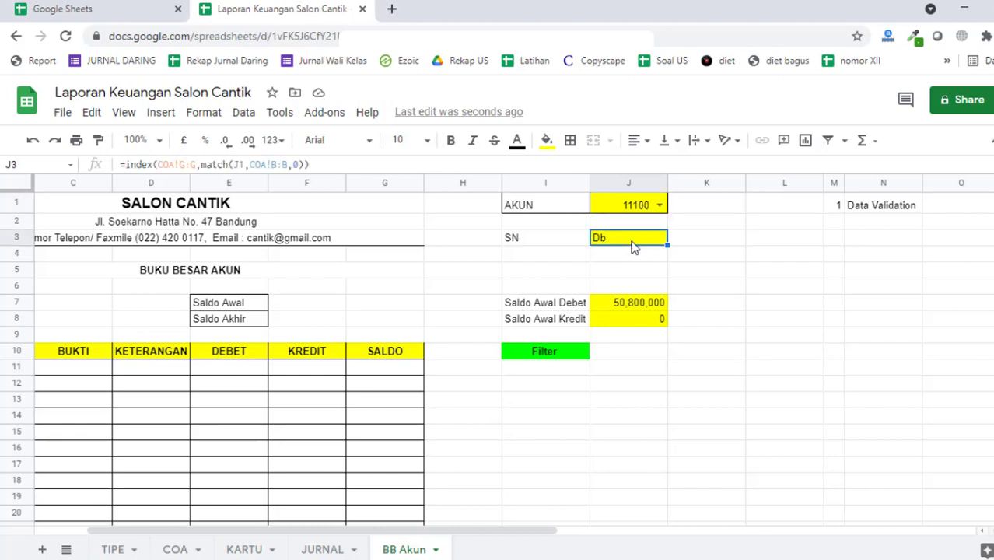
pyautogui.click(653, 305)
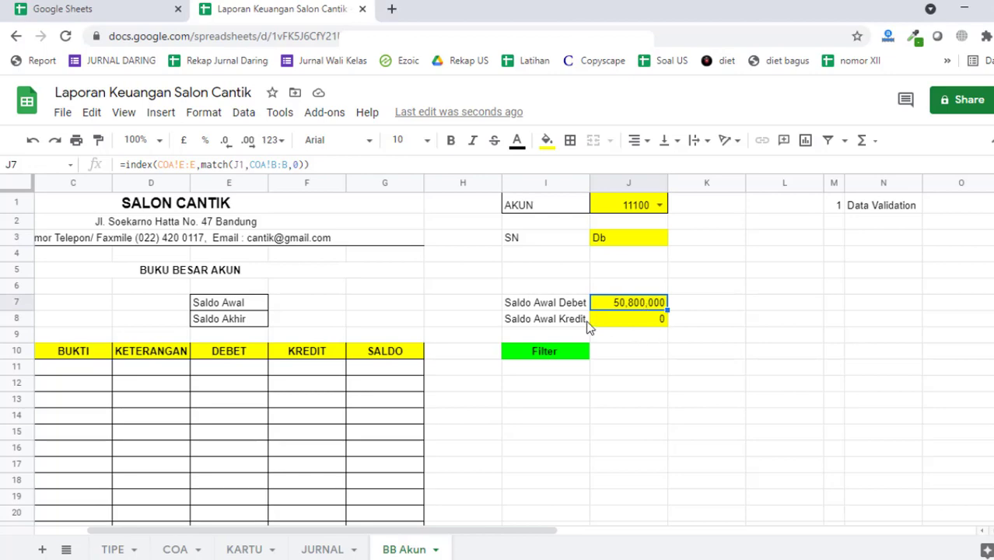
pyautogui.click(628, 317)
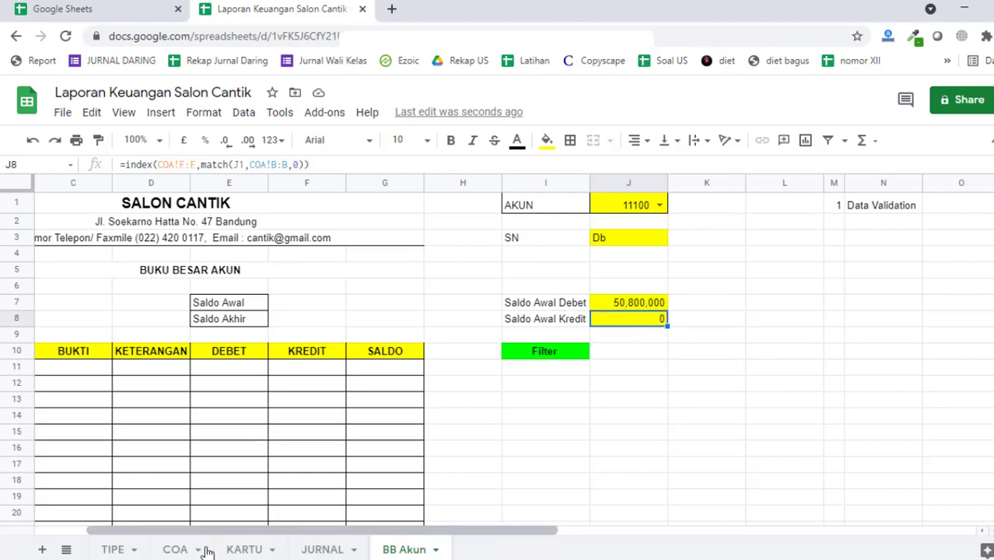
pyautogui.click(177, 549)
pyautogui.click(113, 340)
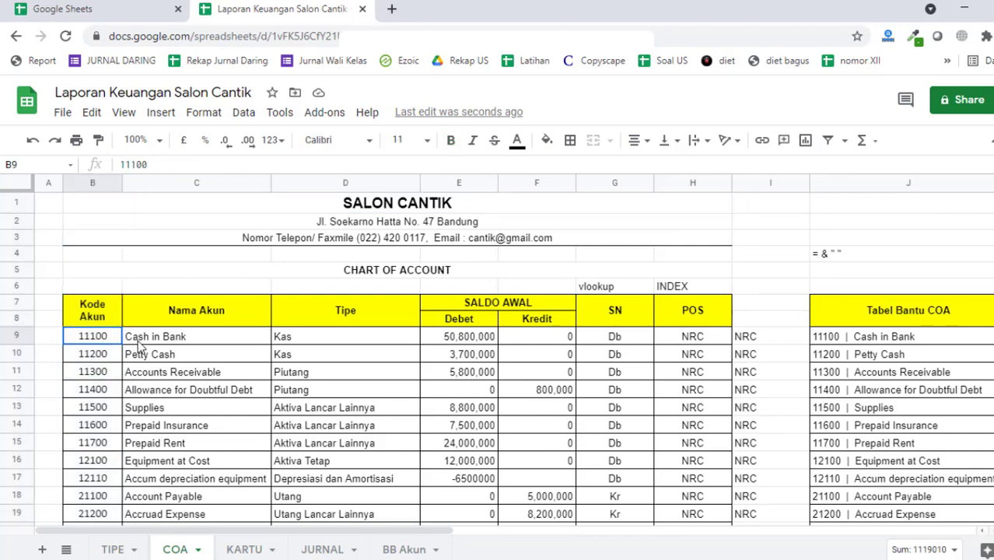
pyautogui.click(392, 549)
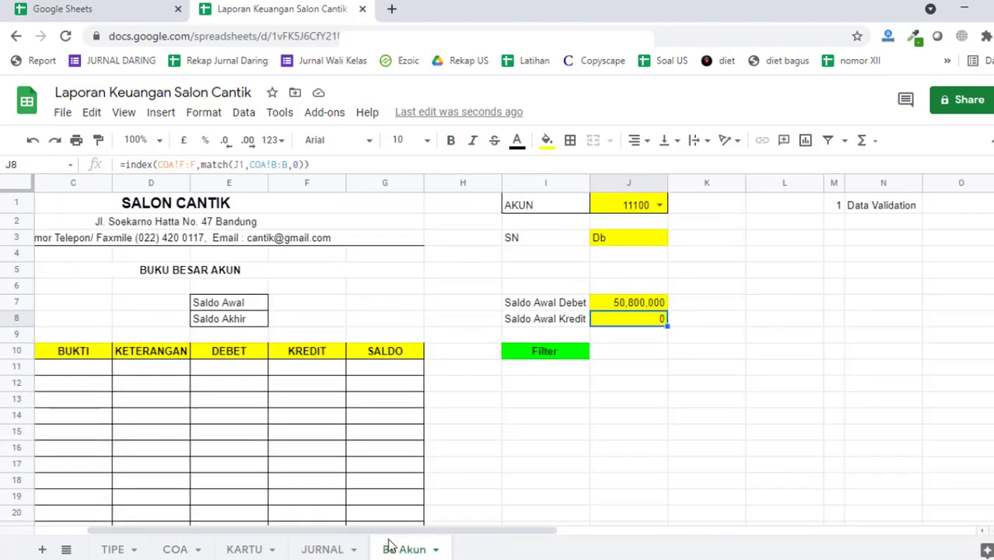
pyautogui.moveTo(252, 306); pyautogui.dragTo(197, 302)
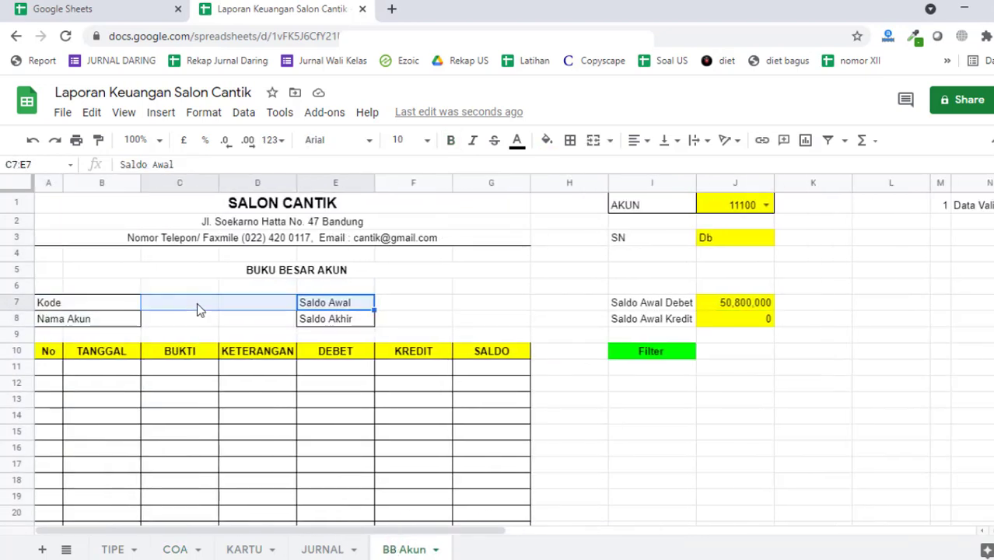
pyautogui.click(196, 303)
pyautogui.write('=')
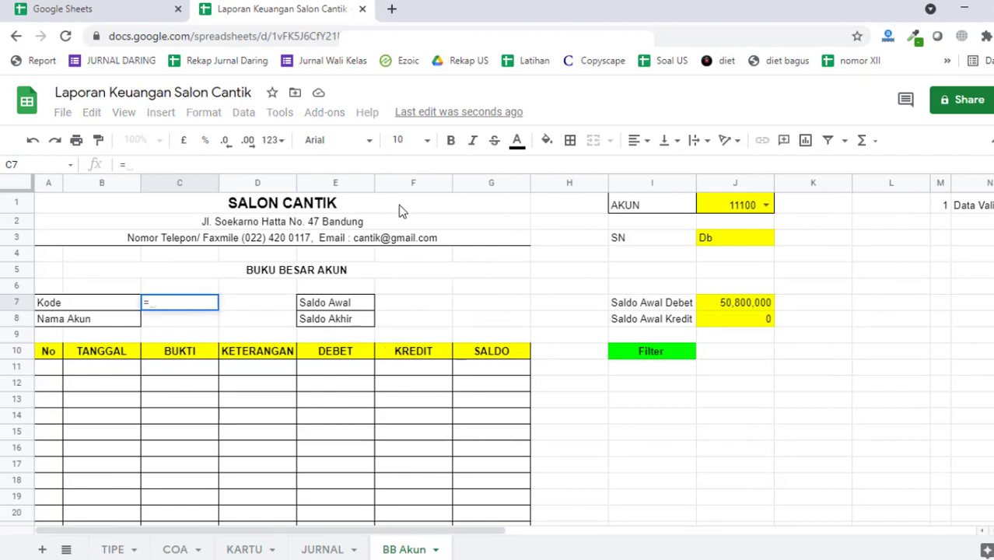
pyautogui.press('BackSpace')
# - Look over the BUKU BESAR AKUN ledger form in A1:G26
pyautogui.click(626, 340)
pyautogui.moveTo(448, 203); pyautogui.dragTo(293, 399)
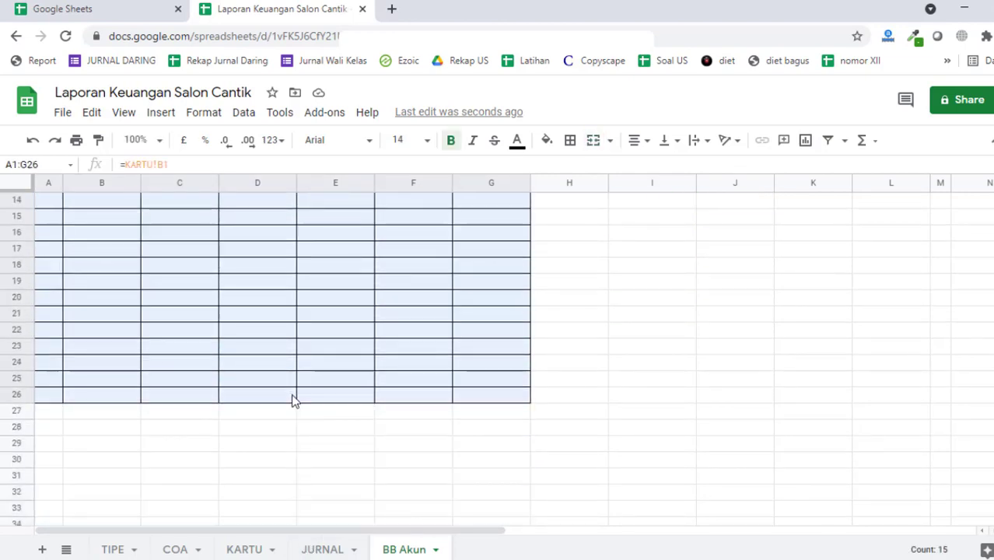
pyautogui.scroll(5, 367, 402)
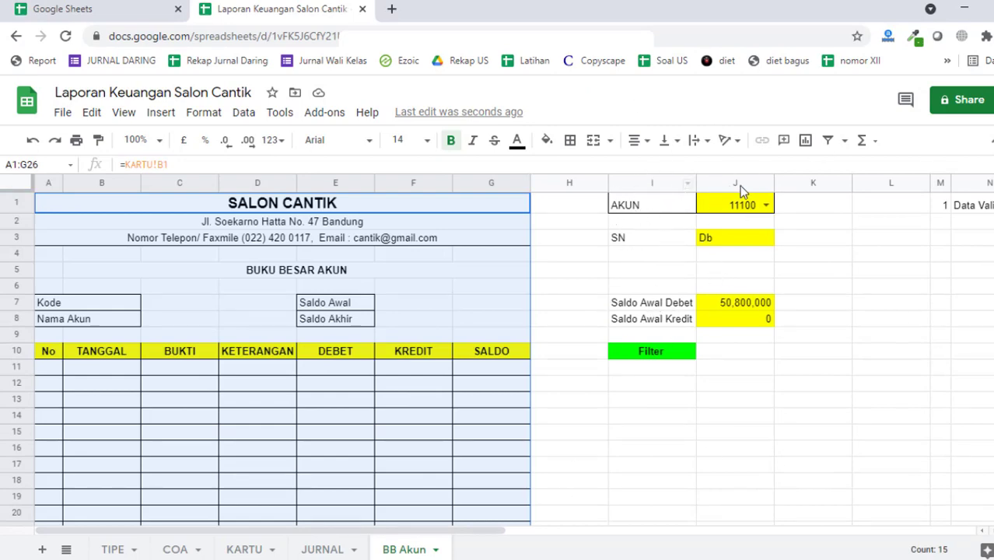
# - Add a second entry to the function list beside the ledger, with 2 in M2 and INDEX in N2
pyautogui.click(944, 223)
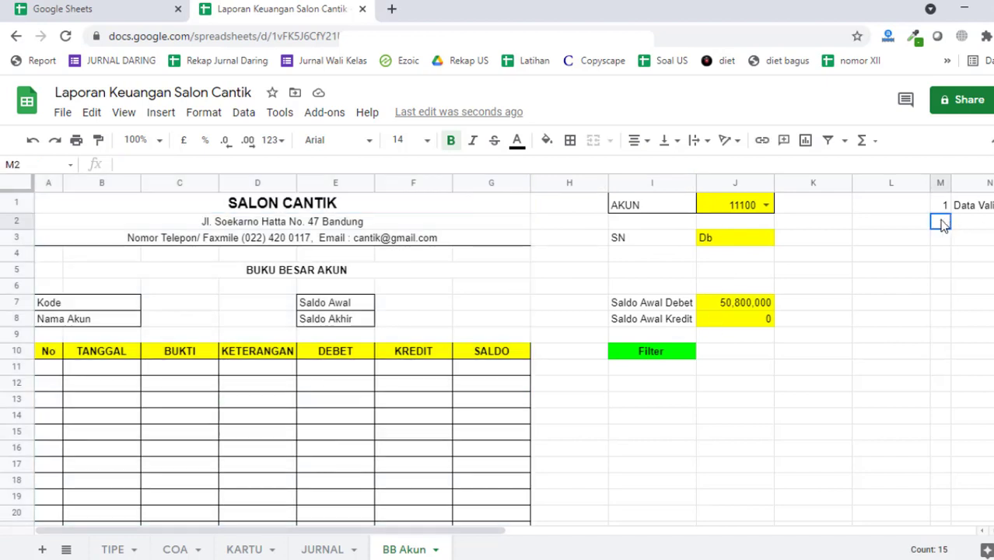
pyautogui.write('2')
pyautogui.press('Tab')
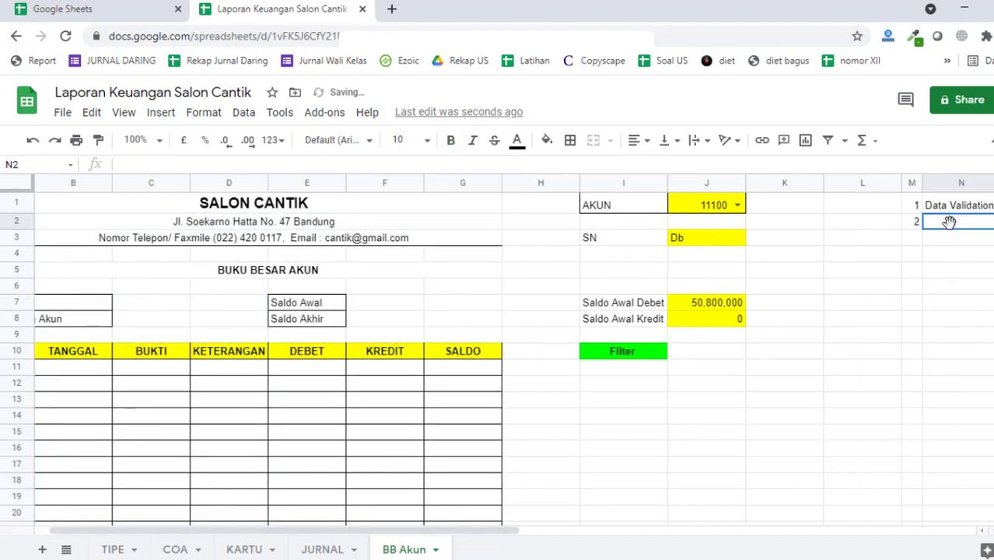
pyautogui.write('INDE')
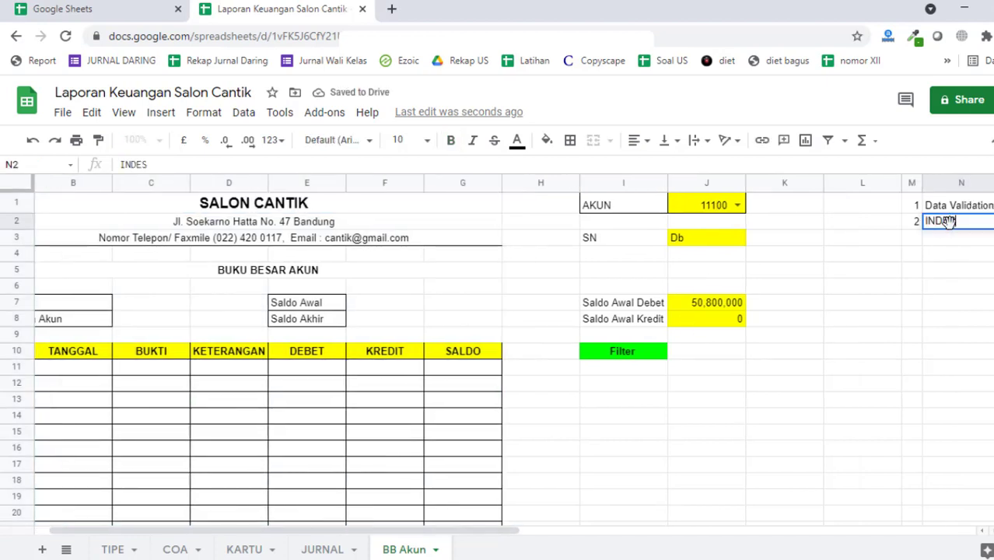
pyautogui.write('X')
pyautogui.press('Return')
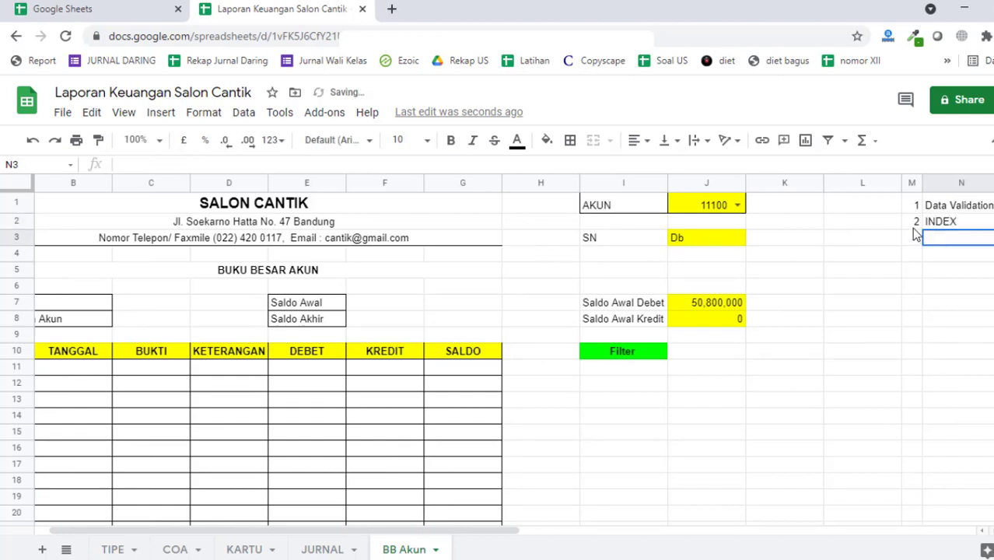
pyautogui.moveTo(902, 182); pyautogui.dragTo(850, 182)
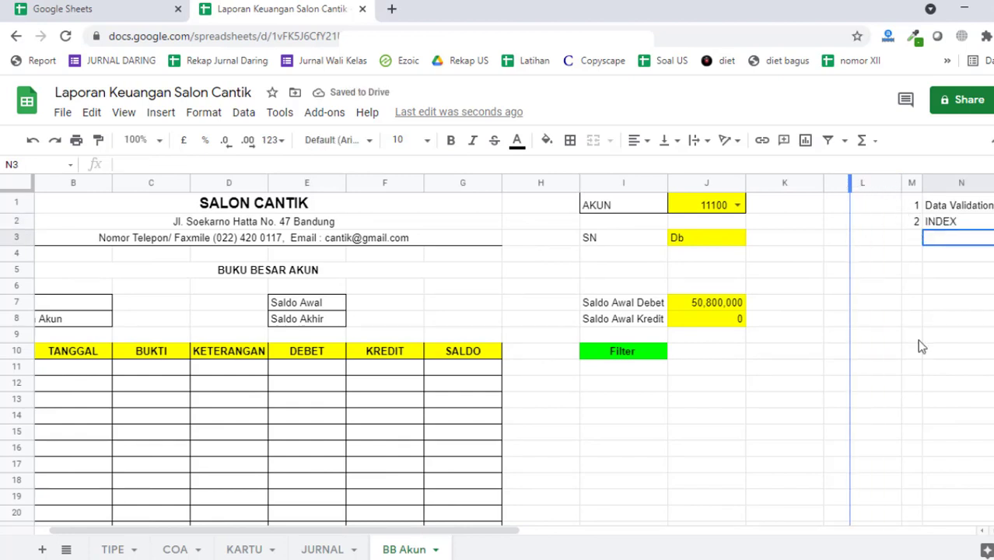
# - Link the Kode cell C7 to the selected account in the AKUN cell with the formula =J1
pyautogui.moveTo(506, 529); pyautogui.dragTo(443, 530)
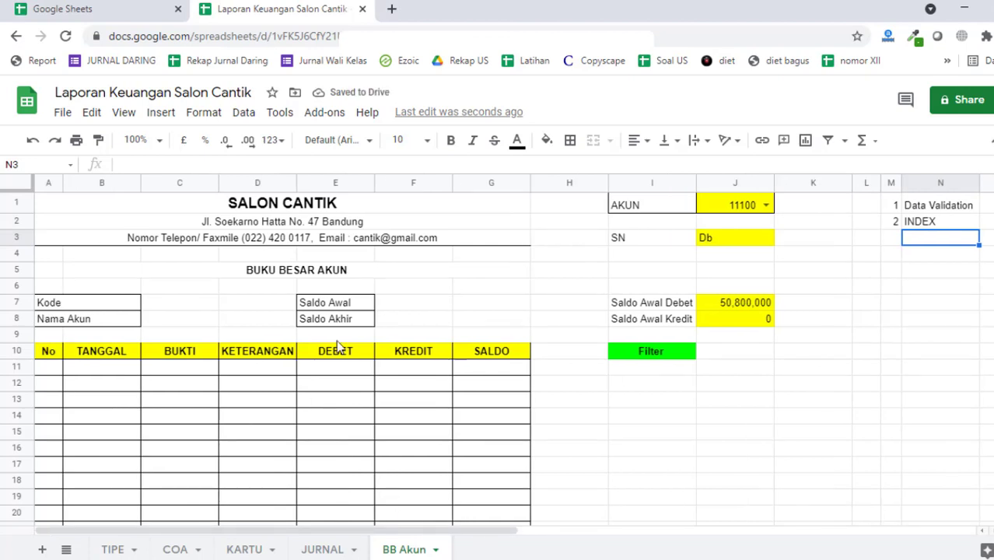
pyautogui.click(169, 304)
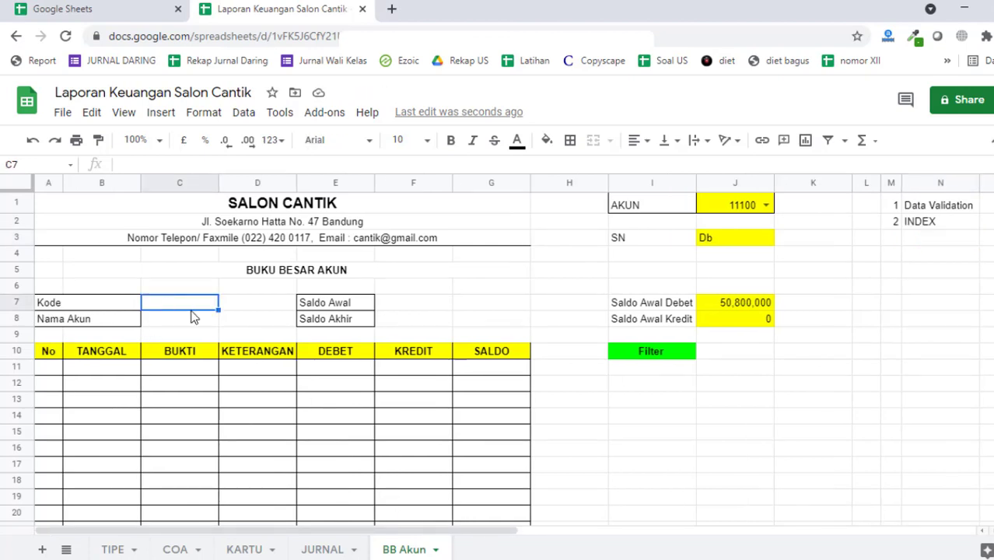
pyautogui.write('=')
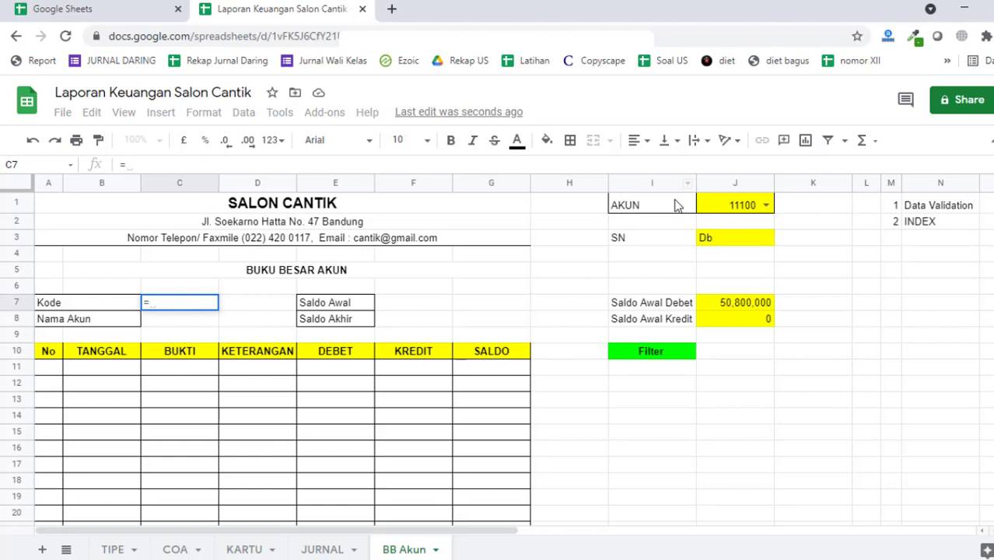
pyautogui.click(721, 203)
pyautogui.press('Return')
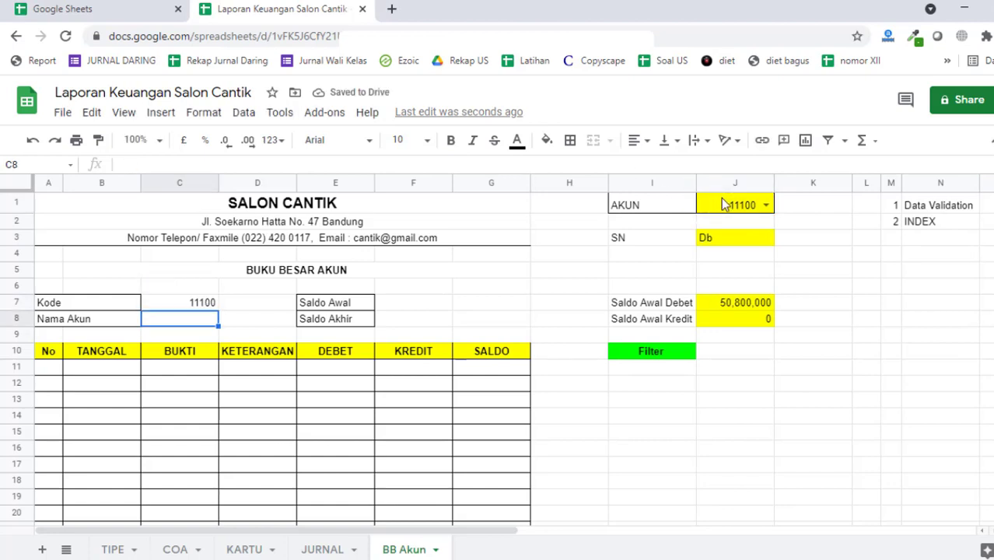
pyautogui.press('Up')
pyautogui.press('Up')
pyautogui.press('Down')
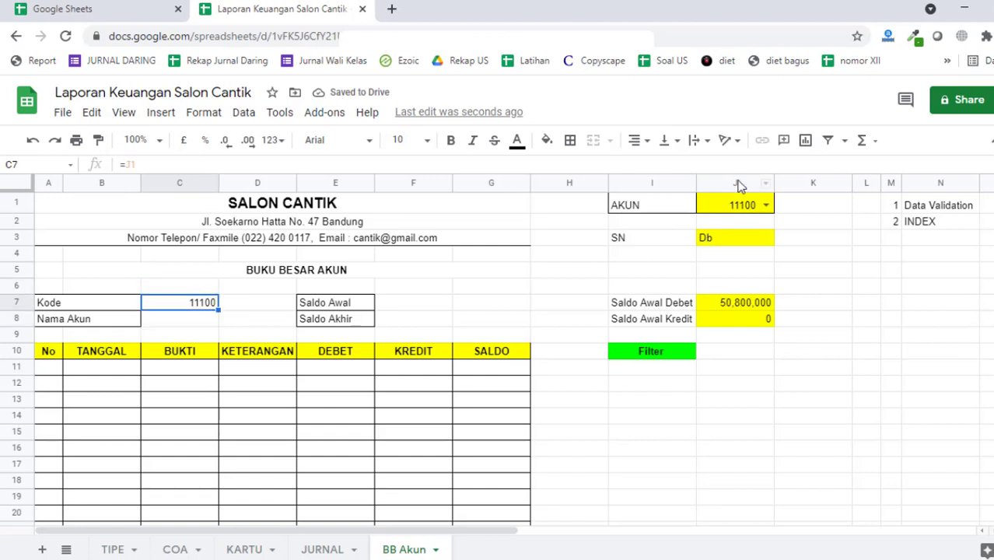
# - Clear the account in the AKUN cell J1 to test the linked cells, and undo the deletion
pyautogui.click(743, 210)
pyautogui.press('Delete')
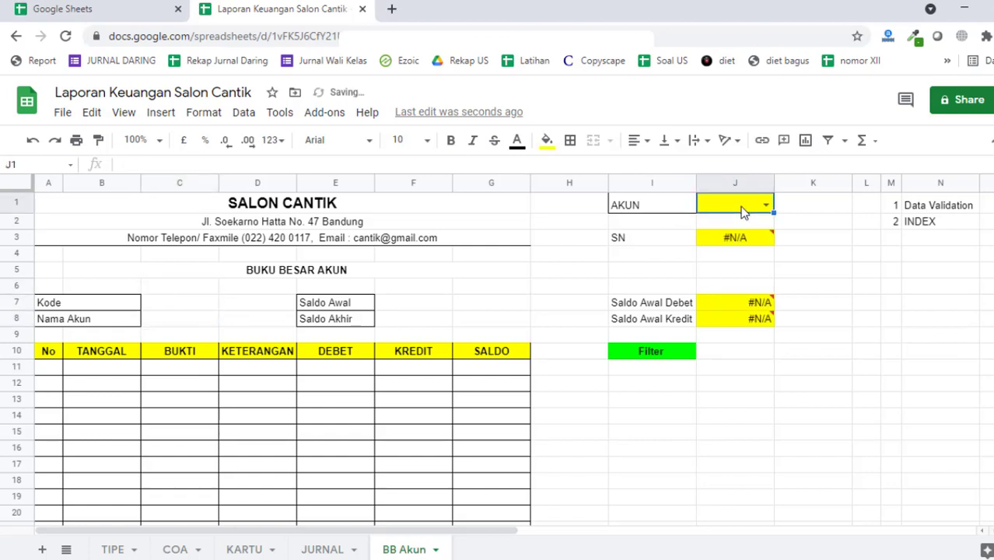
pyautogui.press('Down')
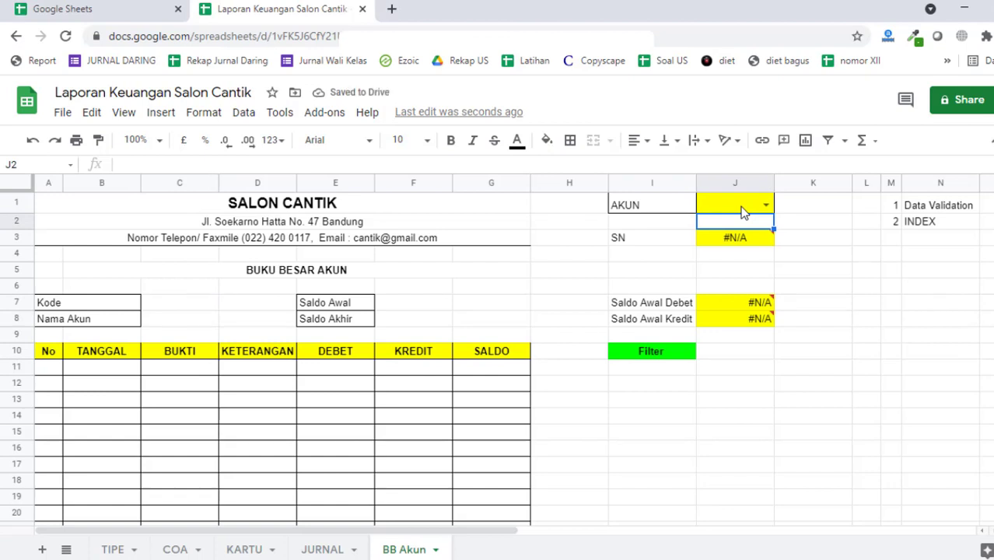
pyautogui.hotkey('ctrl', 'z')
pyautogui.click(206, 323)
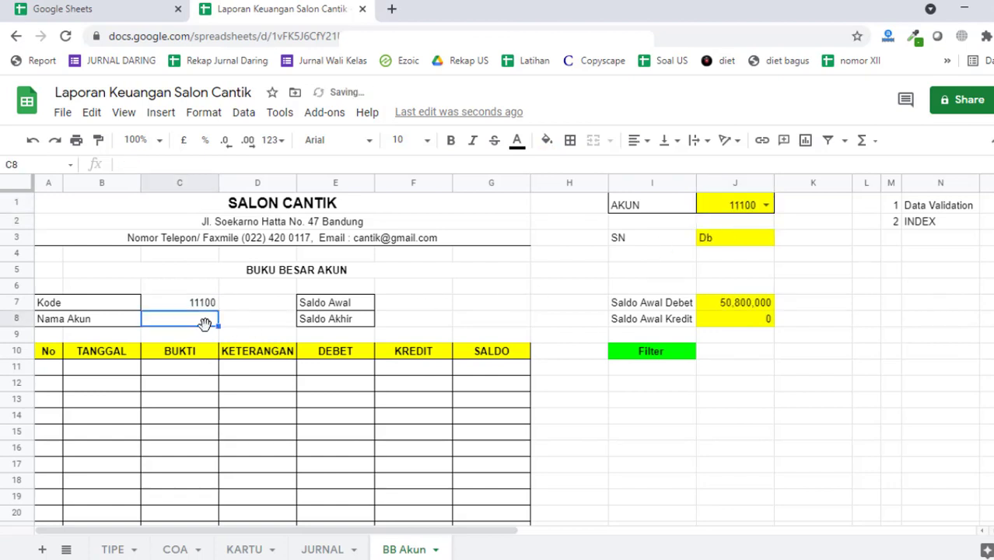
pyautogui.write('=')
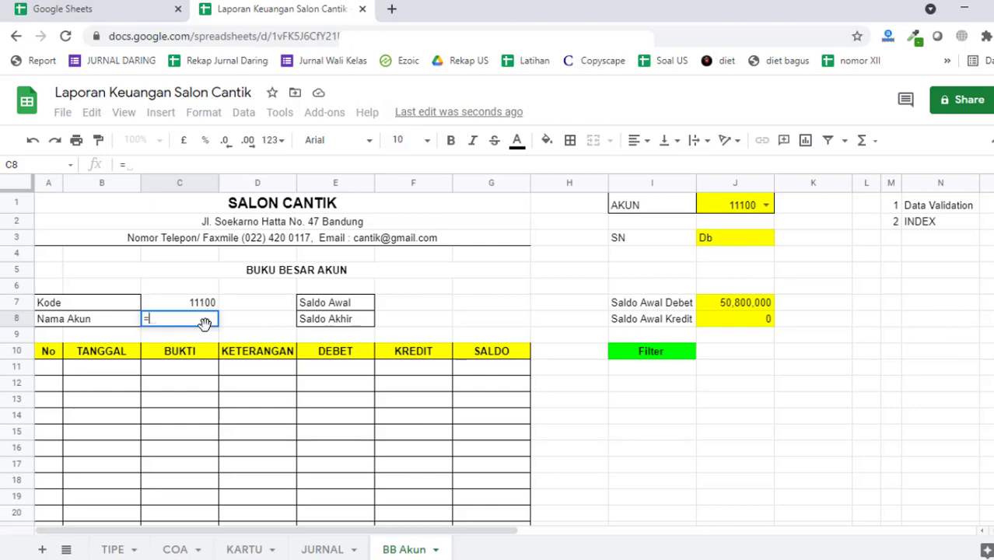
pyautogui.write('INDEX')
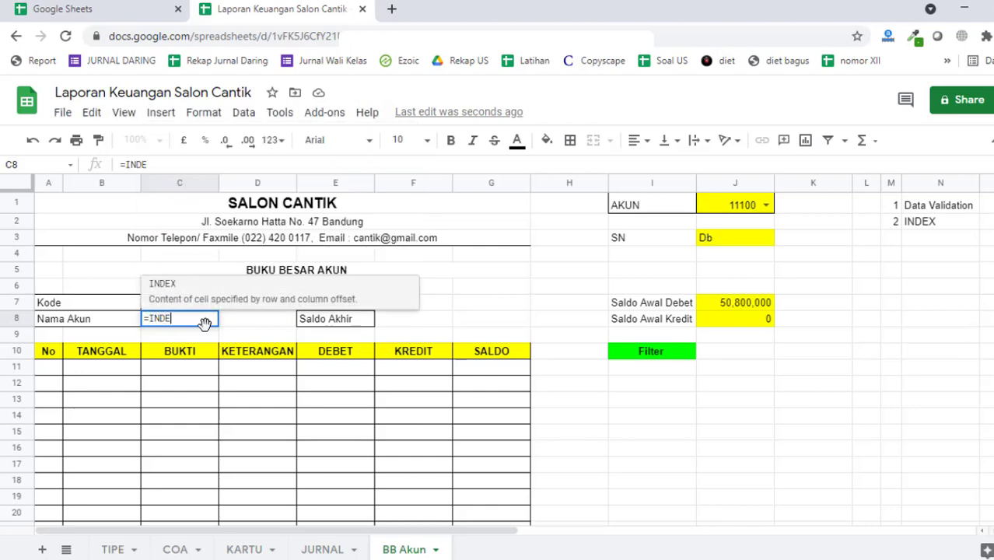
pyautogui.press('BackSpace')
pyautogui.press('BackSpace')
pyautogui.press('BackSpace')
pyautogui.press('BackSpace')
pyautogui.press('BackSpace')
pyautogui.press('BackSpace')
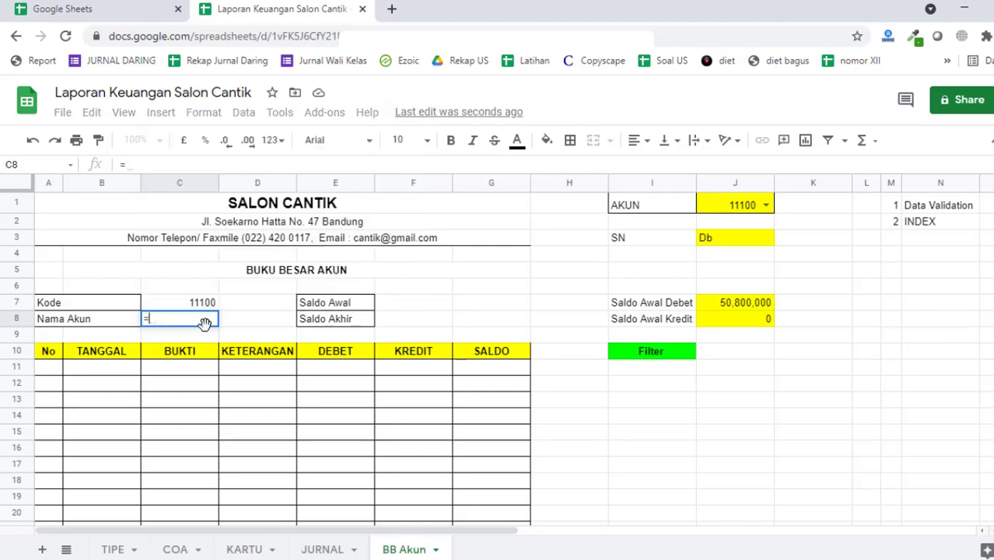
pyautogui.press('Return')
# - Copy the INDEX/MATCH formula text from the Saldo Awal Debet cell J7 into the Nama Akun cell C8
pyautogui.click(755, 303)
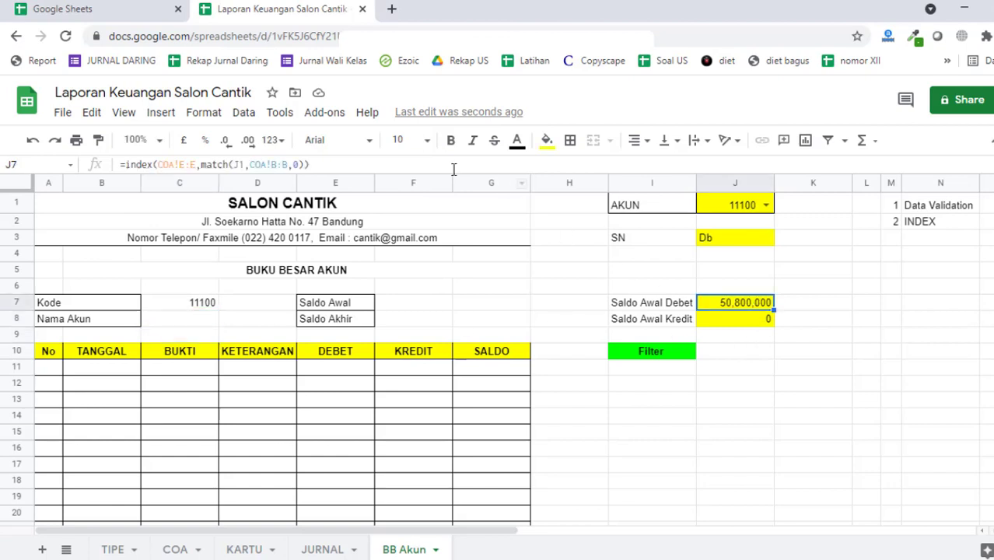
pyautogui.moveTo(322, 164); pyautogui.dragTo(99, 138)
pyautogui.hotkey('ctrl', 'c')
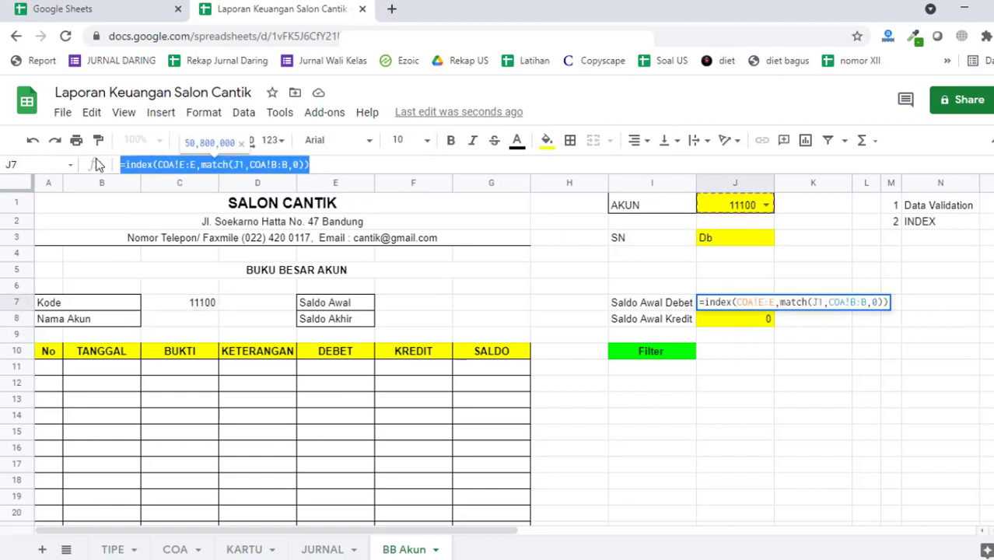
pyautogui.press('Return')
pyautogui.click(150, 322)
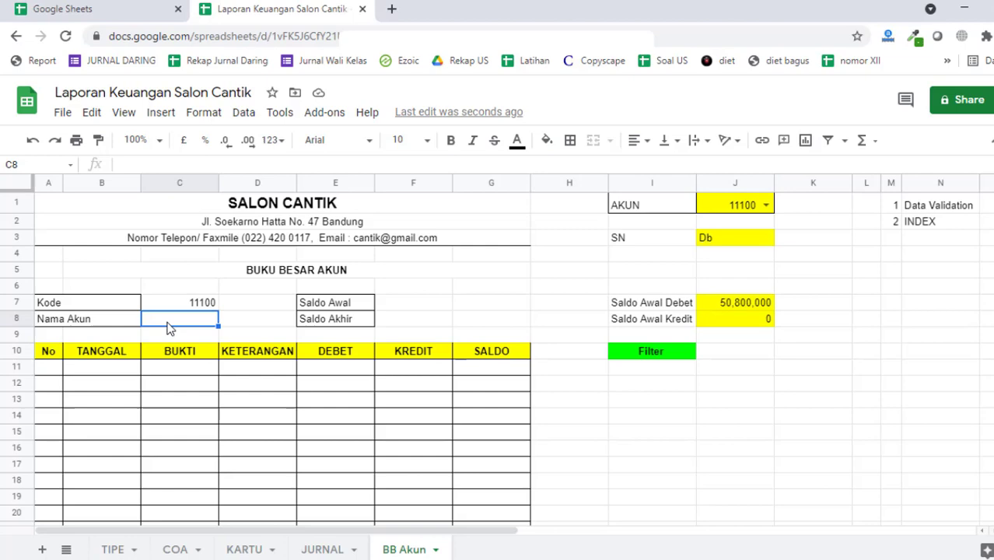
pyautogui.click(147, 166)
pyautogui.hotkey('ctrl', 'v')
pyautogui.press('Return')
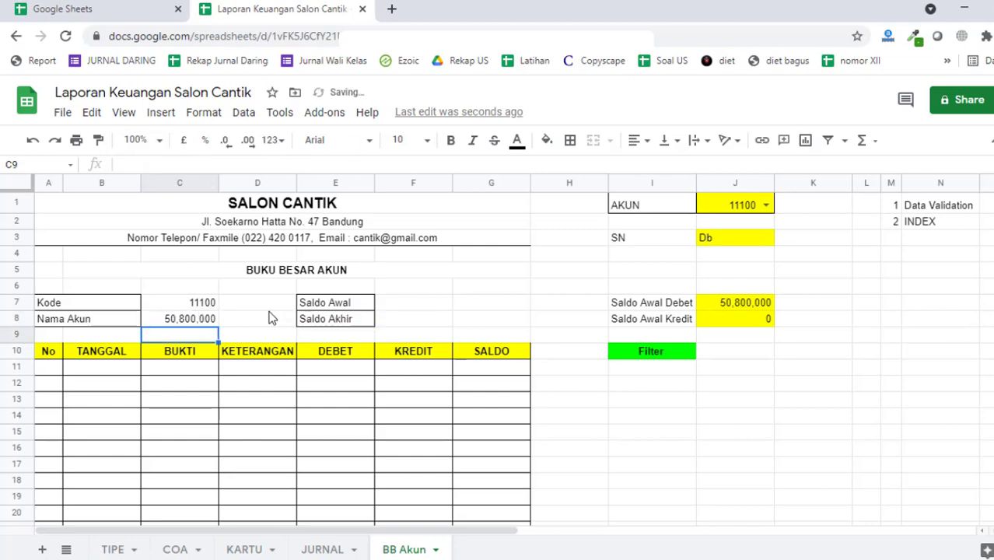
# - Check the Nama Akun column on the COA sheet and set the INDEX range in C8 of BB Akun to COA!C:C
pyautogui.click(176, 550)
pyautogui.click(155, 373)
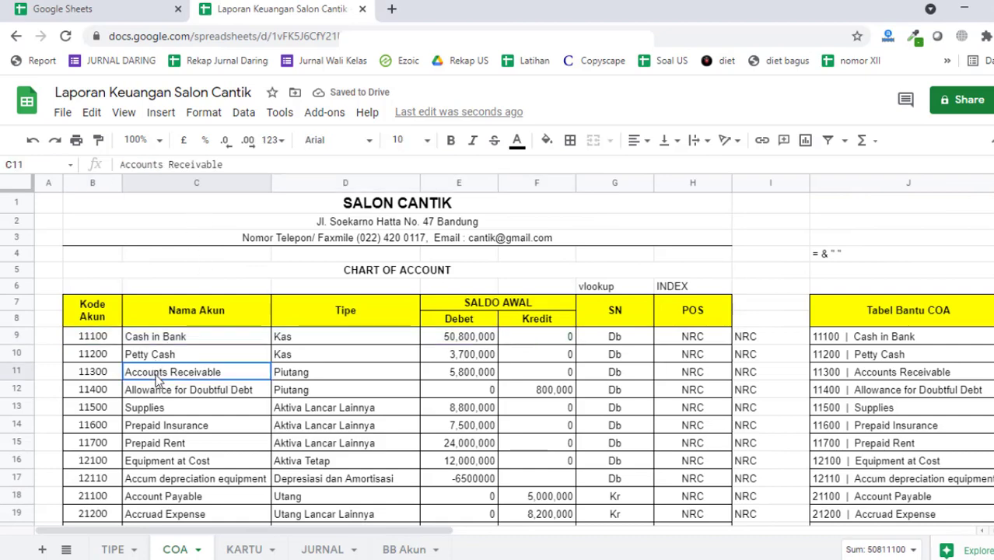
pyautogui.click(405, 550)
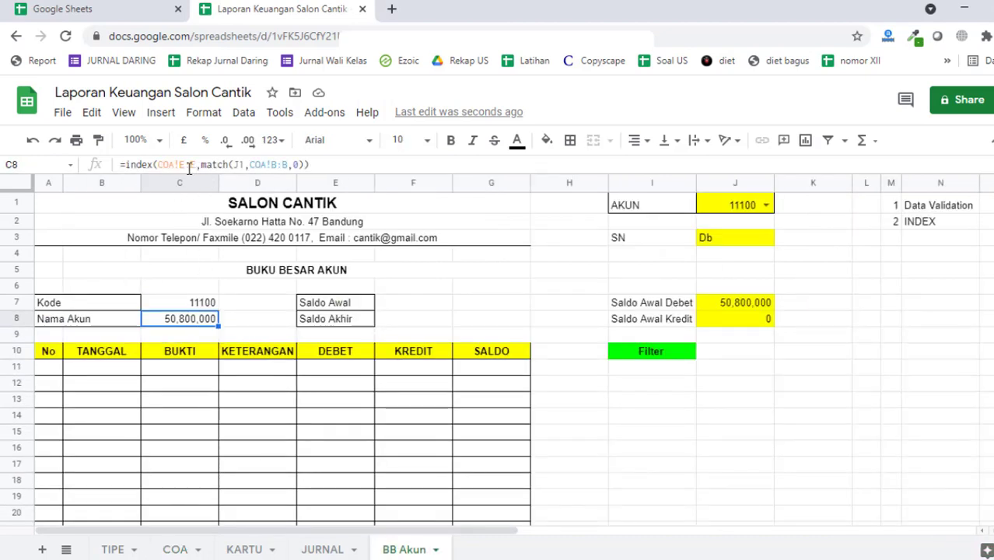
pyautogui.doubleClick(182, 164)
pyautogui.write('C')
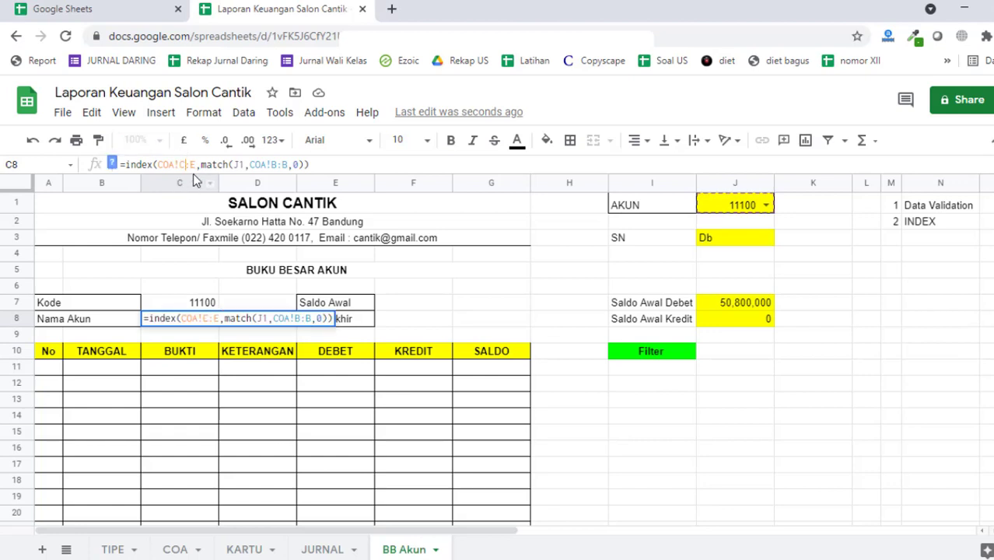
pyautogui.doubleClick(194, 164)
pyautogui.write('C')
pyautogui.press('Return')
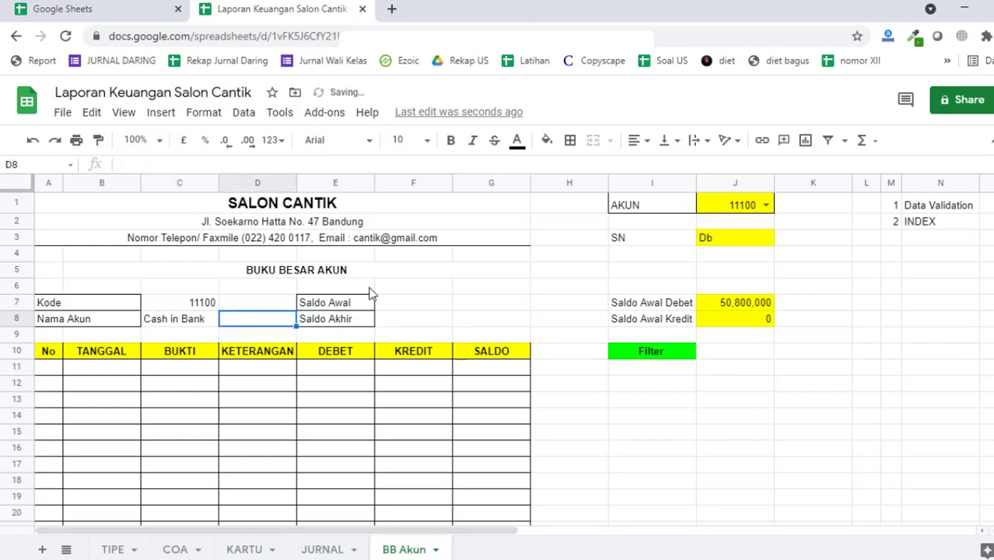
# - Left-align the Kode and Nama Akun values in C7:C8
pyautogui.moveTo(207, 300); pyautogui.dragTo(206, 323)
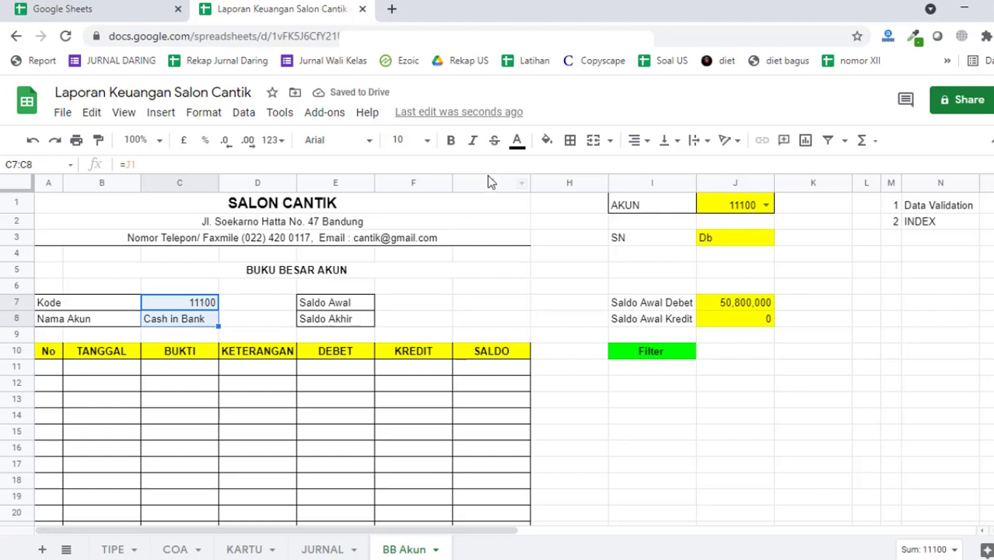
pyautogui.click(639, 140)
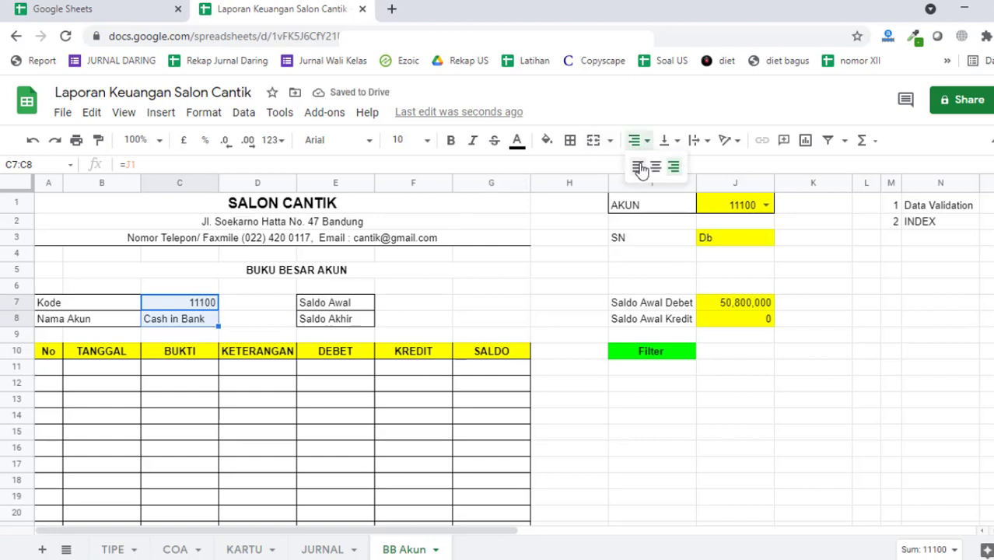
pyautogui.click(639, 166)
# - Start an IF formula in the Saldo Awal cell F7 with the condition J3="Db"
pyautogui.click(449, 355)
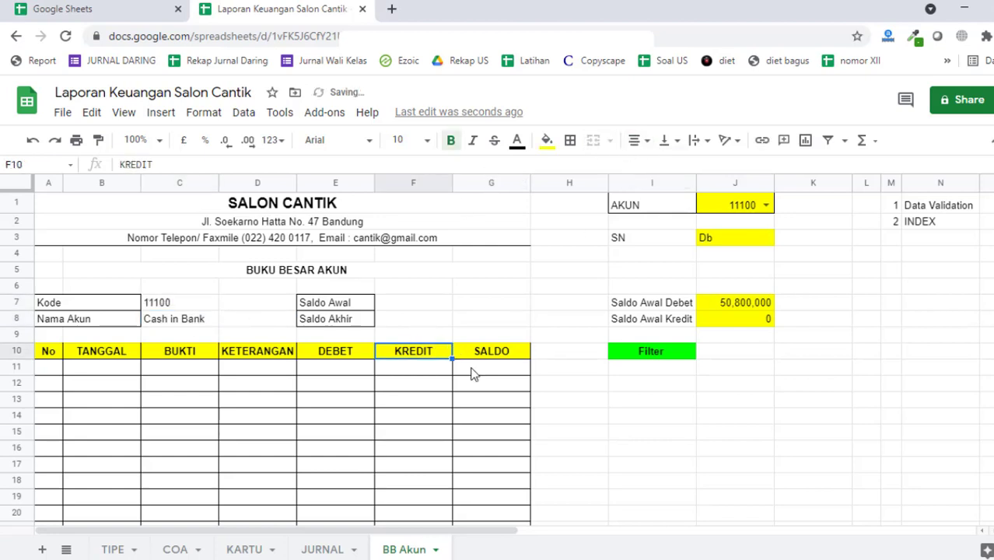
pyautogui.press('Up')
pyautogui.press('Up')
pyautogui.press('Up')
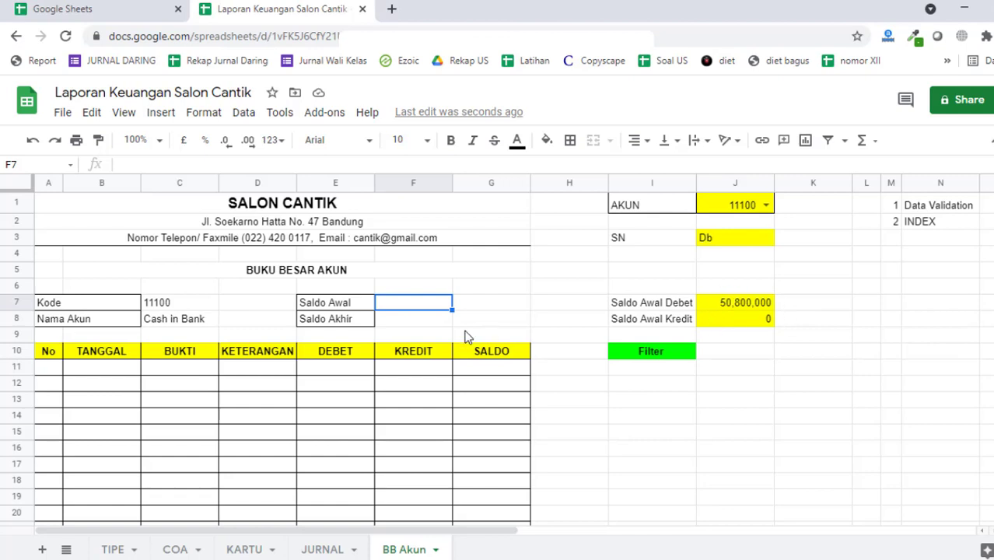
pyautogui.write('=')
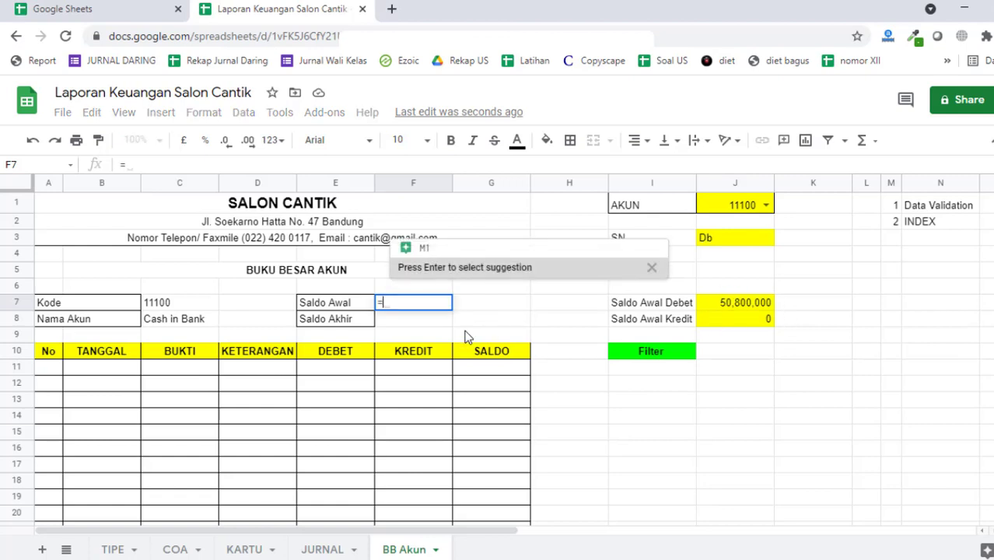
pyautogui.write('IF(')
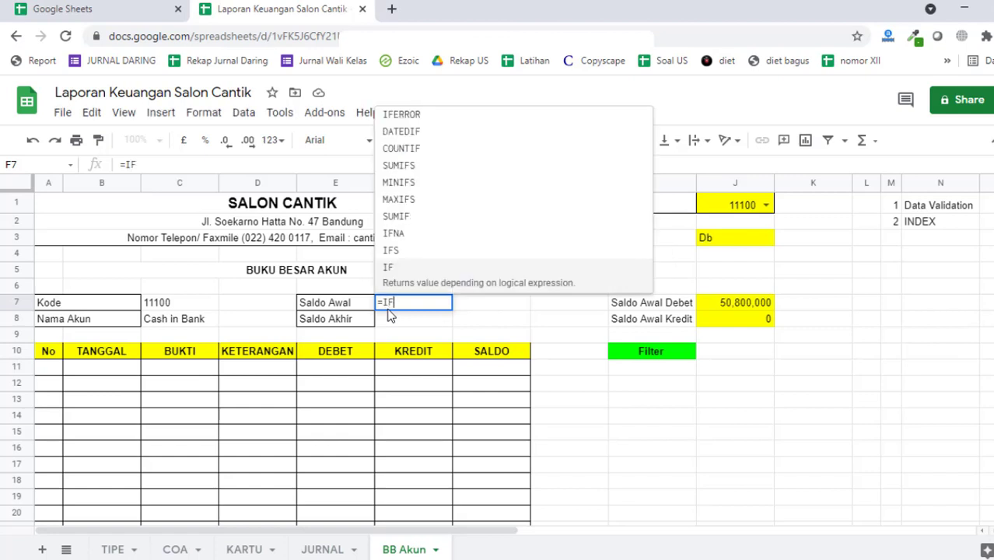
pyautogui.click(760, 238)
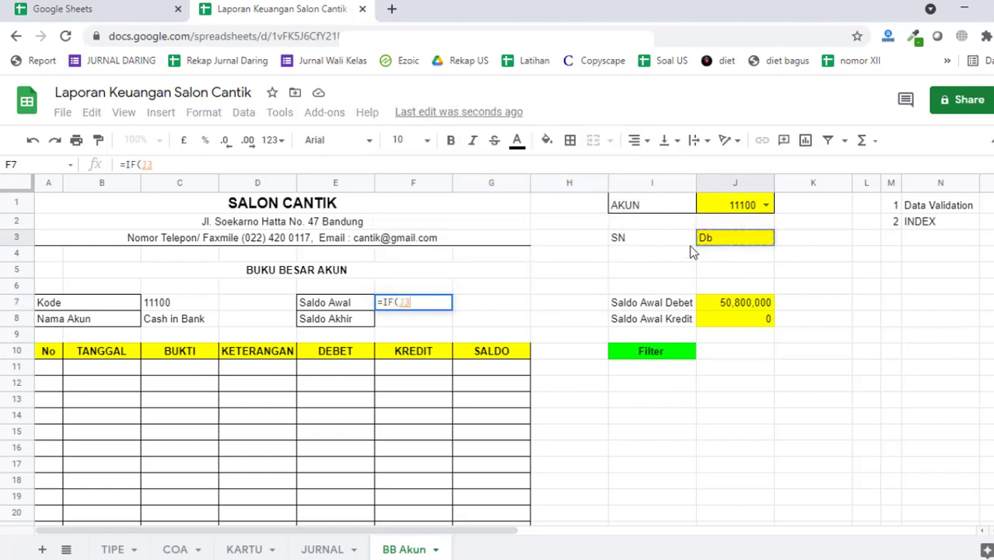
pyautogui.write('=')
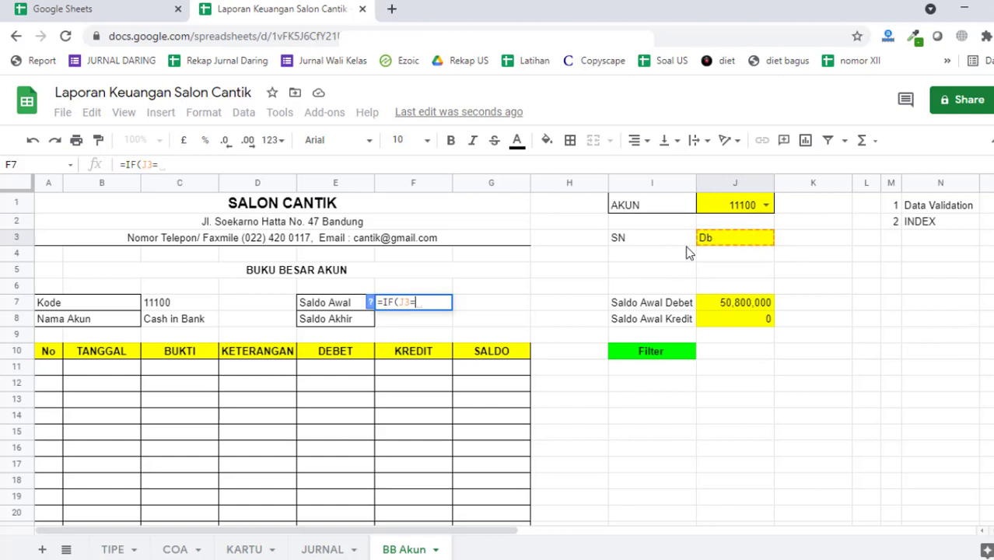
pyautogui.write('"')
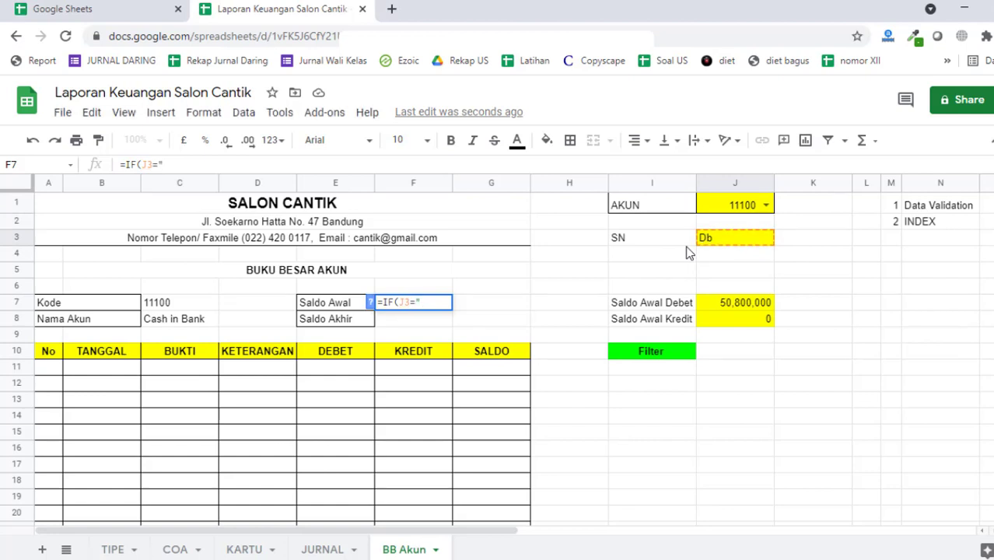
pyautogui.write('dB')
pyautogui.press('BackSpace')
pyautogui.press('BackSpace')
pyautogui.write('Db')
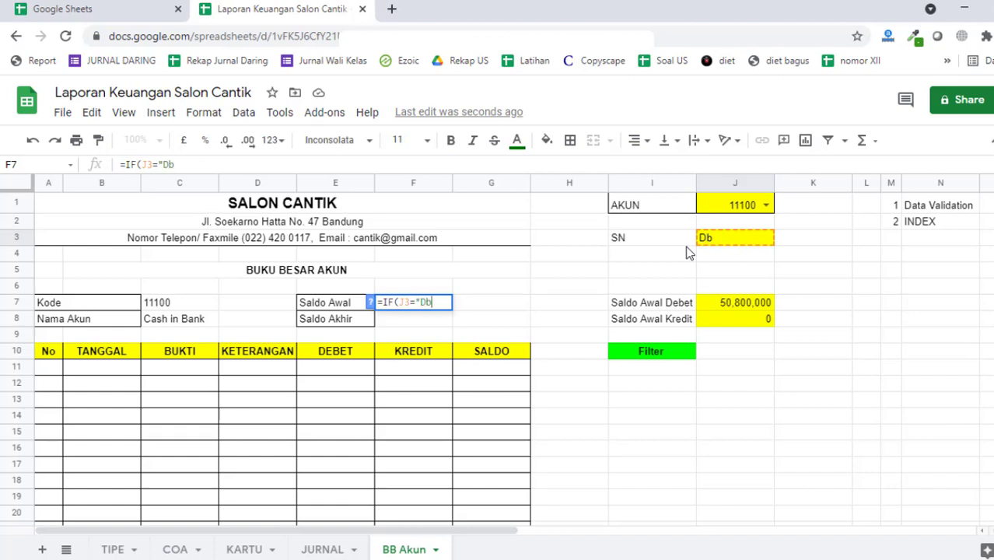
pyautogui.write('",')
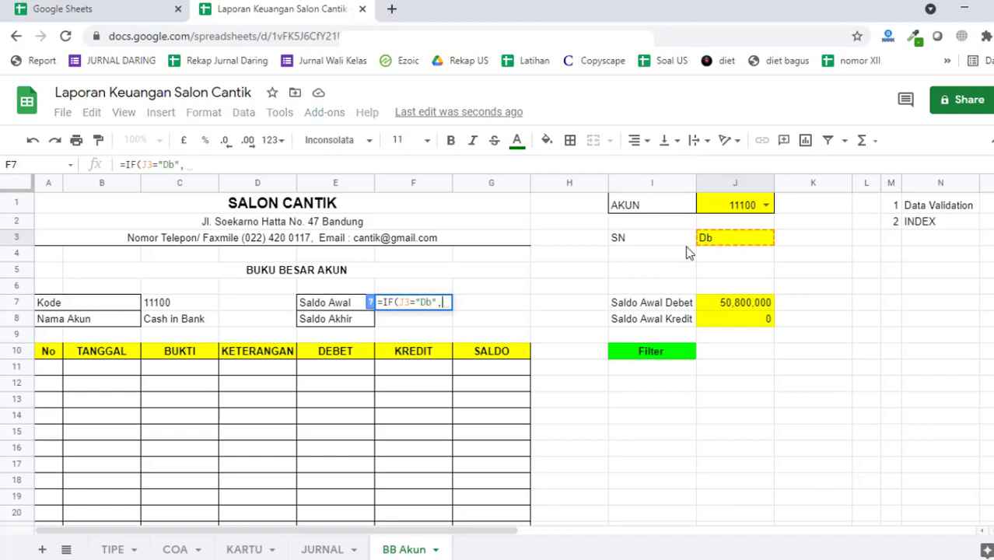
# - Complete the IF formula in F7 so it returns J7-J8 for a "Db" account and J8-J7 otherwise
pyautogui.click(766, 306)
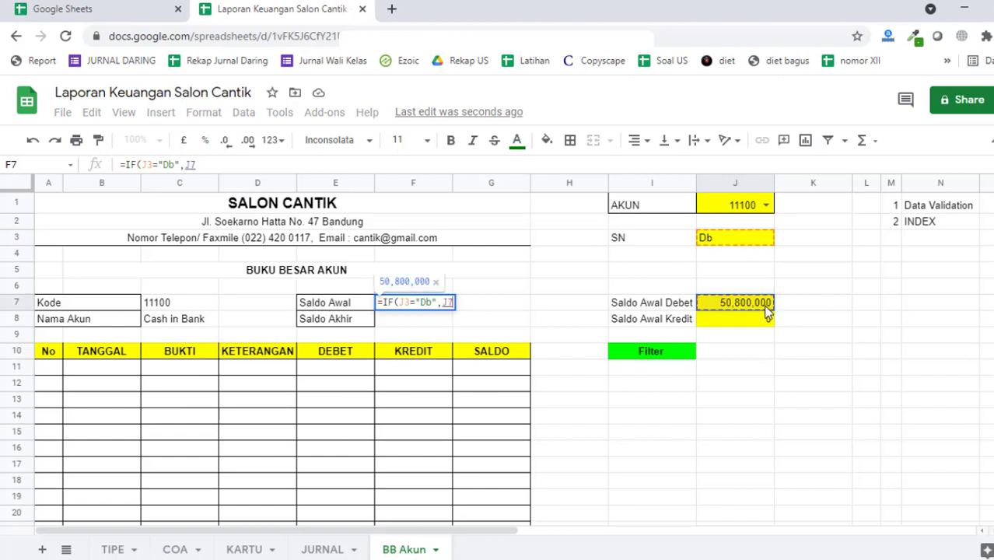
pyautogui.write('-')
pyautogui.click(747, 321)
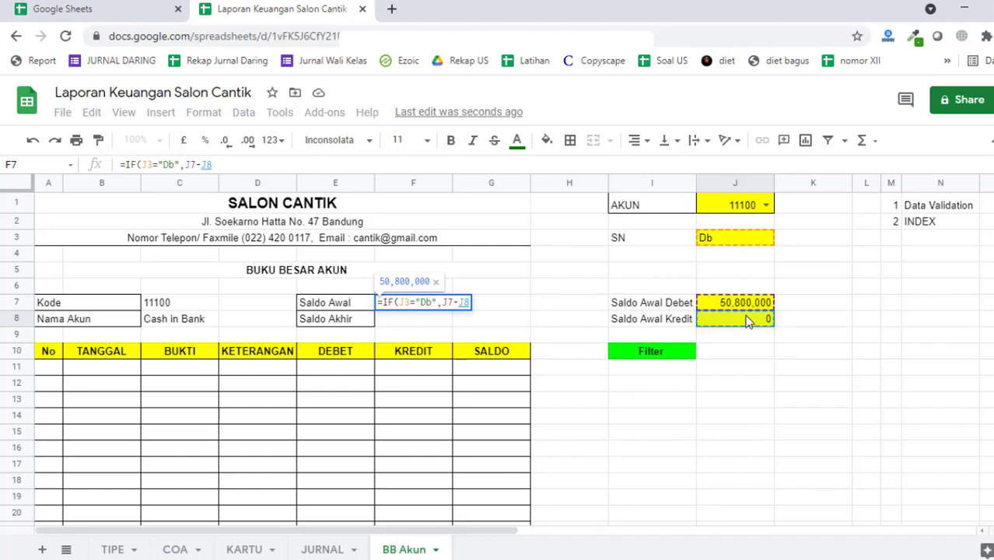
pyautogui.write(',')
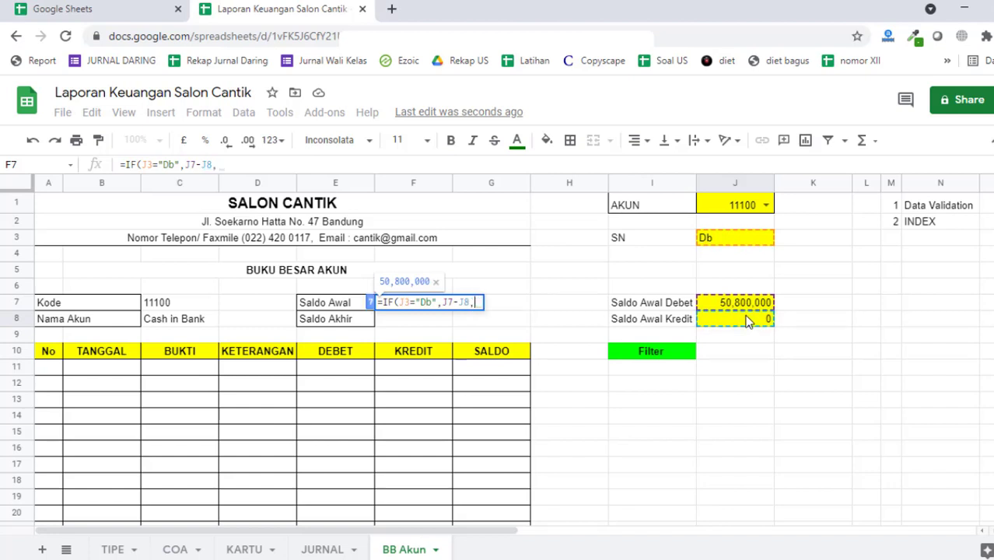
pyautogui.click(724, 325)
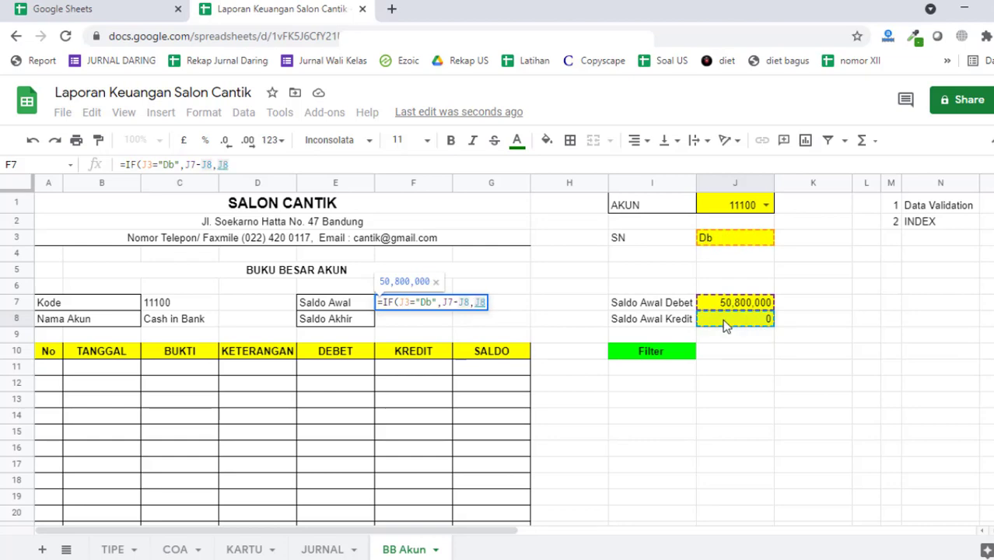
pyautogui.write('-')
pyautogui.click(732, 301)
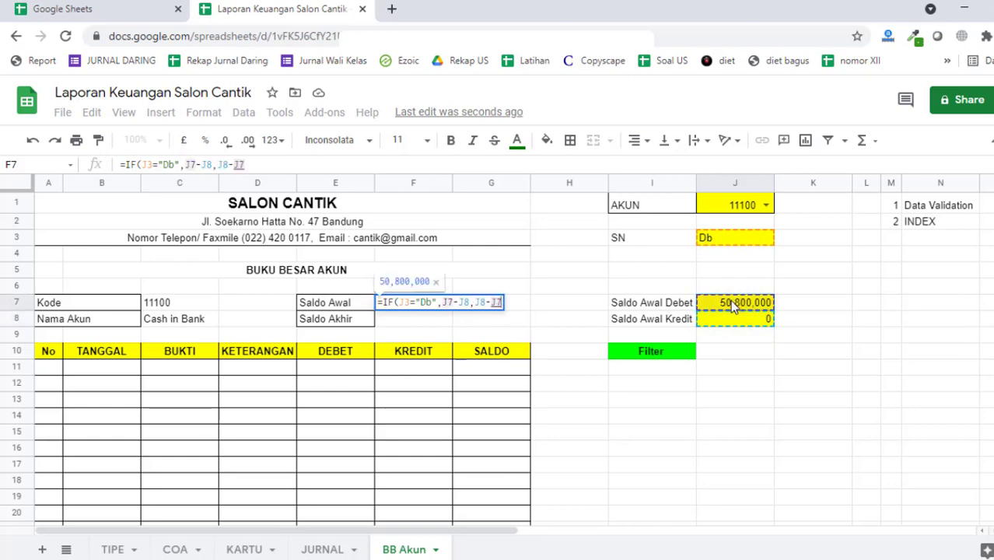
pyautogui.write(')')
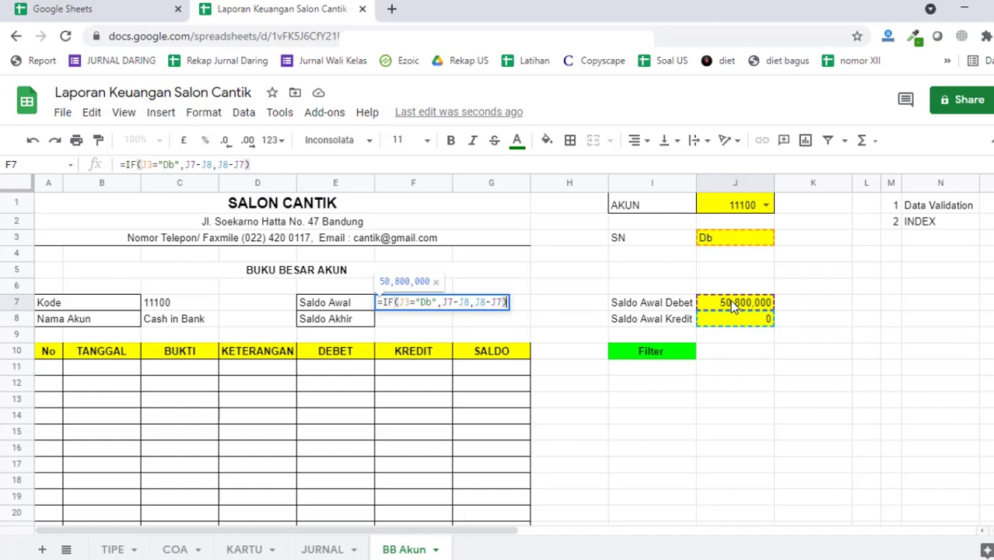
pyautogui.press('Return')
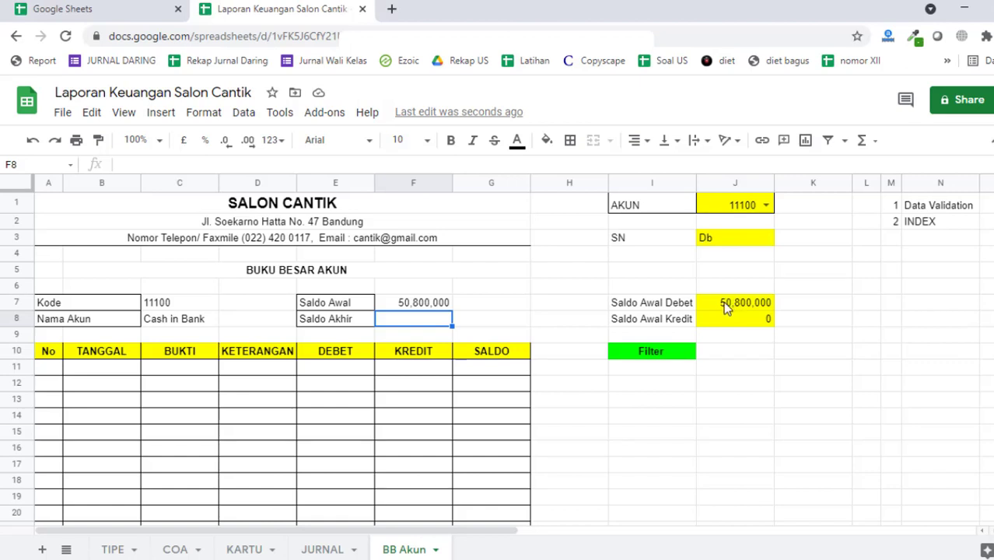
pyautogui.click(362, 325)
pyautogui.click(419, 325)
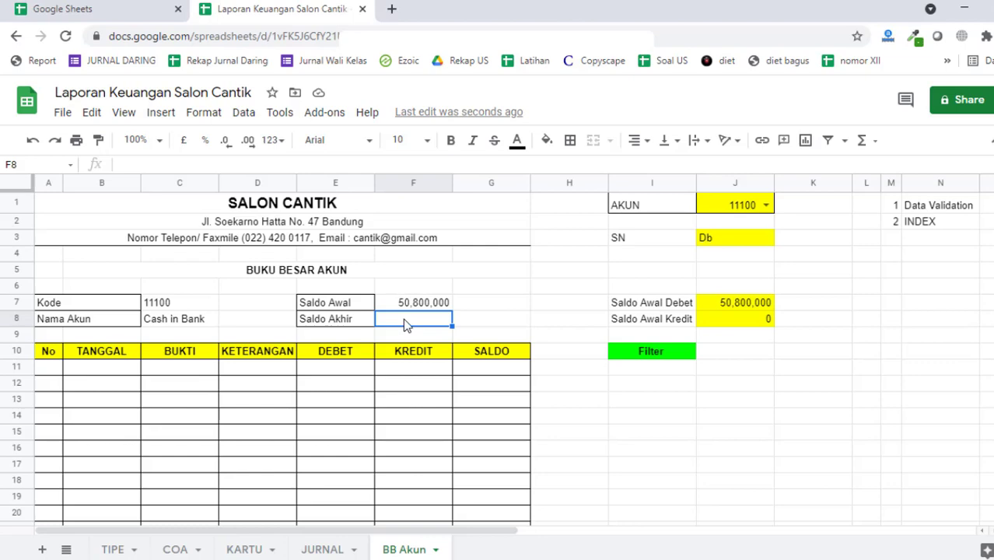
pyautogui.scroll(-5, 416, 342)
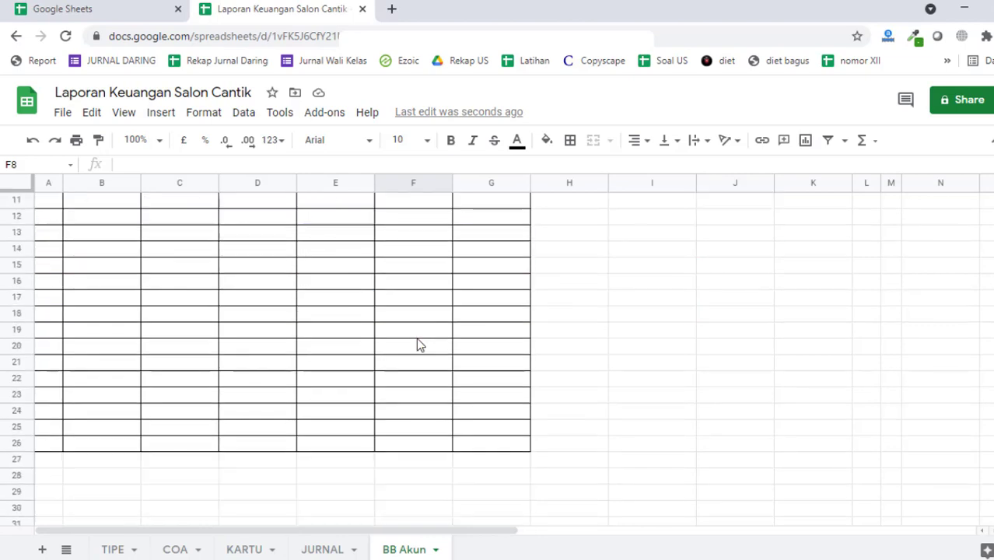
pyautogui.click(495, 348)
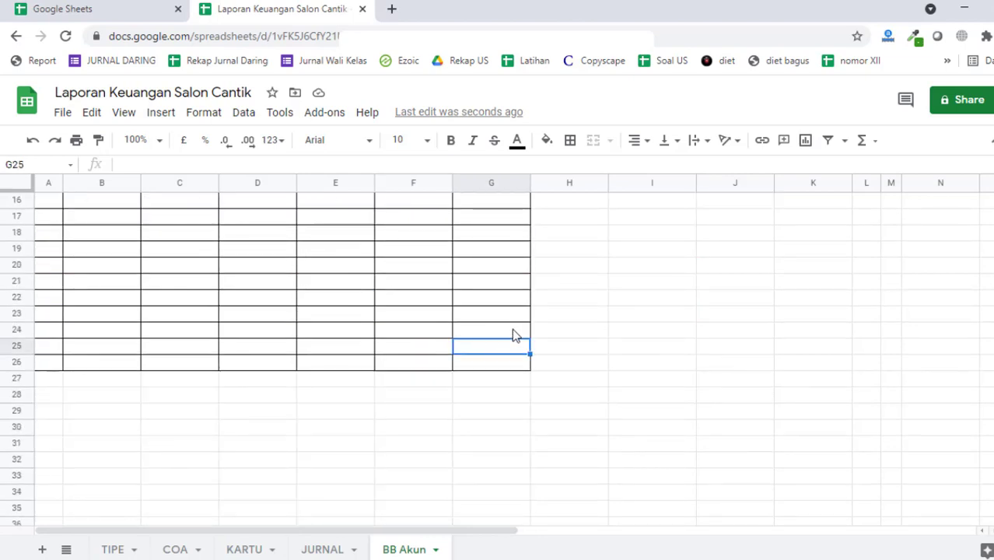
pyautogui.scroll(4, 512, 329)
# - Enter 1 in the first No cell A11 and the formula =A11+1 in A12
pyautogui.click(44, 317)
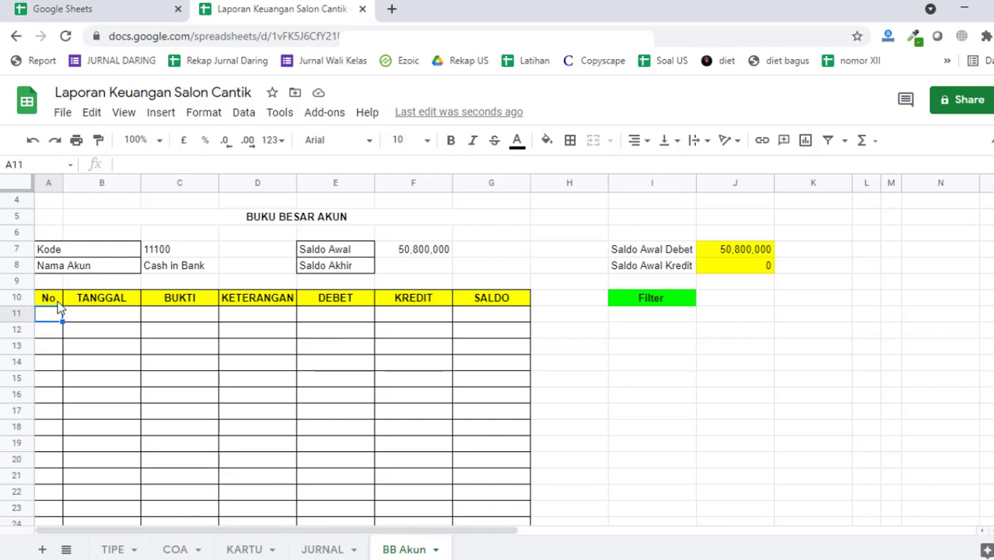
pyautogui.press('Return')
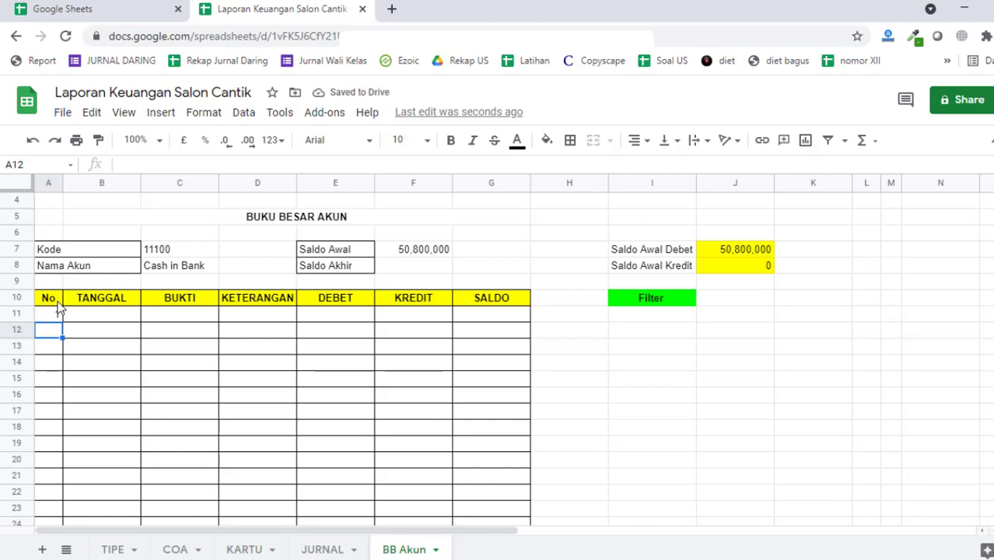
pyautogui.write('=')
pyautogui.click(59, 310)
pyautogui.write('+')
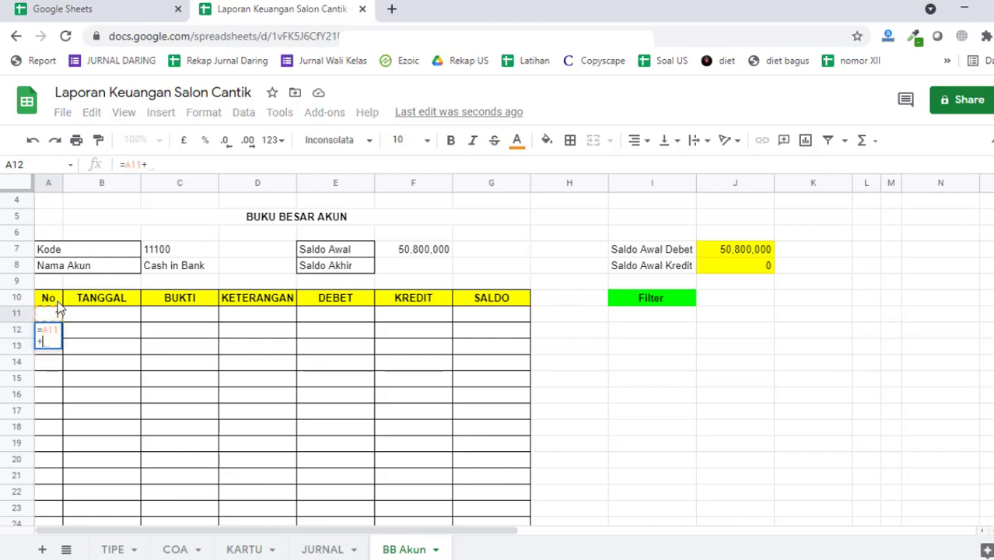
pyautogui.write('1')
pyautogui.press('Return')
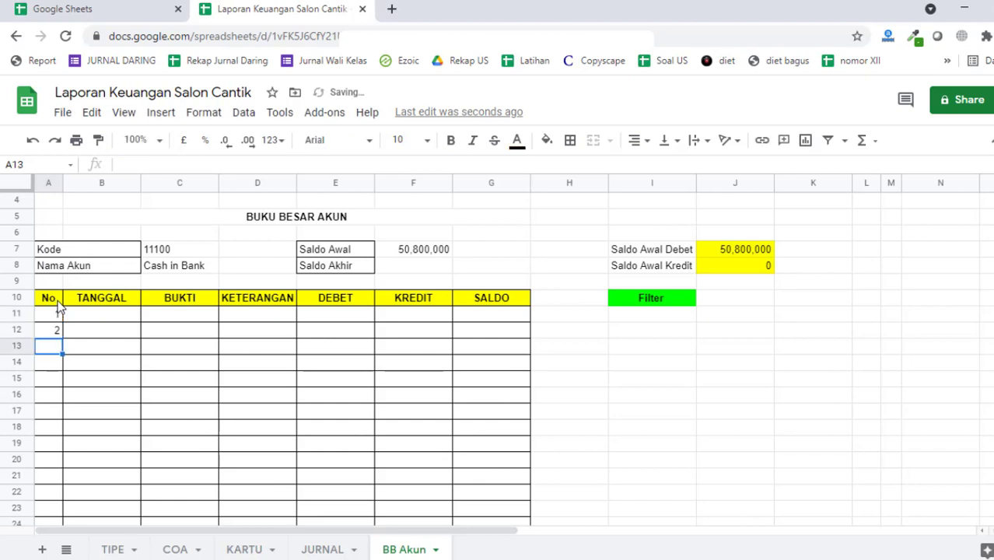
# - Replace the formula in A12 with the constant 2 and fill the No series down to 9 in row 19
pyautogui.click(60, 329)
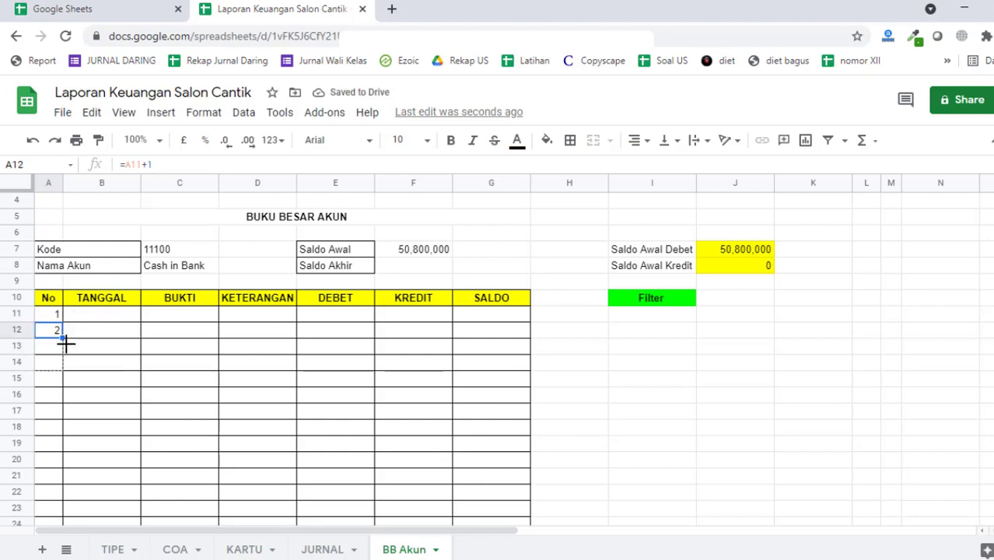
pyautogui.click(80, 336)
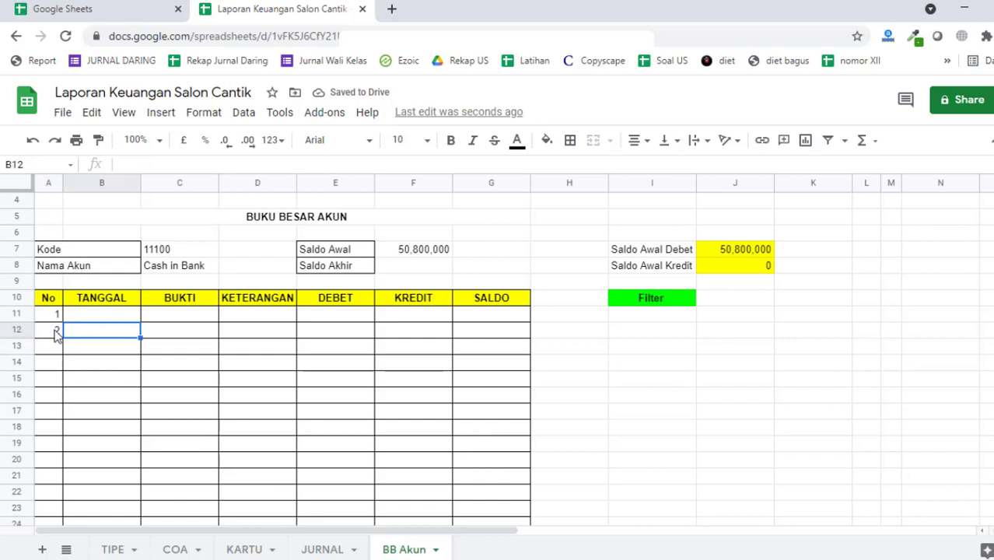
pyautogui.click(56, 334)
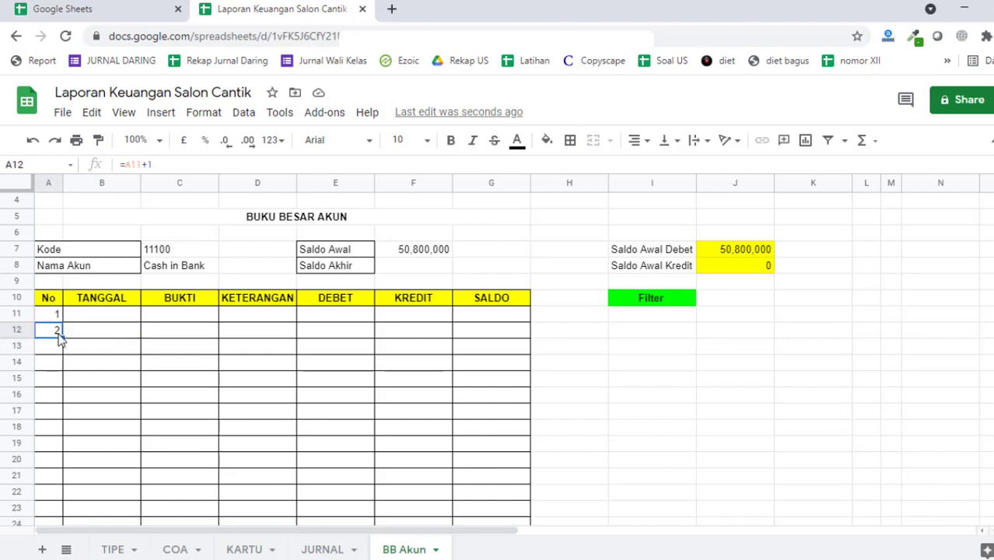
pyautogui.write('2')
pyautogui.click(41, 382)
pyautogui.moveTo(58, 302); pyautogui.dragTo(168, 415)
pyautogui.click(54, 317)
pyautogui.click(169, 415)
# - Enter =A11+1 in A12 and fill the formula down the No column to A20
pyautogui.click(56, 332)
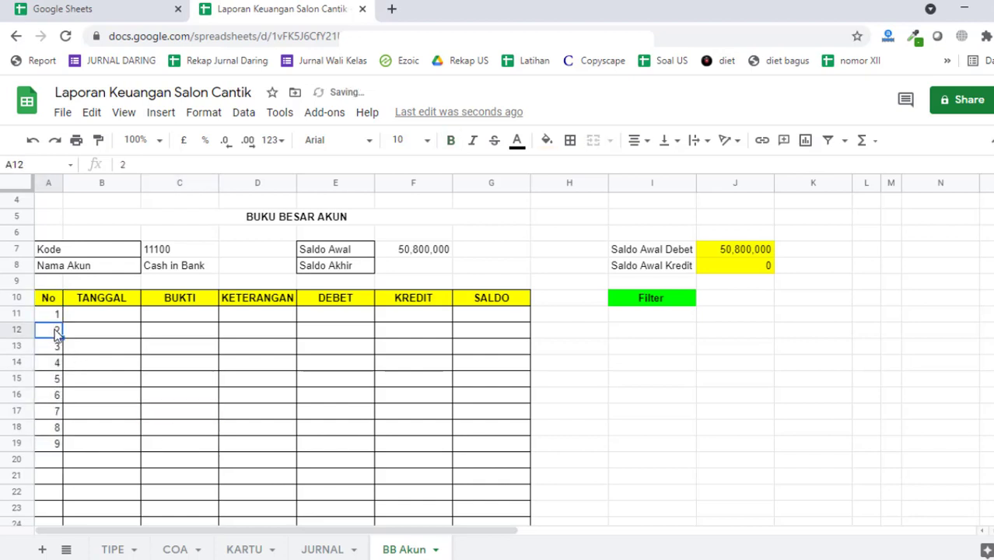
pyautogui.write('=')
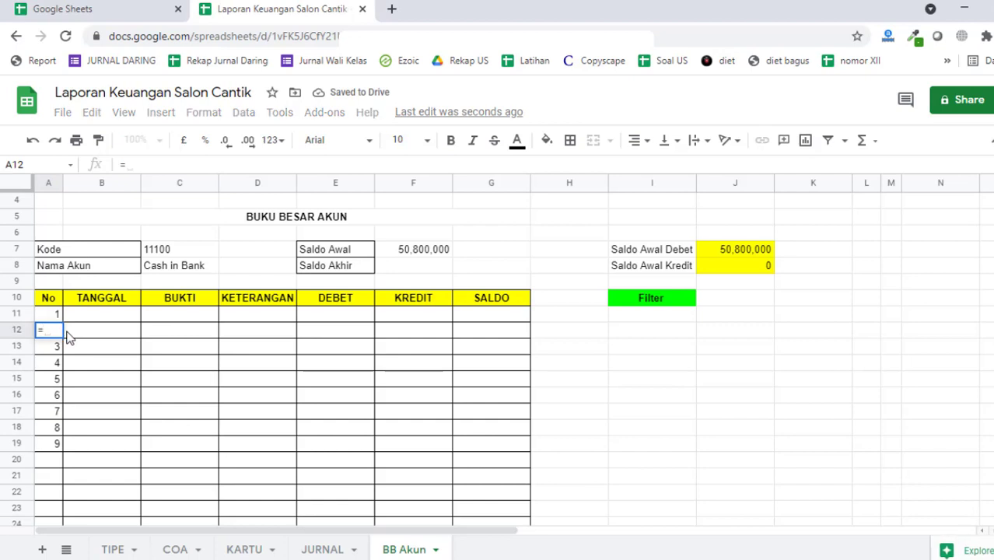
pyautogui.press('Up')
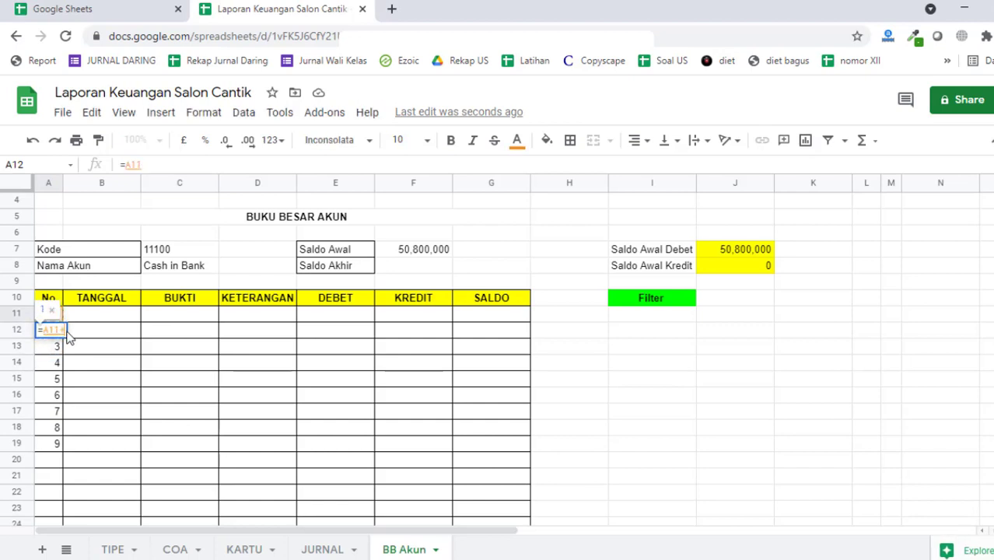
pyautogui.write('+1')
pyautogui.press('Return')
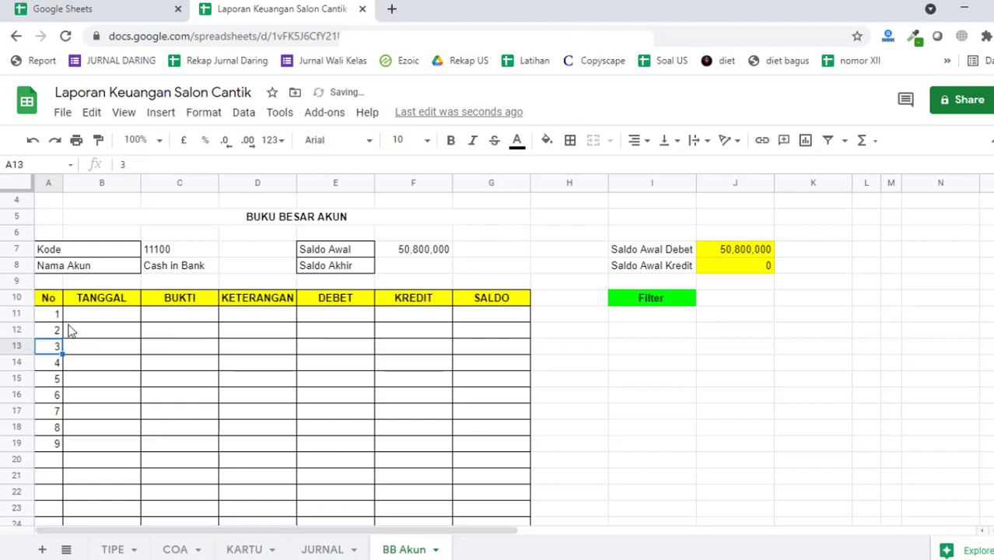
pyautogui.click(55, 317)
pyautogui.click(58, 332)
pyautogui.moveTo(63, 338); pyautogui.dragTo(71, 449)
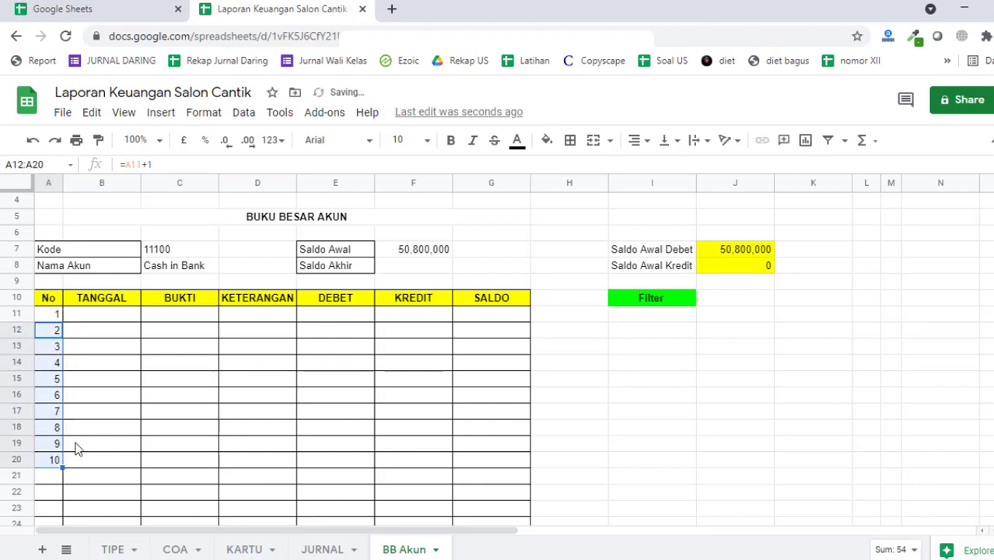
# - Add item 3, IF, to the list of used functions in M3:N3
pyautogui.click(117, 318)
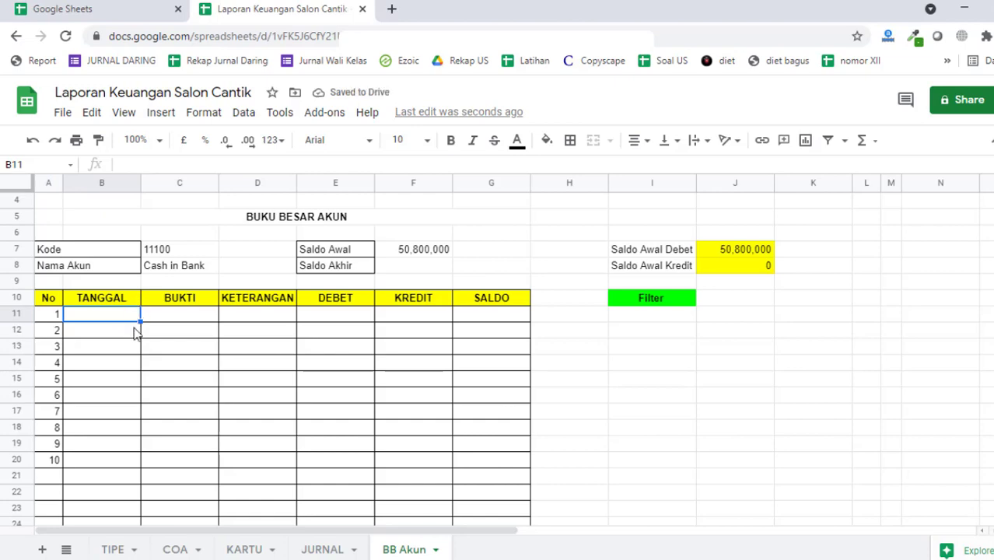
pyautogui.scroll(1, 784, 342)
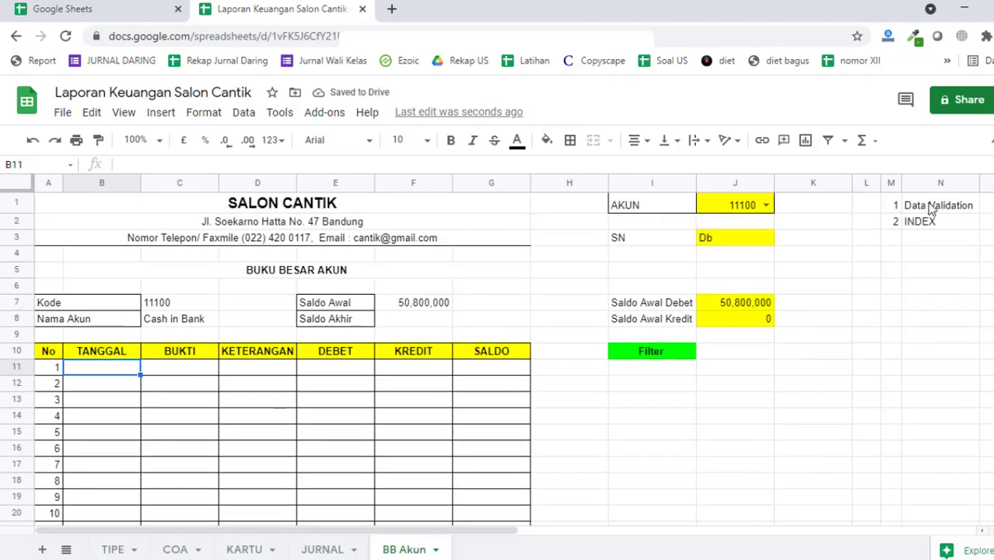
pyautogui.click(899, 237)
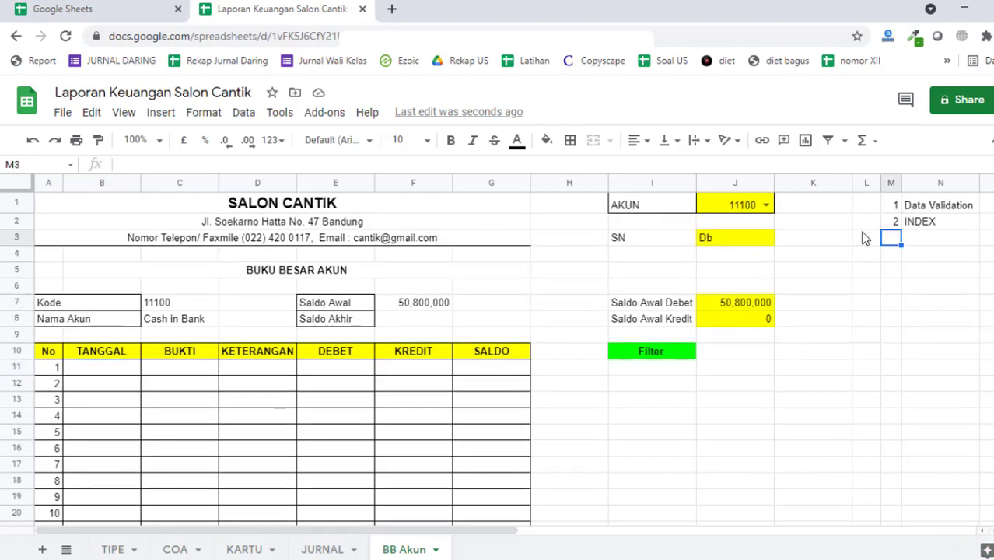
pyautogui.write('3')
pyautogui.press('Tab')
pyautogui.write('IF')
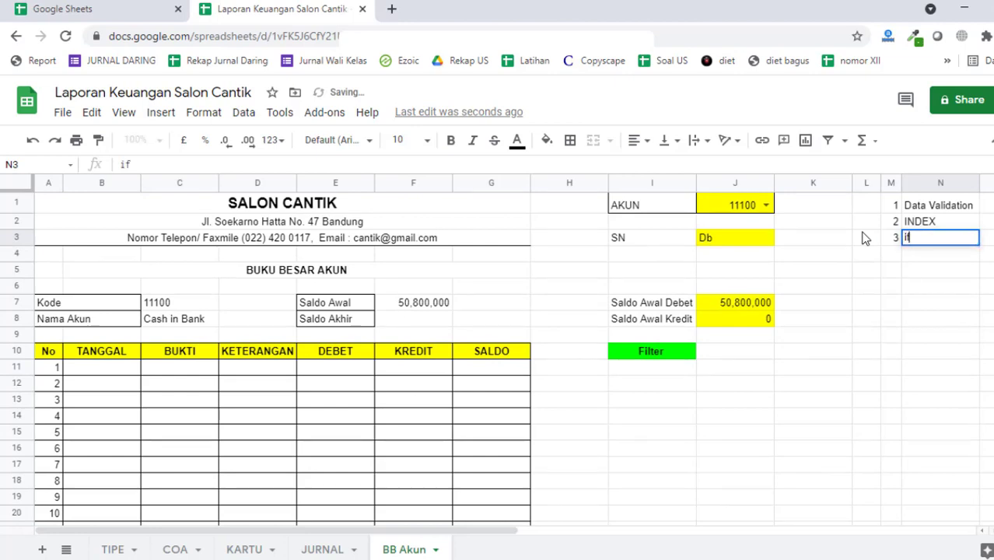
pyautogui.press('Return')
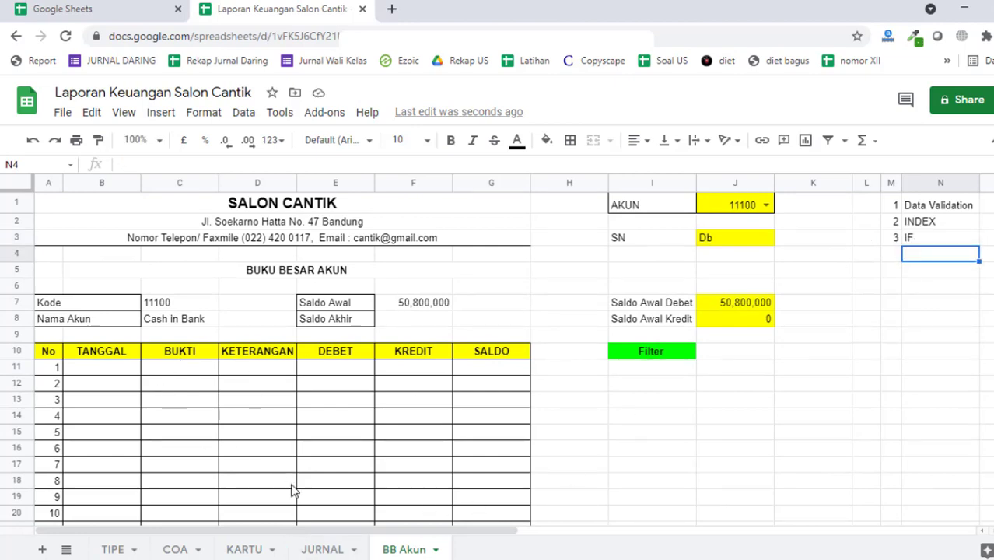
# - Start an INDEX formula in the first TANGGAL cell B11 of BB Akun, using JURNAL!B:B as its range
pyautogui.click(331, 551)
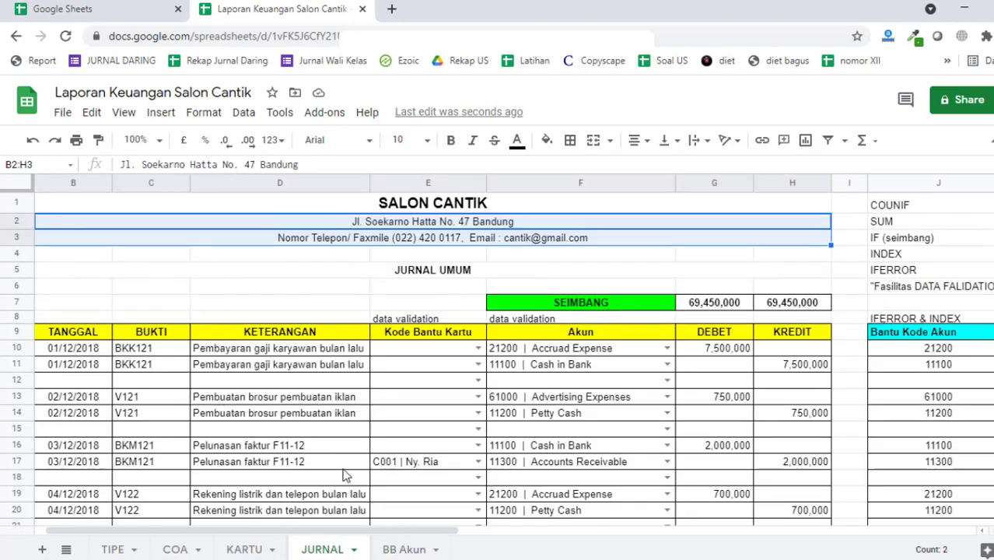
pyautogui.click(406, 550)
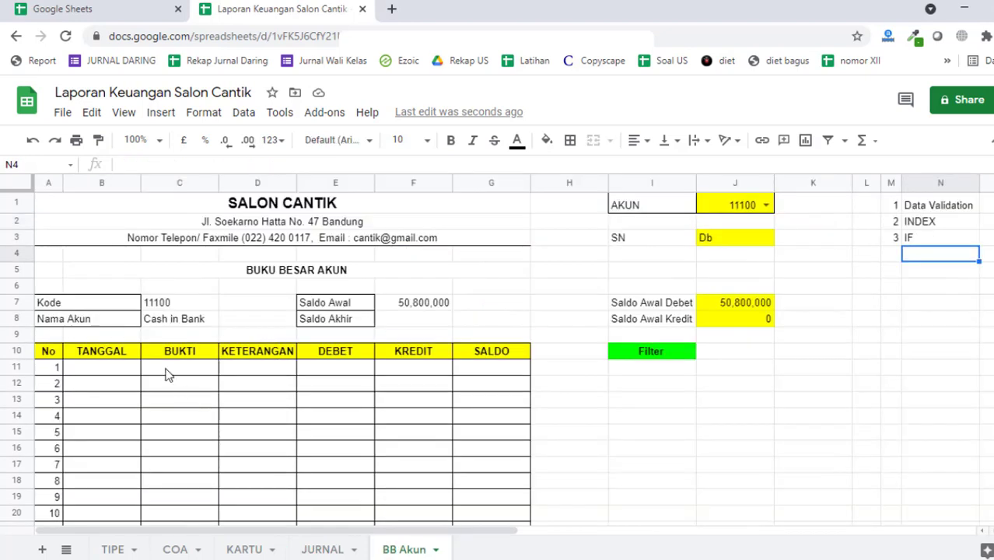
pyautogui.click(98, 373)
pyautogui.write('=')
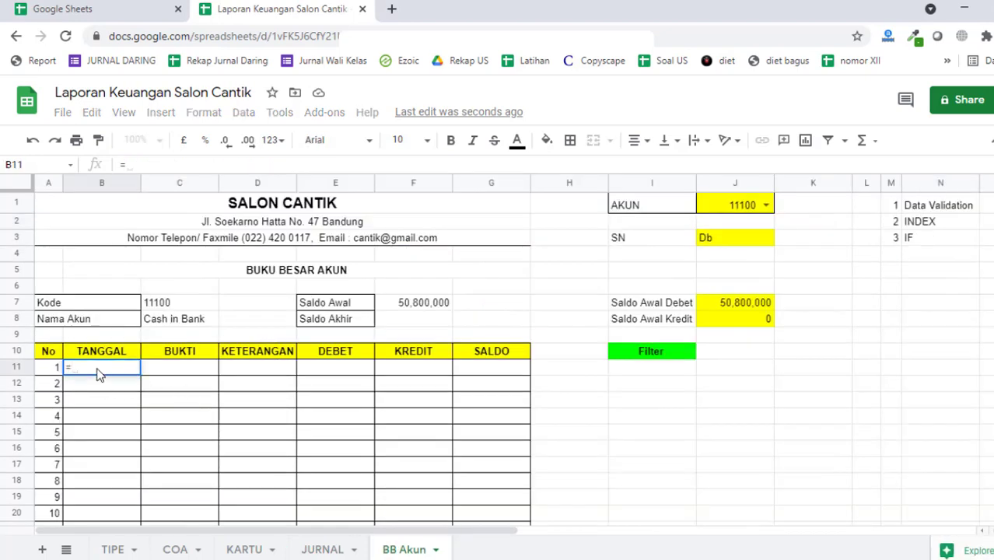
pyautogui.write('INDEX')
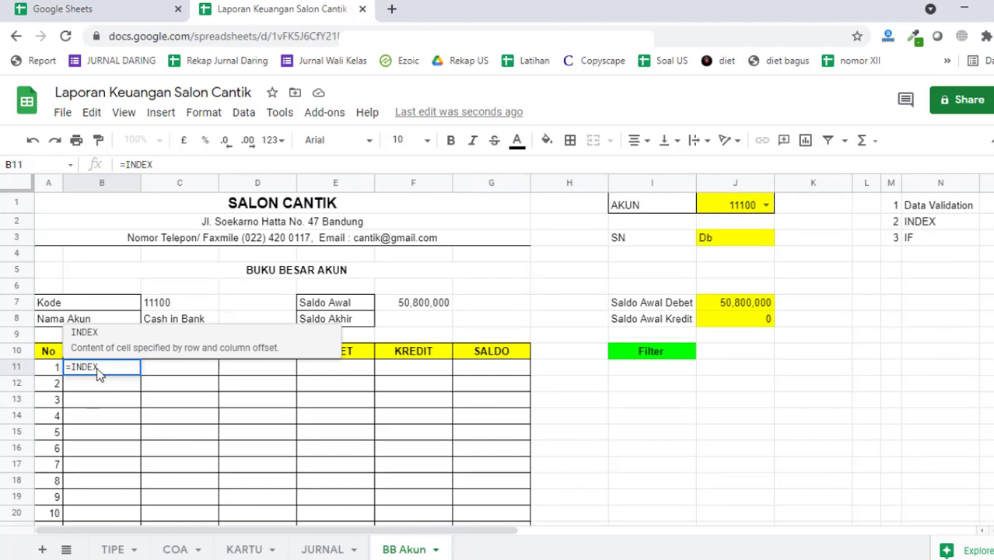
pyautogui.write('(')
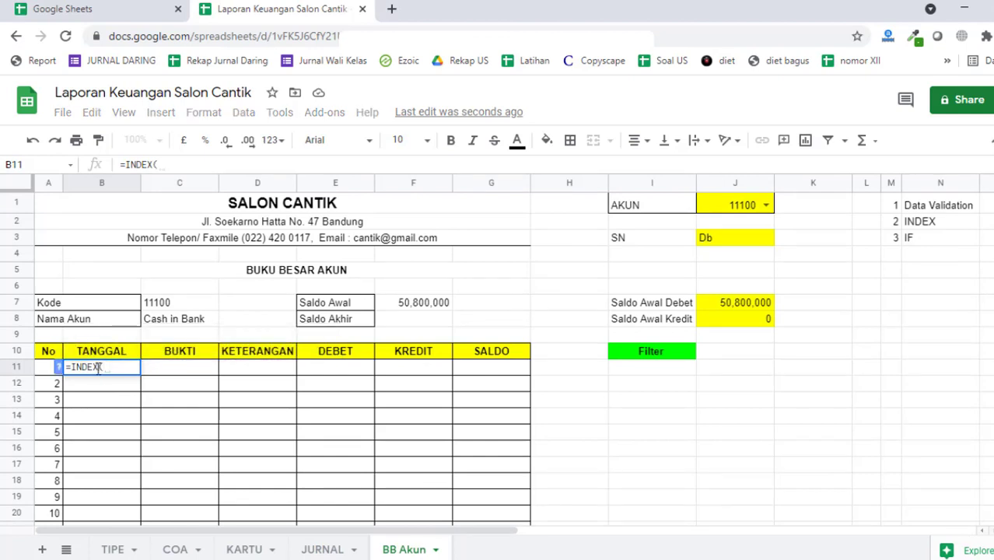
pyautogui.click(319, 548)
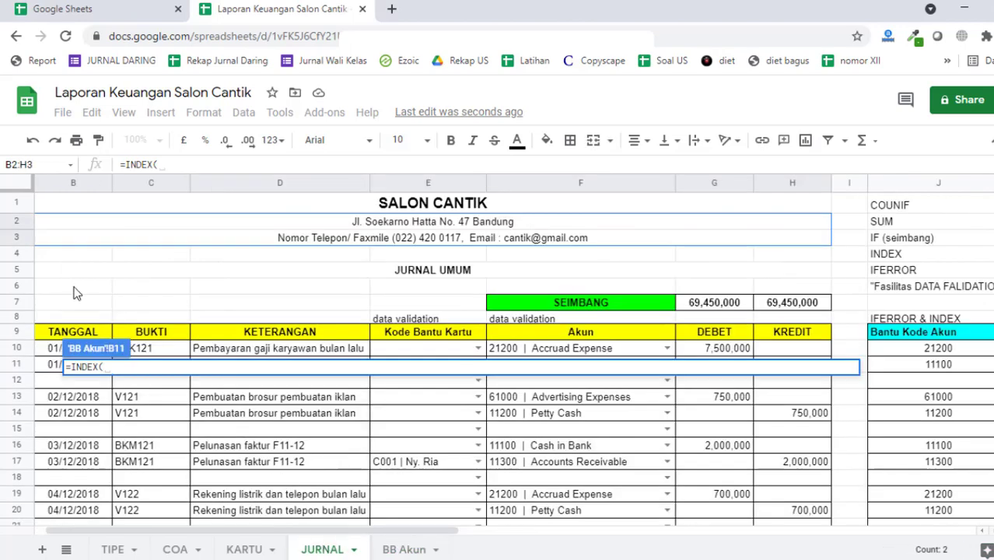
pyautogui.click(77, 187)
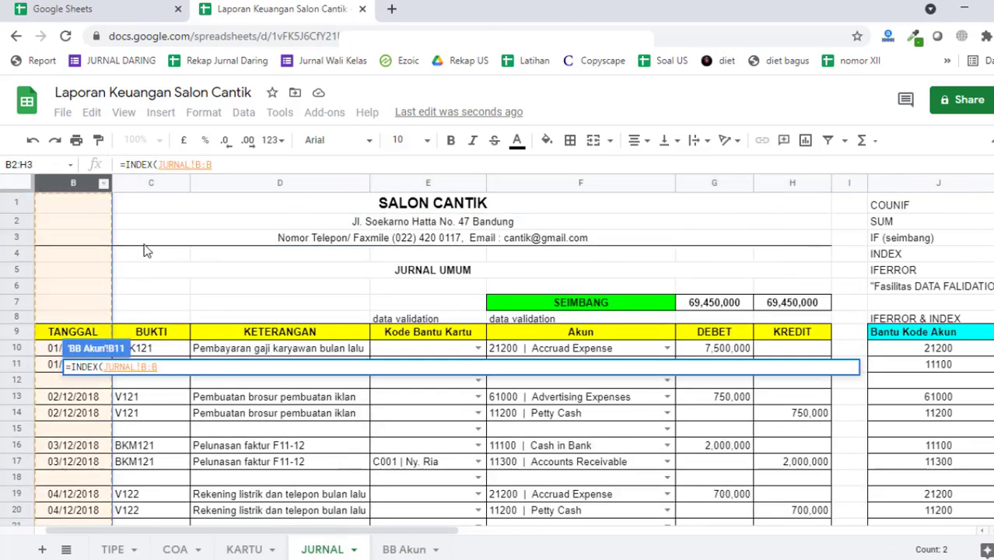
pyautogui.click(223, 163)
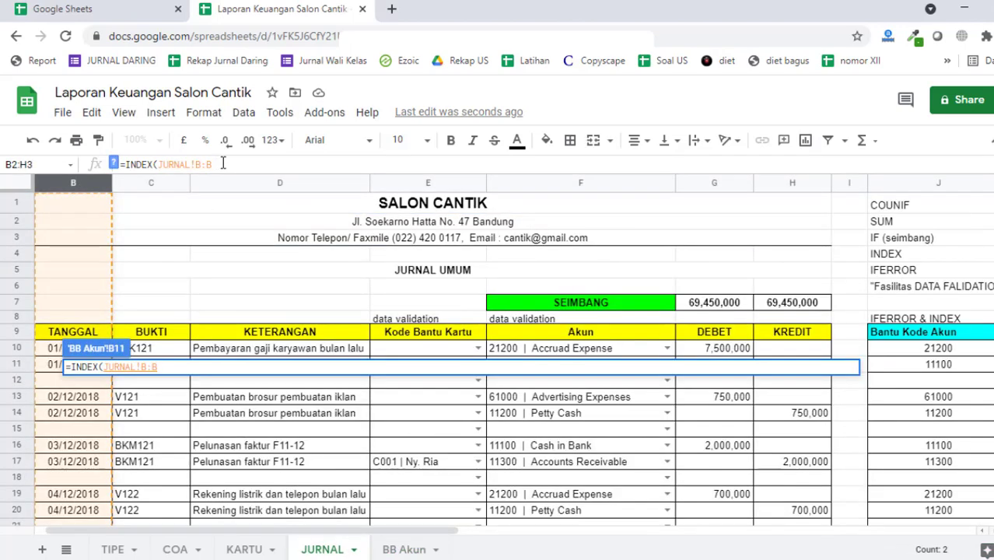
# - Complete the B11 formula with MATCH(C7,JURNAL!J:J,0) as the INDEX row argument
pyautogui.write(',M')
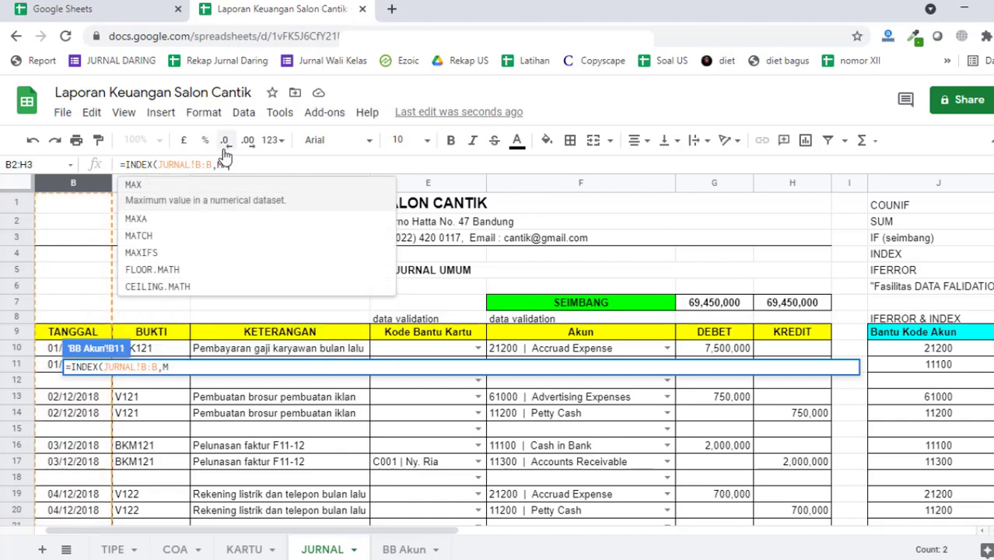
pyautogui.write('ATCH')
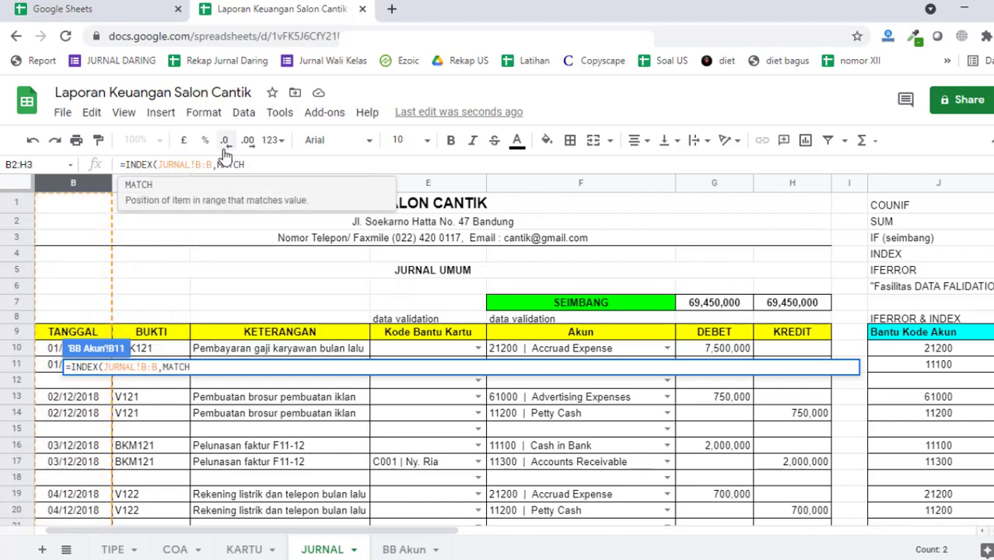
pyautogui.write('(')
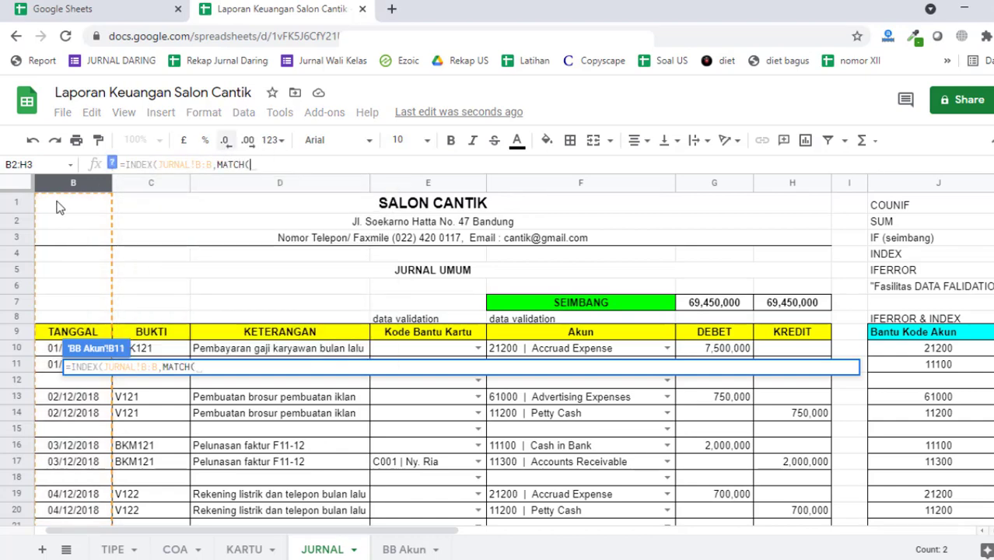
pyautogui.click(405, 549)
pyautogui.click(202, 303)
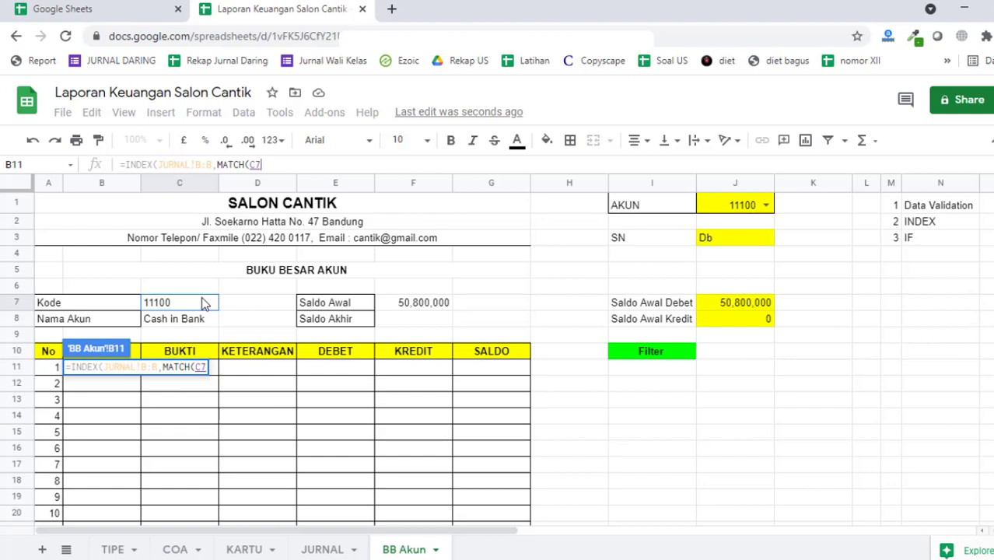
pyautogui.write(',')
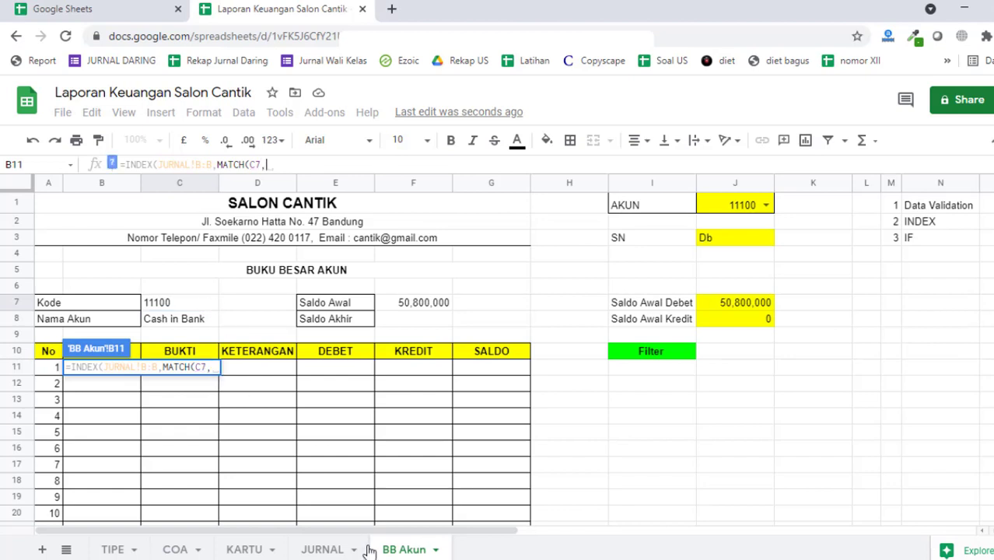
pyautogui.click(322, 549)
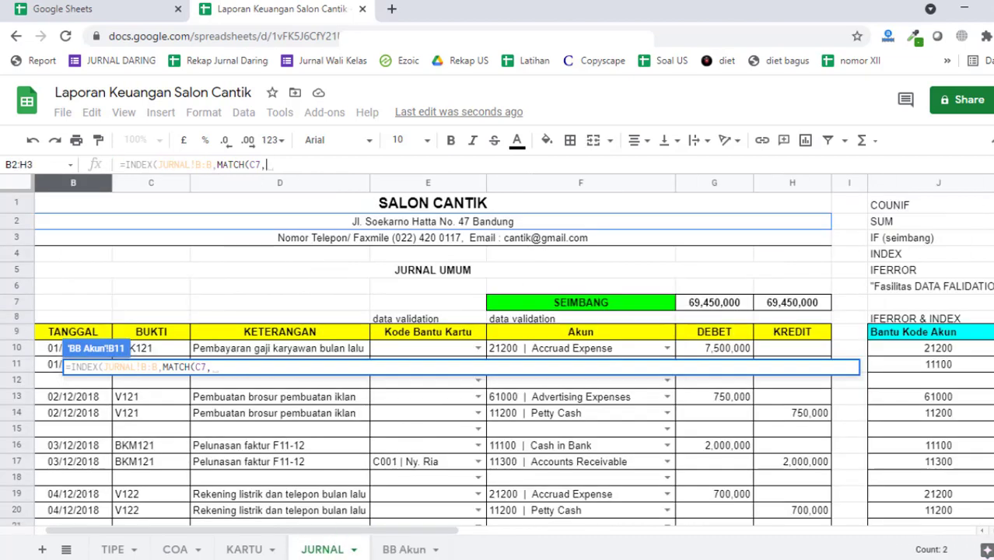
pyautogui.click(941, 184)
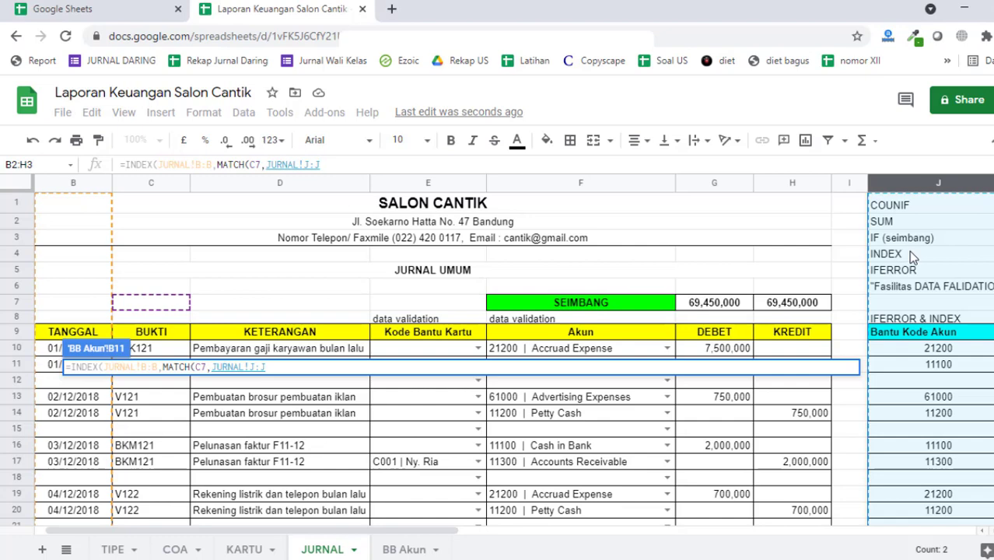
pyautogui.click(412, 549)
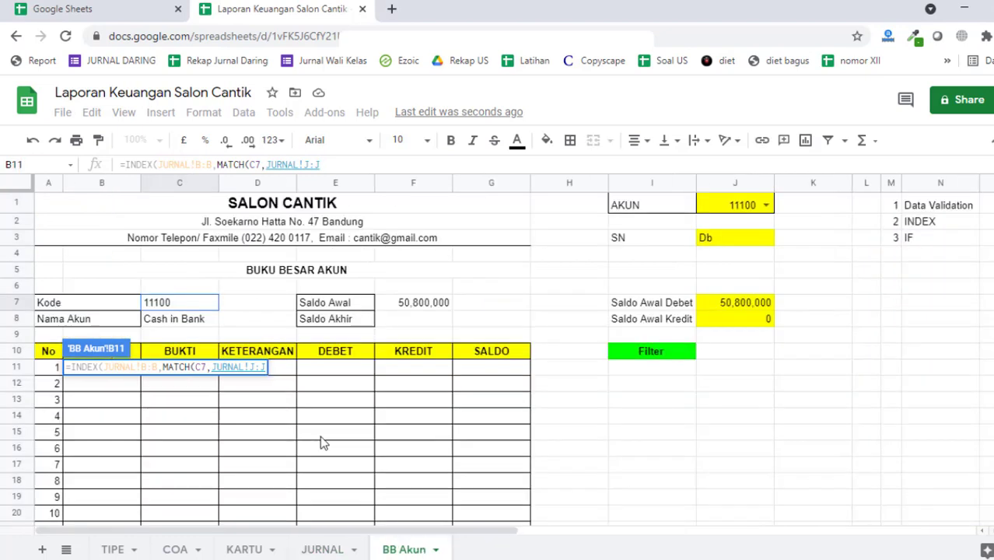
pyautogui.write(',')
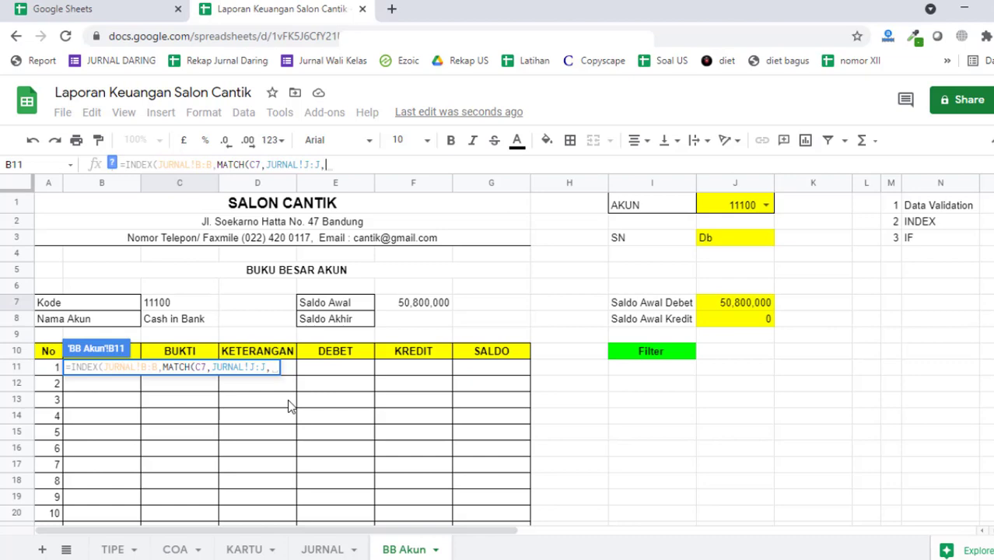
pyautogui.write('0')
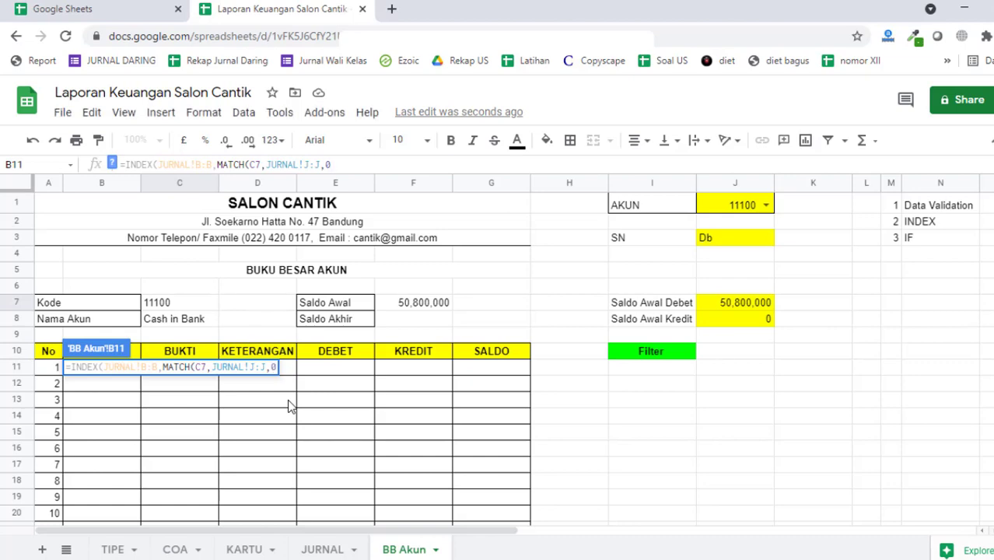
pyautogui.write(')')
pyautogui.press('Return')
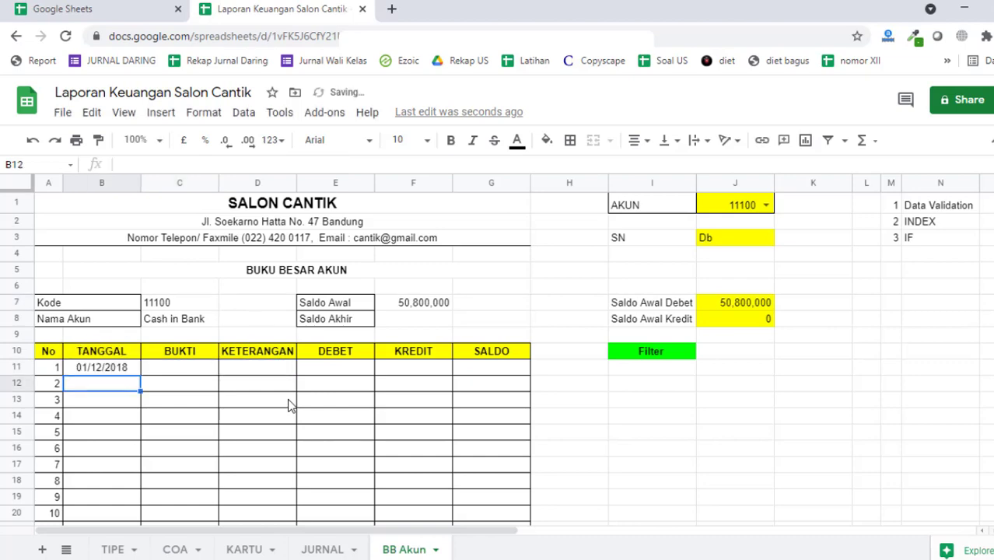
pyautogui.press('Up')
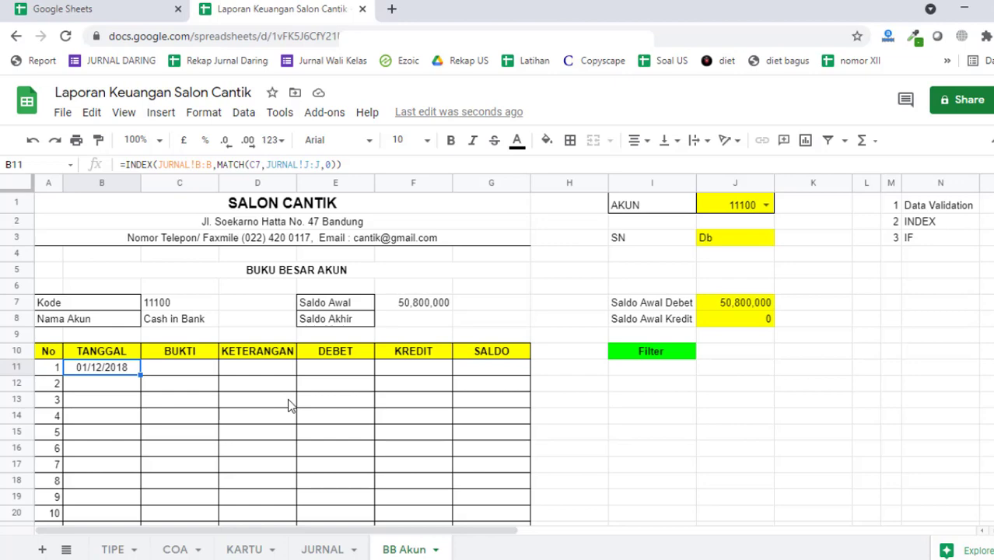
# - Copy the INDEX-MATCH formula text from B11 into the first BUKTI cell C11
pyautogui.click(186, 372)
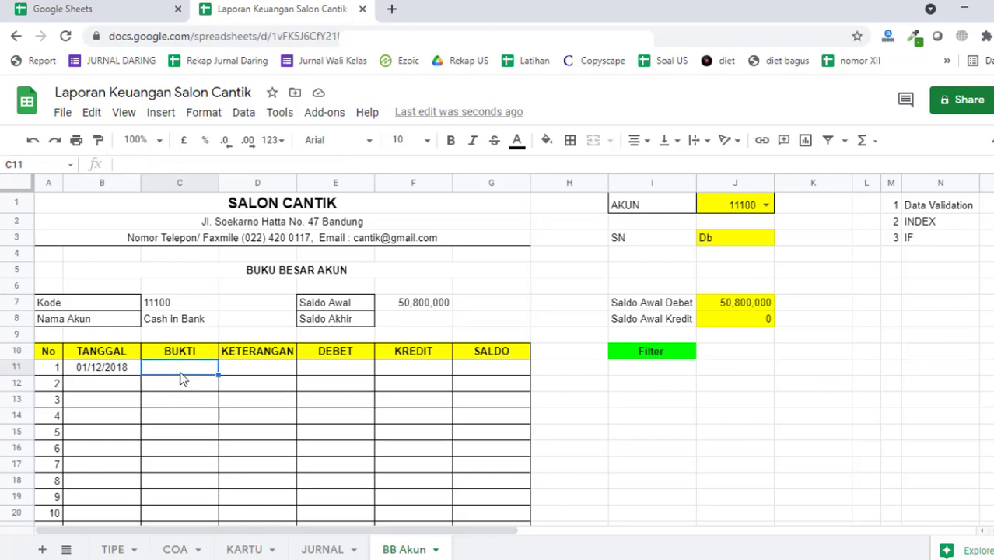
pyautogui.click(129, 377)
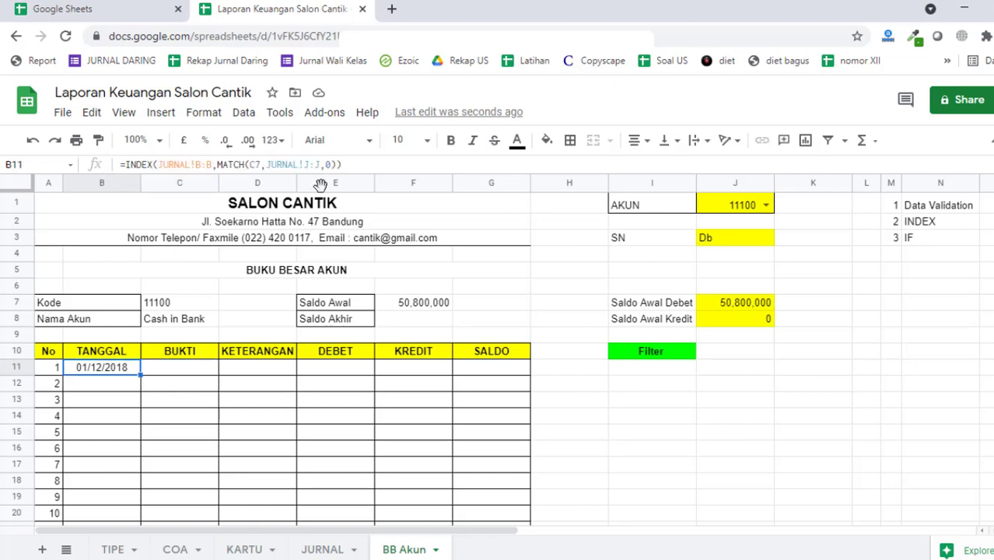
pyautogui.moveTo(359, 164); pyautogui.dragTo(115, 163)
pyautogui.hotkey('ctrl', 'c')
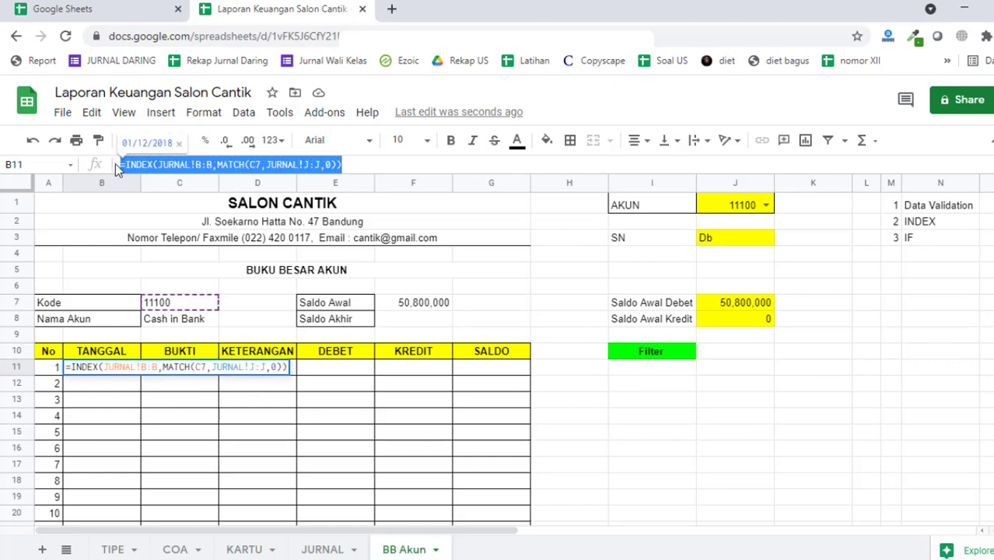
pyautogui.press('Tab')
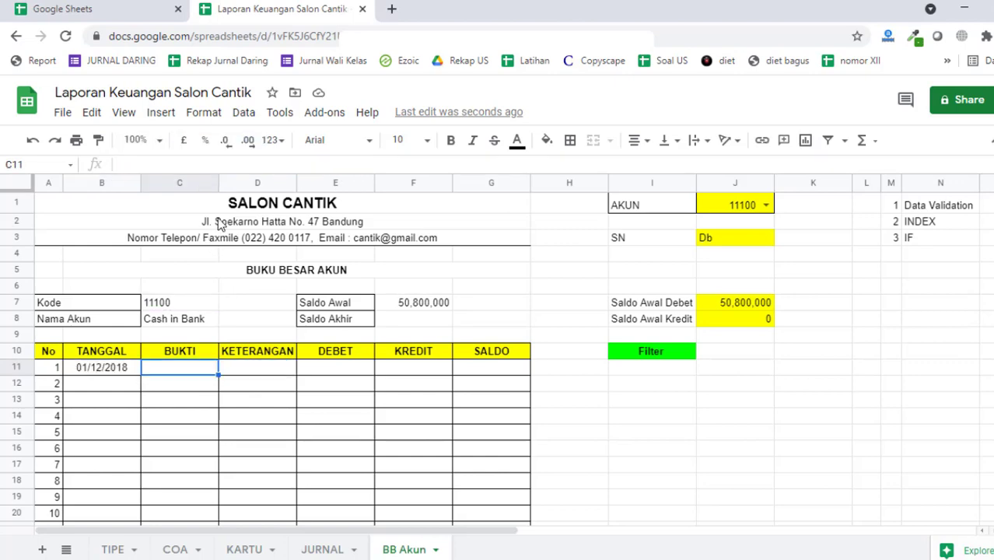
pyautogui.hotkey('ctrl', 'v')
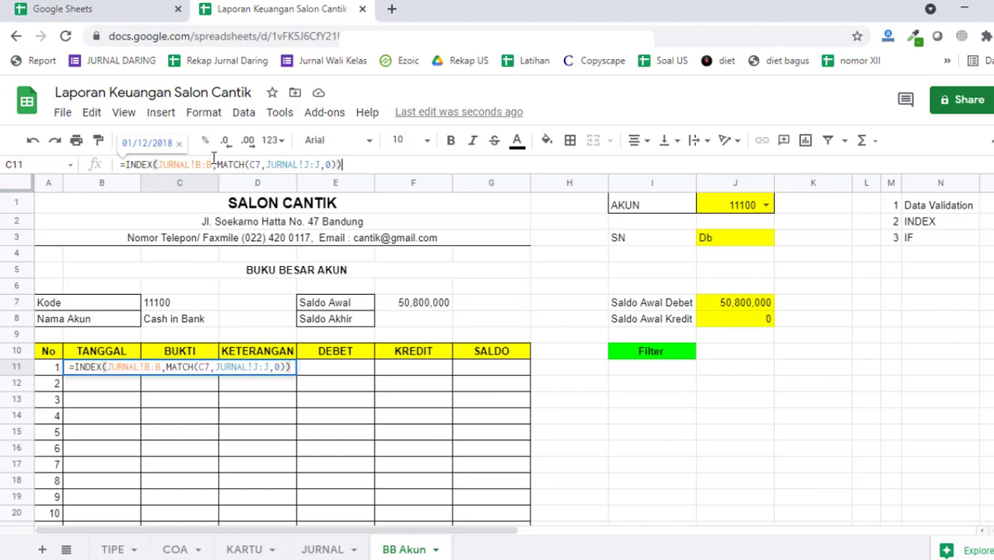
pyautogui.press('Return')
# - Check the BUKTI column on the JURNAL sheet and change the INDEX range in C11 to JURNAL!C:C
pyautogui.click(182, 367)
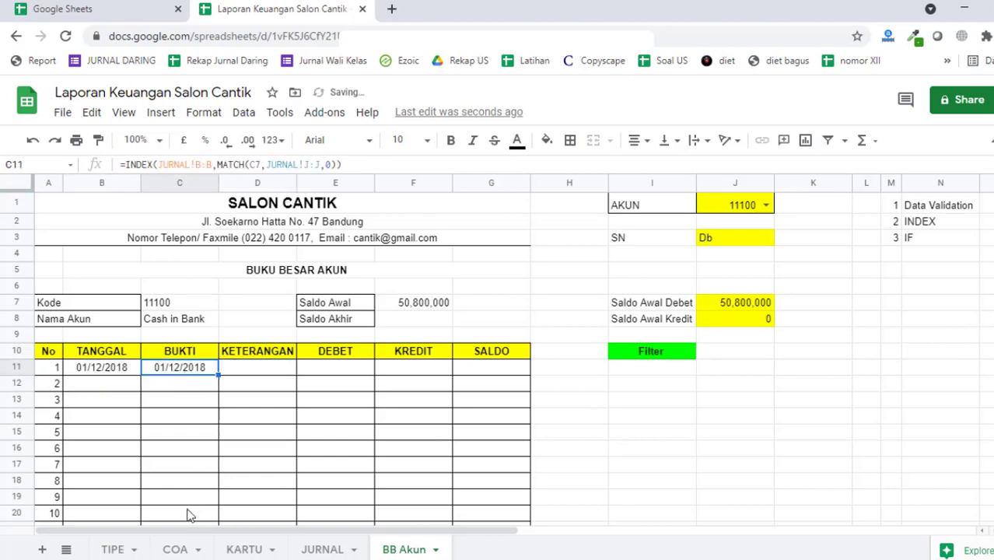
pyautogui.click(313, 549)
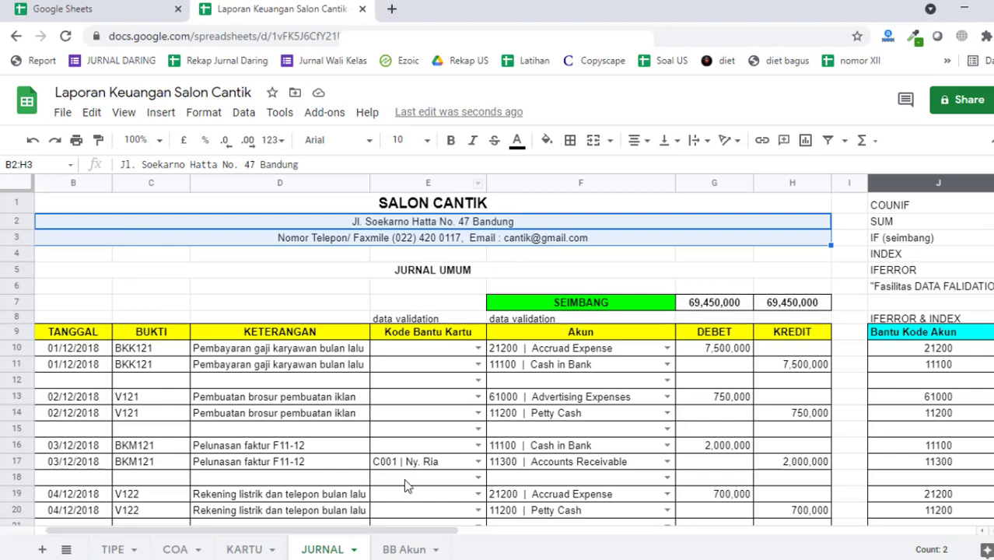
pyautogui.hscroll(-1, 166, 179)
pyautogui.click(176, 305)
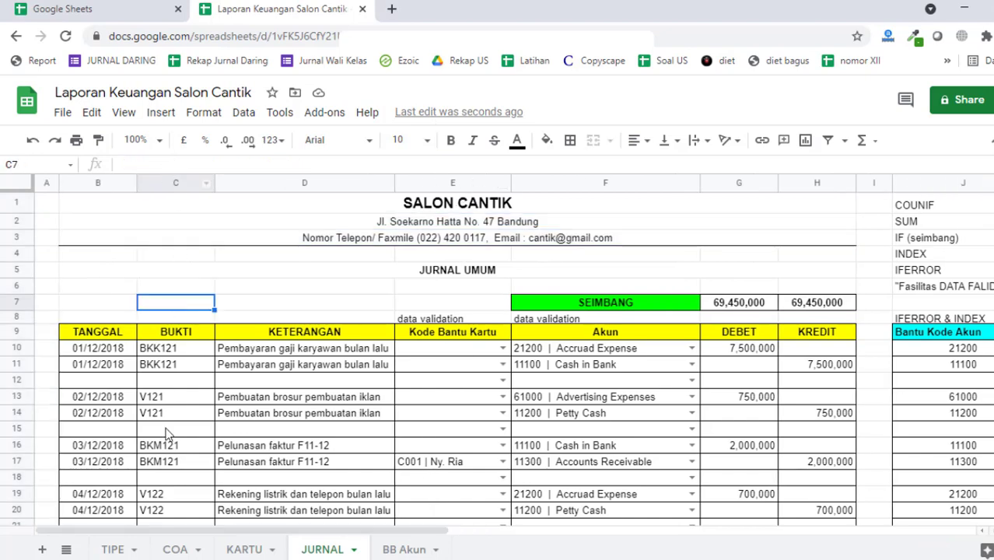
pyautogui.click(389, 549)
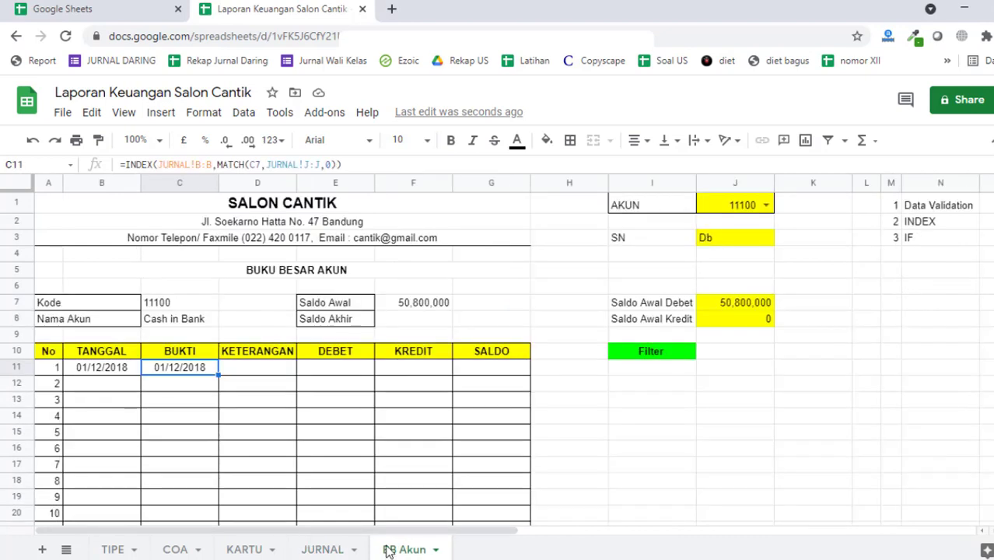
pyautogui.click(200, 165)
pyautogui.write('C:')
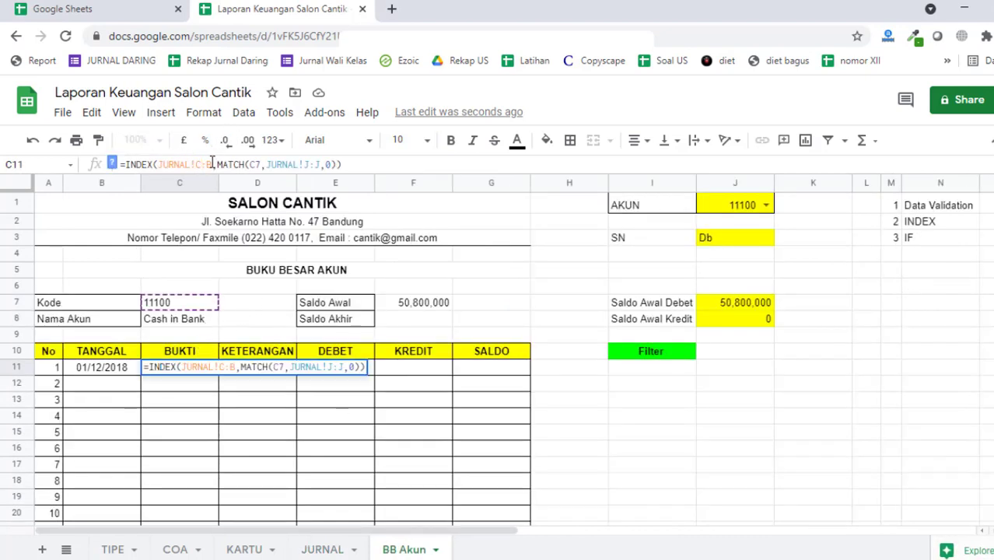
pyautogui.write('C')
pyautogui.press('Tab')
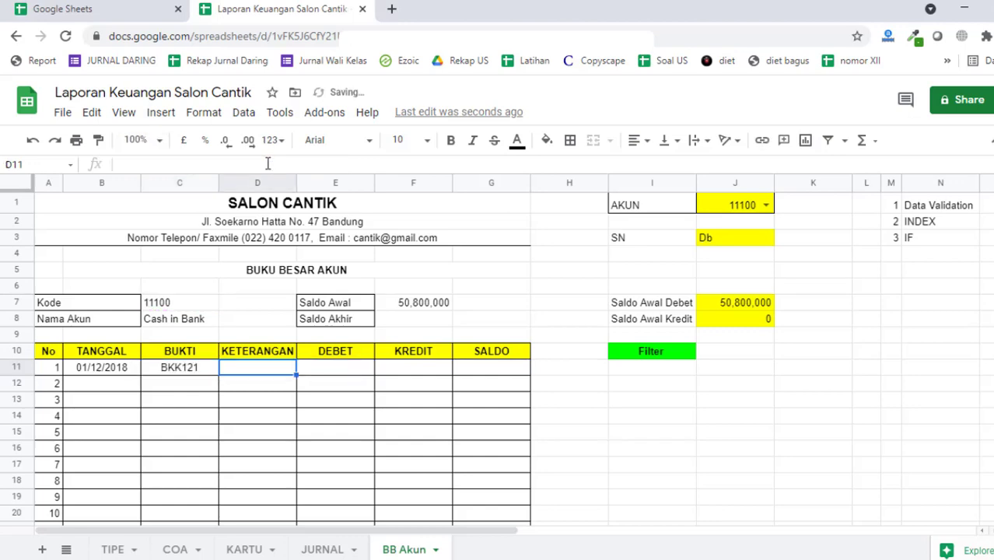
# - Check the KETERANGAN column on JURNAL and copy the INDEX-MATCH formula text from C11 into D11 of BB Akun
pyautogui.click(329, 549)
pyautogui.click(308, 354)
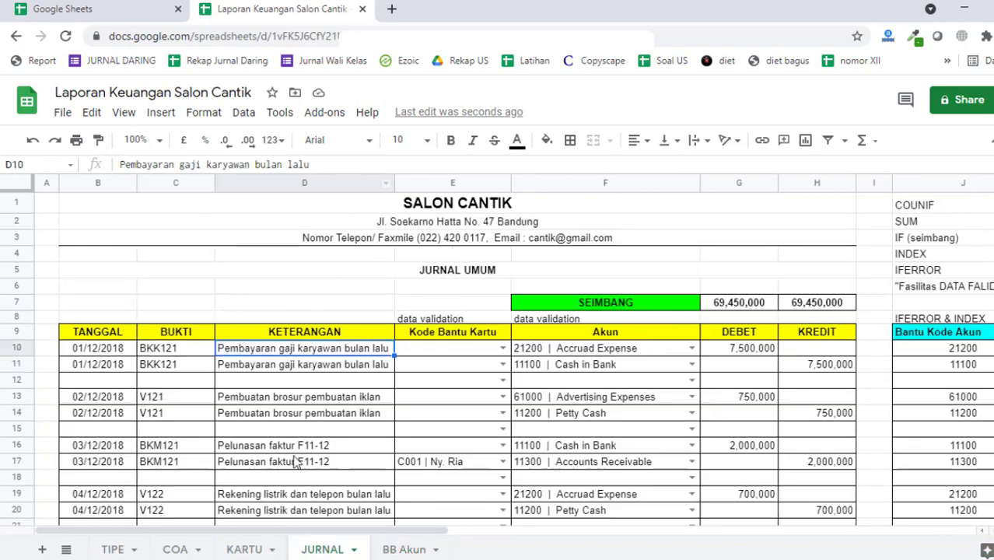
pyautogui.click(391, 553)
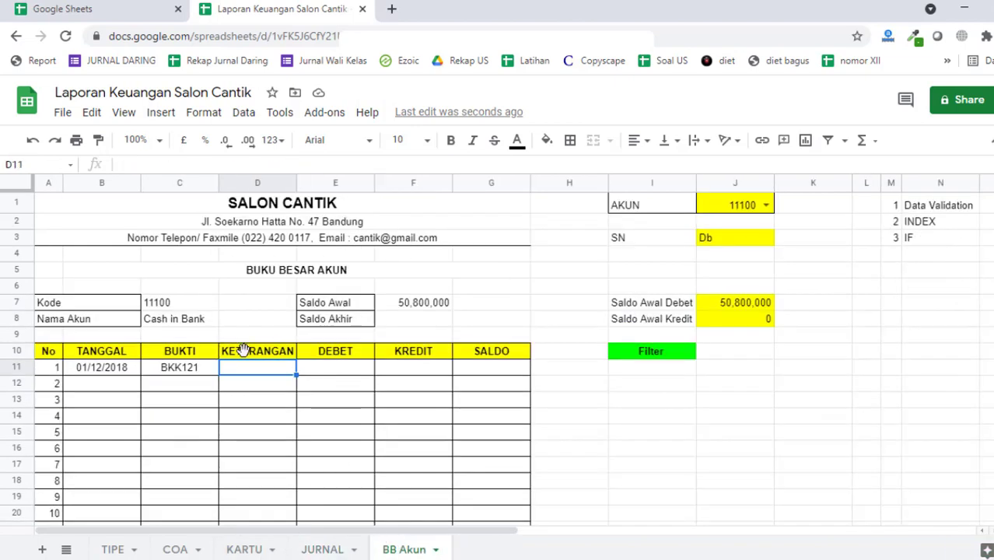
pyautogui.click(160, 373)
pyautogui.moveTo(361, 166); pyautogui.dragTo(92, 158)
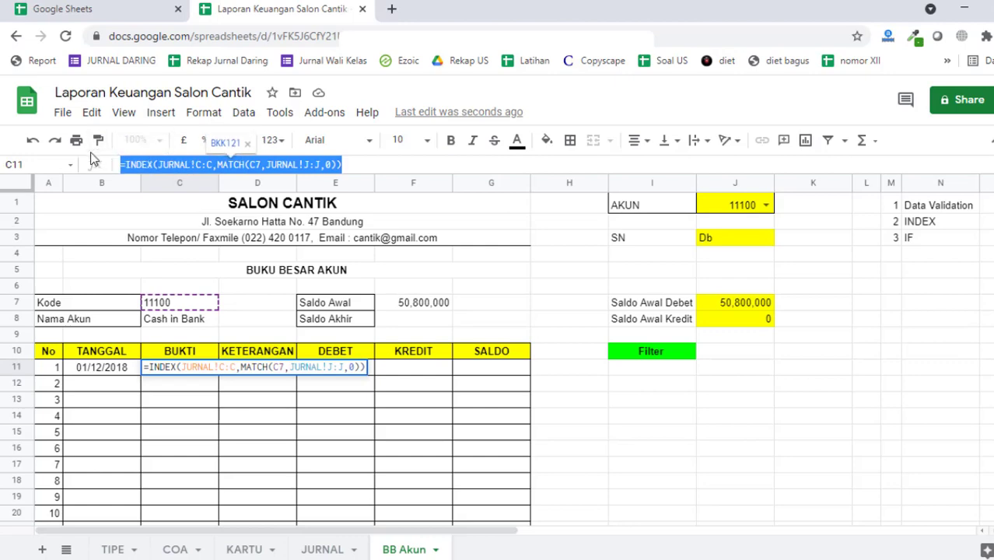
pyautogui.hotkey('ctrl', 'c')
pyautogui.press('Tab')
pyautogui.click(213, 166)
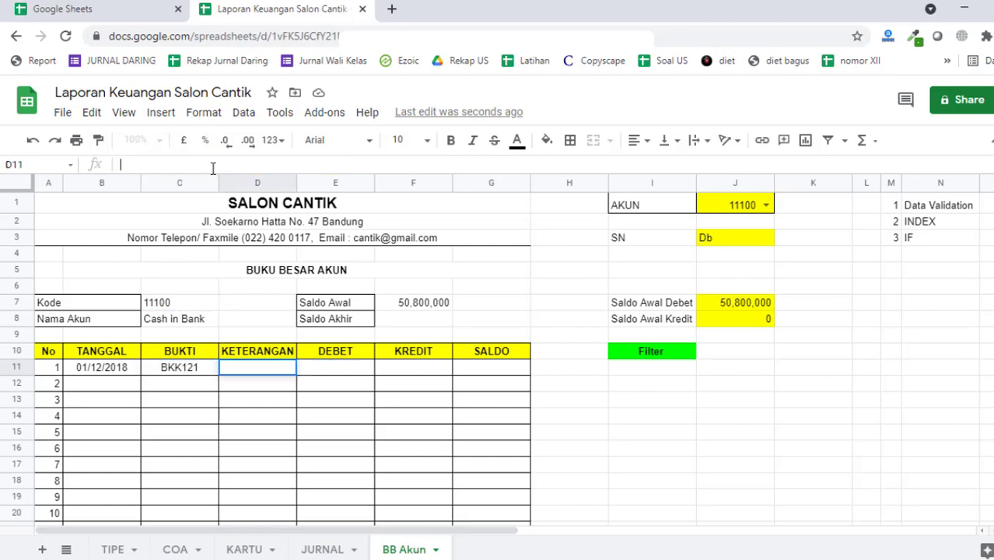
pyautogui.hotkey('ctrl', 'v')
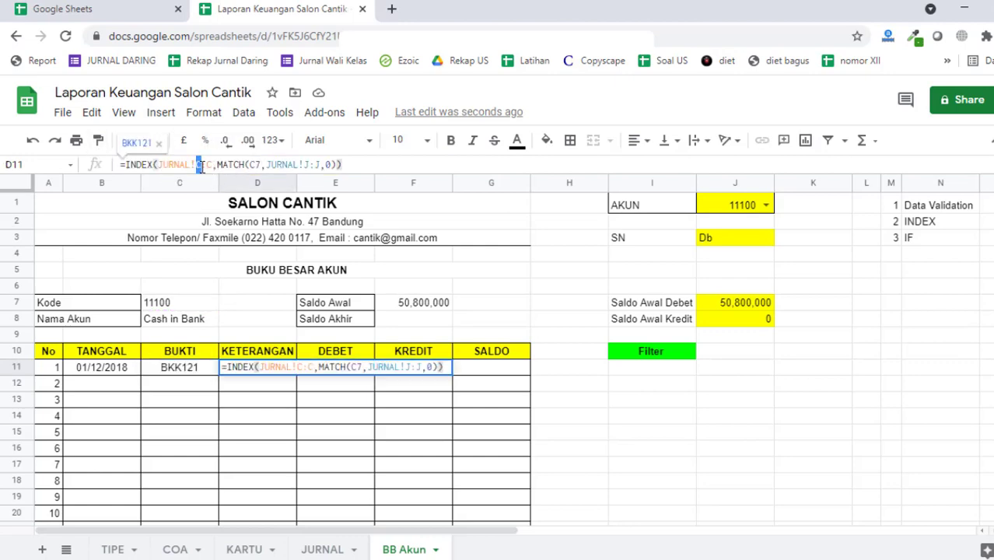
# - Change the INDEX range in D11 to JURNAL!D:D and fit column D's width to its contents
pyautogui.write('D')
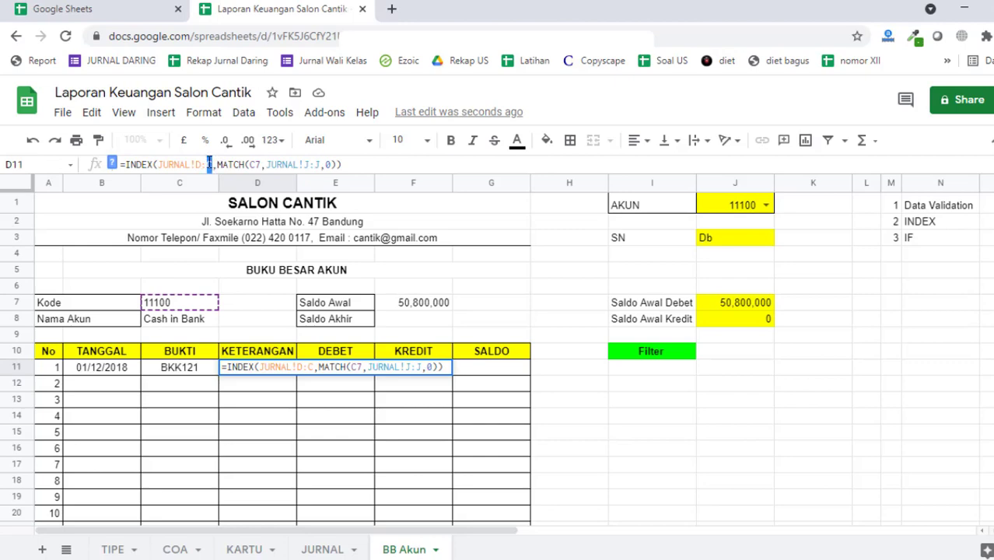
pyautogui.write('D')
pyautogui.press('Tab')
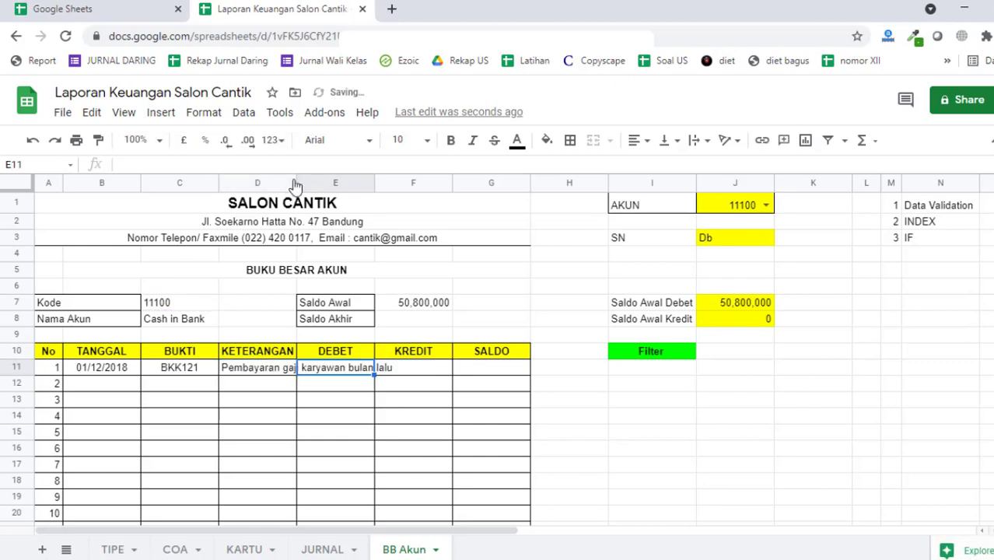
pyautogui.doubleClick(296, 183)
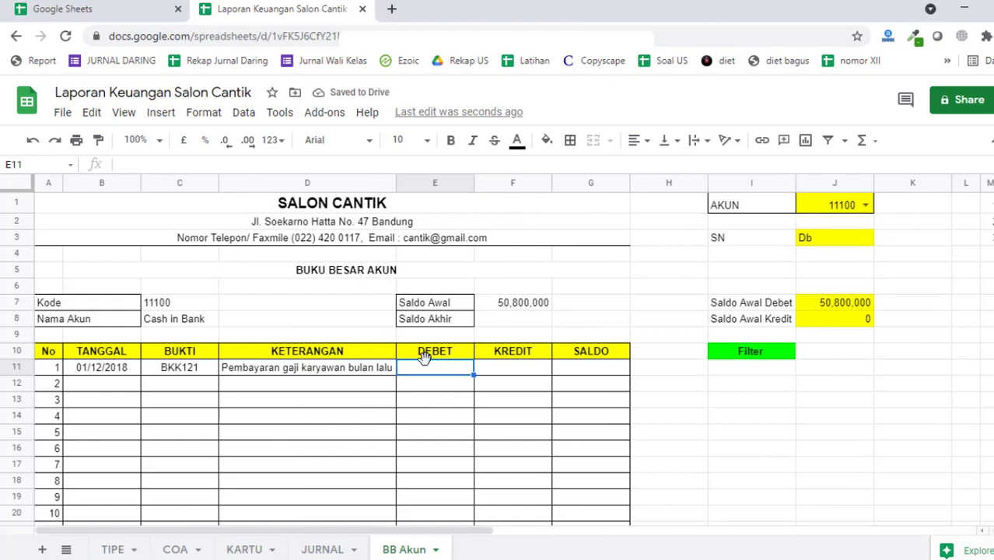
# - Paste the INDEX-MATCH formula into the first DEBET cell E11 and change its INDEX range to JURNAL!G:G, the DEBET column of JURNAL
pyautogui.hotkey('ctrl', 'v')
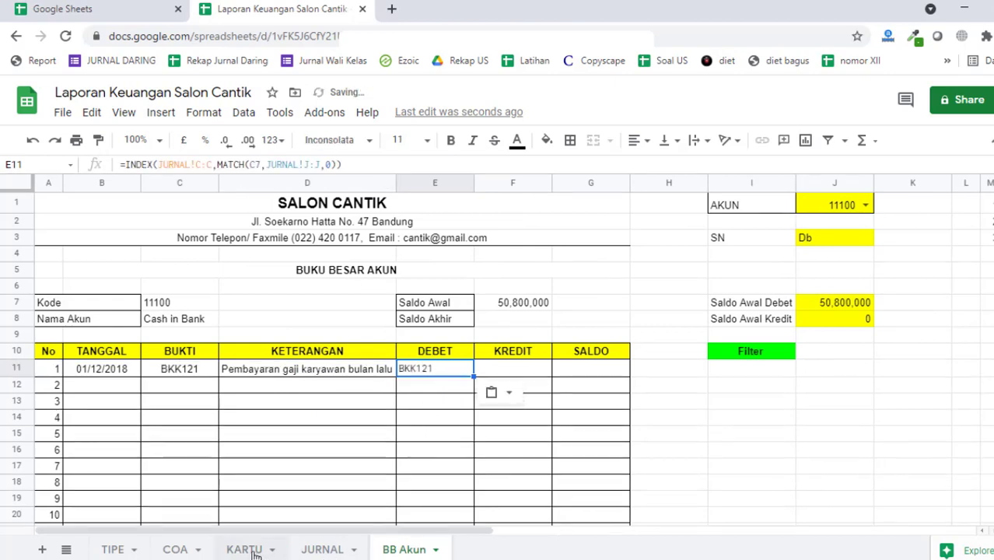
pyautogui.click(324, 549)
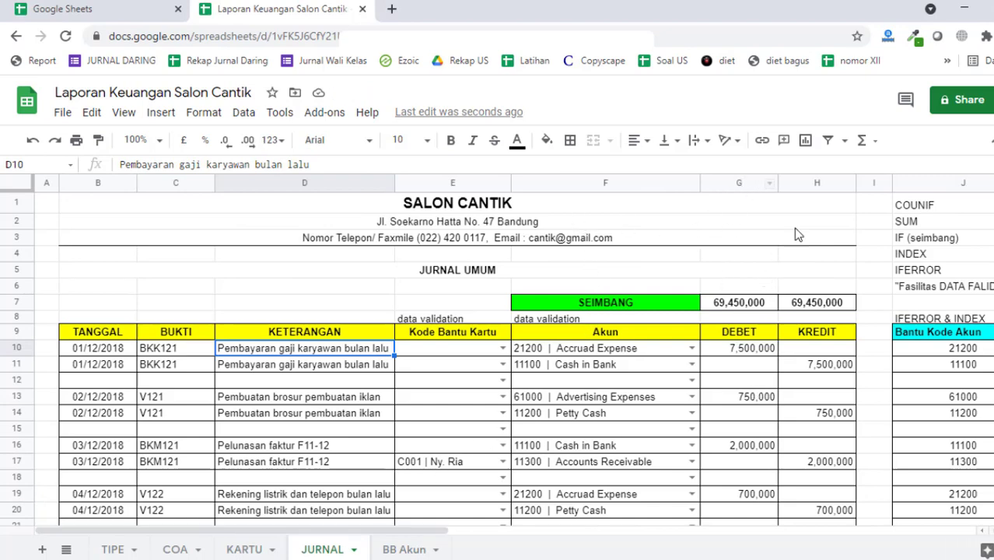
pyautogui.click(399, 551)
pyautogui.click(312, 161)
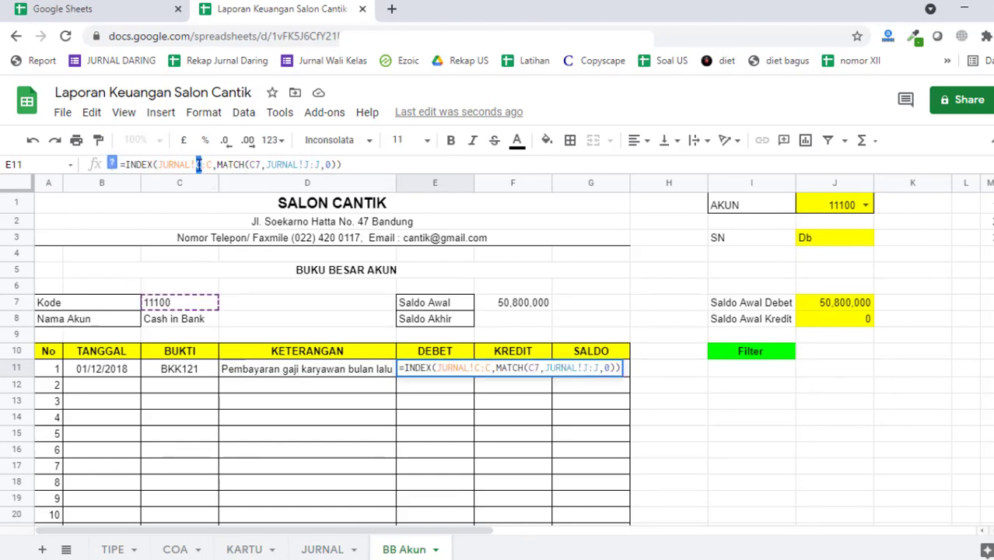
pyautogui.write('G')
pyautogui.write('G')
pyautogui.press('Tab')
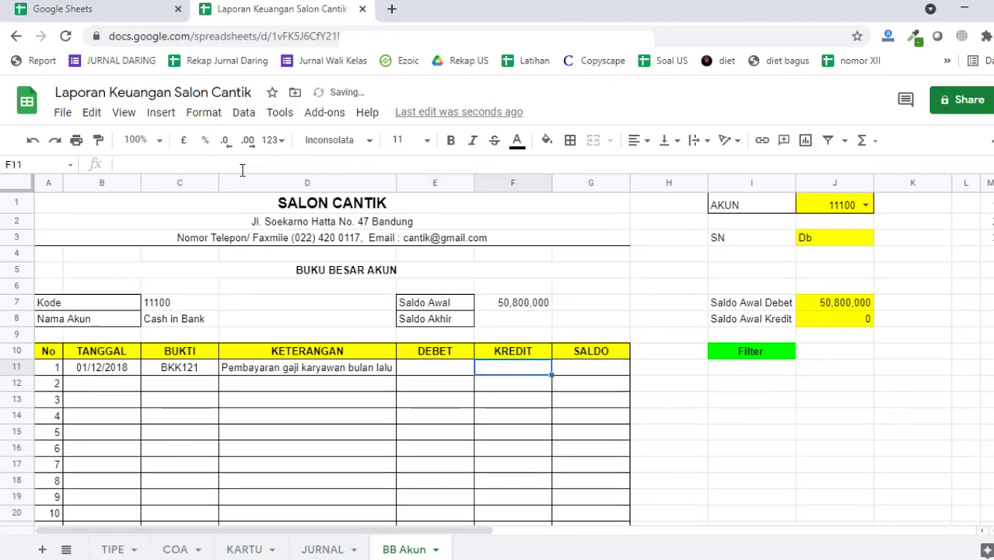
# - Paste the INDEX-MATCH formula into the first KREDIT cell F11 and change its INDEX range to JURNAL!H:H
pyautogui.hotkey('ctrl', 'v')
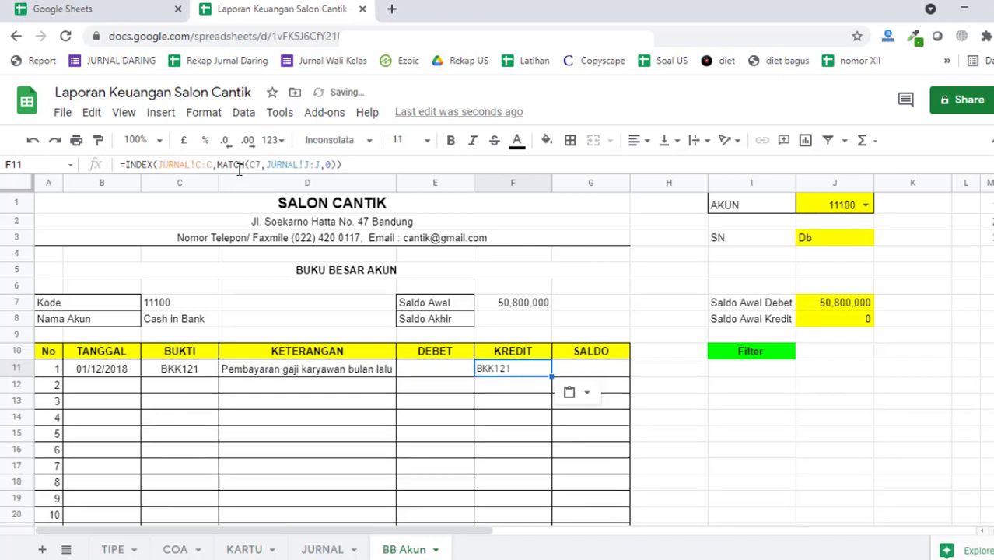
pyautogui.click(201, 163)
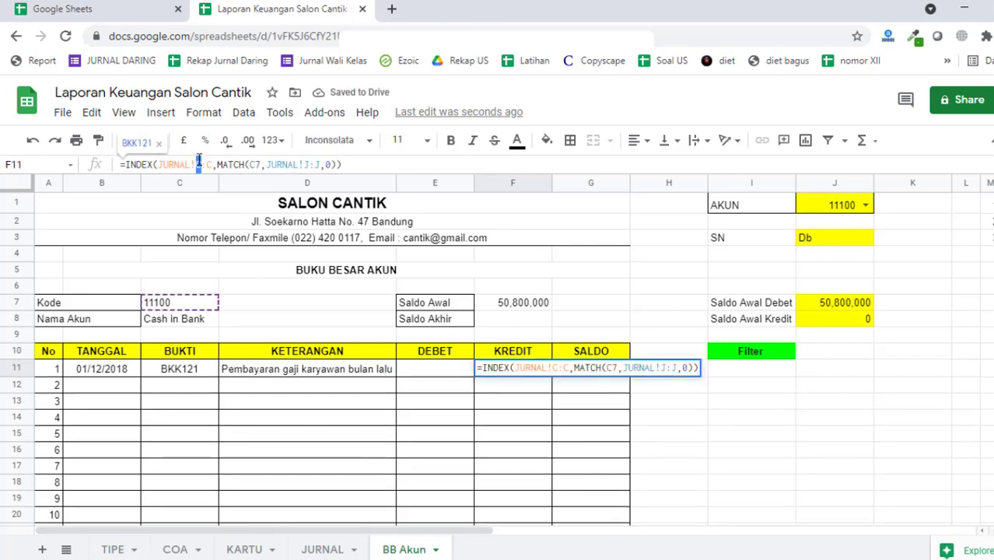
pyautogui.write('H')
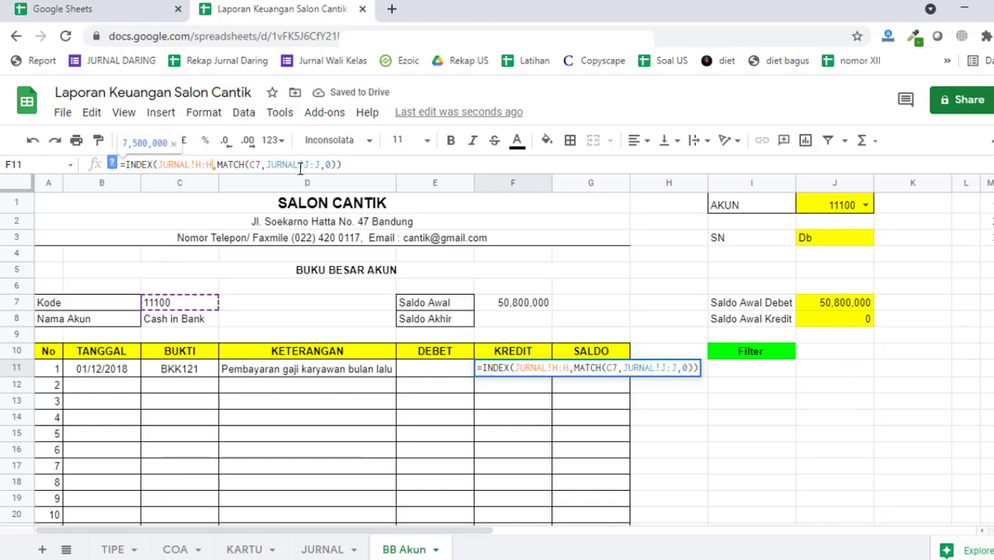
pyautogui.press('Tab')
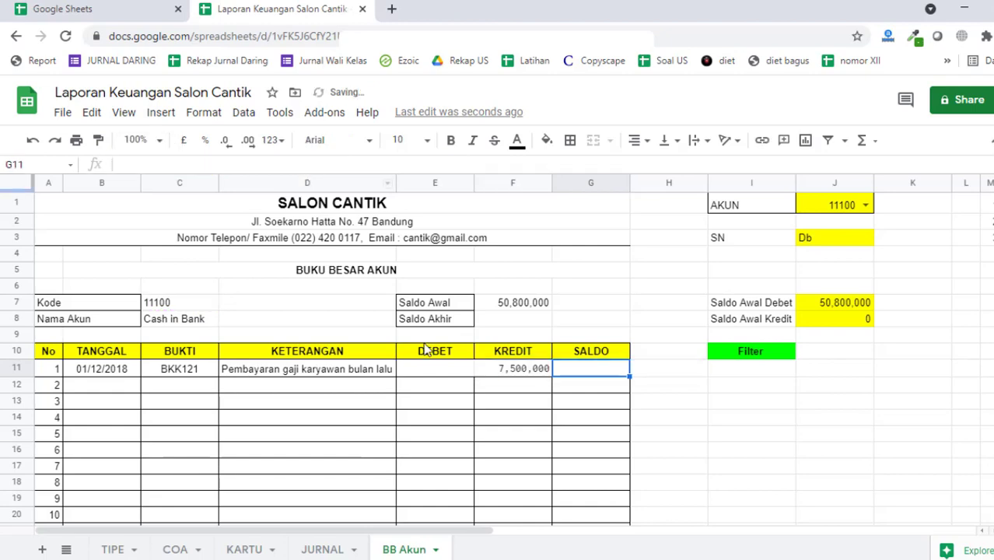
# - Apply all borders to the first KREDIT cell F11
pyautogui.click(523, 375)
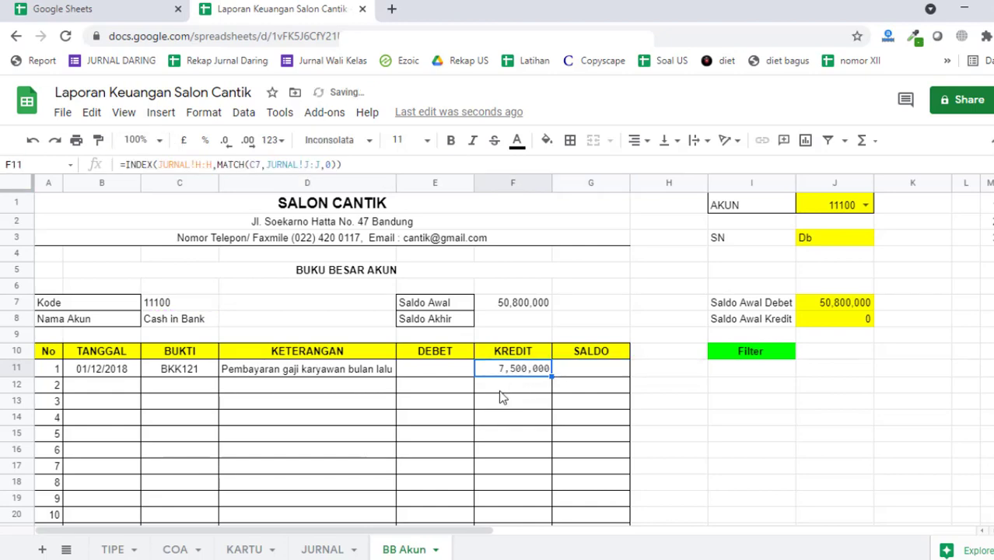
pyautogui.click(571, 141)
pyautogui.click(575, 171)
pyautogui.click(593, 451)
# - Enter the balance formula =F7+E11-F11 in the first SALDO cell G11
pyautogui.click(595, 372)
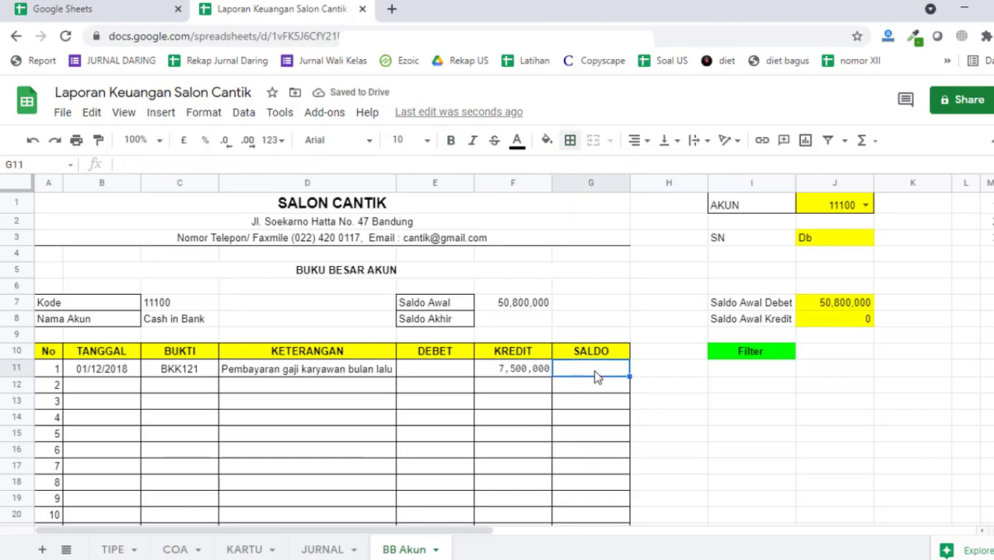
pyautogui.scroll(-1, 602, 373)
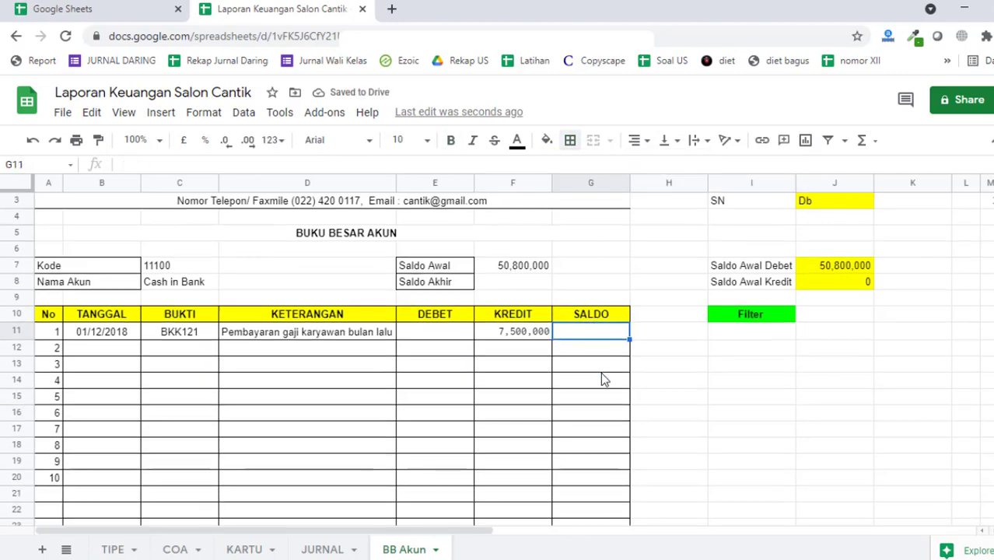
pyautogui.scroll(1, 602, 374)
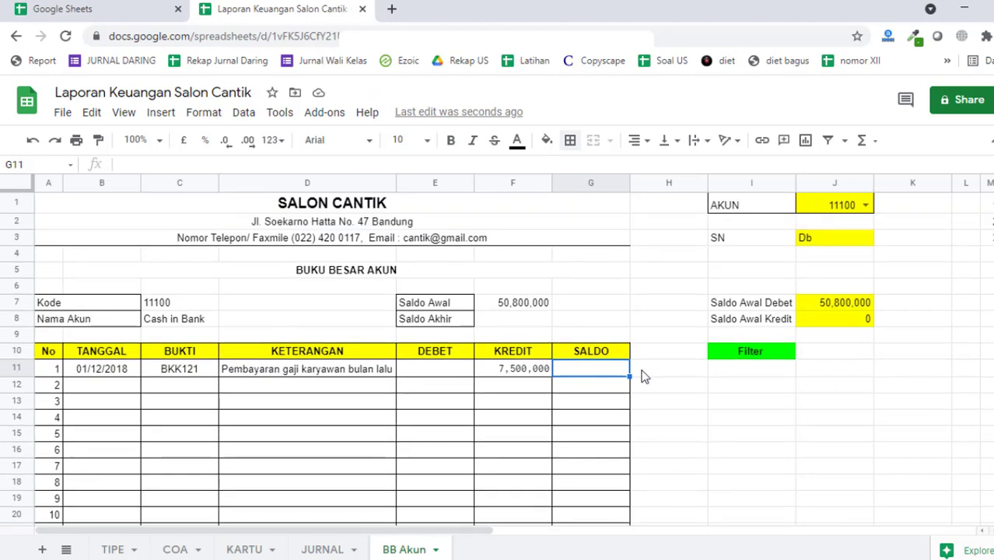
pyautogui.write('=')
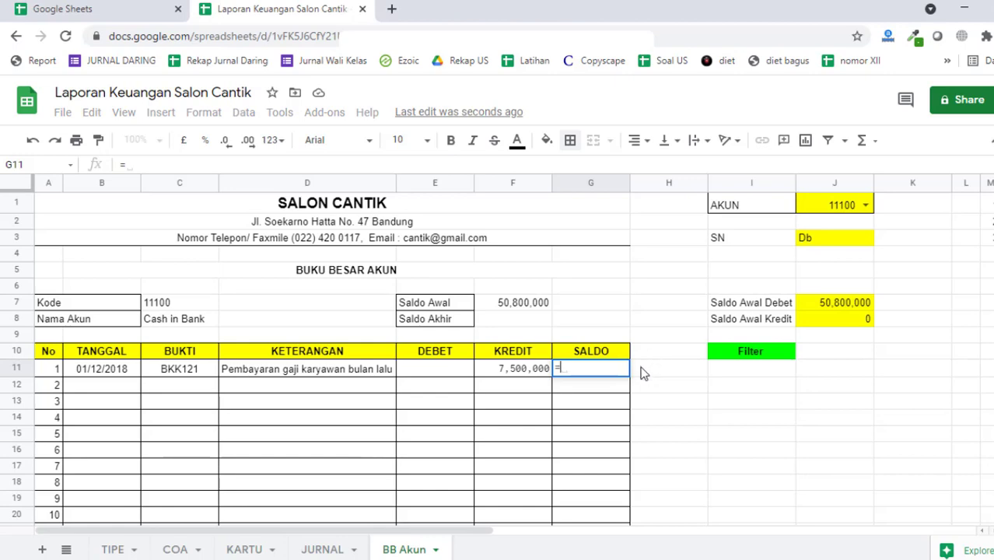
pyautogui.press('Escape')
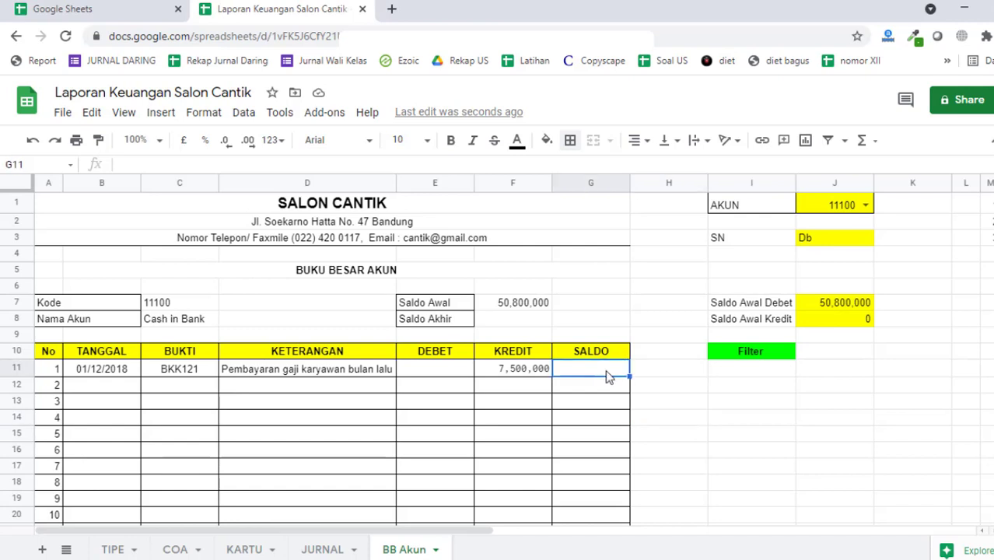
pyautogui.write('=')
pyautogui.click(534, 303)
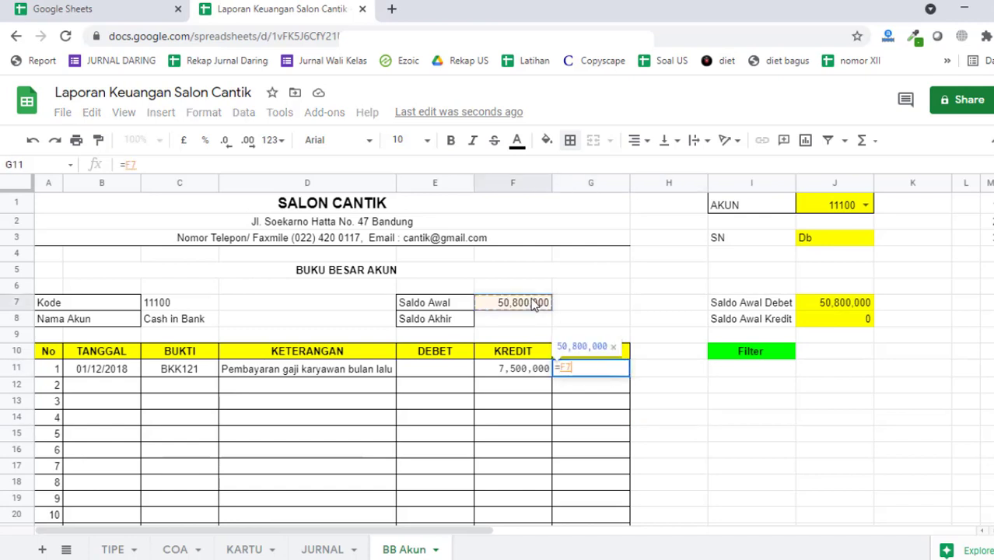
pyautogui.write('+')
pyautogui.click(442, 366)
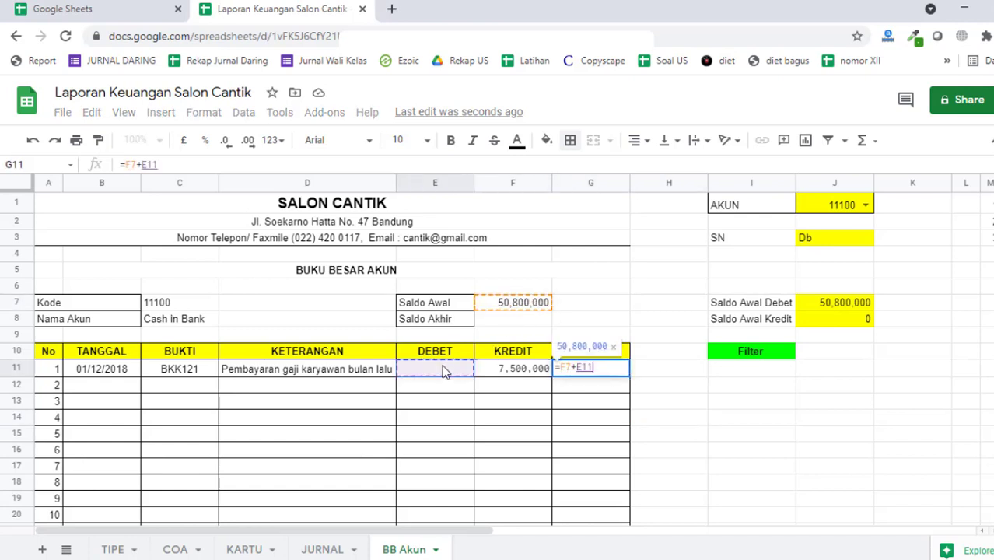
pyautogui.write('-')
pyautogui.click(504, 372)
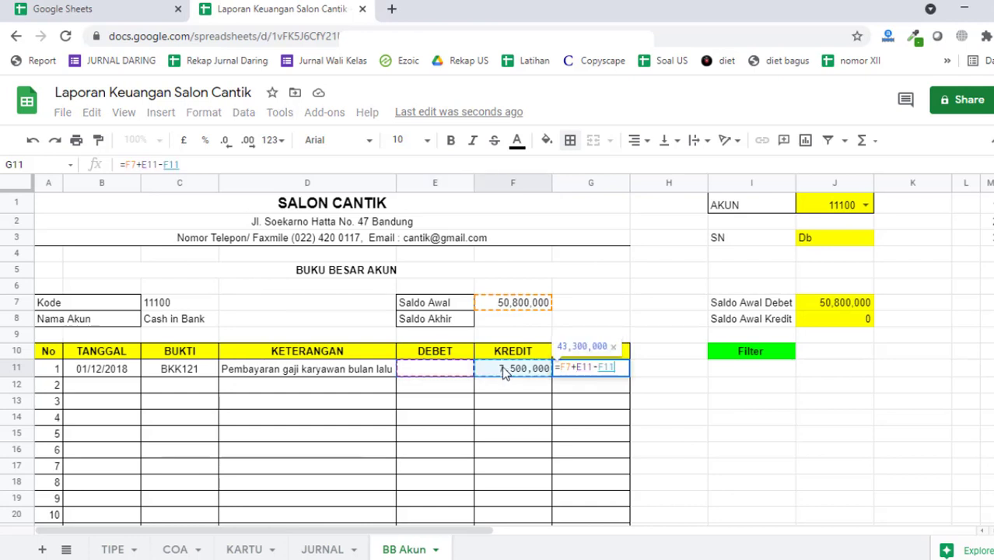
pyautogui.press('Return')
# - Review the cells used by the SALDO formula, and move that formula from G11 to the adjacent empty cell H11
pyautogui.click(566, 373)
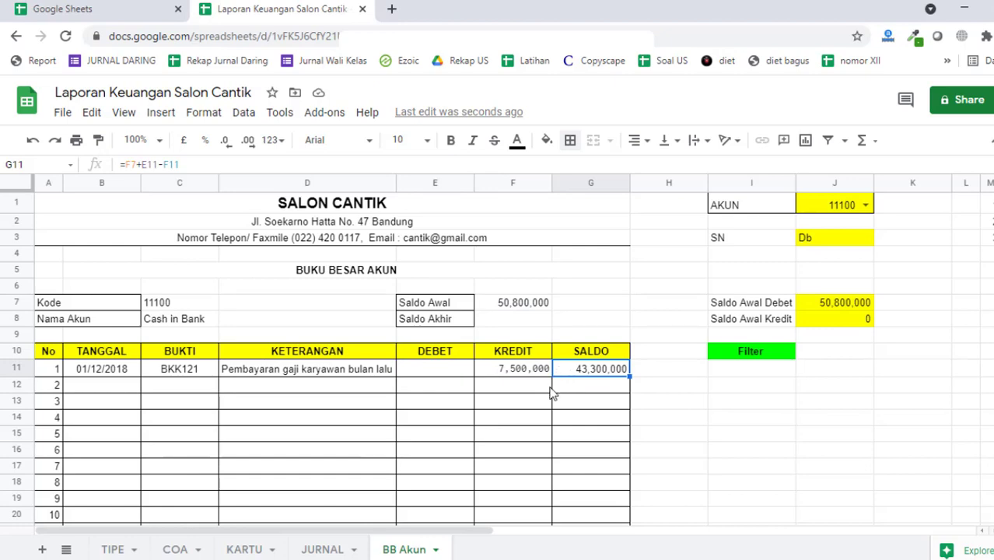
pyautogui.click(510, 300)
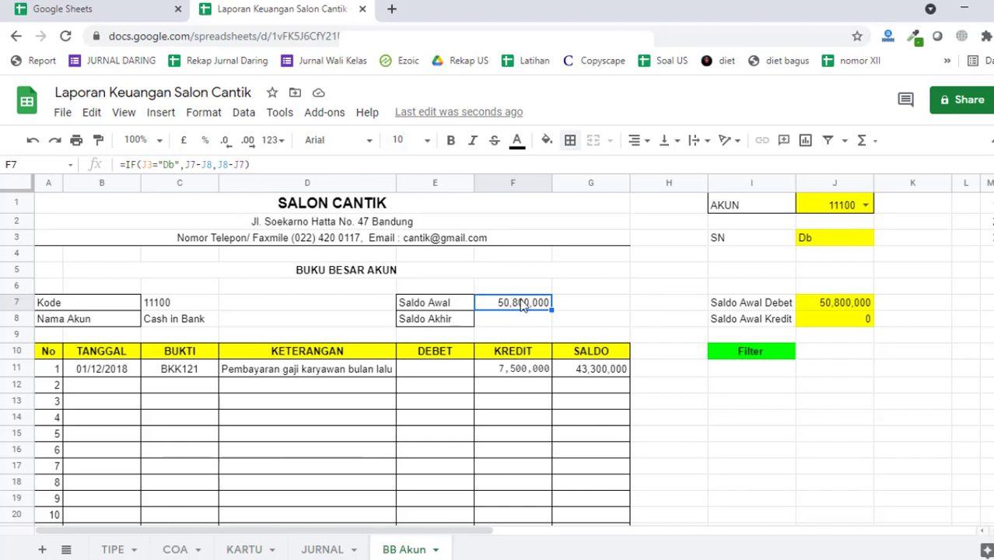
pyautogui.click(519, 372)
pyautogui.click(450, 378)
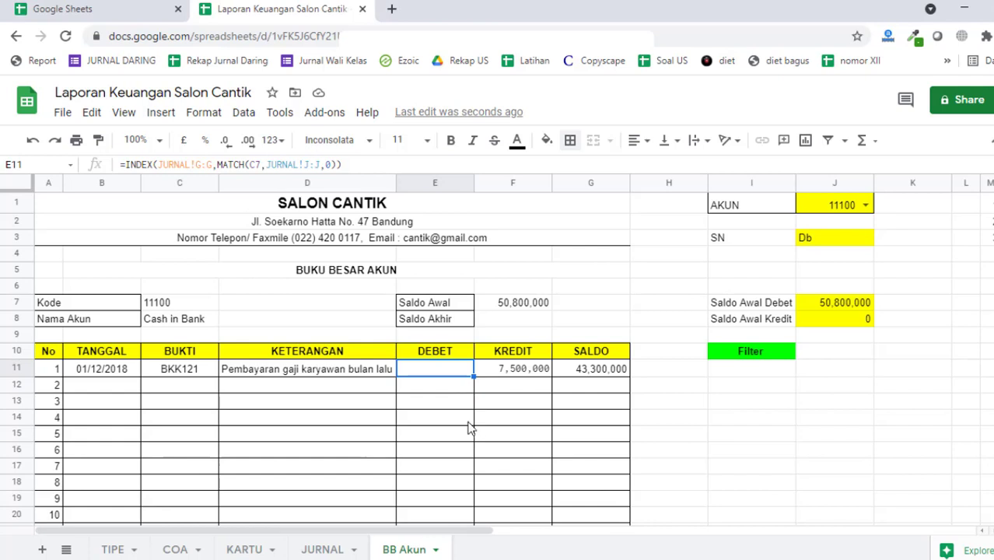
pyautogui.click(613, 372)
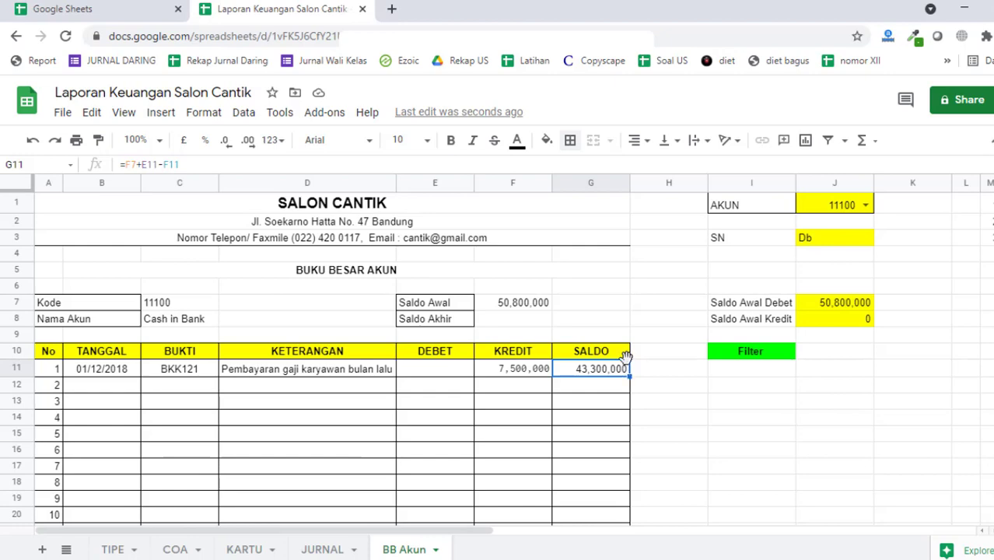
pyautogui.moveTo(629, 368); pyautogui.dragTo(667, 371)
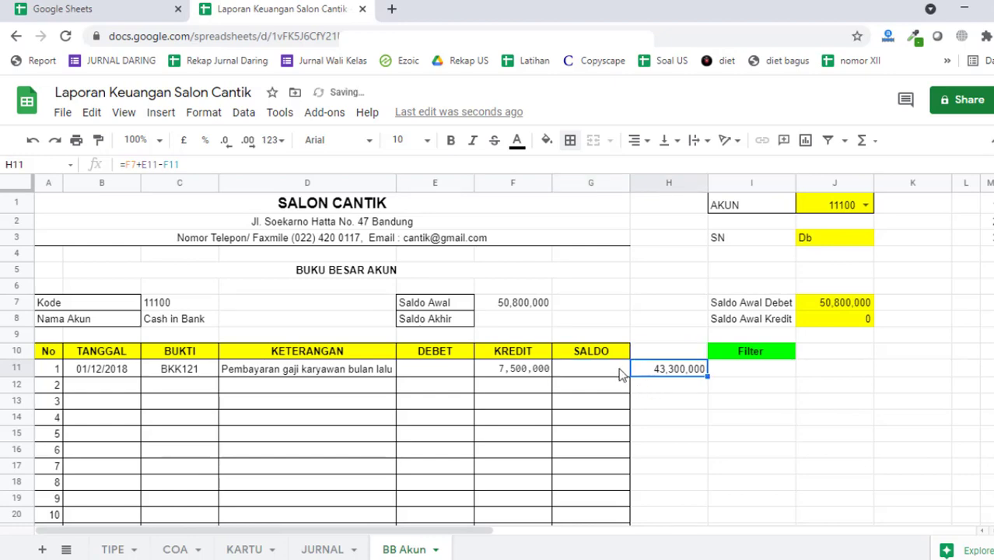
# - Begin an IF formula in the first SALDO cell G11 with condition J3="Db" and true result F7+E11-F11
pyautogui.write('=')
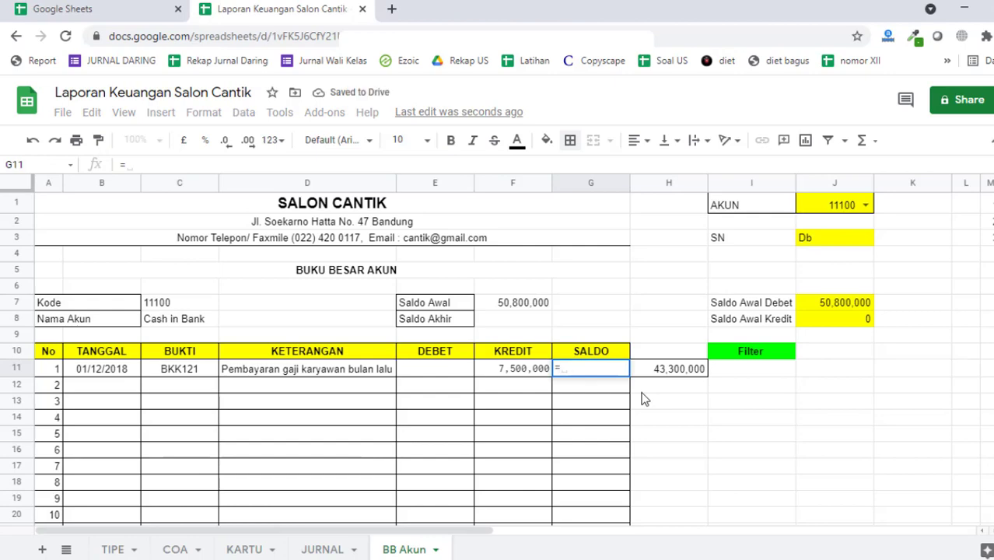
pyautogui.write('IF(')
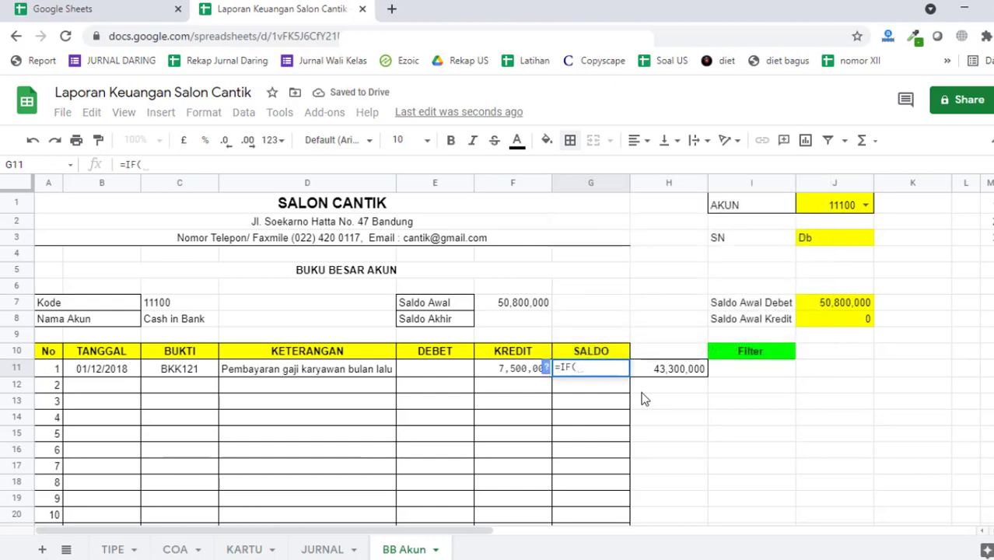
pyautogui.click(851, 239)
pyautogui.write('=')
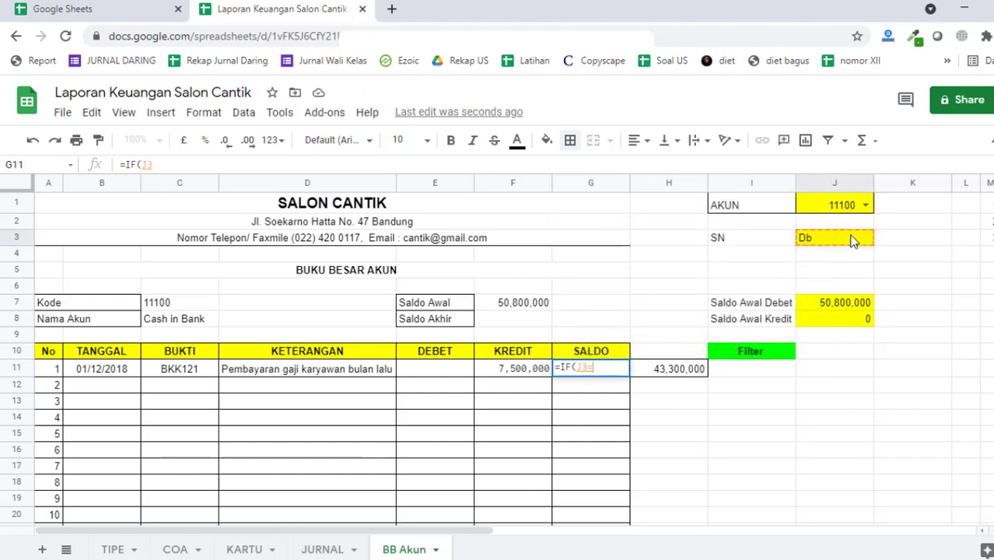
pyautogui.write('"Db"')
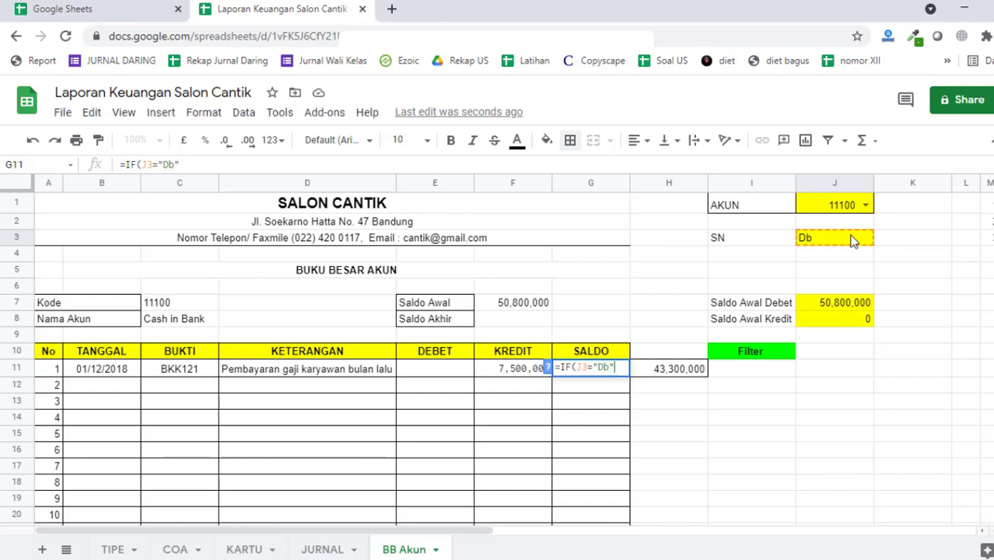
pyautogui.write(',')
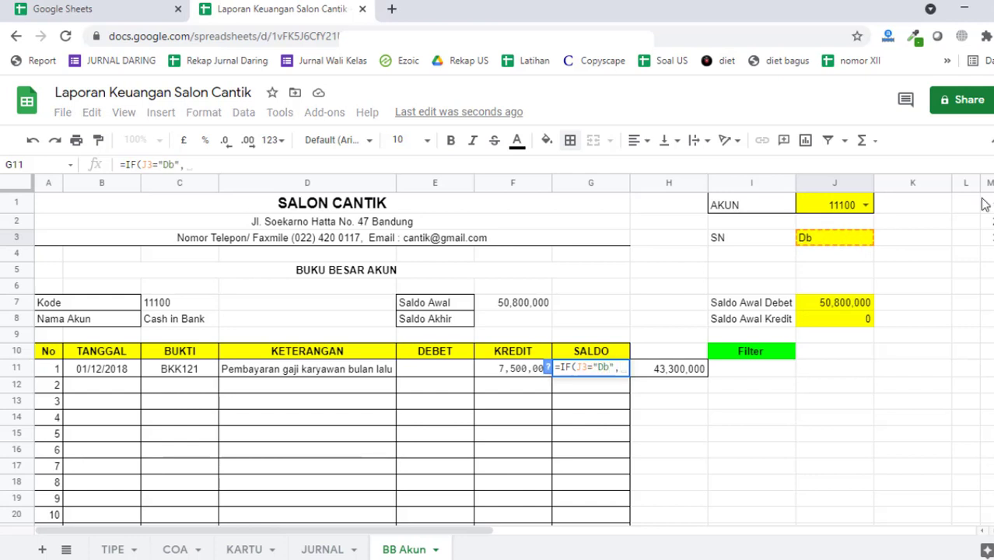
pyautogui.click(534, 305)
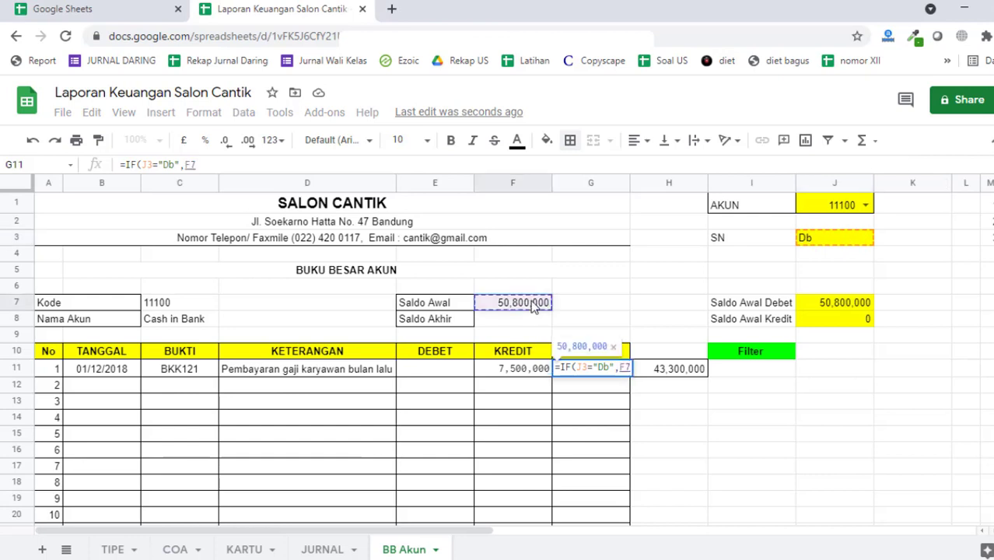
pyautogui.write('+')
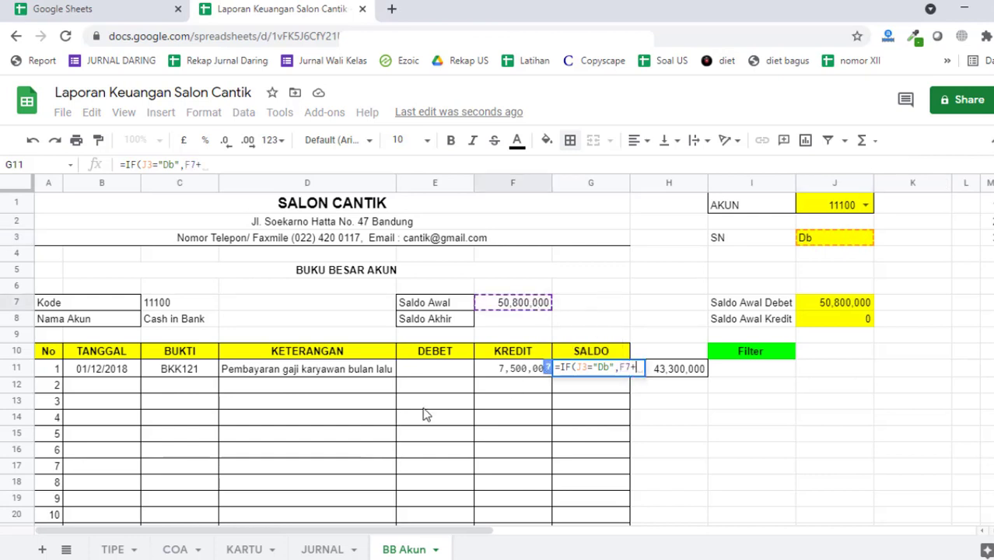
pyautogui.click(436, 372)
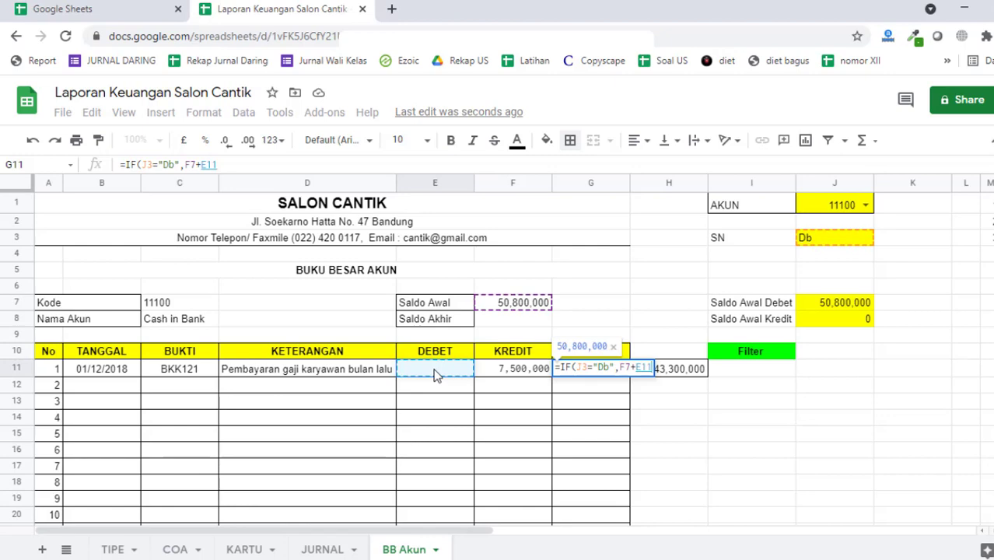
pyautogui.write('-')
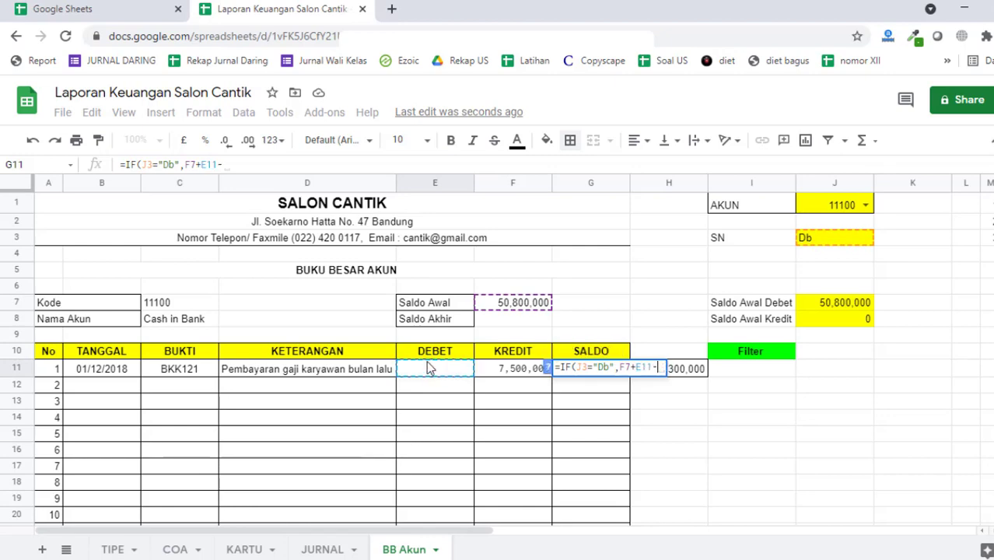
pyautogui.click(496, 376)
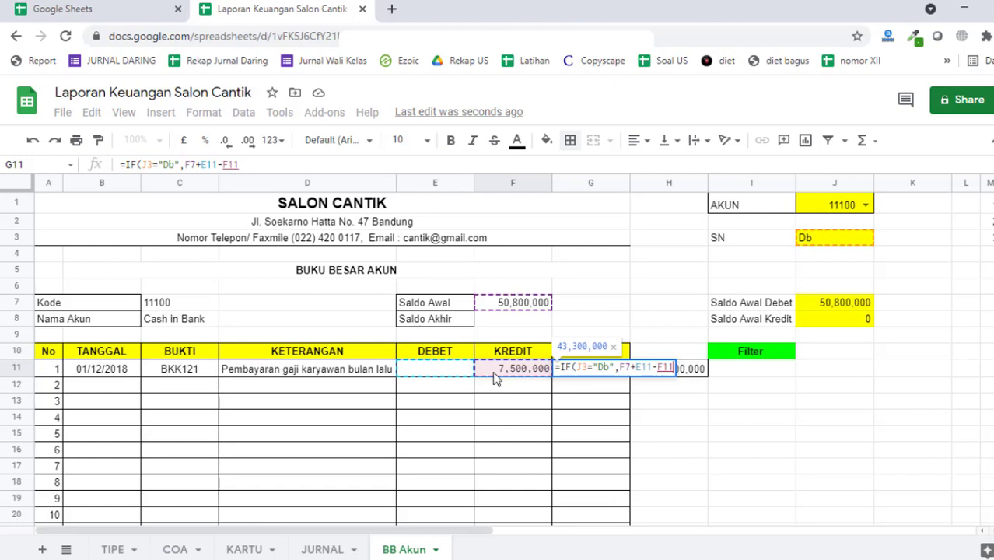
pyautogui.write(',')
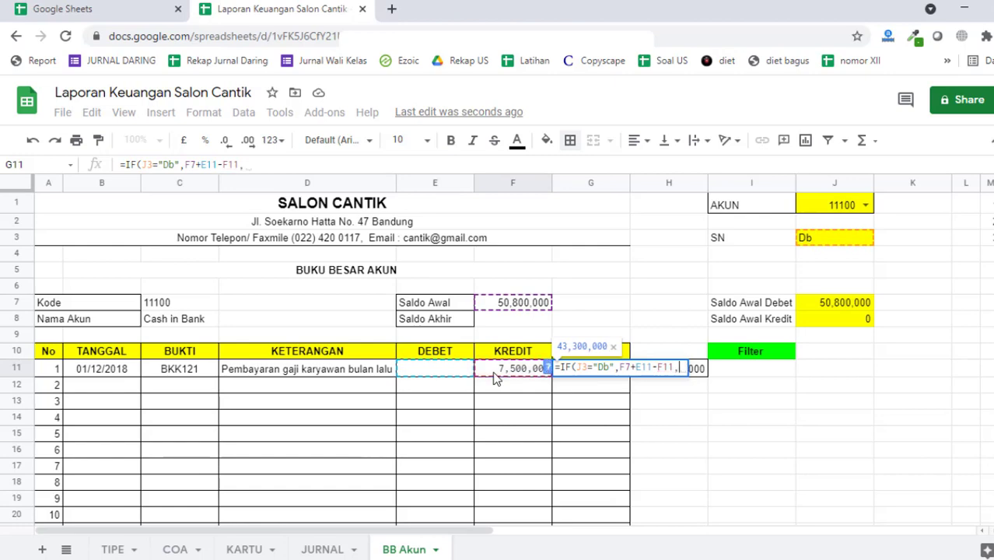
# - Complete the IF formula in G11 with F7+F11-E11 as the result for accounts whose normal balance is not Db
pyautogui.click(501, 311)
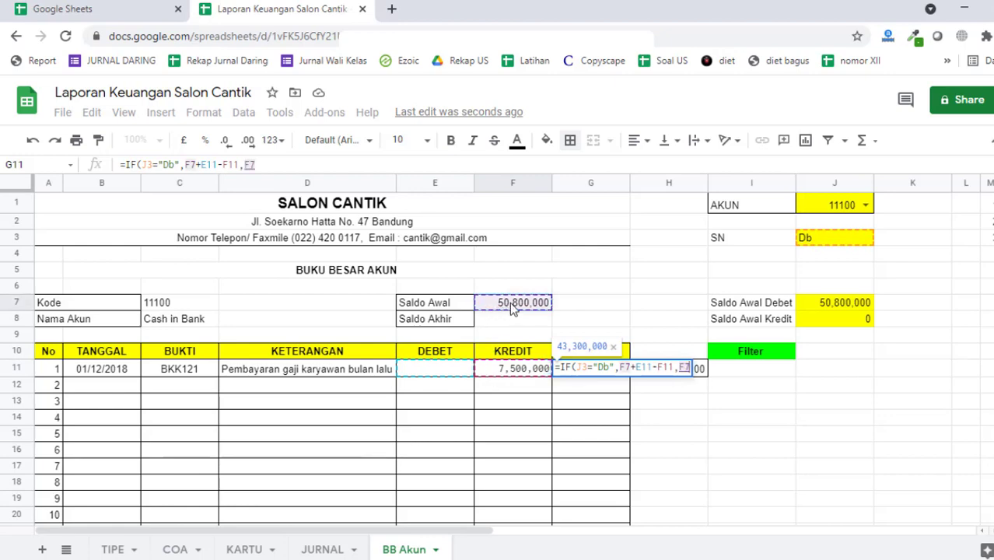
pyautogui.write('+')
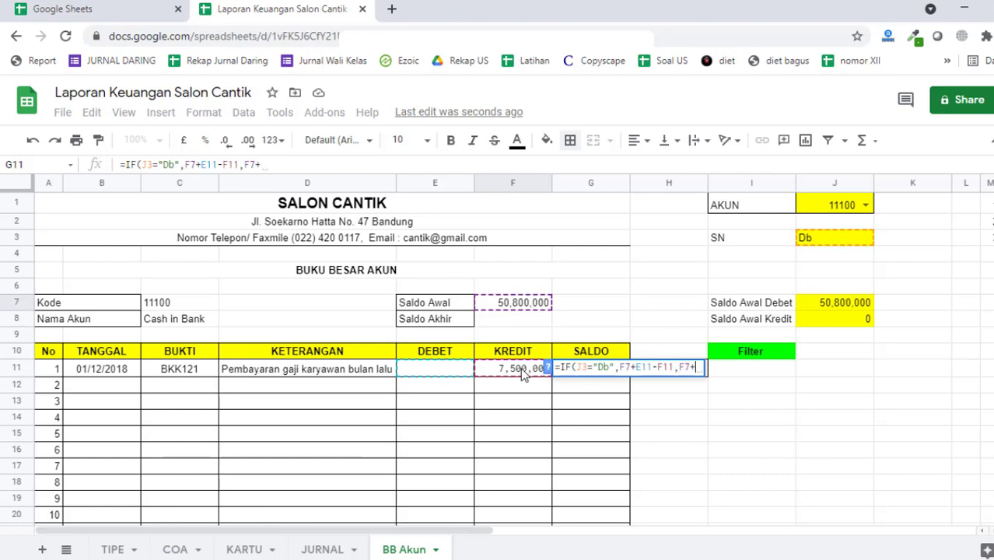
pyautogui.click(524, 373)
pyautogui.write('-')
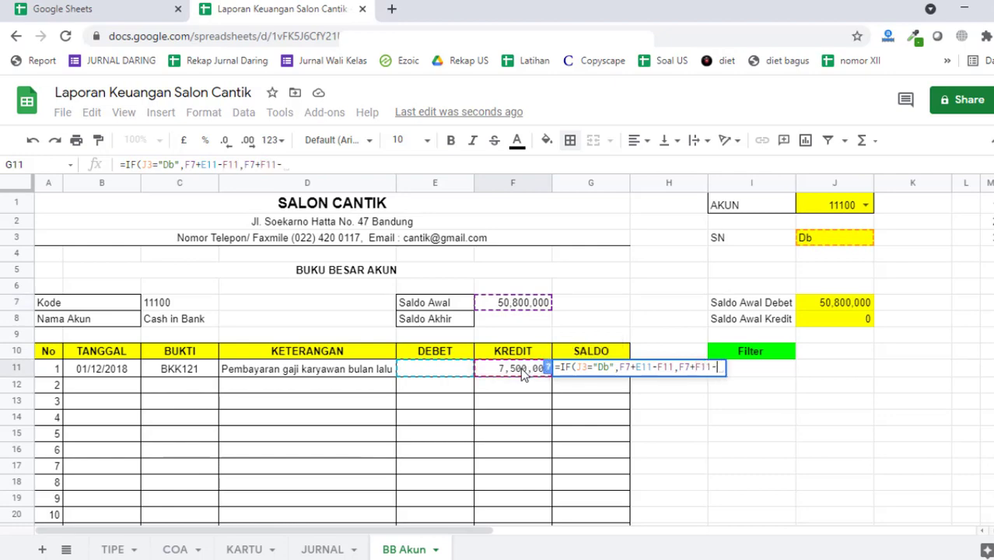
pyautogui.click(401, 372)
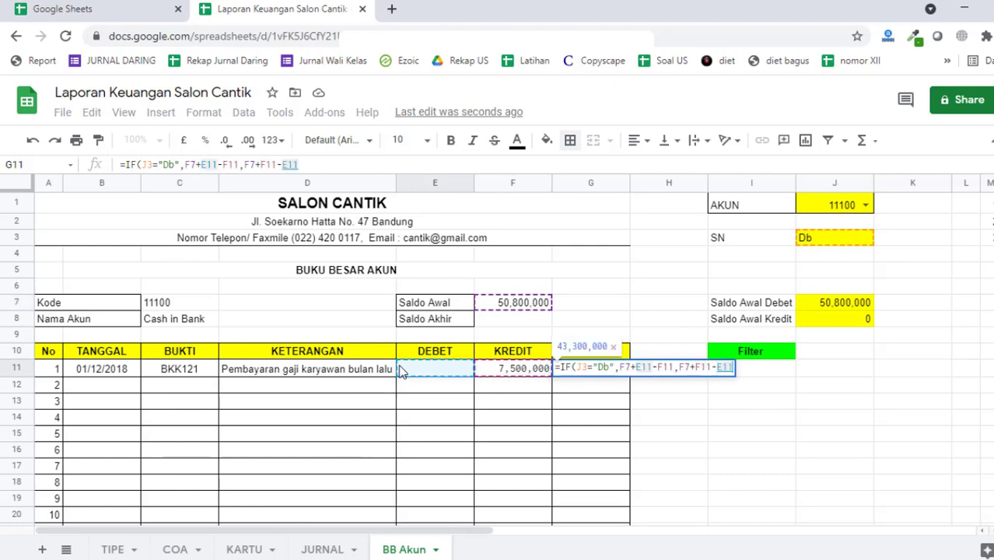
pyautogui.press('Return')
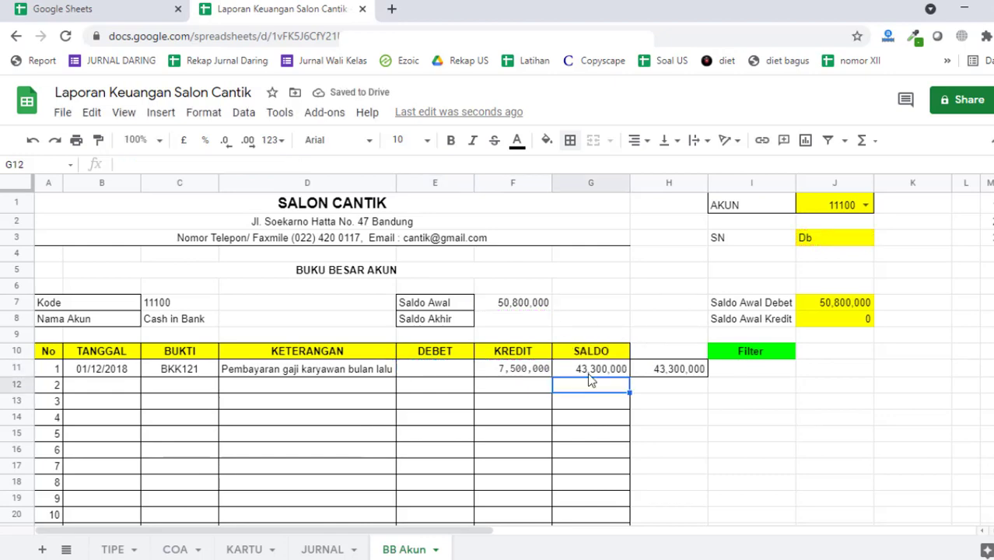
# - Compare the formulas in G11 and H11, and check the accounts' normal balances in the TIPE and COA sheets
pyautogui.click(593, 371)
pyautogui.click(669, 370)
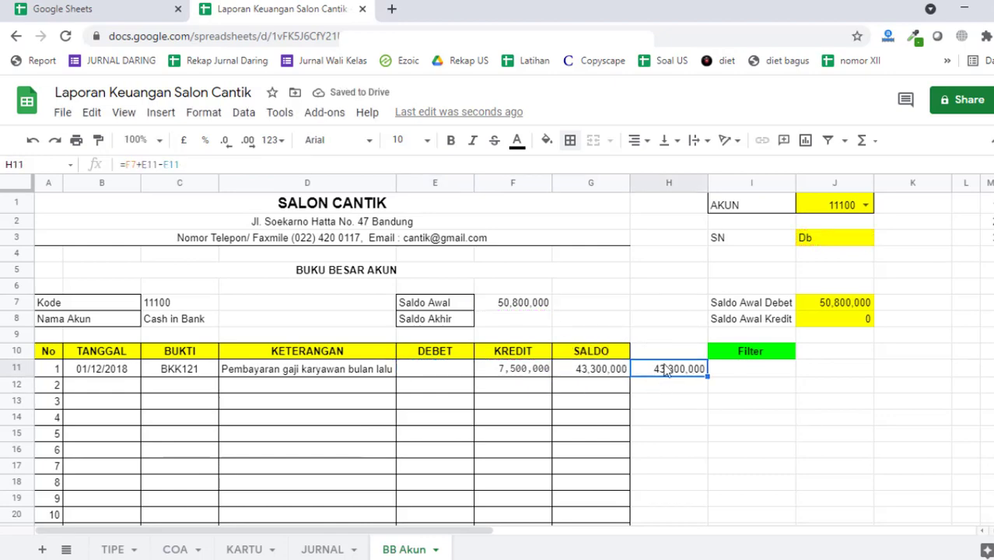
pyautogui.click(603, 379)
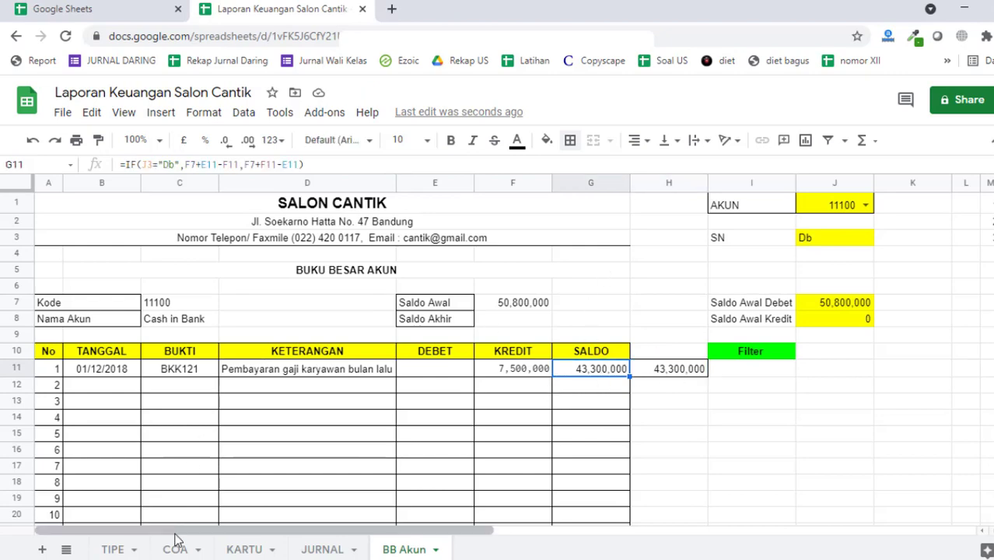
pyautogui.click(124, 547)
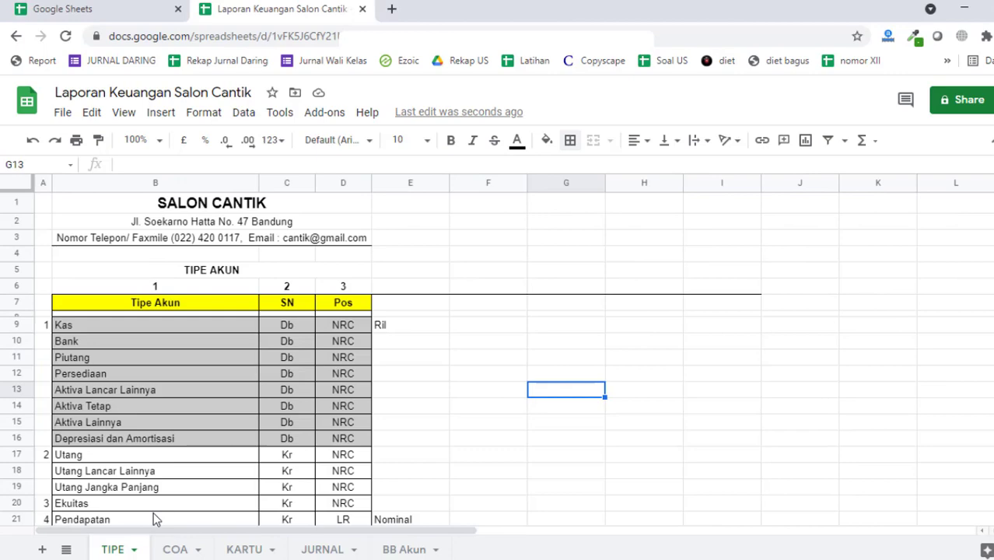
pyautogui.click(176, 549)
pyautogui.scroll(-2, 509, 380)
pyautogui.scroll(-2, 514, 395)
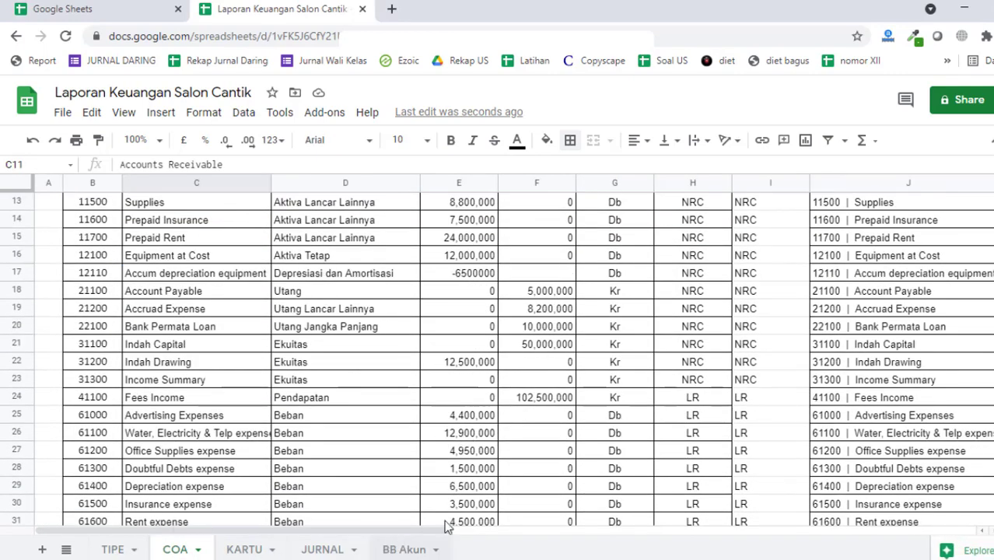
# - On the BB Akun sheet, set the AKUN selection in J1 to account 21100
pyautogui.click(391, 549)
pyautogui.click(867, 201)
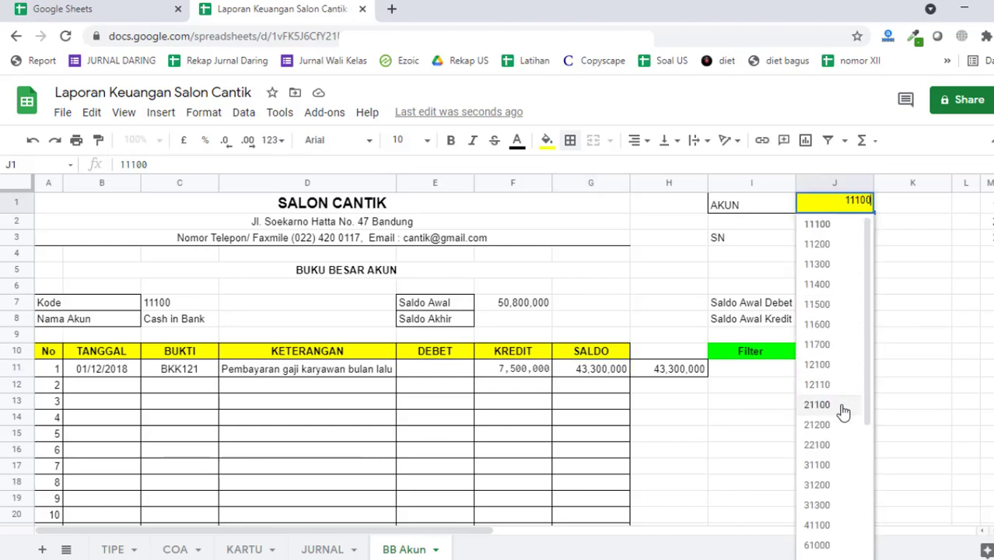
pyautogui.click(844, 405)
pyautogui.click(844, 403)
# - Compare the balance formula in H11 with the F7 and G11 values, and clear the extra formula from H11
pyautogui.click(673, 372)
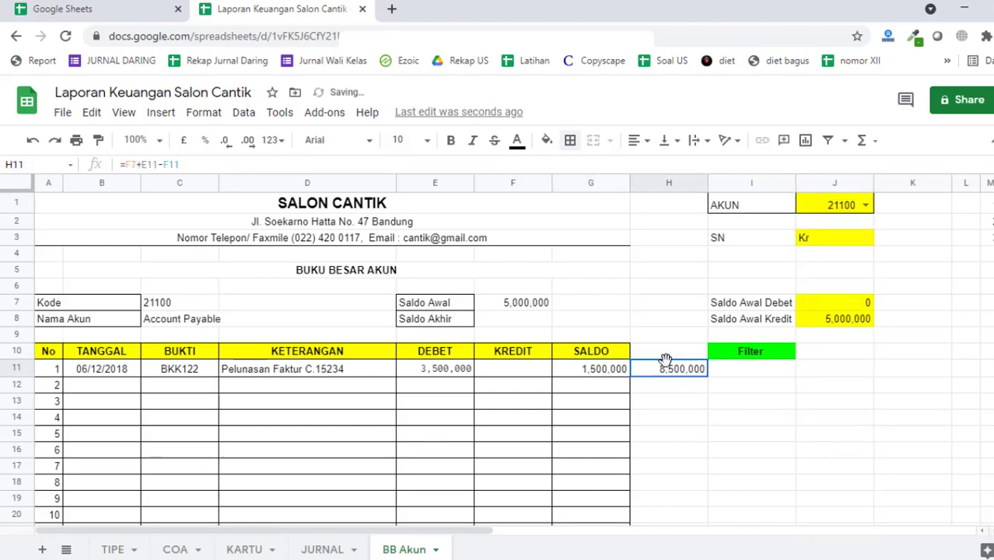
pyautogui.click(660, 391)
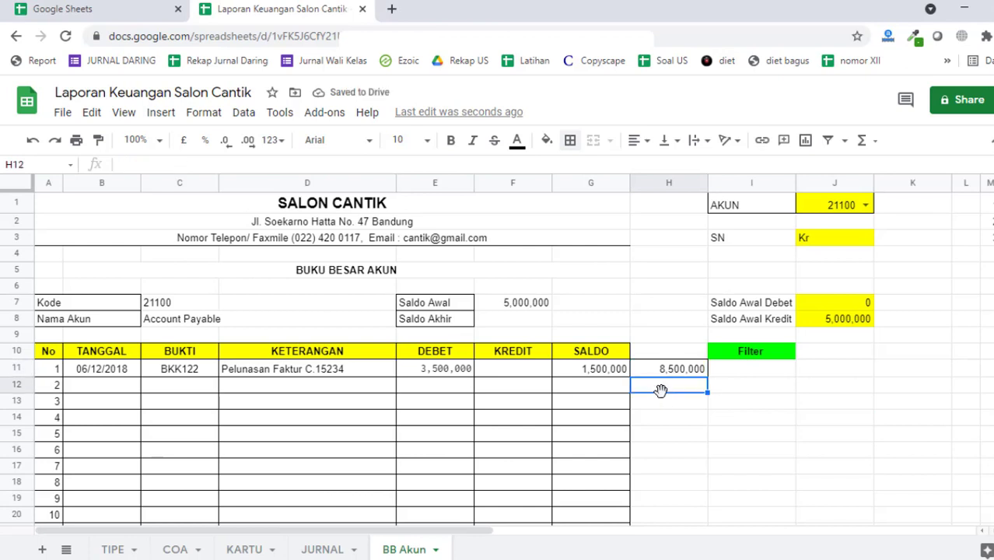
pyautogui.click(662, 370)
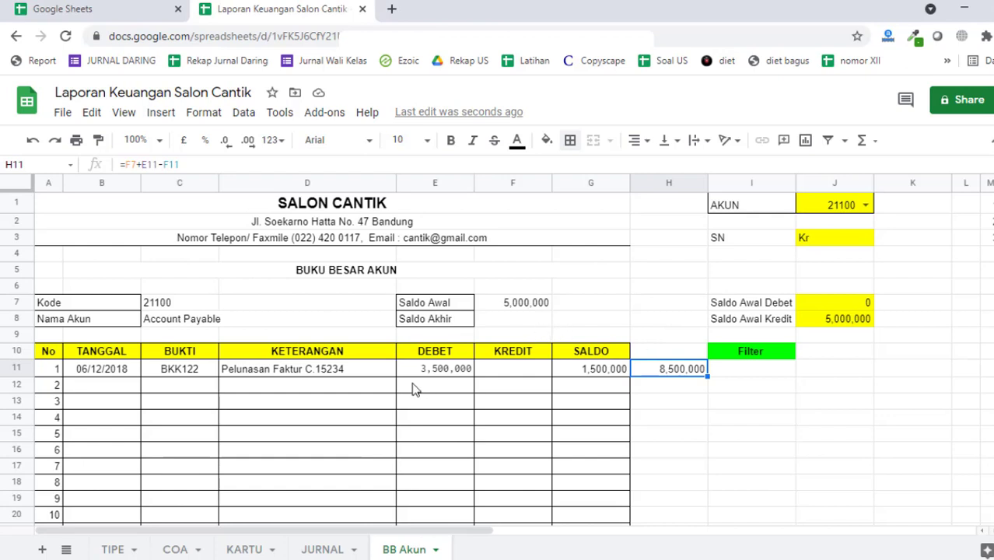
pyautogui.click(539, 308)
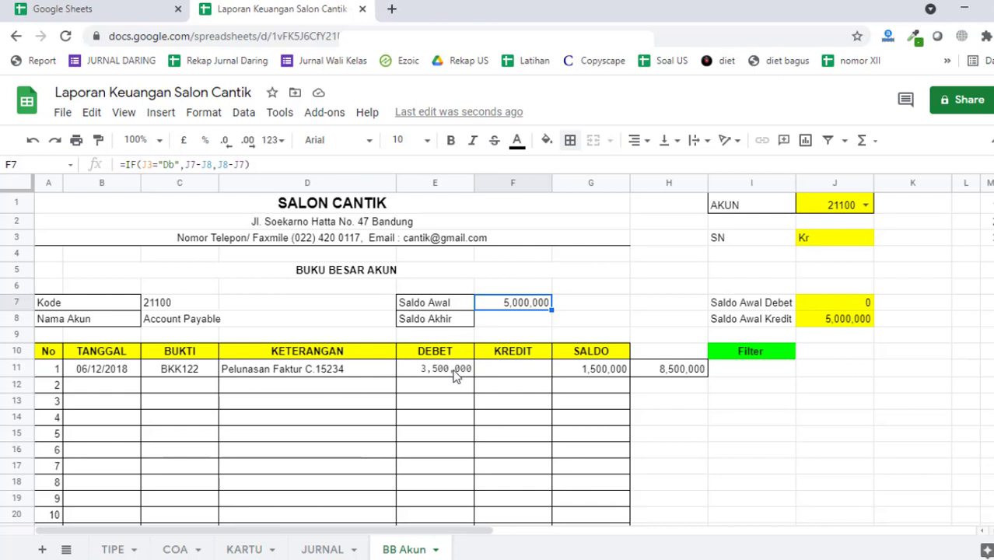
pyautogui.click(595, 374)
pyautogui.click(647, 374)
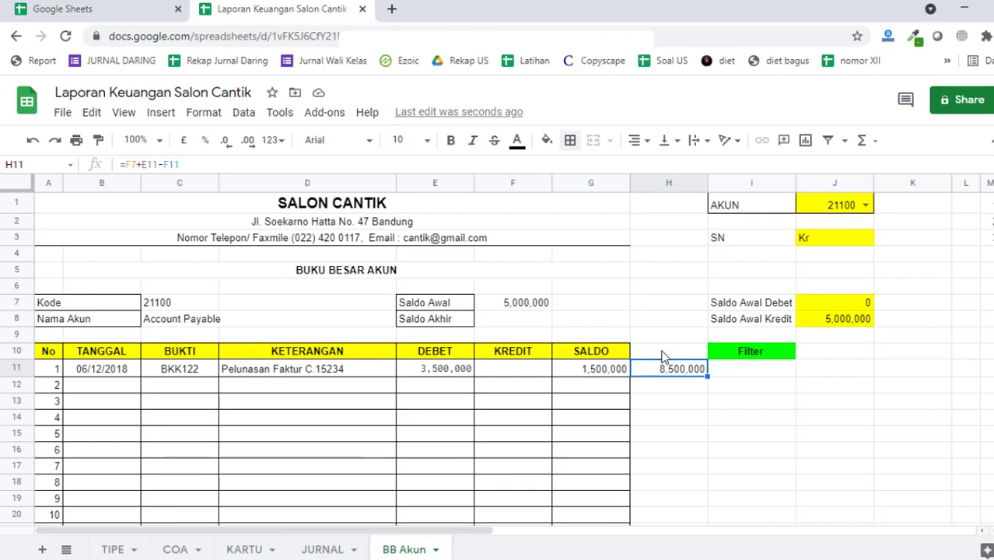
pyautogui.press('Delete')
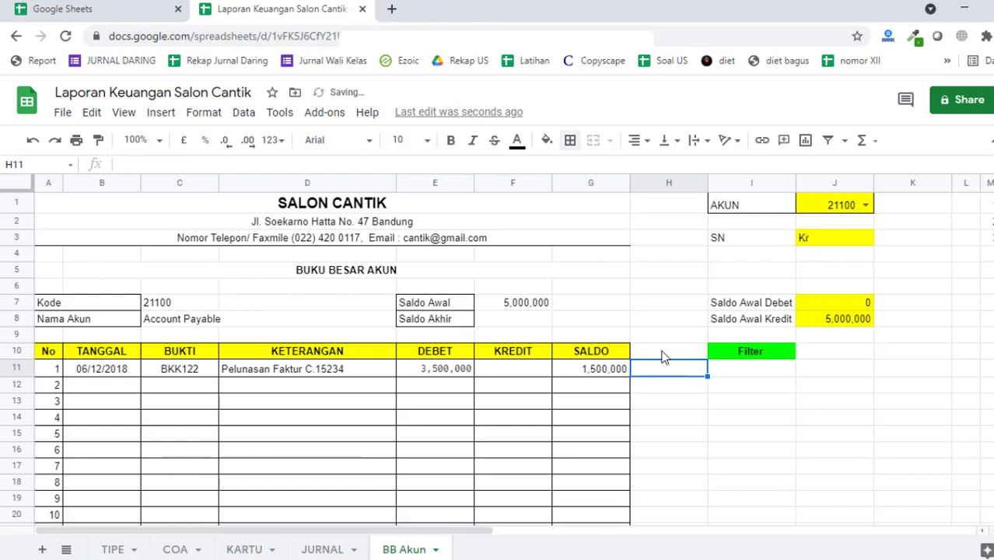
# - Fill the ledger row formulas in B11:F11 down through row 18 and check the result in B12
pyautogui.click(351, 417)
pyautogui.click(134, 372)
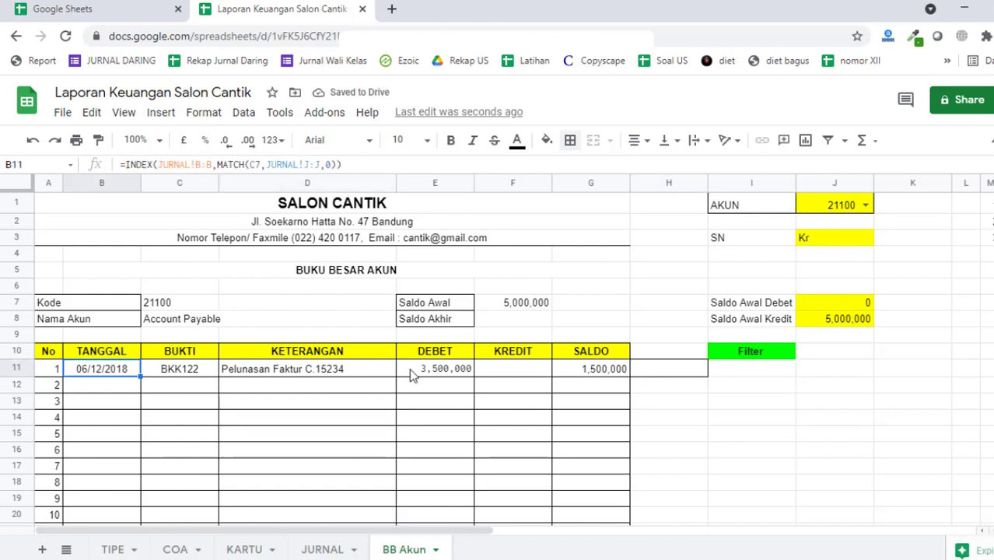
pyautogui.click(521, 374)
pyautogui.moveTo(94, 369); pyautogui.dragTo(539, 477)
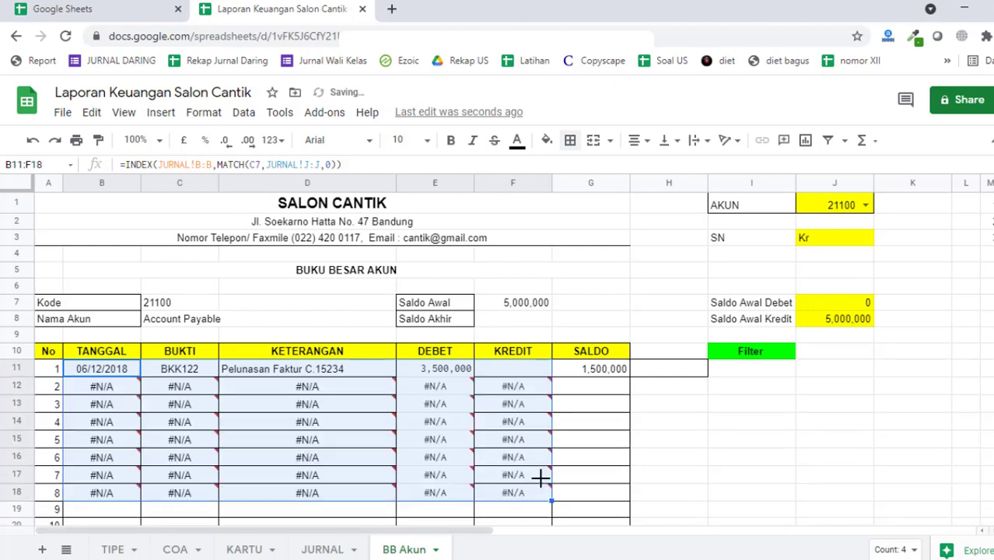
pyautogui.click(118, 390)
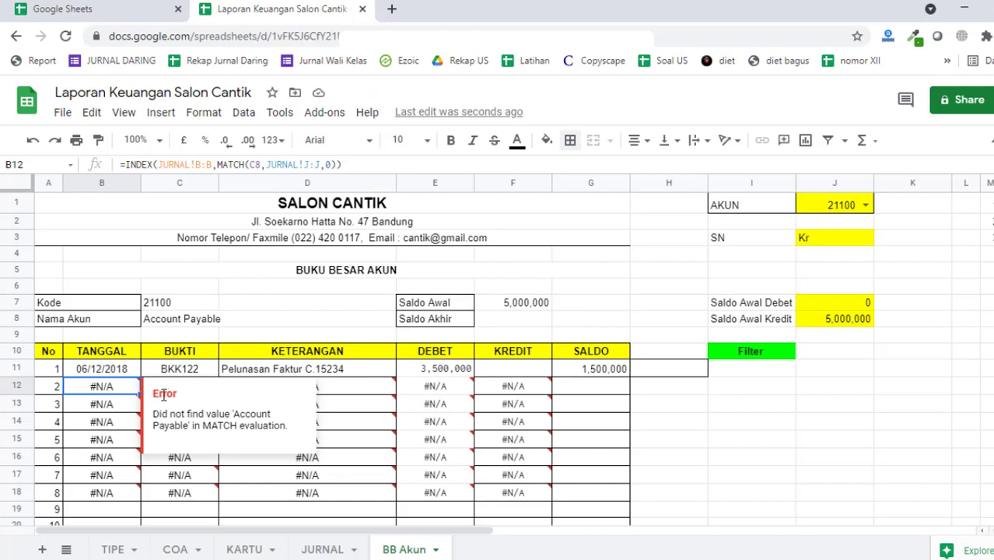
# - Wrap the B11 date formula in IFERROR with an empty string as the fallback: =iferror(INDEX(JURNAL!B:B,MATCH(C7,JURNAL!J:J,0)),"")
pyautogui.click(122, 372)
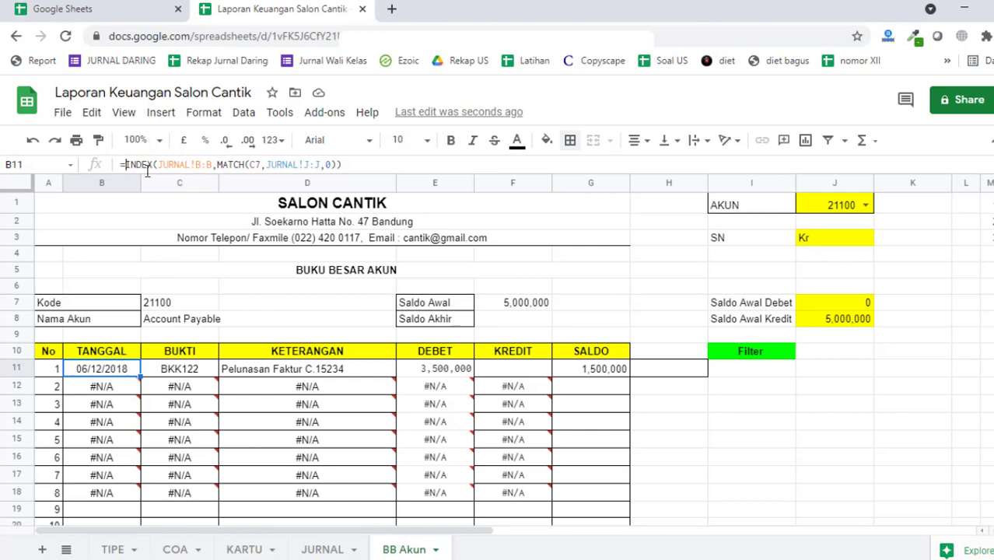
pyautogui.write('iferr')
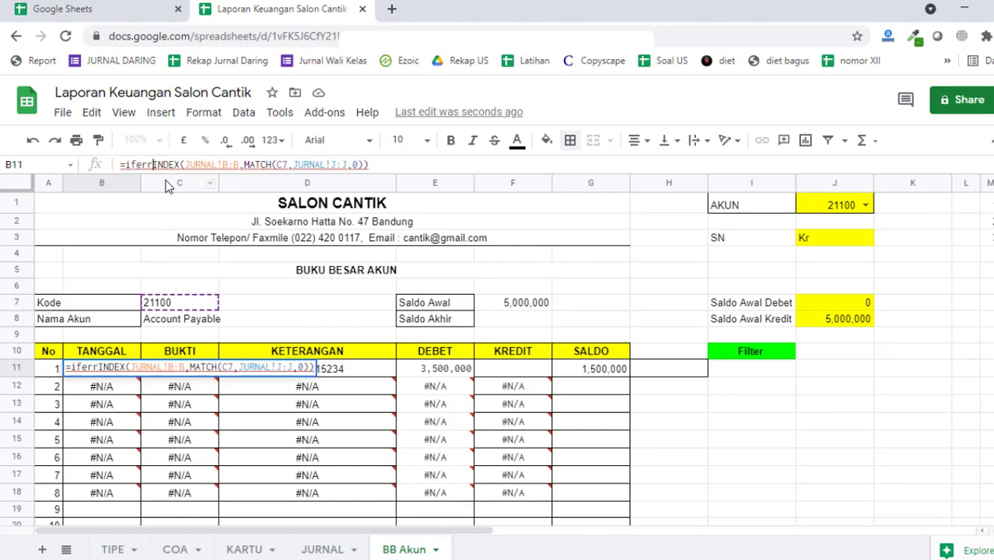
pyautogui.write('o')
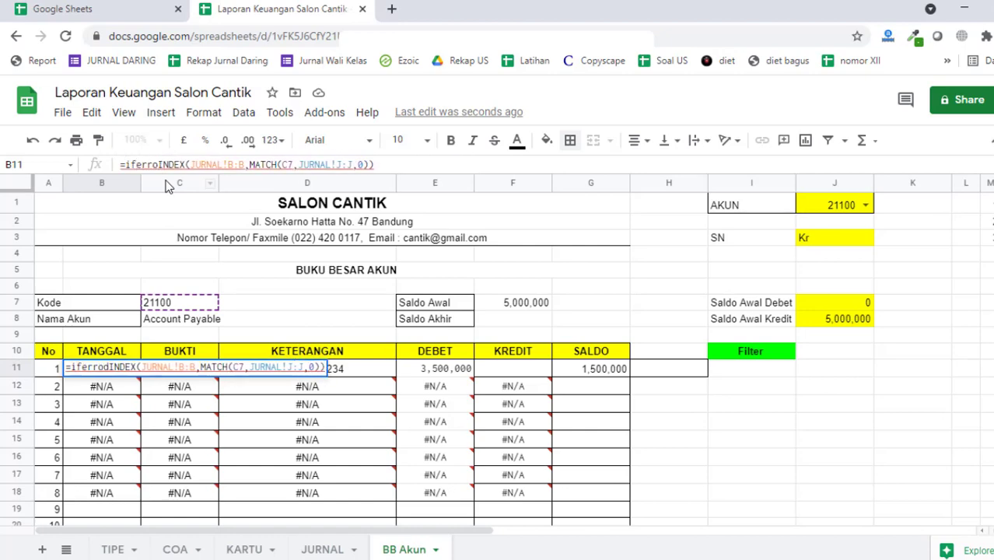
pyautogui.write('r(')
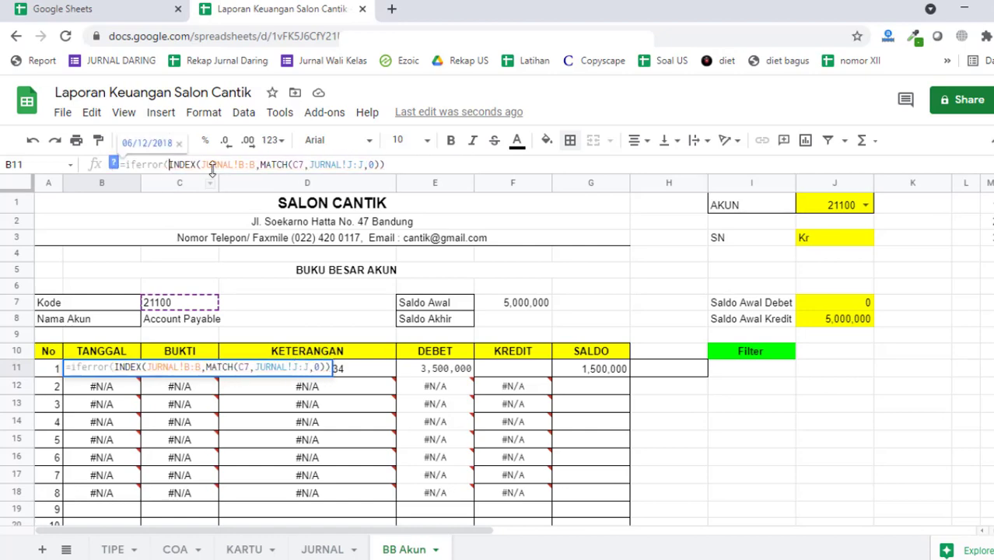
pyautogui.click(433, 162)
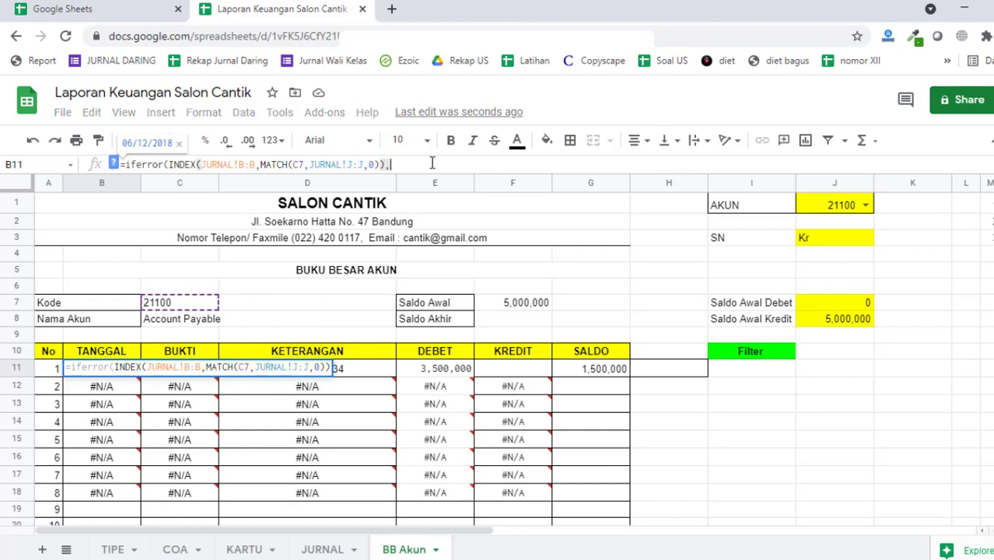
pyautogui.write(',""')
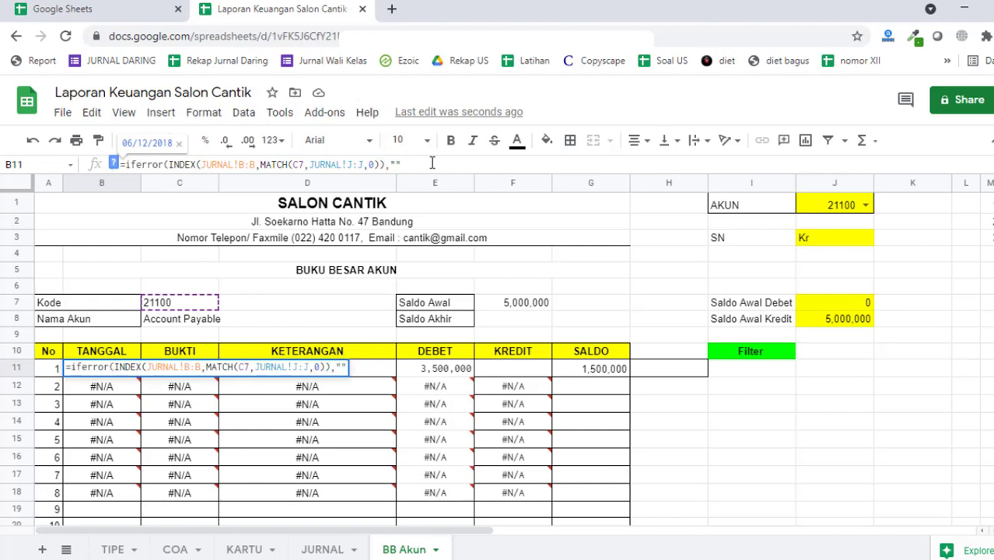
pyautogui.write(')')
pyautogui.press('Return')
pyautogui.press('Up')
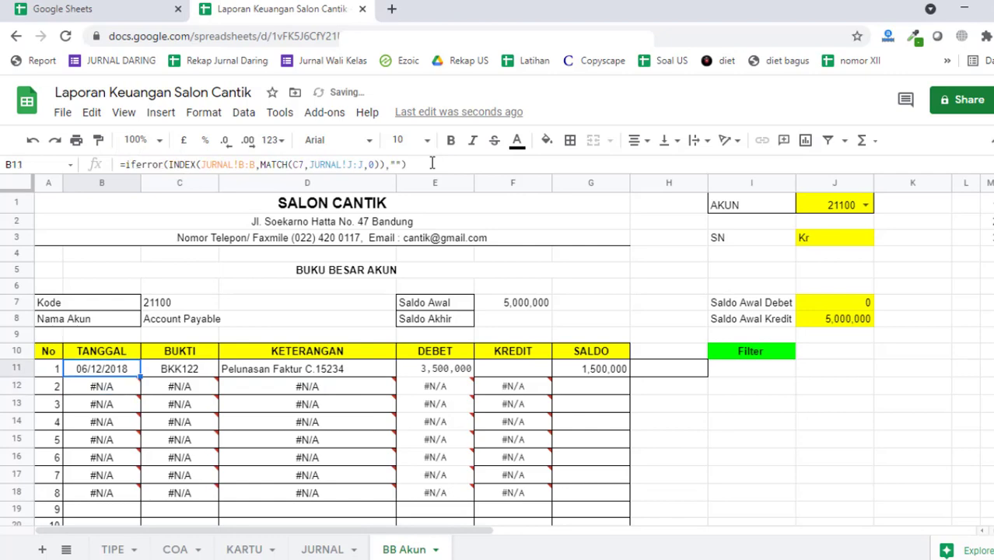
# - Fill the IFERROR date formula from B11 down the TANGGAL column to row 18
pyautogui.scroll(-2, 137, 295)
pyautogui.moveTo(142, 310); pyautogui.dragTo(143, 411)
pyautogui.click(122, 336)
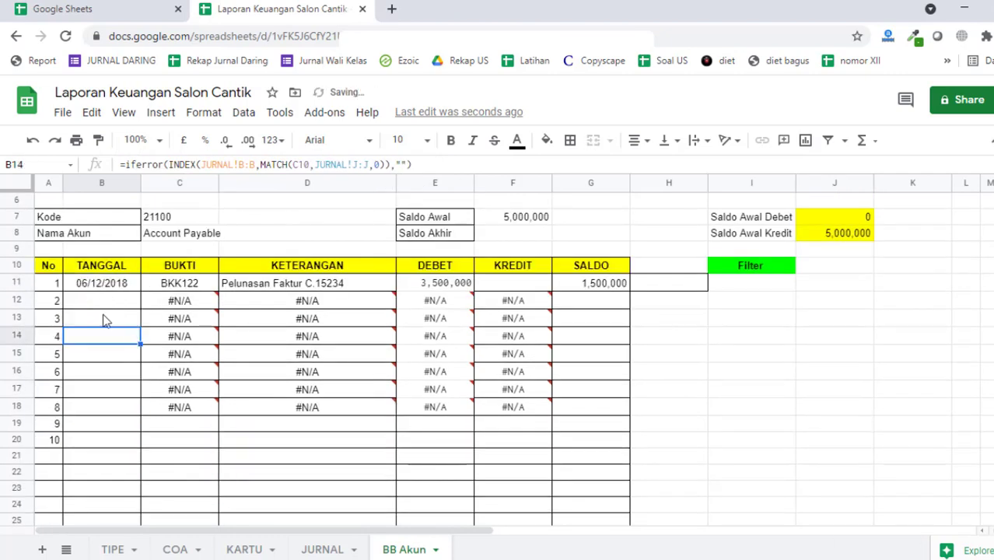
pyautogui.click(111, 285)
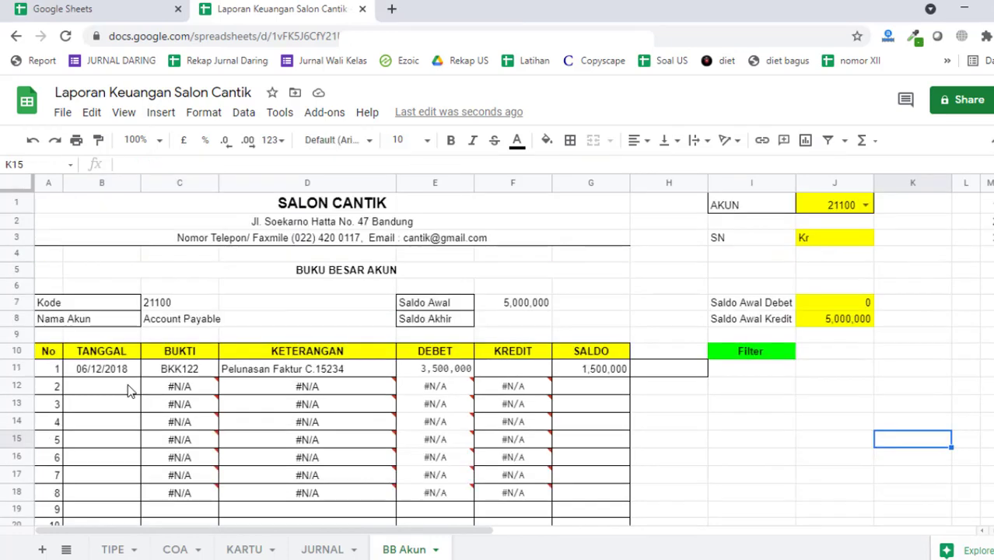
# - Make the C7 reference in the B11 formula absolute as $C$7
pyautogui.click(127, 386)
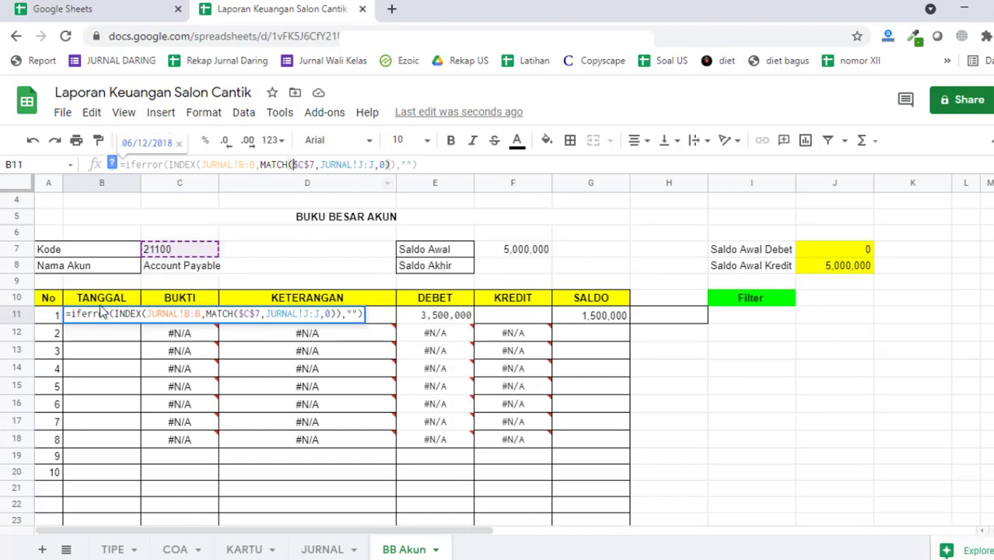
pyautogui.click(45, 322)
pyautogui.click(95, 319)
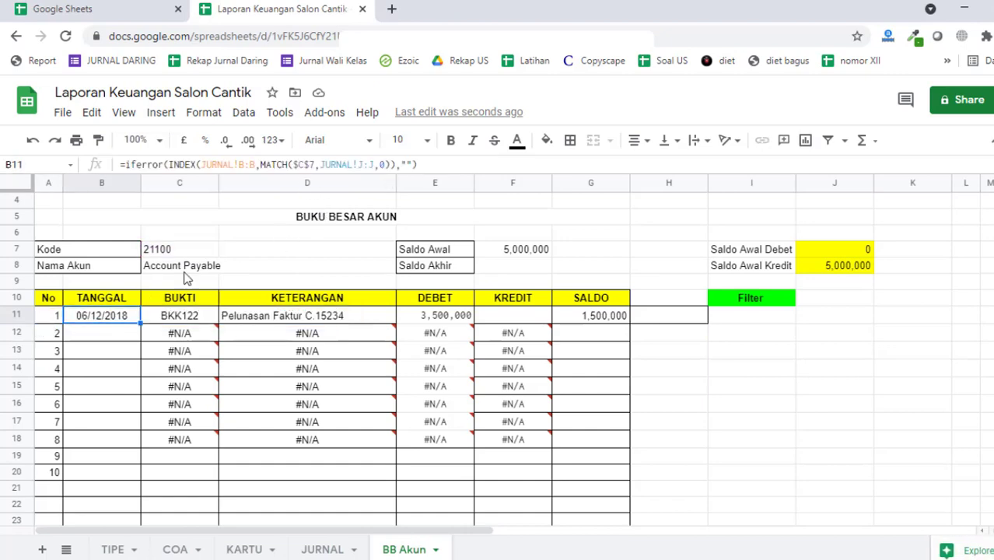
# - Replace the MATCH lookup value in the B11 formula with A11&$C$7
pyautogui.moveTo(316, 164); pyautogui.dragTo(299, 165)
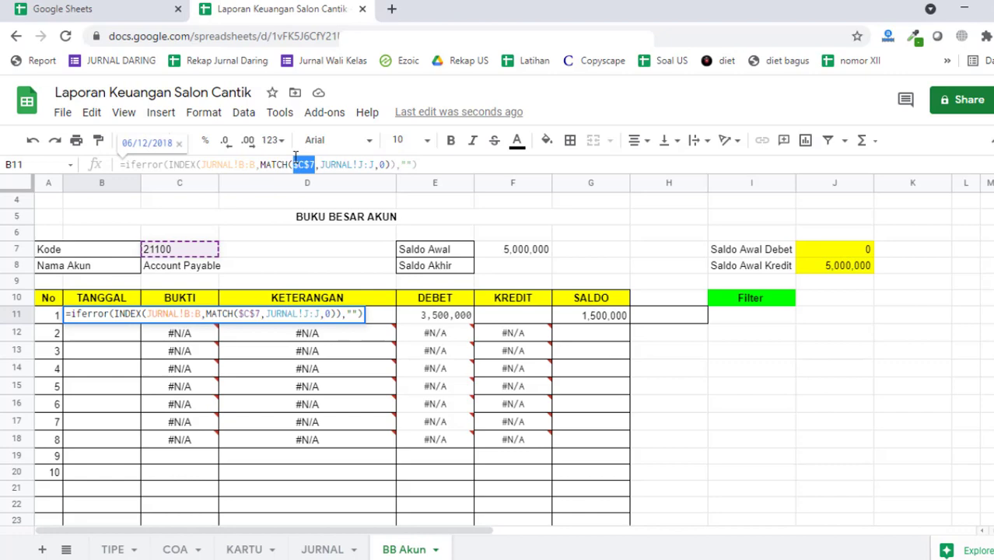
pyautogui.press('BackSpace')
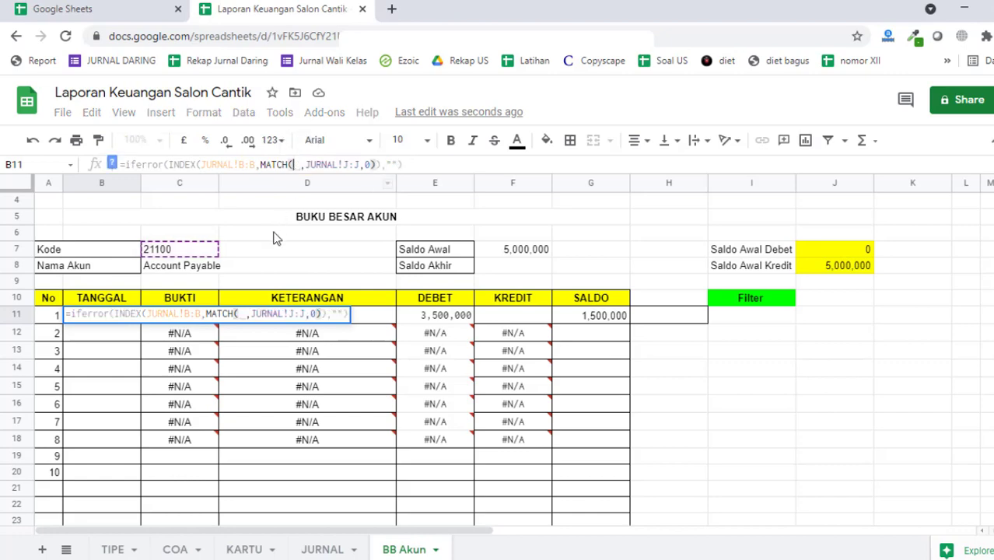
pyautogui.click(59, 315)
pyautogui.write('&')
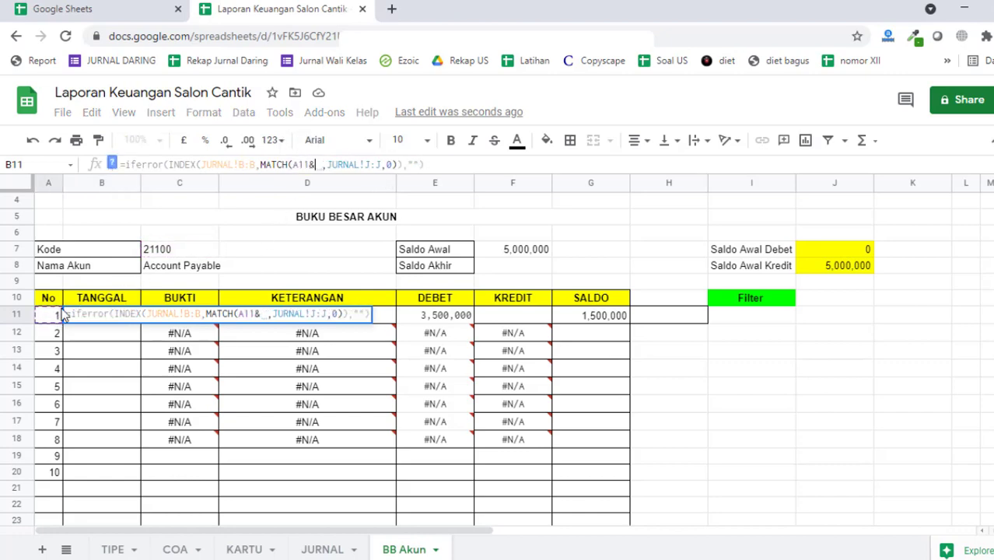
pyautogui.click(182, 248)
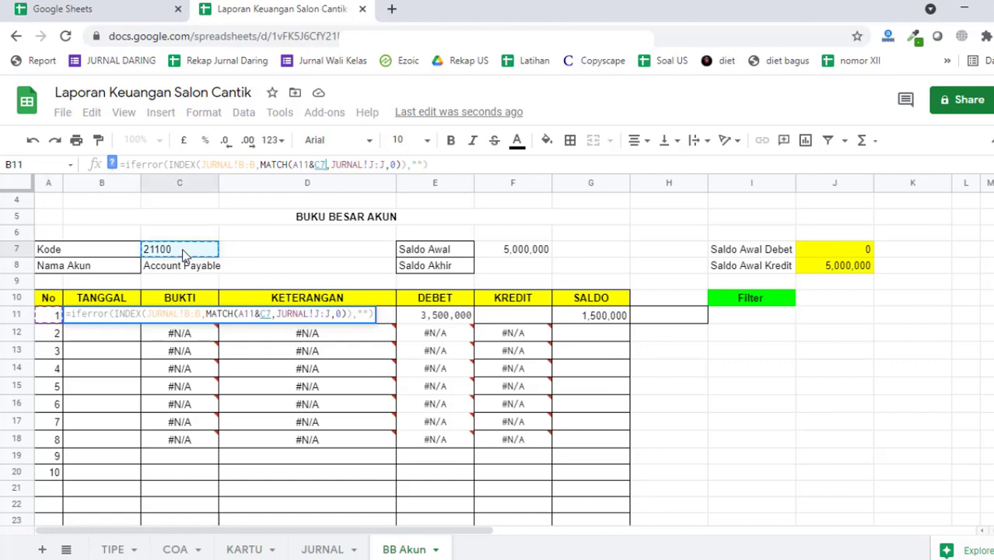
pyautogui.click(318, 165)
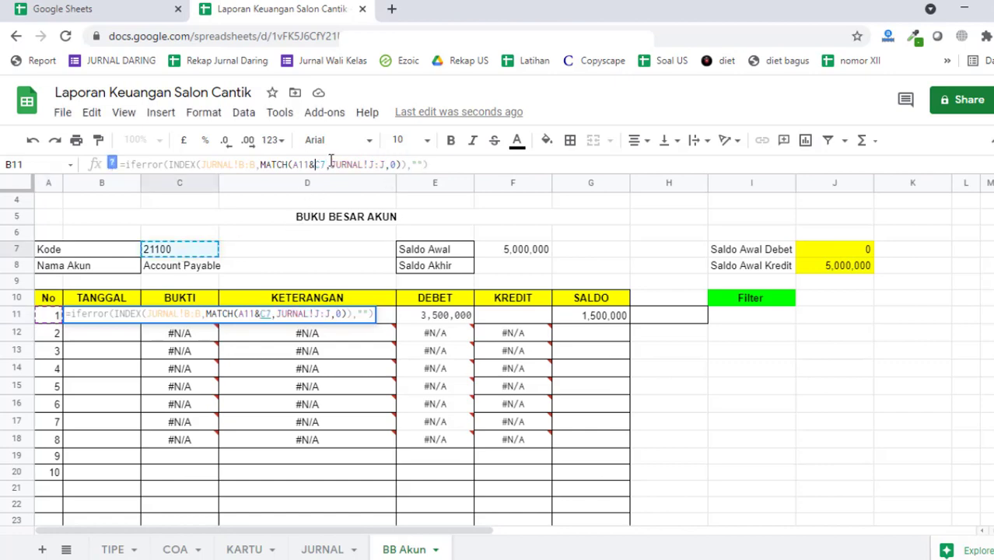
pyautogui.write('$')
pyautogui.click(325, 165)
pyautogui.write('$')
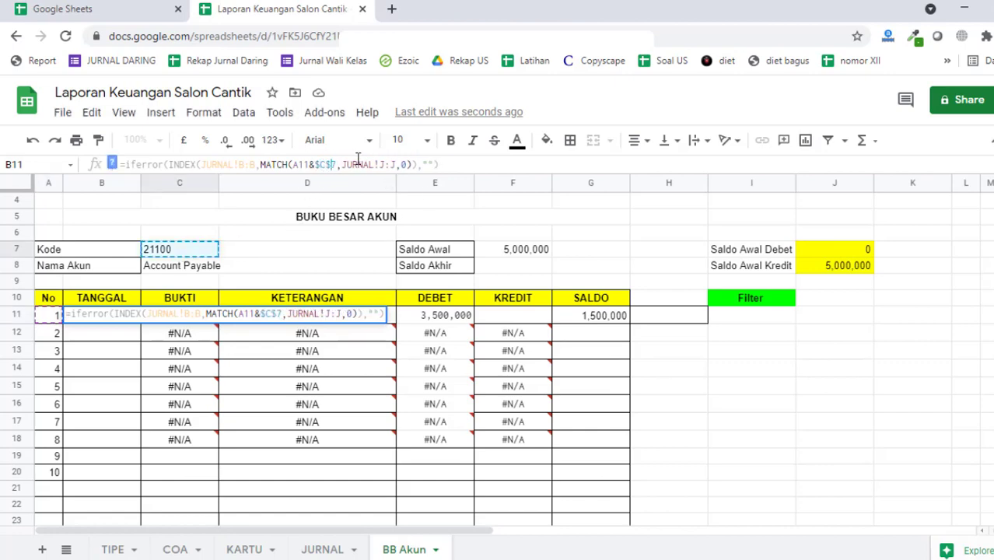
pyautogui.press('Return')
# - Set the AKUN selection in J1 to 11100 and check the date formula in B11
pyautogui.scroll(2, 887, 261)
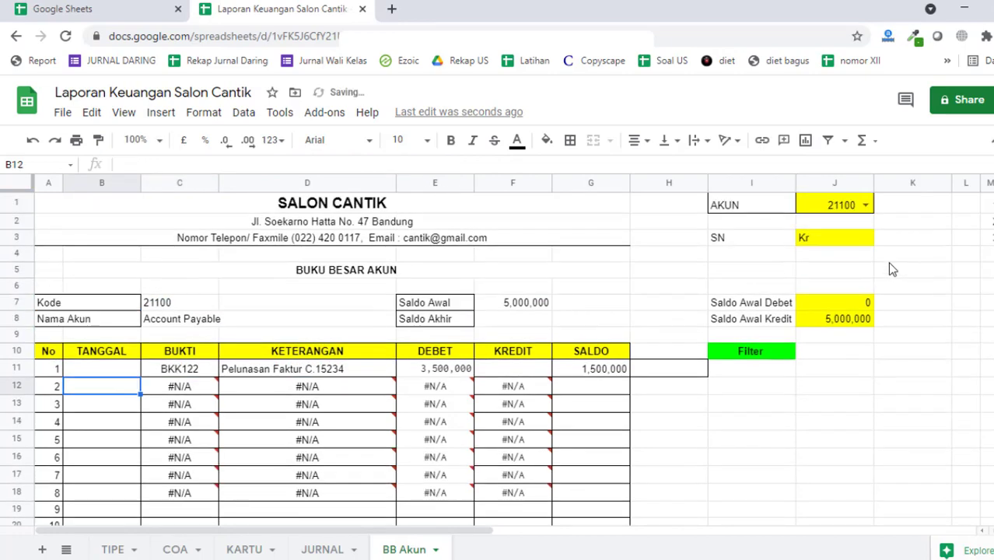
pyautogui.click(865, 200)
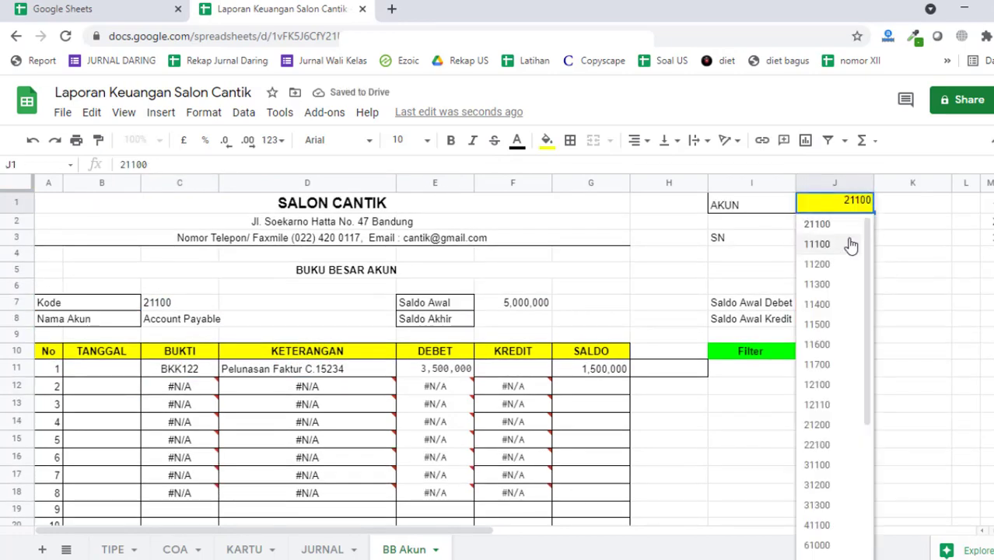
pyautogui.click(850, 244)
pyautogui.click(133, 374)
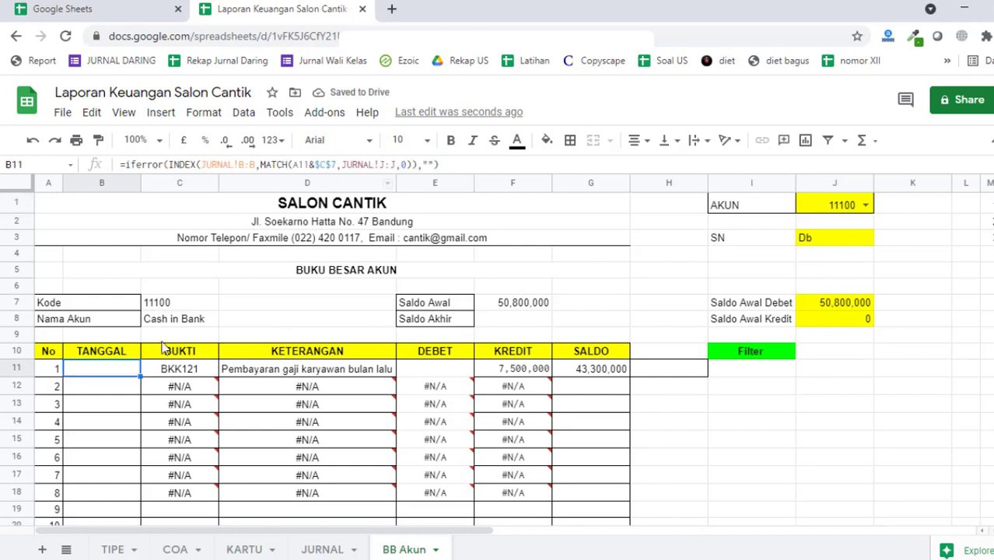
pyautogui.moveTo(179, 389)
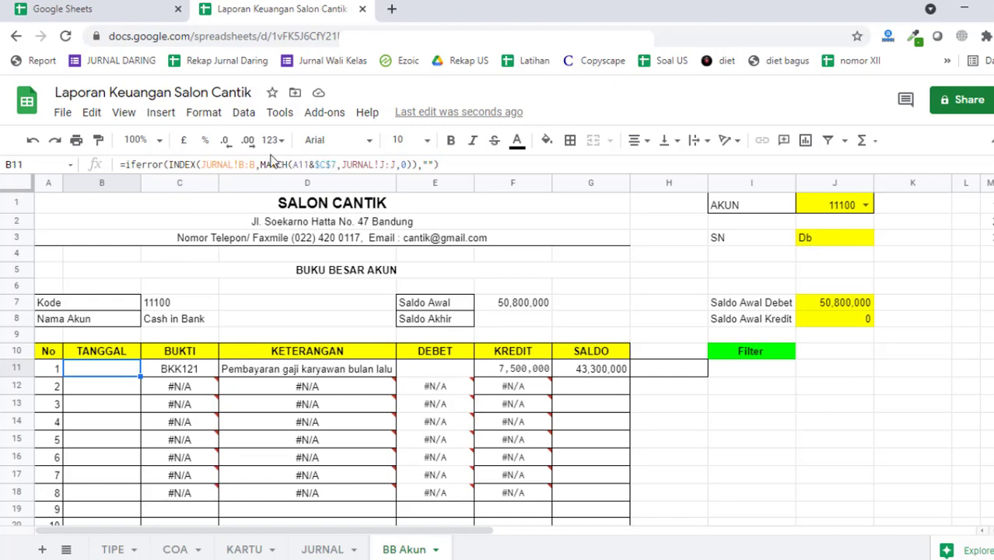
# - Try using column K of the JURNAL sheet as the INDEX range in the B11 date formula
pyautogui.moveTo(257, 164); pyautogui.dragTo(199, 166)
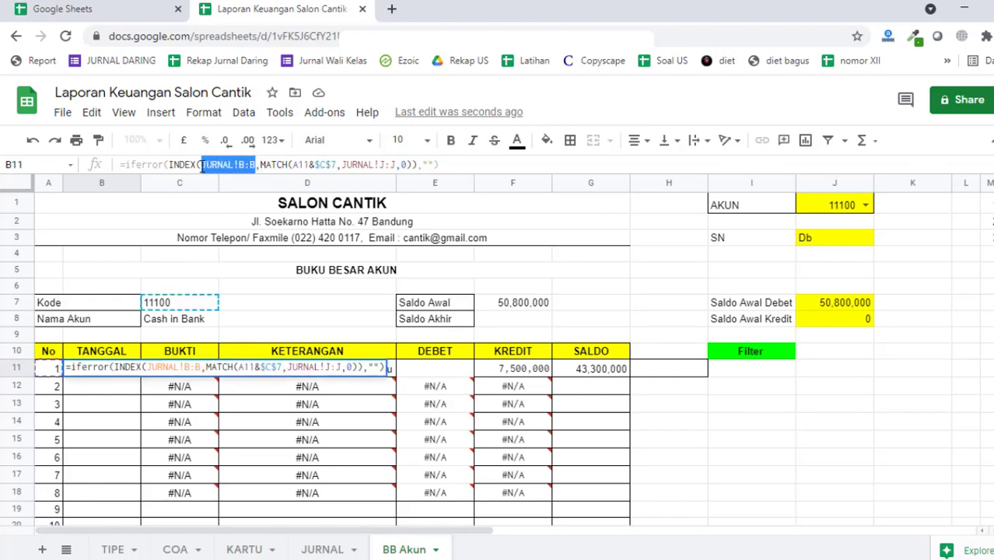
pyautogui.press('BackSpace')
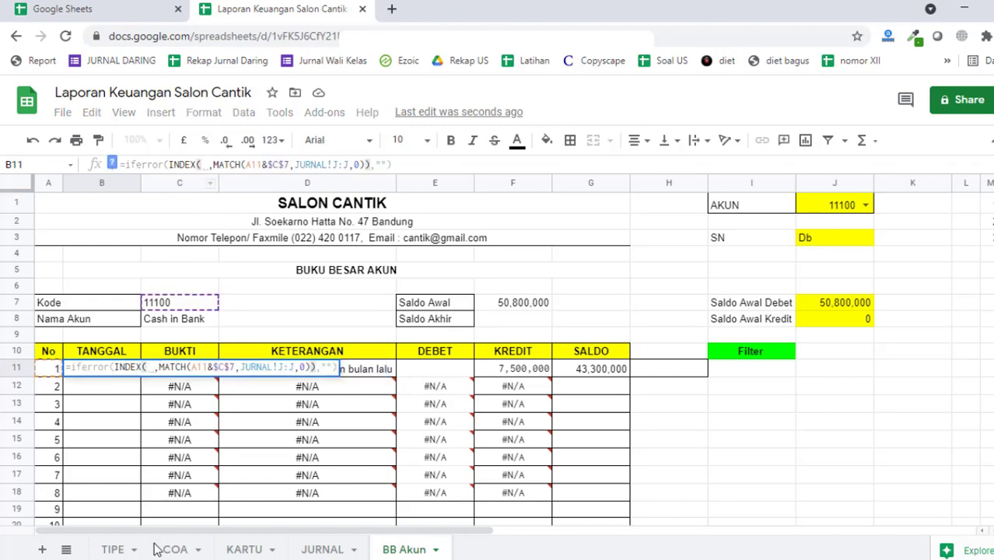
pyautogui.click(315, 550)
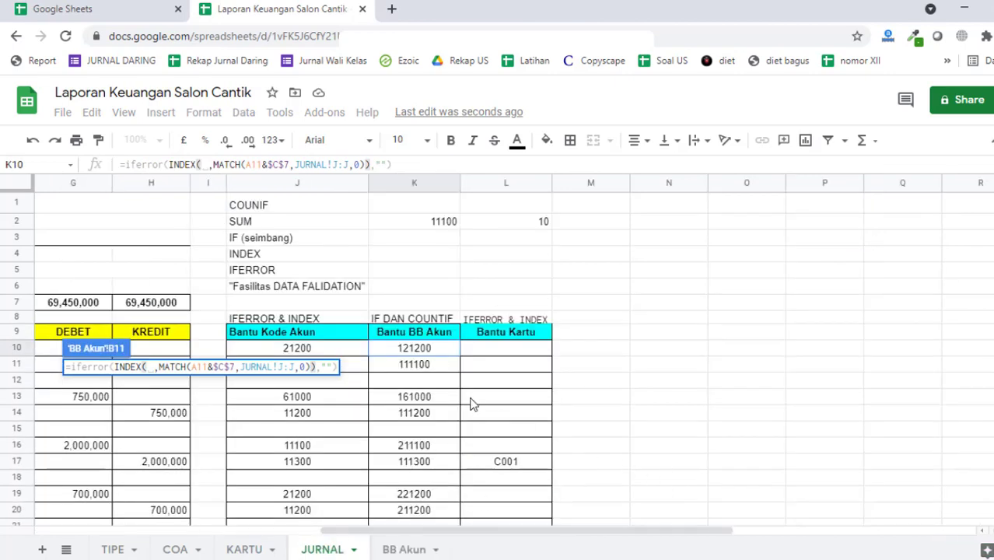
pyautogui.click(404, 185)
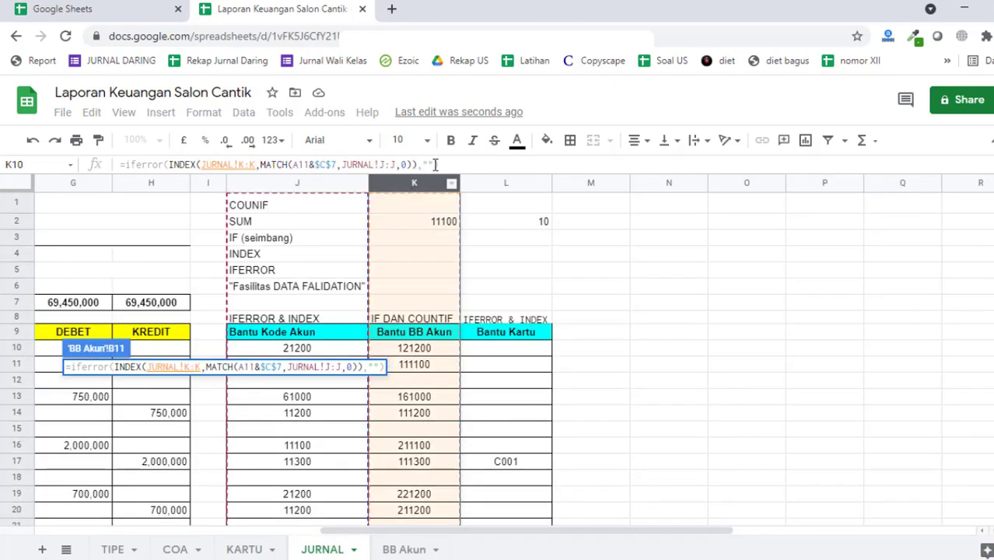
pyautogui.click(461, 164)
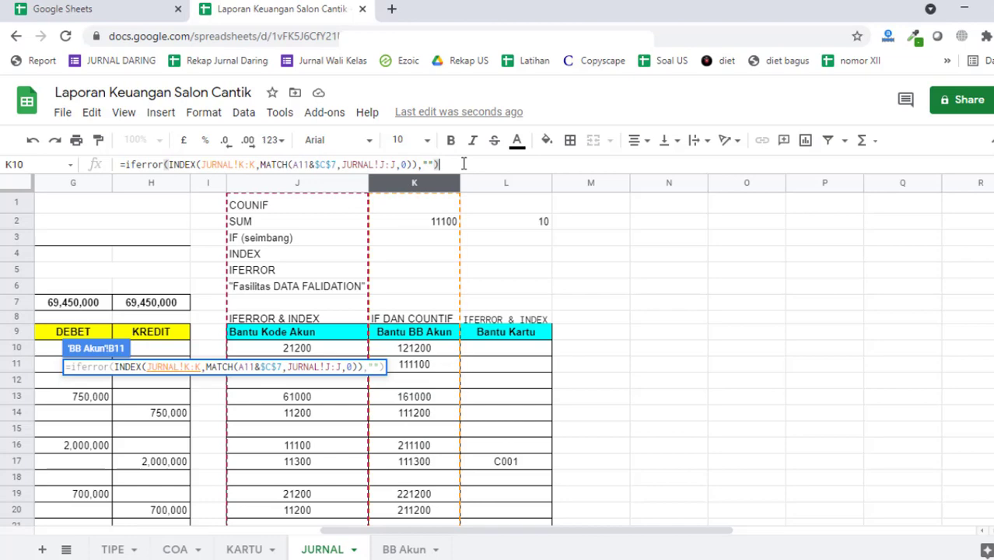
pyautogui.press('Return')
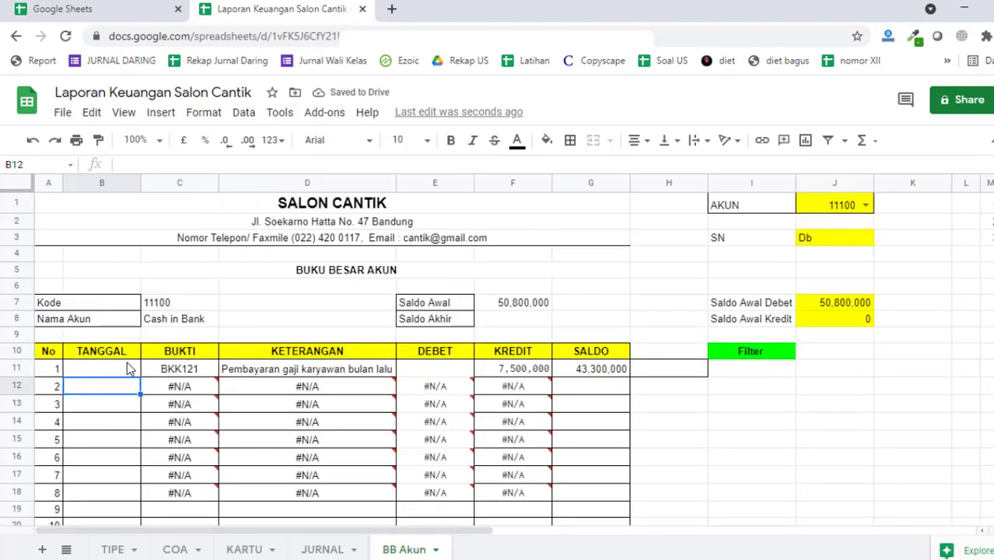
# - Set the INDEX range in the B11 formula to JURNAL!B:B and its MATCH lookup range to JURNAL!K:K
pyautogui.click(127, 361)
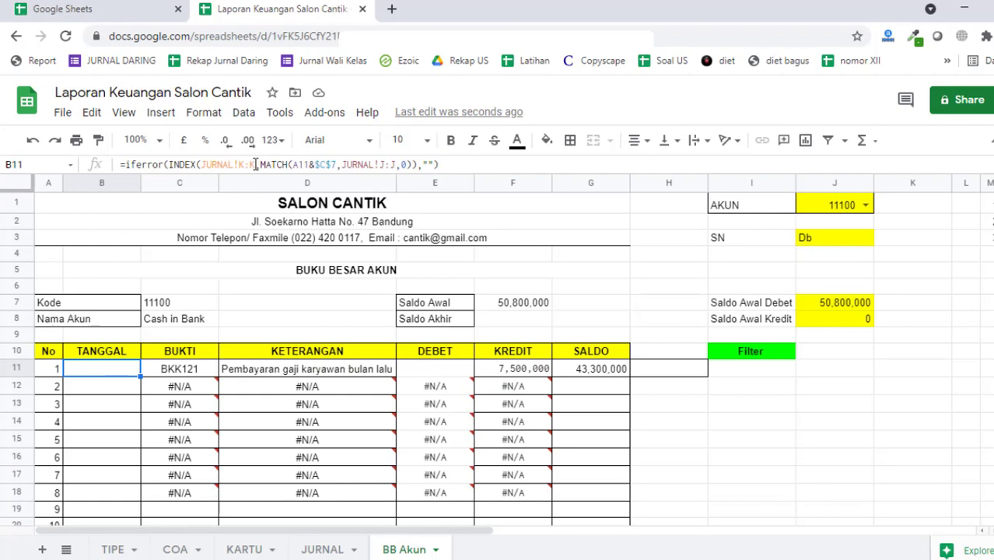
pyautogui.moveTo(255, 164); pyautogui.dragTo(202, 164)
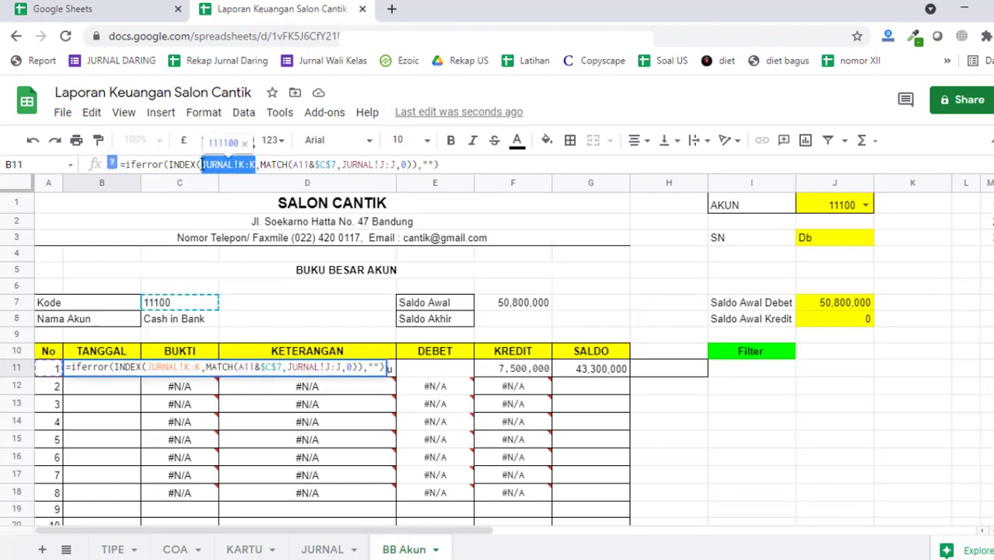
pyautogui.press('BackSpace')
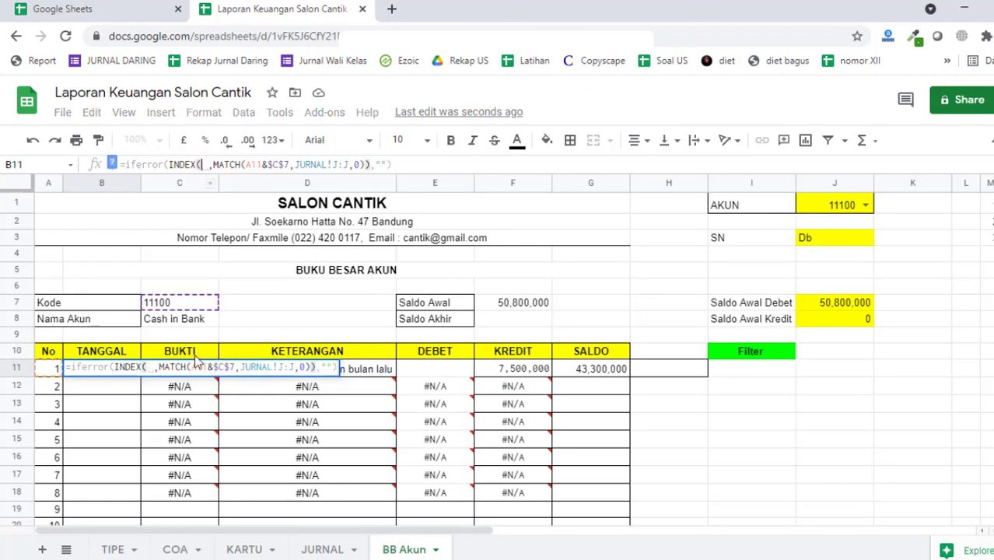
pyautogui.click(322, 551)
pyautogui.moveTo(658, 536); pyautogui.dragTo(381, 549)
pyautogui.click(98, 187)
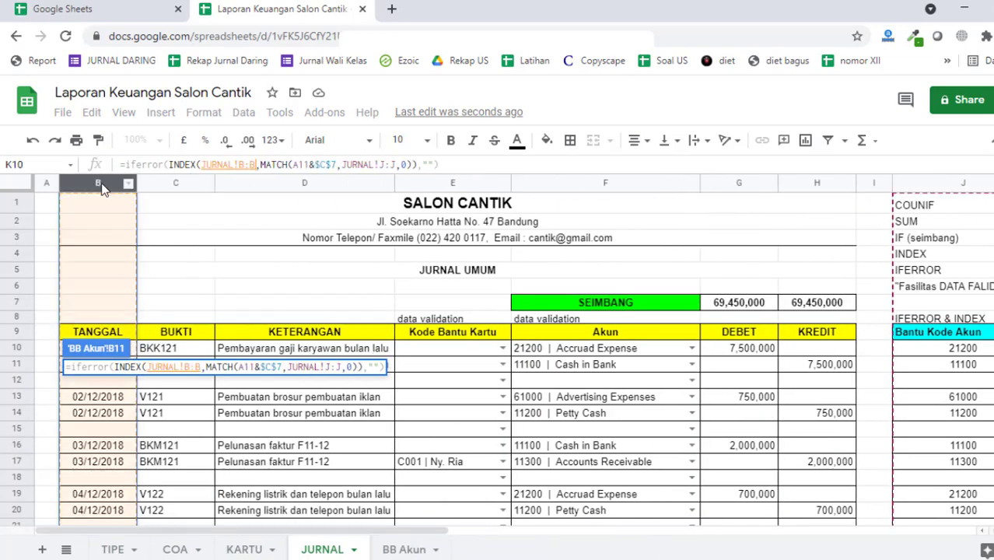
pyautogui.moveTo(400, 164); pyautogui.dragTo(342, 164)
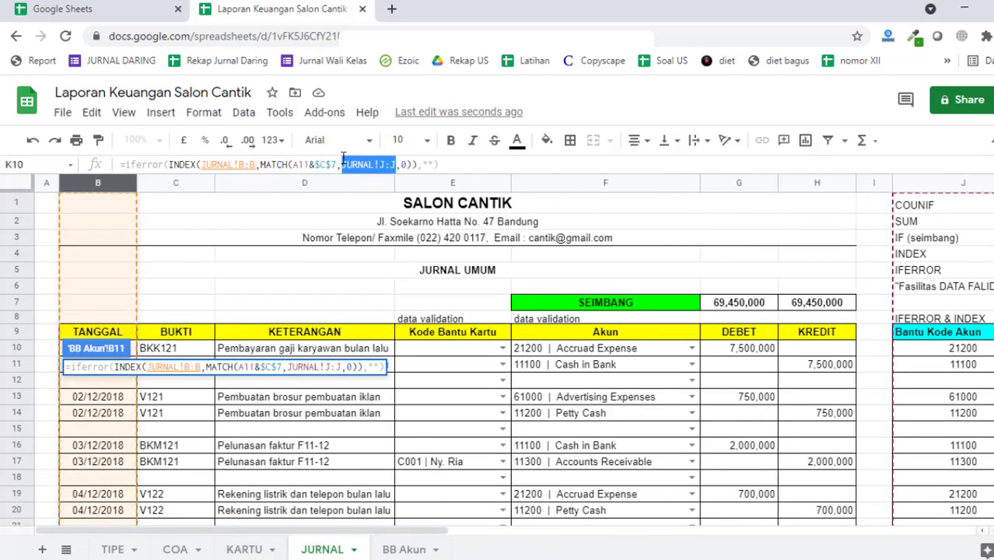
pyautogui.press('BackSpace')
pyautogui.moveTo(416, 532); pyautogui.dragTo(655, 517)
pyautogui.click(589, 186)
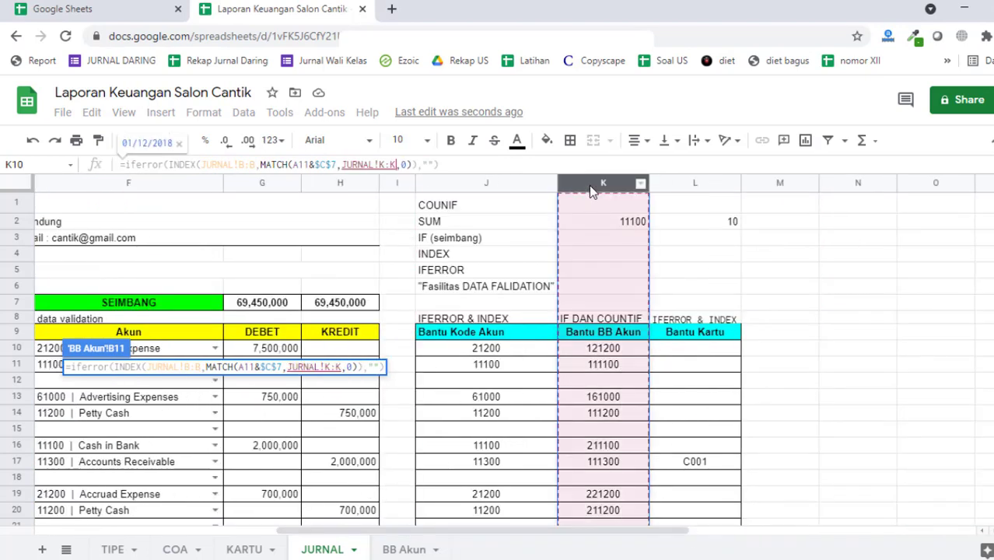
pyautogui.press('Return')
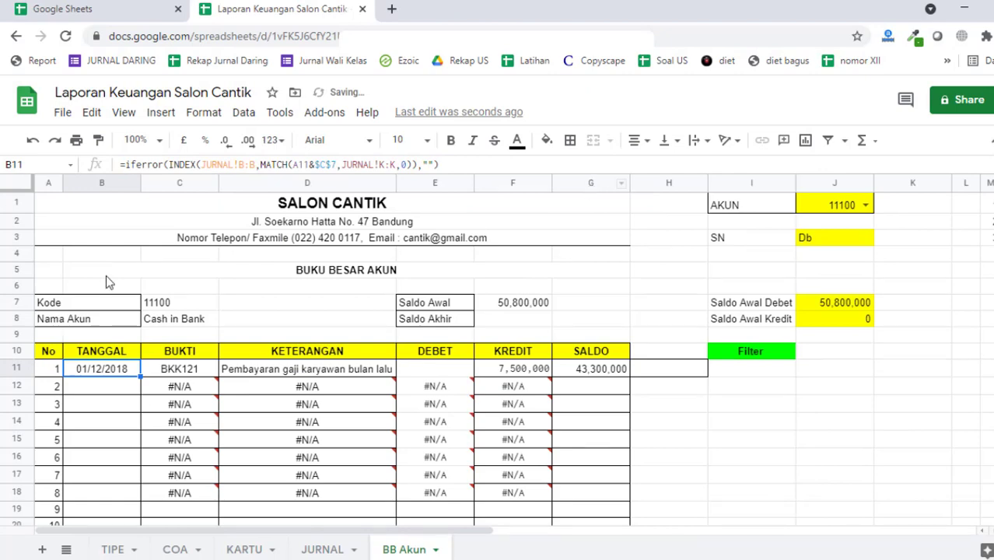
# - Examine the IFERROR, INDEX and range parts of the B11 date formula without changing them
pyautogui.click(106, 422)
pyautogui.click(114, 376)
pyautogui.click(450, 164)
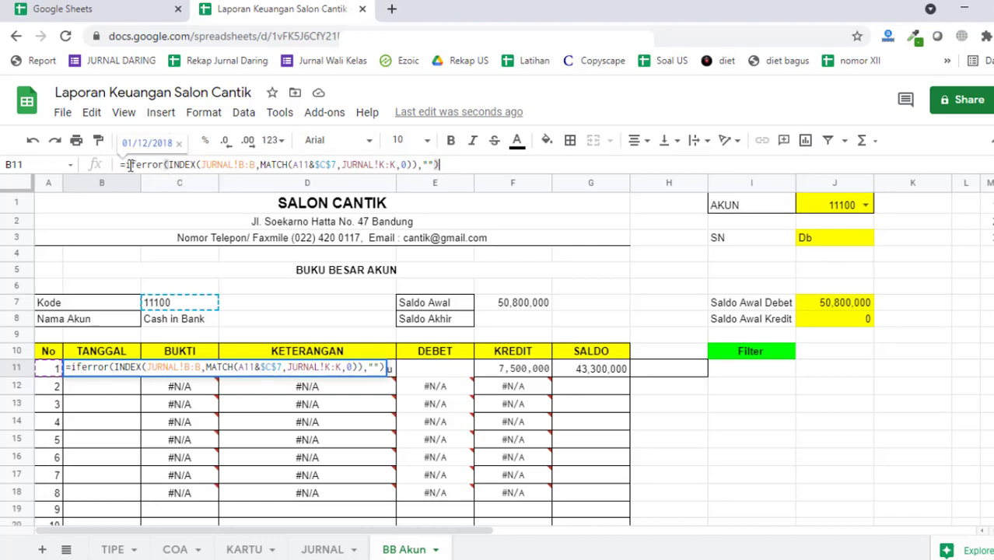
pyautogui.click(170, 164)
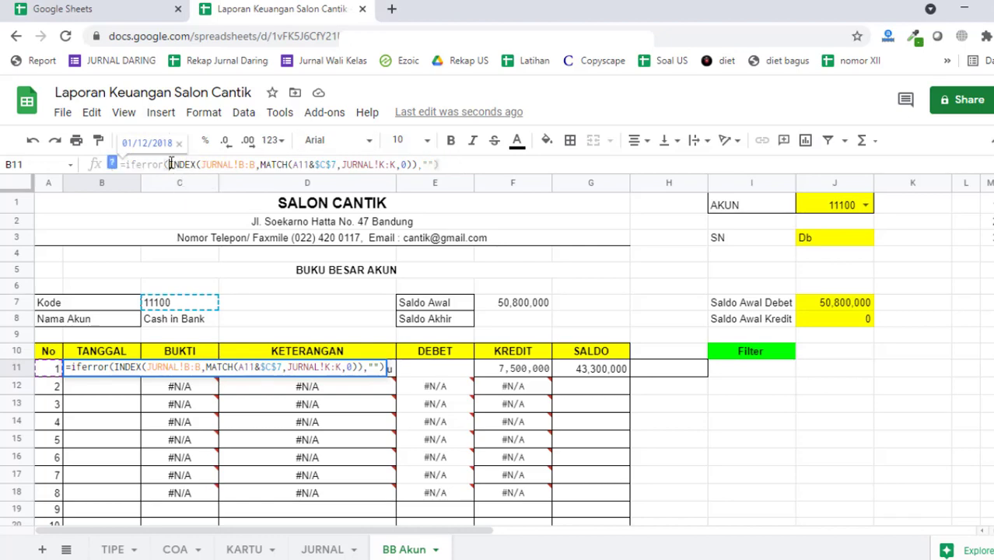
pyautogui.moveTo(171, 164); pyautogui.dragTo(201, 164)
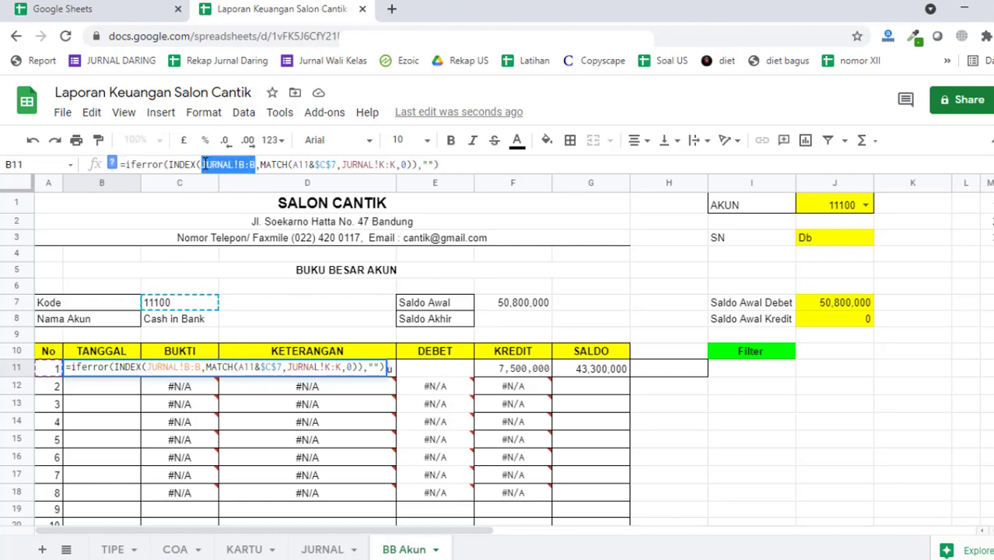
pyautogui.click(464, 157)
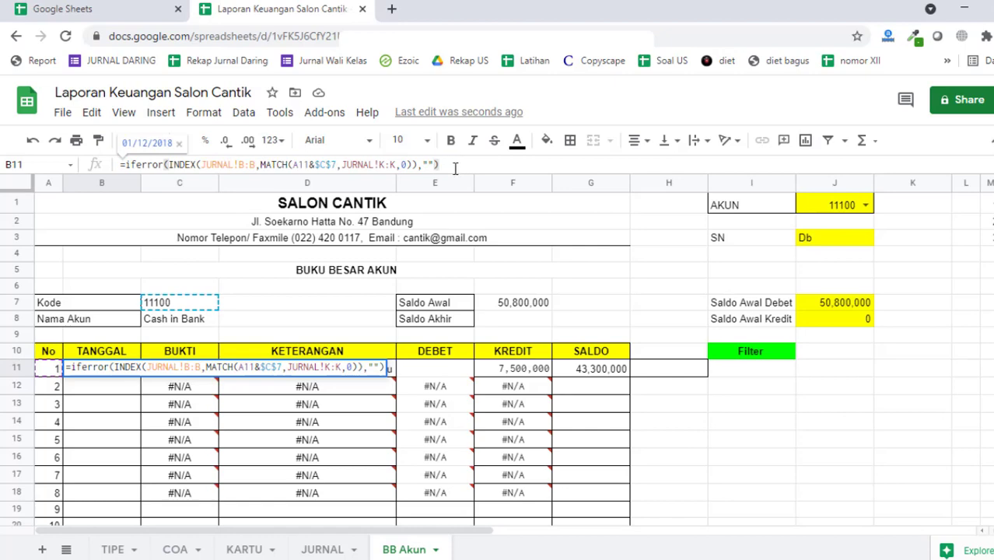
pyautogui.press('Return')
# - Check the TANGGAL column on the JURNAL sheet against the MATCH lookup value A11&$C$7 in the B11 formula
pyautogui.click(323, 550)
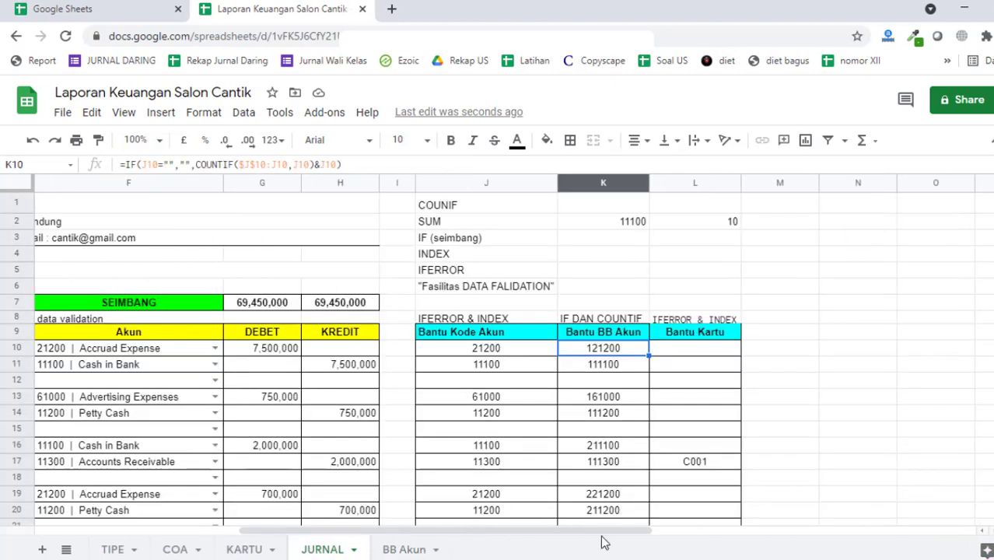
pyautogui.moveTo(537, 531); pyautogui.dragTo(261, 519)
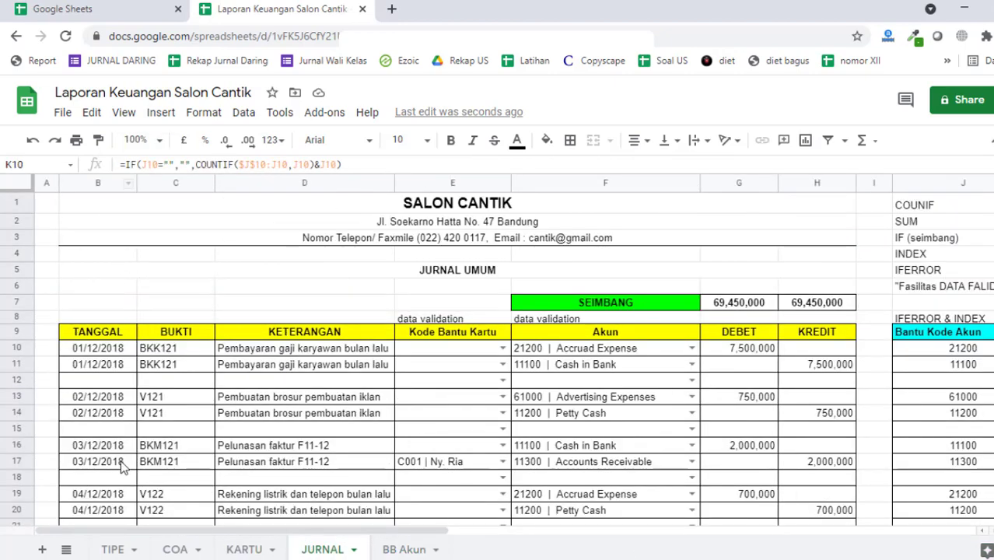
pyautogui.click(403, 550)
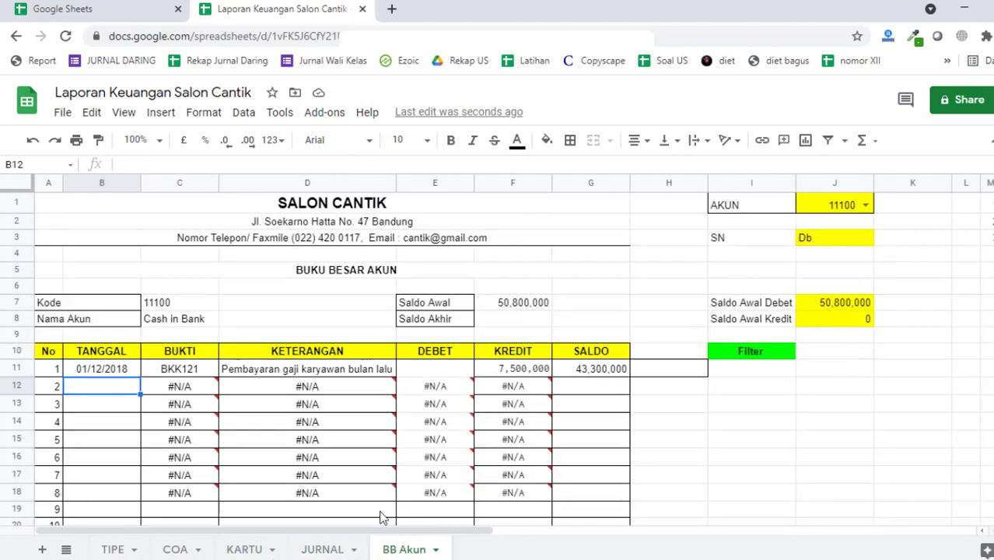
pyautogui.click(129, 370)
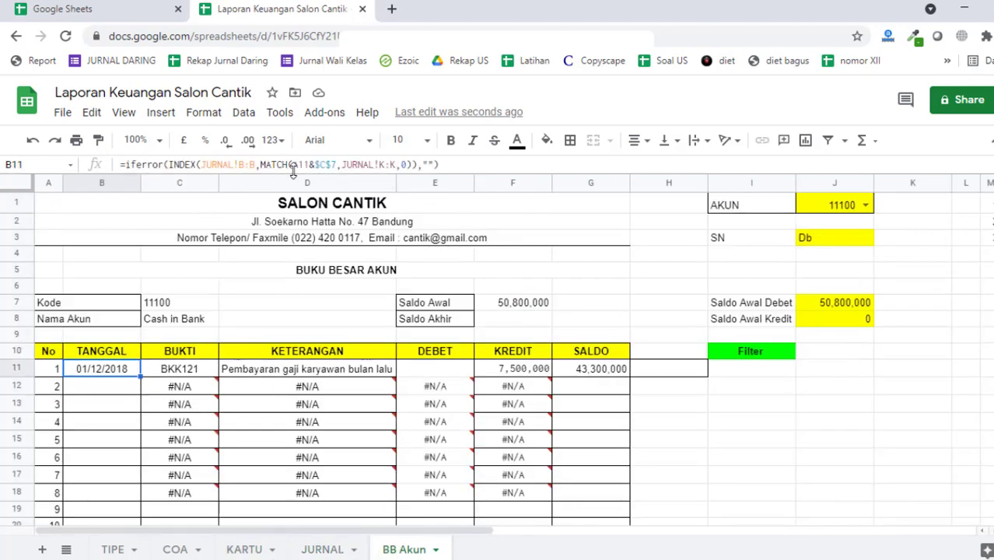
pyautogui.moveTo(293, 164); pyautogui.dragTo(337, 165)
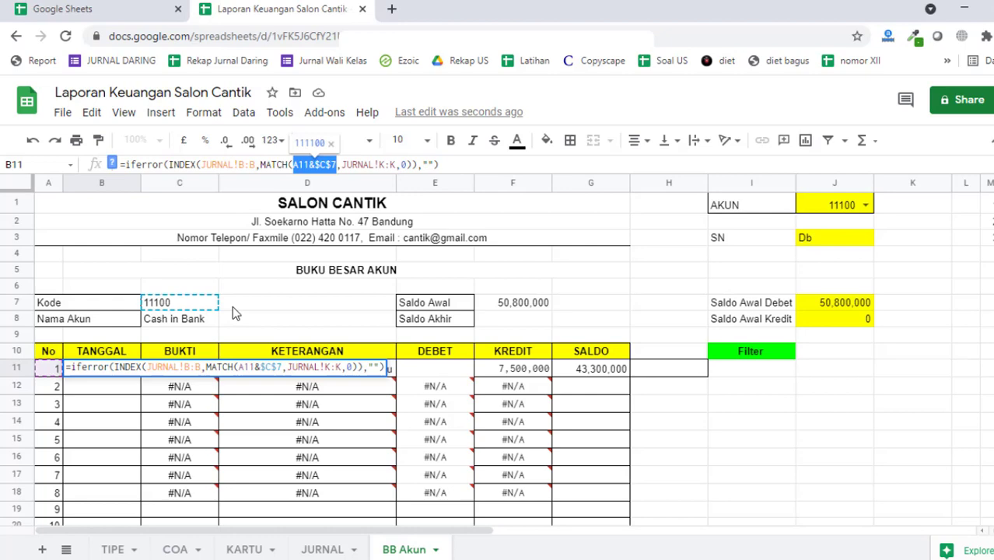
pyautogui.press('Escape')
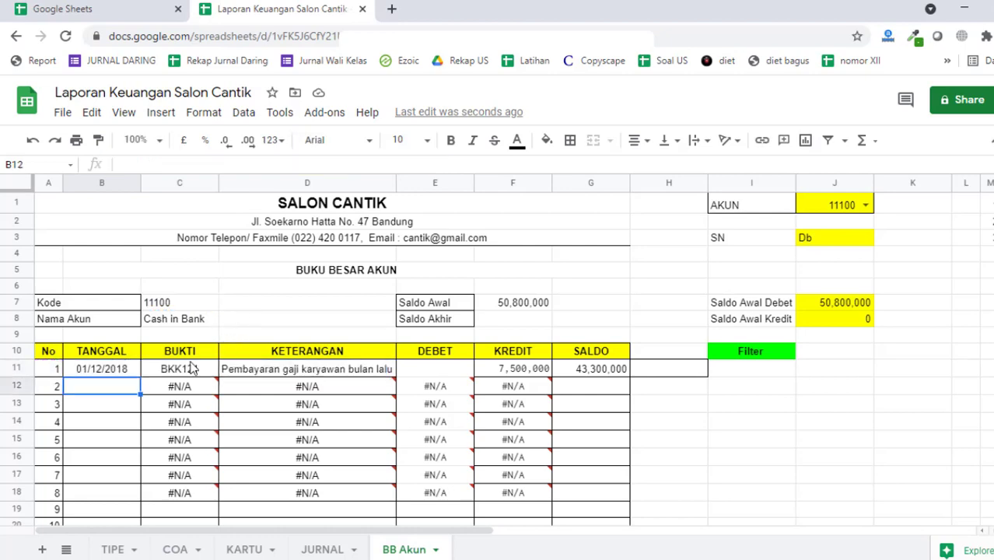
# - Enter the formula =A11&$C$7 in H11 to join the row number with the account code
pyautogui.click(661, 368)
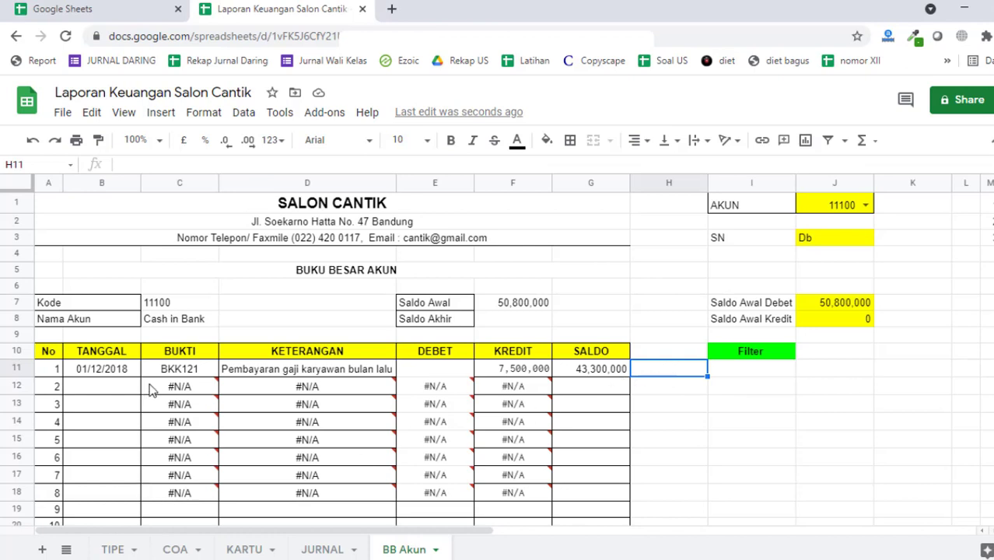
pyautogui.write('=')
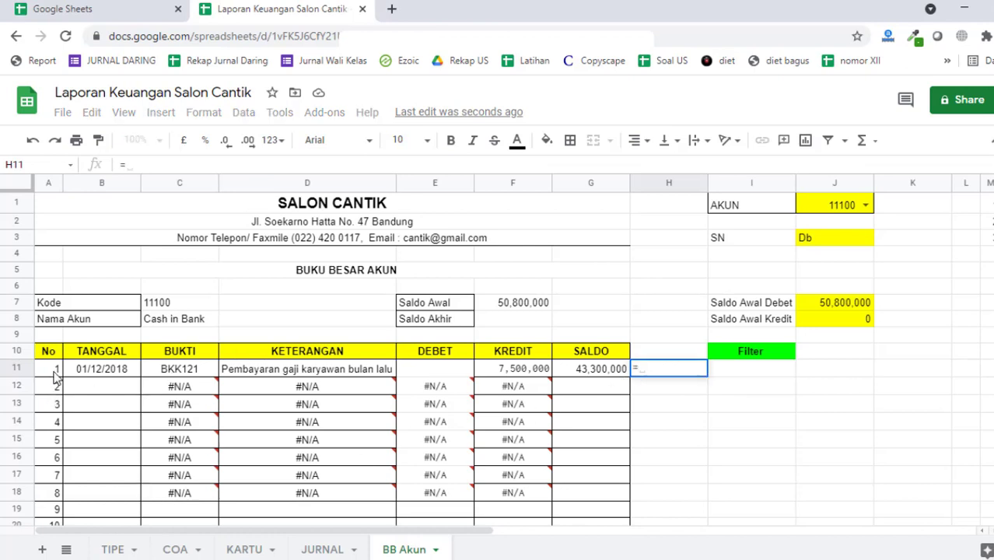
pyautogui.click(55, 373)
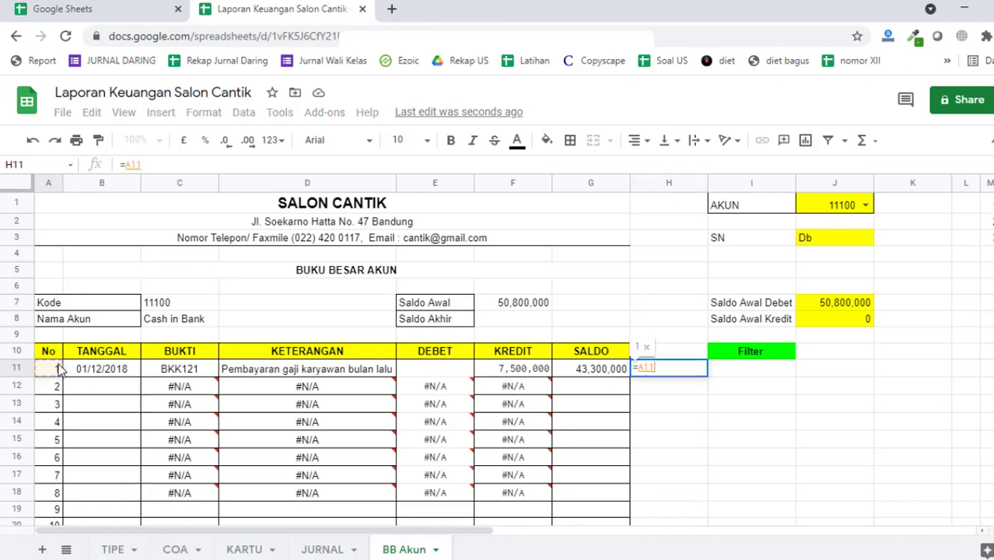
pyautogui.write('&')
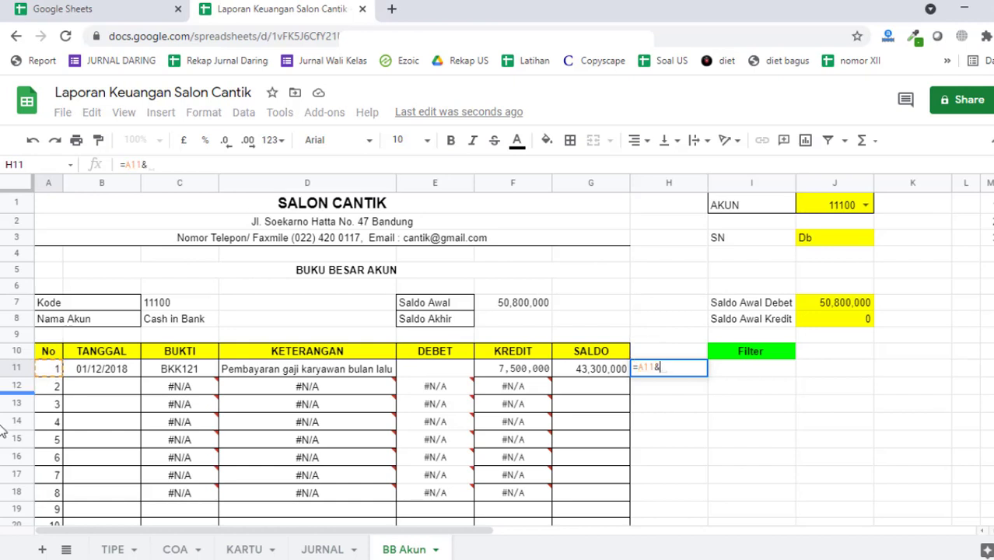
pyautogui.click(189, 304)
pyautogui.click(163, 164)
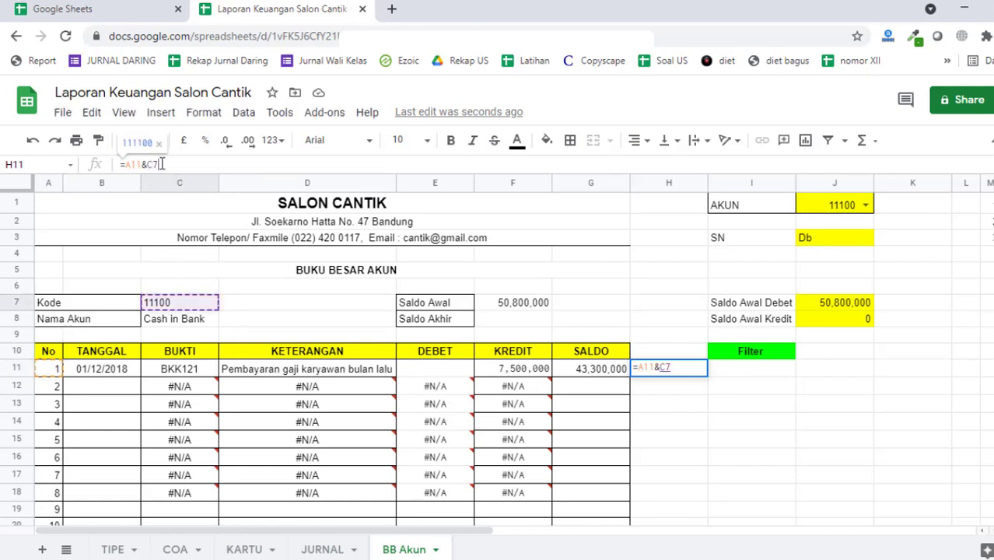
pyautogui.write('$C$')
pyautogui.press('Return')
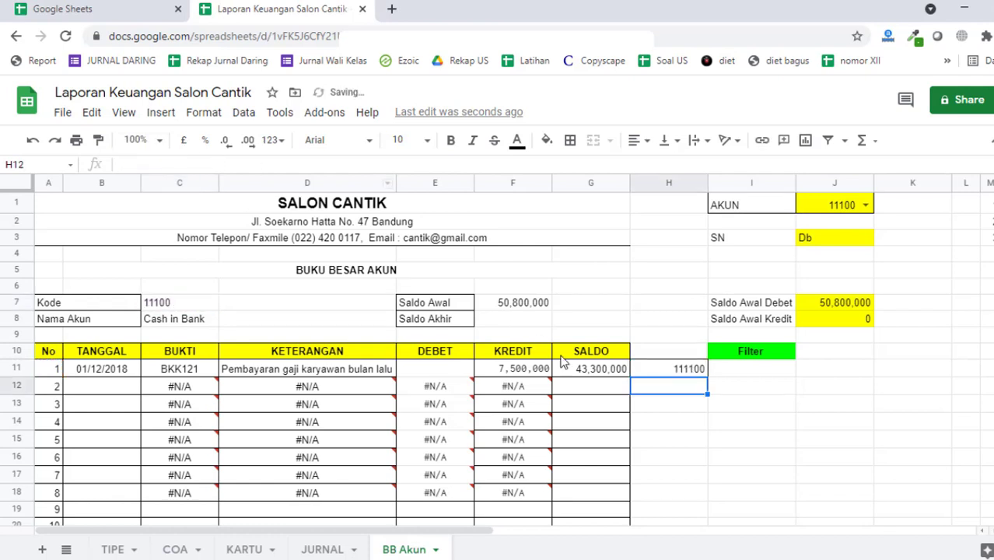
# - Compare the H11 formula with the lookup value inside the MATCH function of B11
pyautogui.click(693, 372)
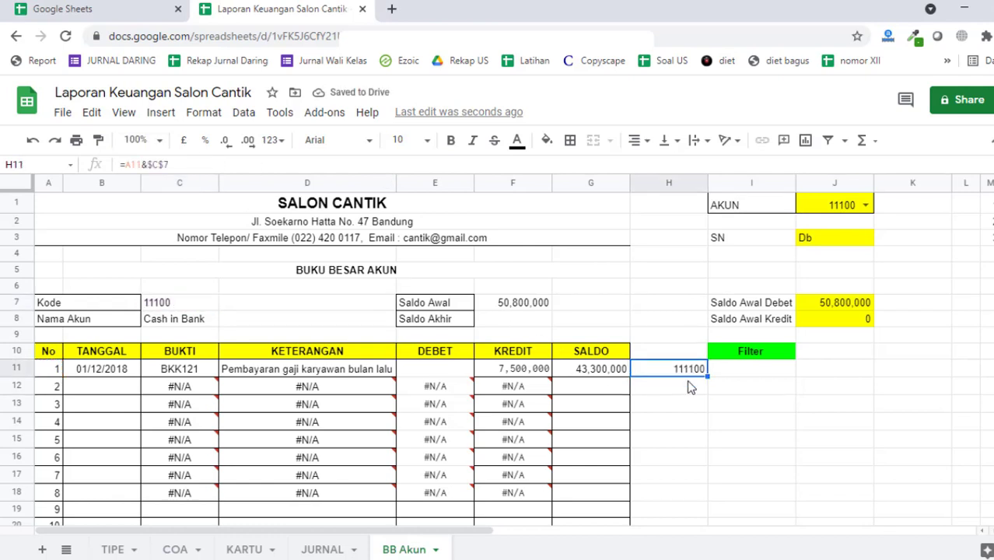
pyautogui.click(94, 370)
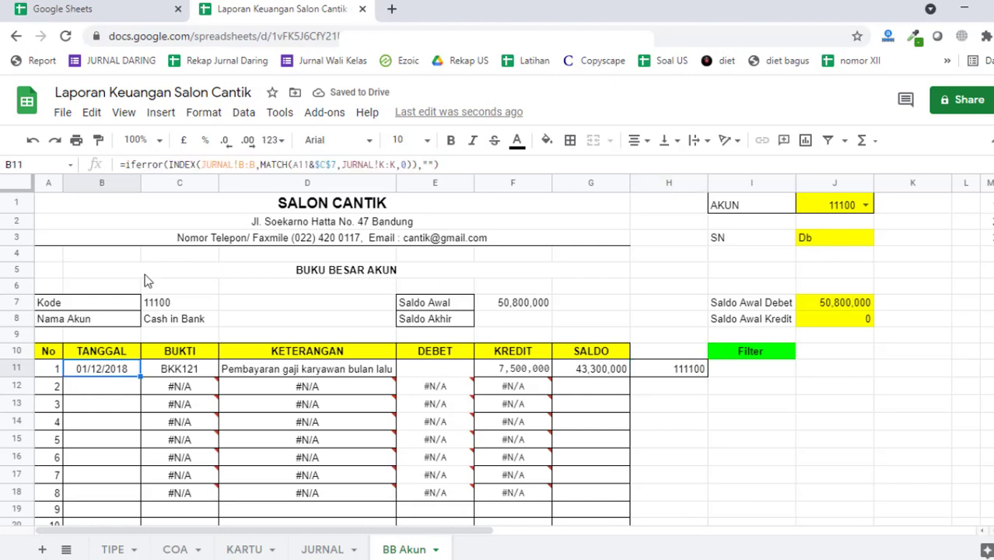
pyautogui.moveTo(292, 164); pyautogui.dragTo(335, 164)
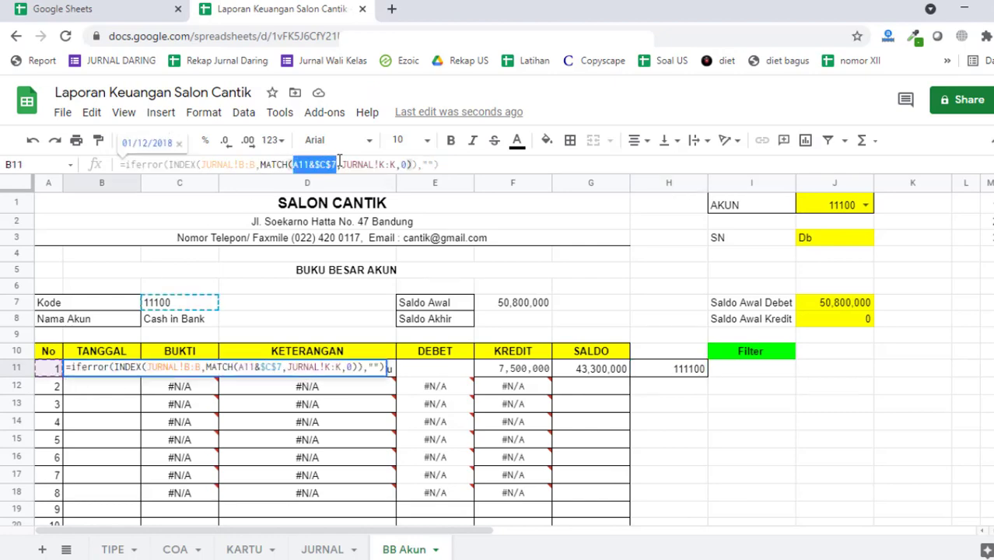
pyautogui.press('Return')
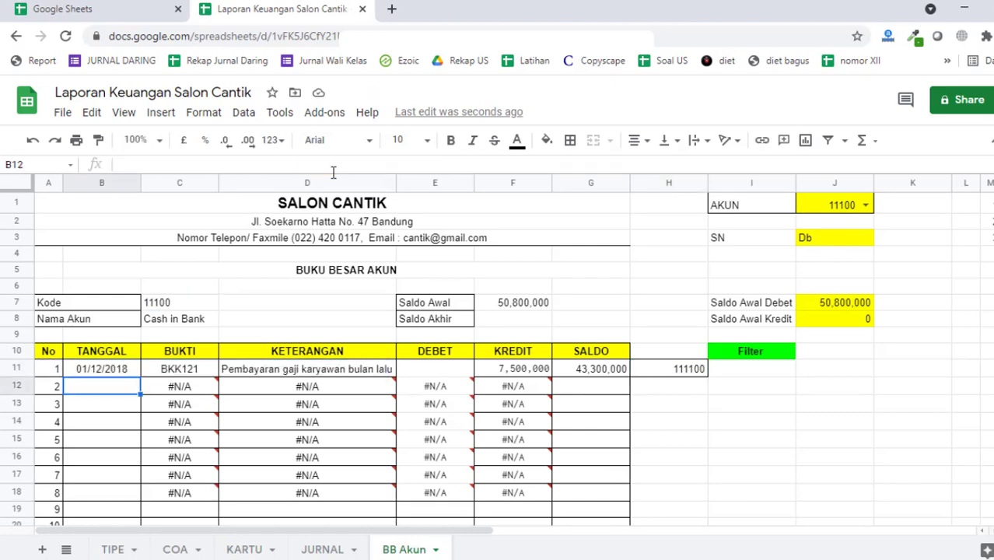
# - Fill the row number and account code formula from H11 down column H to row 20
pyautogui.click(684, 369)
pyautogui.click(187, 164)
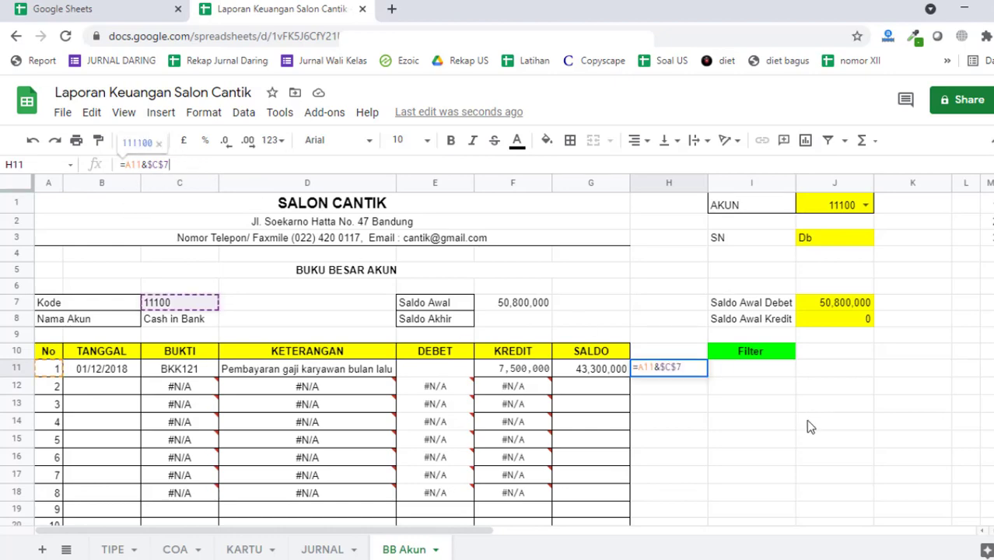
pyautogui.click(700, 371)
pyautogui.moveTo(708, 380); pyautogui.dragTo(685, 487)
pyautogui.press('Delete')
pyautogui.click(792, 424)
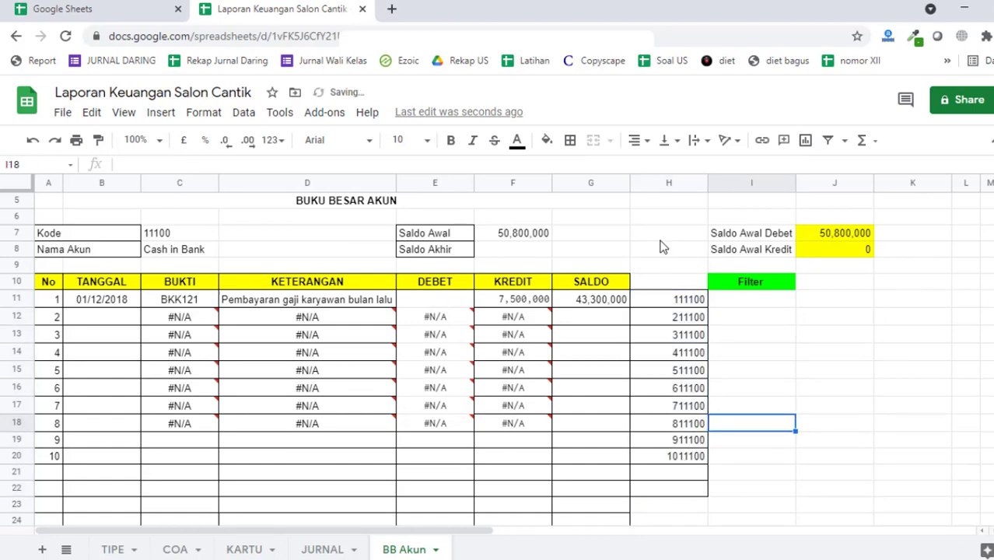
# - Clear the row number and account code formulas from H11:H22 of the BB Akun sheet
pyautogui.moveTo(657, 302); pyautogui.dragTo(671, 460)
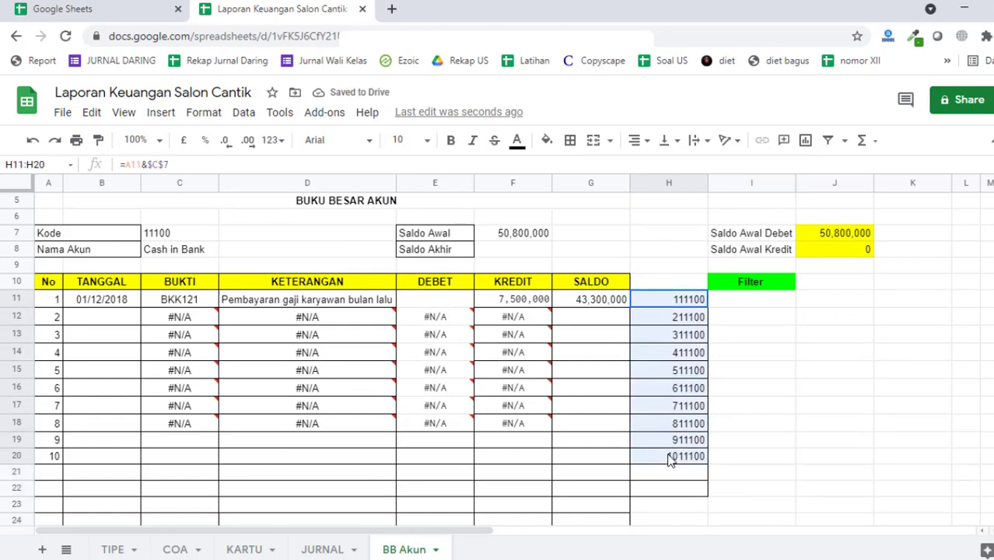
pyautogui.click(119, 299)
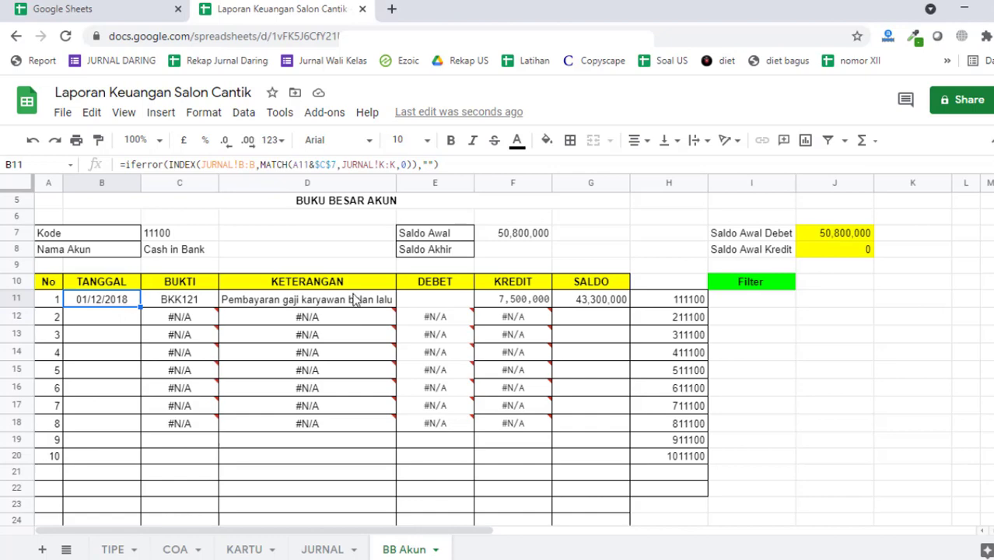
pyautogui.moveTo(667, 300); pyautogui.dragTo(695, 490)
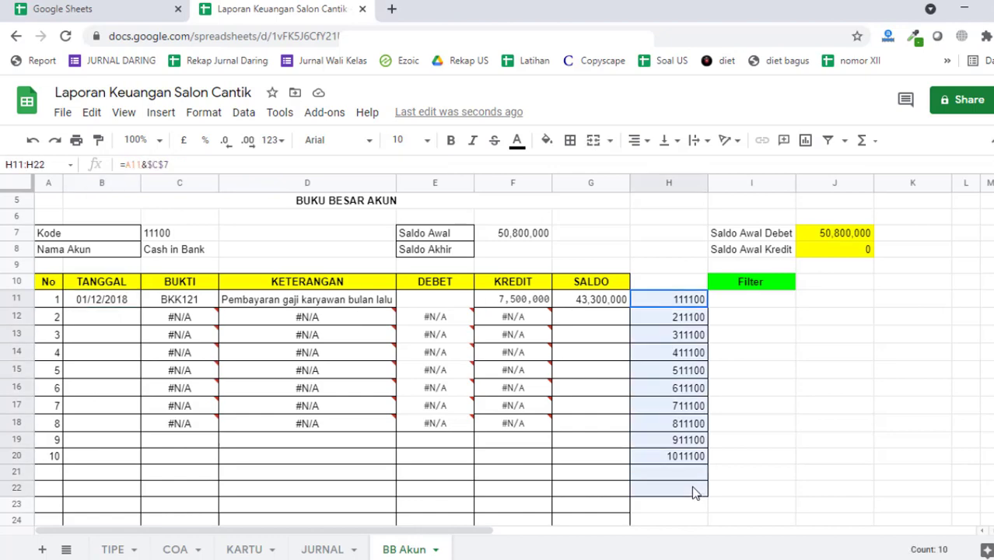
pyautogui.press('Delete')
pyautogui.click(731, 423)
# - Fill the TANGGAL formula from B11 down to B20 and review the dates in the filled rows
pyautogui.click(97, 295)
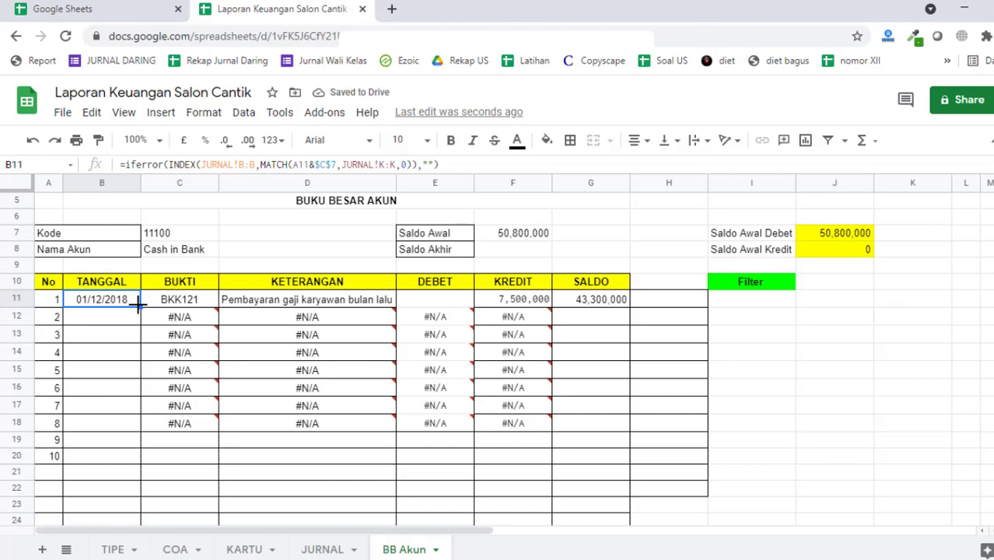
pyautogui.moveTo(138, 305); pyautogui.dragTo(146, 463)
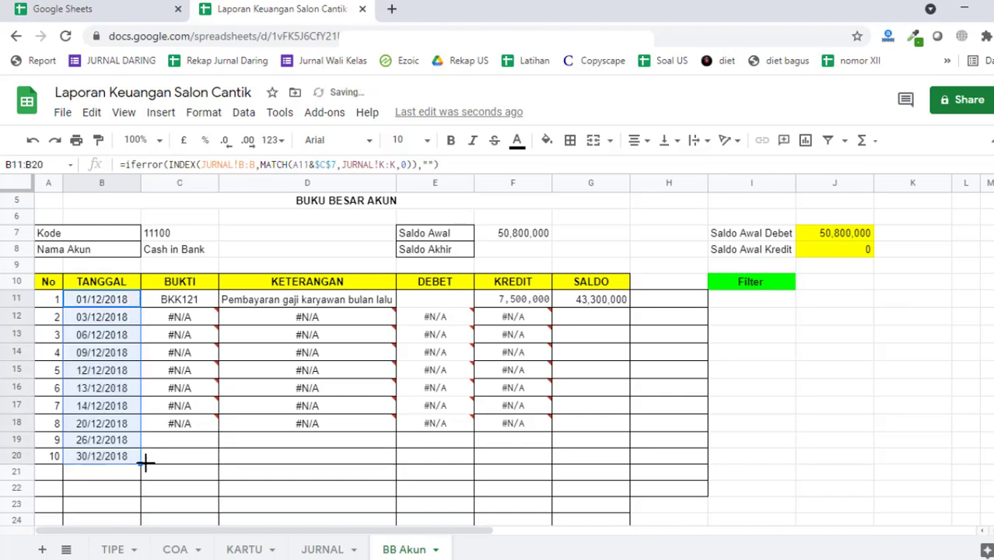
pyautogui.click(115, 370)
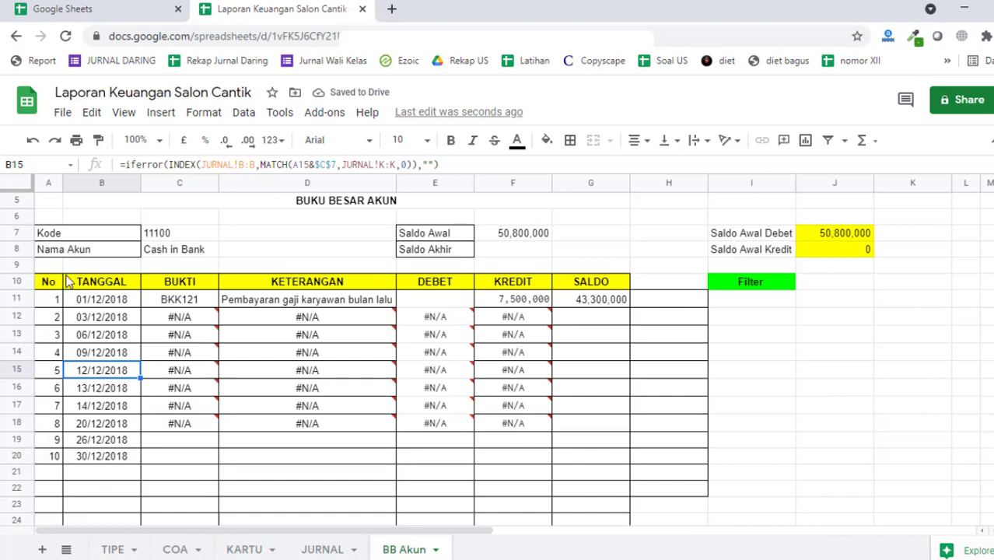
pyautogui.scroll(-1, 148, 370)
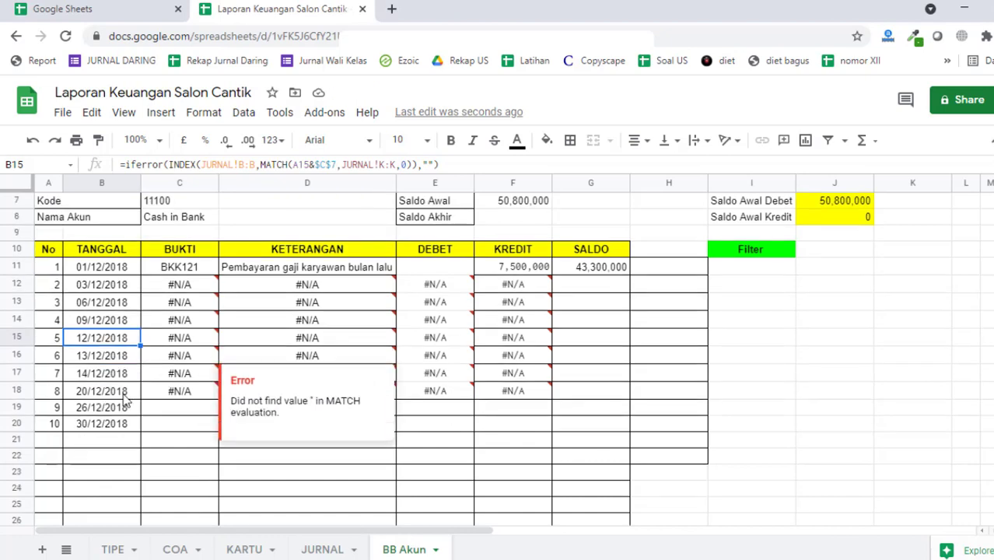
pyautogui.click(126, 395)
pyautogui.click(133, 410)
pyautogui.click(136, 427)
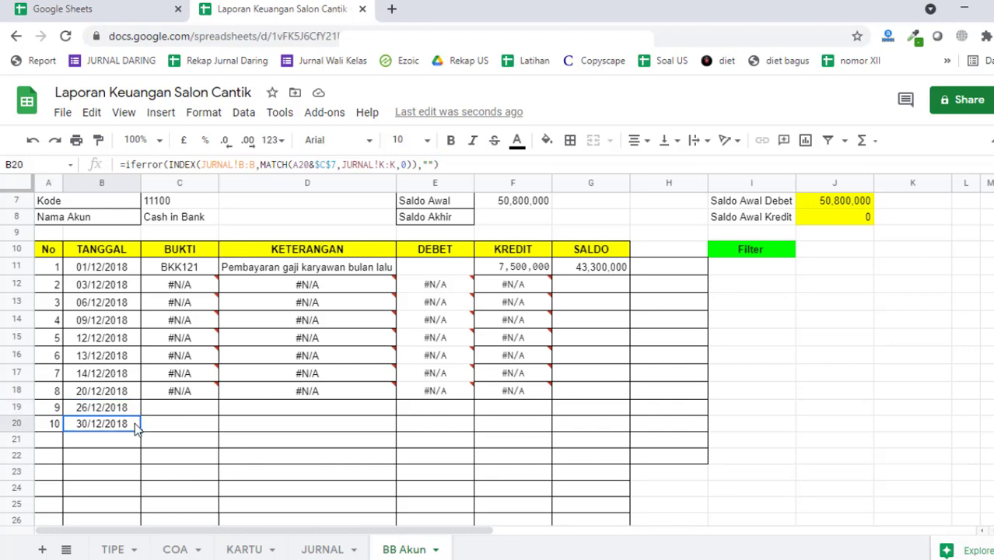
# - Extend the TANGGAL formula and the No column numbering down to row 23
pyautogui.moveTo(140, 430); pyautogui.dragTo(154, 472)
pyautogui.moveTo(56, 409); pyautogui.dragTo(98, 468)
pyautogui.click(100, 462)
# - Try the B21 formula without IFERROR, as =INDEX(JURNAL!B:B,MATCH(A21&$C$7,JURNAL!K:K,0)), and undo that change
pyautogui.click(100, 440)
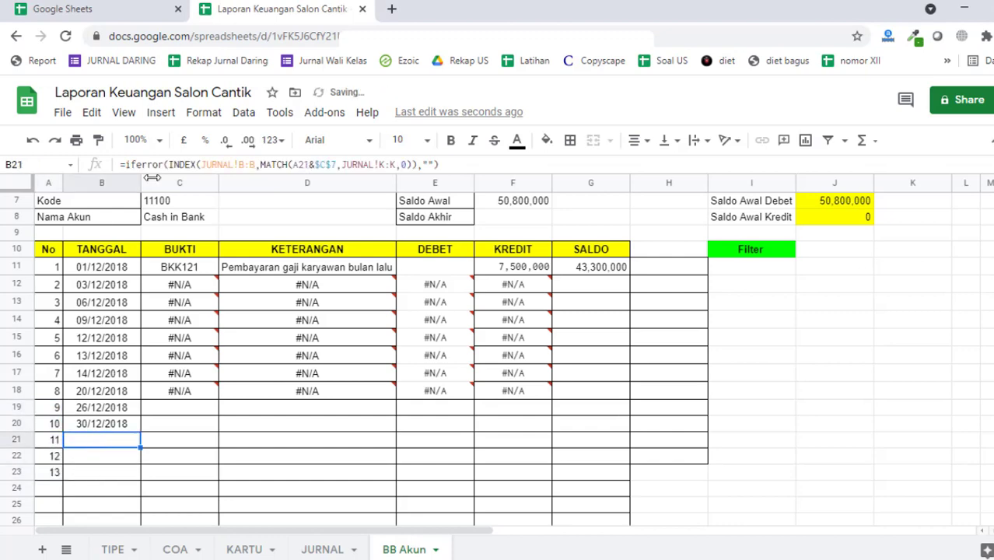
pyautogui.click(165, 164)
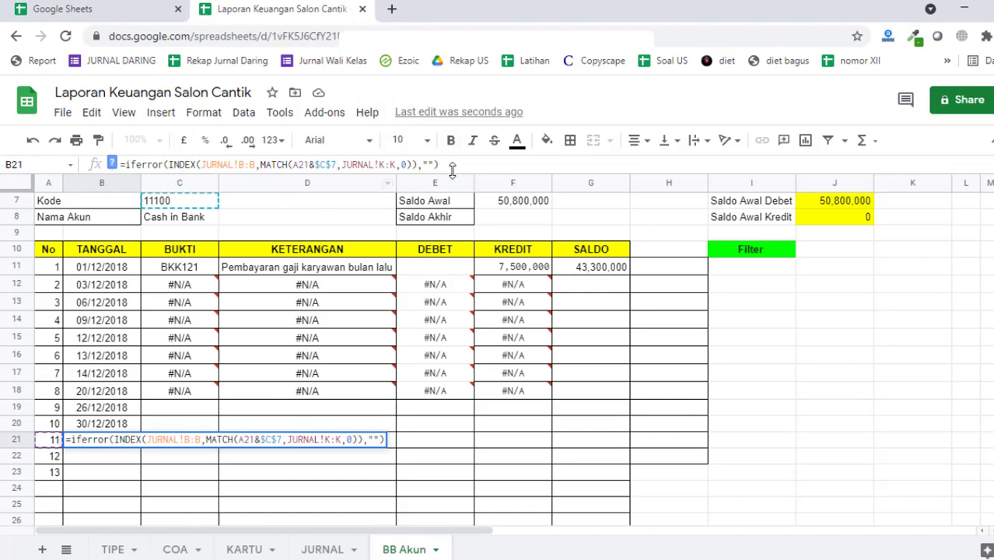
pyautogui.moveTo(442, 164); pyautogui.dragTo(425, 158)
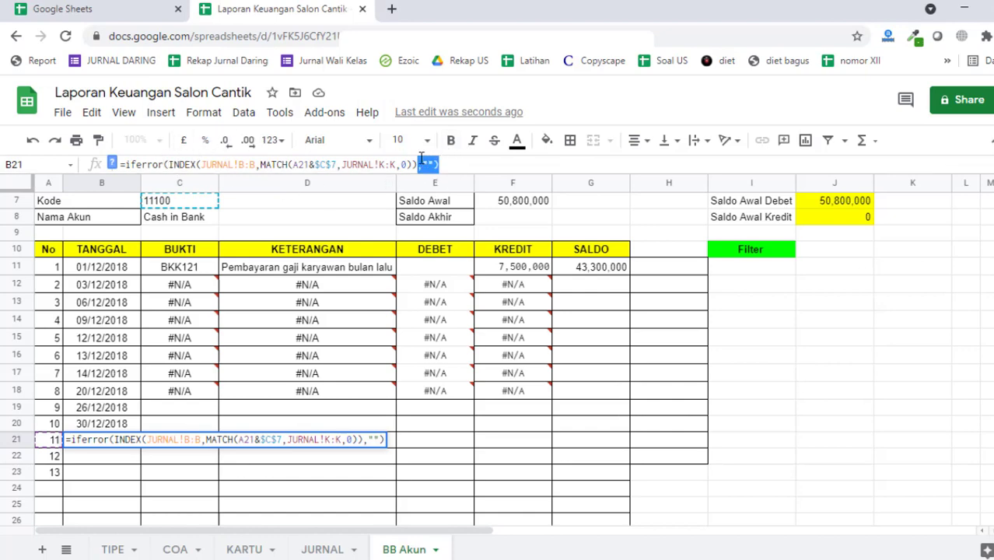
pyautogui.press('BackSpace')
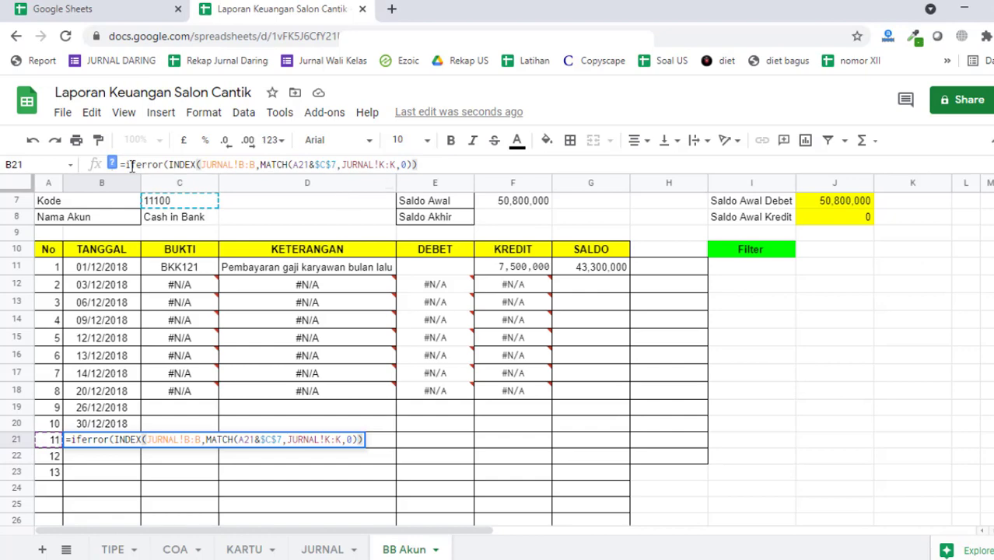
pyautogui.moveTo(165, 164); pyautogui.dragTo(128, 159)
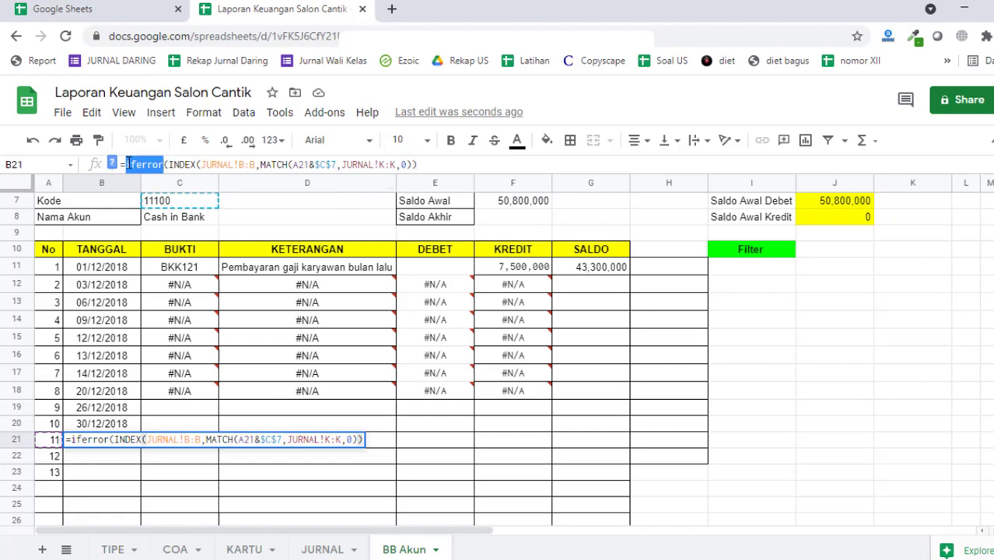
pyautogui.press('BackSpace')
pyautogui.press('Delete')
pyautogui.click(392, 162)
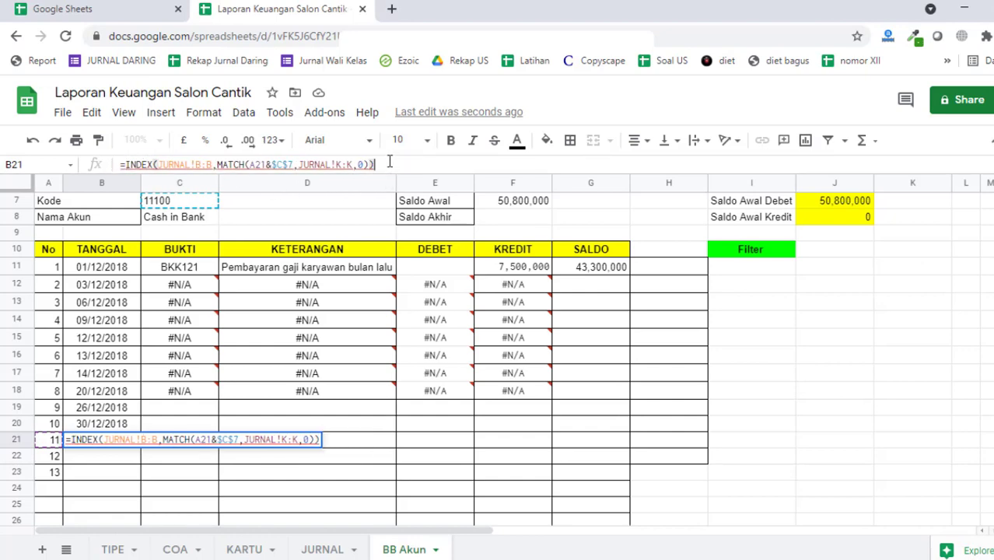
pyautogui.press('Return')
pyautogui.click(95, 444)
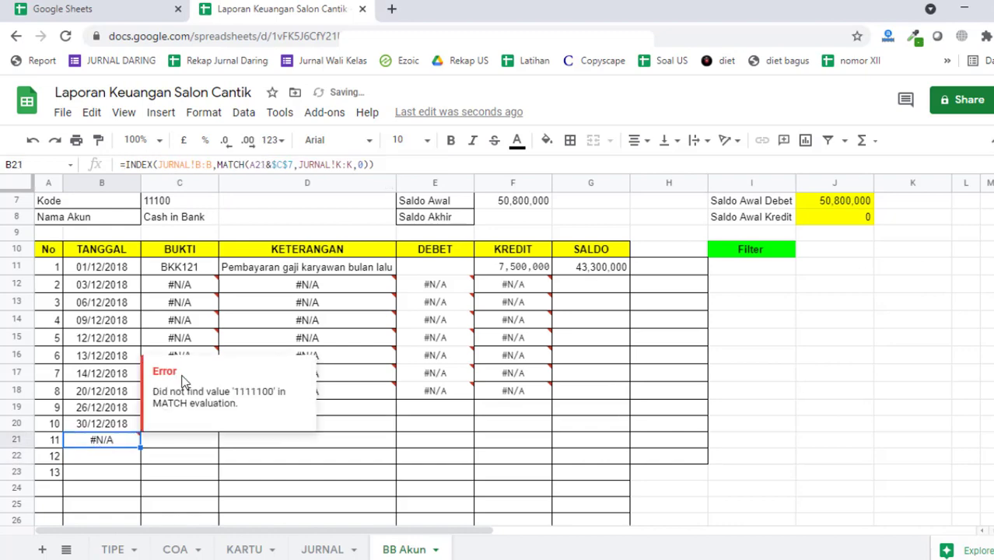
pyautogui.click(33, 141)
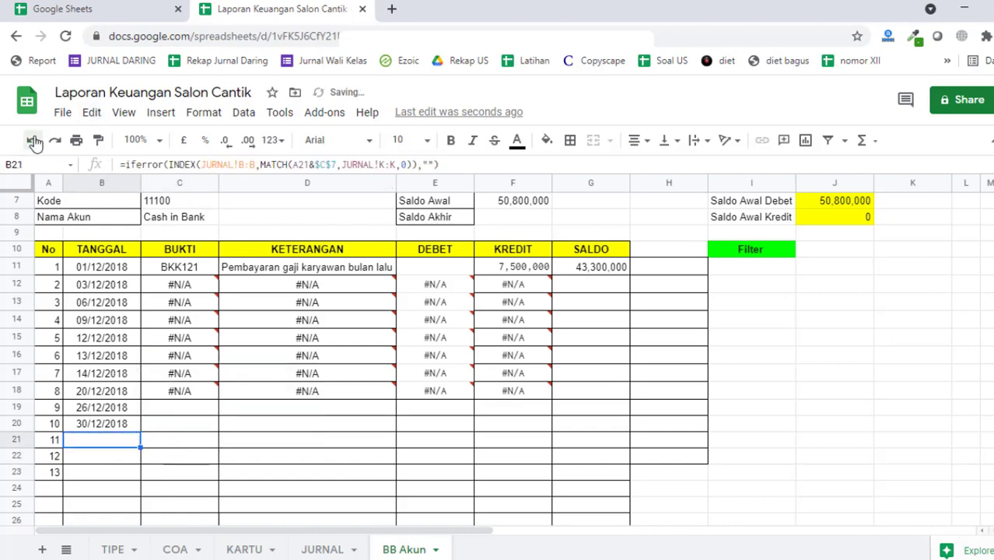
# - Copy the full TANGGAL formula text from B11 and replace the BUKTI formula in C11 with it
pyautogui.click(177, 409)
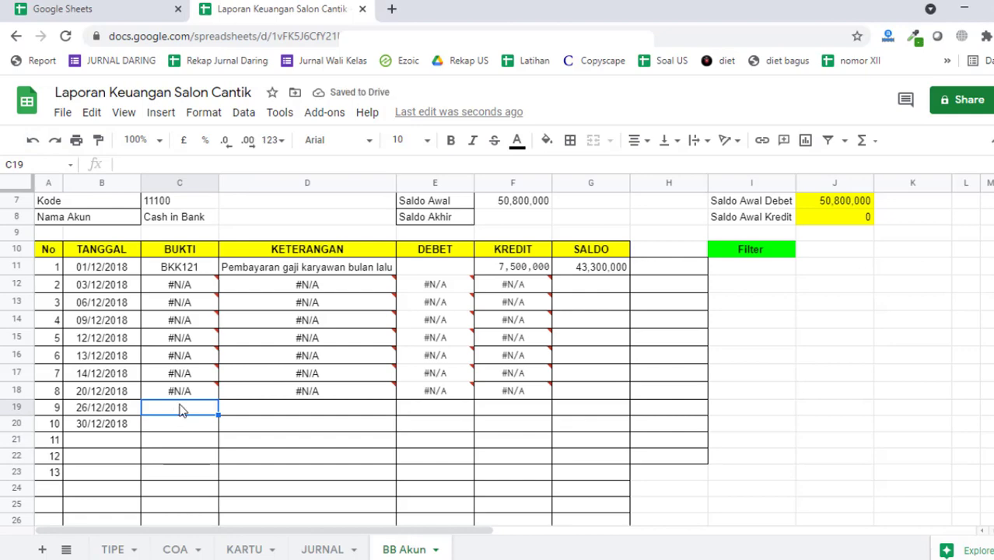
pyautogui.click(123, 271)
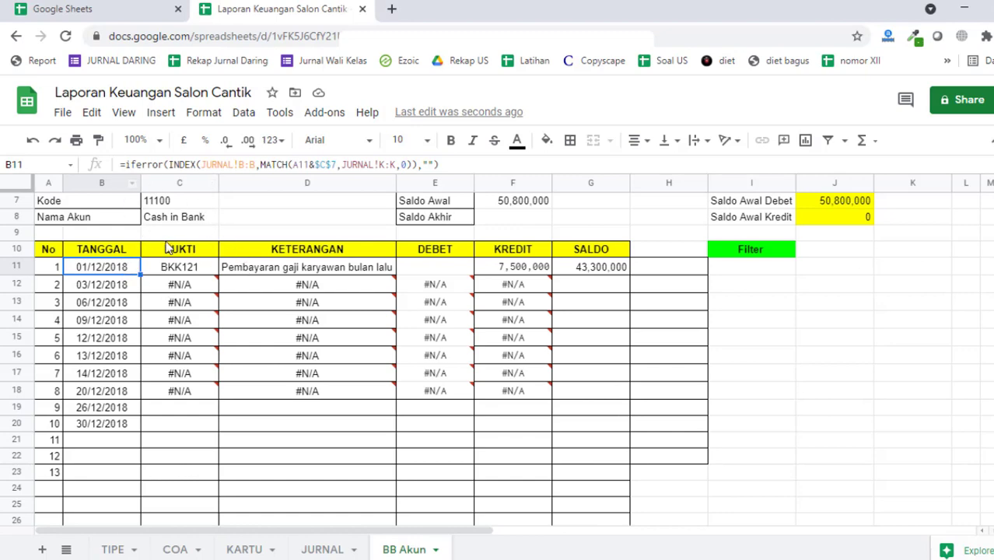
pyautogui.moveTo(439, 164); pyautogui.dragTo(121, 164)
pyautogui.hotkey('ctrl', 'c')
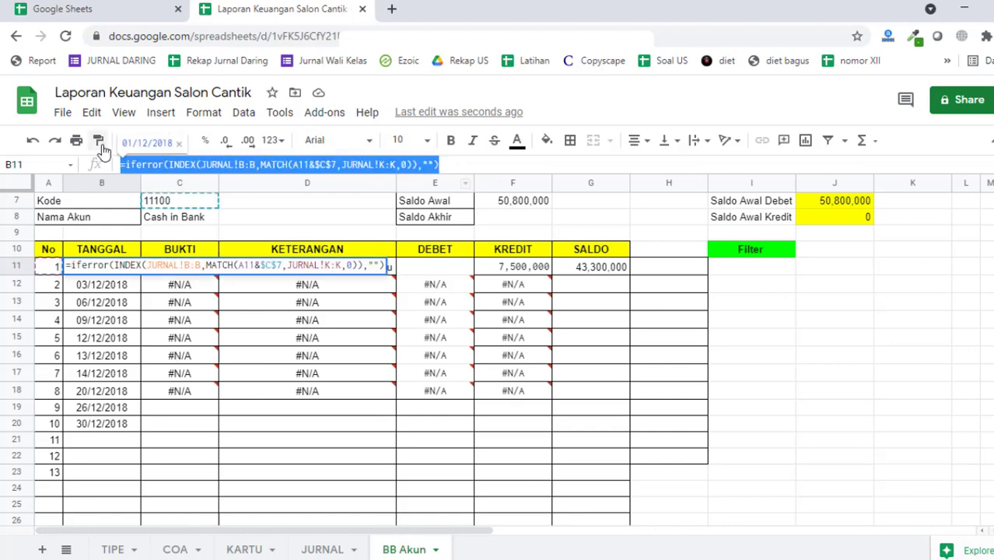
pyautogui.press('Tab')
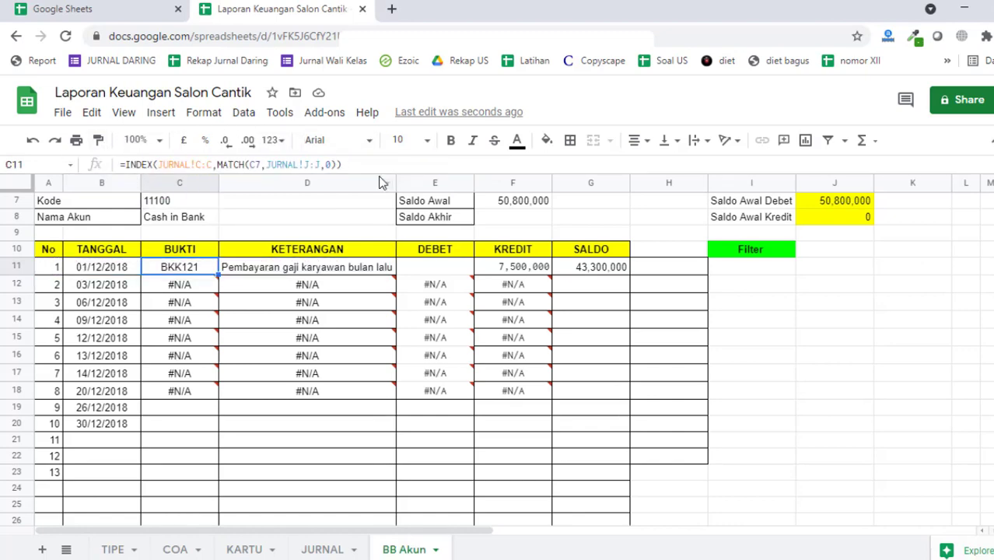
pyautogui.moveTo(371, 164); pyautogui.dragTo(77, 164)
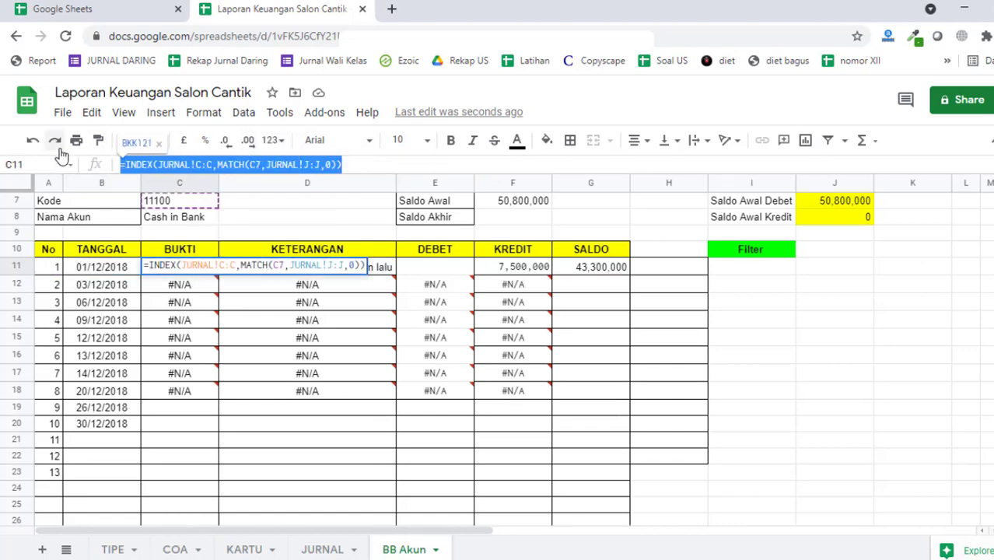
pyautogui.hotkey('ctrl', 'v')
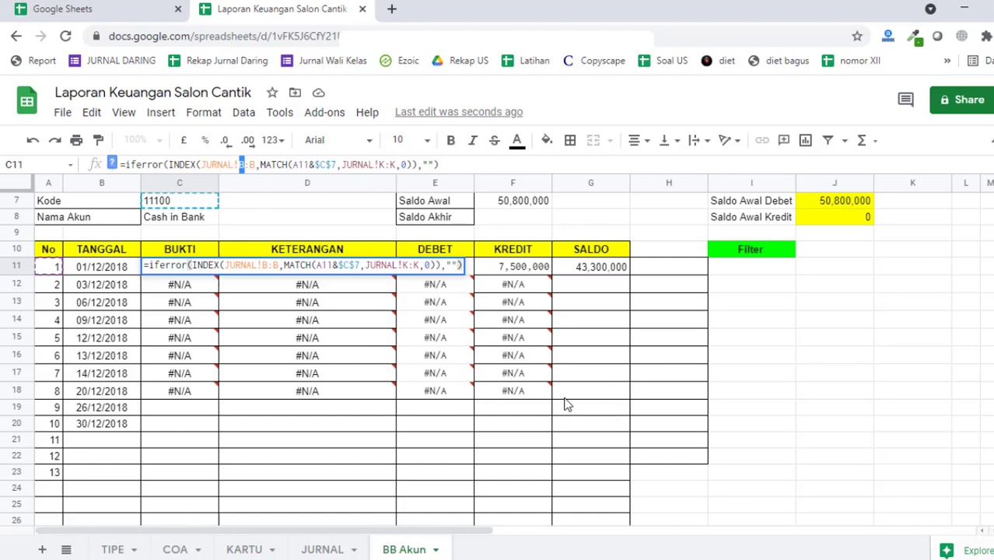
pyautogui.press('Return')
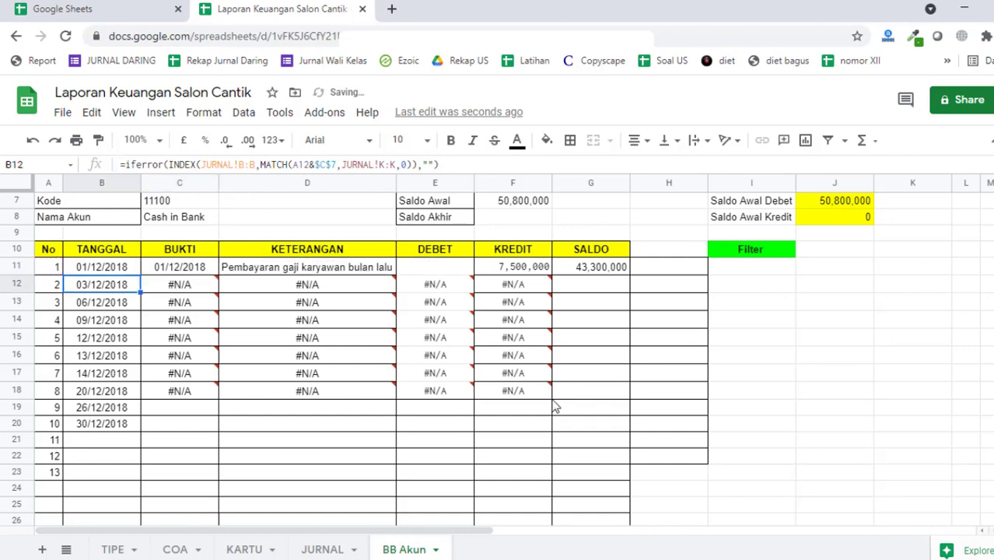
# - Change the INDEX range in the C11 formula to JURNAL!C:C, matching the journal's BUKTI column, and fill the formula down to C23
pyautogui.click(322, 550)
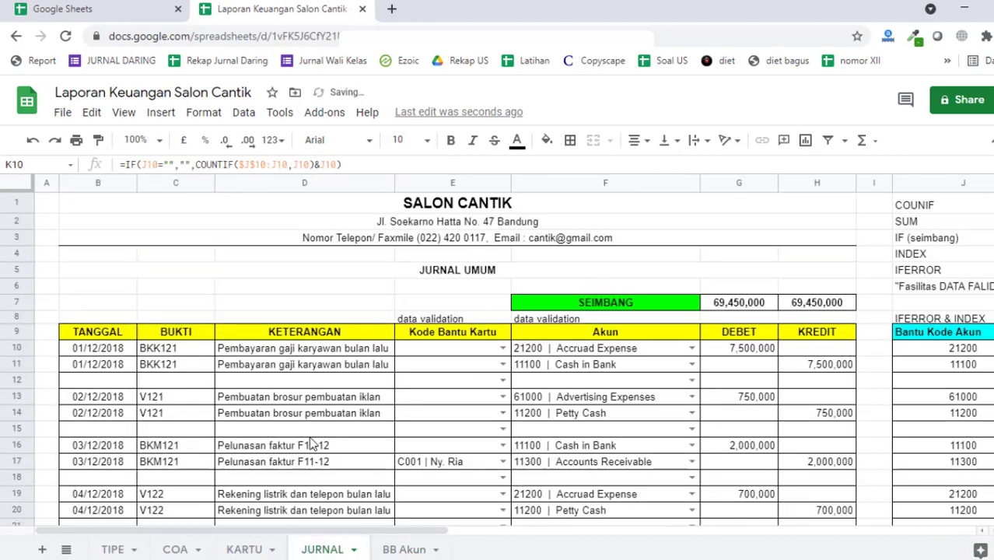
pyautogui.click(395, 546)
pyautogui.click(198, 267)
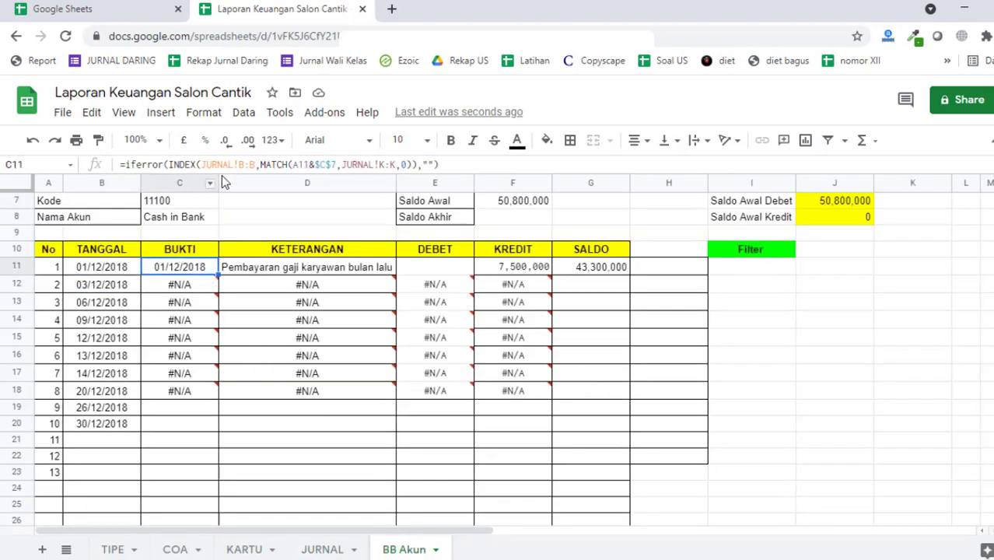
pyautogui.moveTo(239, 164); pyautogui.dragTo(256, 165)
pyautogui.write('c')
pyautogui.write('c')
pyautogui.press('Return')
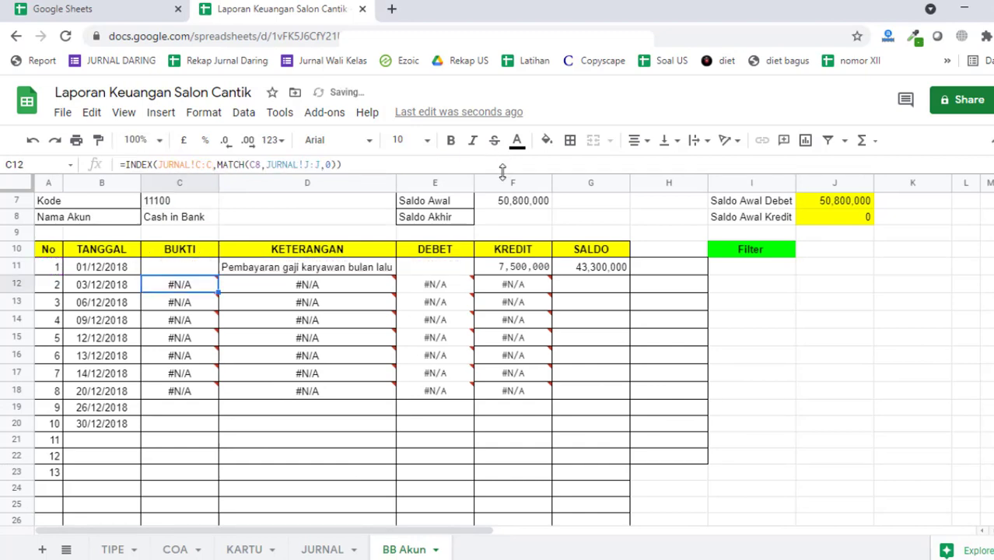
pyautogui.click(210, 264)
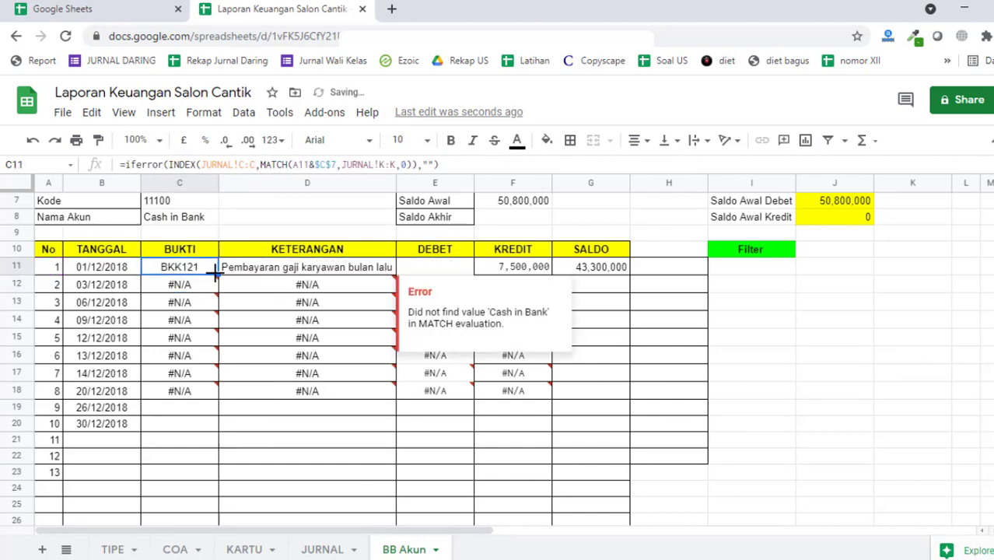
pyautogui.moveTo(219, 276); pyautogui.dragTo(208, 475)
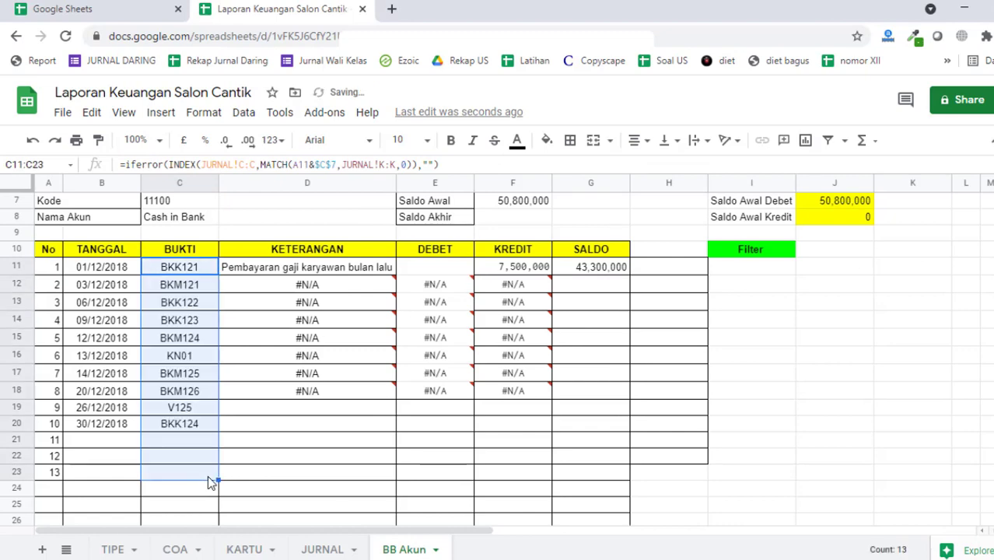
# - Replace the formula in D12 with the copied TANGGAL formula and point its INDEX range at the KETERANGAN column of the JURNAL sheet
pyautogui.click(309, 270)
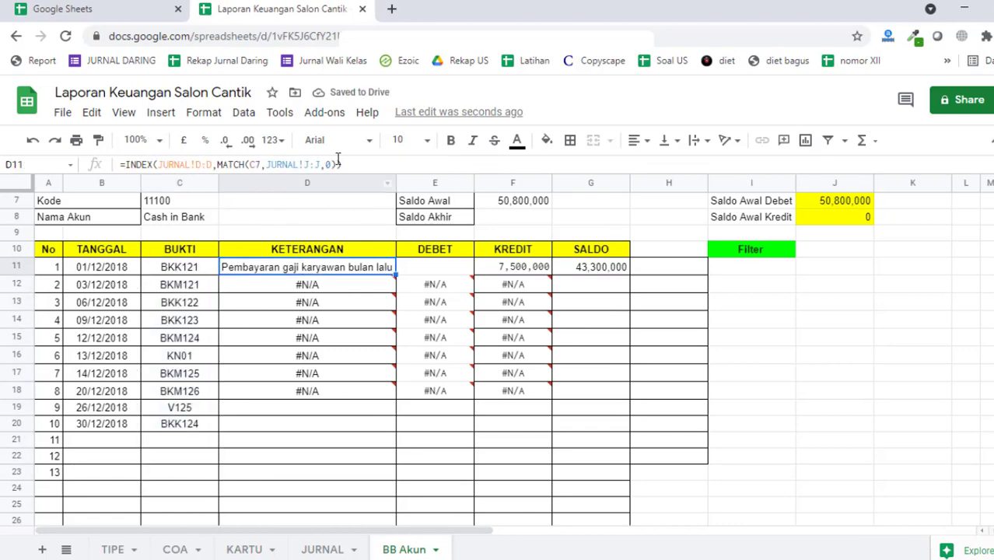
pyautogui.hotkey('ctrl', 'a')
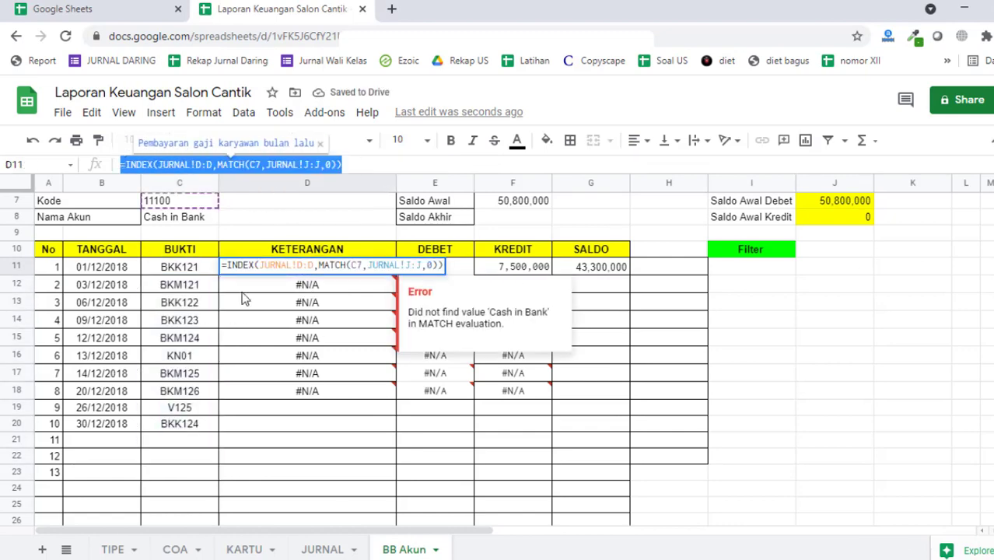
pyautogui.click(244, 298)
pyautogui.click(322, 549)
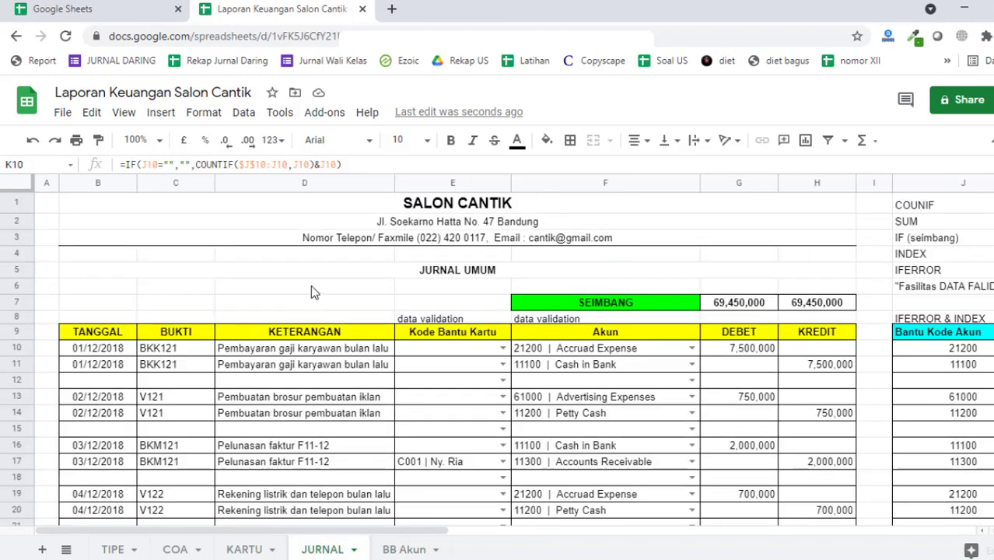
pyautogui.click(386, 548)
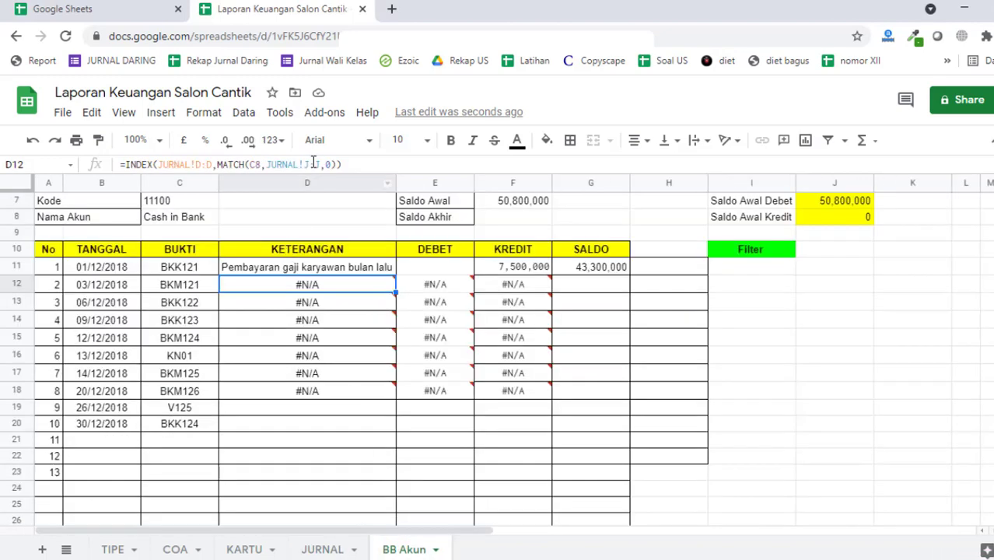
pyautogui.moveTo(340, 164); pyautogui.dragTo(128, 149)
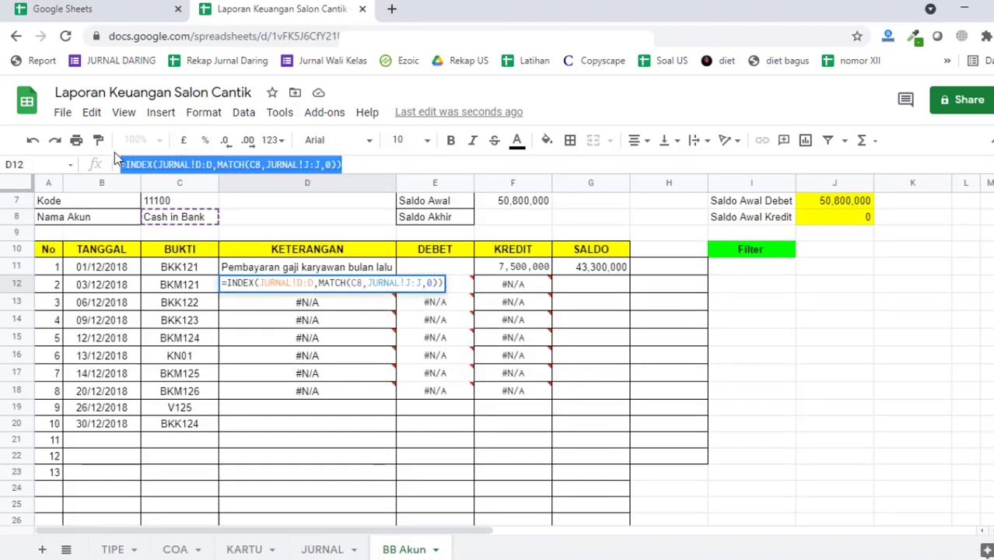
pyautogui.hotkey('ctrl', 'v')
pyautogui.doubleClick(246, 164)
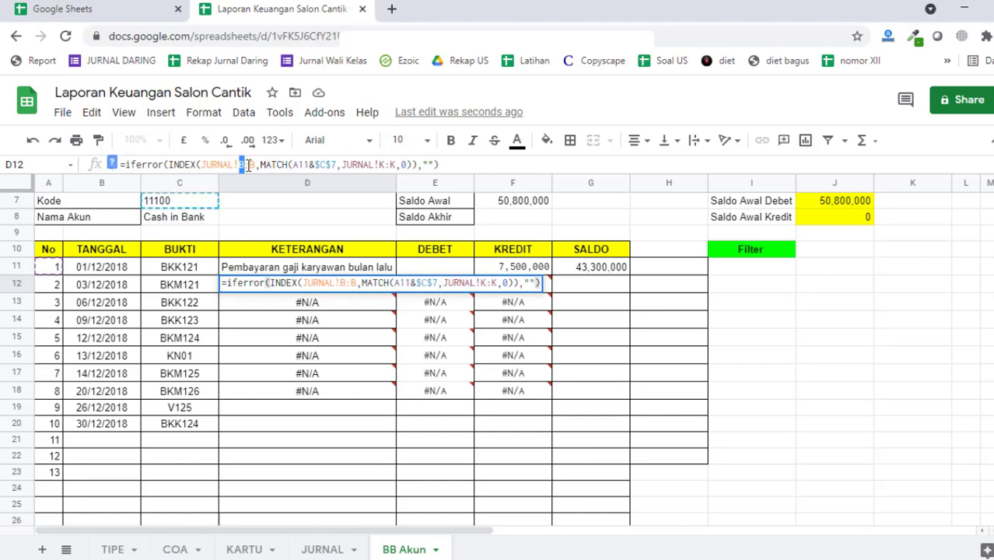
pyautogui.press('Tab')
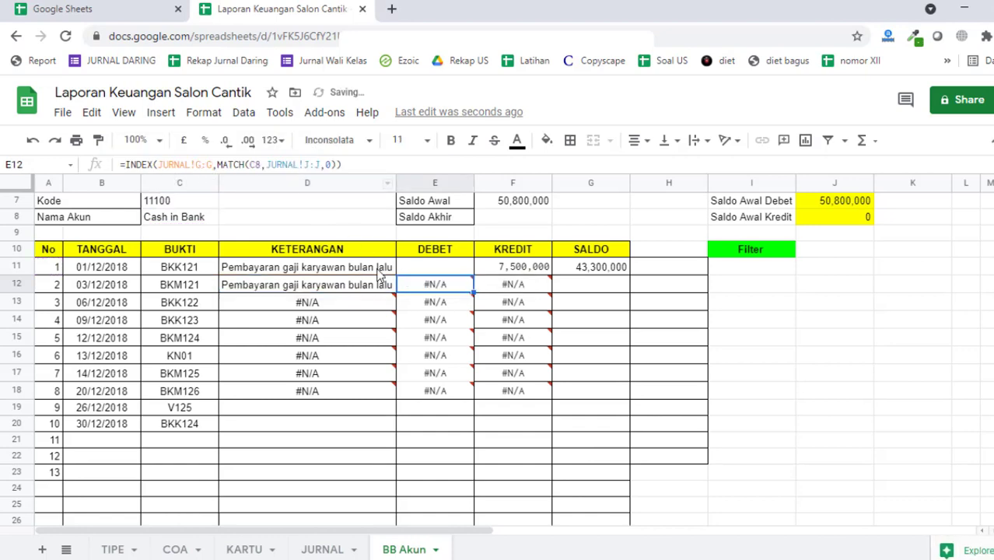
# - Try to replace the KETERANGAN formula in D11 with the copied contents of cell D12
pyautogui.click(381, 285)
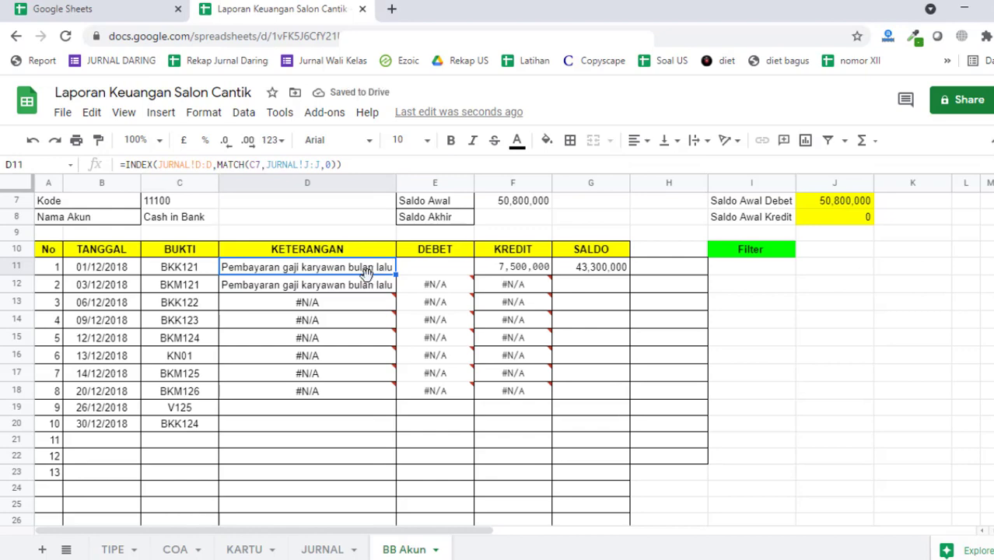
pyautogui.click(364, 286)
pyautogui.hotkey('ctrl', 'c')
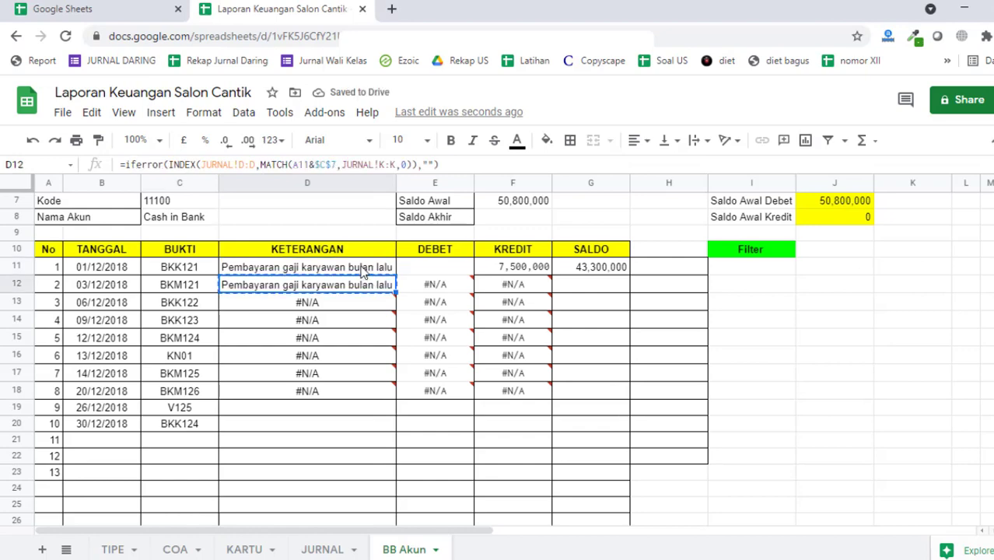
pyautogui.click(284, 267)
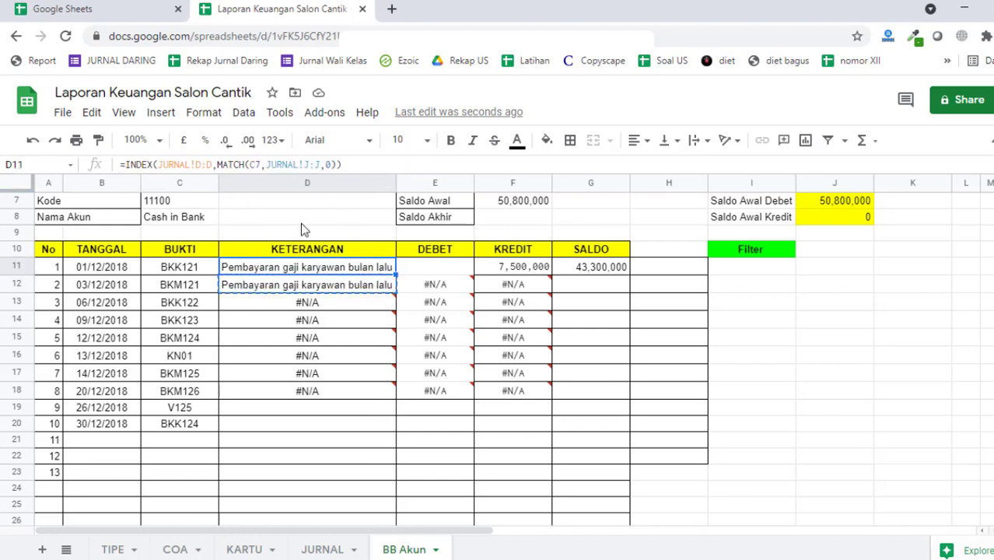
pyautogui.moveTo(347, 164); pyautogui.dragTo(97, 156)
pyautogui.hotkey('ctrl', 'v')
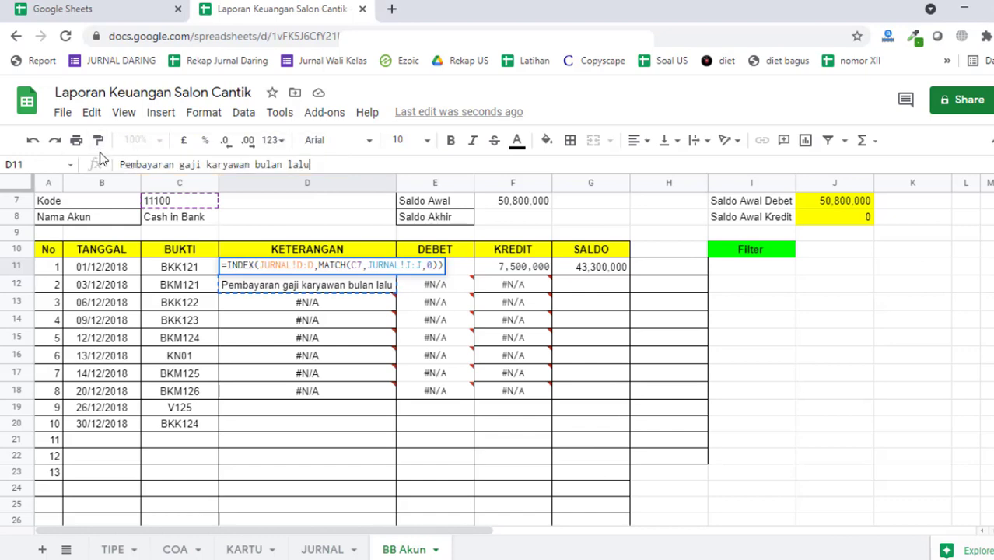
pyautogui.press('Return')
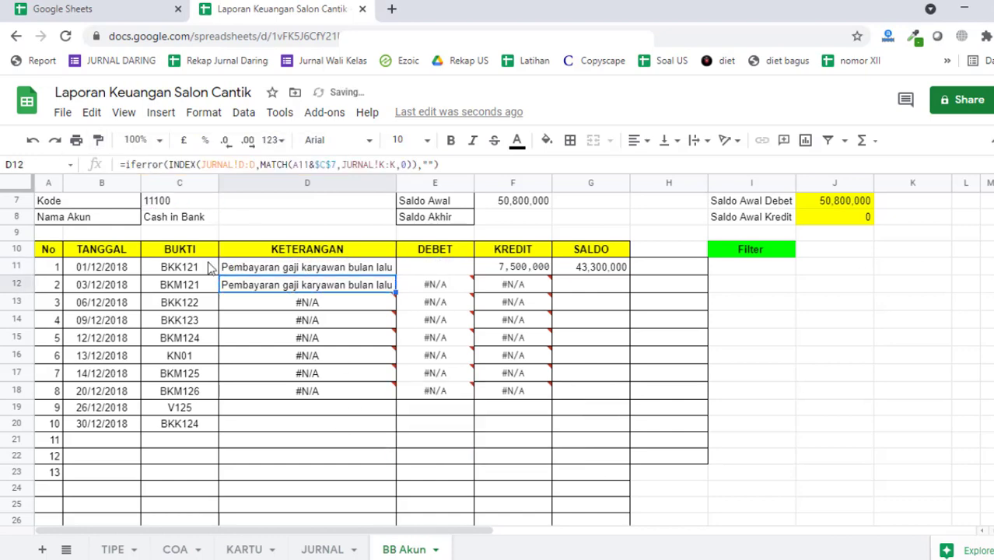
# - Copy the full BUKTI formula text from C11 into D11 and change its INDEX range to JURNAL!D:D
pyautogui.click(189, 270)
pyautogui.moveTo(451, 163); pyautogui.dragTo(100, 178)
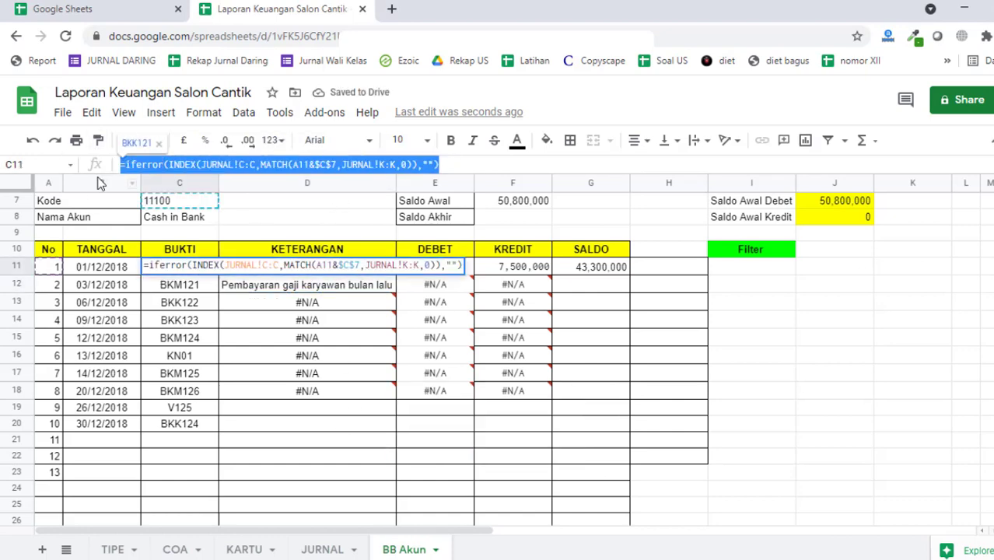
pyautogui.press('Tab')
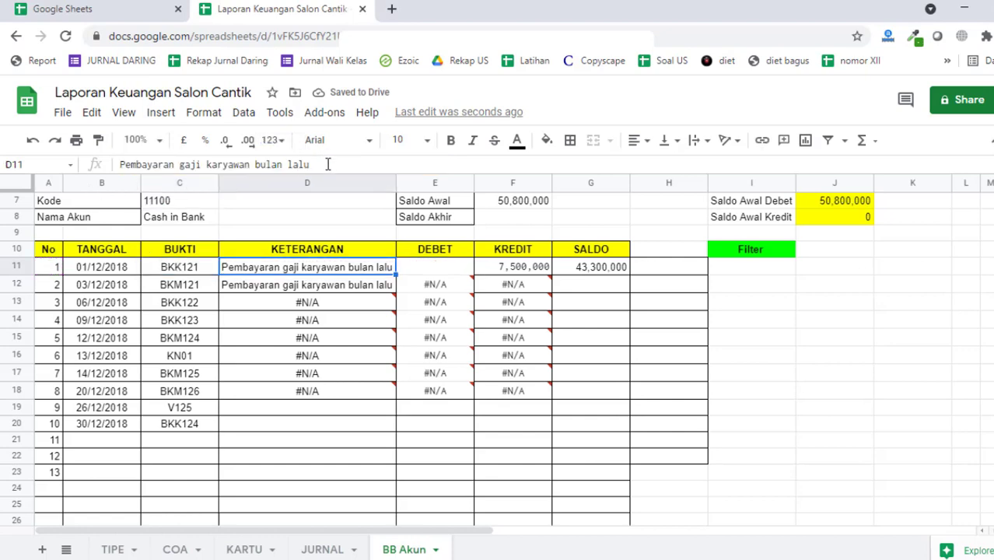
pyautogui.moveTo(327, 164); pyautogui.dragTo(39, 169)
pyautogui.hotkey('ctrl', 'v')
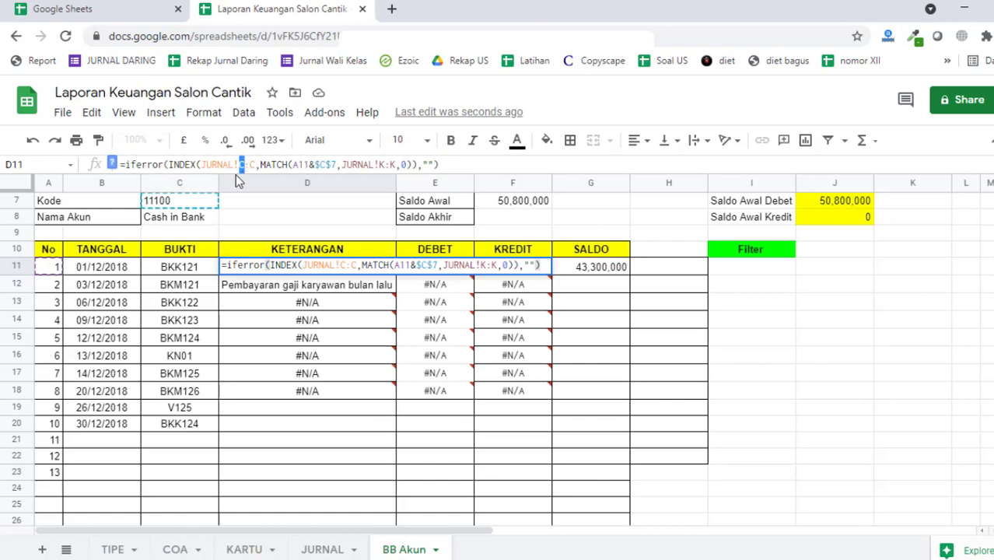
pyautogui.write('d')
pyautogui.doubleClick(254, 164)
pyautogui.write('d')
pyautogui.press('Return')
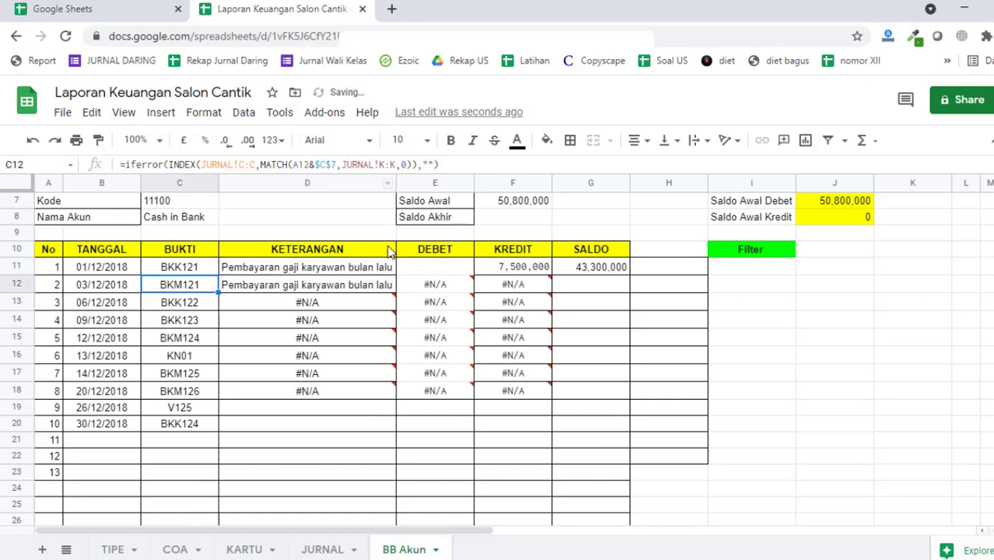
# - Fill the KETERANGAN formula in D11 down to D23
pyautogui.click(369, 271)
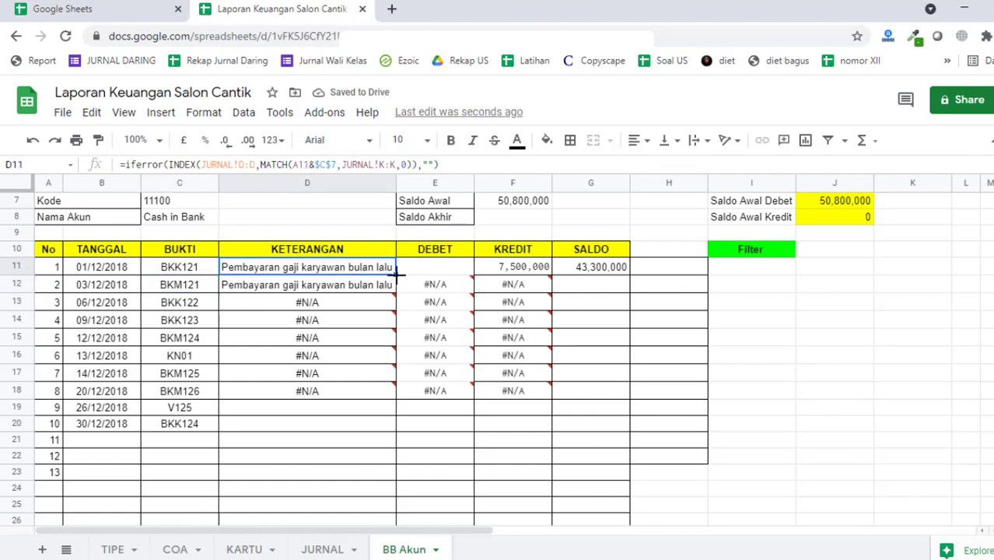
pyautogui.moveTo(398, 272); pyautogui.dragTo(389, 475)
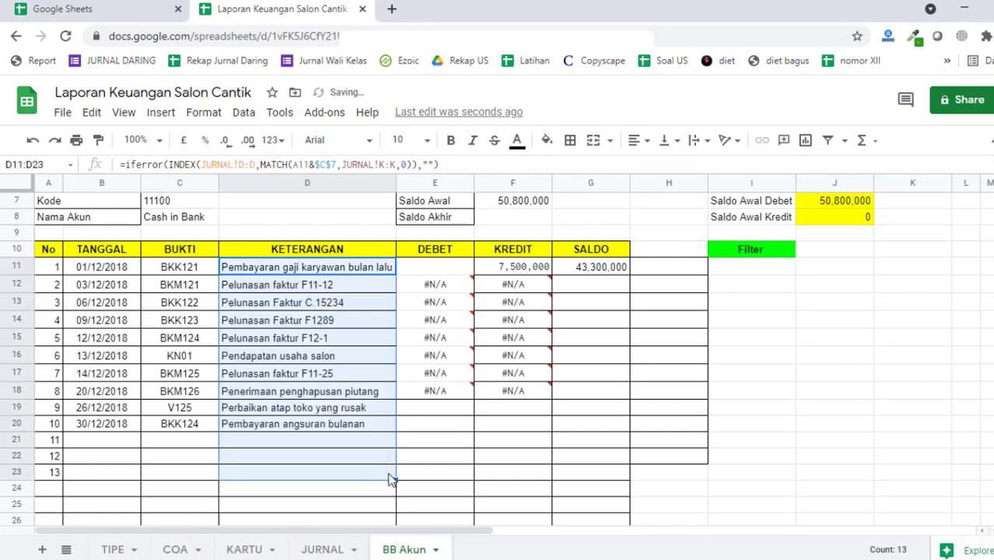
pyautogui.click(347, 272)
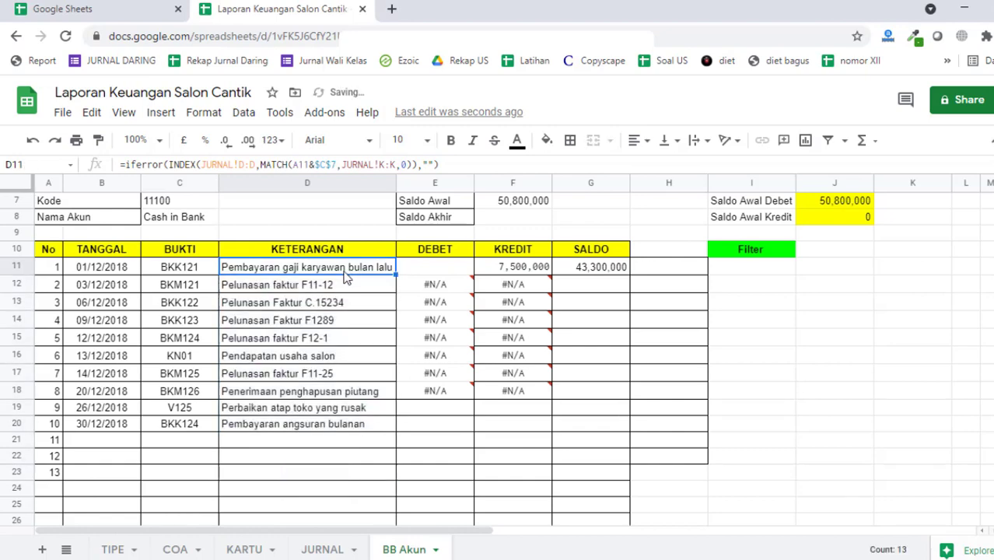
pyautogui.click(111, 271)
pyautogui.click(173, 287)
pyautogui.click(334, 324)
# - Replace the DEBET formula in E11 with the copied BUKTI formula and set its INDEX range to JURNAL!G:G
pyautogui.click(438, 267)
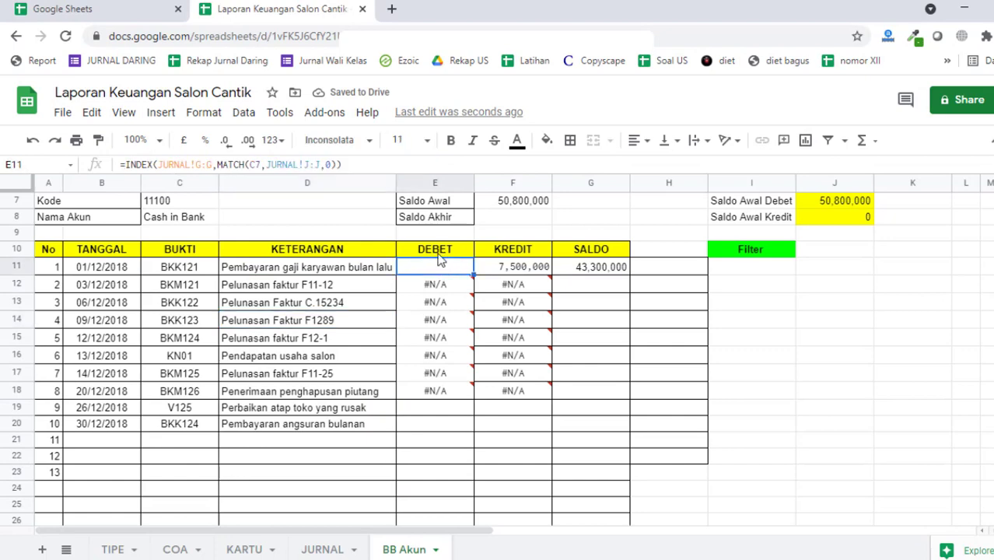
pyautogui.moveTo(387, 164); pyautogui.dragTo(93, 160)
pyautogui.hotkey('ctrl', 'v')
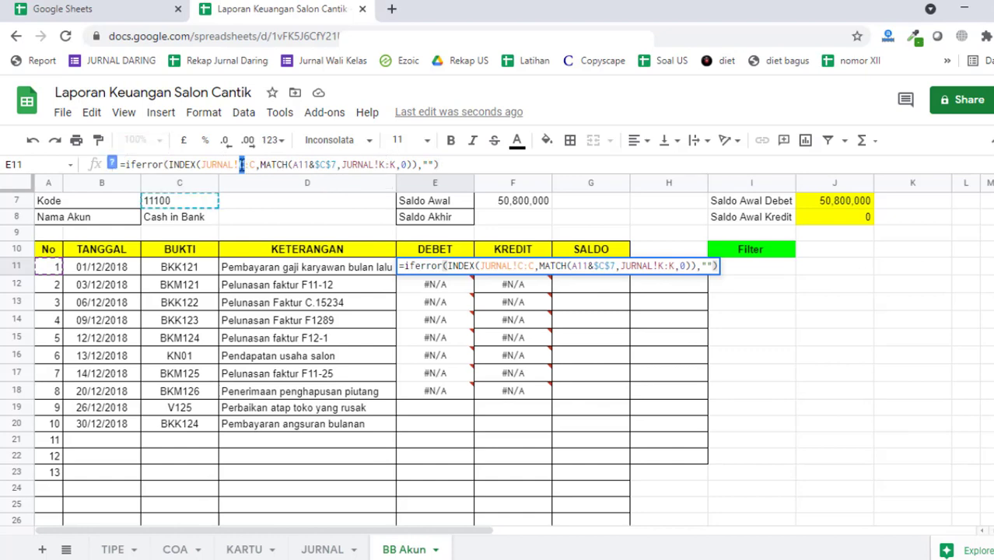
pyautogui.write('g')
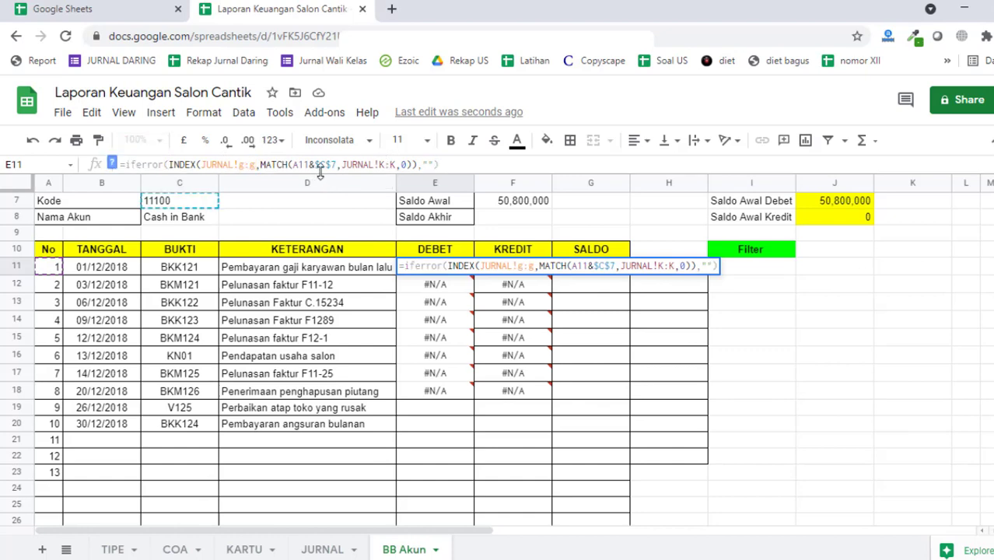
pyautogui.press('Tab')
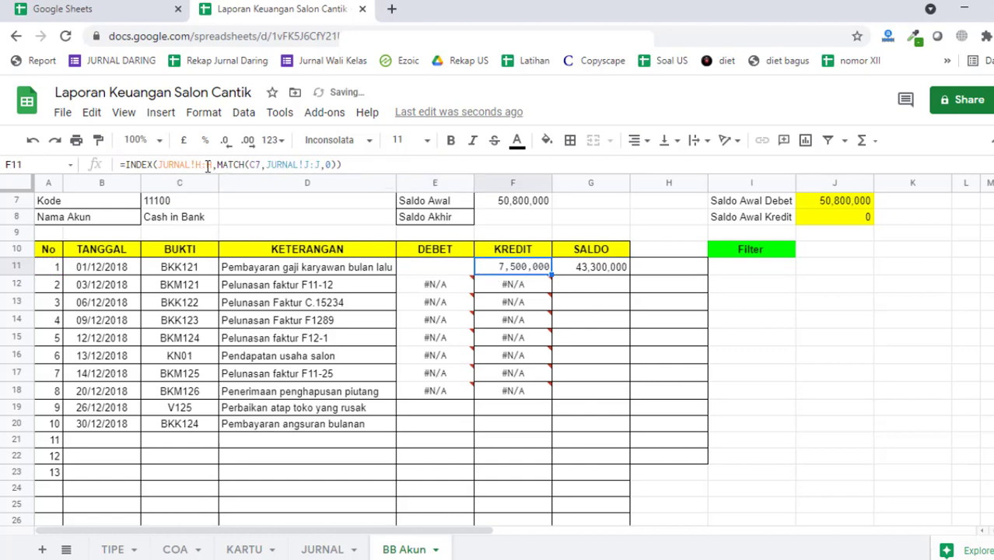
# - Replace the KREDIT formula in F11 with the copied BUKTI formula and set its INDEX range to JURNAL!H:H
pyautogui.click(311, 166)
pyautogui.hotkey('ctrl', 'a')
pyautogui.hotkey('ctrl', 'v')
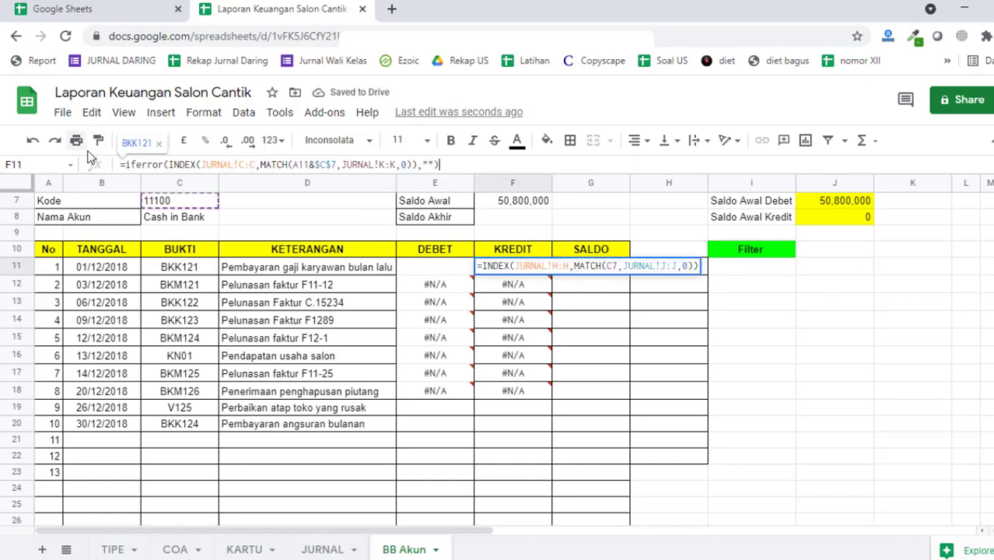
pyautogui.write('h')
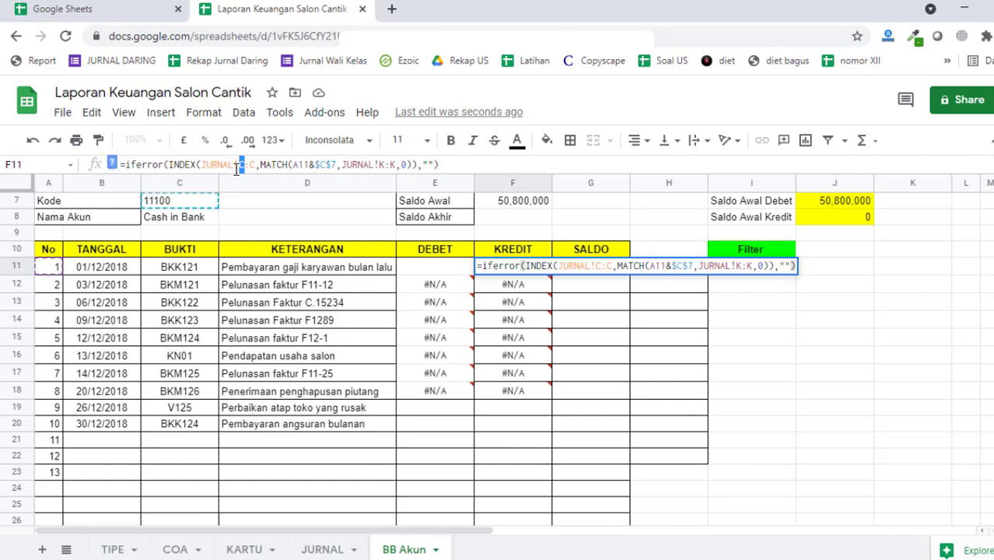
pyautogui.moveTo(257, 165); pyautogui.dragTo(250, 165)
pyautogui.write('h')
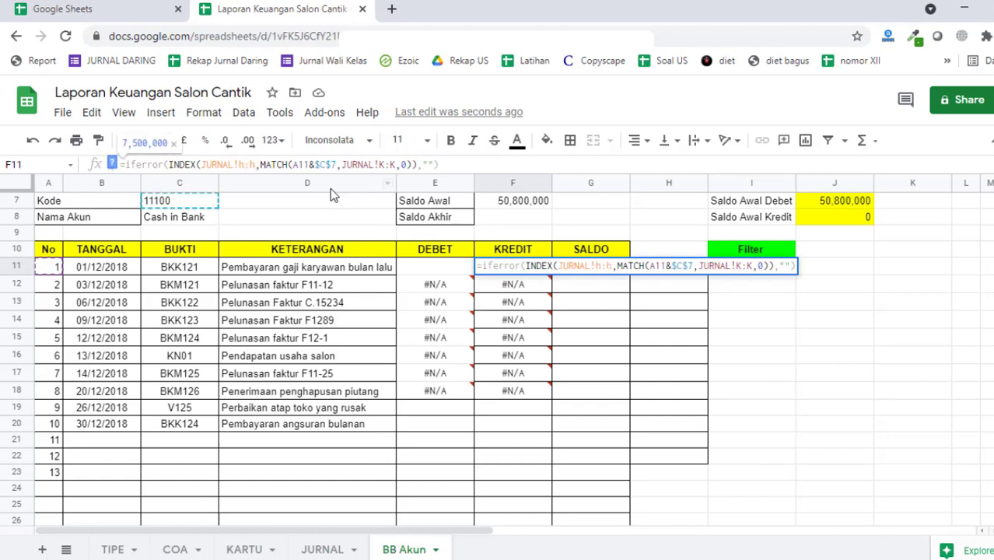
pyautogui.press('Return')
# - Fill the DEBET and KREDIT formulas in E11:F11 down to row 23
pyautogui.moveTo(457, 264); pyautogui.dragTo(532, 473)
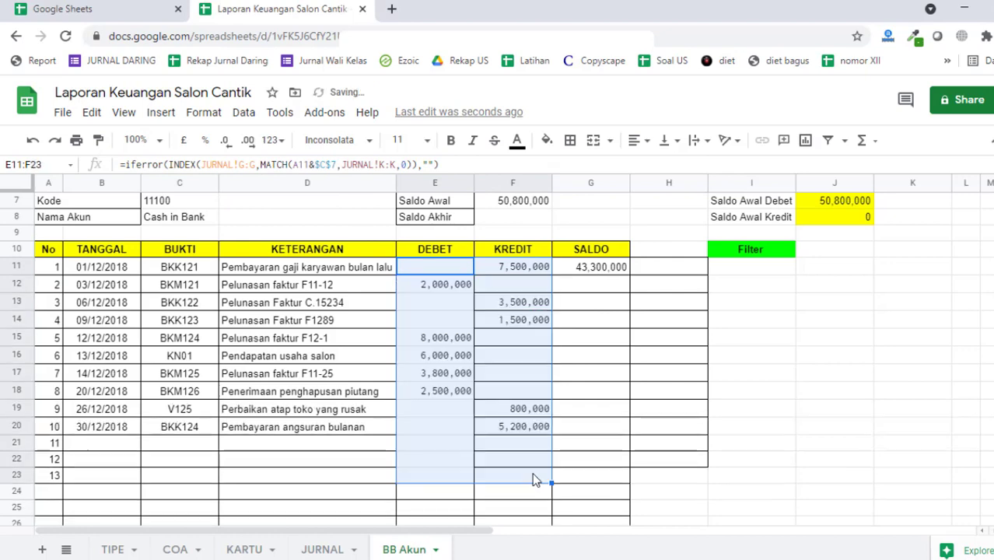
pyautogui.click(434, 395)
pyautogui.scroll(-1, 266, 390)
pyautogui.moveTo(56, 412); pyautogui.dragTo(478, 445)
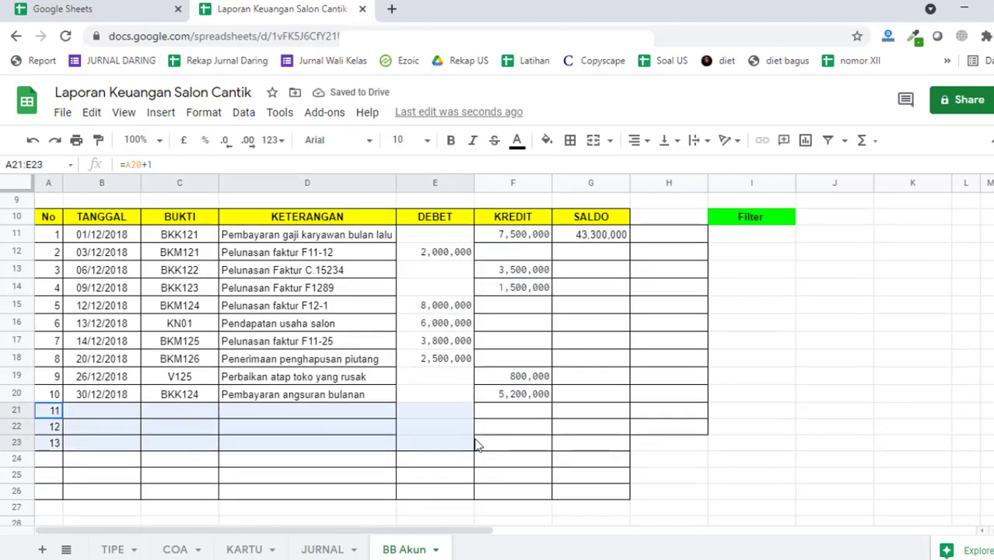
pyautogui.click(520, 425)
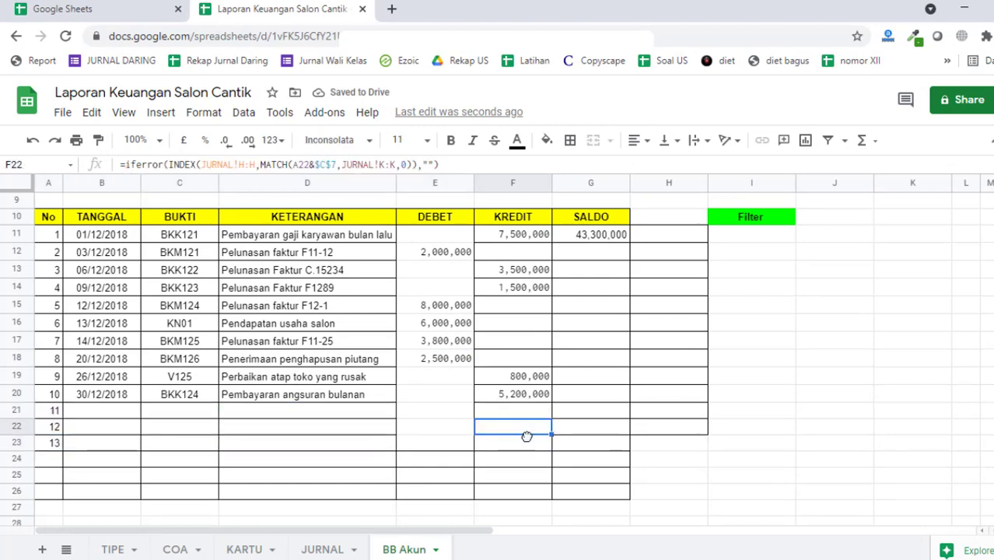
# - Extend the numbering and lookup formulas in A23:F23 down to row 25 and check the DEBET cells
pyautogui.moveTo(530, 446); pyautogui.dragTo(49, 441)
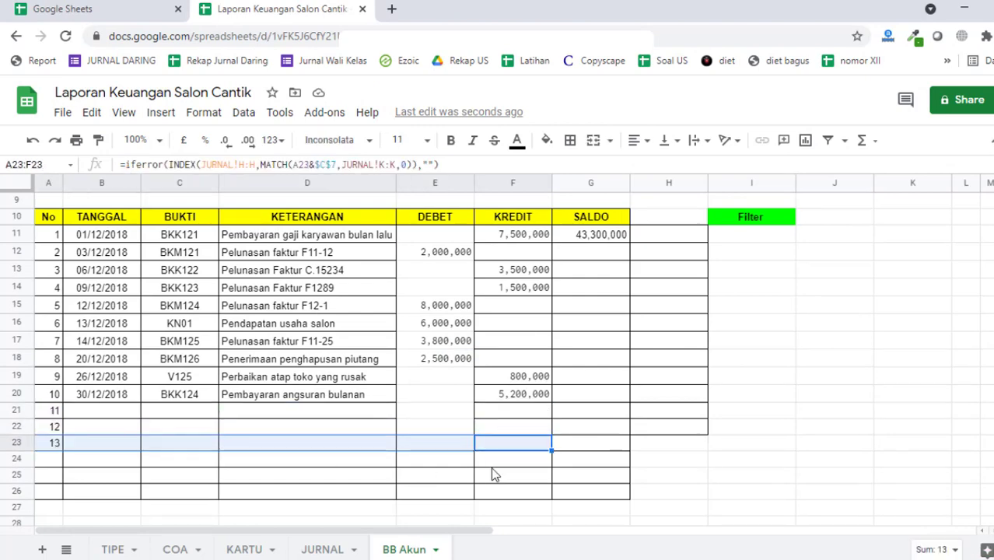
pyautogui.moveTo(551, 449); pyautogui.dragTo(543, 476)
pyautogui.press('Left')
pyautogui.press('Down')
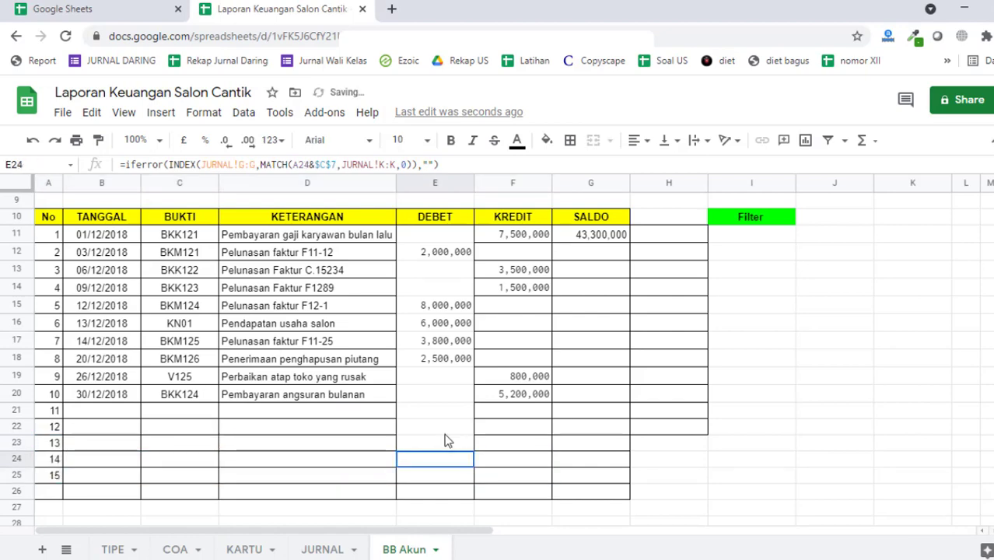
pyautogui.press('Up')
pyautogui.press('Up')
pyautogui.press('Up')
pyautogui.press('Up')
pyautogui.press('Up')
pyautogui.press('Up')
pyautogui.press('Down')
pyautogui.press('Down')
pyautogui.press('Down')
pyautogui.press('Down')
pyautogui.press('Down')
pyautogui.press('Down')
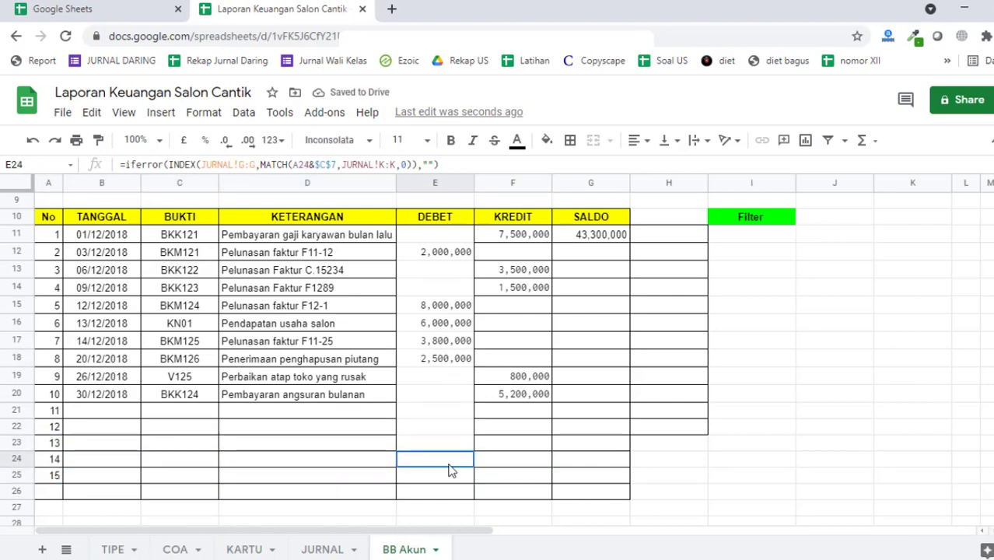
# - Apply all borders to the ledger table A10:G26 and set its text to Arial, size 10
pyautogui.moveTo(54, 219); pyautogui.dragTo(583, 492)
pyautogui.click(570, 140)
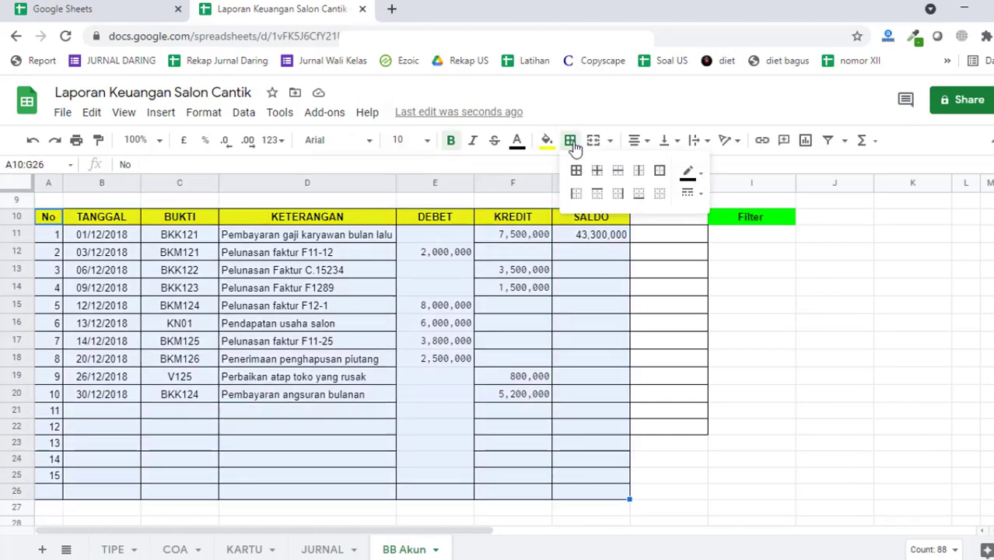
pyautogui.click(579, 172)
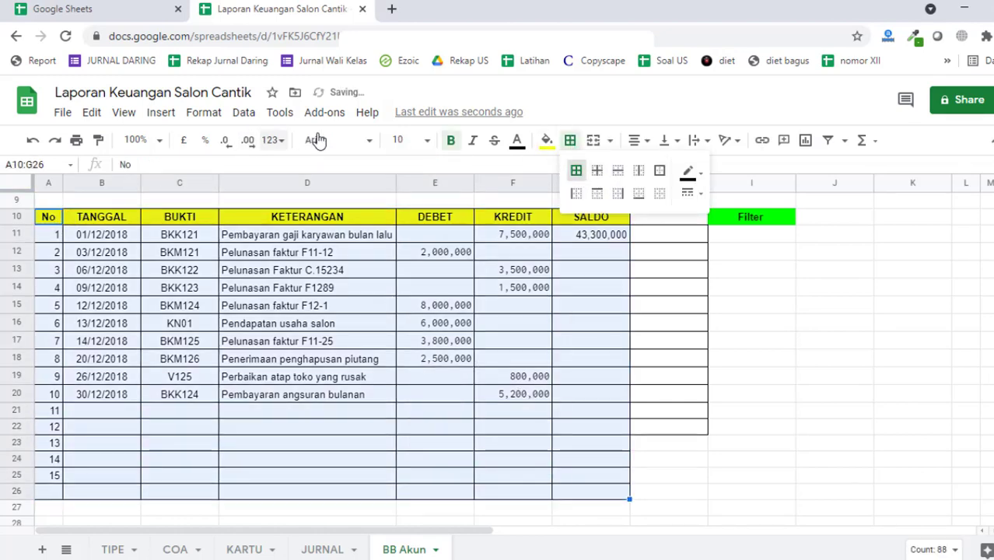
pyautogui.click(427, 141)
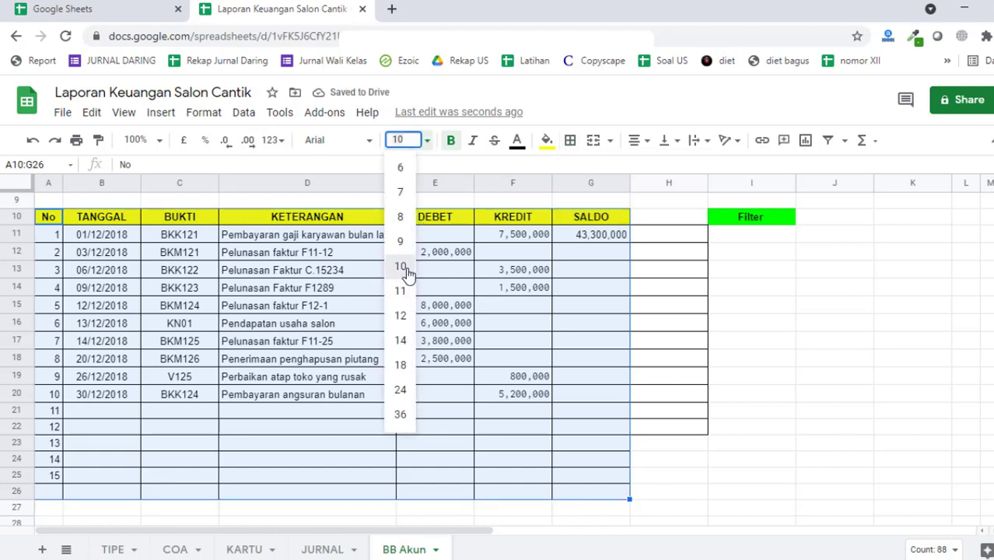
pyautogui.click(404, 268)
pyautogui.click(363, 143)
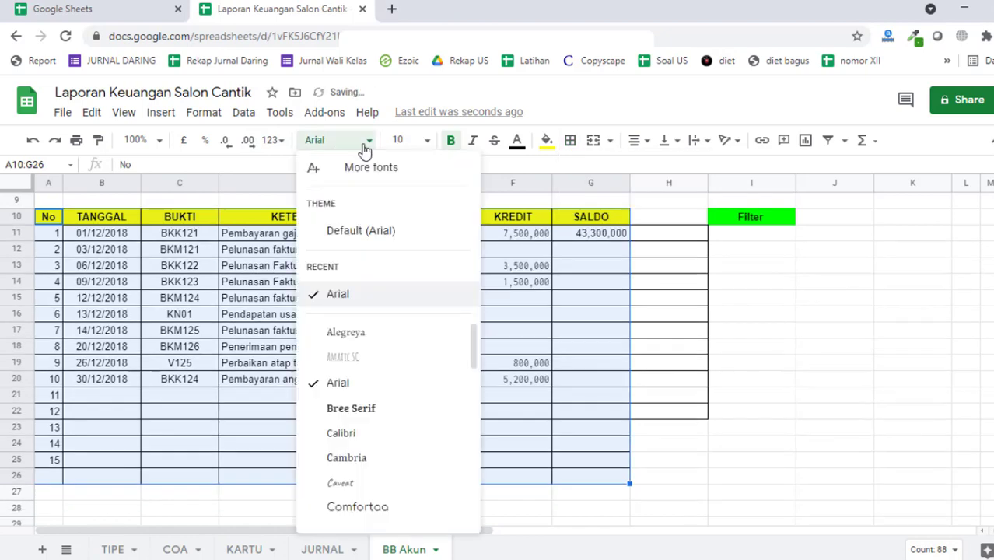
pyautogui.click(356, 296)
pyautogui.click(455, 330)
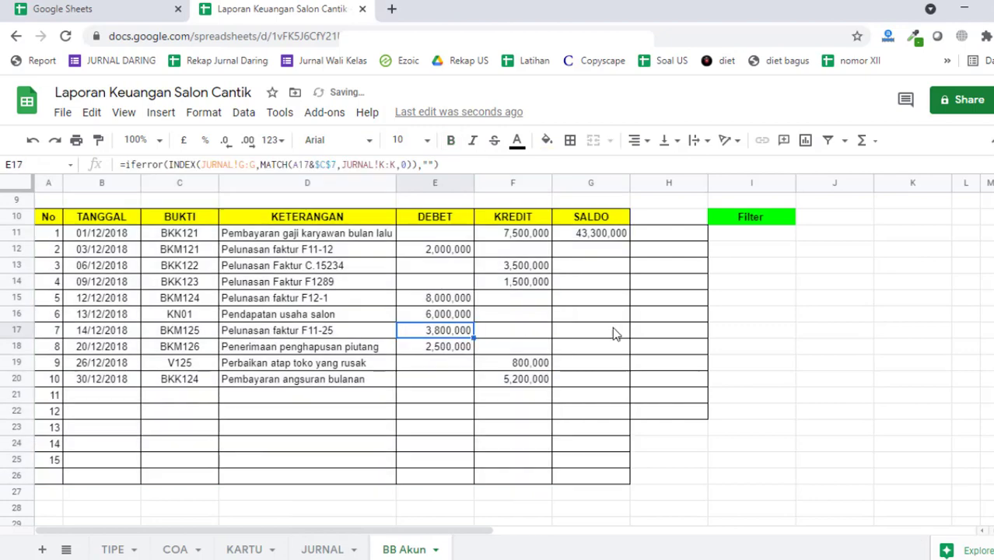
pyautogui.scroll(2, 622, 311)
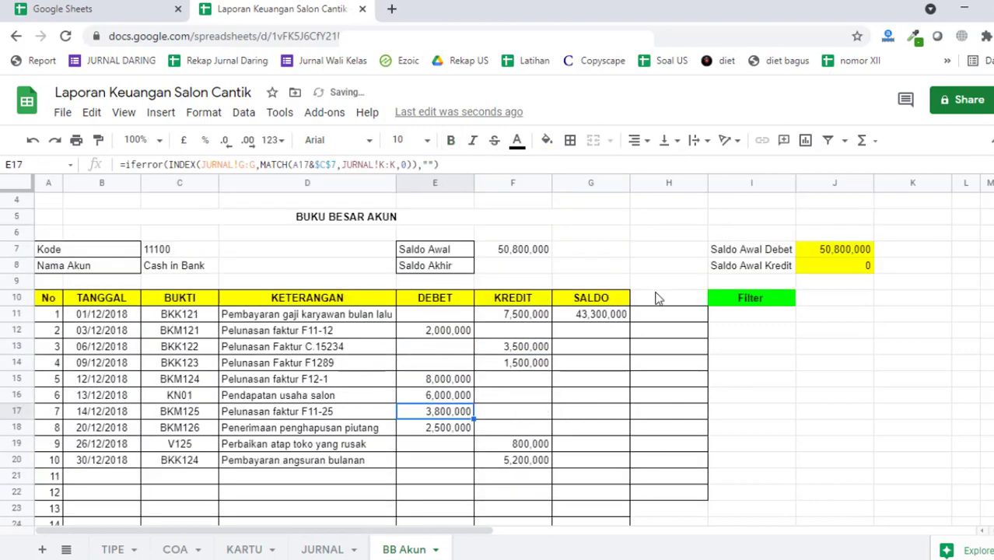
pyautogui.click(599, 317)
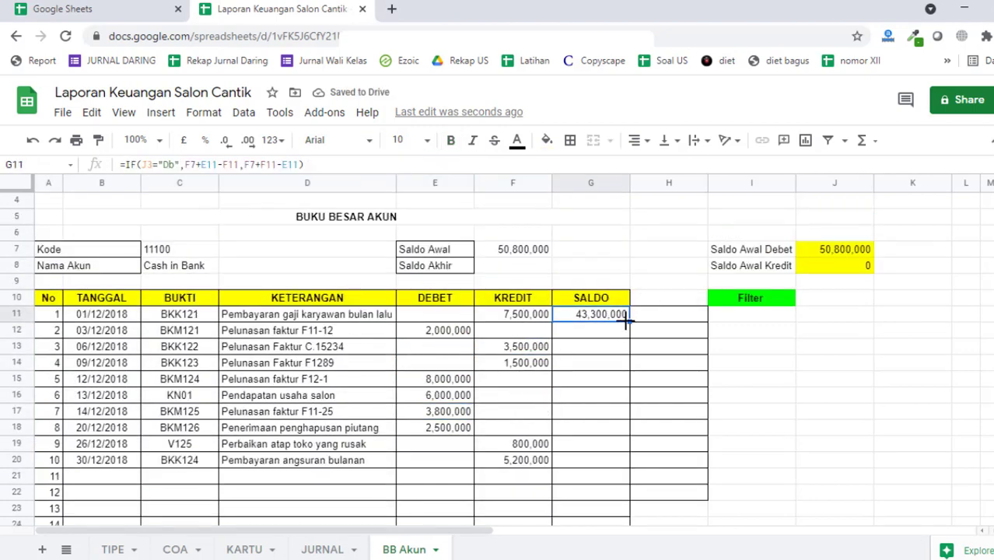
pyautogui.click(626, 326)
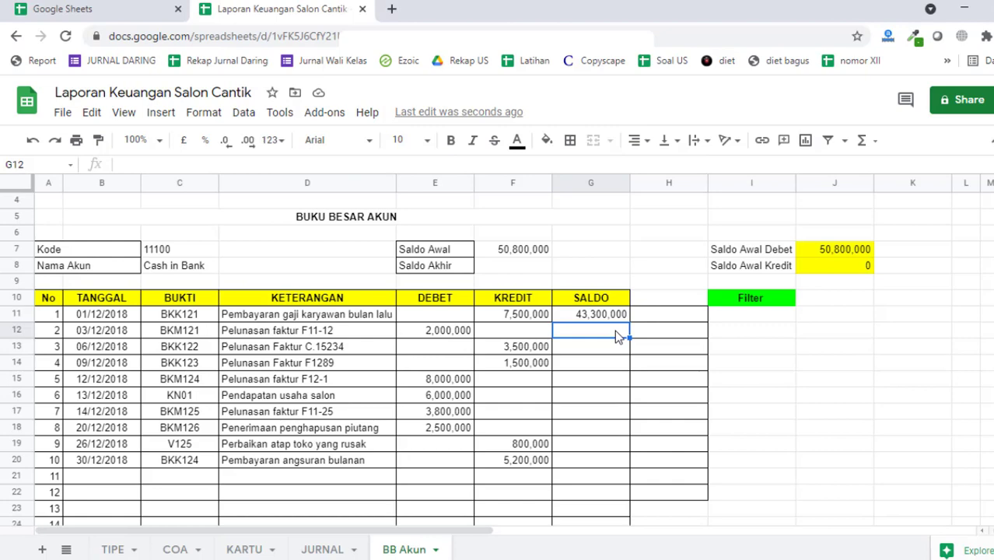
pyautogui.press('Up')
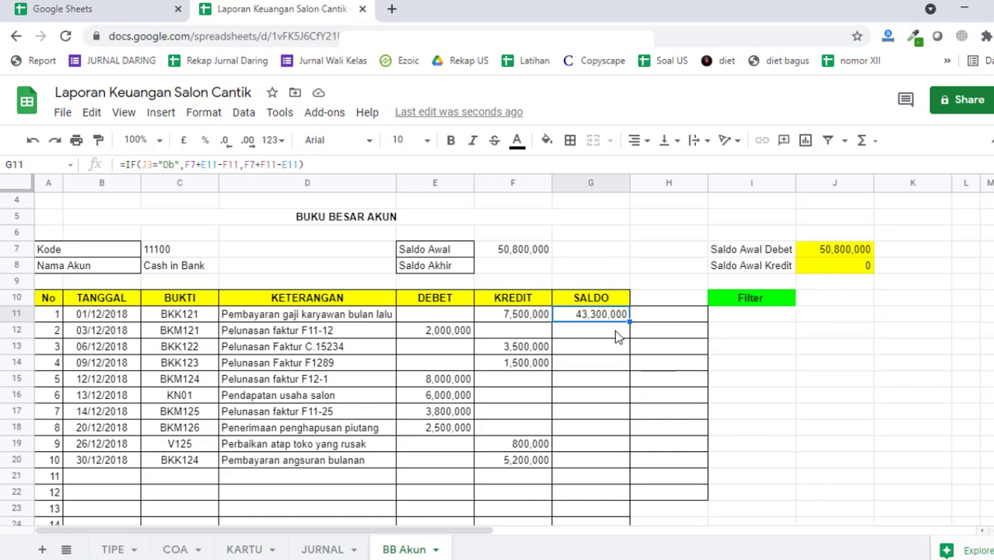
pyautogui.press('Down')
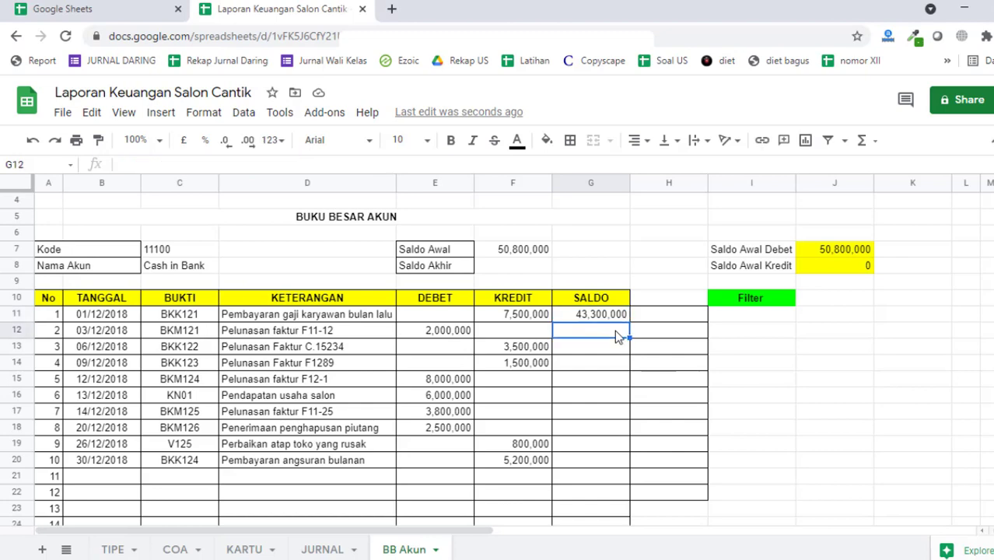
pyautogui.write('=if(')
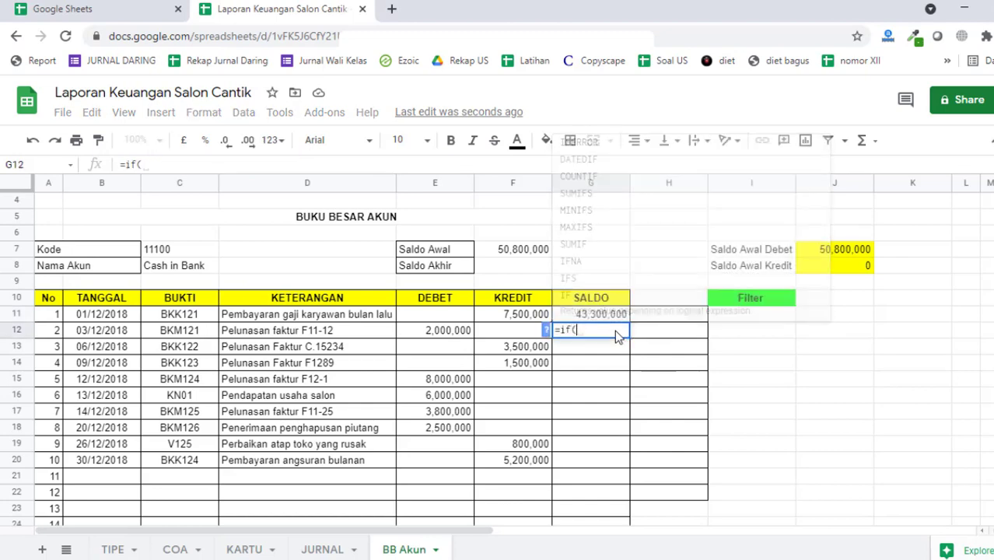
pyautogui.scroll(2, 592, 280)
pyautogui.click(812, 240)
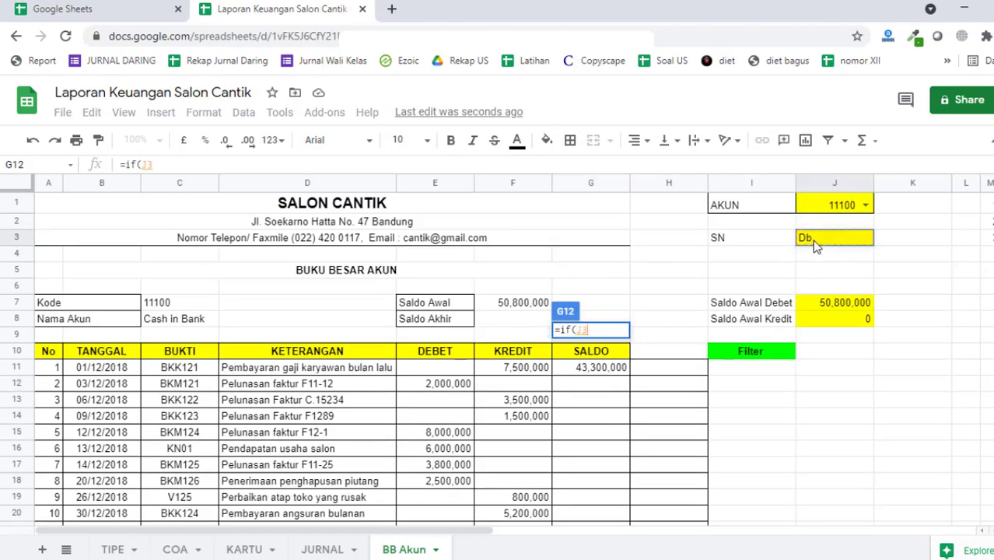
pyautogui.write('=')
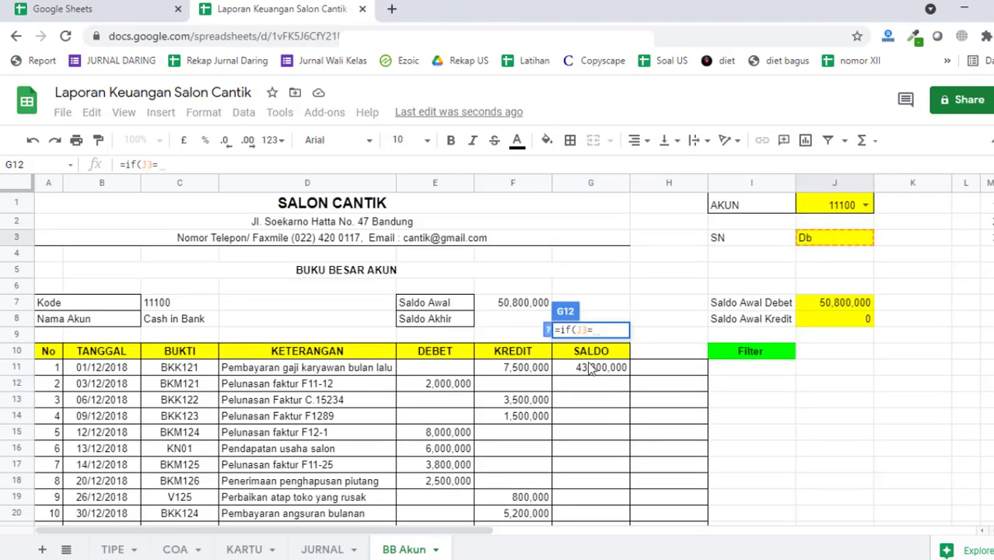
pyautogui.write('"Db')
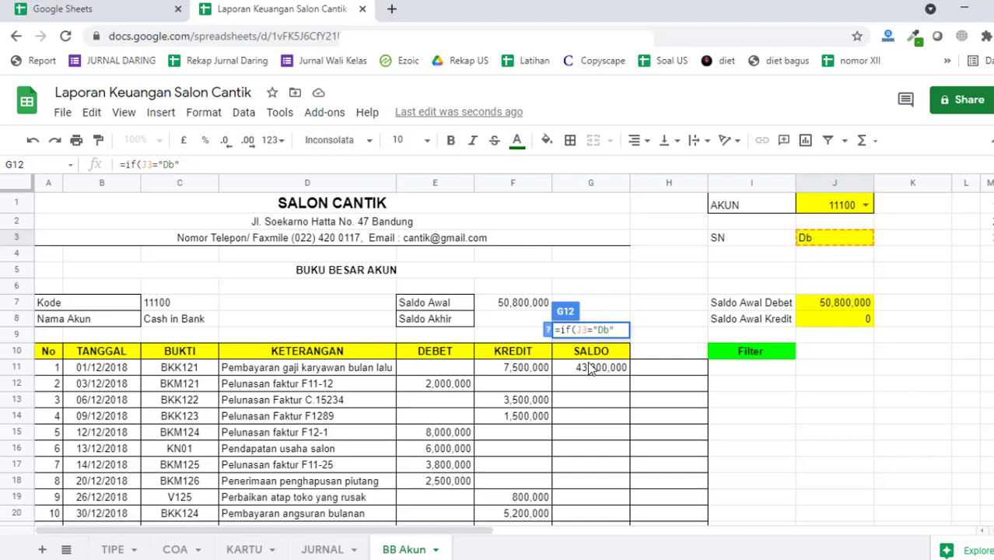
pyautogui.press('BackSpace')
pyautogui.press('BackSpace')
pyautogui.press('BackSpace')
pyautogui.press('BackSpace')
pyautogui.press('BackSpace')
pyautogui.press('BackSpace')
pyautogui.press('BackSpace')
pyautogui.press('BackSpace')
pyautogui.press('BackSpace')
pyautogui.press('BackSpace')
pyautogui.press('Return')
pyautogui.press('Down')
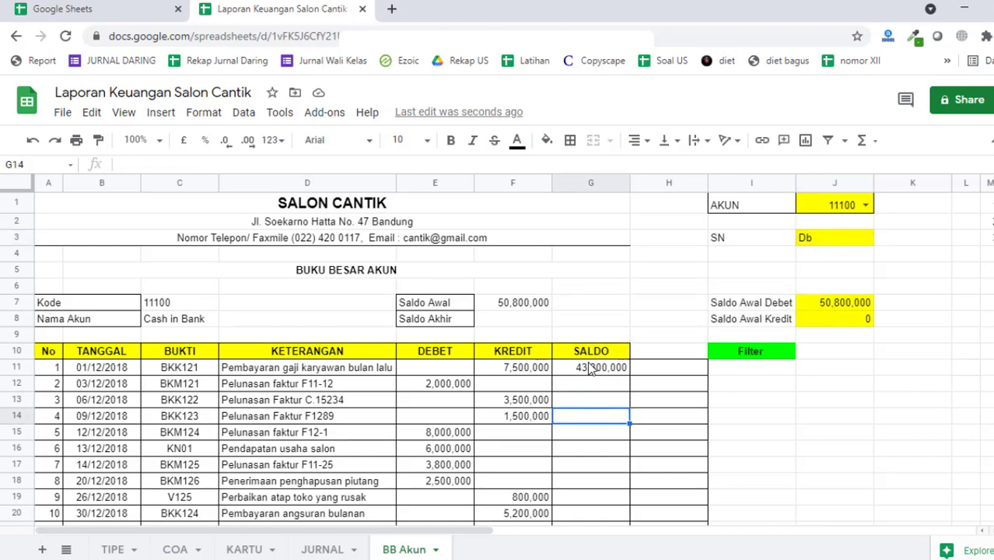
# - Start the SALDO formula in G12 as an IF that tests J3="Db" and returns G11+E12-F12 when true
pyautogui.press('Up')
pyautogui.press('Up')
pyautogui.write('=')
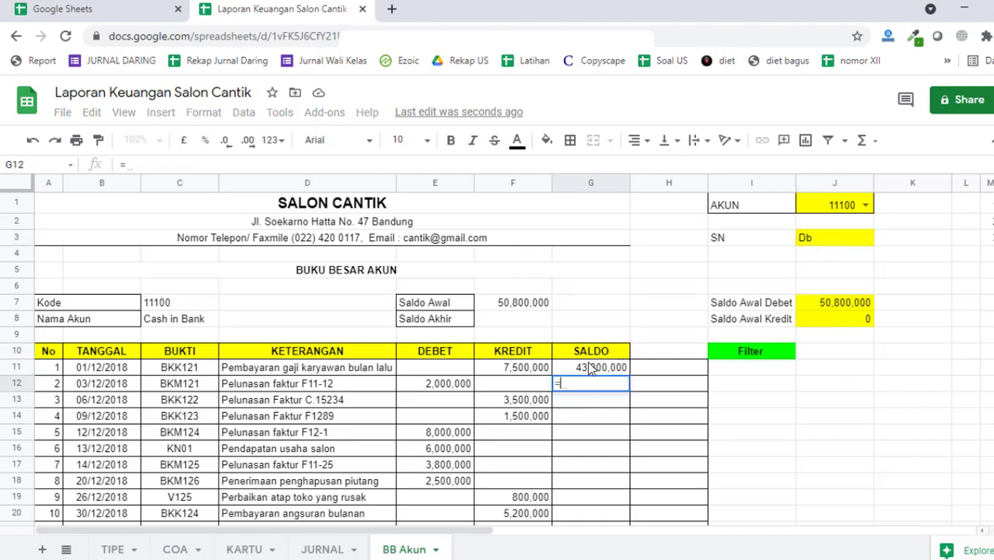
pyautogui.write('if(')
pyautogui.click(834, 237)
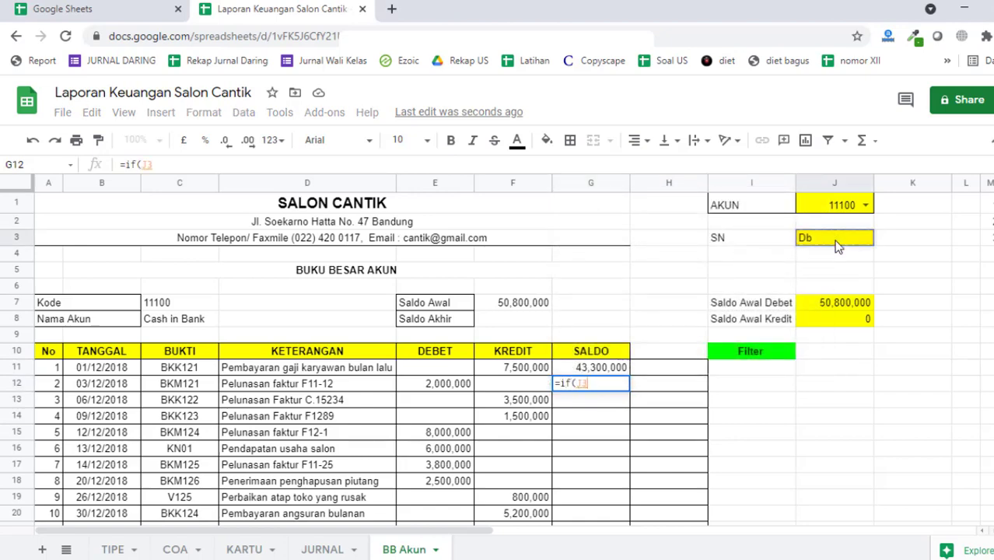
pyautogui.write('="Db",')
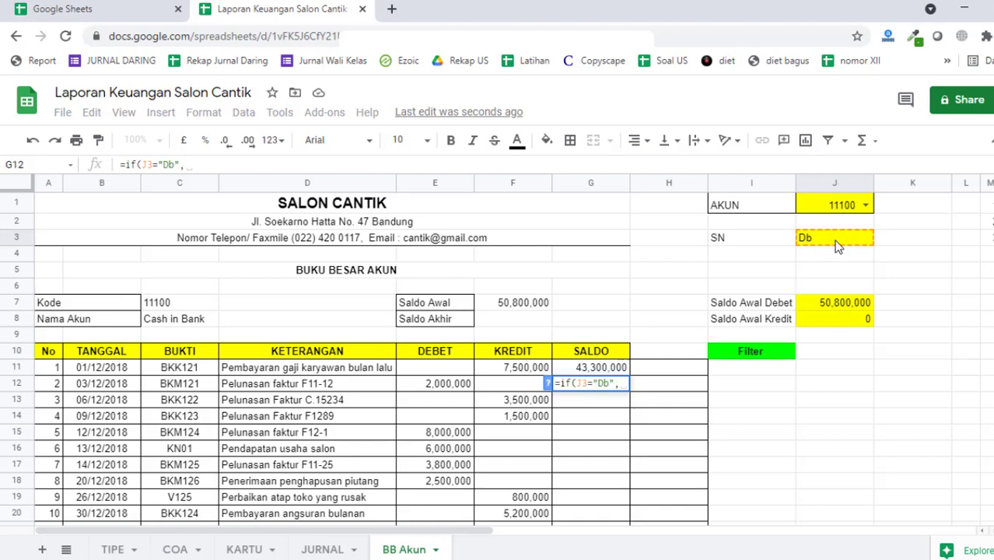
pyautogui.click(615, 367)
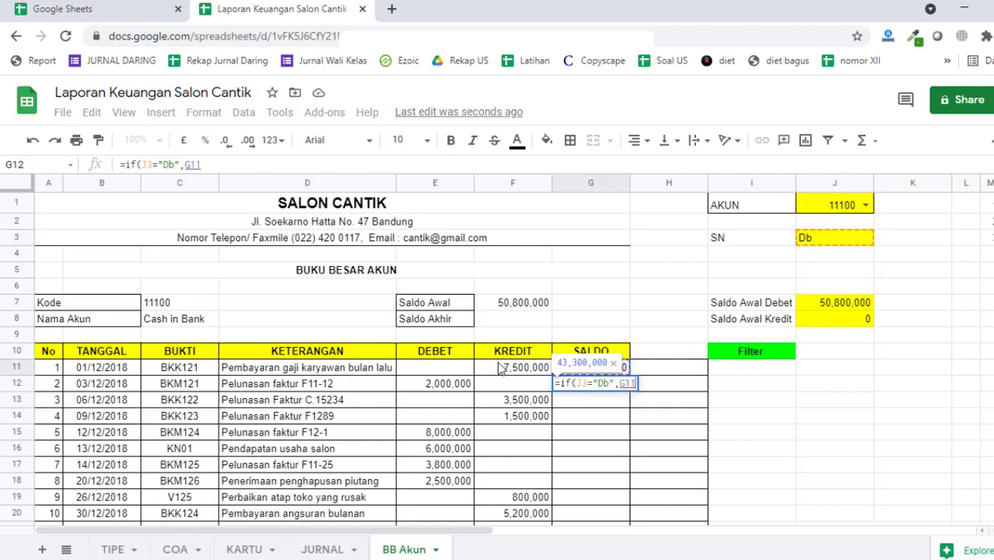
pyautogui.write('+')
pyautogui.click(462, 388)
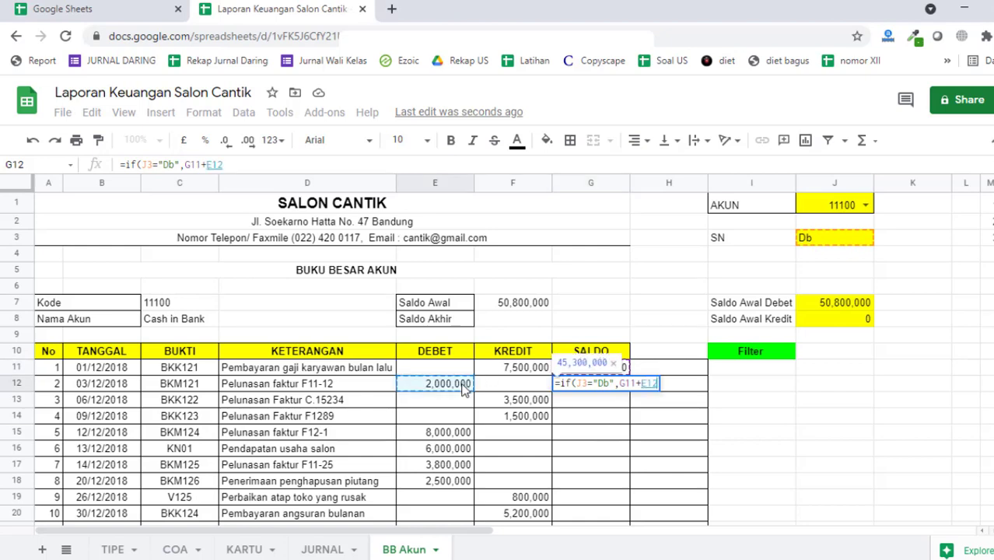
pyautogui.write('-')
pyautogui.click(519, 389)
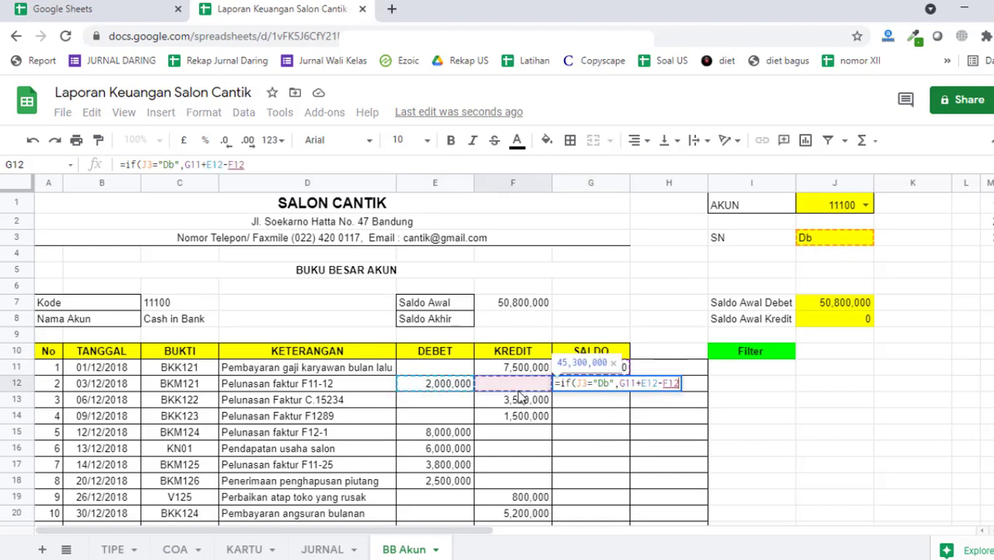
# - Complete the IF formula in G12 with G11+F12-E12 as the value when the test is false
pyautogui.write(',')
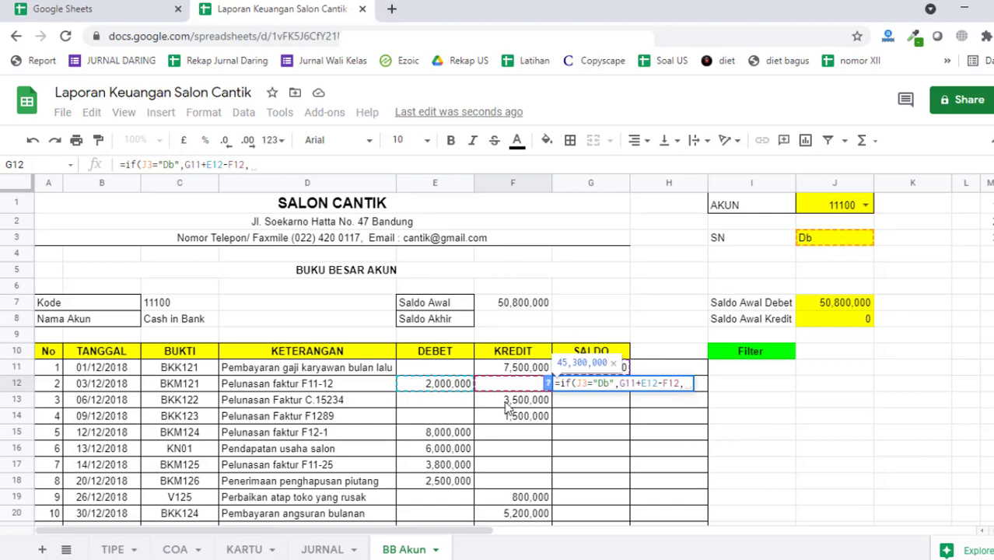
pyautogui.click(627, 365)
pyautogui.write('+')
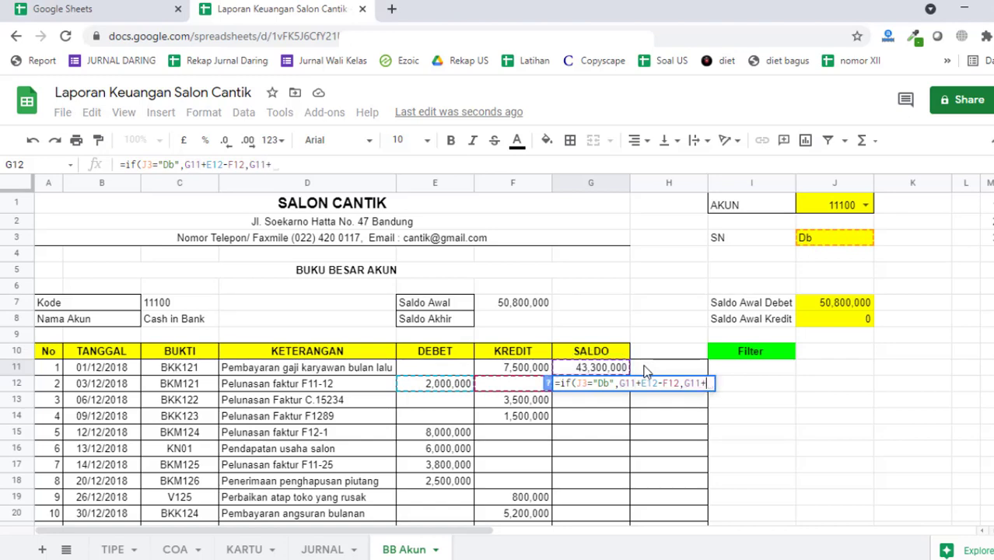
pyautogui.click(517, 382)
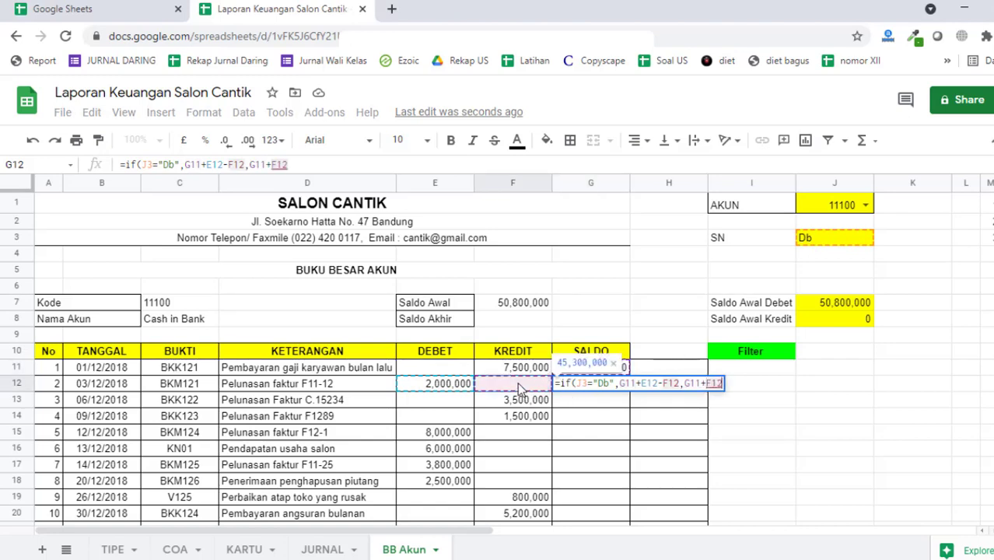
pyautogui.write('-')
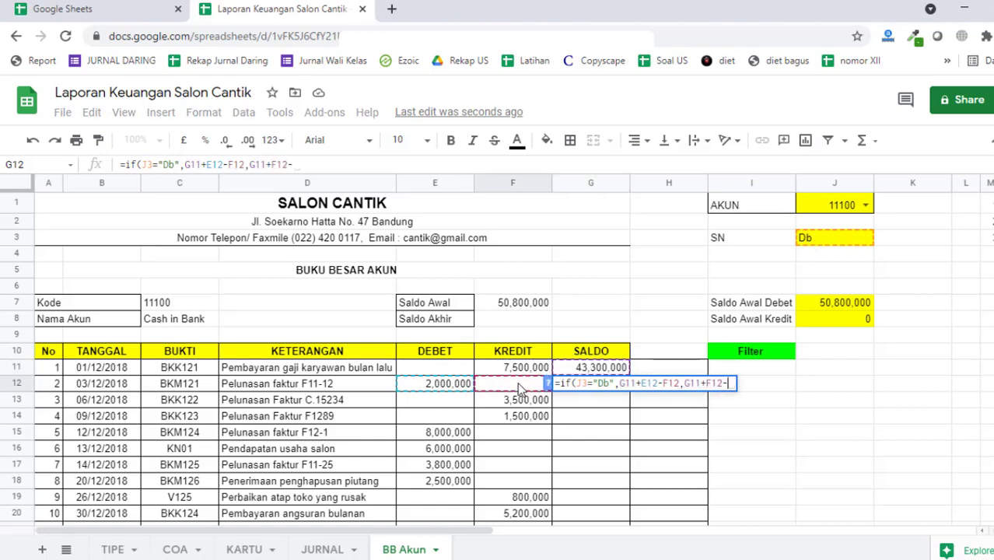
pyautogui.click(416, 383)
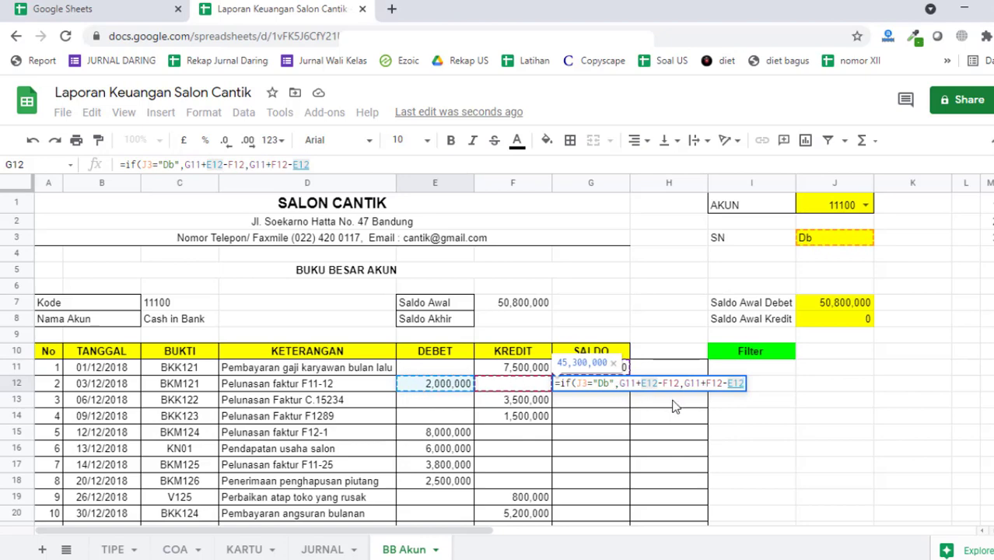
pyautogui.write(')')
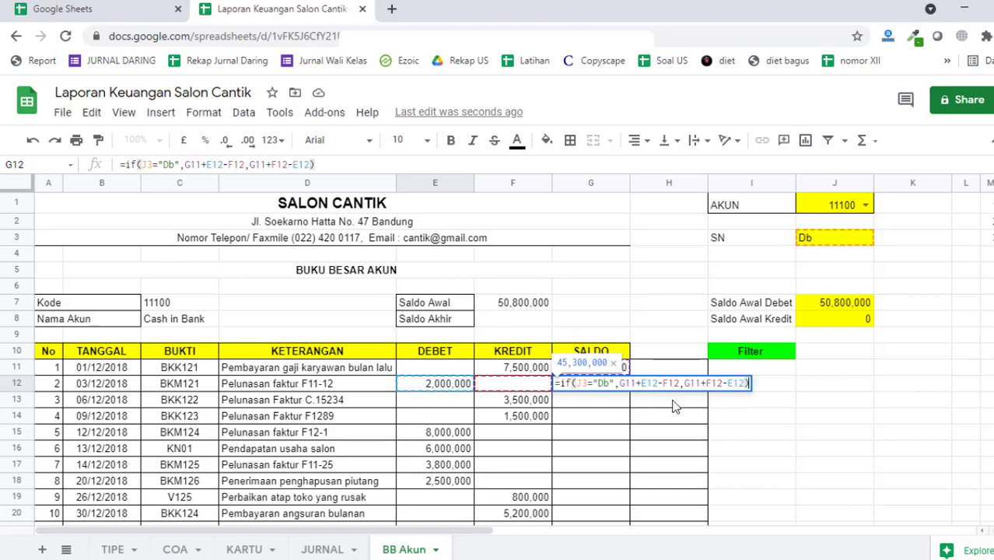
# - Make the J3 reference in the G12 formula absolute as $J$3 and commit the formula
pyautogui.click(579, 384)
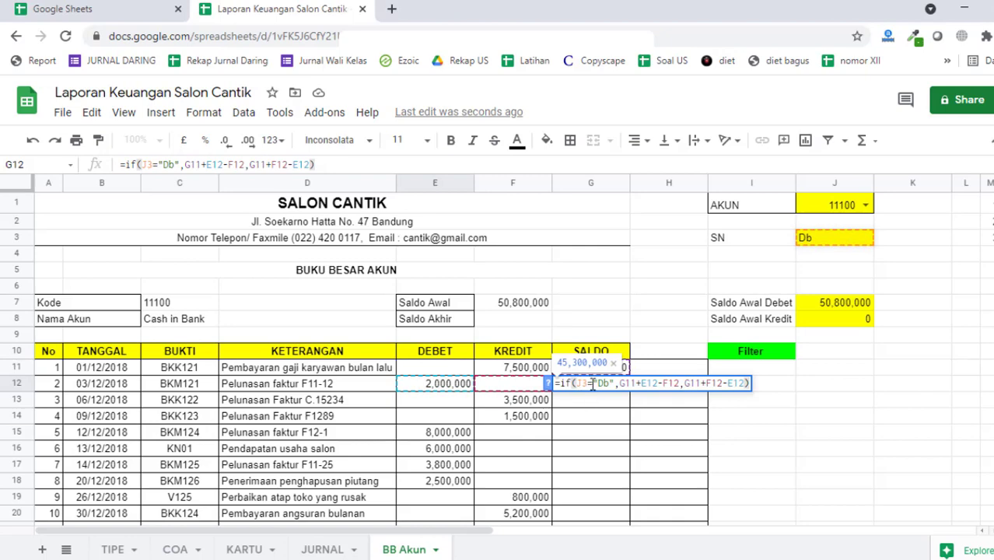
pyautogui.press('F4')
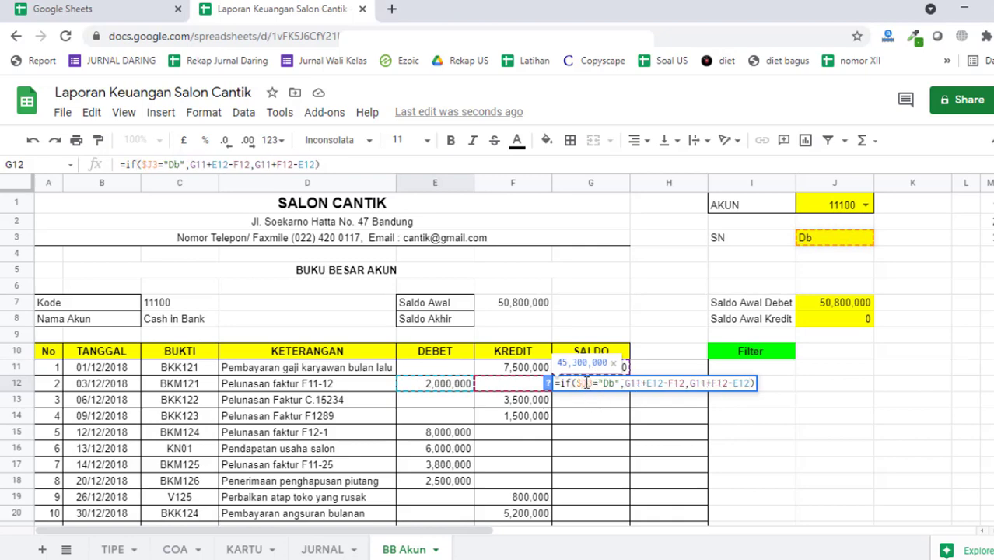
pyautogui.press('F4')
pyautogui.press('F4')
pyautogui.press('Return')
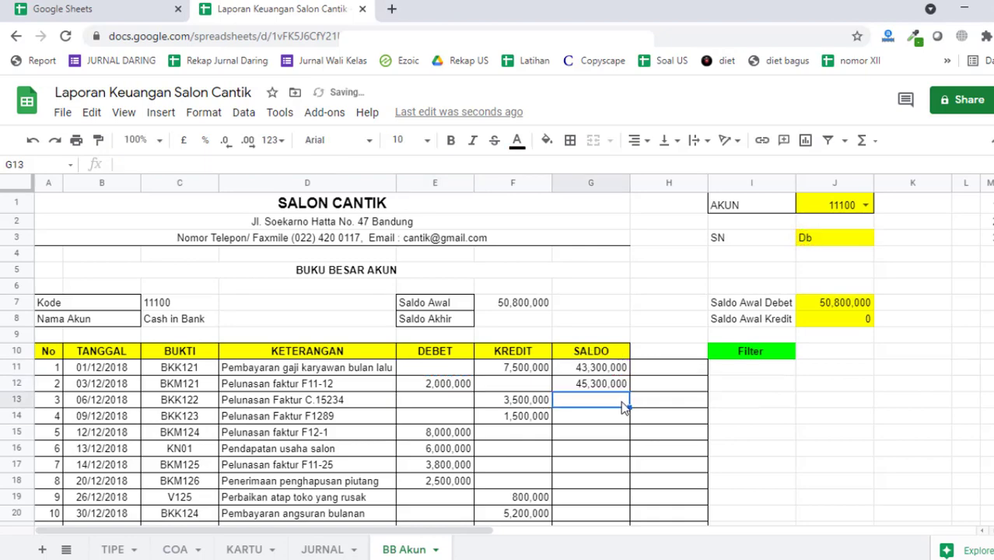
# - Fill the SALDO formula from G12 down to G25 and check the formula in the last filled row
pyautogui.click(613, 383)
pyautogui.scroll(-1, 638, 409)
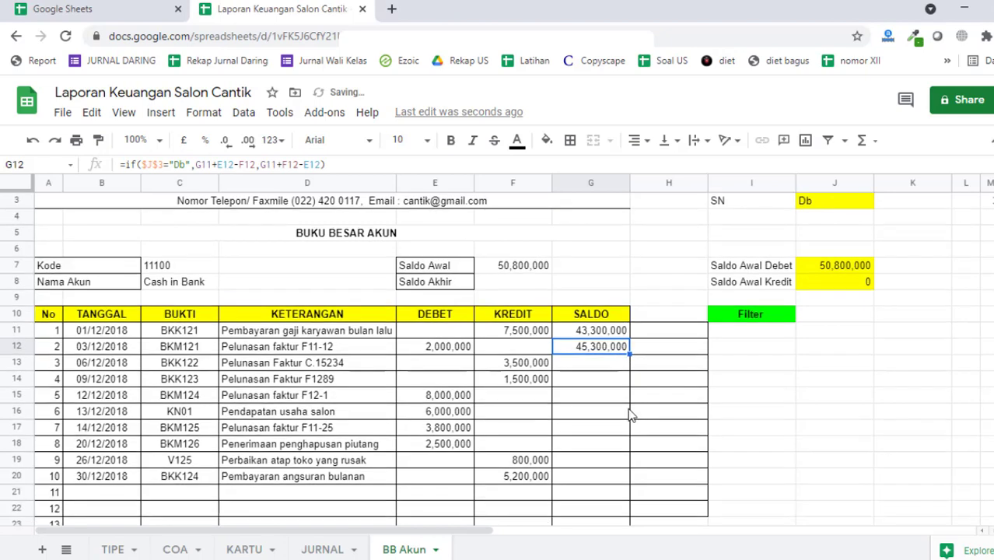
pyautogui.moveTo(631, 354); pyautogui.dragTo(629, 433)
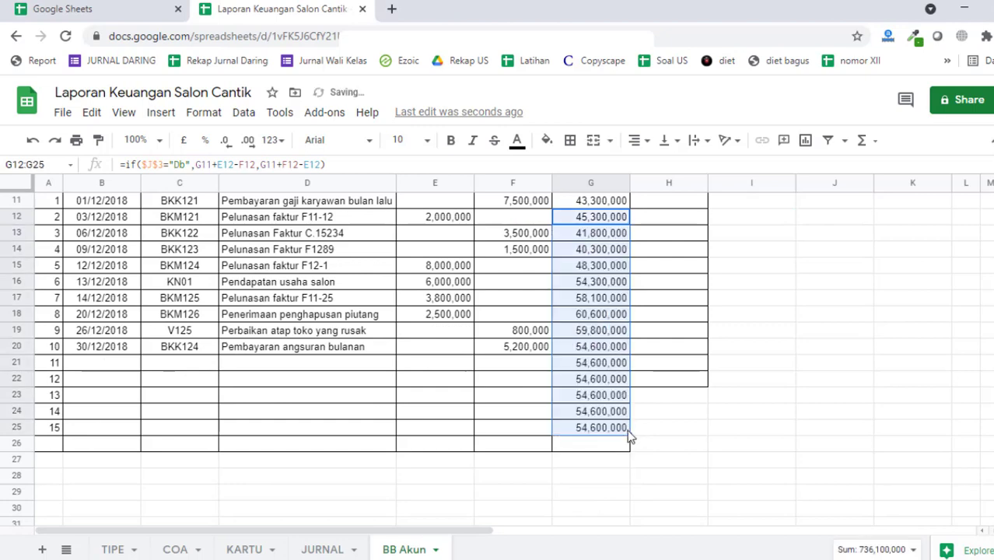
pyautogui.click(606, 428)
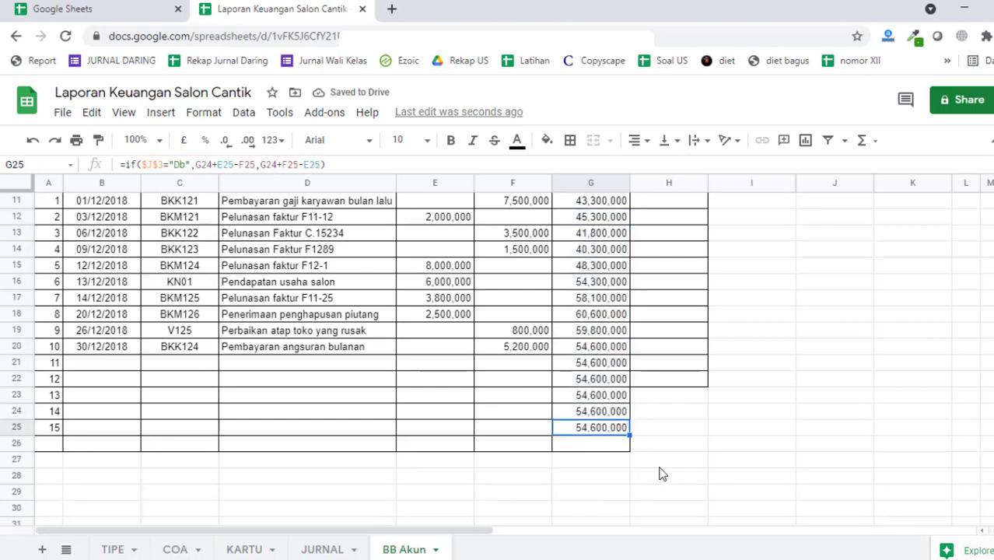
pyautogui.click(754, 431)
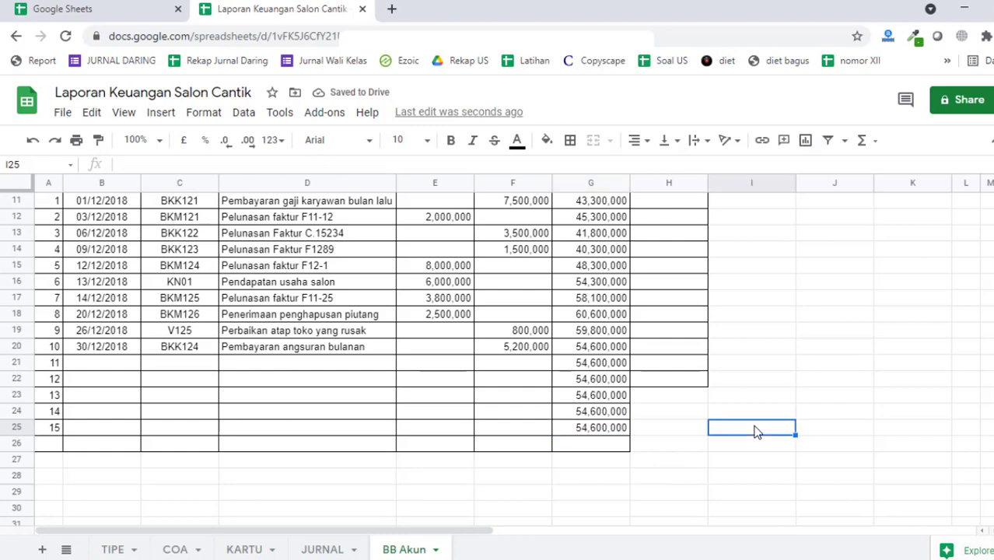
# - Switch to the Latihan Aplikasi Laporan Keuangan workbook, check the SALDO formula in G26 and clear the stray formula in G28
pyautogui.hotkey('ctrl', 'w')
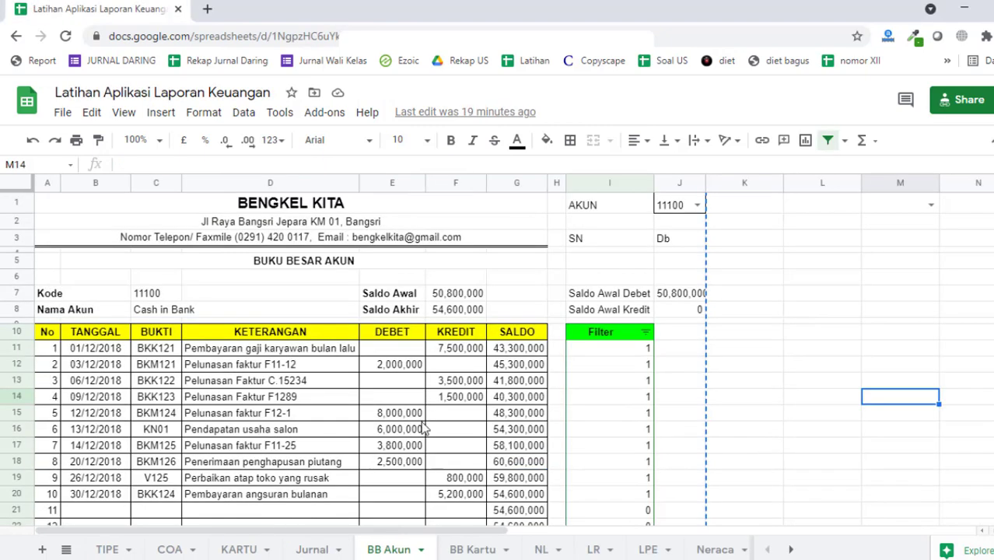
pyautogui.scroll(-5, 437, 428)
pyautogui.click(533, 330)
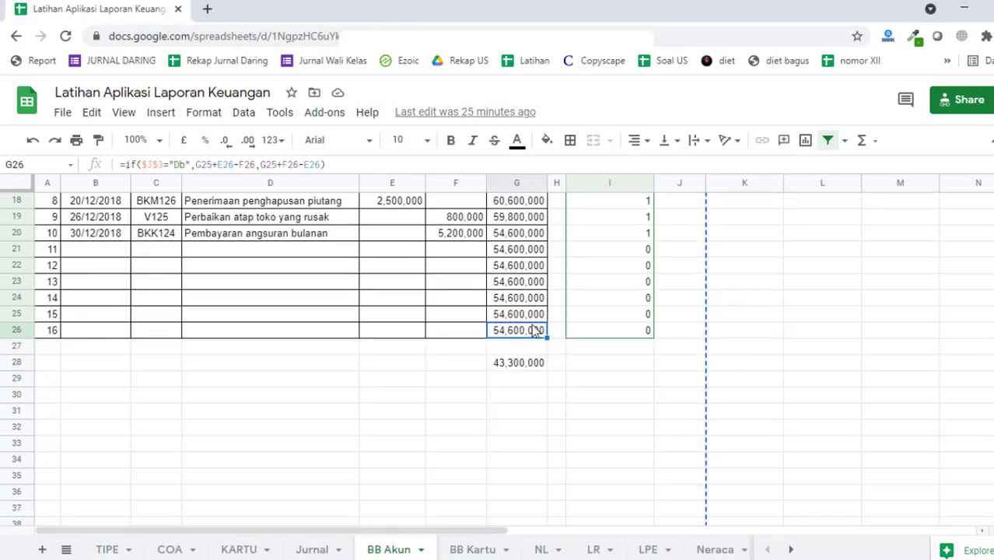
pyautogui.click(539, 362)
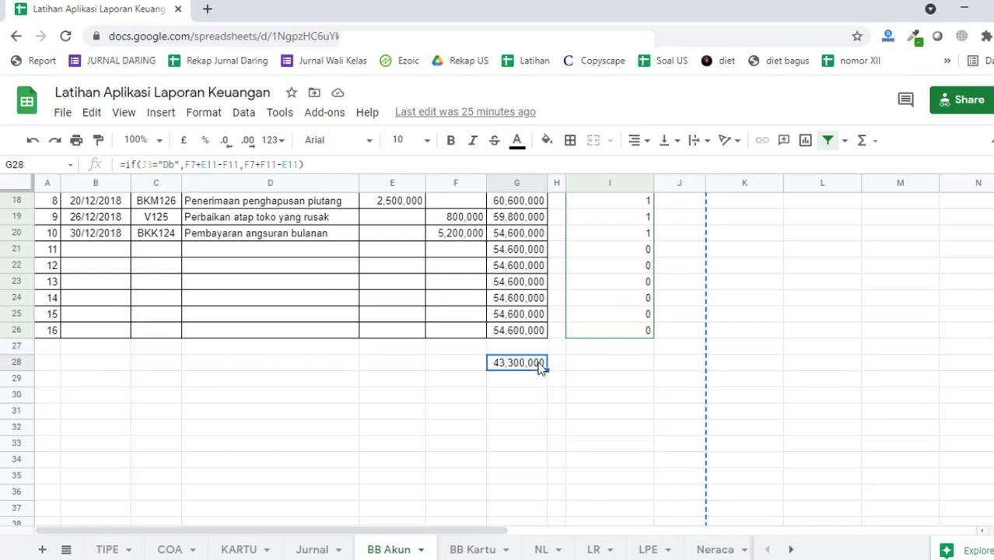
pyautogui.press('Delete')
pyautogui.scroll(5, 542, 374)
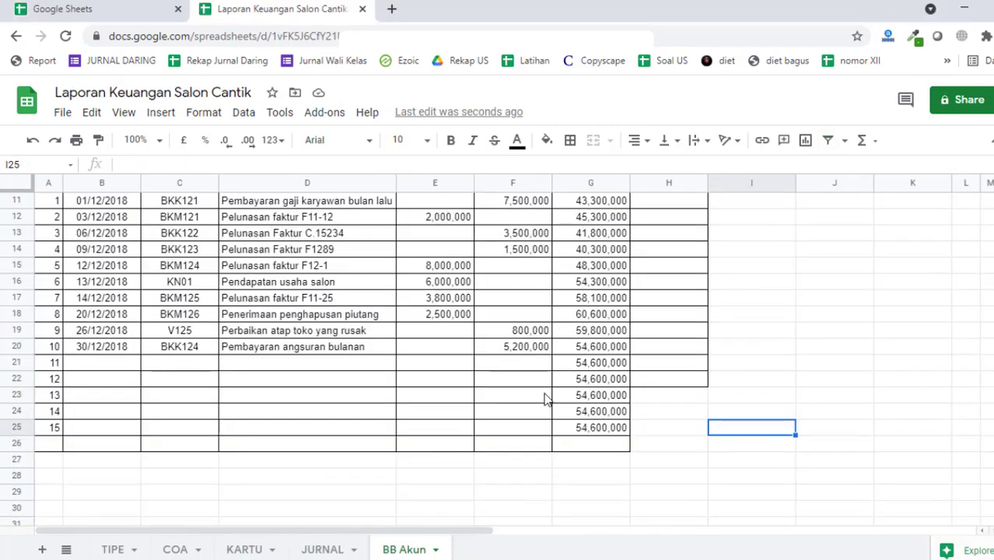
# - Link the Saldo Akhir cell F8 to the running balance with the formula =G24
pyautogui.scroll(3, 545, 400)
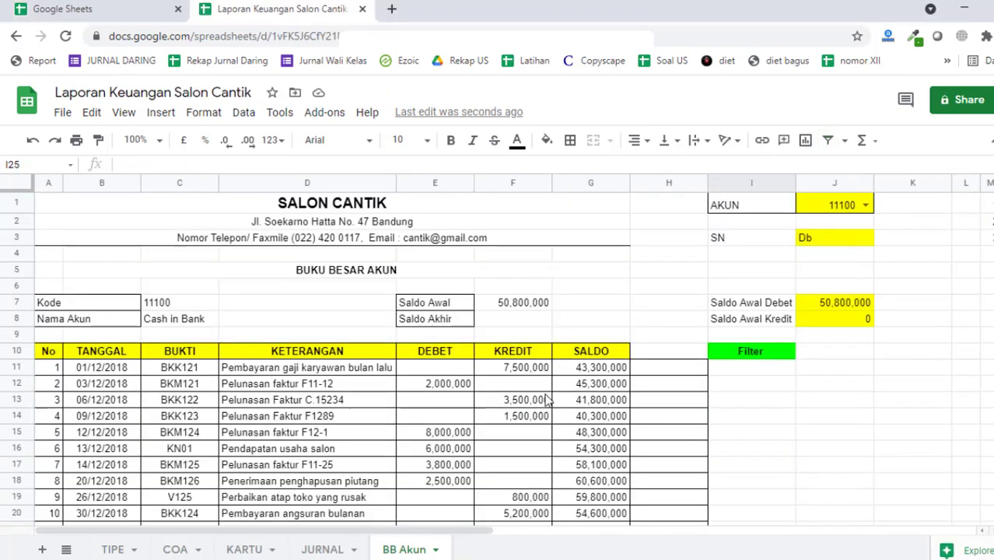
pyautogui.click(526, 320)
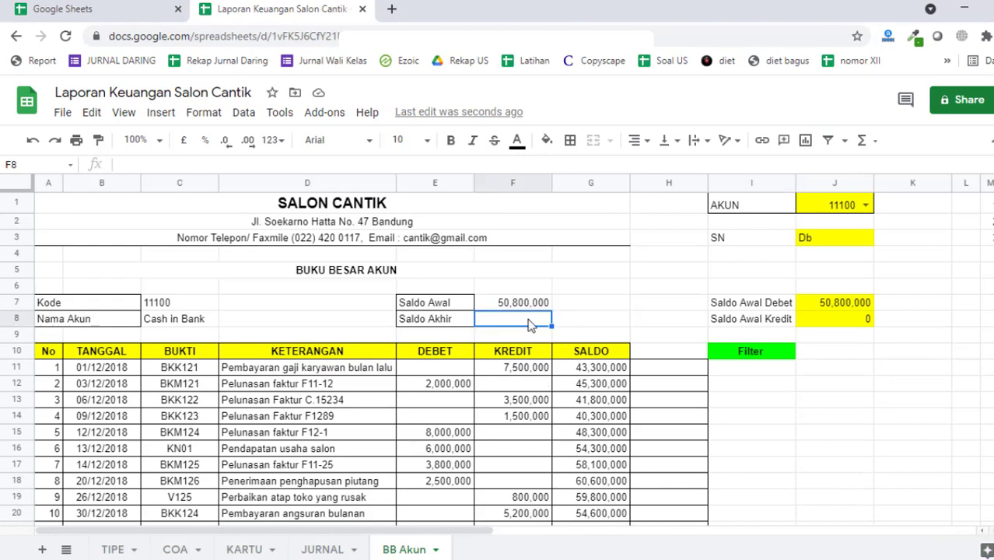
pyautogui.scroll(-5, 544, 326)
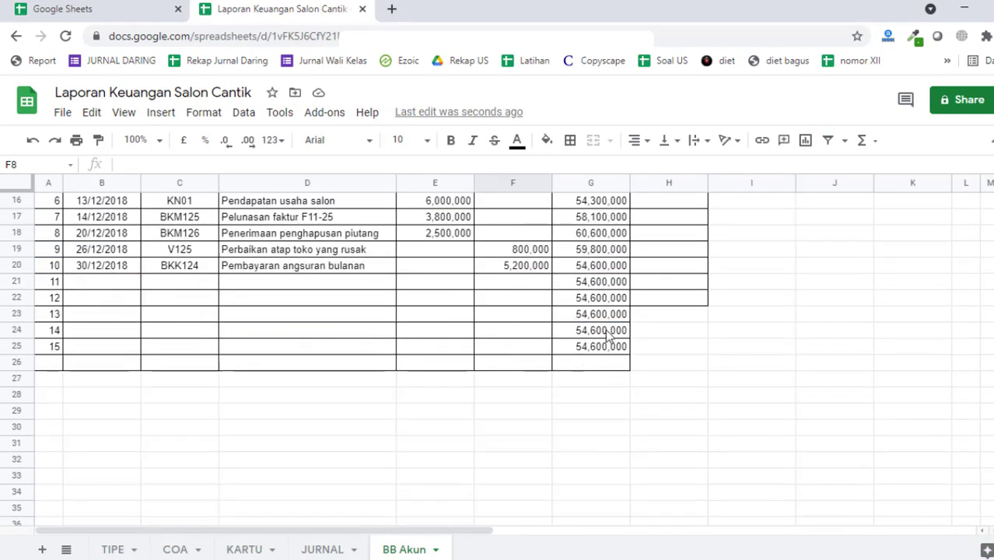
pyautogui.click(611, 347)
pyautogui.scroll(5, 636, 362)
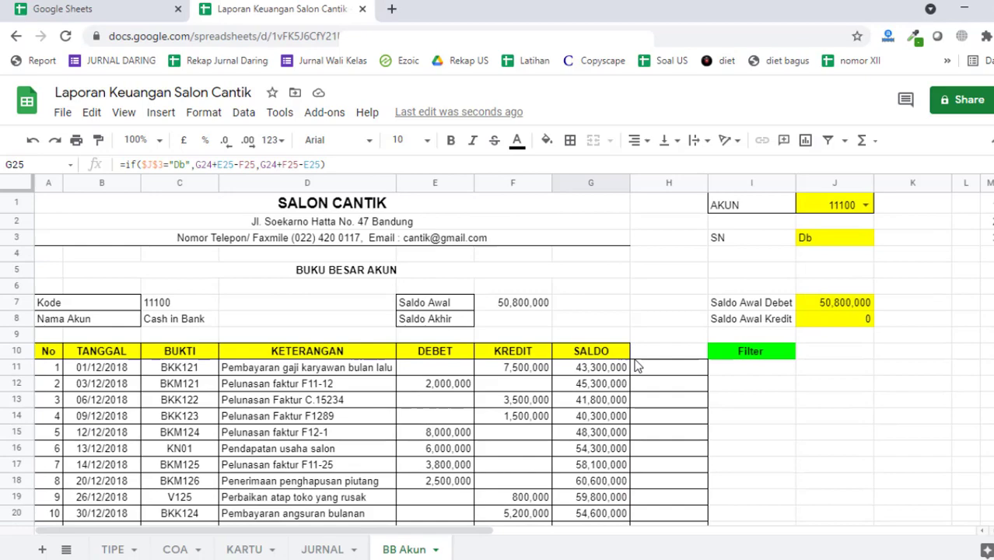
pyautogui.click(526, 317)
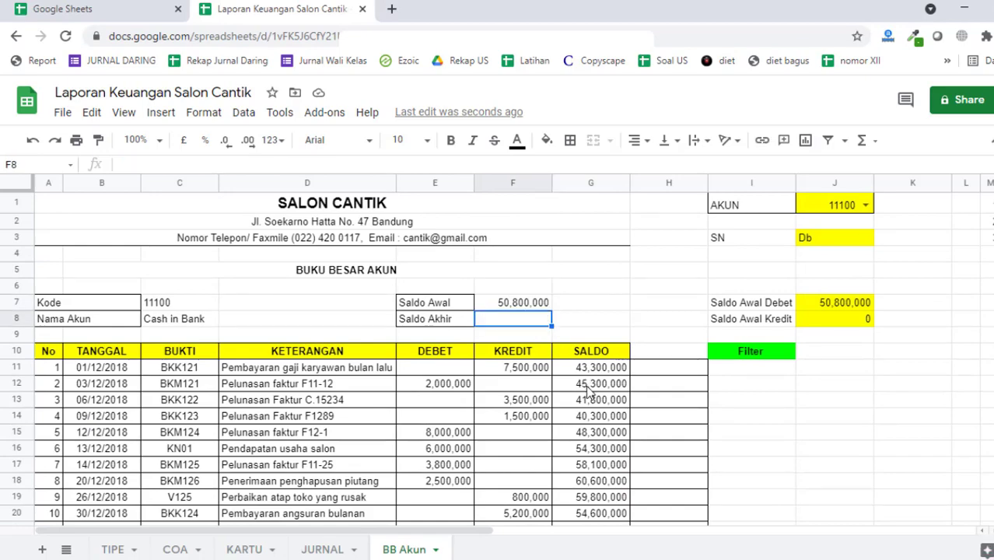
pyautogui.write('=')
pyautogui.scroll(-5, 591, 373)
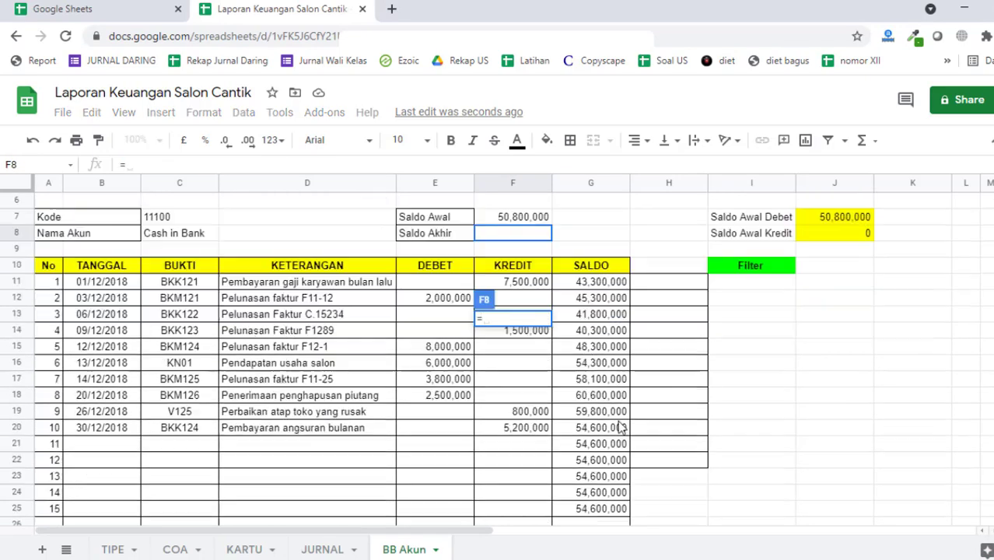
pyautogui.click(604, 331)
pyautogui.press('Return')
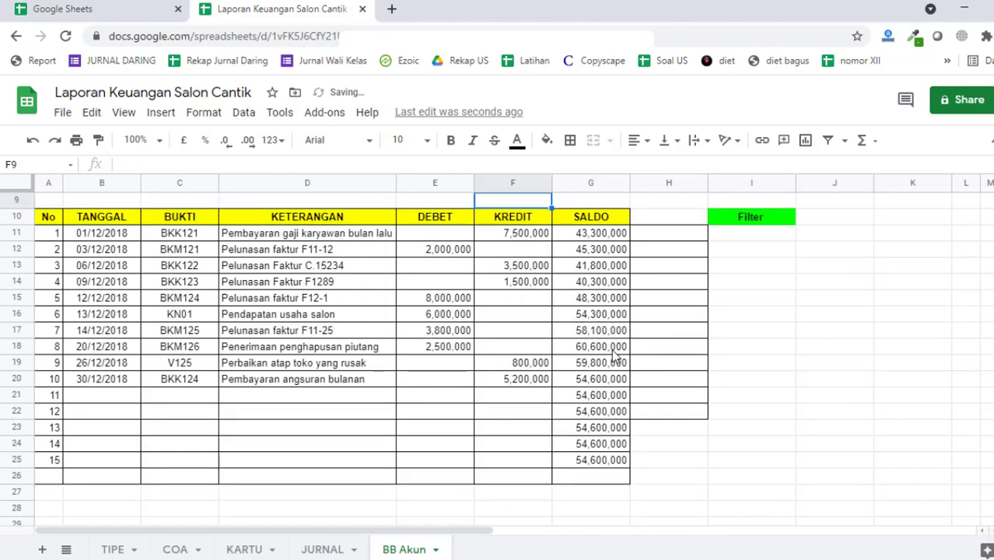
# - Switch the AKUN selection in J1 to account 21100
pyautogui.scroll(-1, 630, 448)
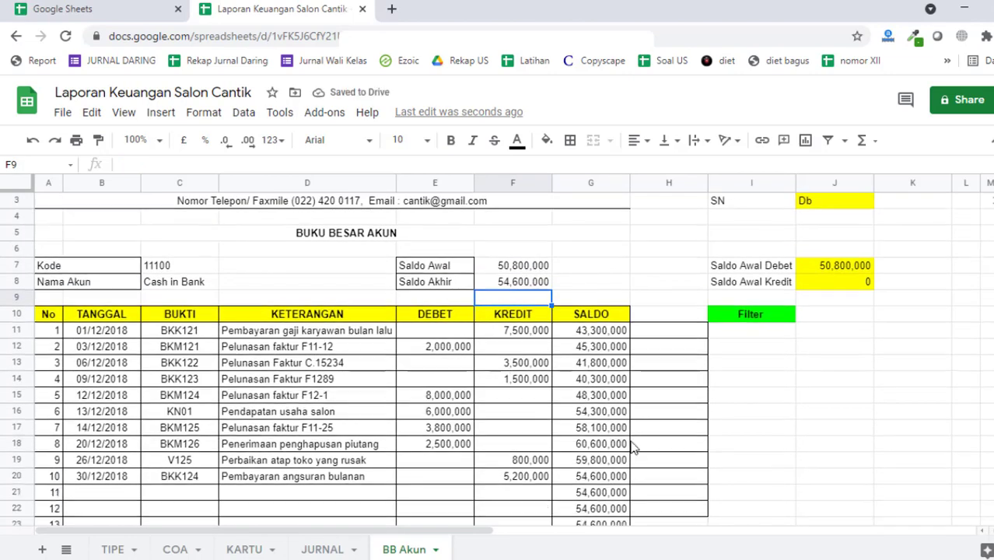
pyautogui.scroll(1, 632, 445)
pyautogui.click(869, 204)
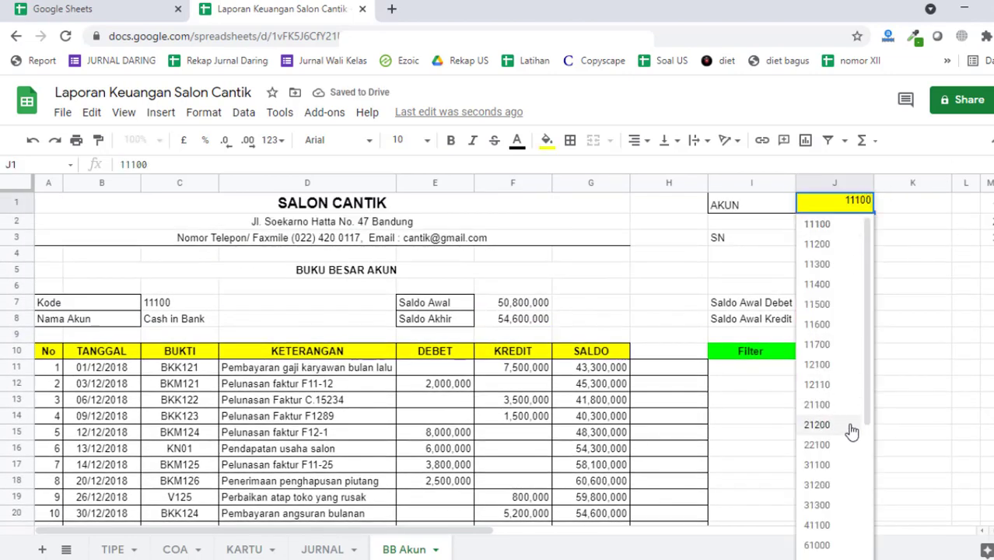
pyautogui.click(840, 404)
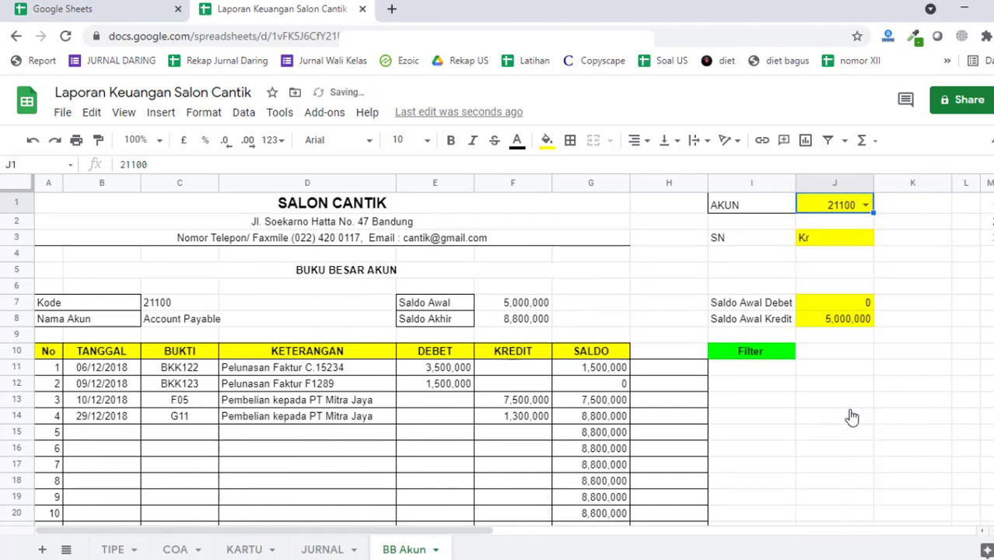
pyautogui.click(852, 406)
# - Check the last SALDO formula in G25 against the Saldo Akhir formula in F8 for the selected account
pyautogui.scroll(-3, 847, 420)
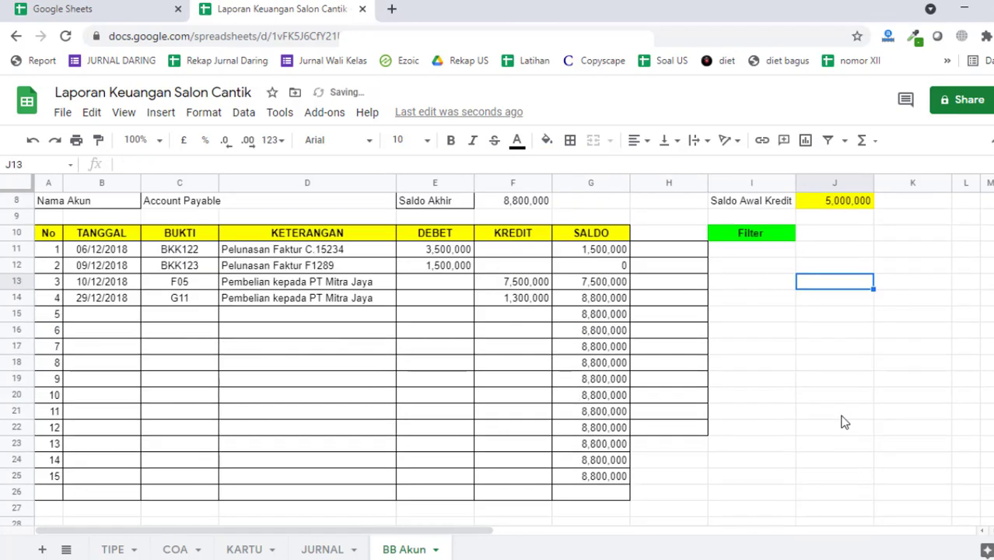
pyautogui.click(608, 479)
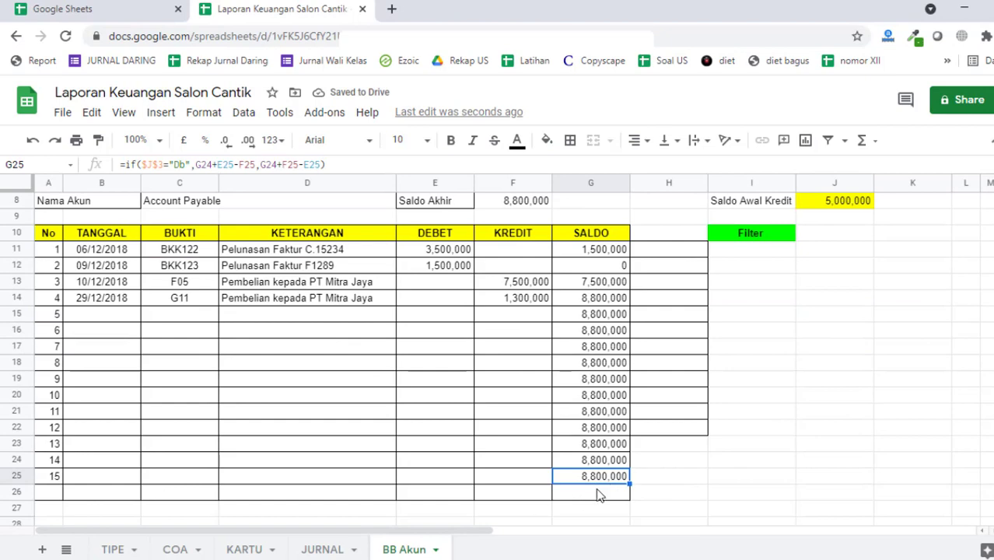
pyautogui.scroll(3, 604, 483)
pyautogui.scroll(-4, 604, 482)
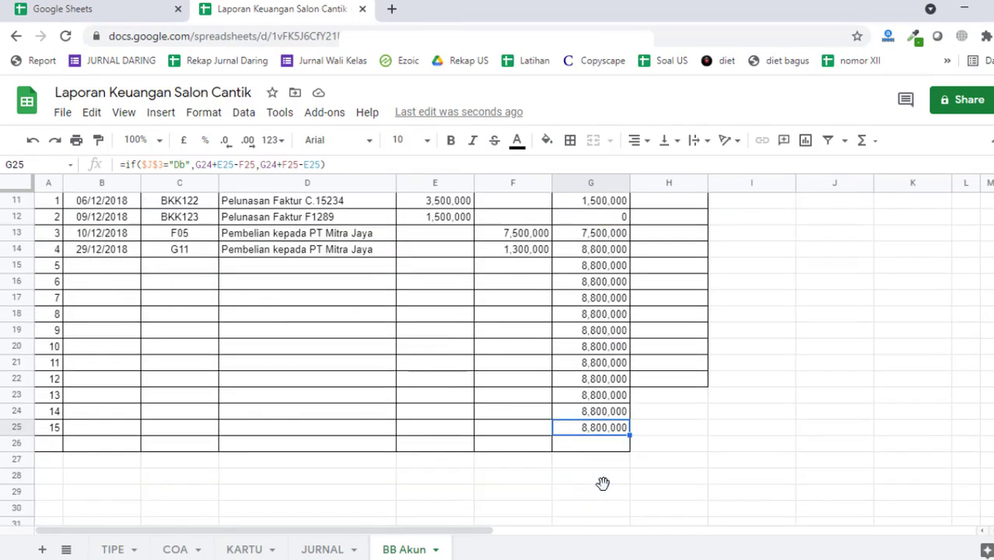
pyautogui.scroll(3, 765, 309)
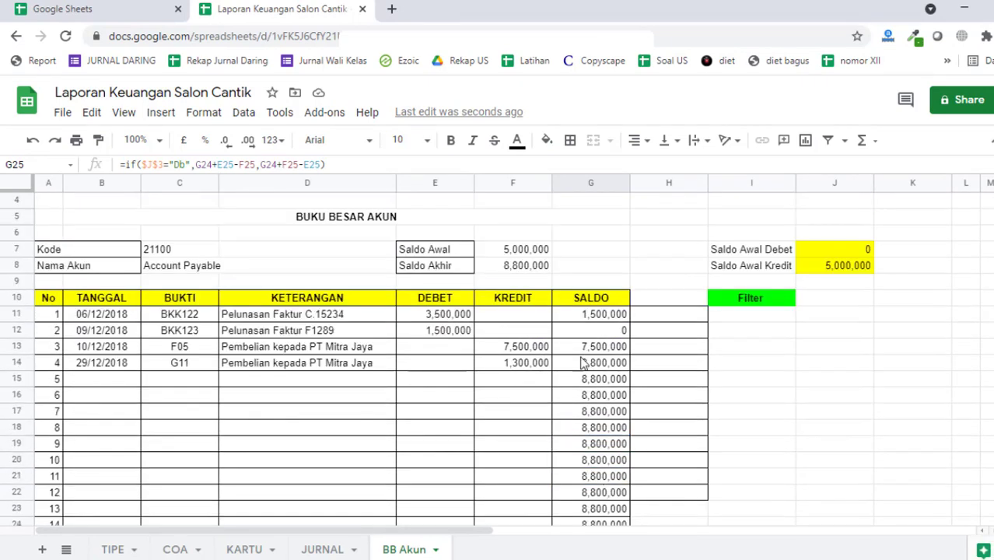
pyautogui.click(536, 267)
pyautogui.scroll(1, 887, 245)
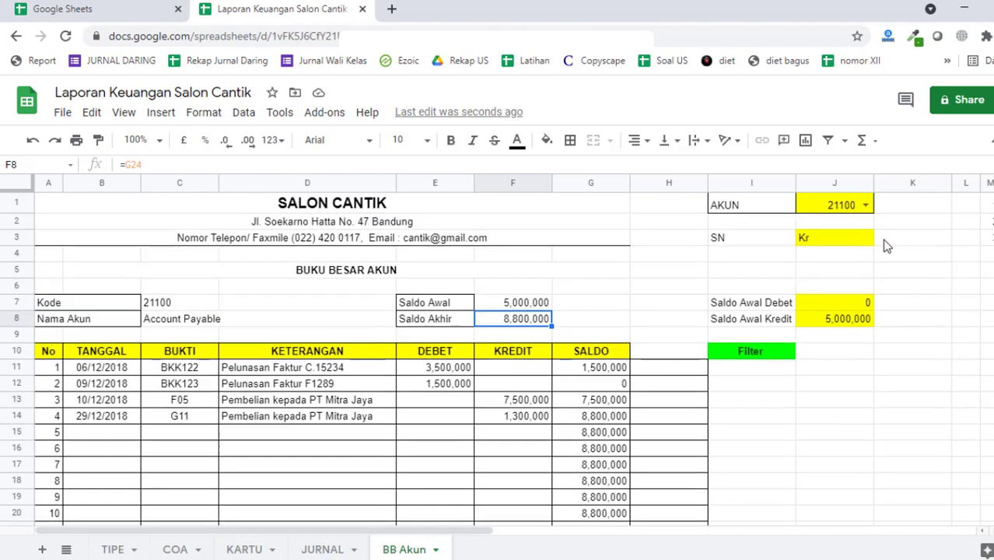
# - Set the AKUN selection in J1 back to account 11100
pyautogui.click(865, 204)
pyautogui.click(843, 247)
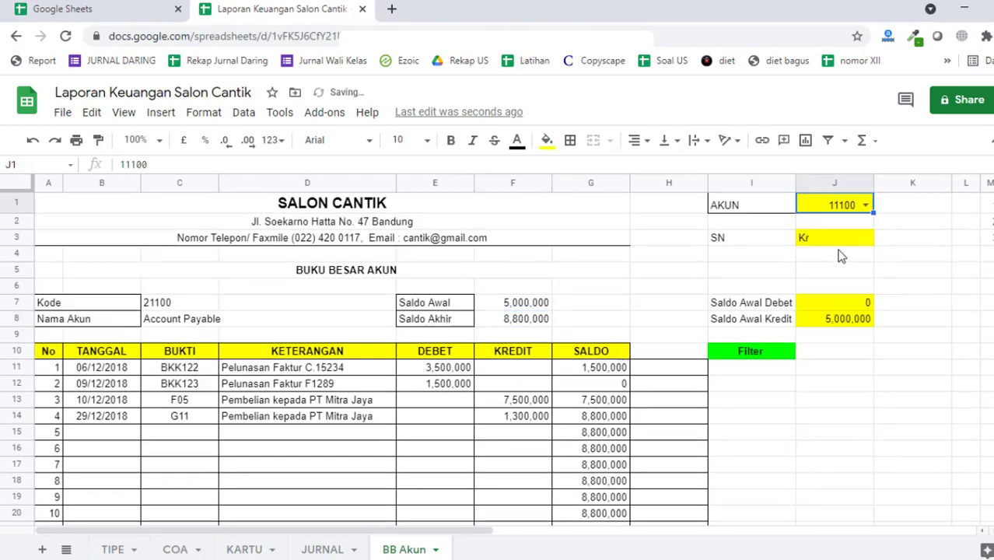
pyautogui.click(658, 319)
# - Replace the Saldo Akhir formula in F8 with an IF formula that tests whether J3="Db"
pyautogui.click(507, 325)
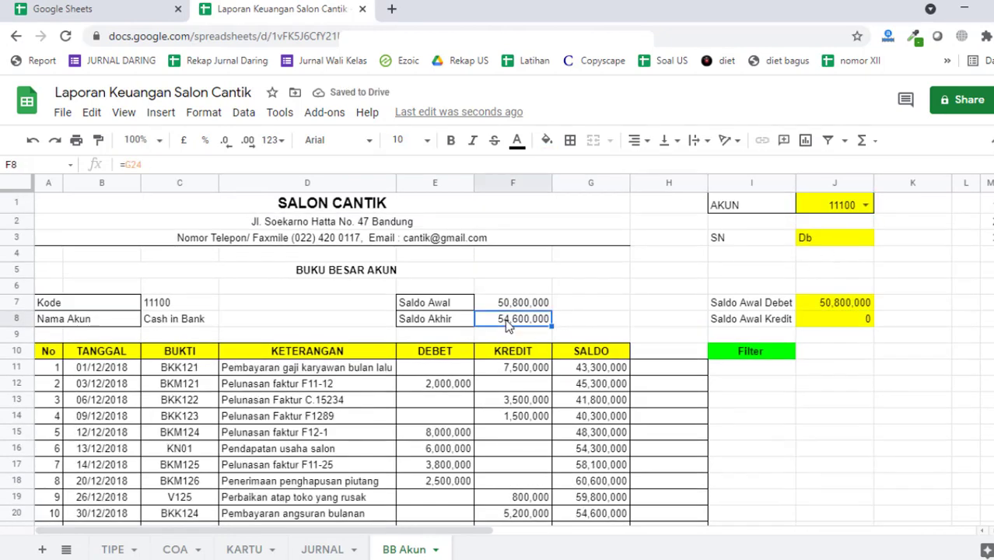
pyautogui.write('=if(')
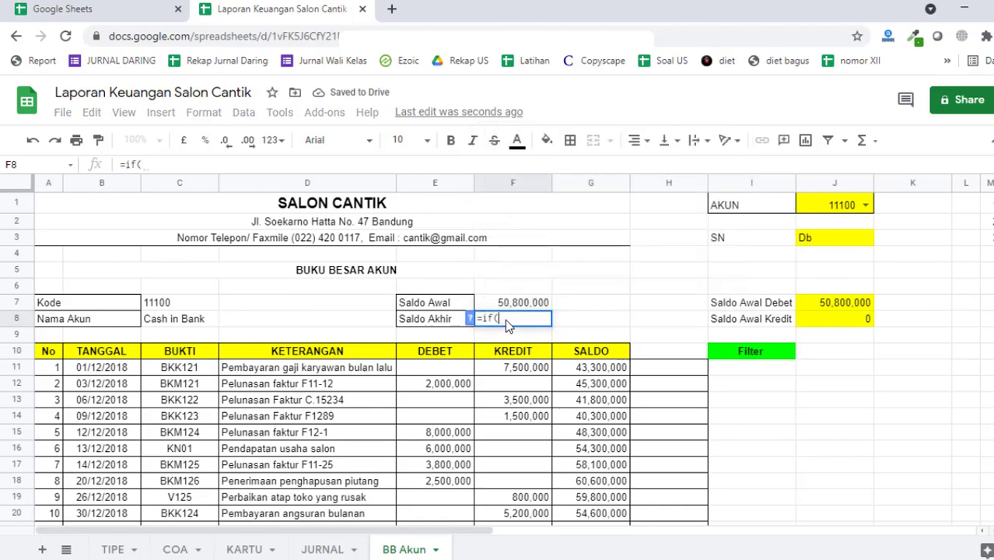
pyautogui.click(820, 242)
pyautogui.write('=')
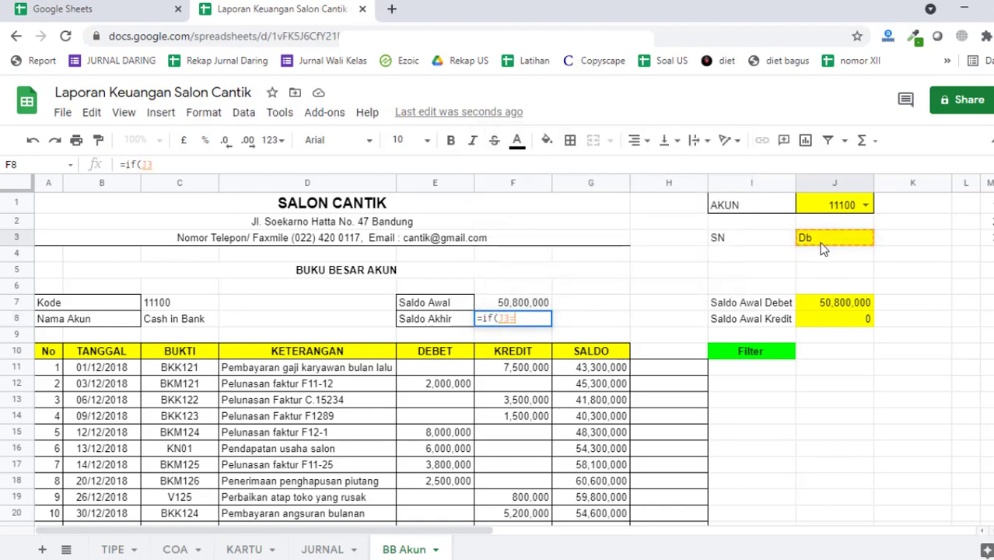
pyautogui.write('"Db')
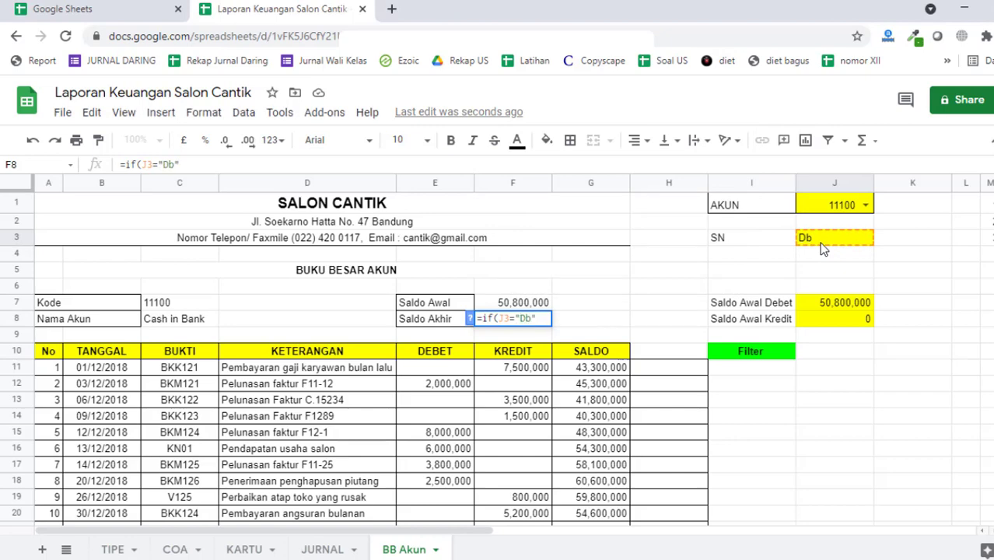
pyautogui.write('",')
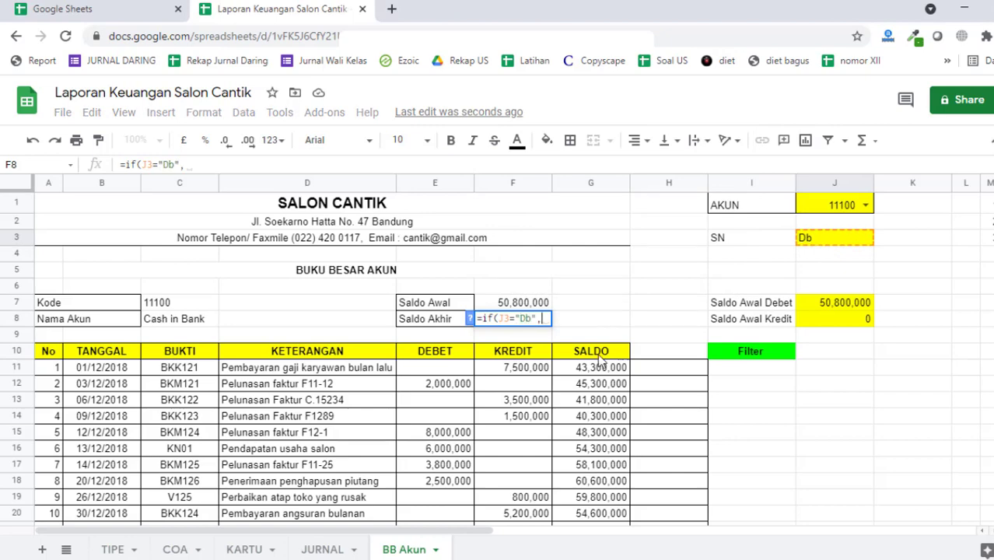
# - Add F7+sum(E11:E26)-sum(F11:F26) to the F8 formula as the value when the test is true
pyautogui.click(528, 307)
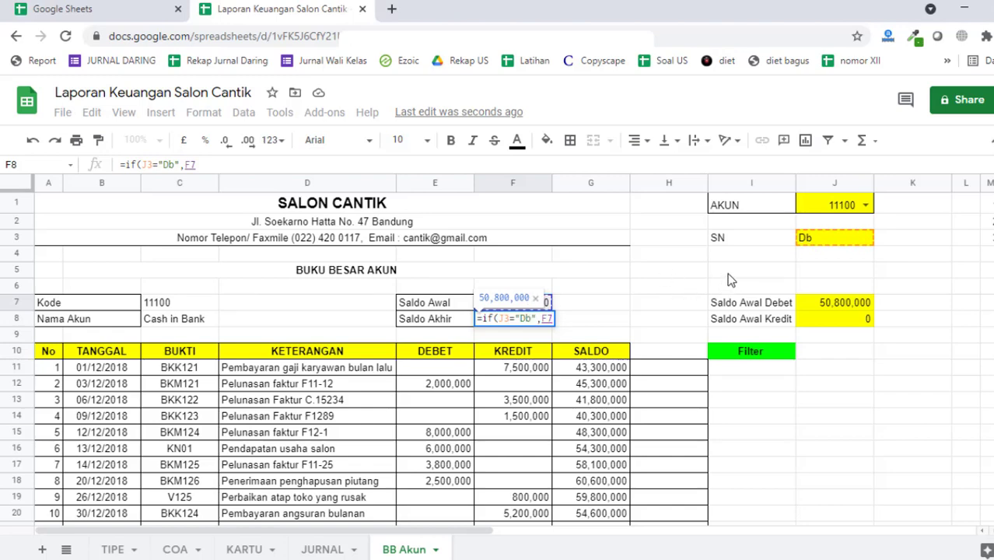
pyautogui.write('+sum(')
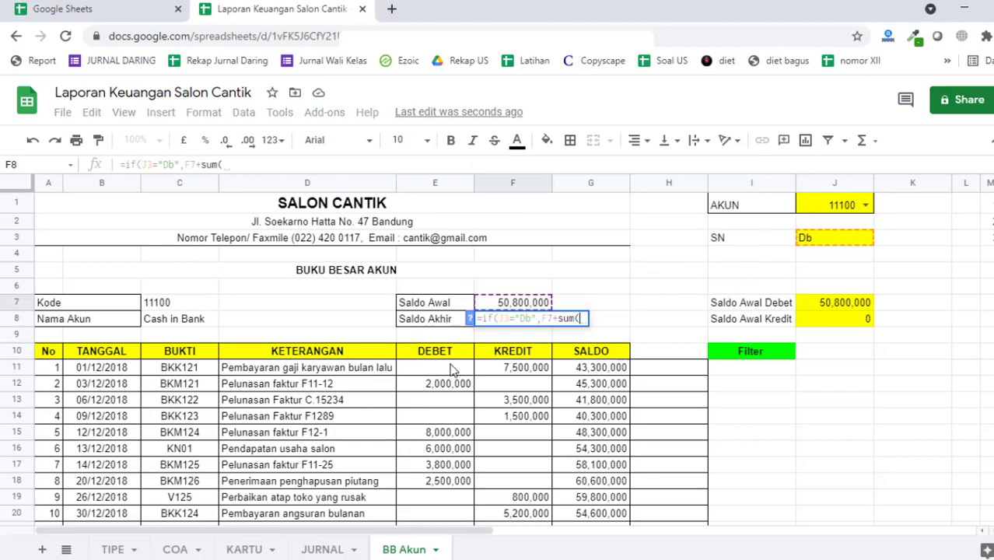
pyautogui.moveTo(454, 367); pyautogui.dragTo(437, 325)
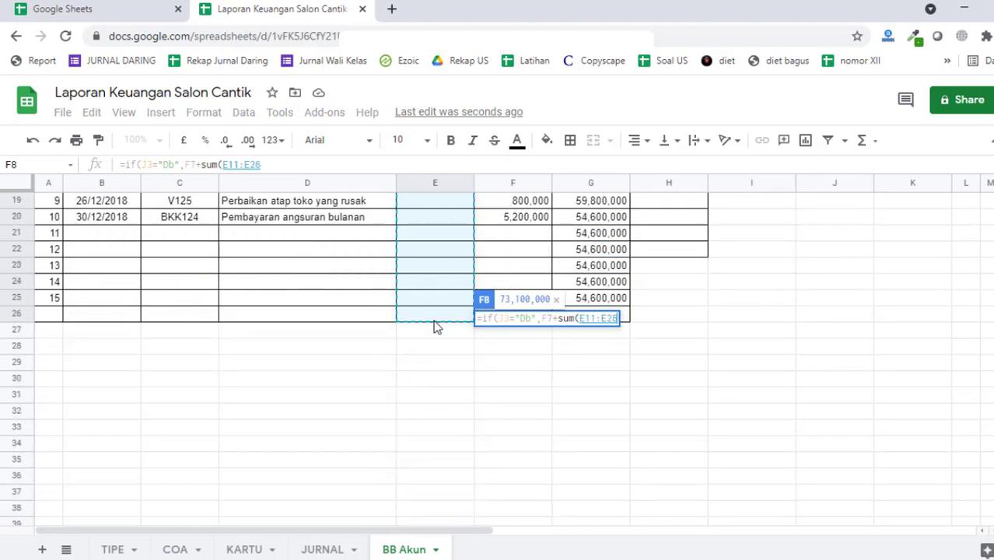
pyautogui.scroll(4, 504, 422)
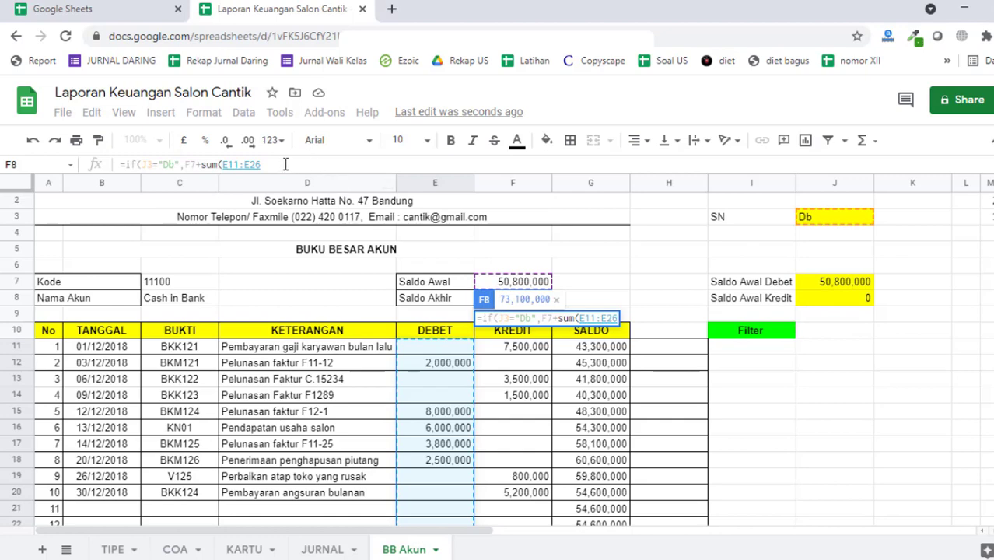
pyautogui.write(')-')
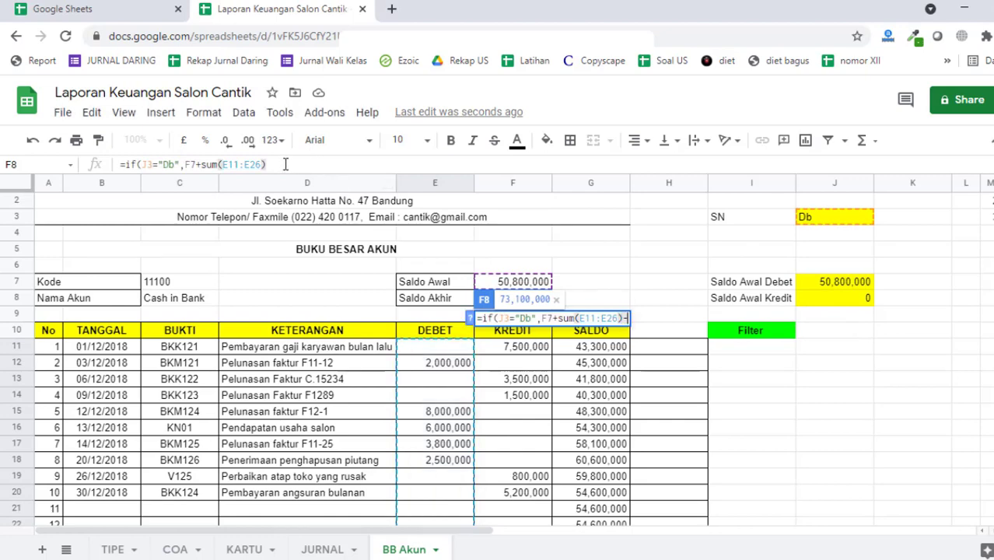
pyautogui.write('sum(')
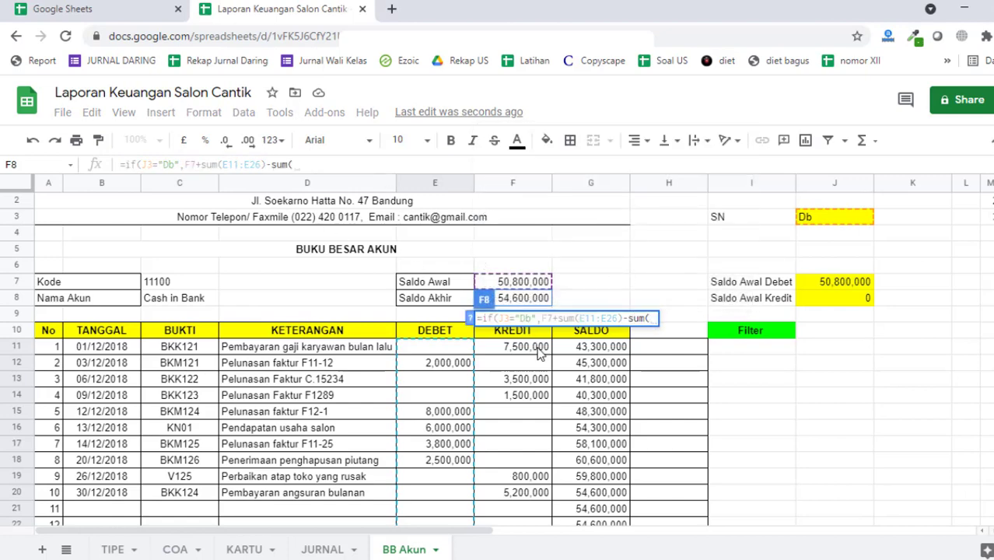
pyautogui.moveTo(539, 352); pyautogui.dragTo(544, 462)
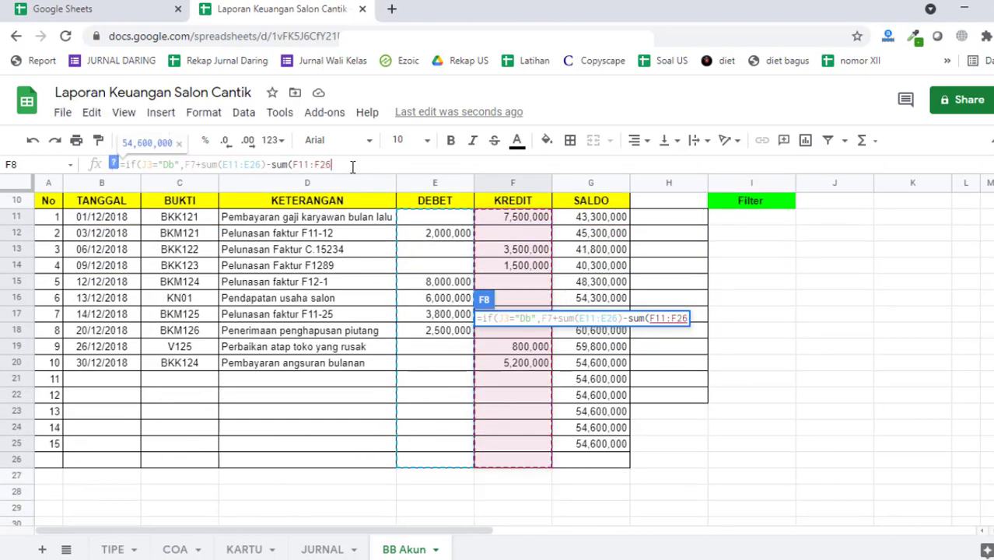
pyautogui.write(')')
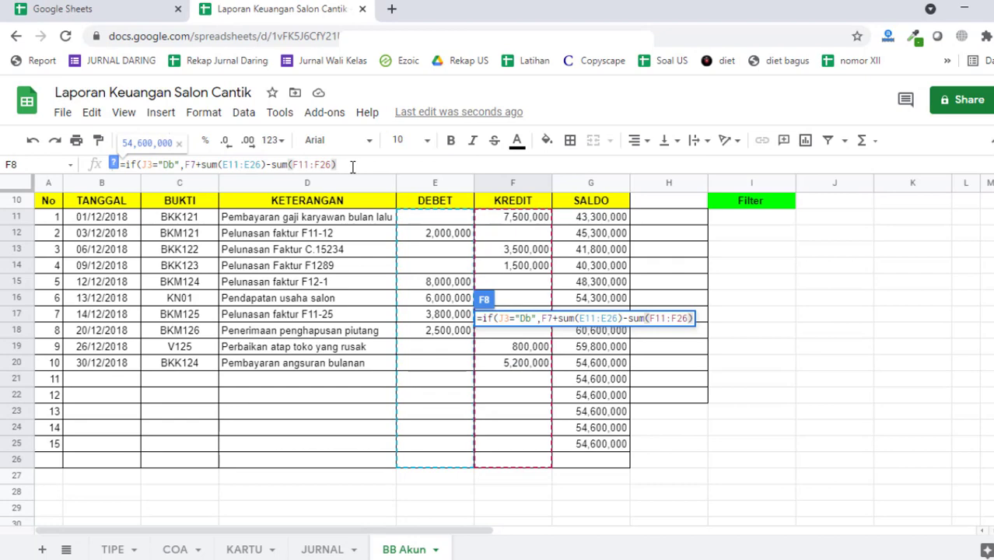
# - Complete the F8 formula with F7+sum(F11:F26)-sum(E11:E26) as the value when the test is false
pyautogui.write(',')
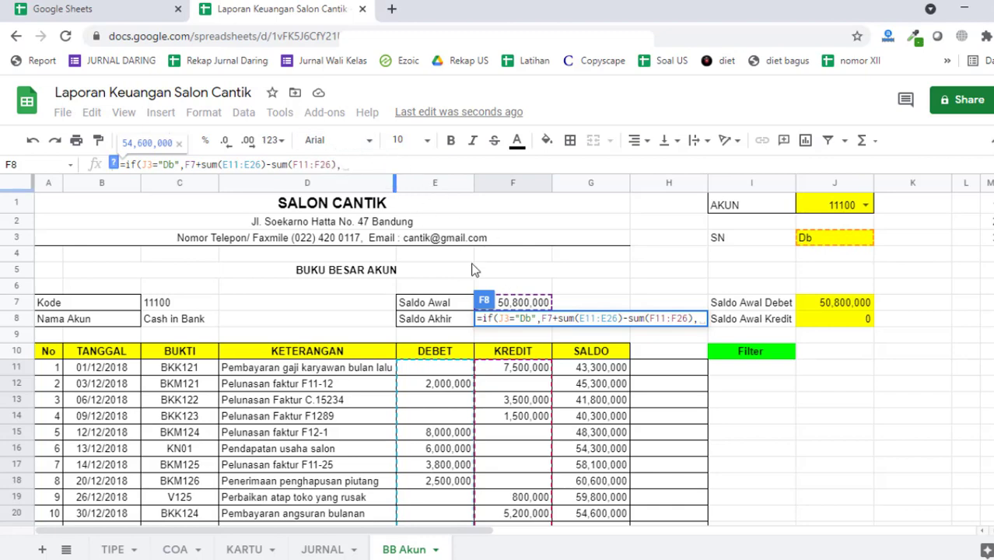
pyautogui.click(522, 305)
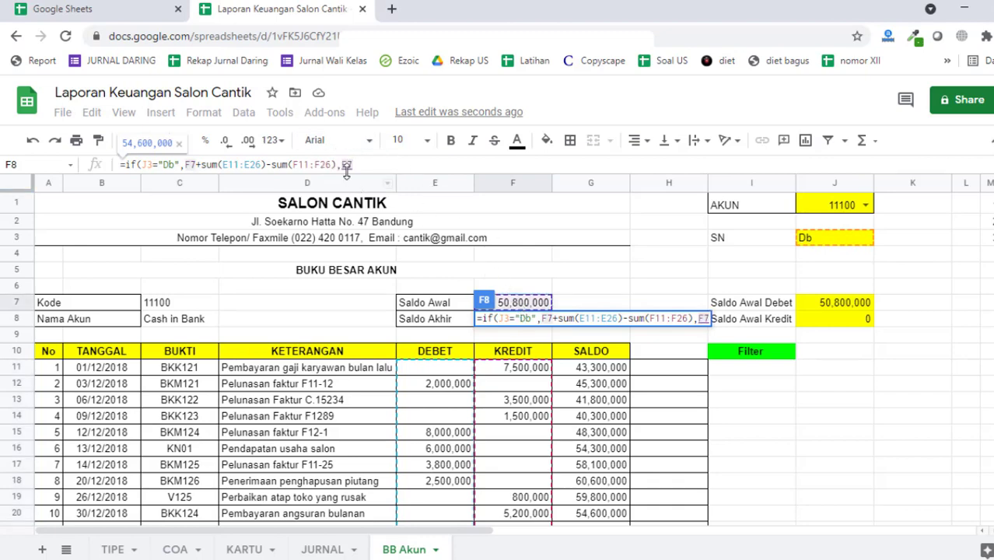
pyautogui.write('+')
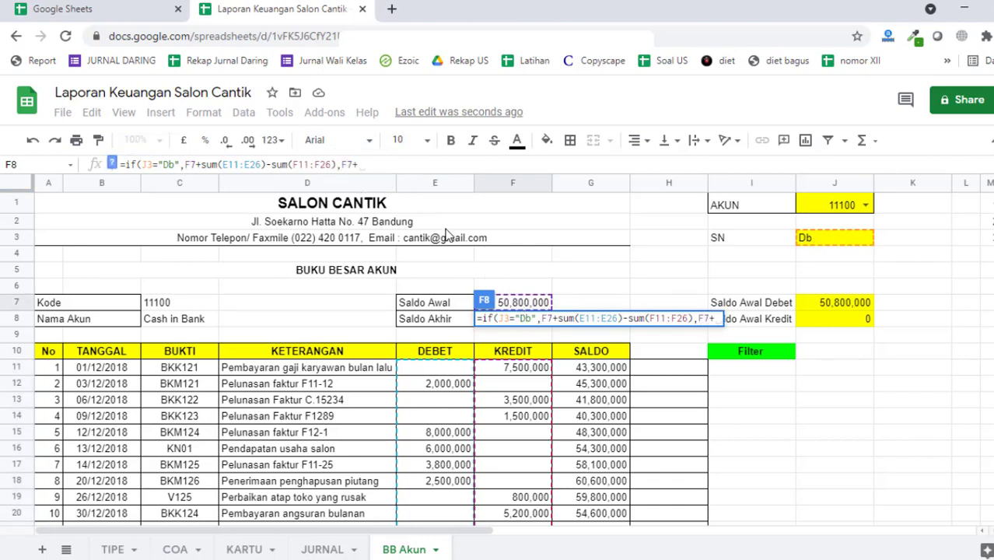
pyautogui.write('sum(')
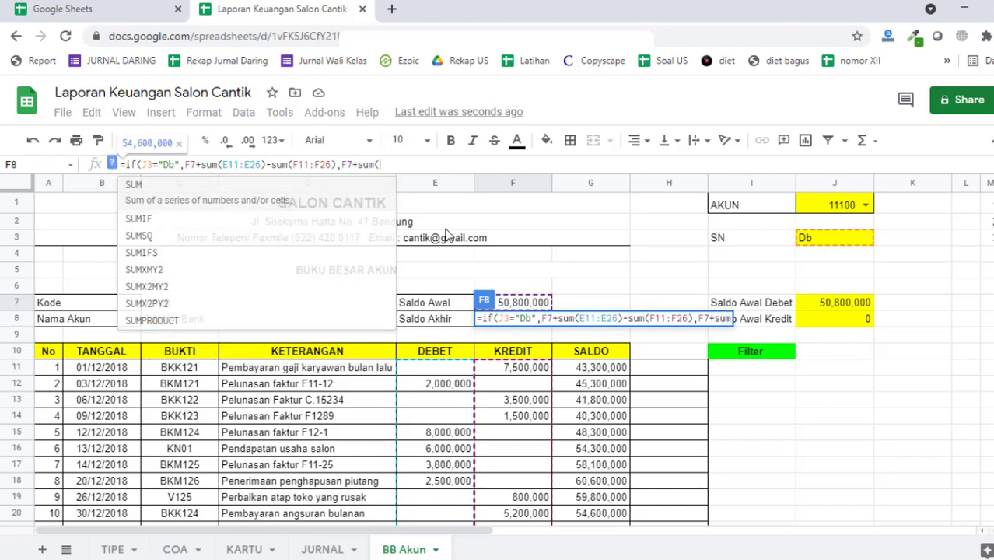
pyautogui.moveTo(547, 370); pyautogui.dragTo(517, 416)
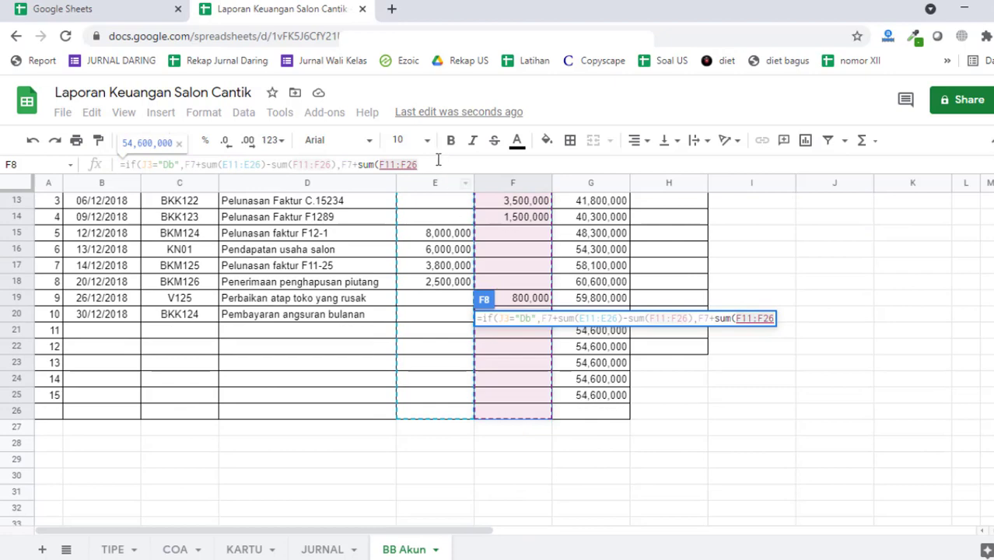
pyautogui.write(')')
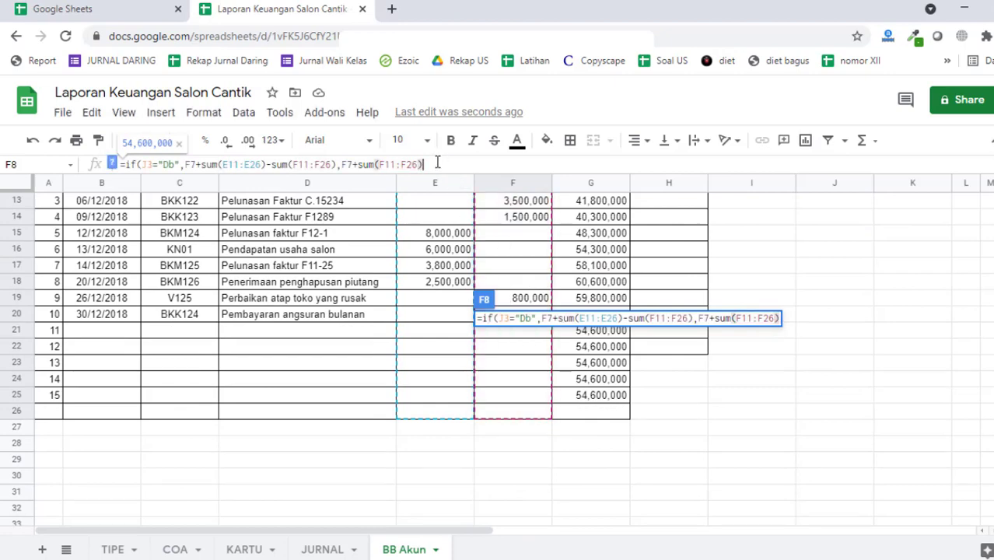
pyautogui.write('-')
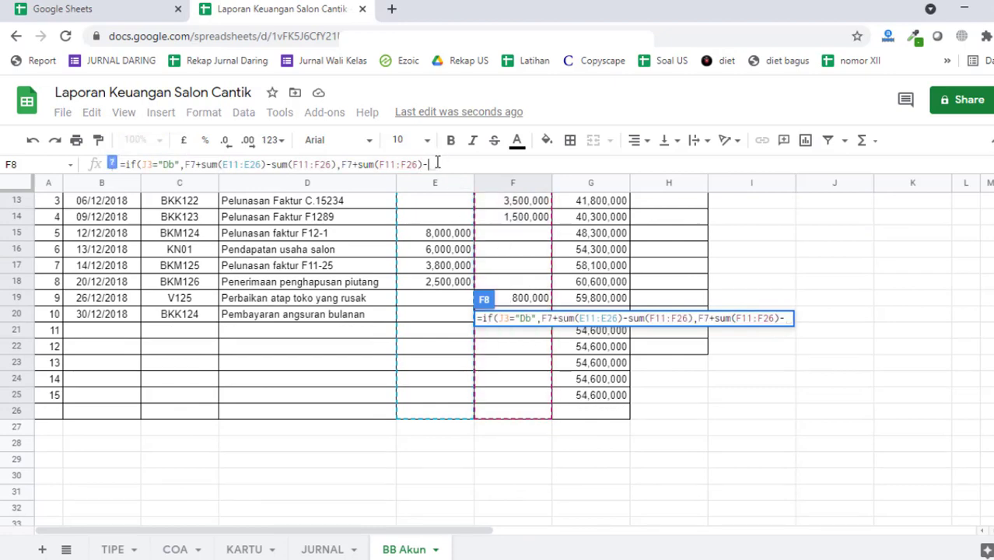
pyautogui.write('sum(')
pyautogui.scroll(3, 445, 287)
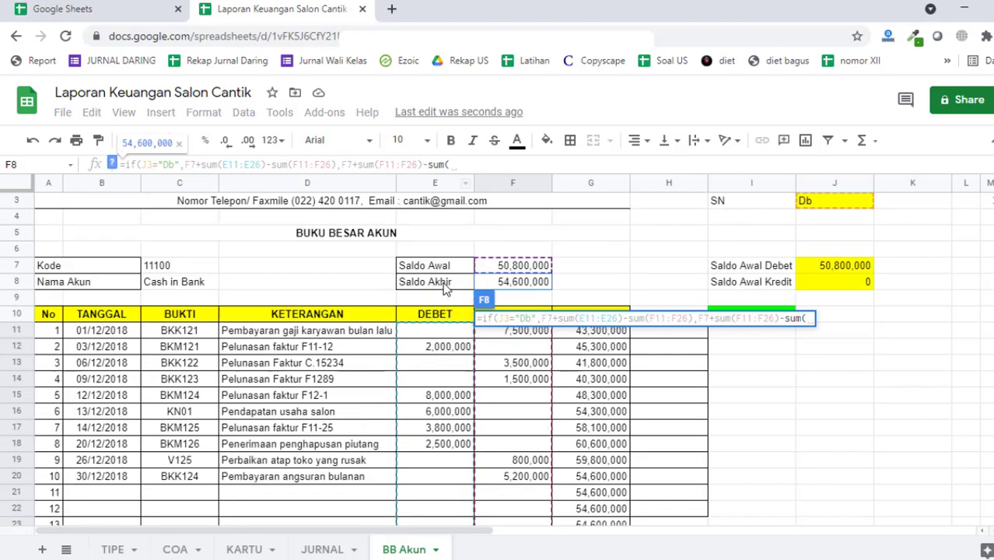
pyautogui.moveTo(429, 336); pyautogui.dragTo(445, 513)
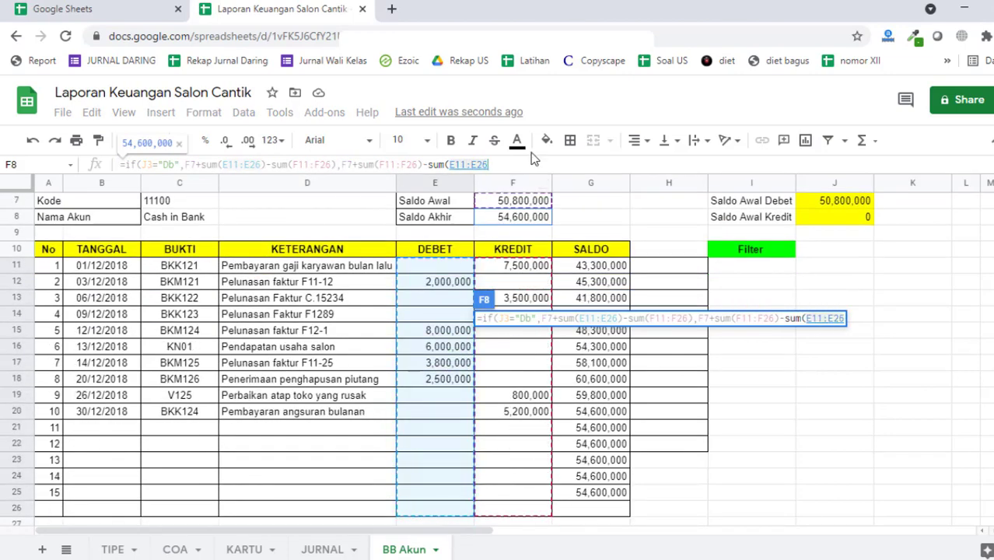
pyautogui.write('))')
pyautogui.press('Return')
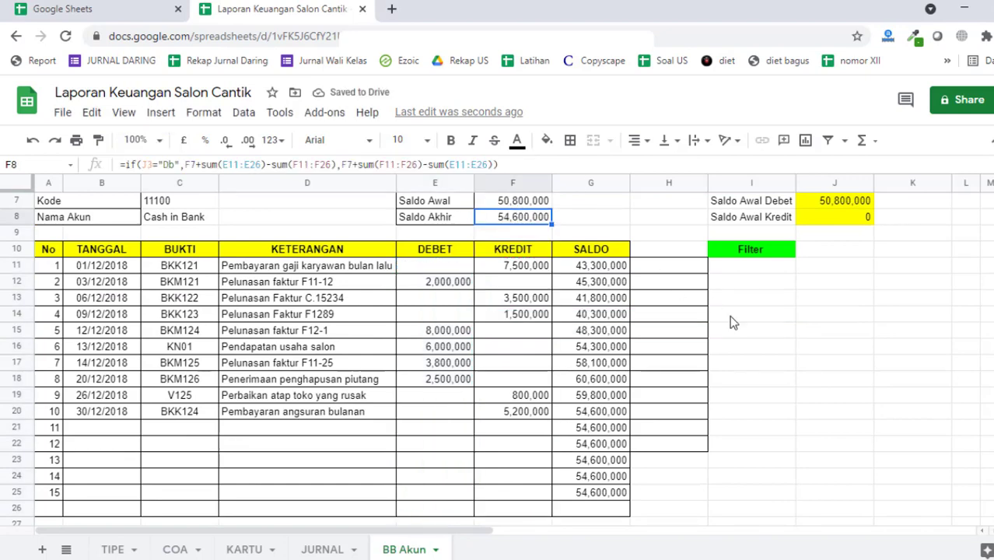
# - Compare Saldo Akhir in F8 with the SALDO values in G21:G25
pyautogui.scroll(3, 730, 321)
pyautogui.scroll(-1, 632, 335)
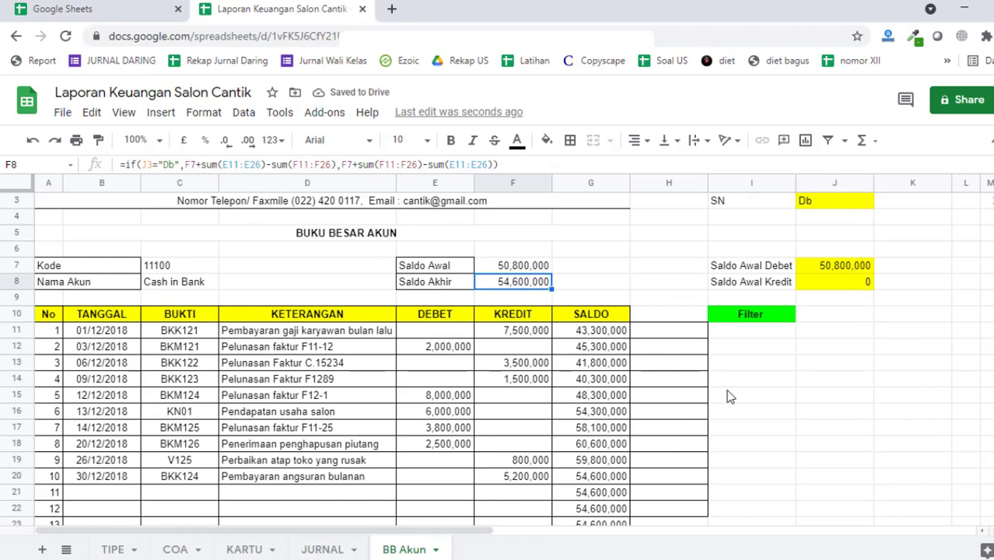
pyautogui.scroll(-2, 729, 397)
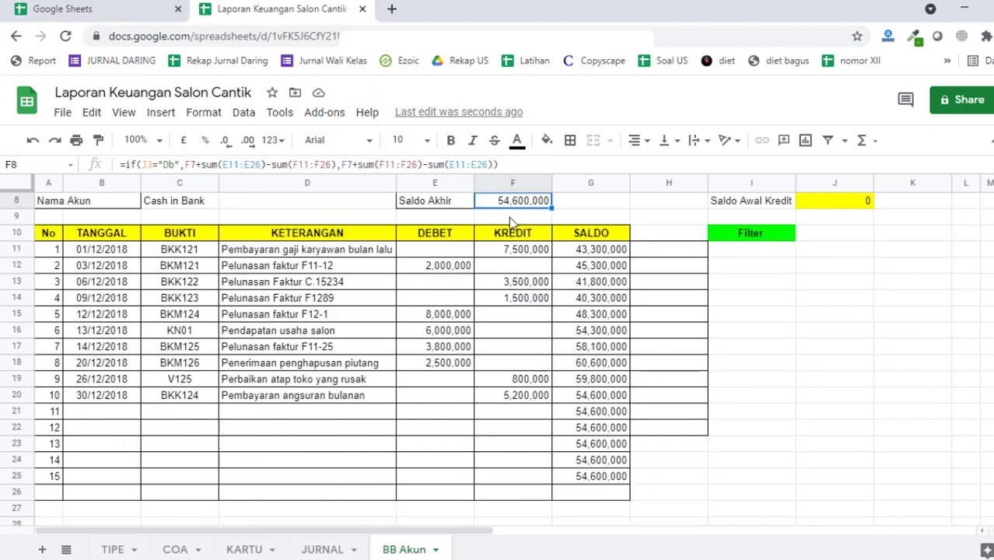
pyautogui.moveTo(610, 411); pyautogui.dragTo(604, 482)
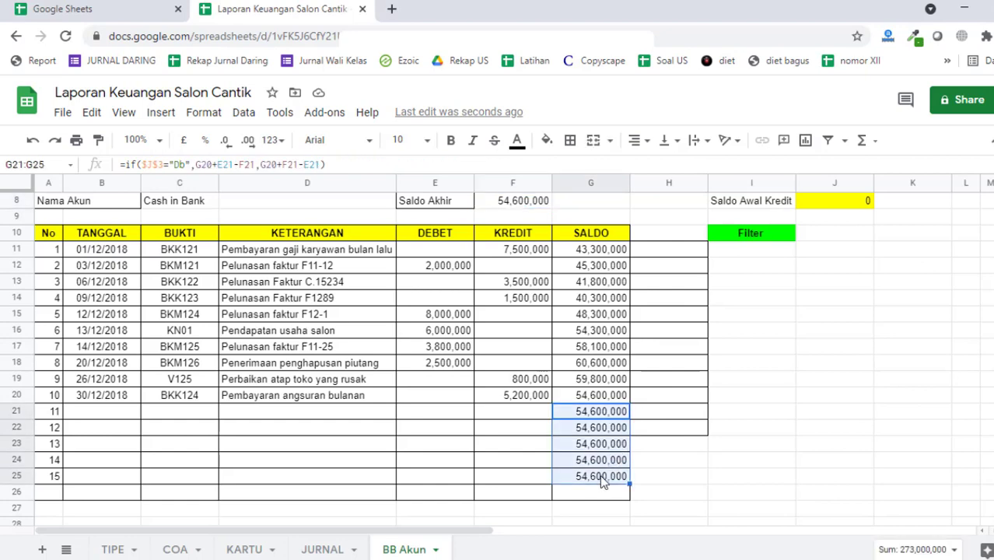
pyautogui.scroll(3, 614, 462)
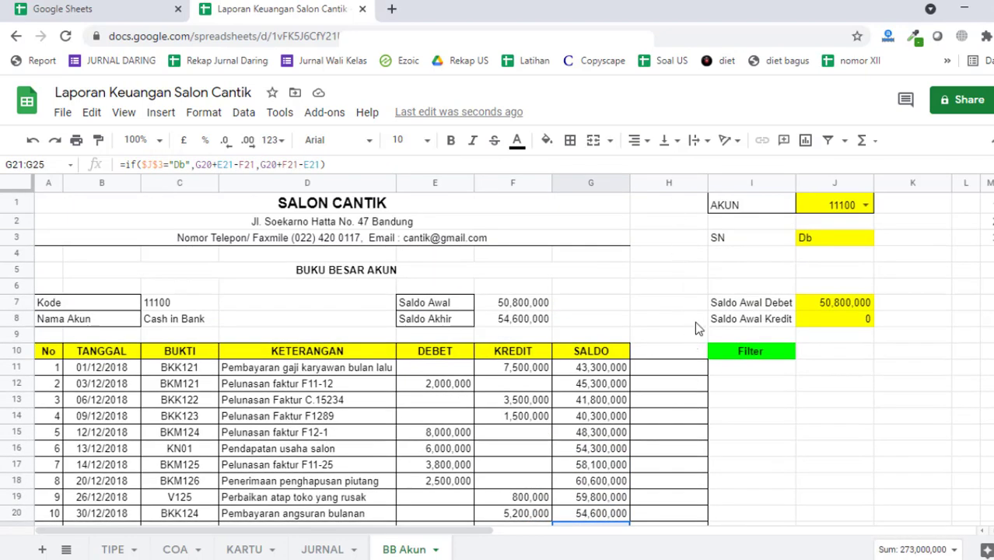
# - Clear the borders of H10:H26 and reapply only a left border to that range
pyautogui.scroll(-2, 694, 321)
pyautogui.moveTo(667, 267); pyautogui.dragTo(703, 530)
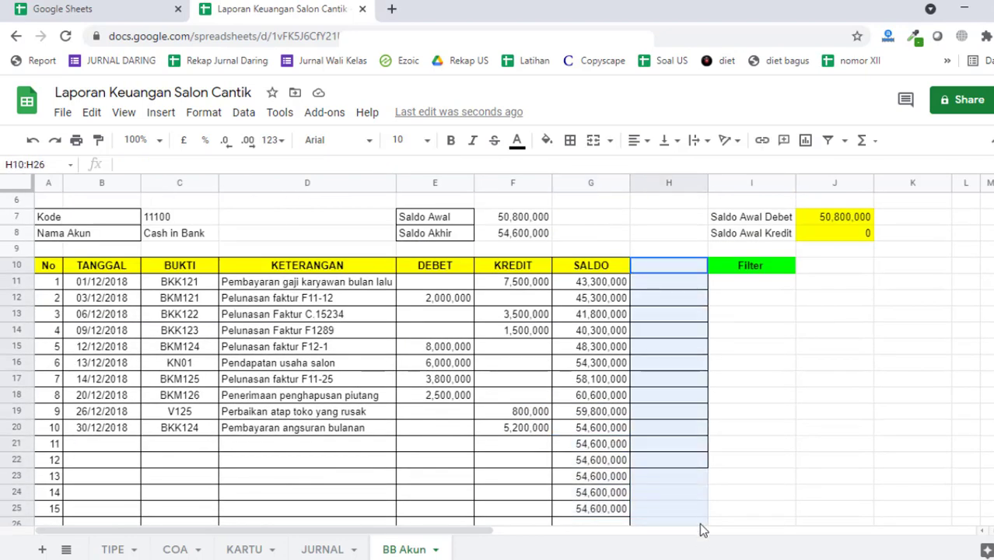
pyautogui.scroll(-2, 700, 521)
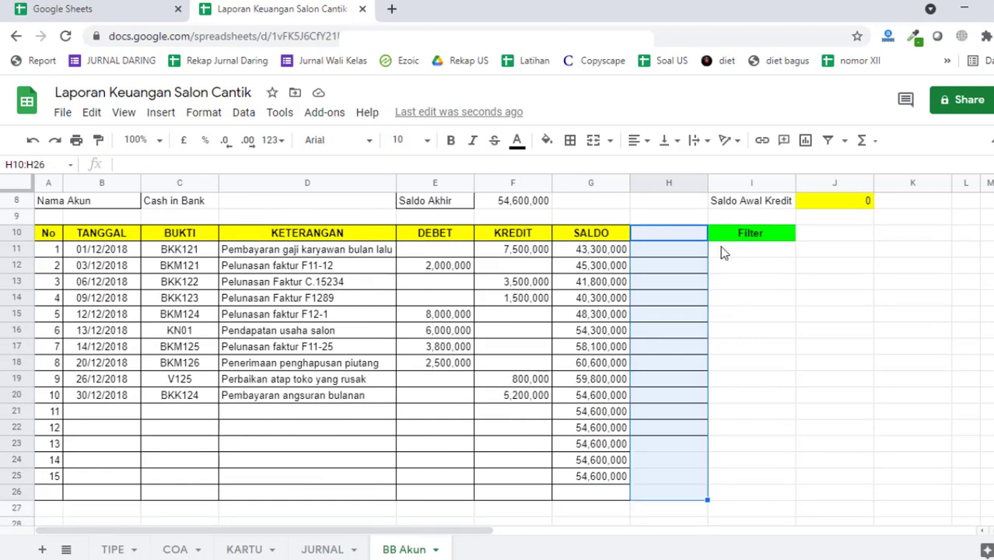
pyautogui.scroll(2, 720, 251)
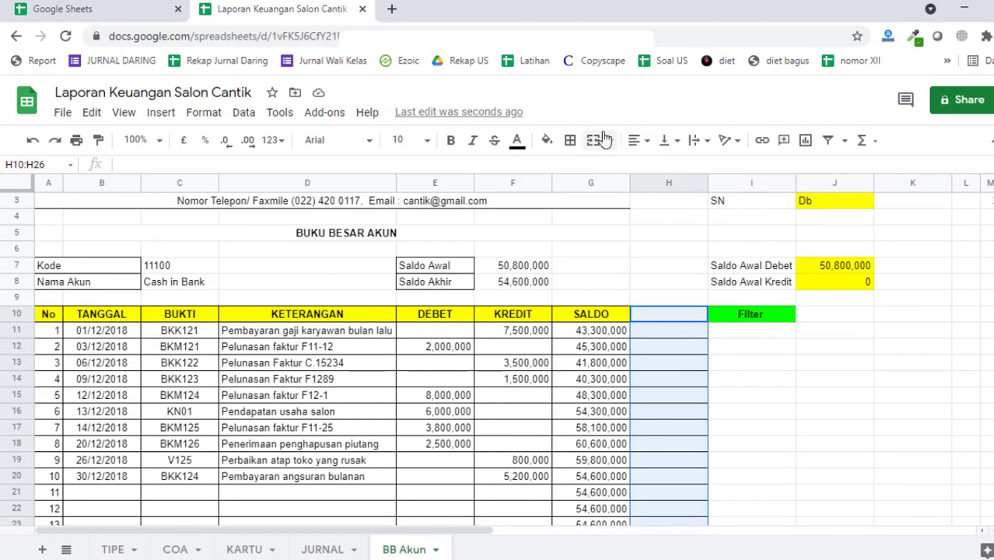
pyautogui.click(570, 141)
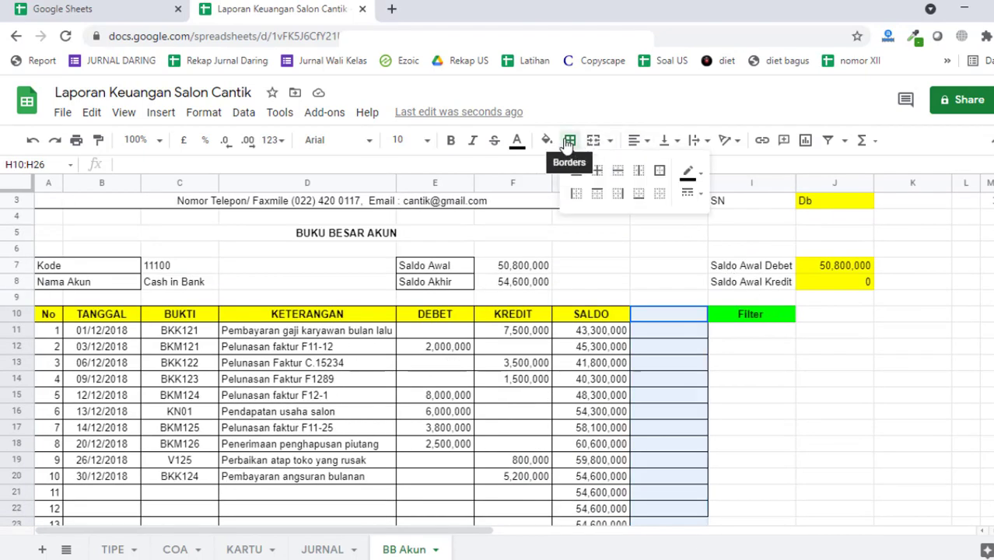
pyautogui.click(662, 193)
pyautogui.click(580, 199)
pyautogui.click(818, 427)
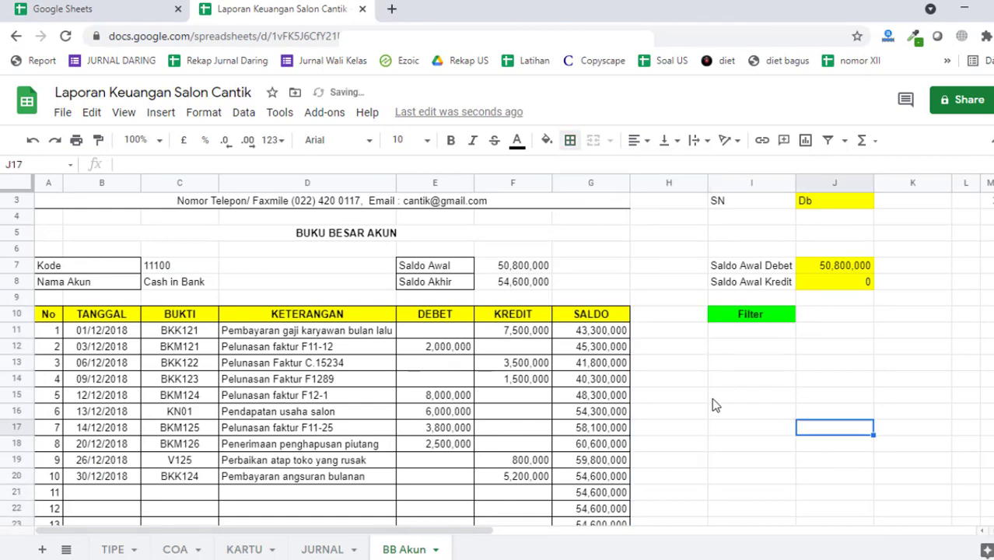
# - Examine the ledger rows without transactions in A21:G25 for the selected account
pyautogui.scroll(1, 714, 395)
pyautogui.click(743, 372)
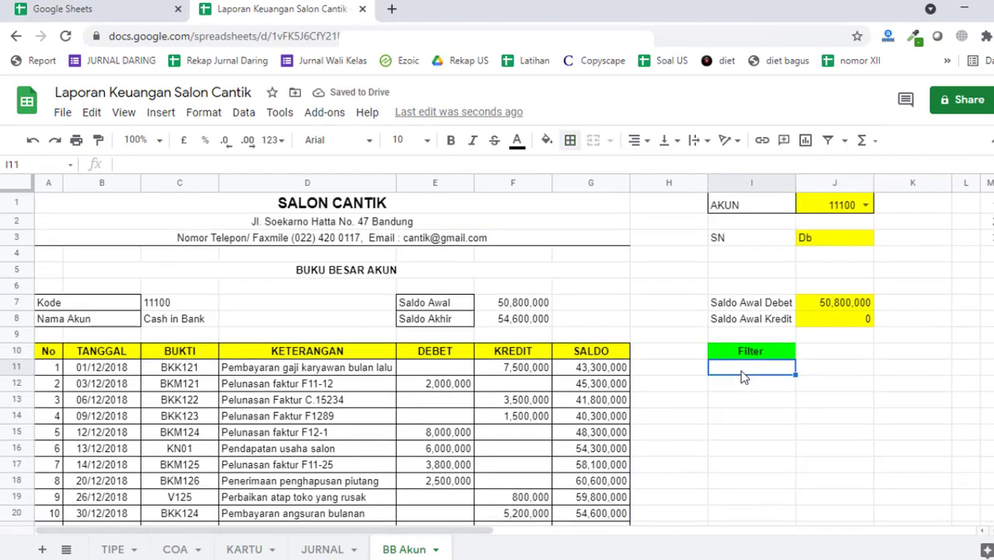
pyautogui.scroll(-5, 739, 381)
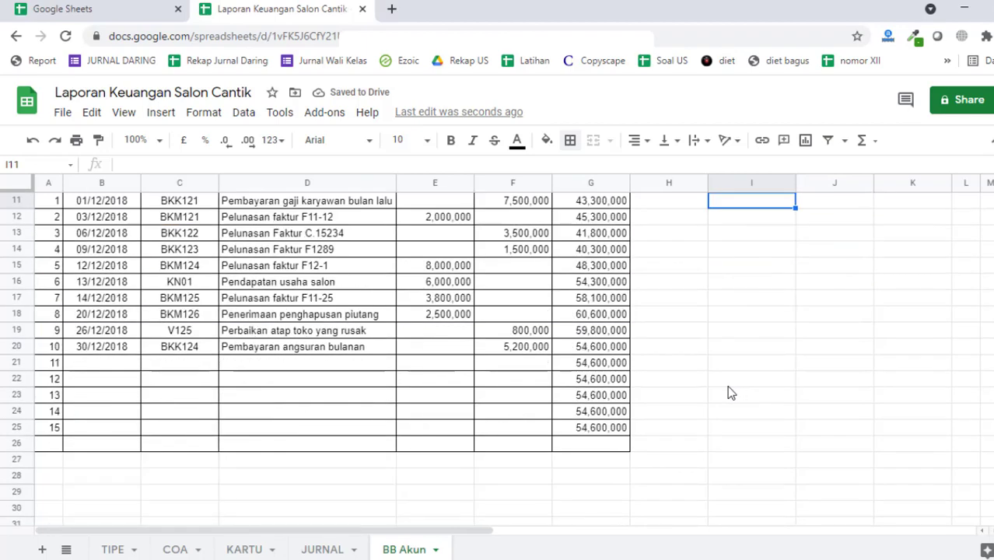
pyautogui.scroll(5, 576, 388)
pyautogui.scroll(-3, 523, 398)
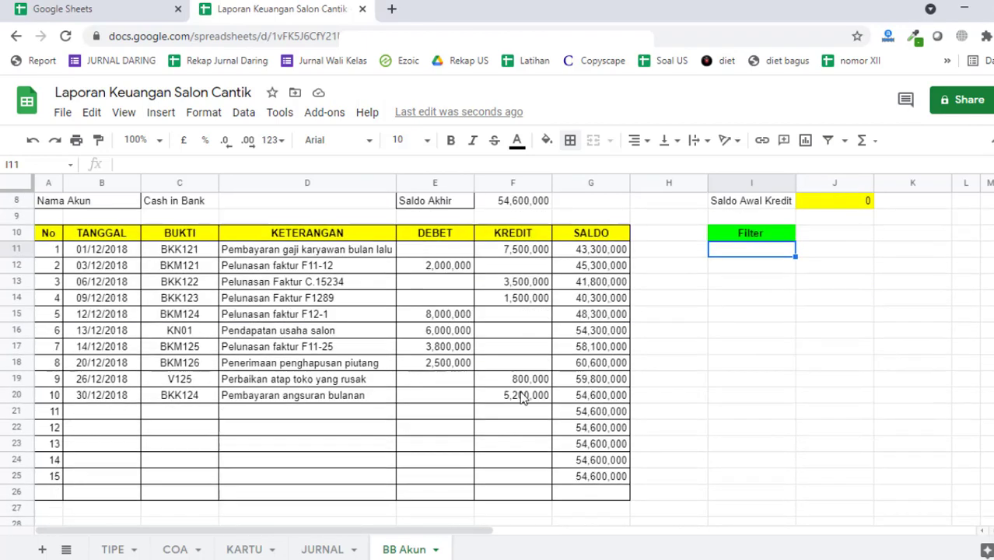
pyautogui.scroll(3, 523, 396)
pyautogui.scroll(-5, 523, 397)
pyautogui.scroll(5, 466, 358)
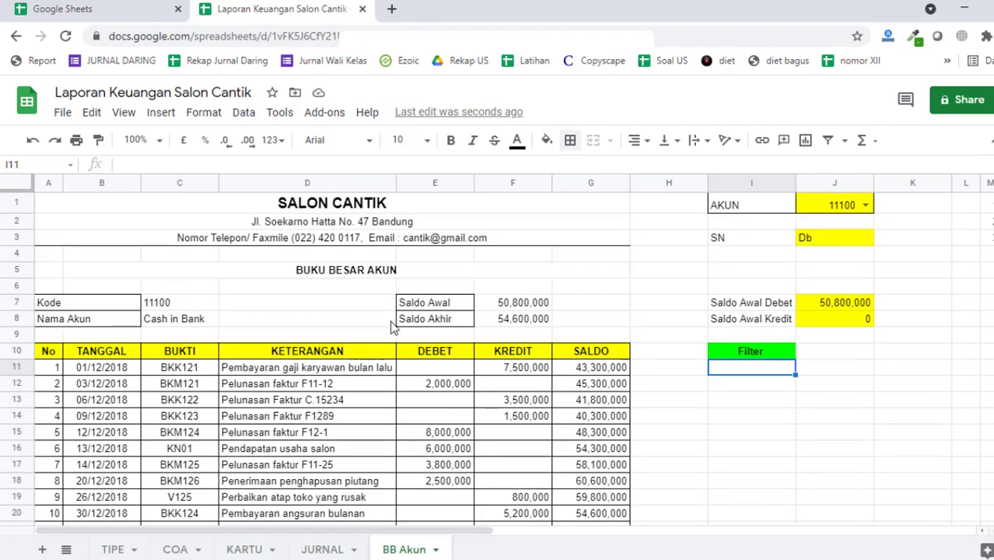
pyautogui.click(175, 306)
pyautogui.scroll(-5, 603, 420)
pyautogui.moveTo(599, 364); pyautogui.dragTo(59, 430)
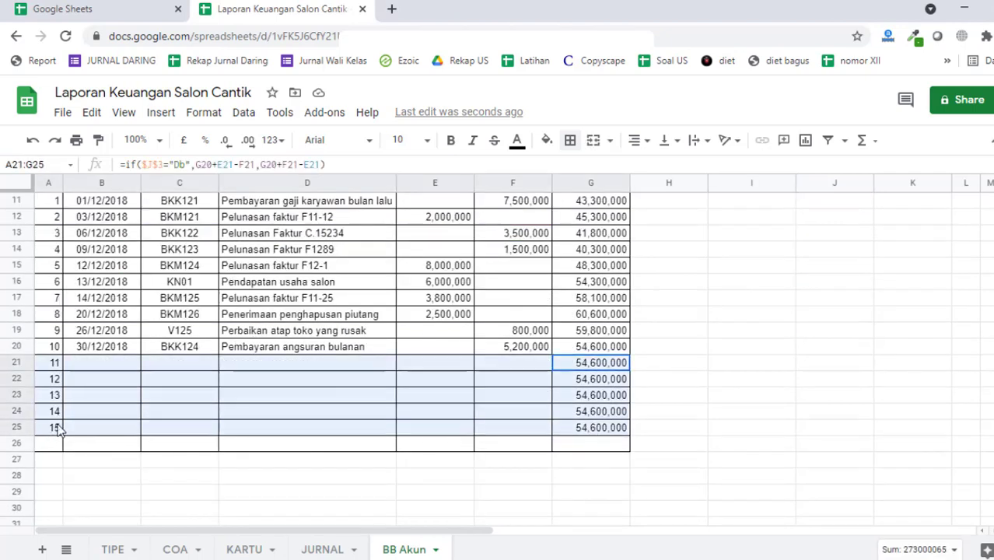
pyautogui.click(727, 400)
# - Start an IF formula in I11 under the Filter header that tests whether B11 is empty (B11="")
pyautogui.scroll(3, 731, 404)
pyautogui.click(751, 328)
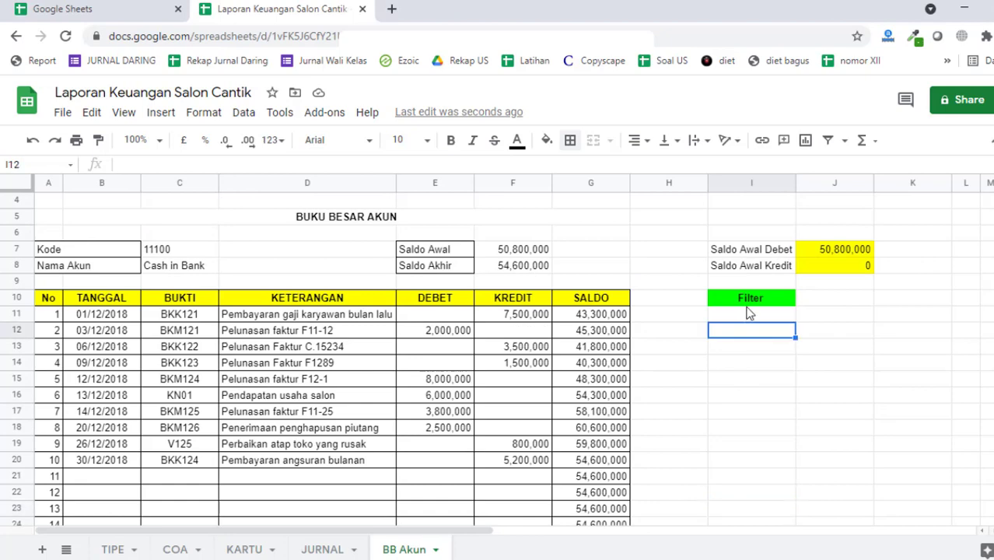
pyautogui.moveTo(748, 299); pyautogui.dragTo(746, 315)
pyautogui.click(748, 318)
pyautogui.scroll(1, 750, 324)
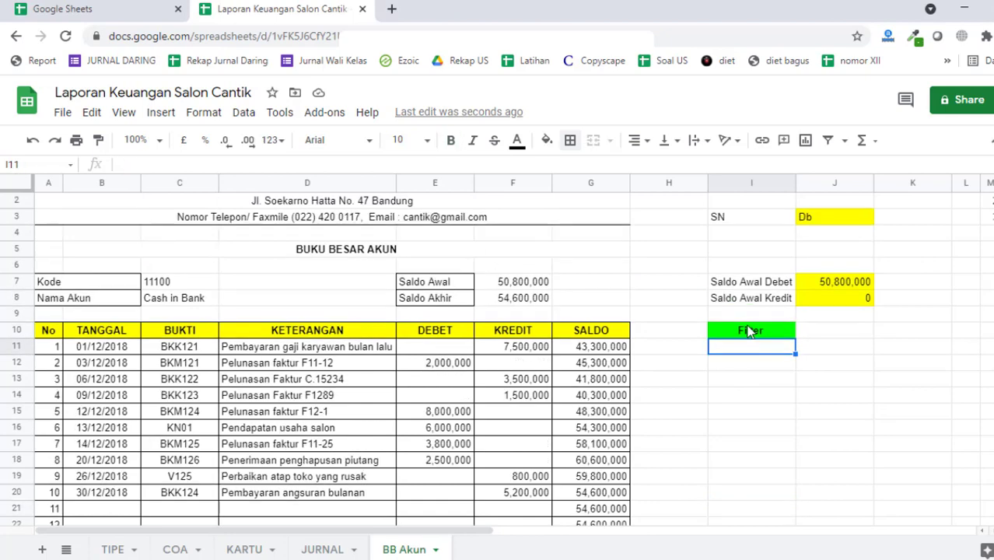
pyautogui.write('=')
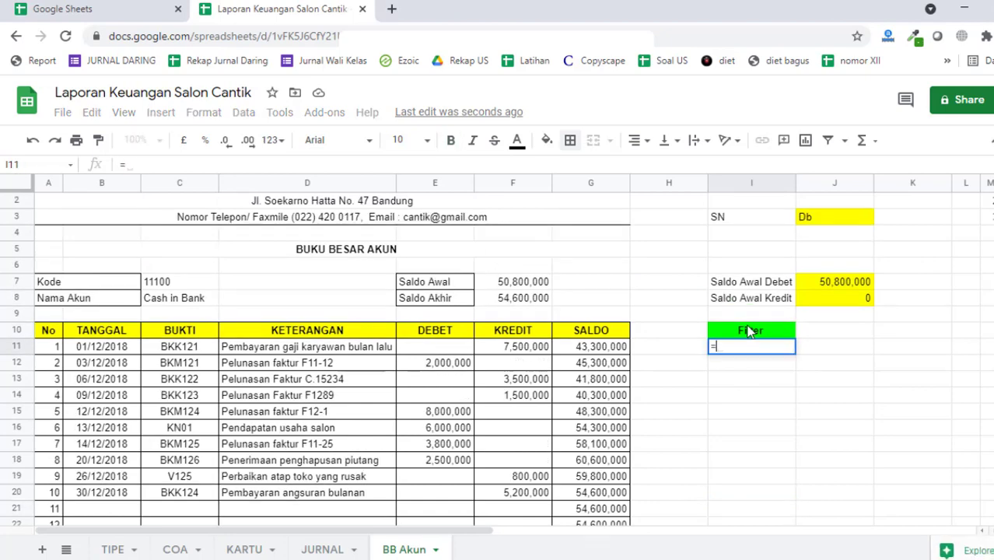
pyautogui.write('if')
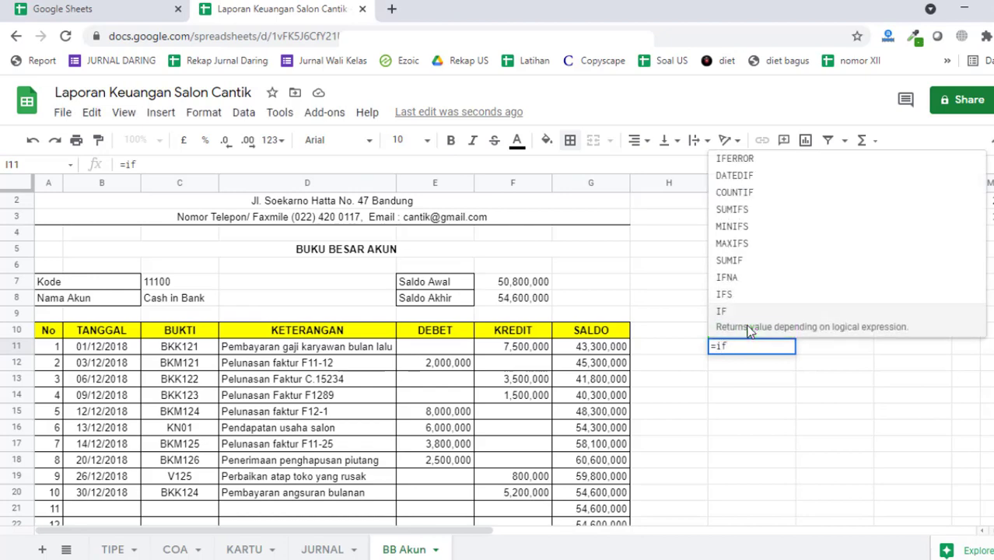
pyautogui.write('(')
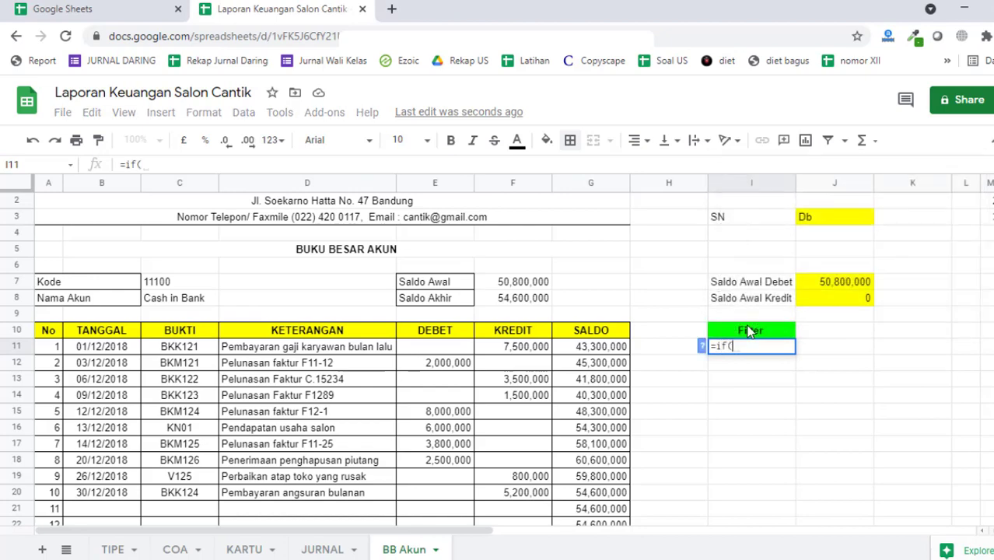
pyautogui.click(124, 351)
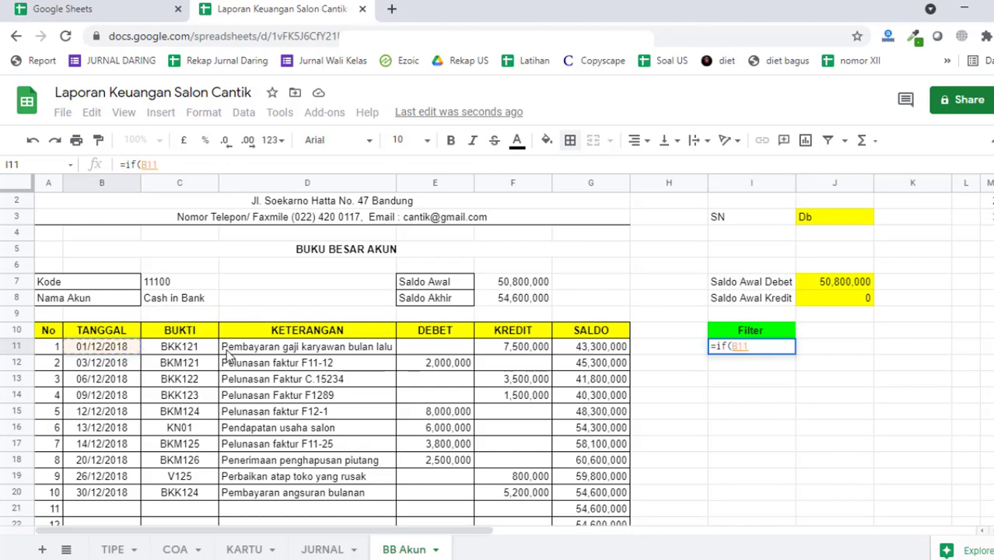
pyautogui.write('=')
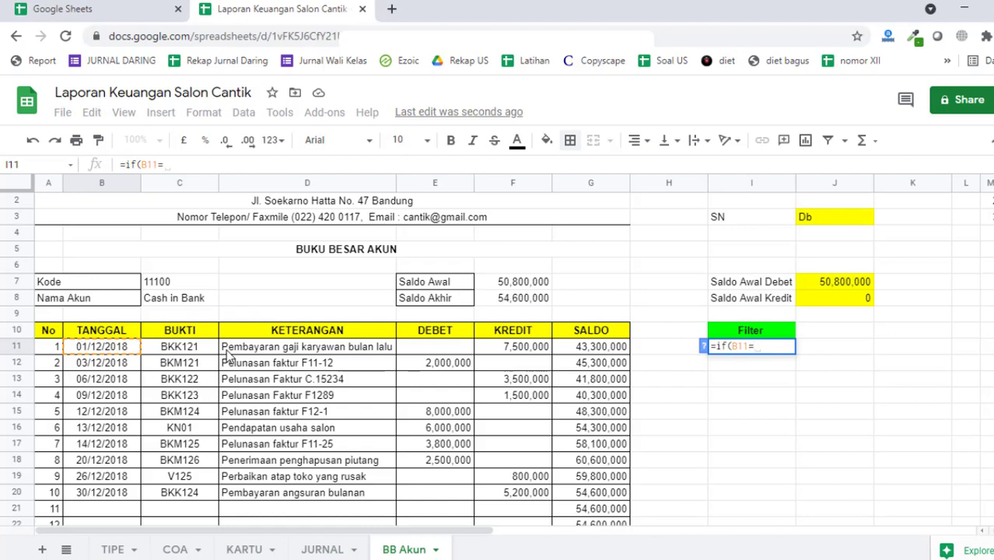
pyautogui.press('BackSpace')
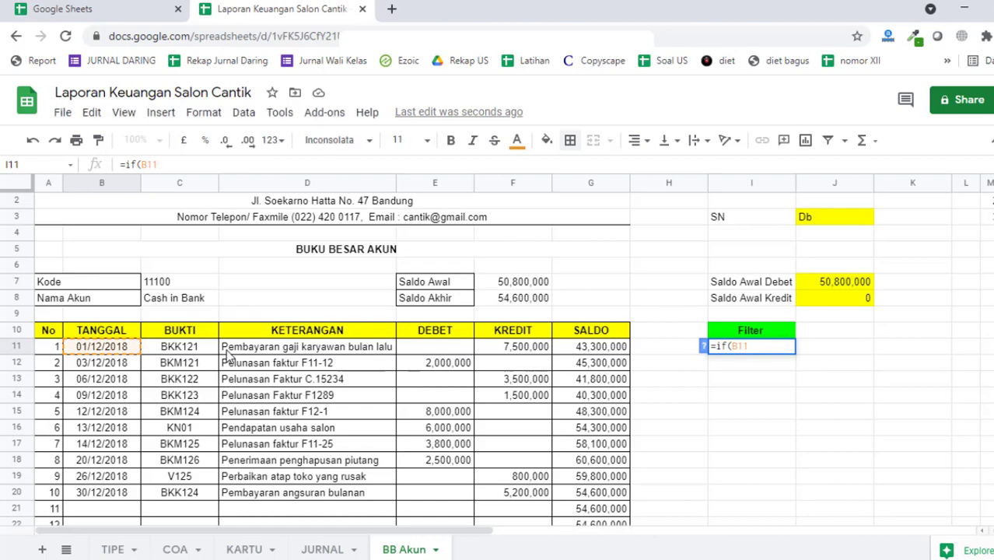
pyautogui.write('="",')
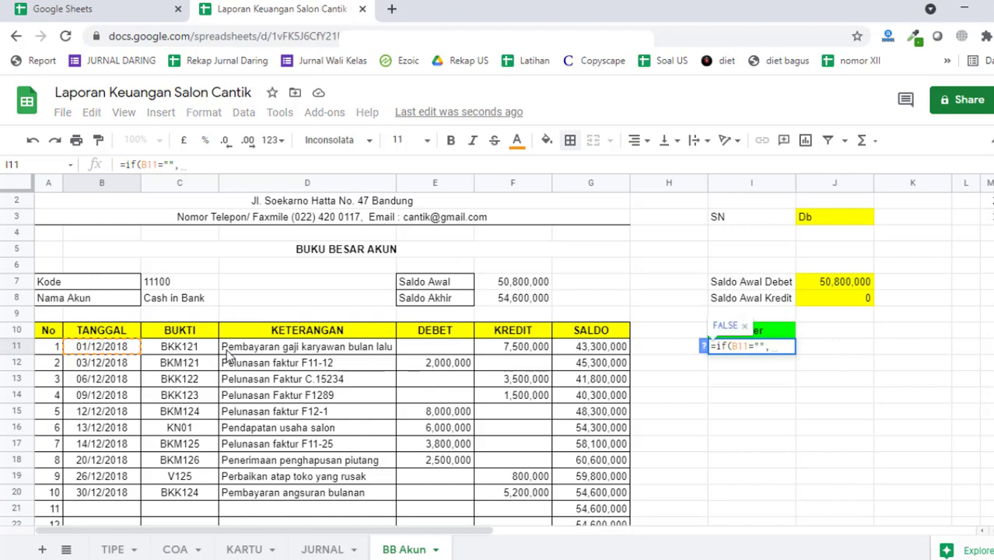
# - Complete the I11 formula with 0 as the value when true and 1 when false
pyautogui.write('0')
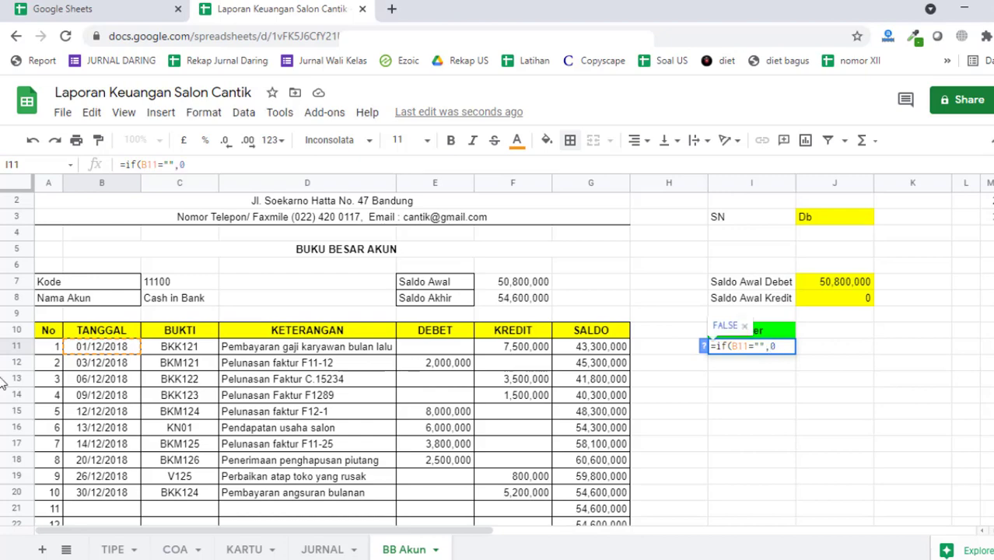
pyautogui.scroll(-3, 84, 412)
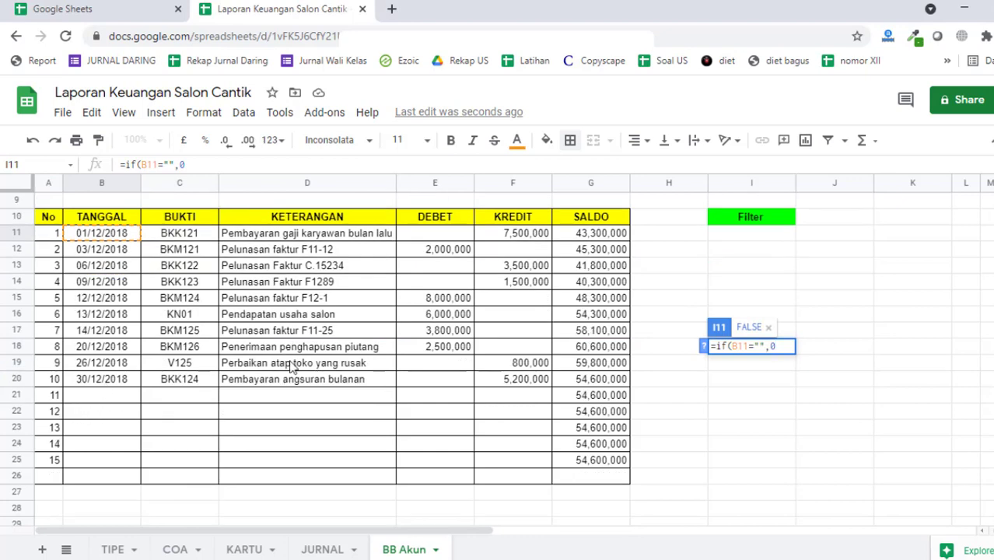
pyautogui.scroll(4, 293, 367)
pyautogui.write(',1')
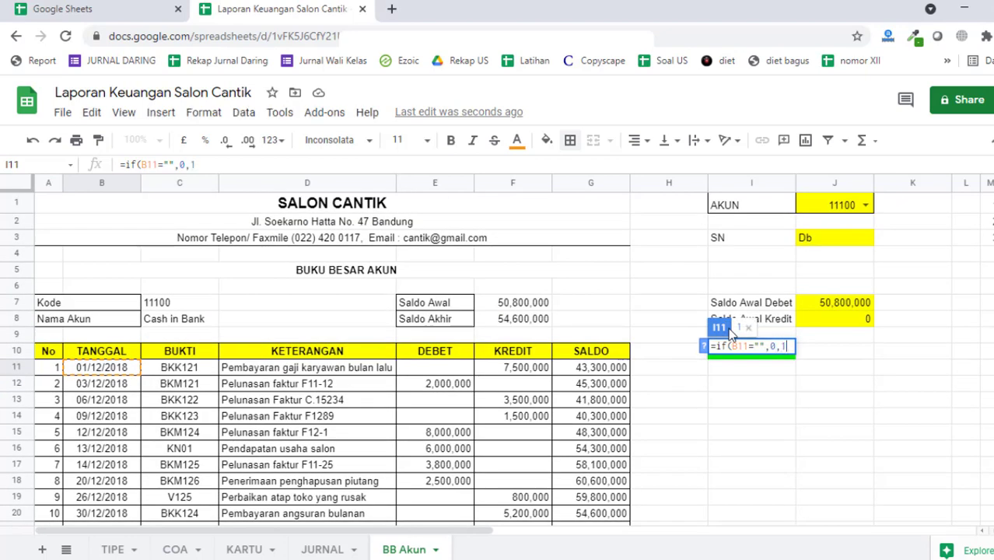
pyautogui.press('Return')
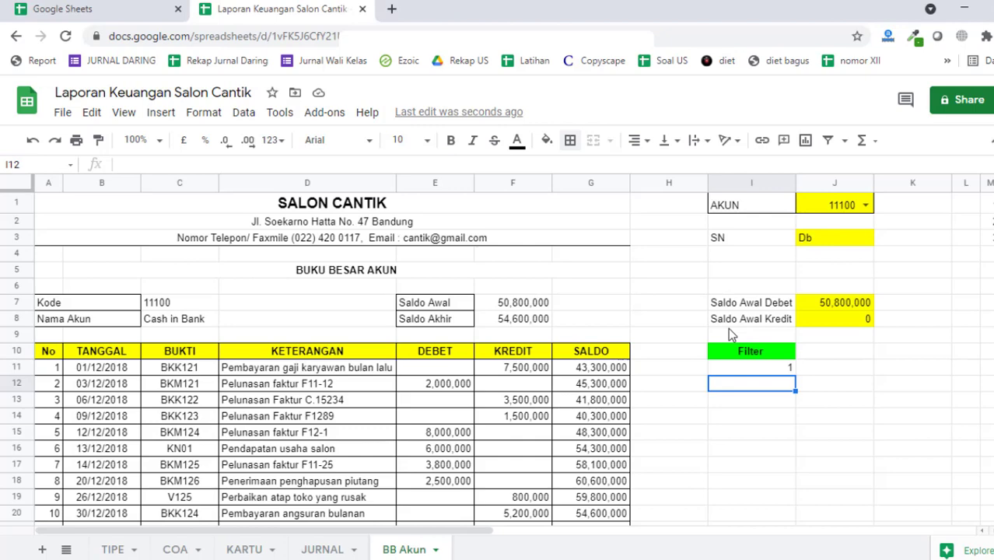
# - Fill the I11 Filter formula down to I26
pyautogui.scroll(-2, 790, 301)
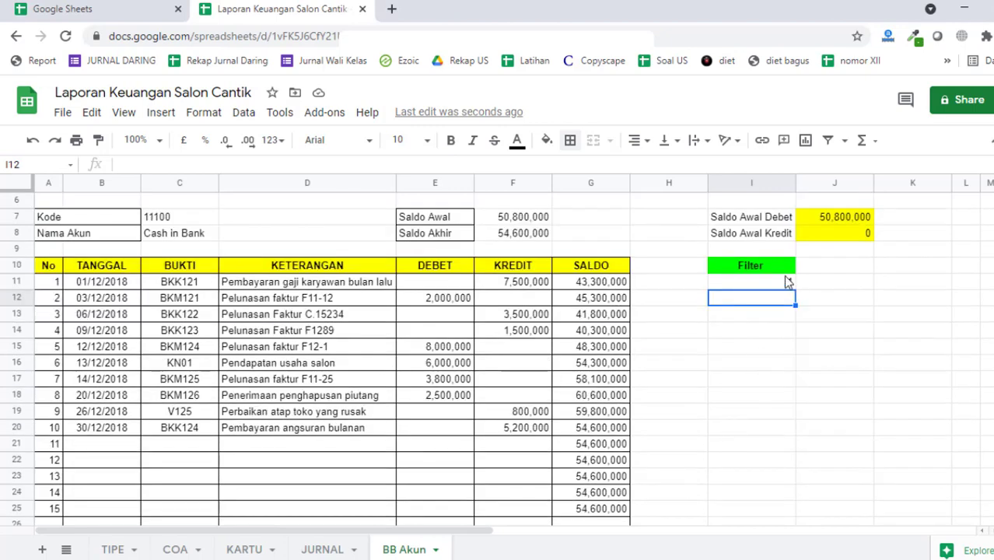
pyautogui.click(787, 282)
pyautogui.moveTo(795, 289); pyautogui.dragTo(797, 397)
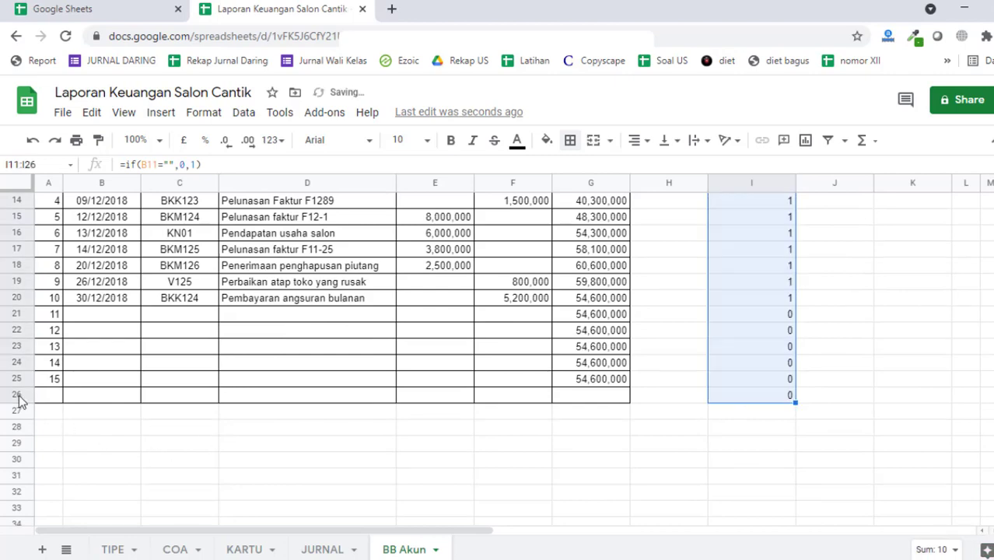
# - Delete the blank row 26 below the last numbered ledger row
pyautogui.click(16, 395)
pyautogui.rightClick(16, 395)
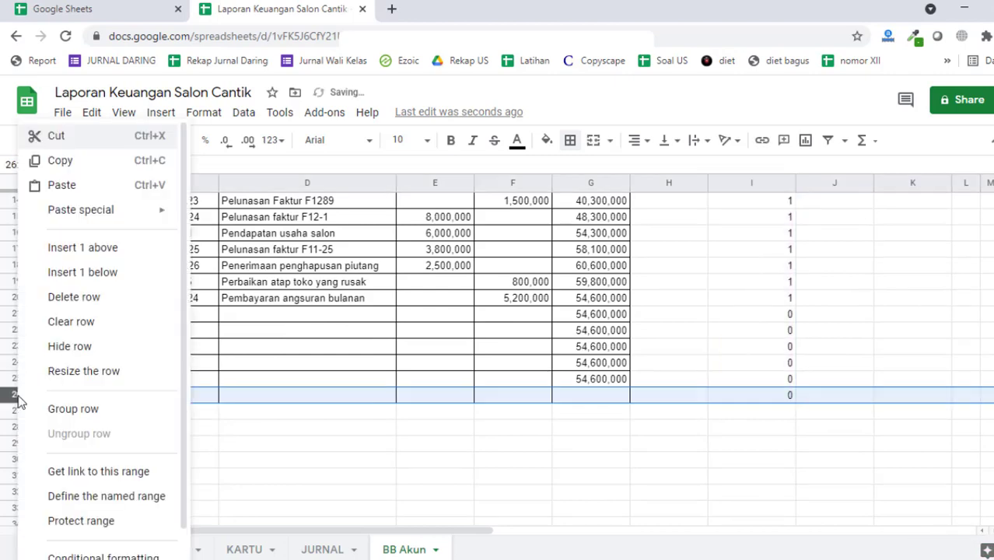
pyautogui.click(107, 297)
pyautogui.click(694, 426)
pyautogui.scroll(5, 695, 426)
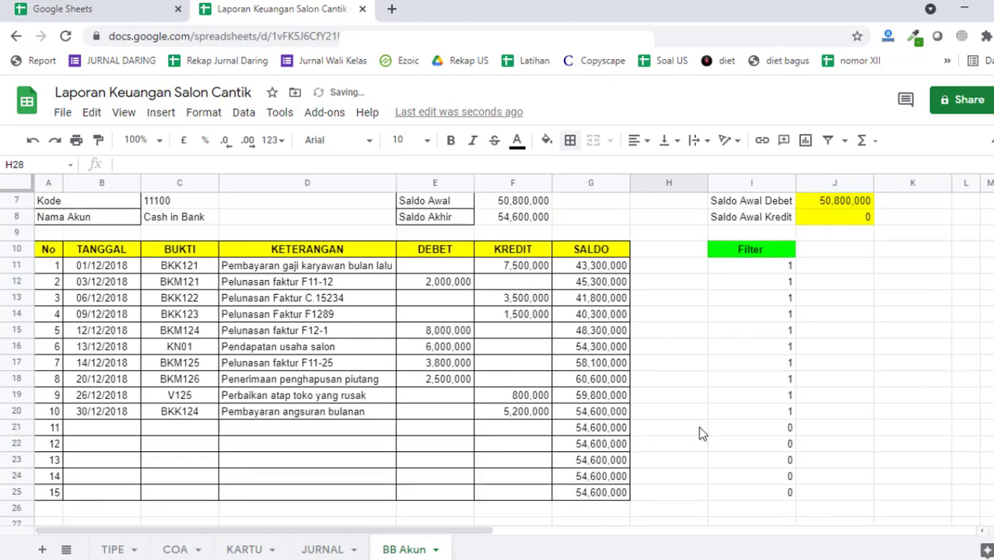
# - Create a filter on the Filter column from its header in I10
pyautogui.click(786, 303)
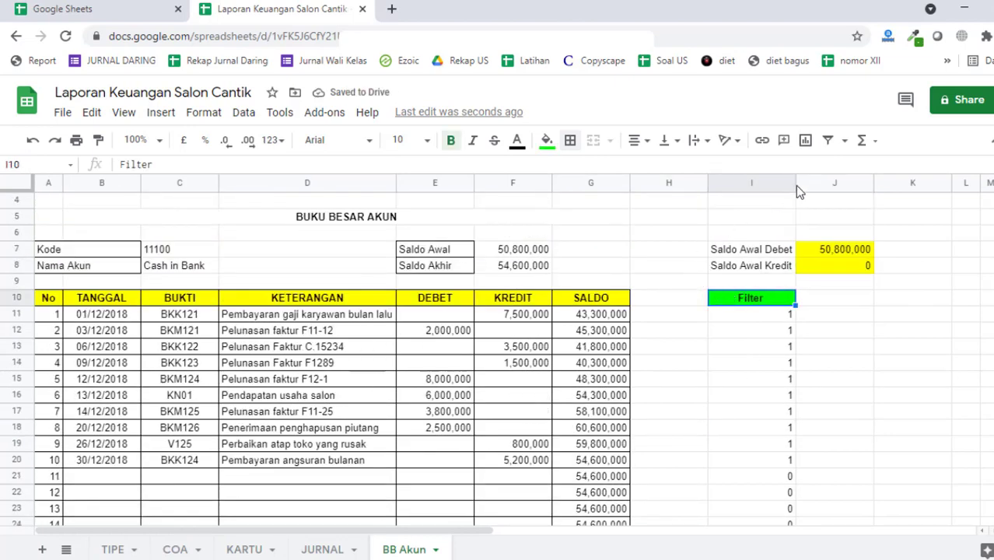
pyautogui.click(836, 146)
pyautogui.click(911, 365)
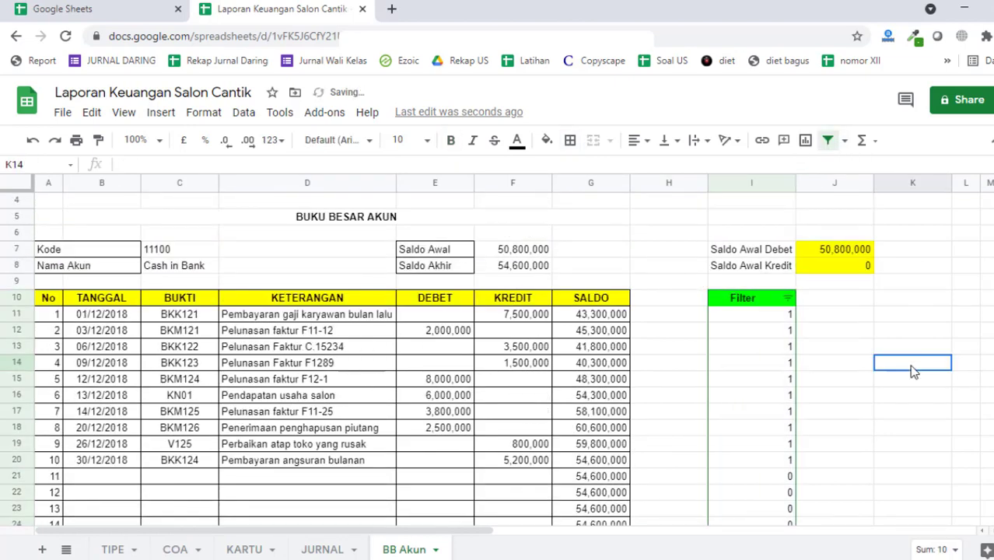
# - Filter the Filter column by values, excluding 0 and keeping only 1
pyautogui.click(788, 297)
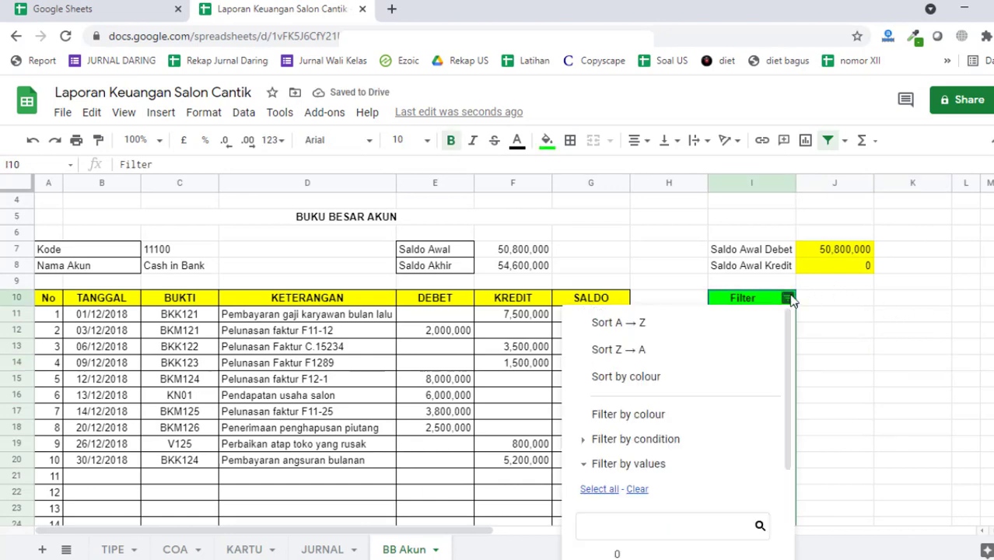
pyautogui.click(626, 452)
pyautogui.click(600, 413)
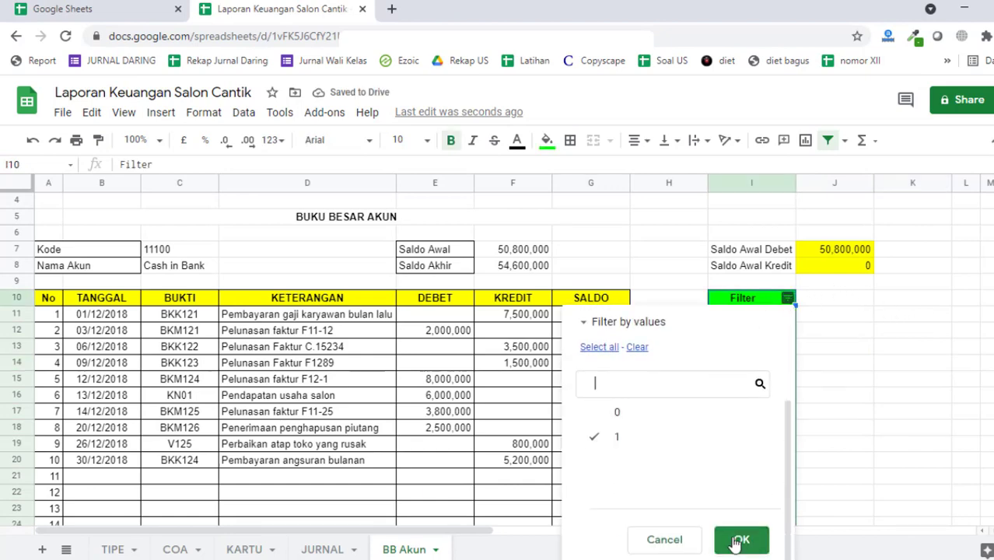
pyautogui.click(741, 539)
pyautogui.click(669, 476)
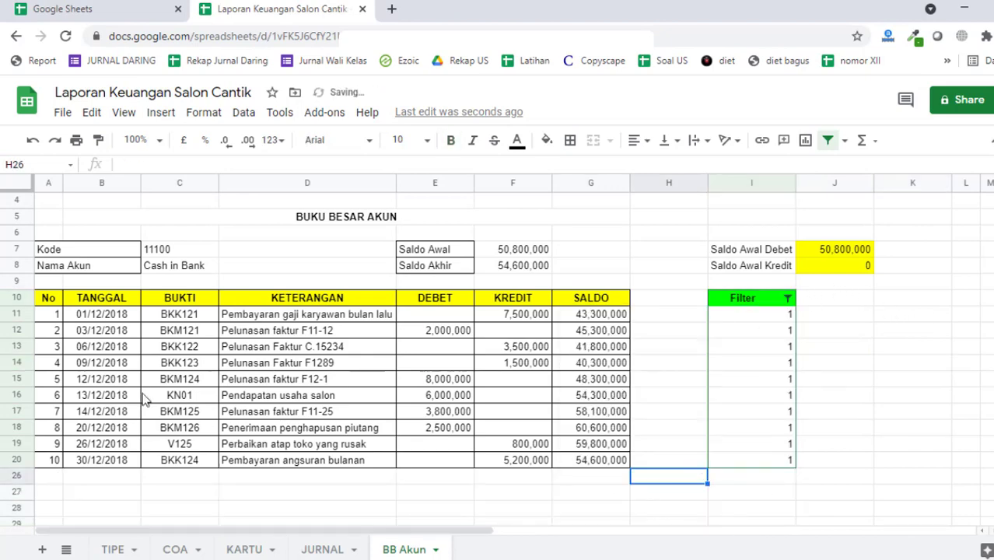
# - Switch the AKUN selection in J1 to account 11200
pyautogui.scroll(2, 603, 453)
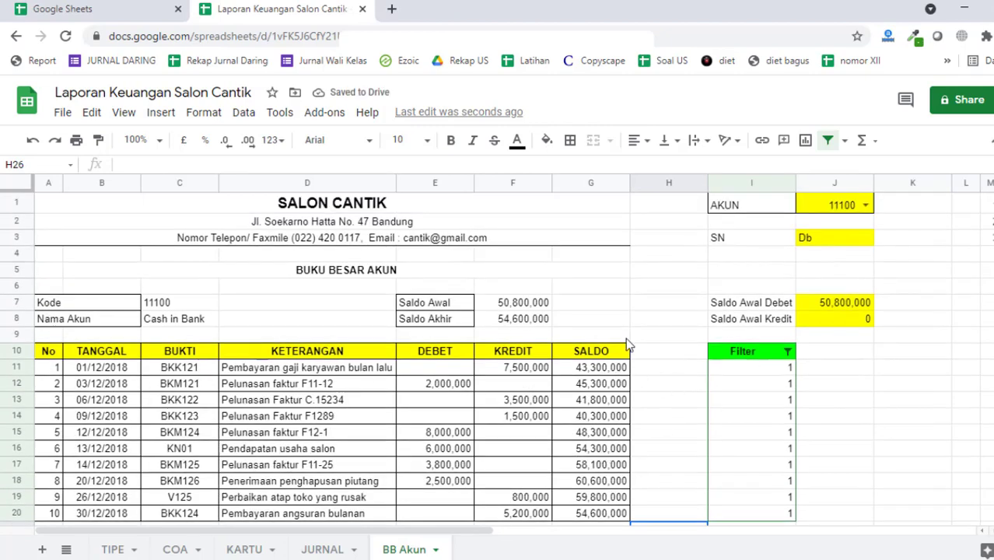
pyautogui.click(865, 205)
pyautogui.click(840, 244)
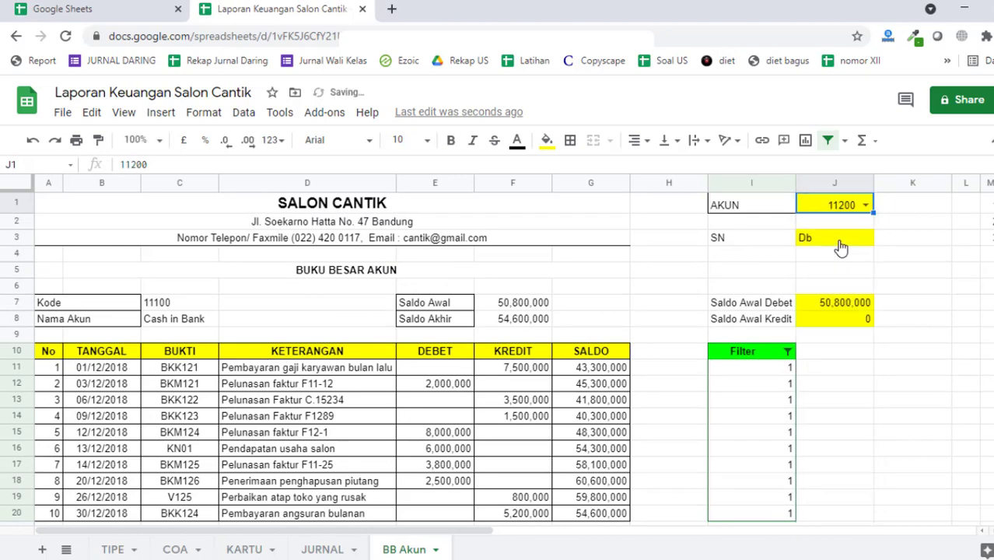
pyautogui.click(933, 272)
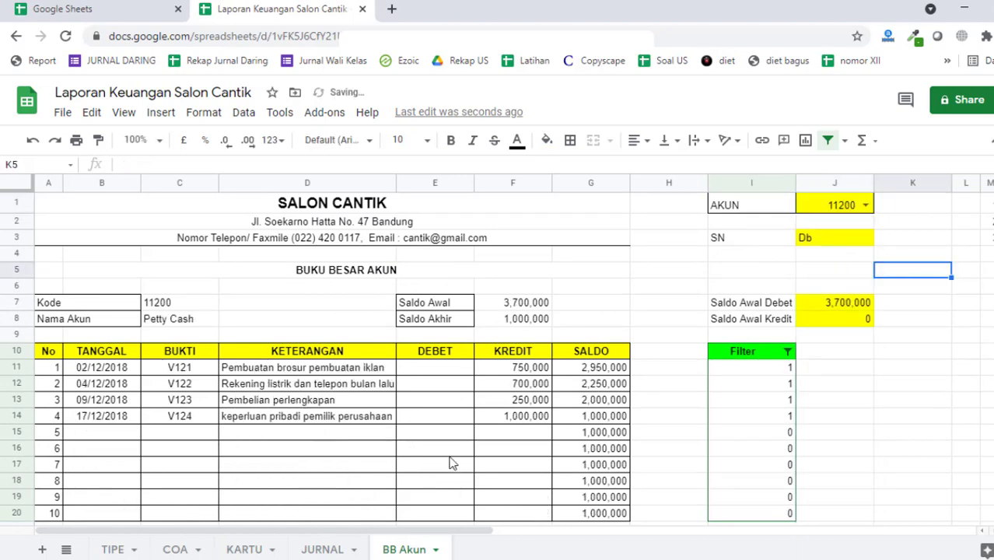
# - Reapply the Filter column's value filter with only 1 selected for account 11200
pyautogui.scroll(-2, 451, 463)
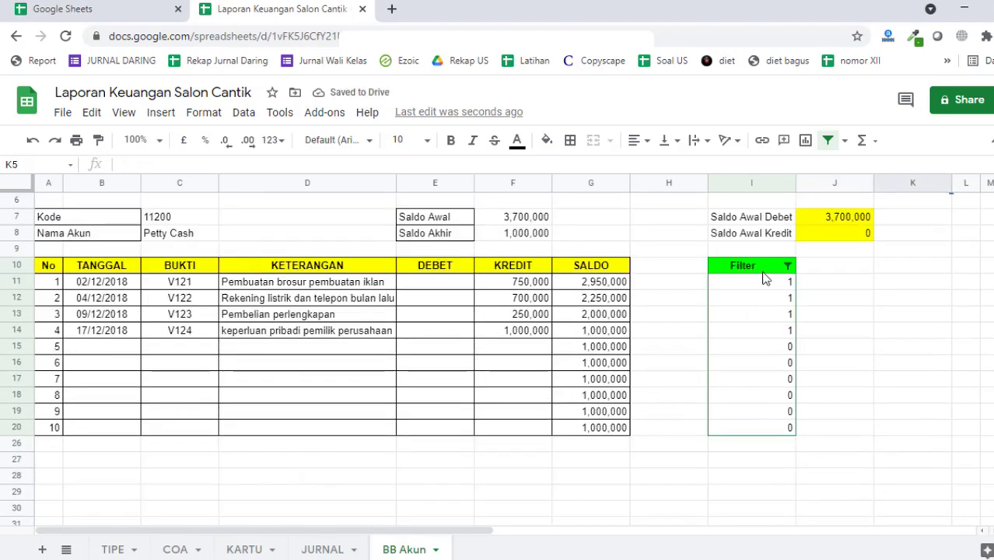
pyautogui.click(787, 265)
pyautogui.click(653, 428)
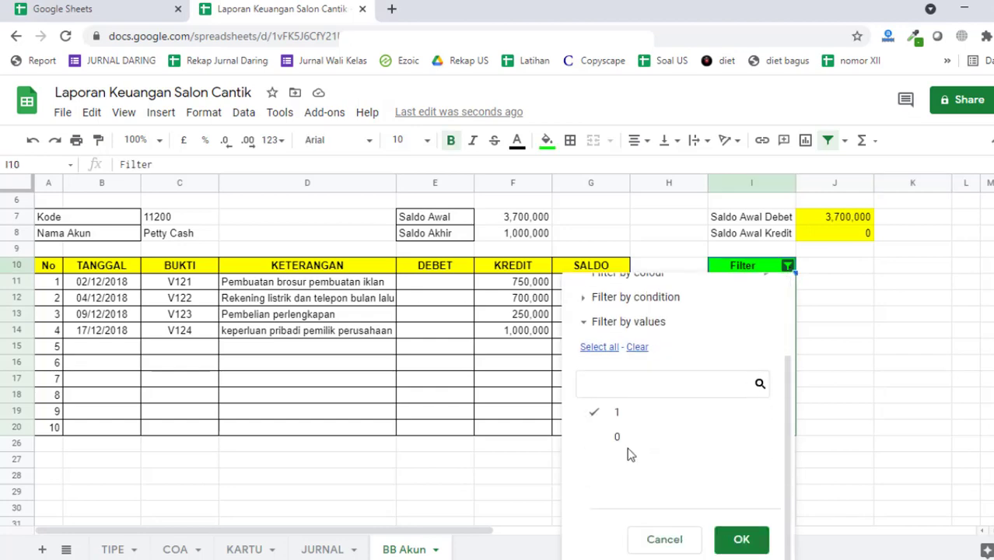
pyautogui.click(744, 546)
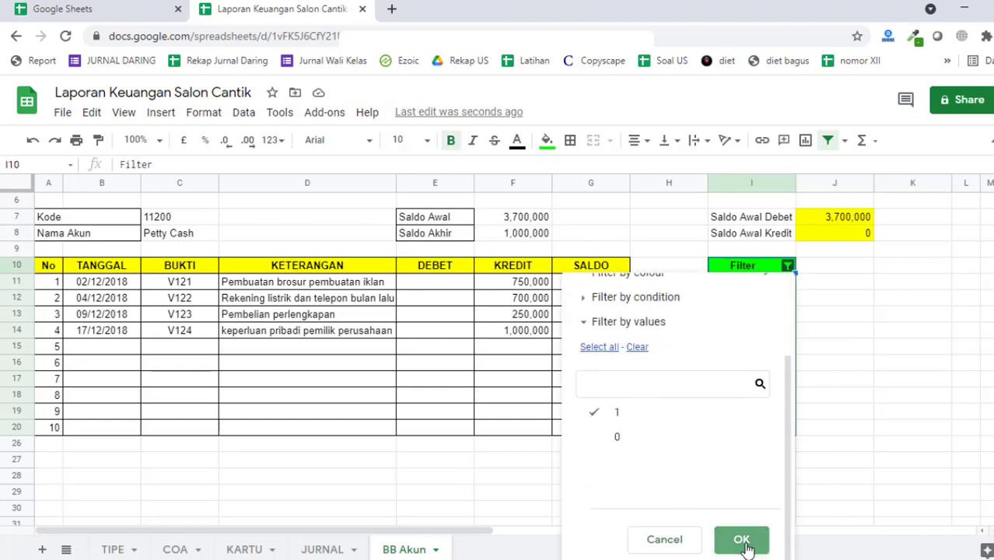
pyautogui.click(827, 409)
# - Review the filtered ledger in A1:G14 for the selected account
pyautogui.click(99, 317)
pyautogui.scroll(2, 328, 235)
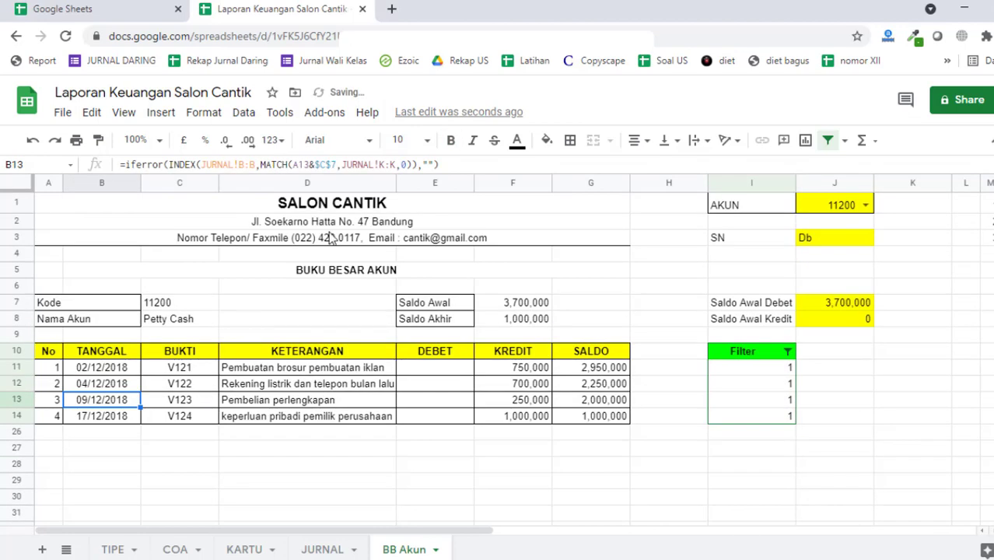
pyautogui.moveTo(391, 201); pyautogui.dragTo(401, 429)
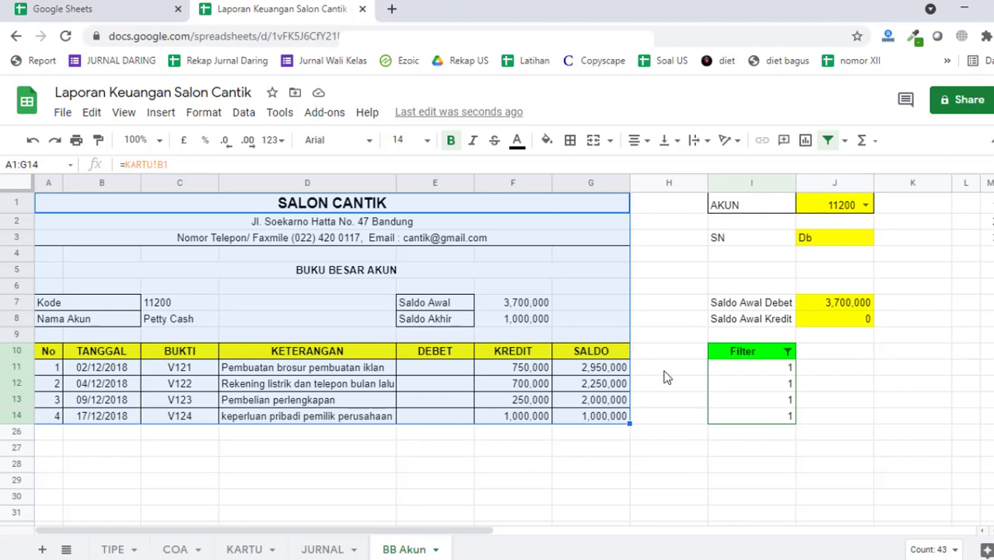
pyautogui.click(668, 377)
pyautogui.click(525, 490)
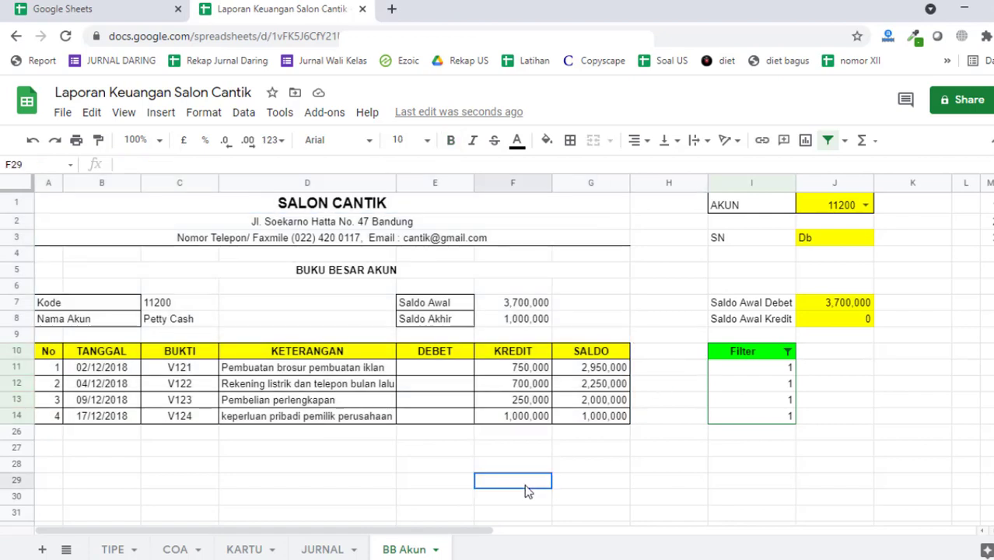
pyautogui.click(608, 490)
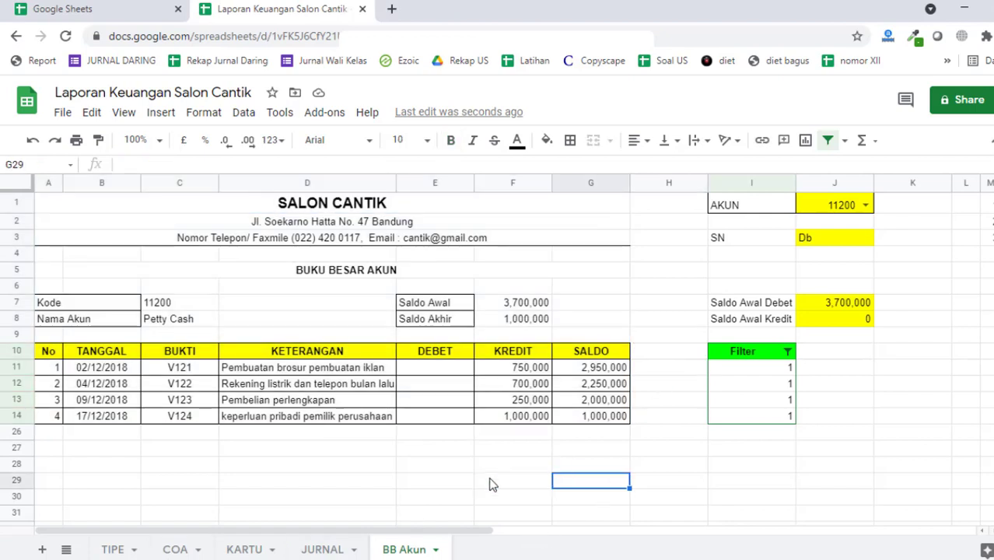
# - Add a new sheet to the workbook and name it BB Kartu
pyautogui.click(43, 550)
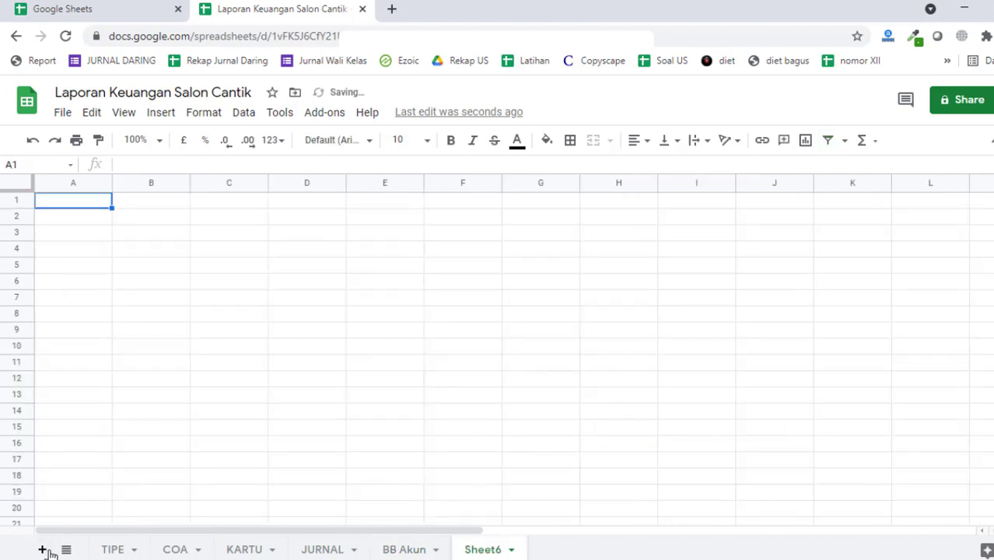
pyautogui.doubleClick(494, 550)
pyautogui.write('BB')
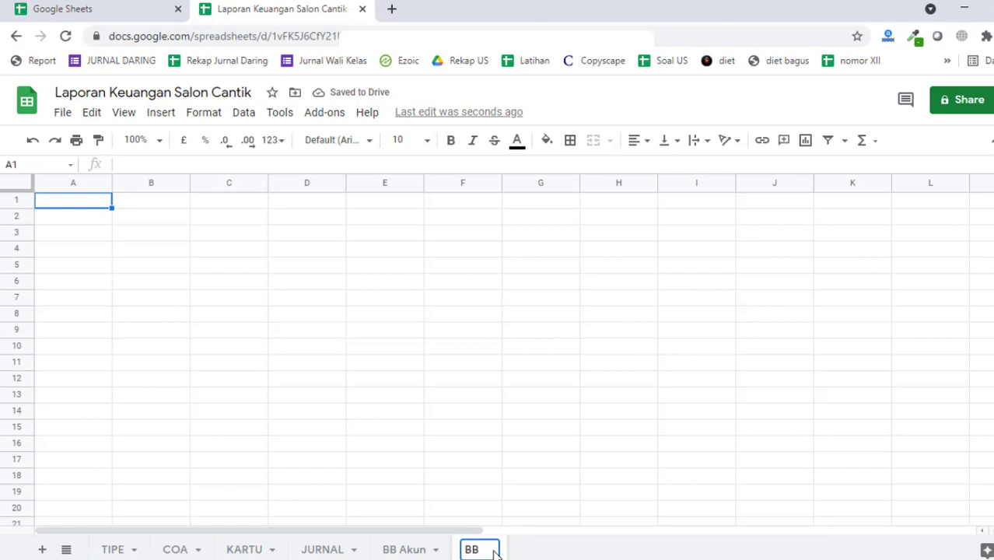
pyautogui.write(' Kartu')
pyautogui.click(587, 430)
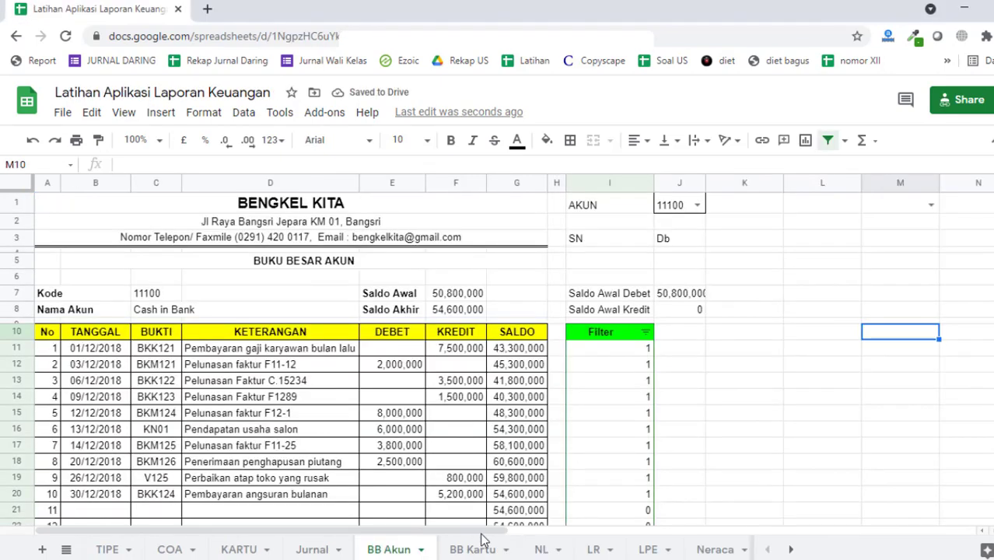
# - Copy A1:J80 from BB Kartu in Latihan Aplikasi Laporan Keuangan and paste it at A1 of BB Kartu in Laporan Keuangan Salon Cantik
pyautogui.click(473, 550)
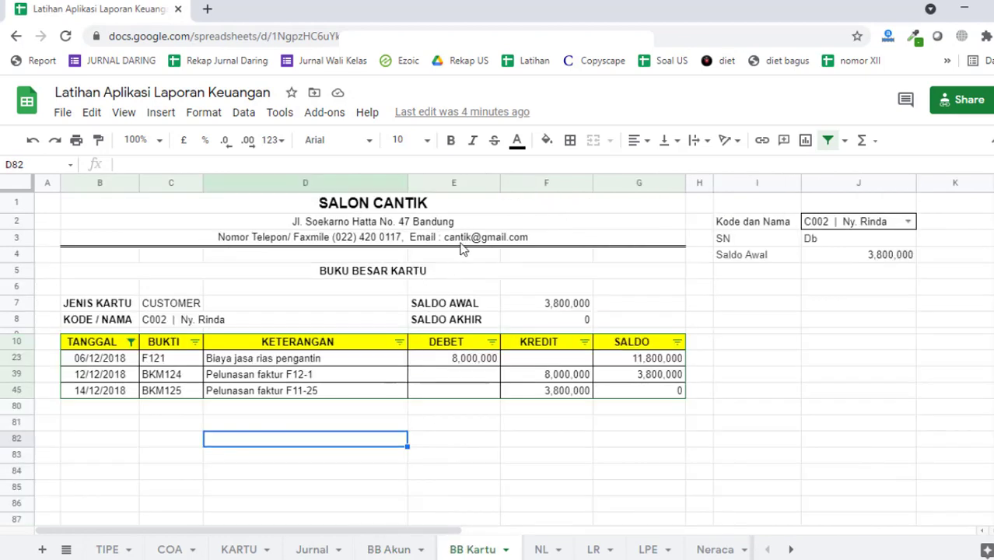
pyautogui.moveTo(46, 204); pyautogui.dragTo(906, 415)
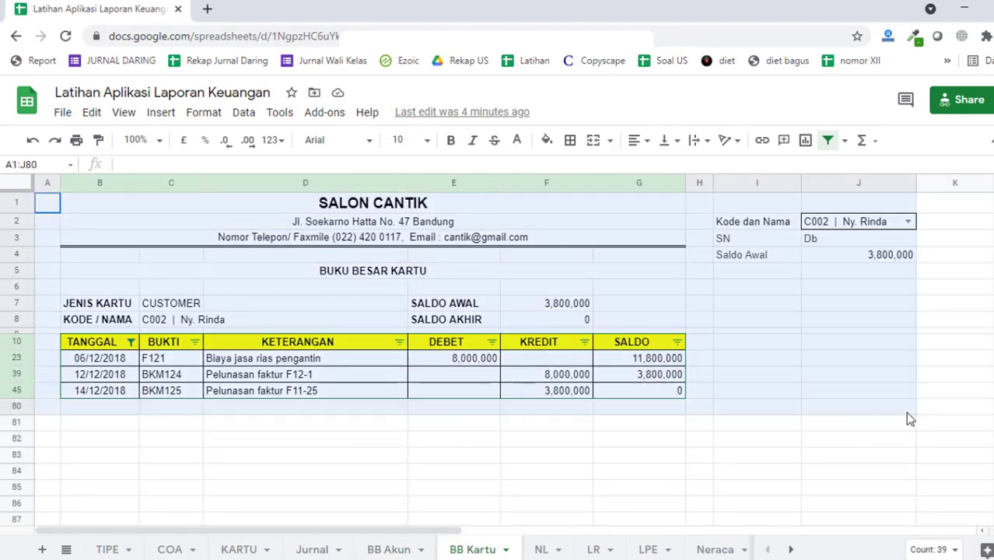
pyautogui.hotkey('ctrl', 'c')
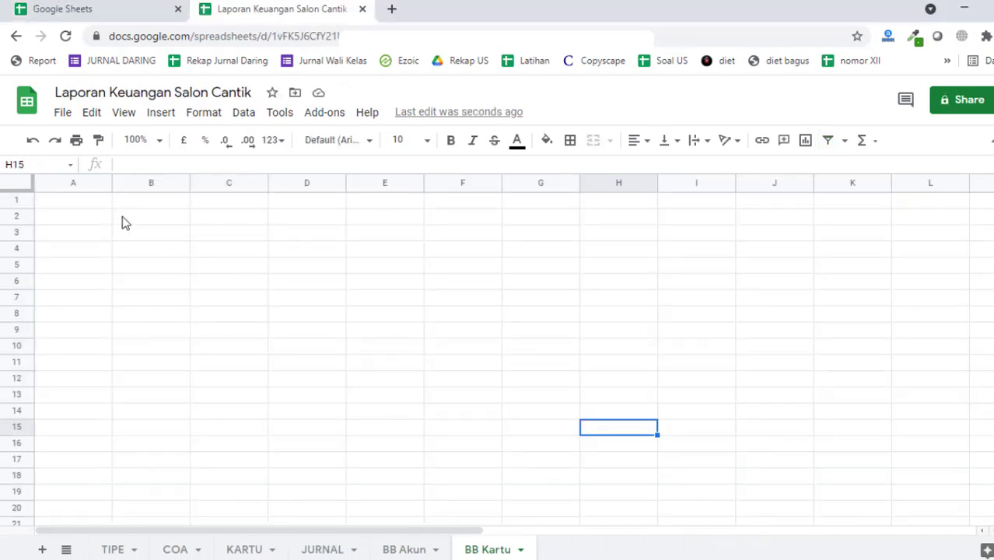
pyautogui.click(105, 207)
pyautogui.hotkey('ctrl', 'v')
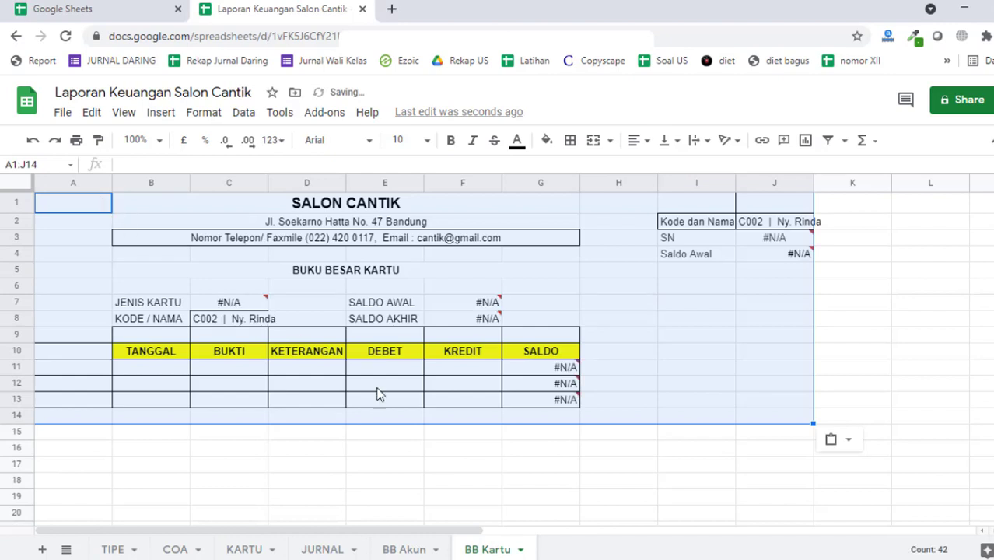
pyautogui.click(436, 470)
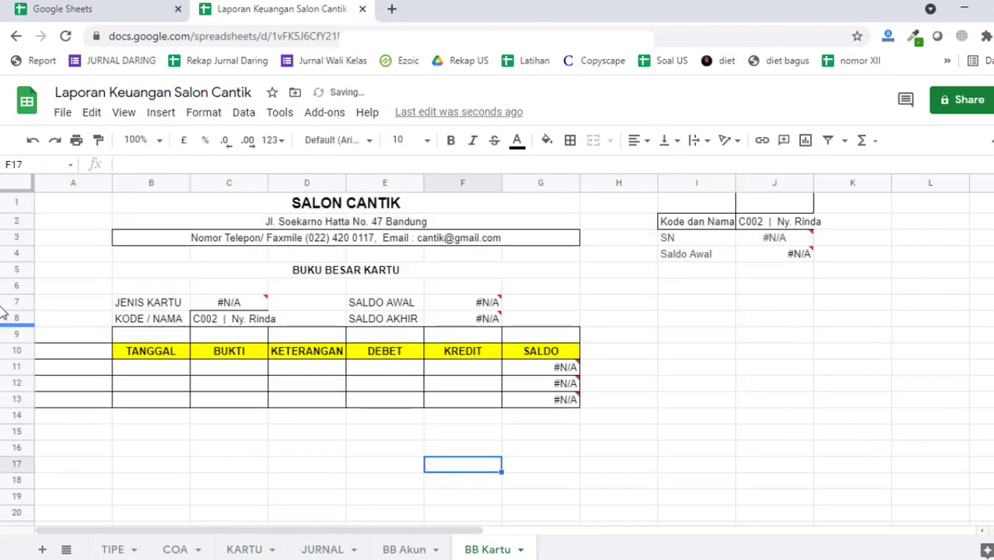
# - Reduce the borders of the contact line B3:G3 and the empty row B9:G9 to a bottom border only
pyautogui.click(261, 241)
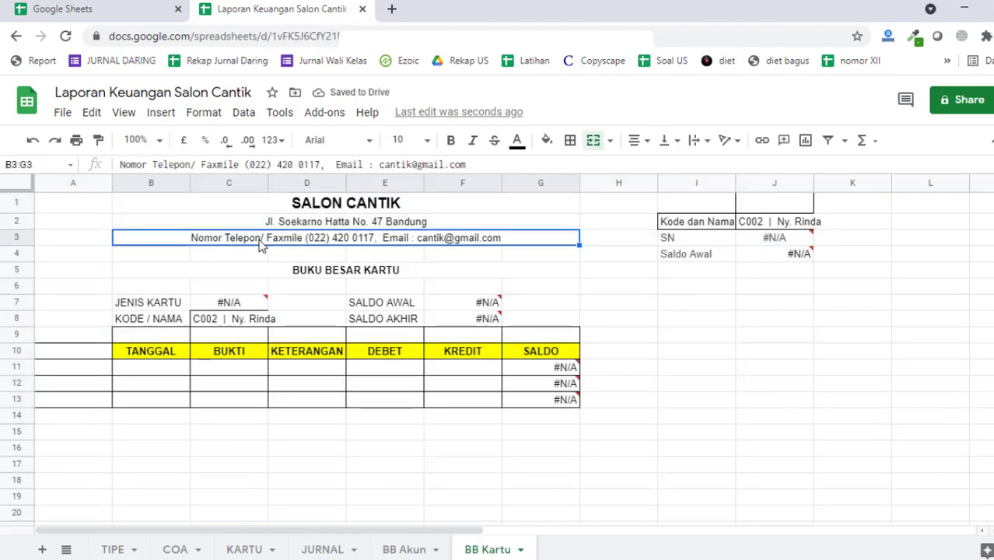
pyautogui.click(570, 140)
pyautogui.click(664, 196)
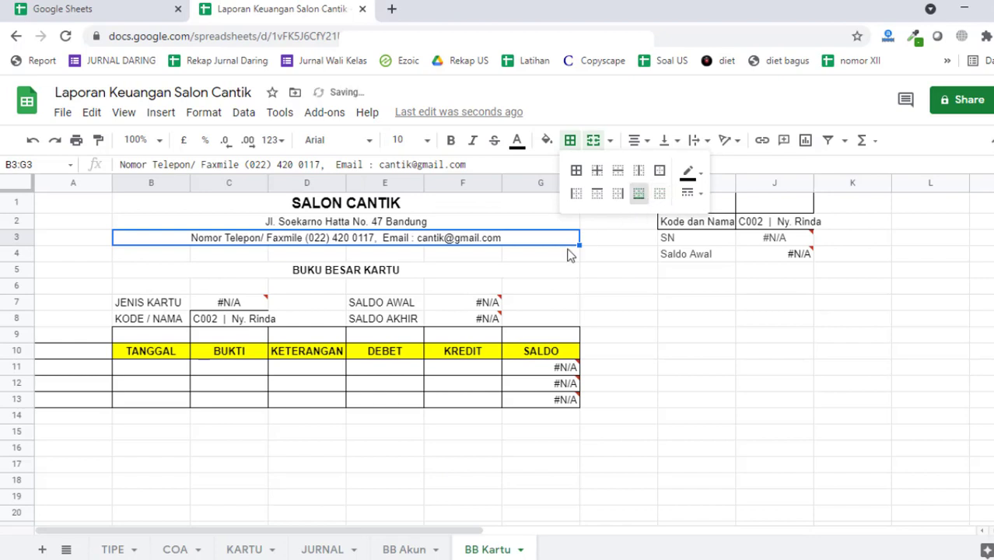
pyautogui.click(160, 339)
pyautogui.moveTo(160, 338); pyautogui.dragTo(536, 333)
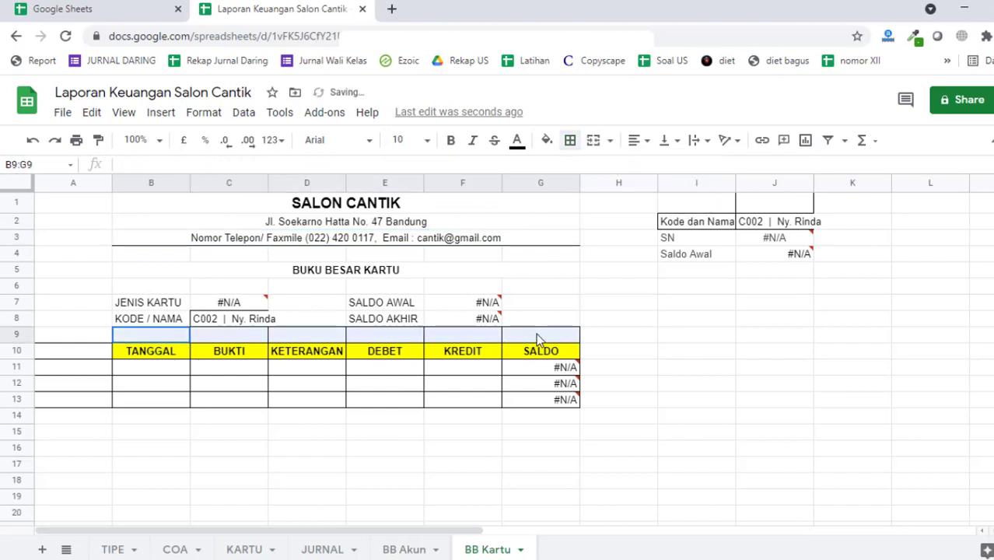
pyautogui.click(570, 140)
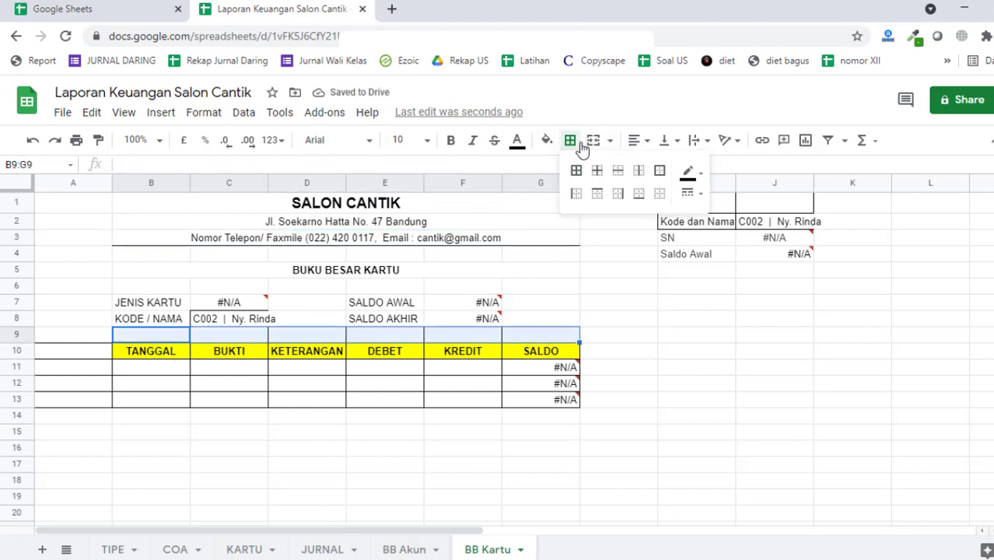
pyautogui.click(639, 193)
pyautogui.click(736, 356)
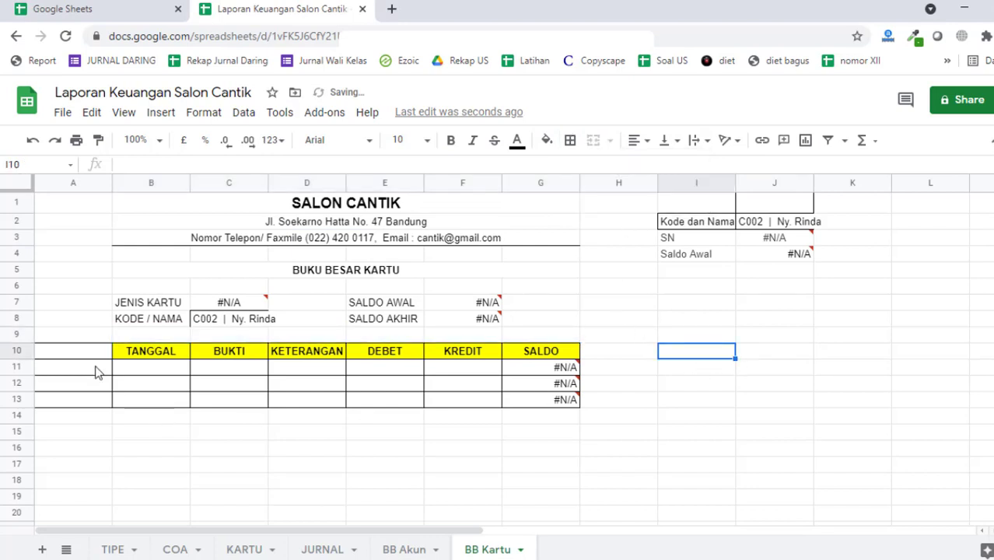
# - Clear all borders from cells A10:A13 beside the ledger table
pyautogui.moveTo(86, 350); pyautogui.dragTo(85, 410)
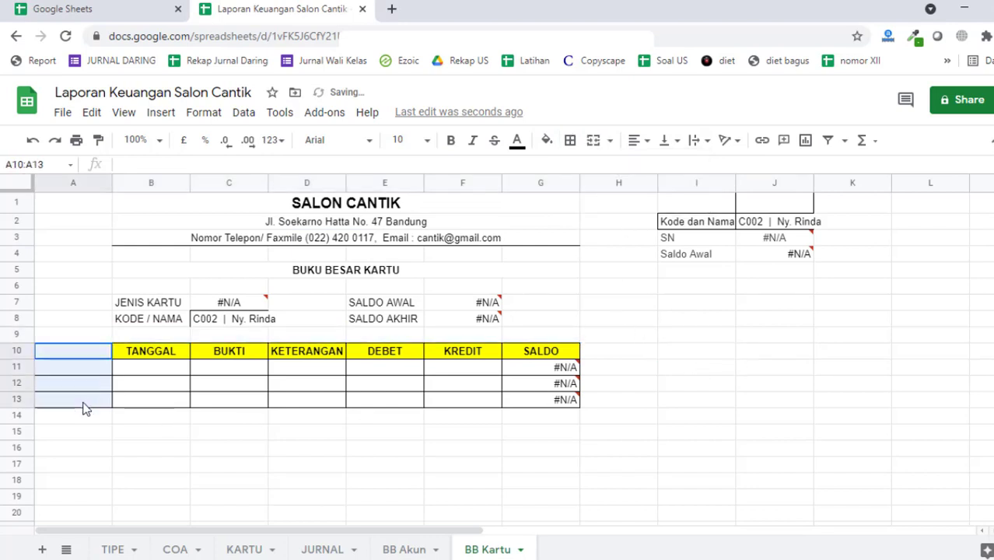
pyautogui.click(570, 140)
pyautogui.click(659, 195)
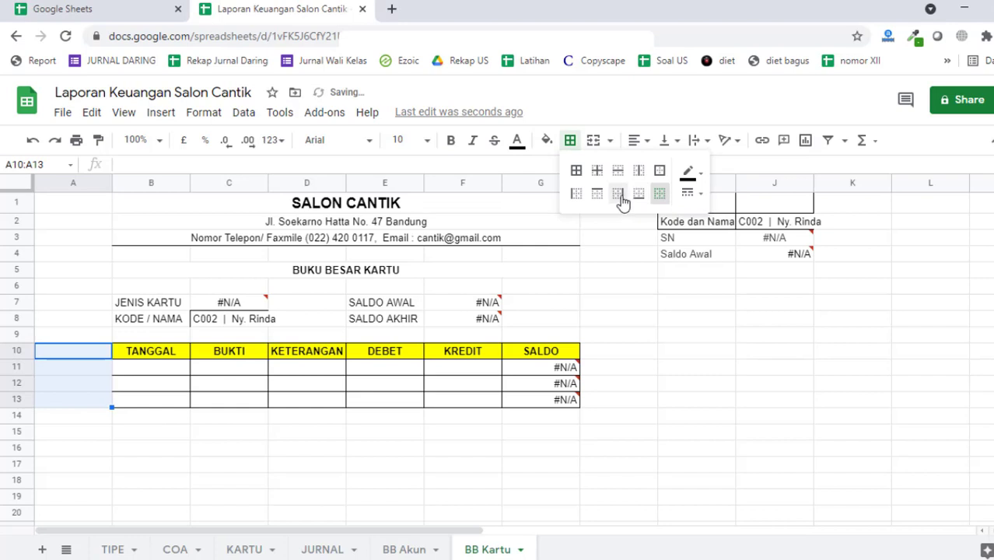
pyautogui.click(685, 286)
# - Clear all borders from the Kode dan Nama, SN and Saldo Awal block in I1:J5
pyautogui.moveTo(677, 221); pyautogui.dragTo(794, 253)
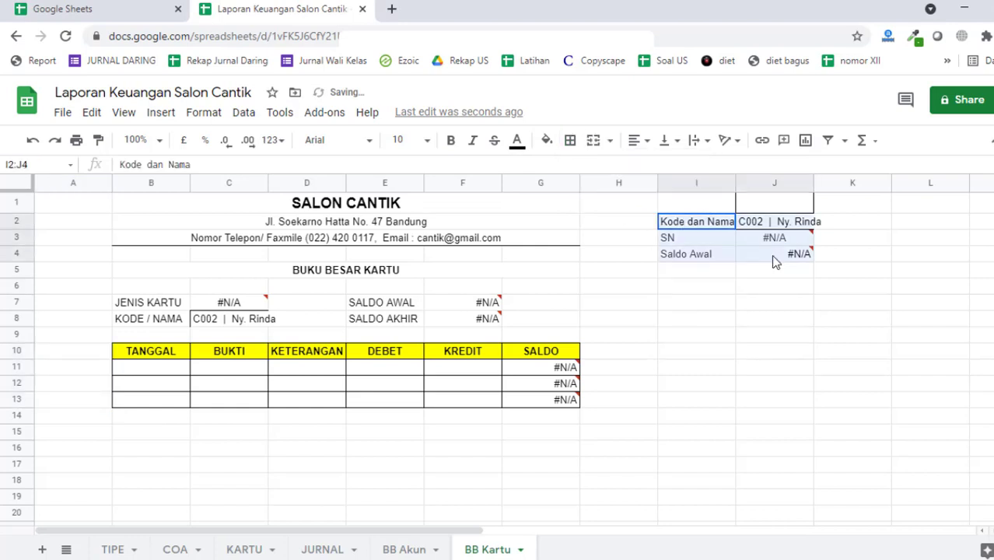
pyautogui.click(570, 140)
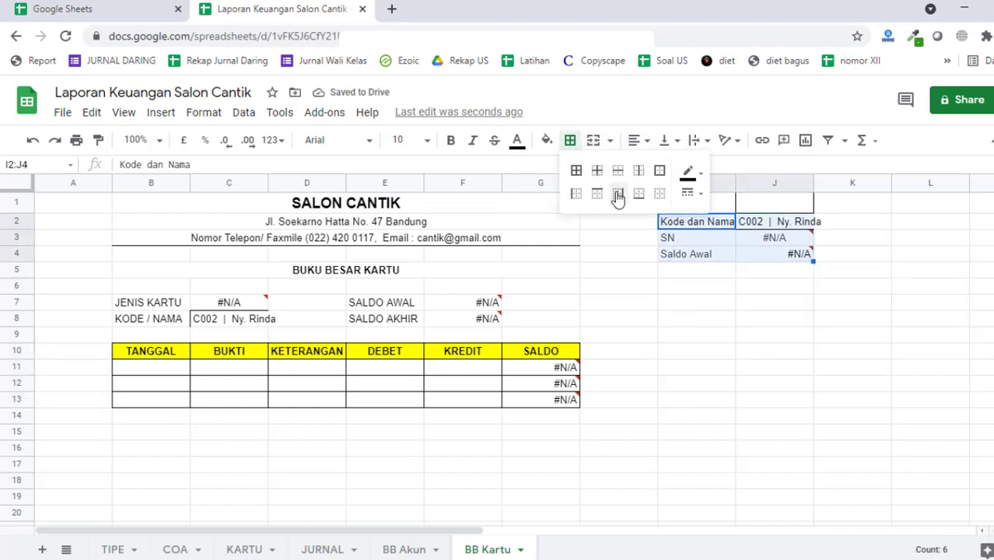
pyautogui.click(658, 199)
pyautogui.click(750, 285)
pyautogui.click(733, 319)
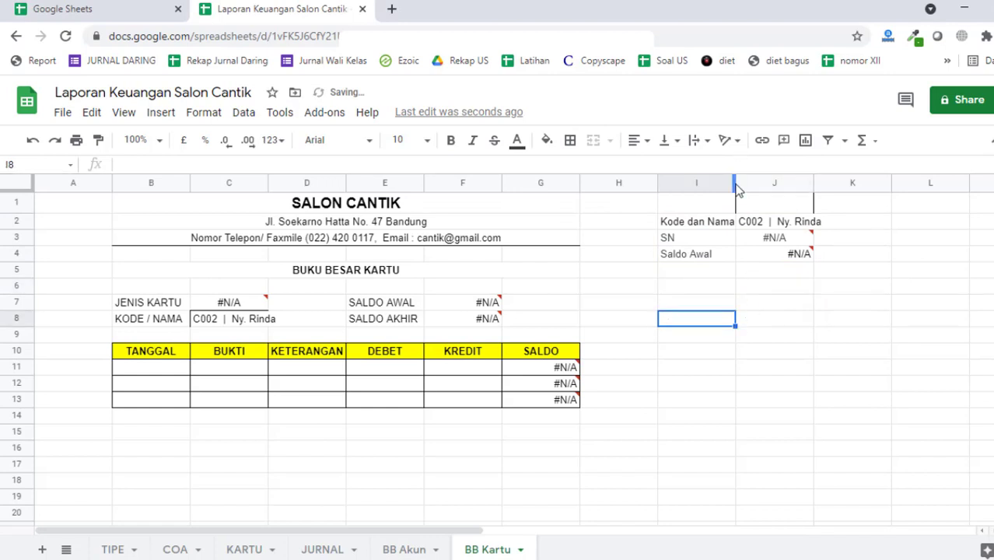
pyautogui.moveTo(742, 206); pyautogui.dragTo(684, 278)
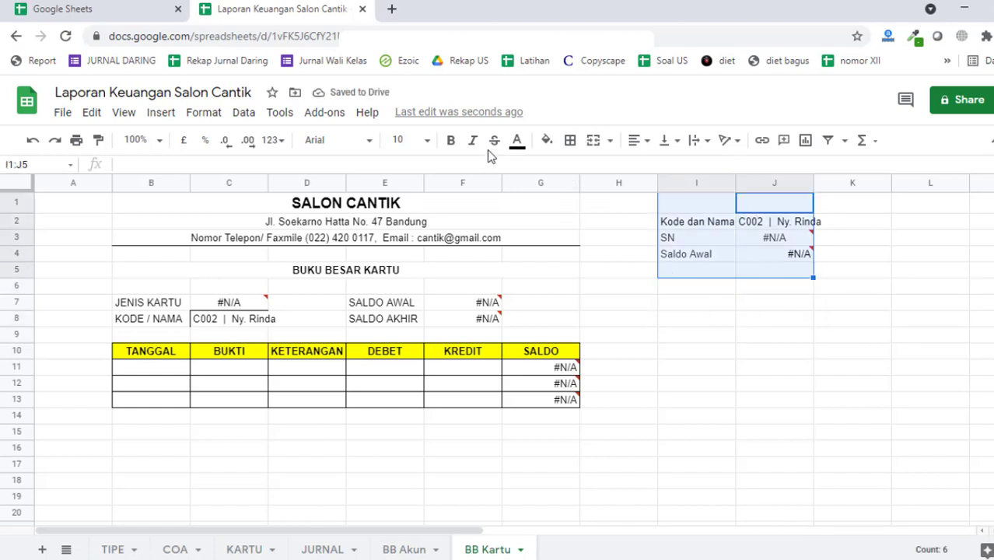
pyautogui.click(570, 140)
pyautogui.click(659, 193)
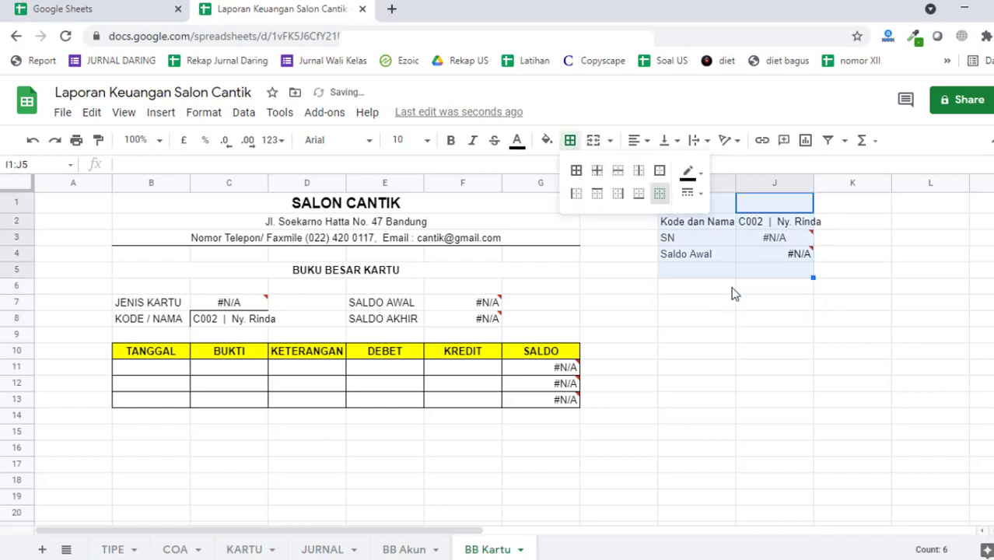
pyautogui.click(743, 301)
# - Fit the widths of columns I and J to their contents
pyautogui.moveTo(735, 180); pyautogui.dragTo(736, 180)
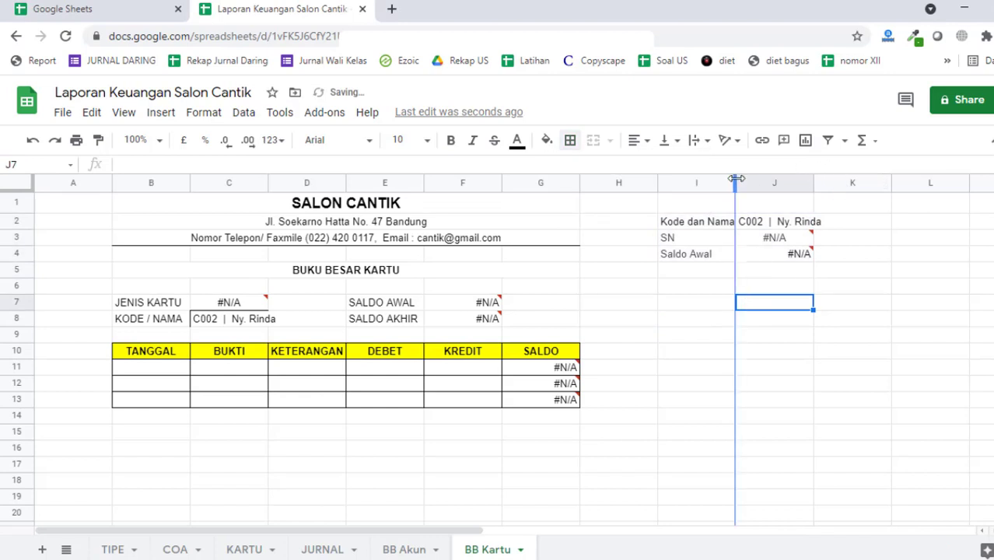
pyautogui.doubleClick(736, 179)
pyautogui.doubleClick(814, 179)
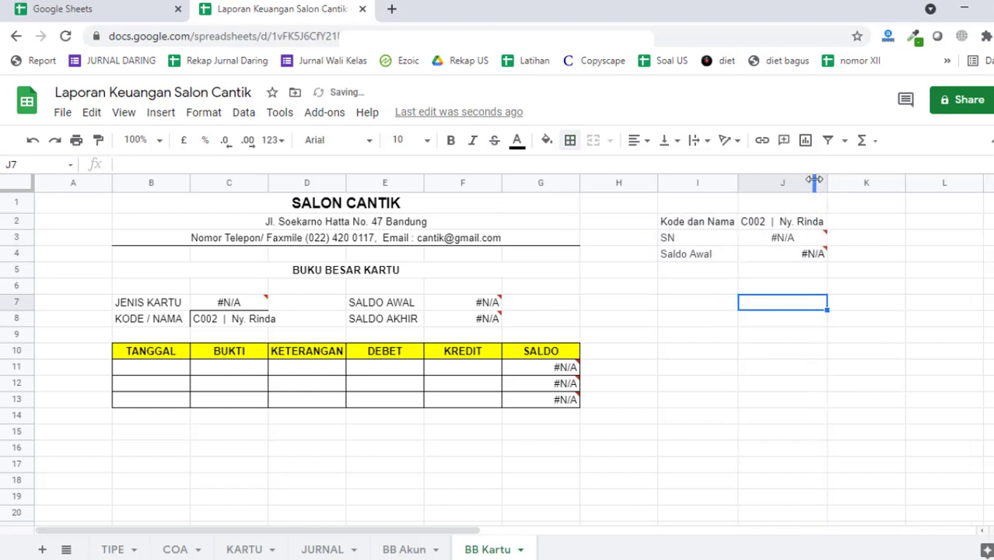
pyautogui.click(881, 321)
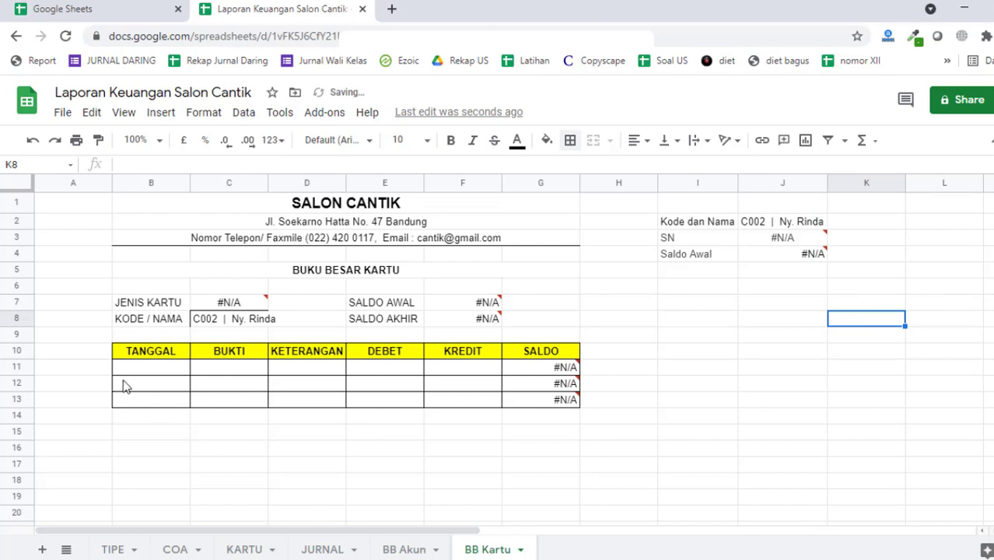
# - Extend the ledger table grid by applying all borders to B14:G16
pyautogui.moveTo(133, 369); pyautogui.dragTo(545, 401)
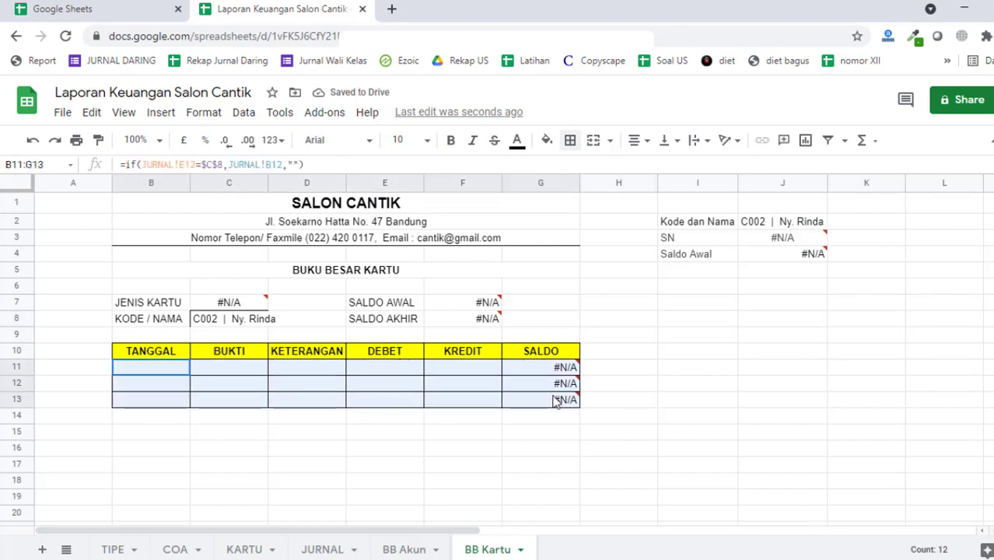
pyautogui.click(535, 465)
pyautogui.moveTo(162, 385); pyautogui.dragTo(572, 402)
pyautogui.click(527, 415)
pyautogui.click(164, 388)
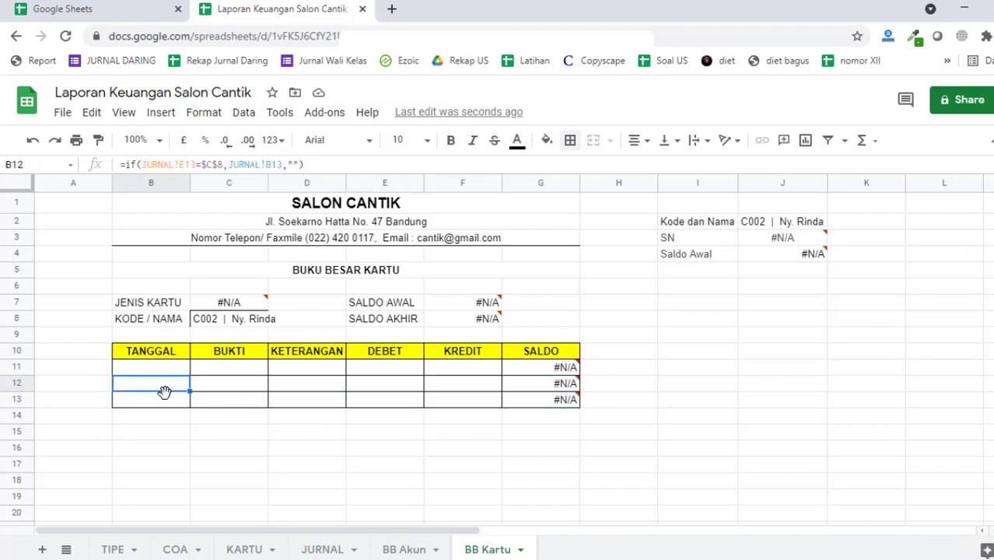
pyautogui.moveTo(142, 416); pyautogui.dragTo(568, 450)
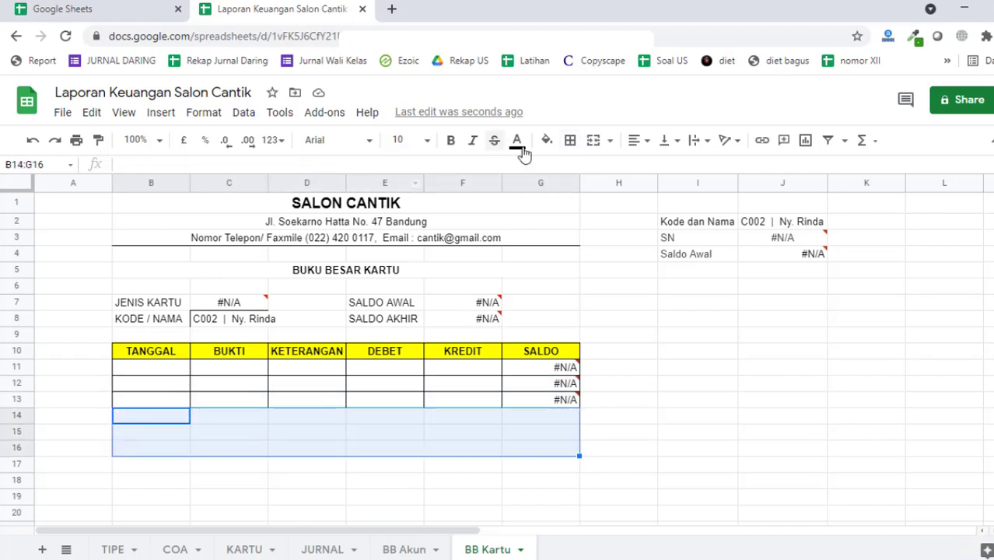
pyautogui.click(570, 140)
pyautogui.click(576, 169)
pyautogui.moveTo(658, 402); pyautogui.dragTo(723, 401)
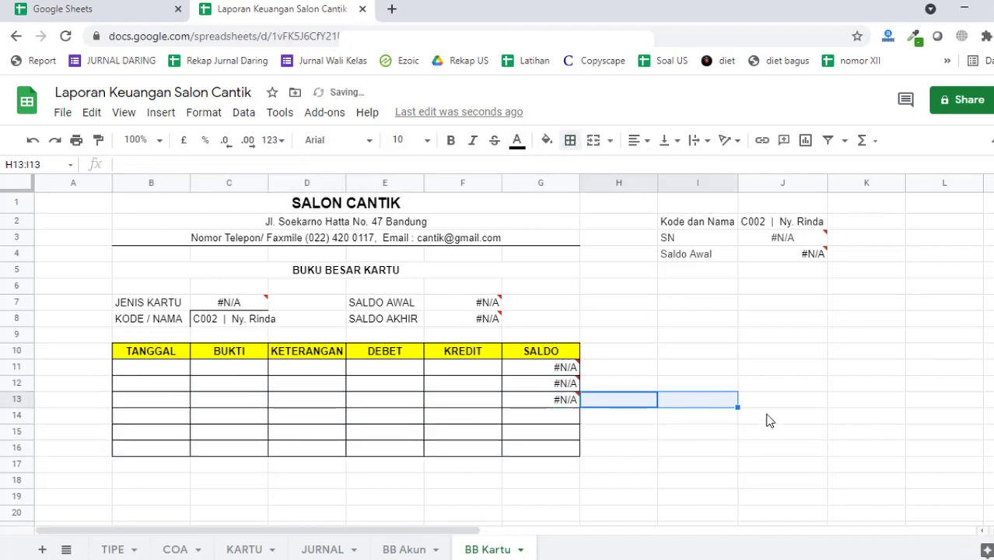
pyautogui.click(768, 419)
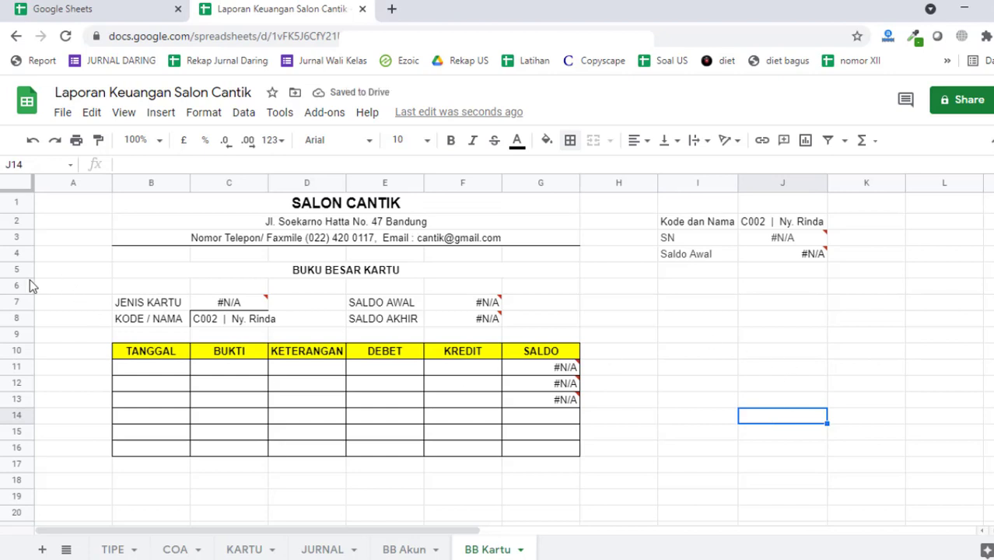
# - Narrow column A to about half its width
pyautogui.click(67, 187)
pyautogui.moveTo(111, 184); pyautogui.dragTo(70, 183)
pyautogui.click(685, 372)
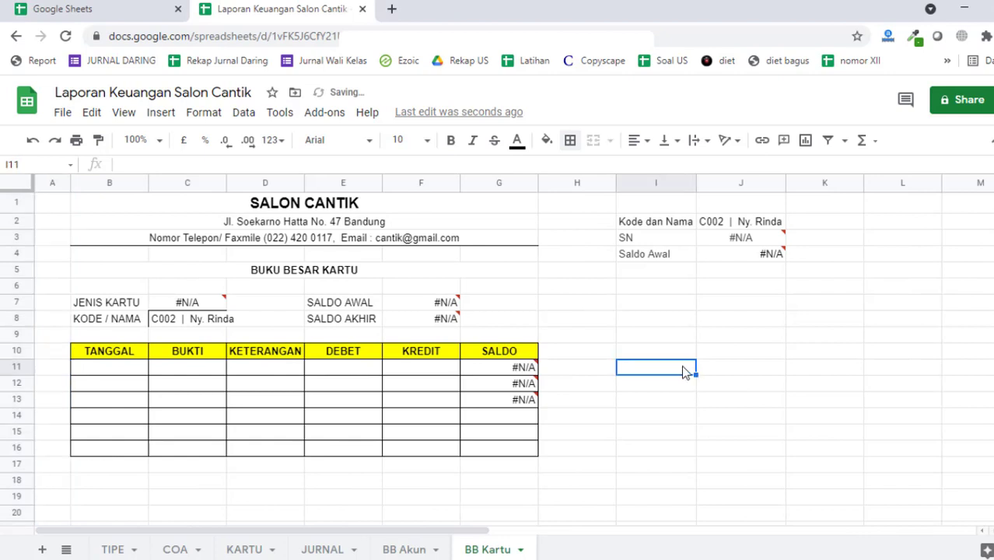
# - Start a list of the required functions by entering Data Validation in L2
pyautogui.click(735, 224)
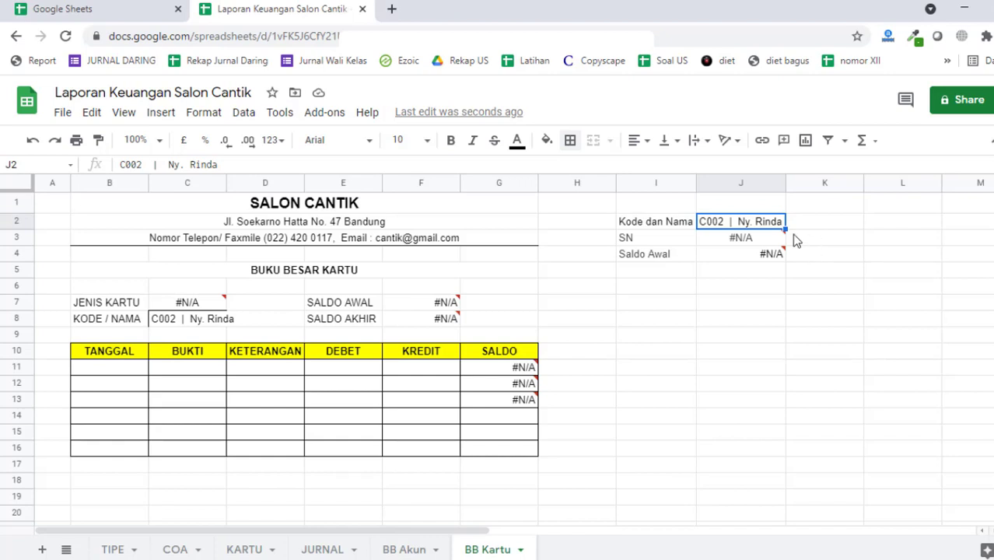
pyautogui.click(885, 222)
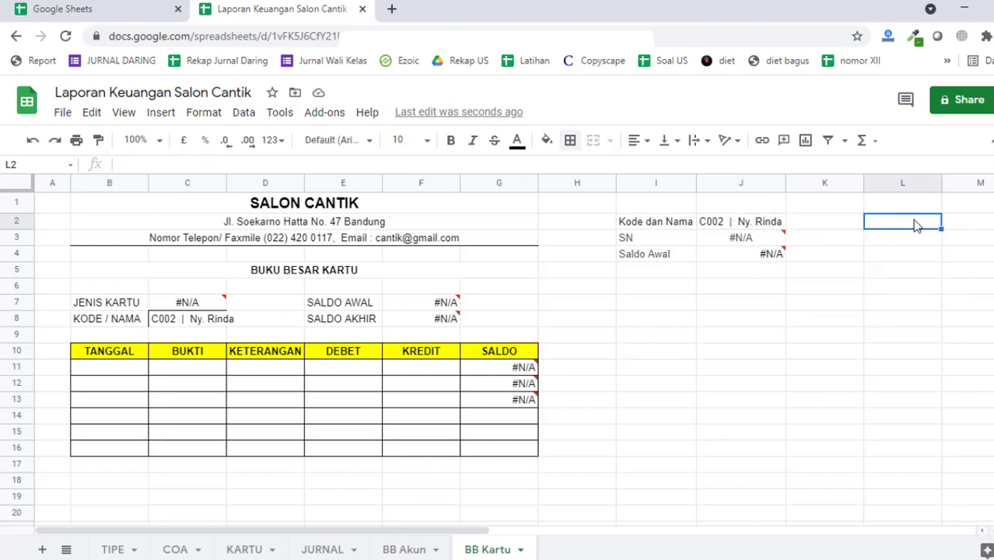
pyautogui.write('Data Valida')
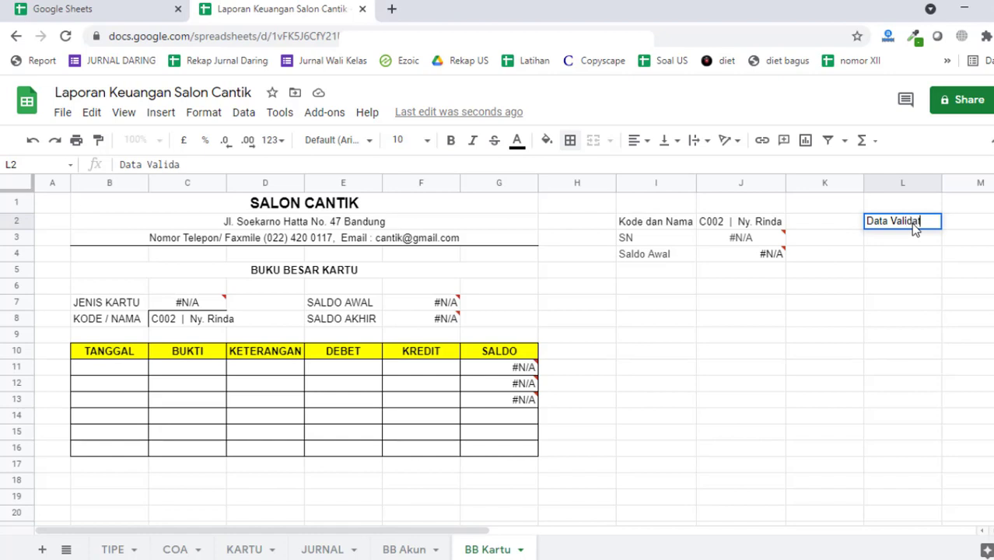
pyautogui.write('tion')
pyautogui.press('Return')
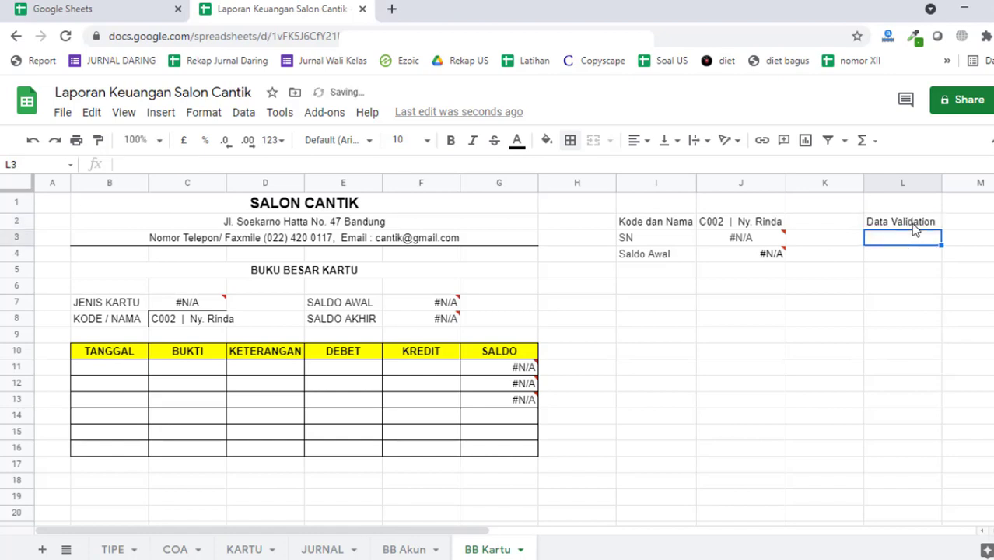
# - Continue the function list with INDEX in L3 and IF in L4
pyautogui.write('IN')
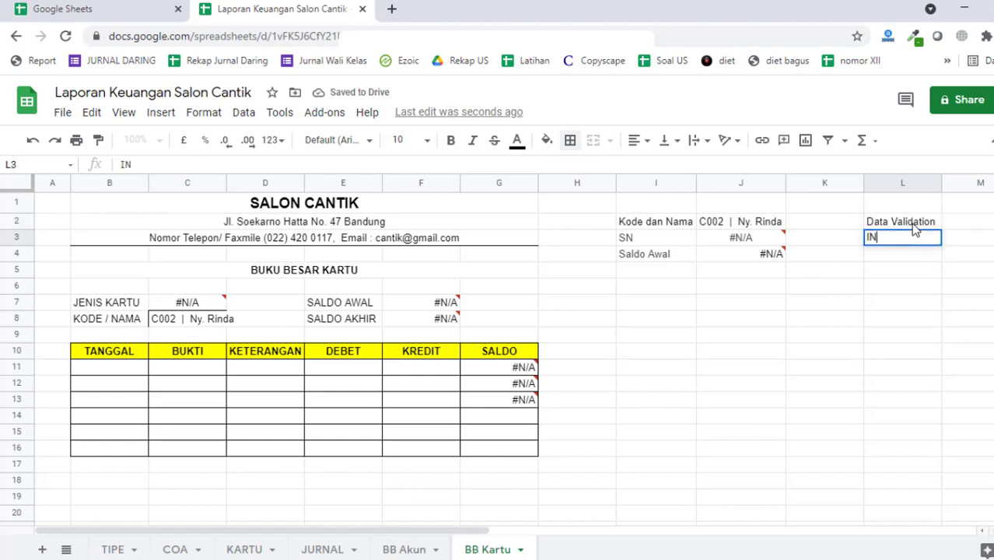
pyautogui.write('dex')
pyautogui.press('Return')
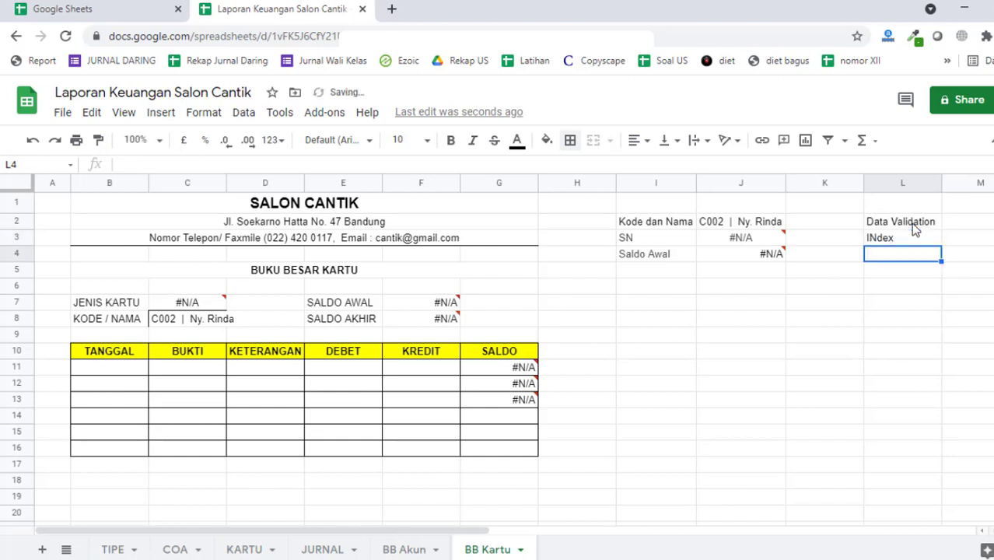
pyautogui.press('Up')
pyautogui.write('INDEX')
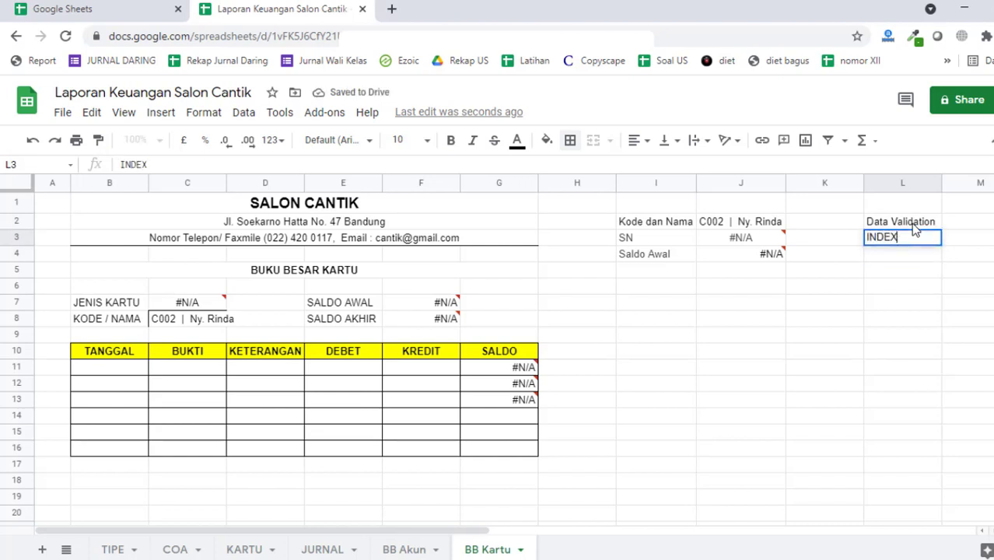
pyautogui.press('Return')
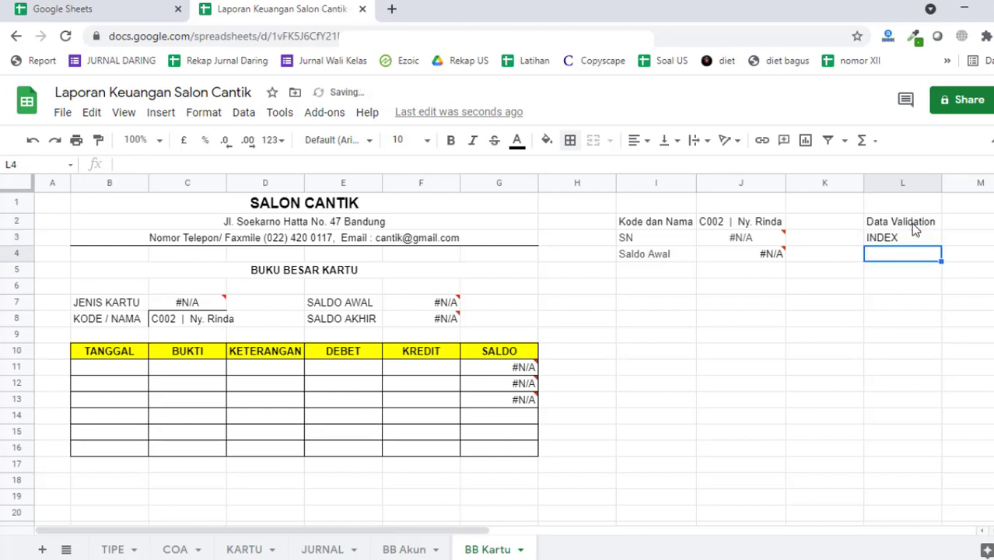
pyautogui.write('IF')
pyautogui.press('Return')
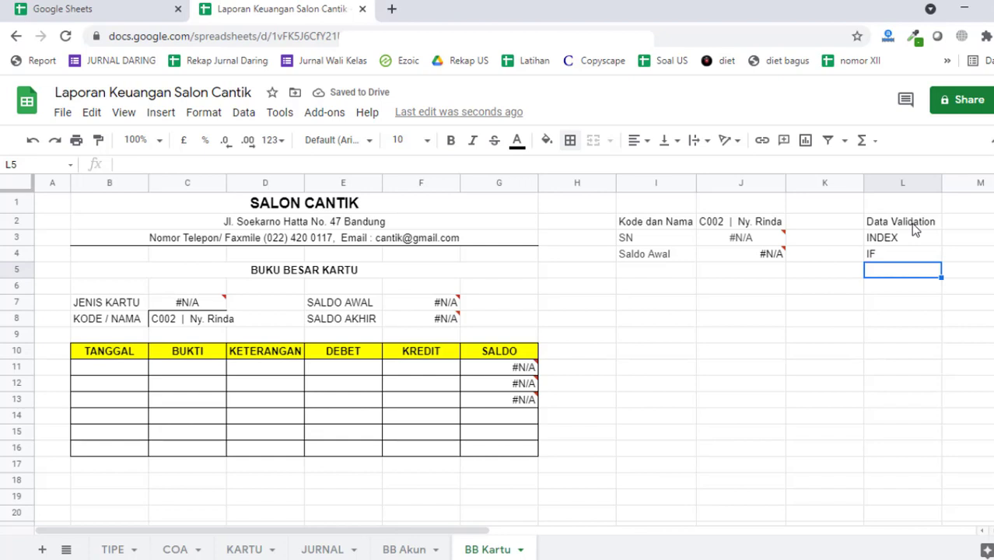
# - Add SUM to the function list in L5
pyautogui.write('SUM')
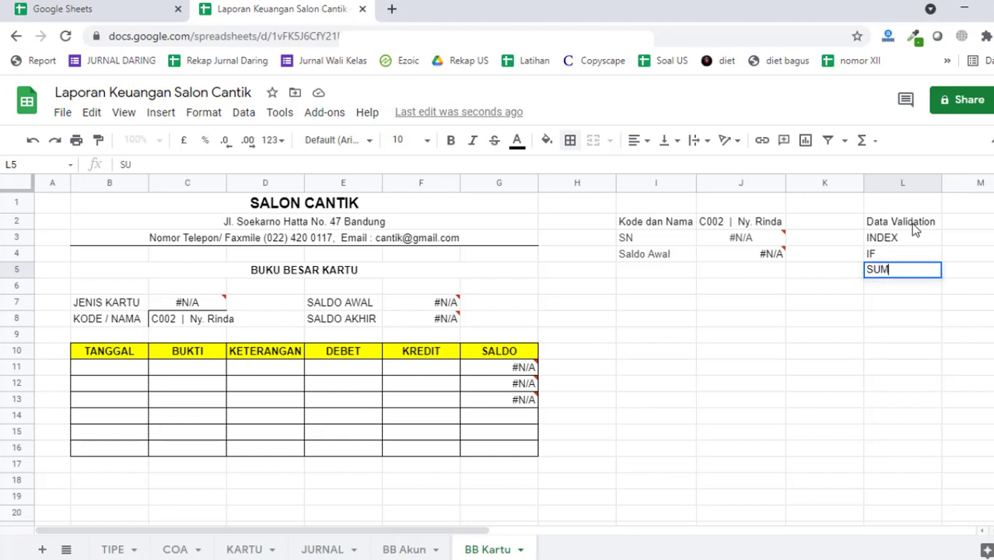
pyautogui.press('Return')
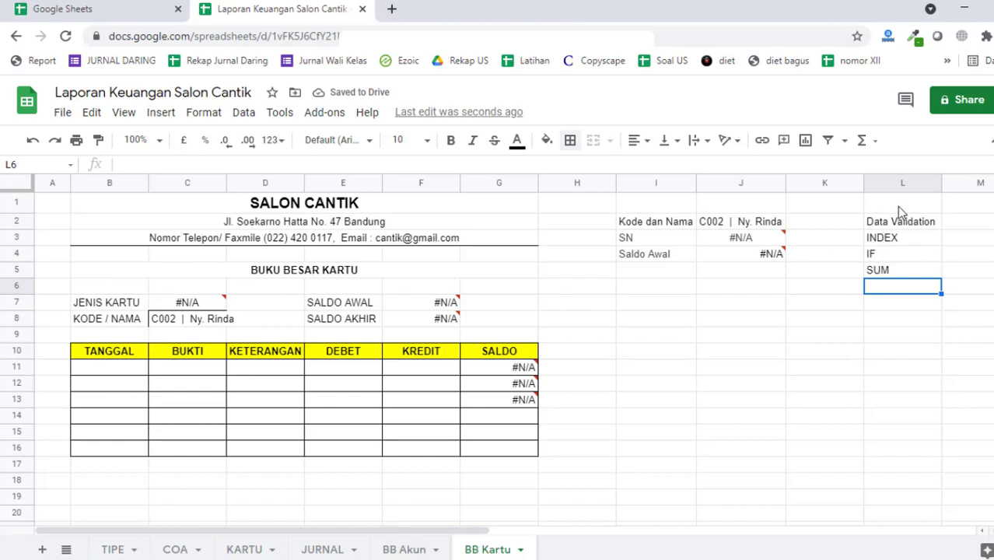
# - Apply data validation to the Kode dan Nama cell J2, using a list from the range KARTU!H9:H28
pyautogui.click(765, 224)
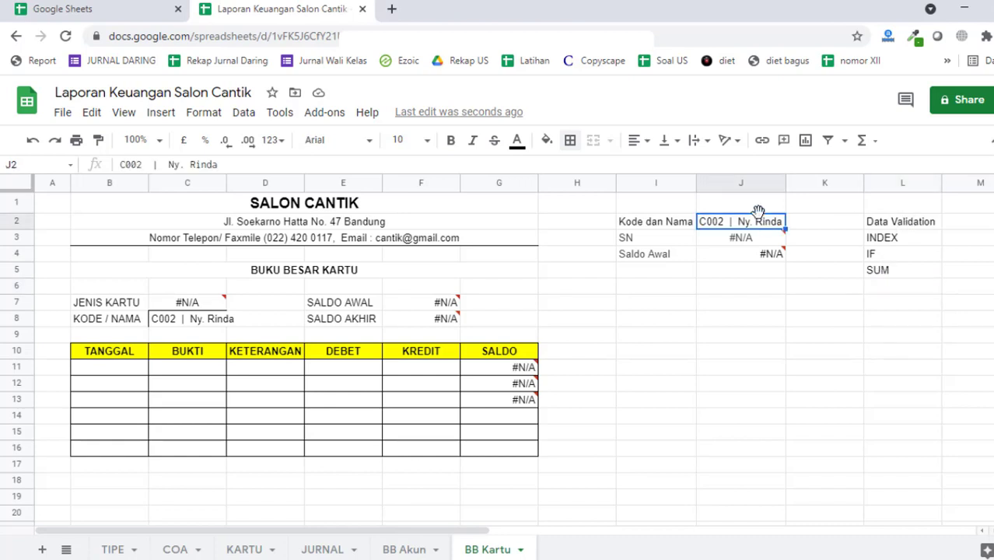
pyautogui.click(243, 112)
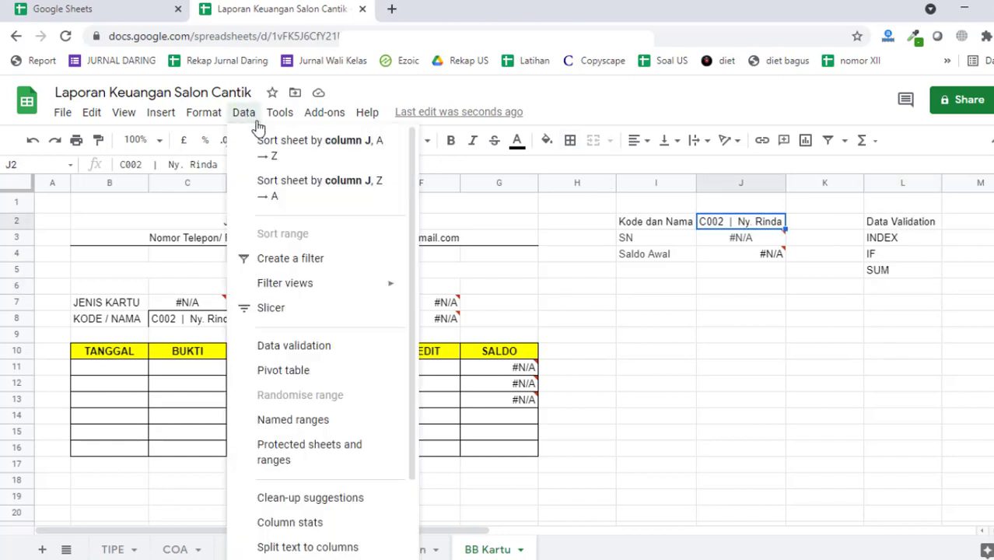
pyautogui.click(304, 315)
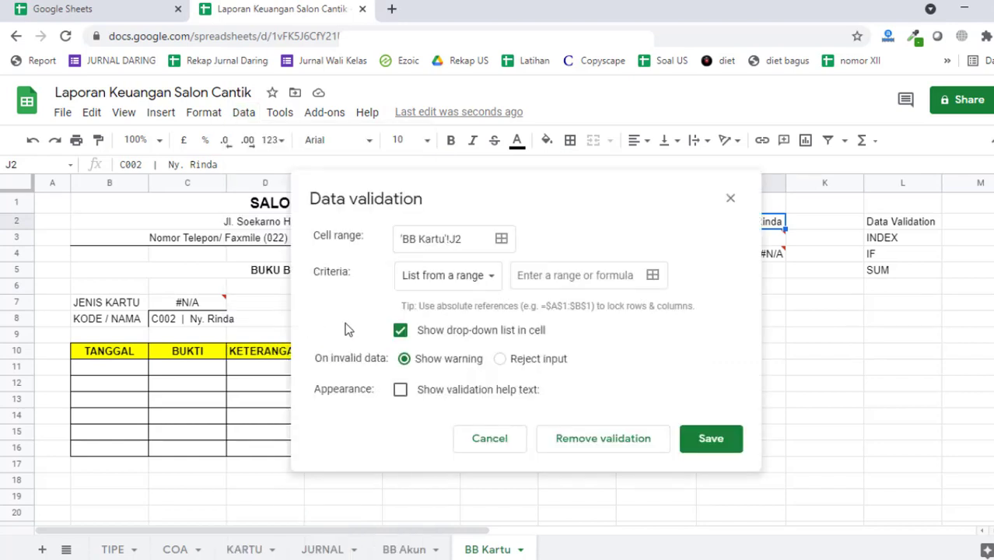
pyautogui.click(572, 281)
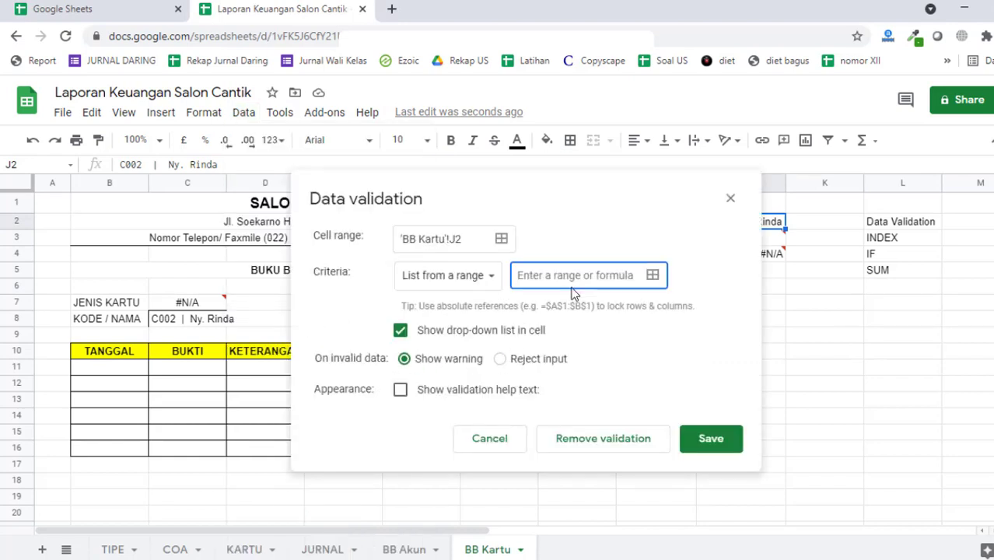
pyautogui.click(244, 549)
pyautogui.moveTo(553, 186); pyautogui.dragTo(262, 144)
pyautogui.moveTo(576, 336); pyautogui.dragTo(570, 484)
pyautogui.click(321, 233)
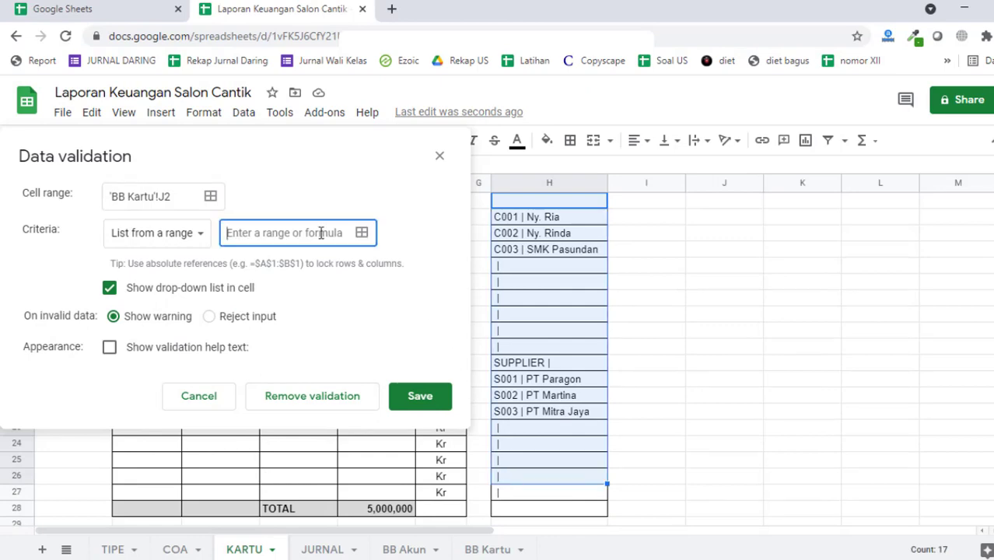
pyautogui.scroll(2, 572, 294)
pyautogui.moveTo(554, 282); pyautogui.dragTo(566, 462)
pyautogui.click(251, 251)
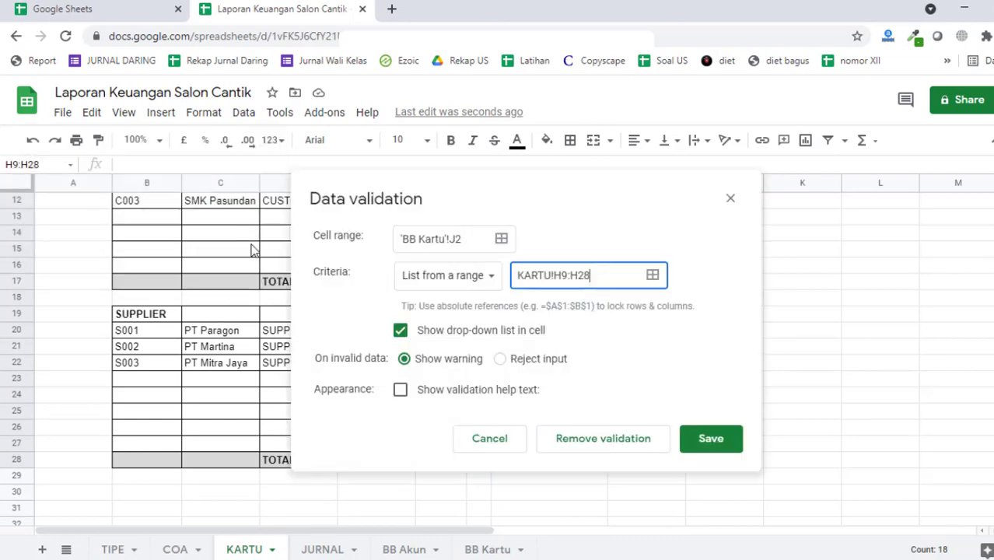
pyautogui.click(711, 437)
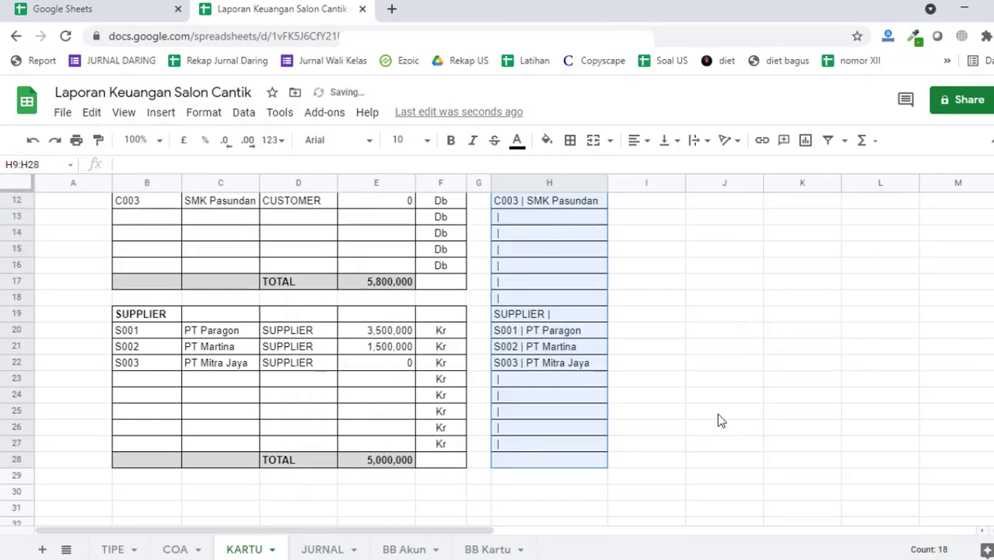
# - Return to the BB Kartu sheet and check the choices offered by the drop-down list in J2
pyautogui.scroll(3, 712, 381)
pyautogui.click(498, 549)
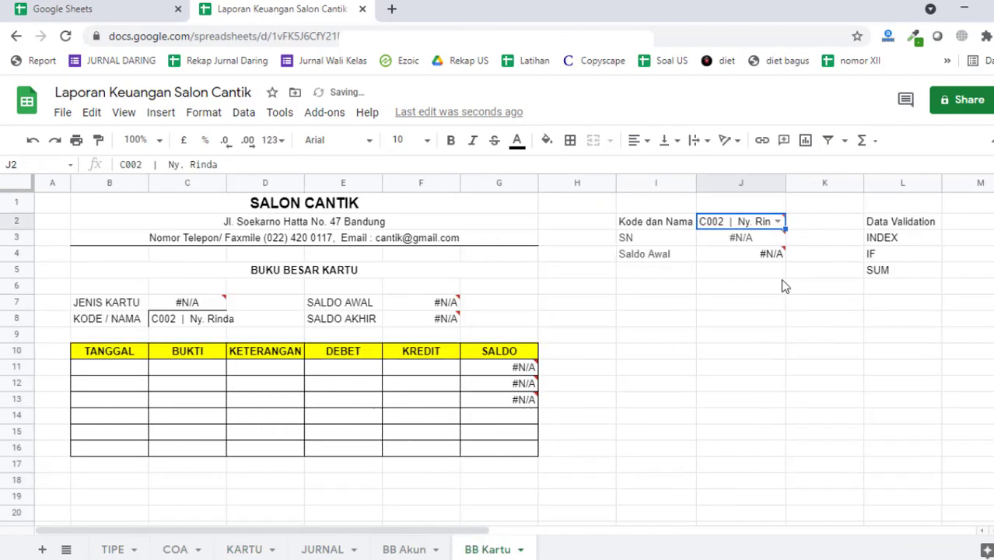
pyautogui.click(777, 221)
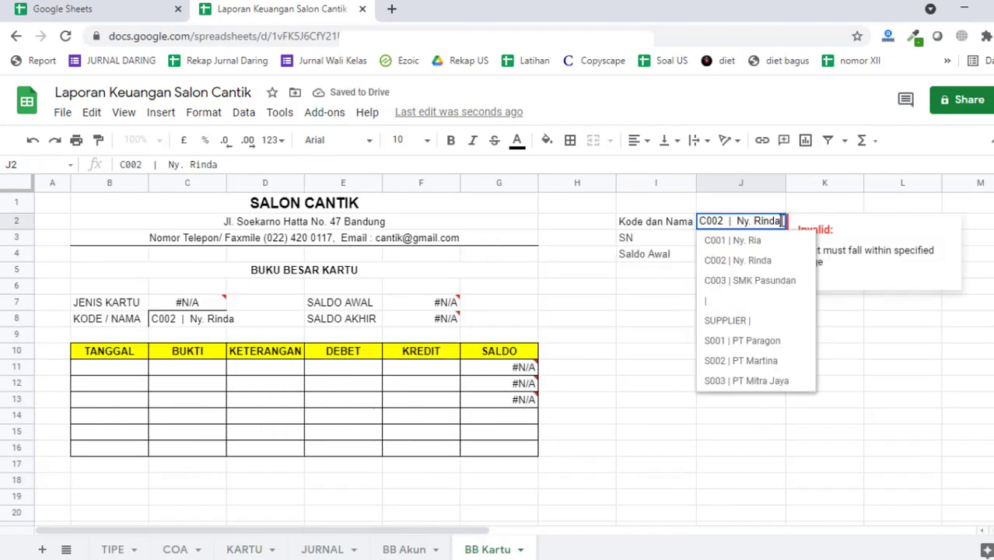
pyautogui.click(866, 396)
# - Clear the copied INDEX formula from the SN cell J3
pyautogui.click(716, 243)
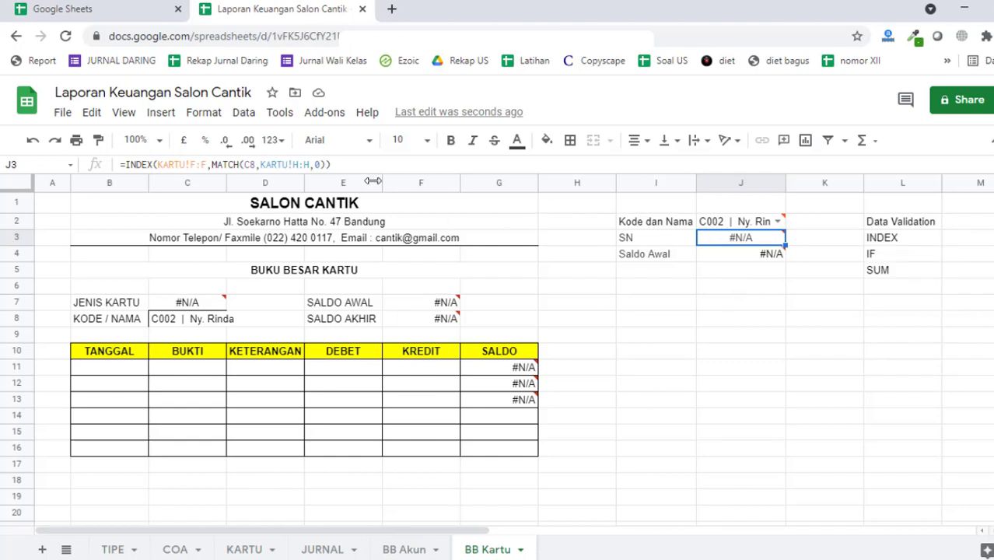
pyautogui.moveTo(352, 170); pyautogui.dragTo(6, 158)
pyautogui.hotkey('ctrl', 'x')
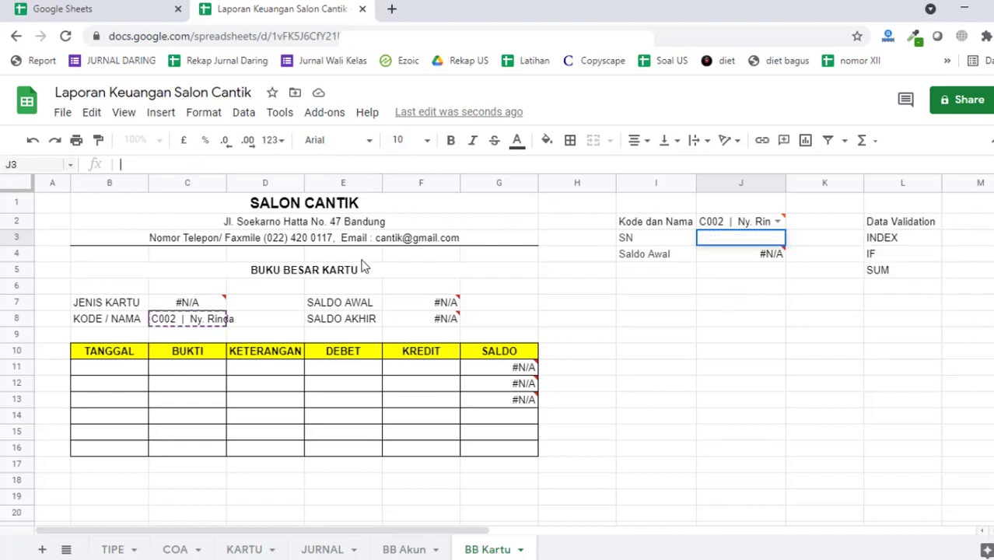
pyautogui.click(832, 400)
# - Begin a new SN formula in J3 with =INDEX(KARTU!F:F, using the SN column of the KARTU sheet as reference
pyautogui.click(751, 243)
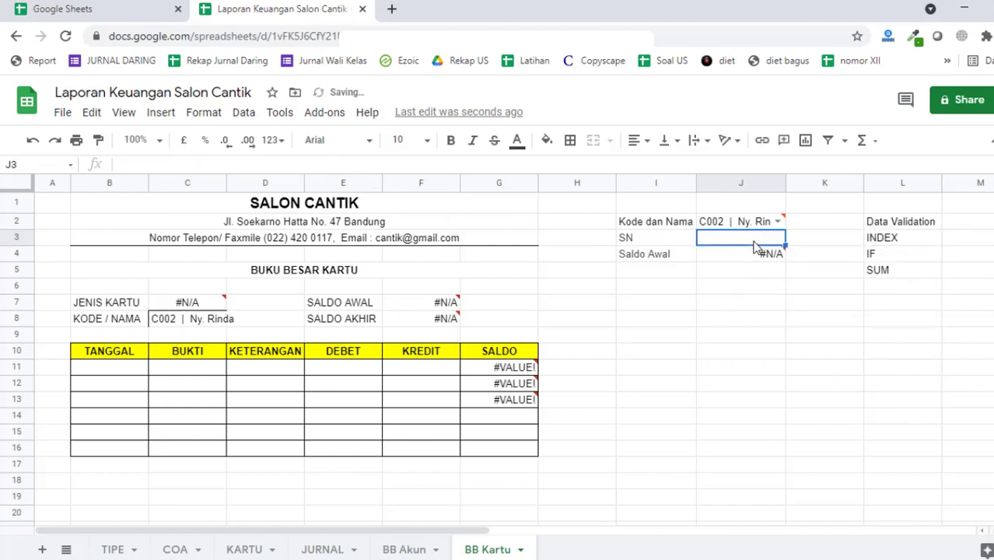
pyautogui.write('=d')
pyautogui.press('BackSpace')
pyautogui.press('BackSpace')
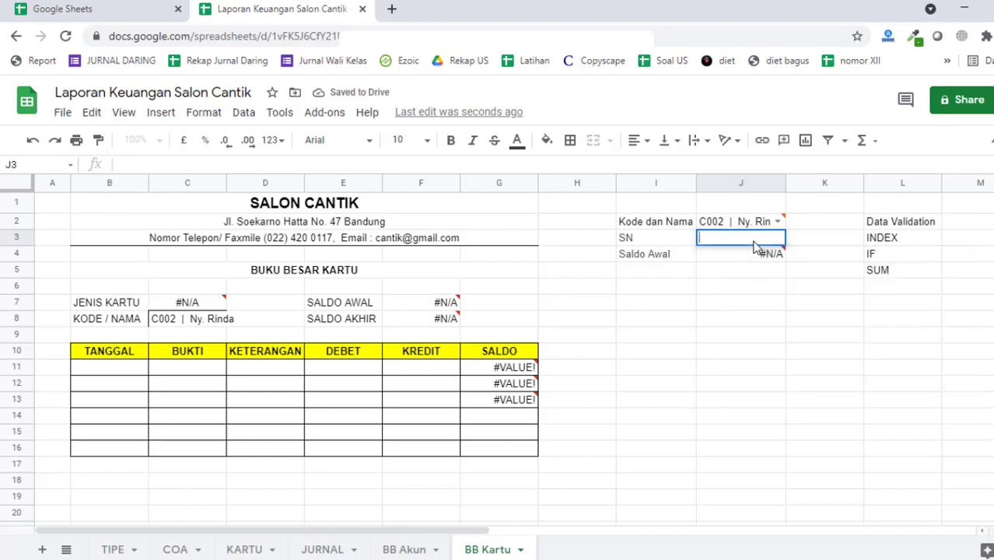
pyautogui.write('=INC')
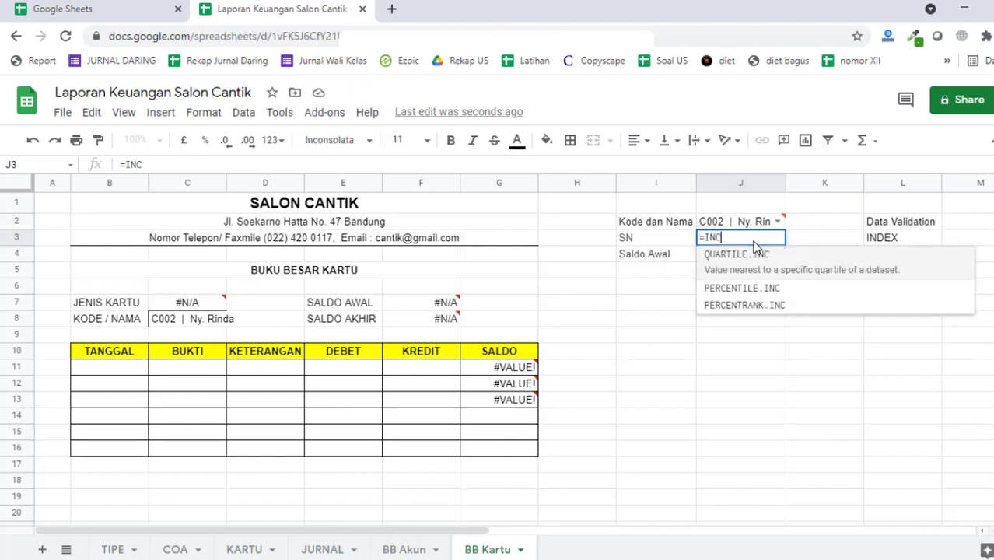
pyautogui.press('BackSpace')
pyautogui.write('DEX(')
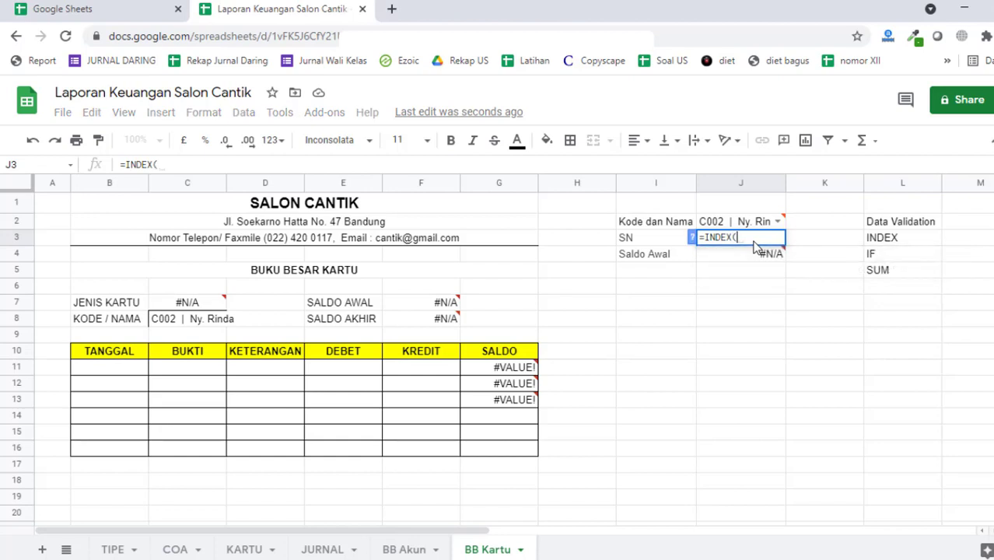
pyautogui.click(251, 551)
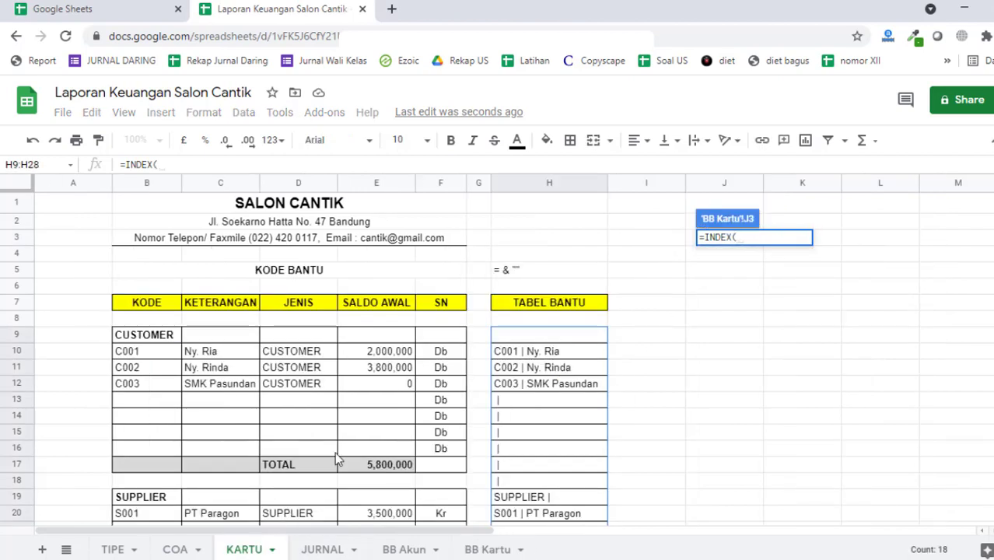
pyautogui.click(434, 182)
pyautogui.click(304, 163)
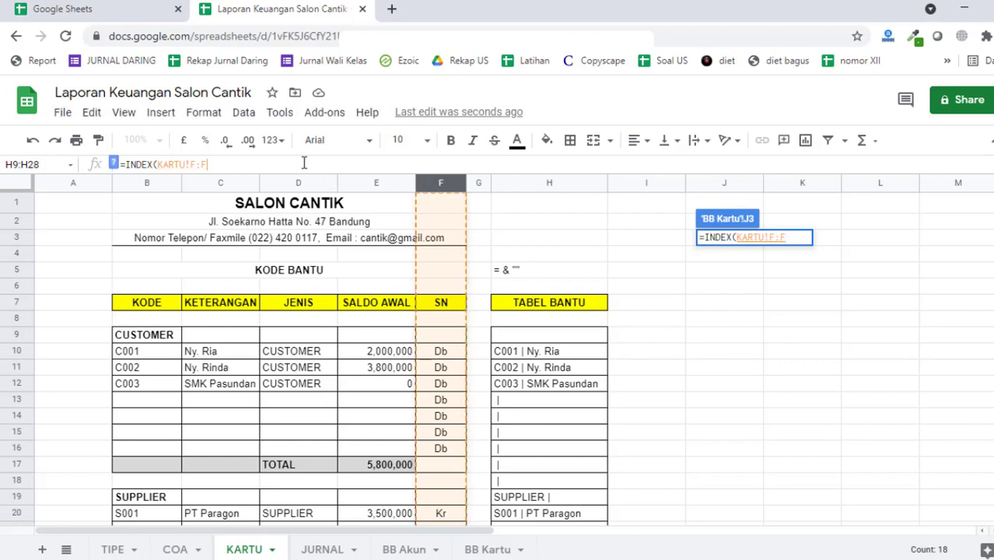
pyautogui.write(',')
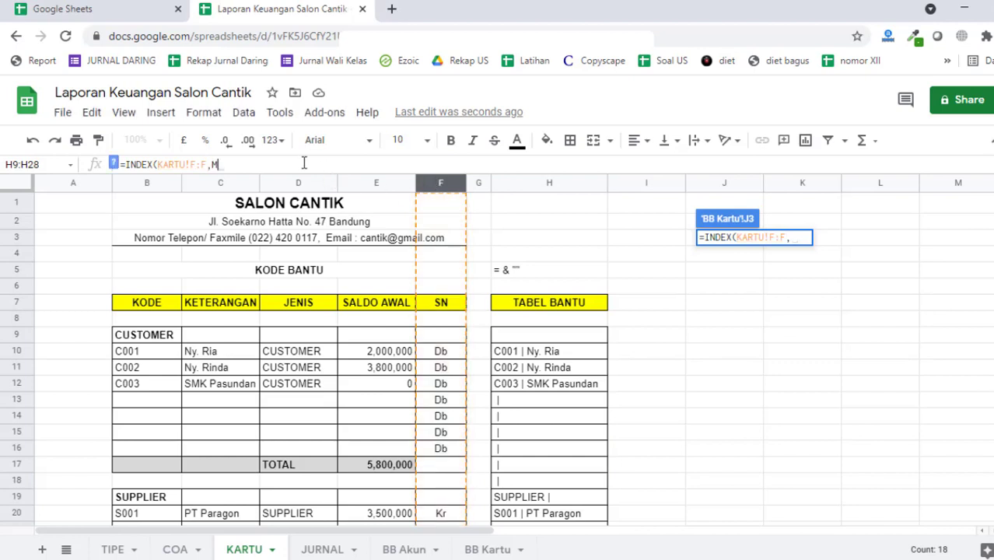
# - Complete the SN formula in J3 of the BB Kartu sheet as =INDEX(KARTU!F:F,MATCH(J2,KARTU!H:H,0))
pyautogui.write('MATCH(')
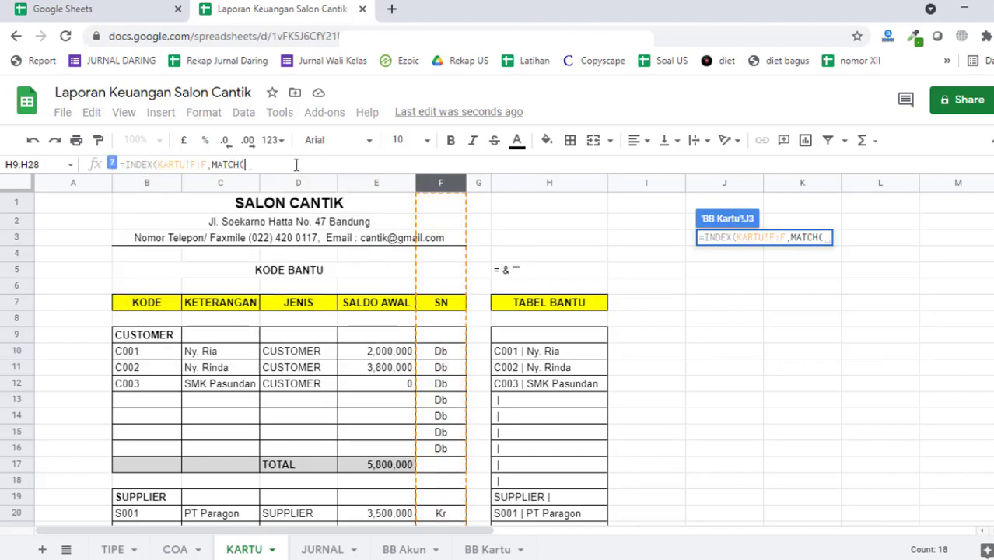
pyautogui.click(498, 548)
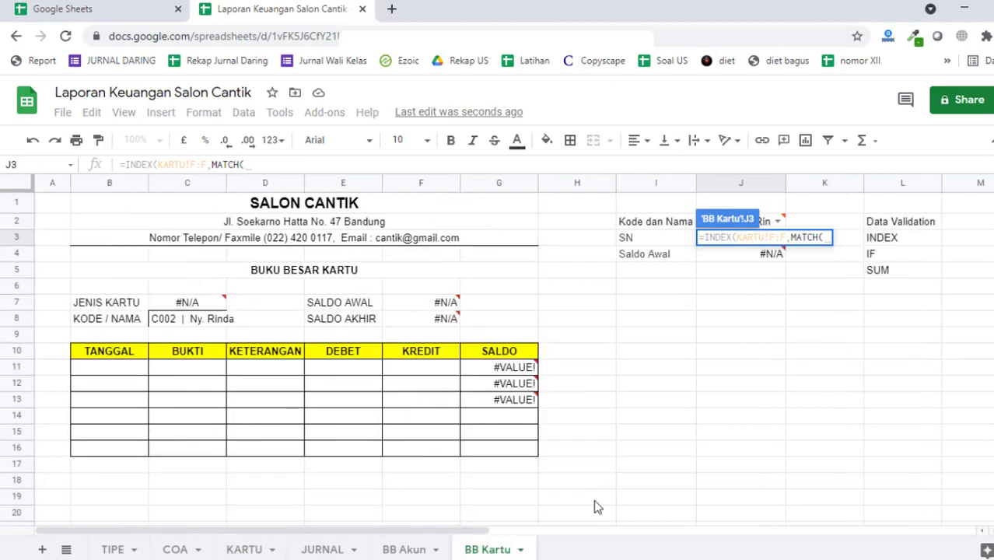
pyautogui.click(764, 223)
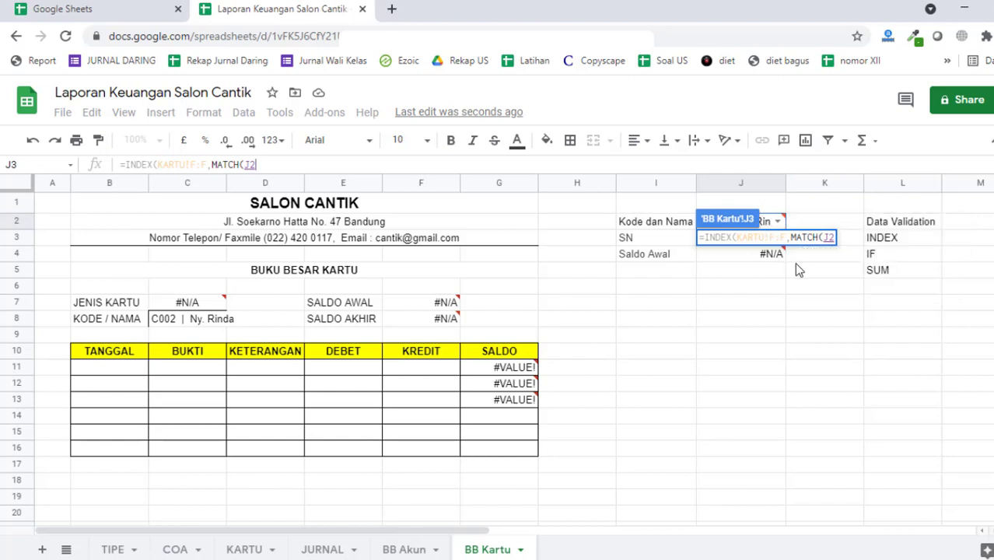
pyautogui.write(',')
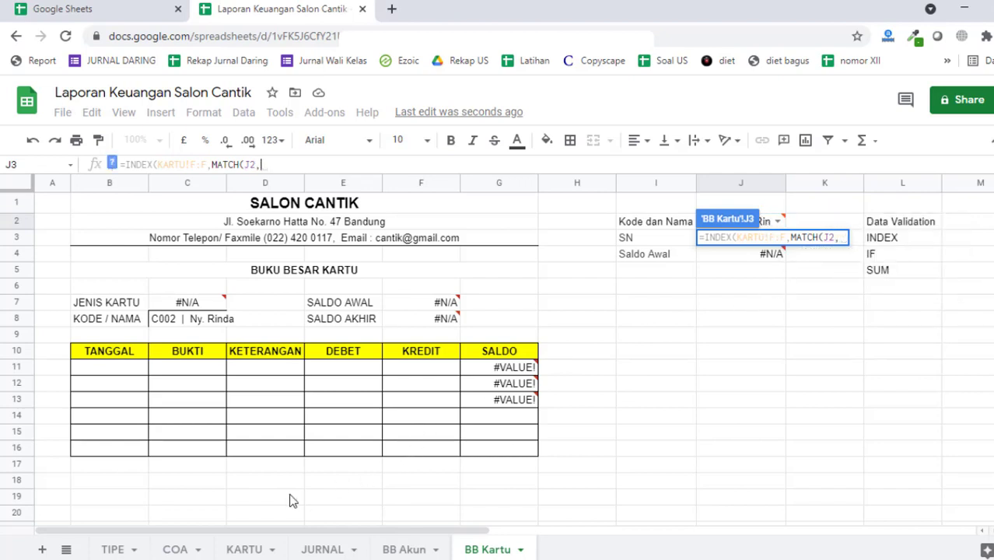
pyautogui.click(248, 550)
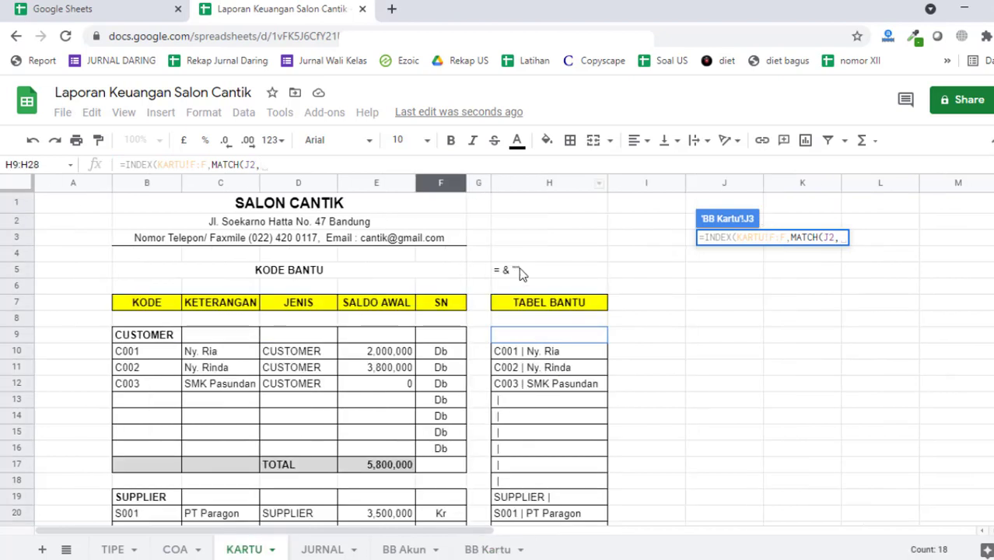
pyautogui.click(549, 185)
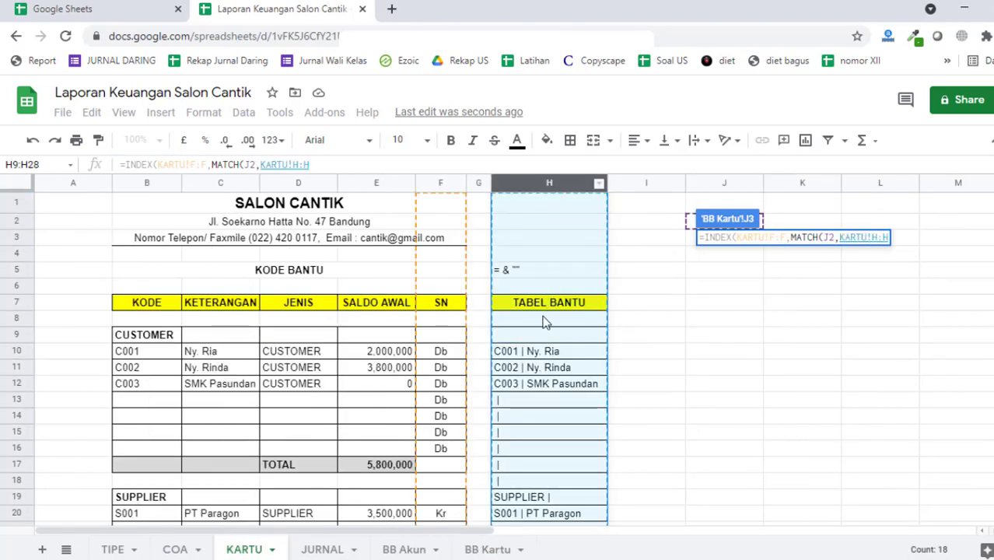
pyautogui.write(',')
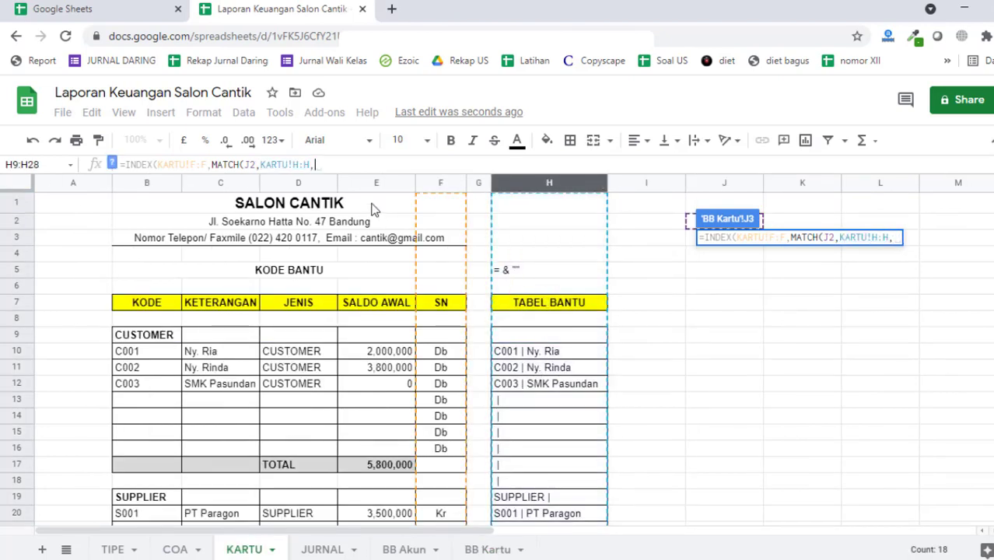
pyautogui.write('0')
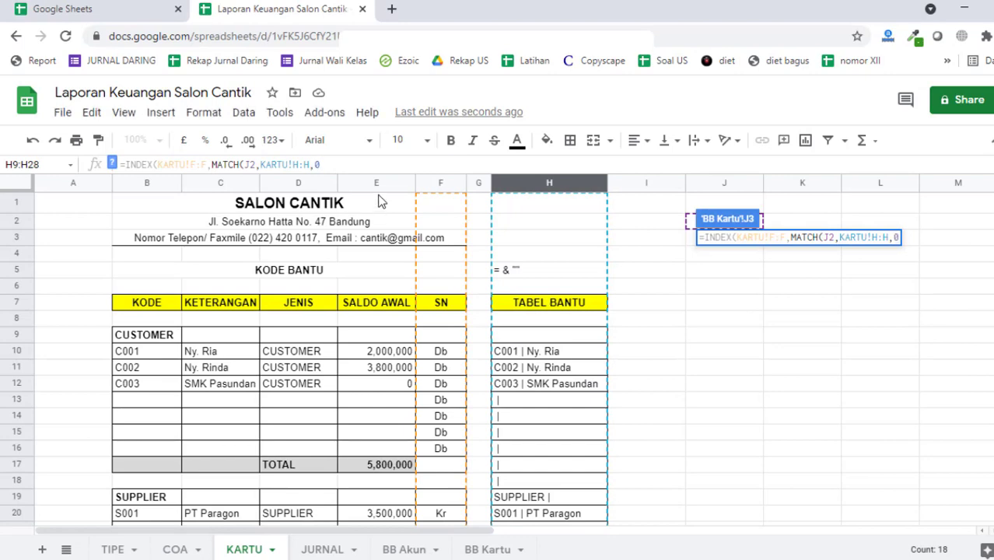
pyautogui.write('))')
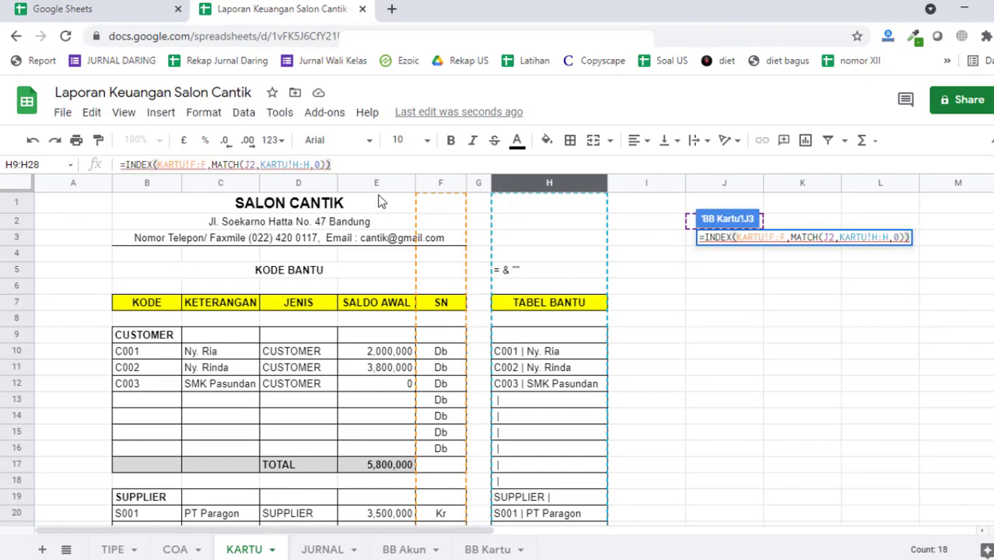
pyautogui.press('Return')
# - Reselect the second customer from the Kode dan Nama list in J2 and widen column J to fit the full entry
pyautogui.moveTo(746, 241)
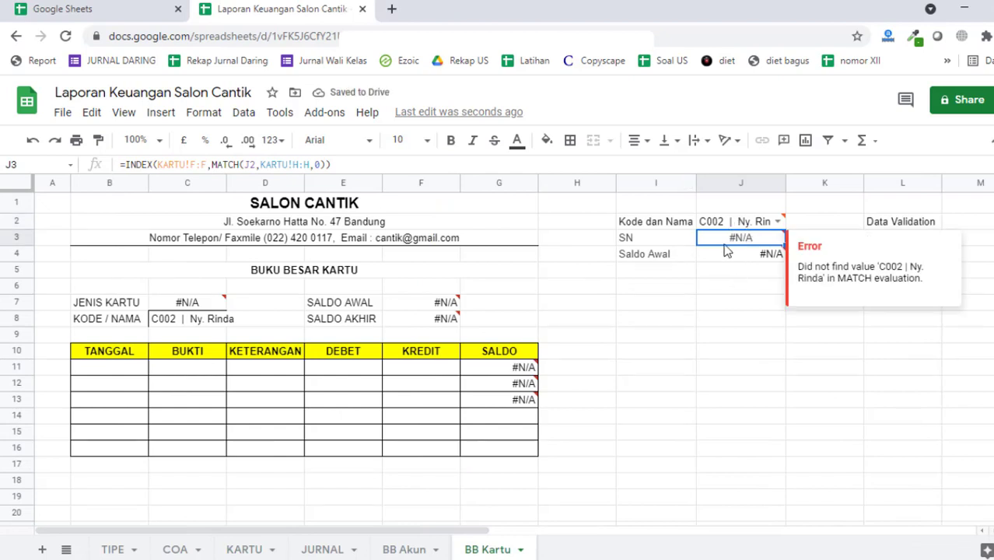
pyautogui.click(251, 546)
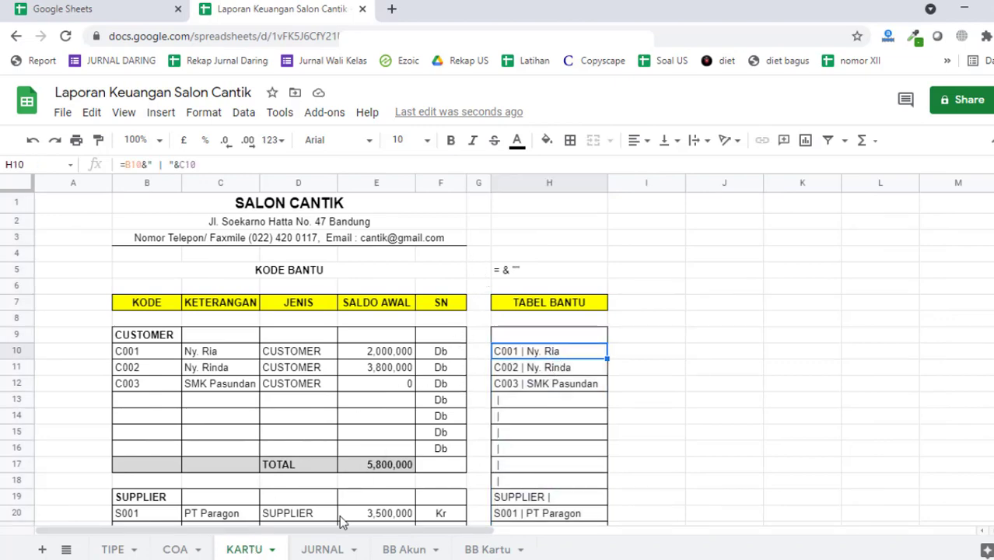
pyautogui.click(403, 549)
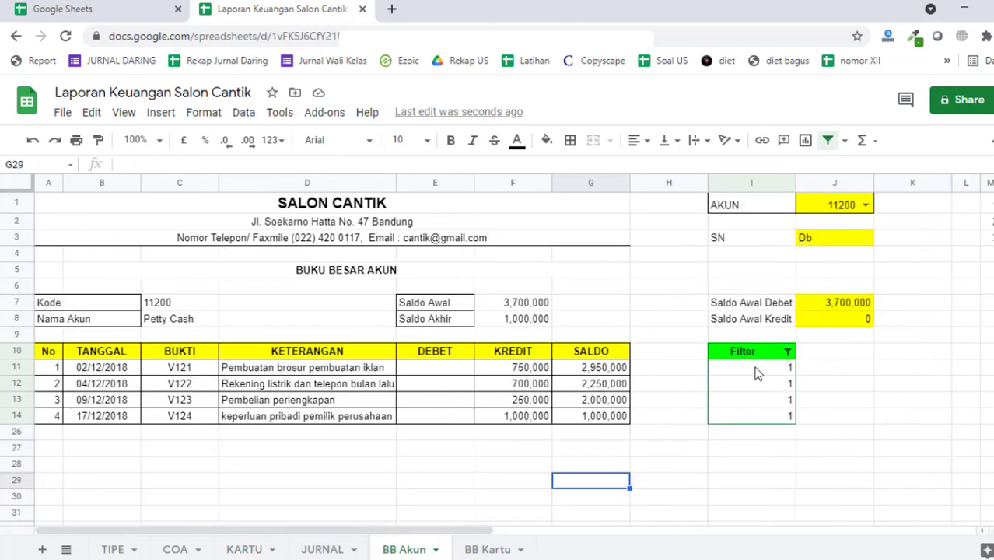
pyautogui.click(487, 549)
pyautogui.click(778, 221)
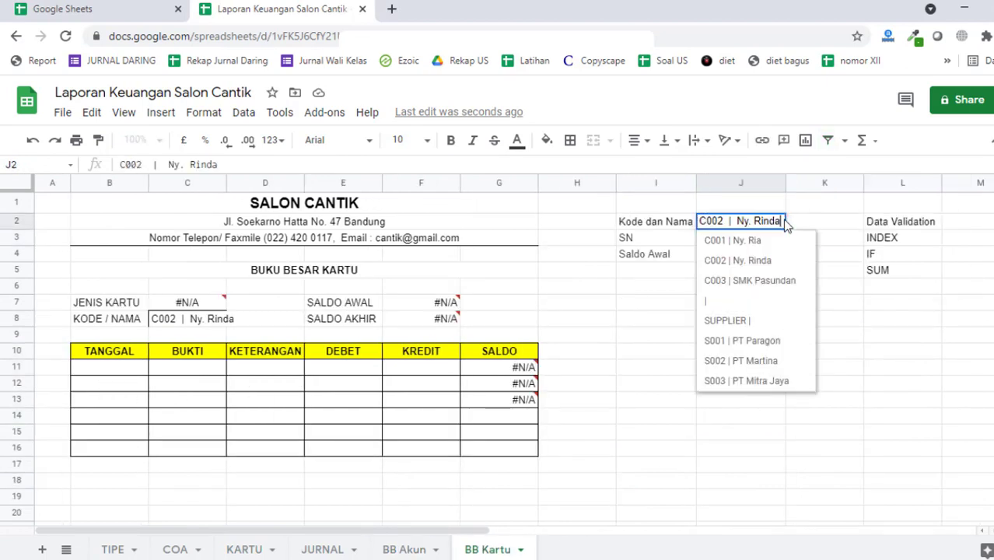
pyautogui.click(778, 261)
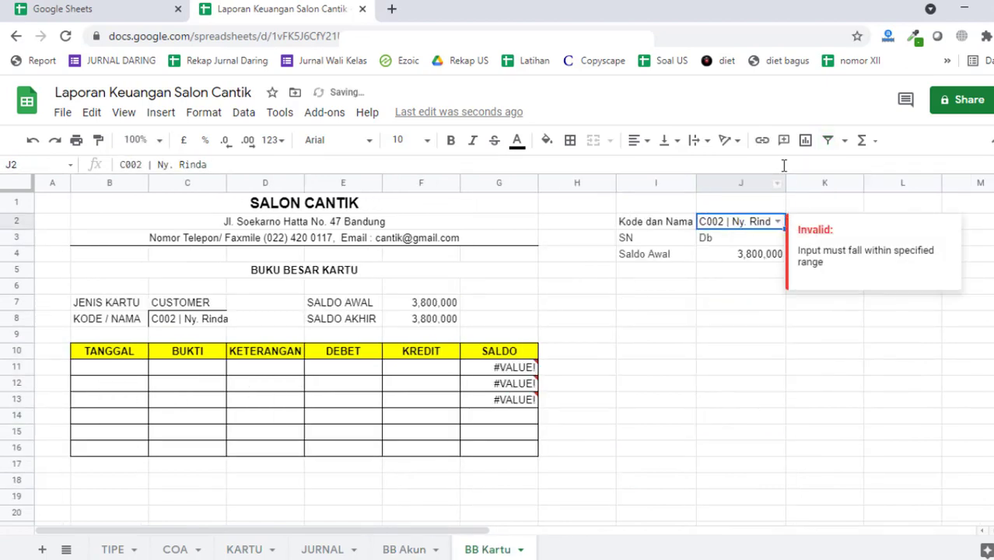
pyautogui.moveTo(785, 182); pyautogui.dragTo(814, 179)
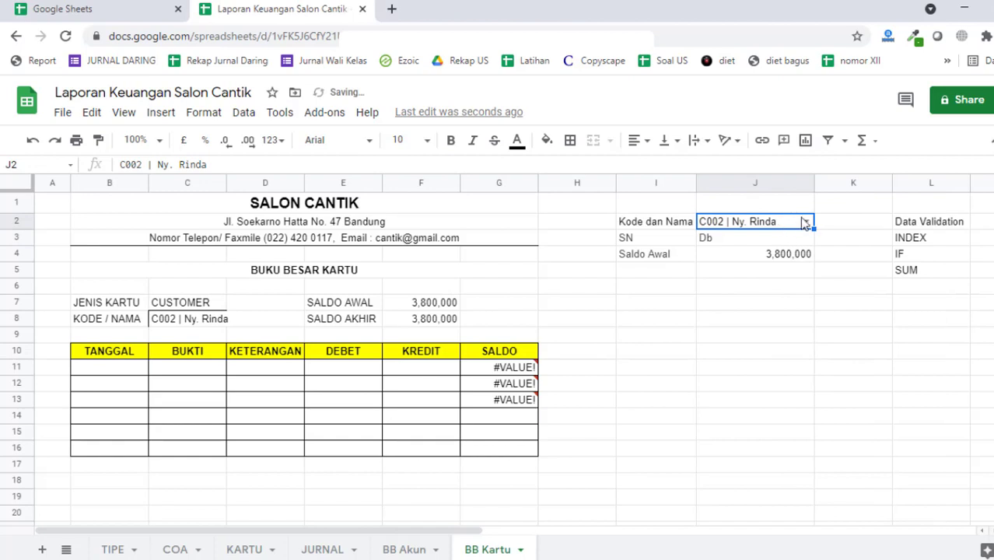
# - Test the Kode dan Nama list in J2 with the first two customers and set it to the supplier PT Paragon
pyautogui.click(806, 221)
pyautogui.click(779, 243)
pyautogui.click(805, 221)
pyautogui.click(747, 261)
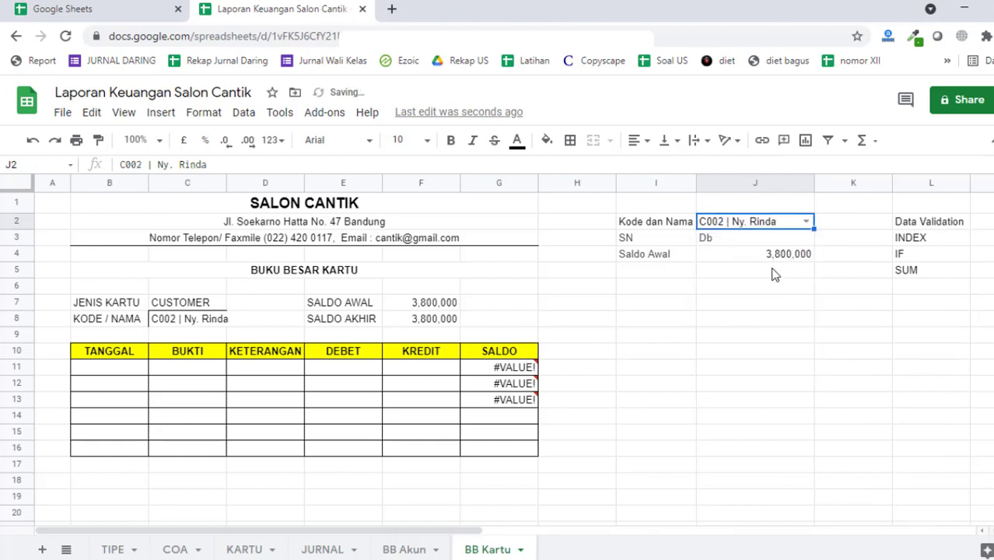
pyautogui.click(805, 224)
pyautogui.click(778, 342)
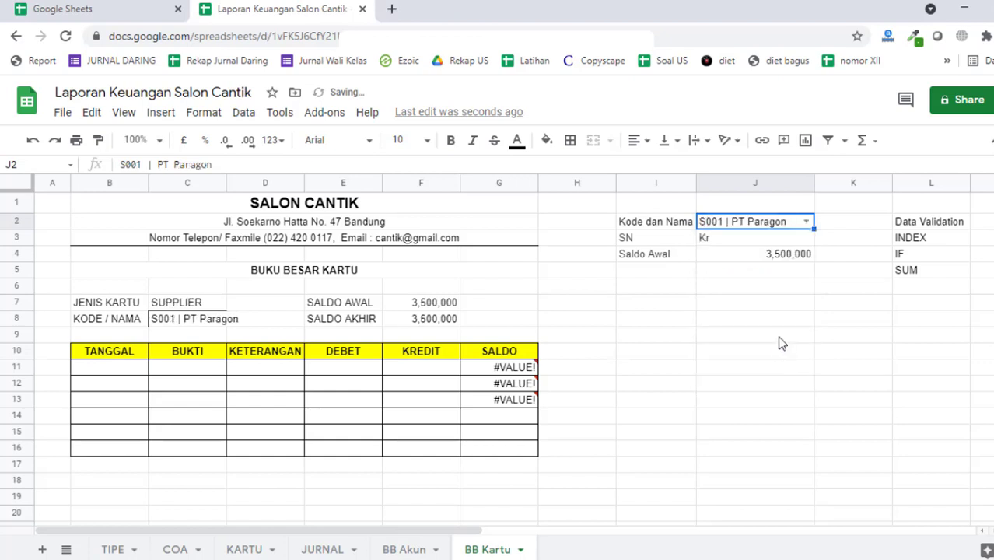
# - Clear the Saldo Awal formula in J4 and the card header values in C7:C8 and F7:F8
pyautogui.click(778, 261)
pyautogui.press('Delete')
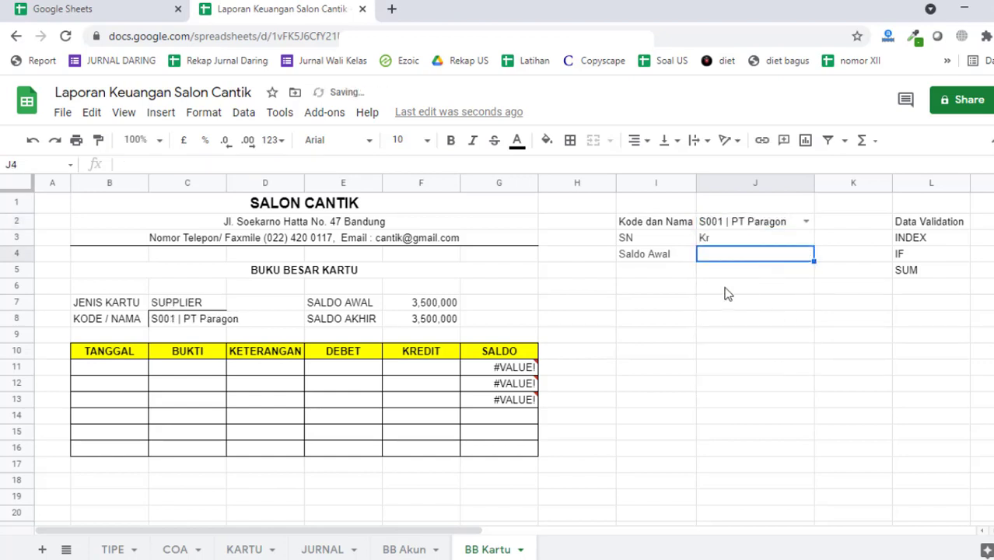
pyautogui.moveTo(191, 304); pyautogui.dragTo(194, 322)
pyautogui.press('Delete')
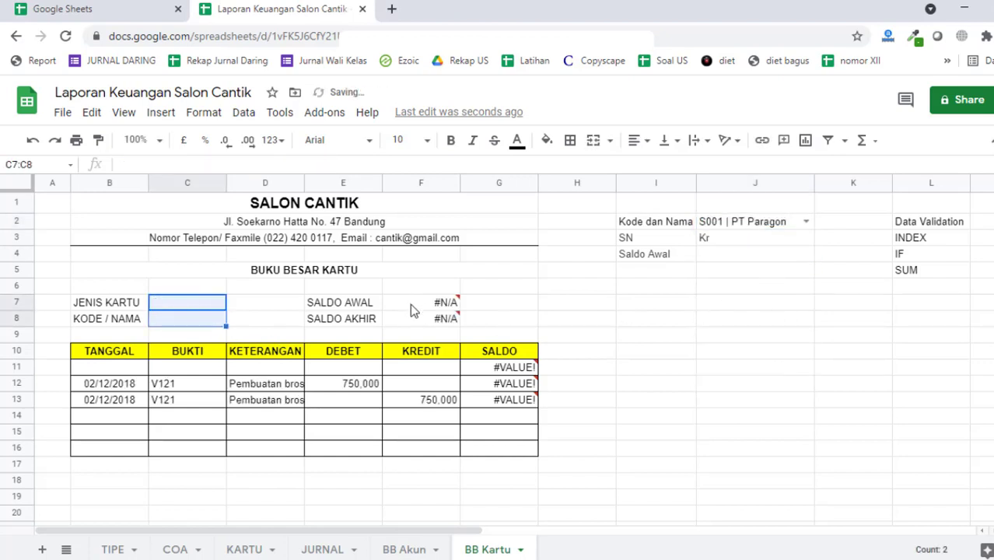
pyautogui.moveTo(410, 303); pyautogui.dragTo(413, 321)
pyautogui.press('Delete')
pyautogui.click(672, 466)
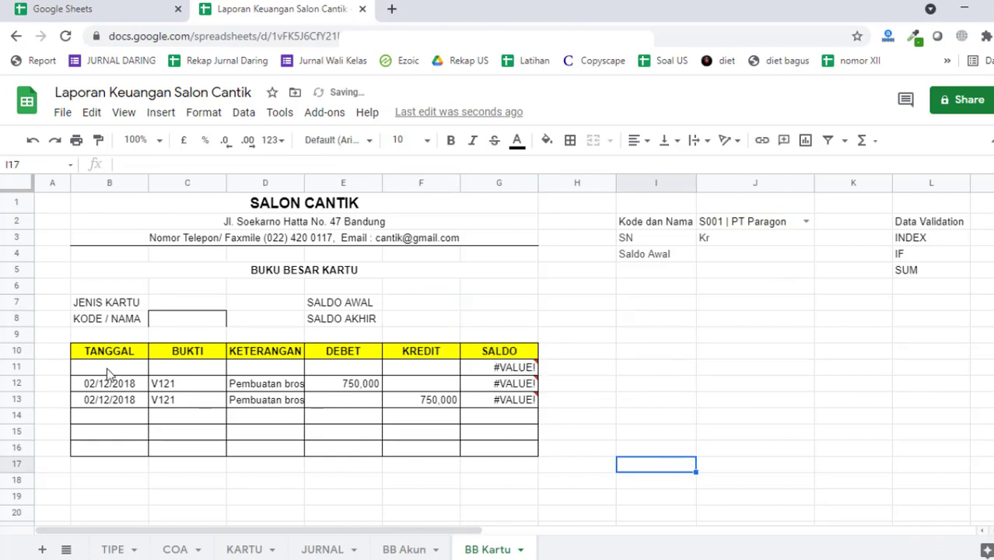
# - Clear the ledger table contents in B11:G15
pyautogui.moveTo(109, 370); pyautogui.dragTo(511, 440)
pyautogui.press('Delete')
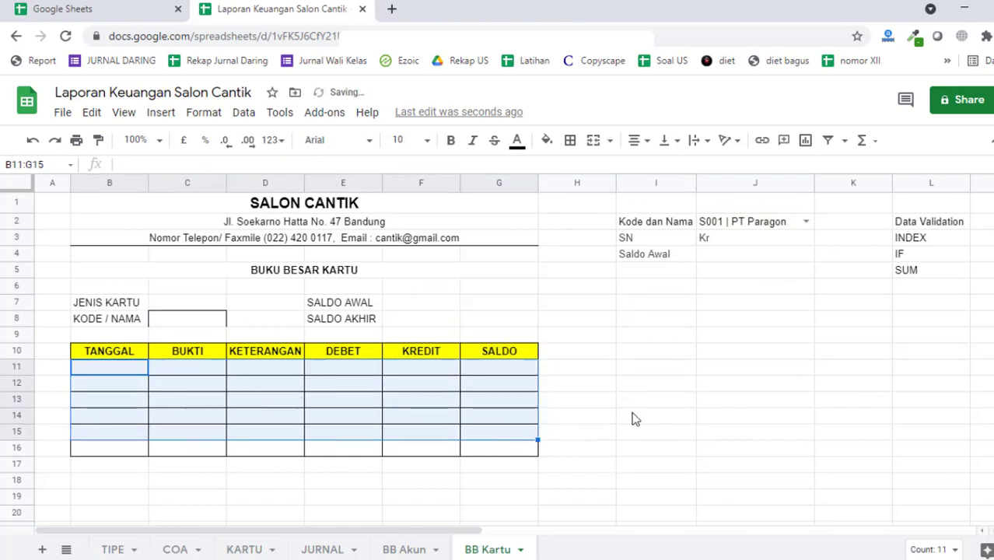
pyautogui.click(627, 415)
# - Remove all borders from the card header block B7:G8
pyautogui.click(107, 302)
pyautogui.moveTo(346, 333); pyautogui.dragTo(520, 324)
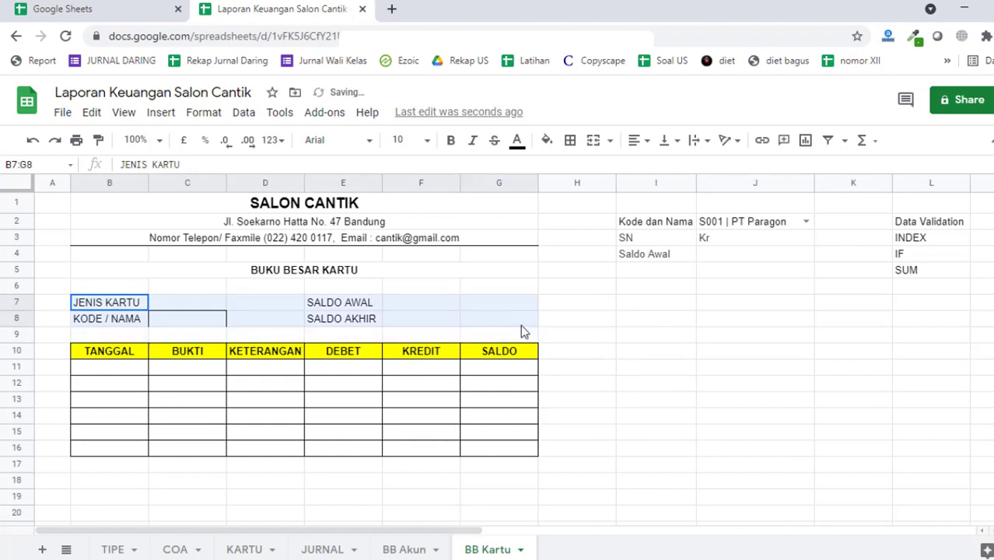
pyautogui.click(571, 140)
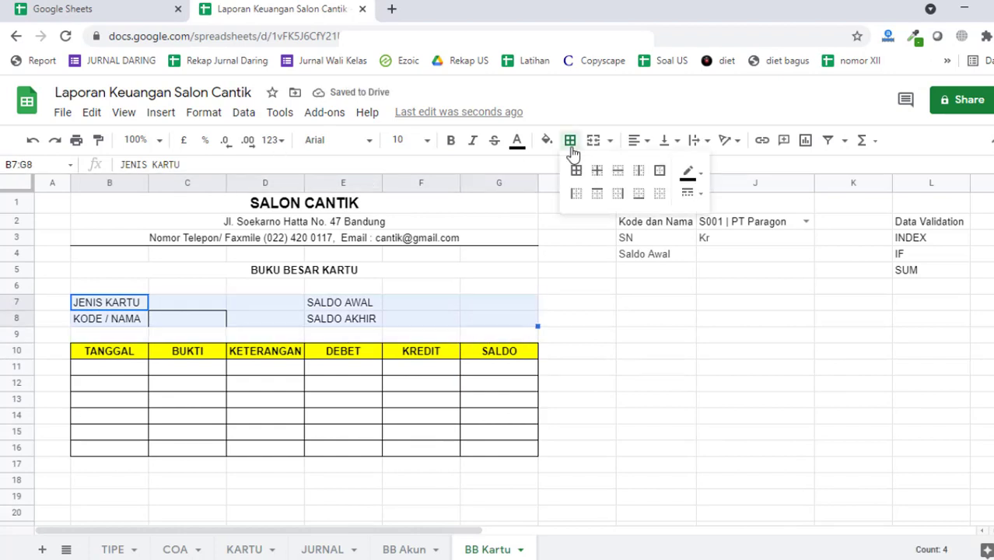
pyautogui.click(660, 192)
pyautogui.click(666, 383)
# - Copy the SN formula text from J3 into the Saldo Awal cell J4 with its references unchanged
pyautogui.click(738, 260)
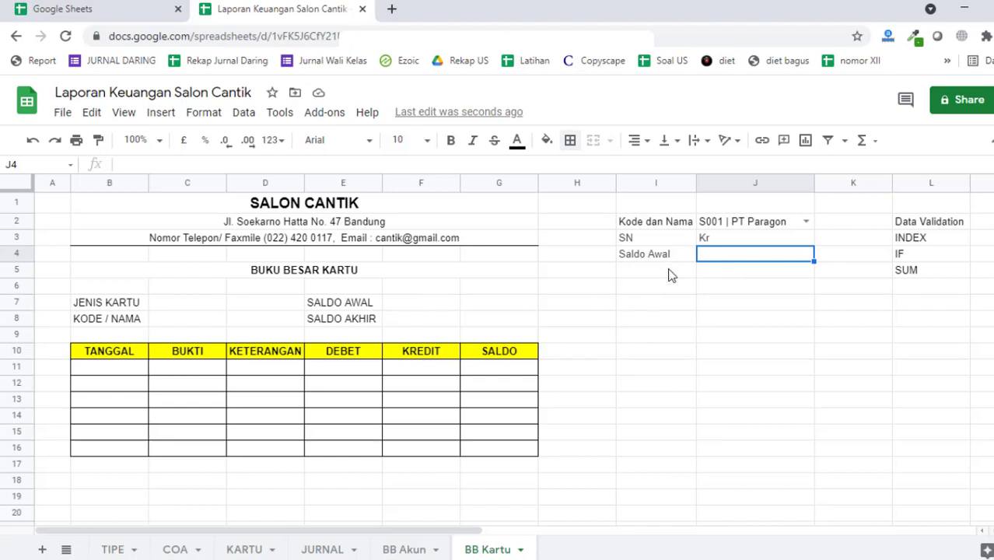
pyautogui.click(729, 238)
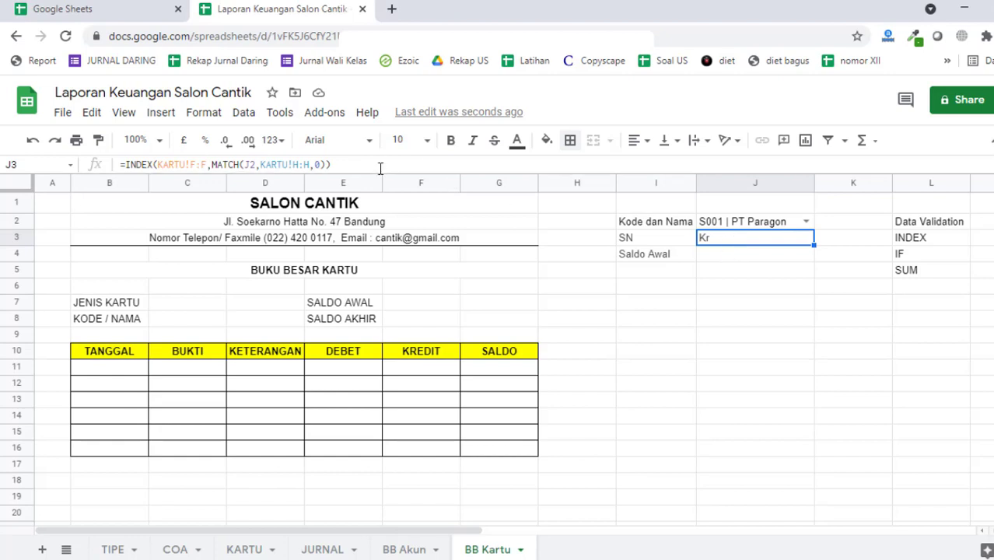
pyautogui.moveTo(381, 167); pyautogui.dragTo(92, 131)
pyautogui.press('Tab')
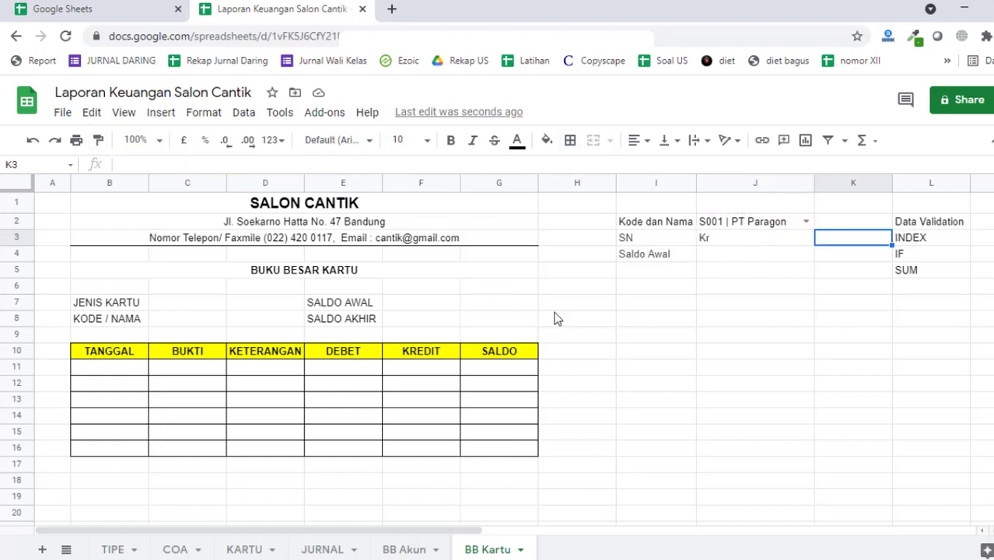
pyautogui.click(740, 259)
pyautogui.hotkey('ctrl', 'v')
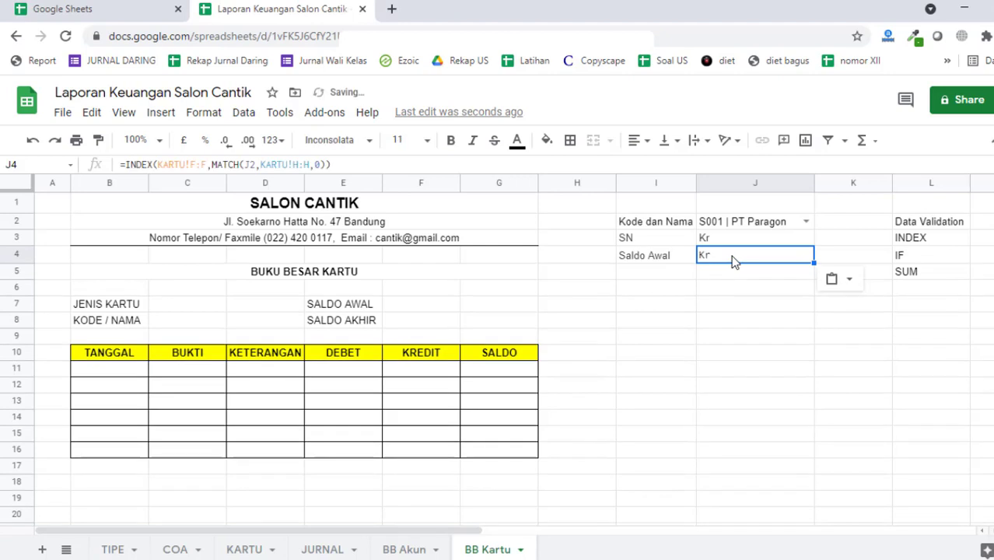
pyautogui.click(889, 321)
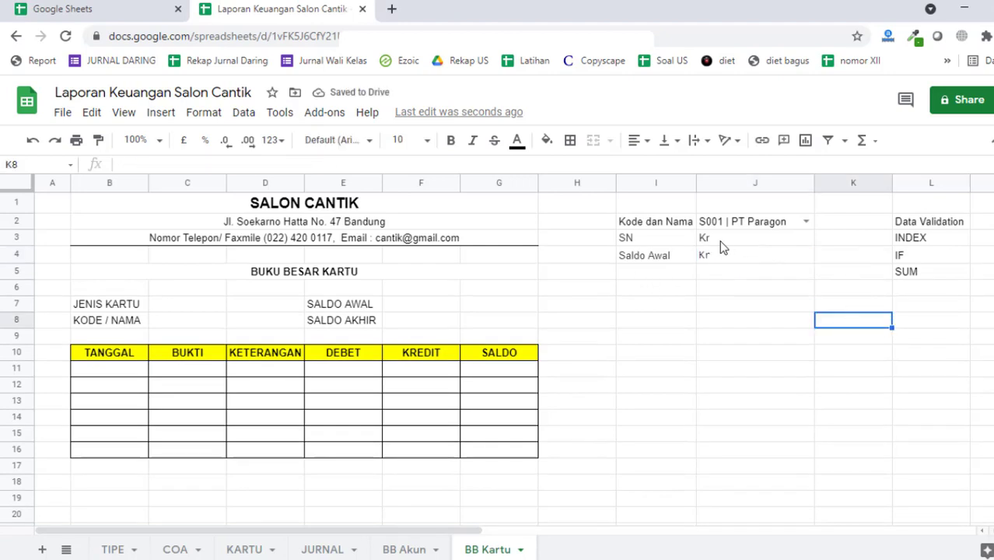
# - Change the INDEX range of the Saldo Awal formula in J4 to KARTU!E:E
pyautogui.click(248, 549)
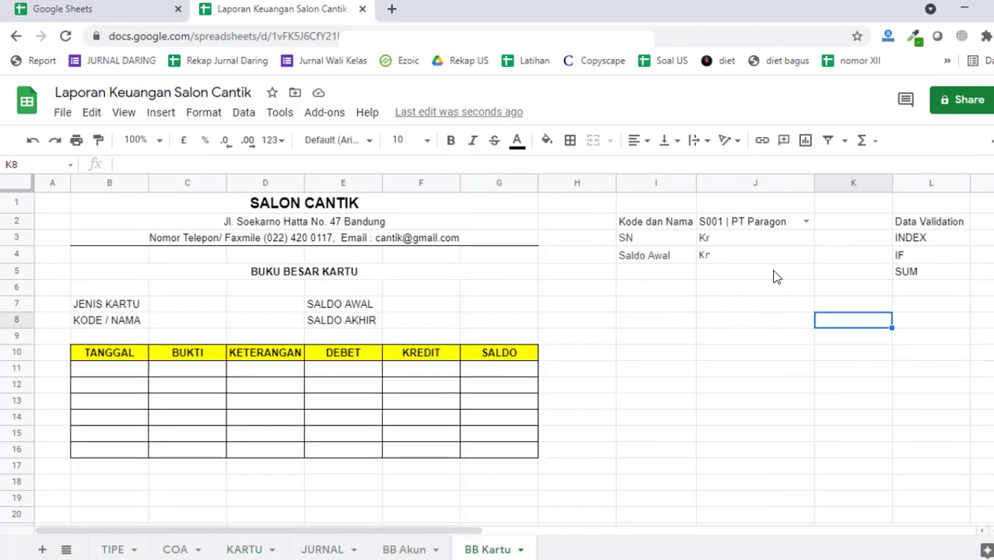
pyautogui.click(761, 257)
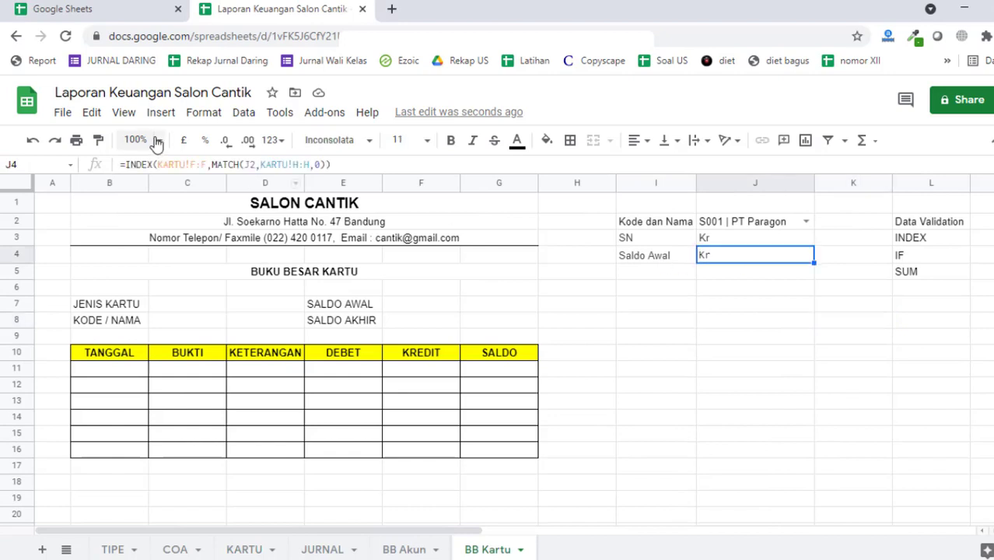
pyautogui.moveTo(190, 165); pyautogui.dragTo(199, 165)
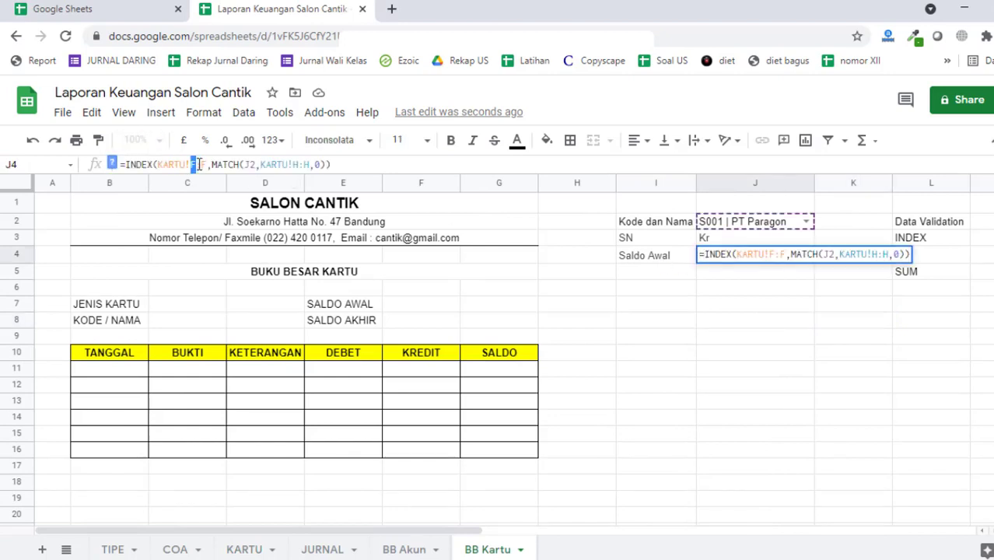
pyautogui.write('E:E')
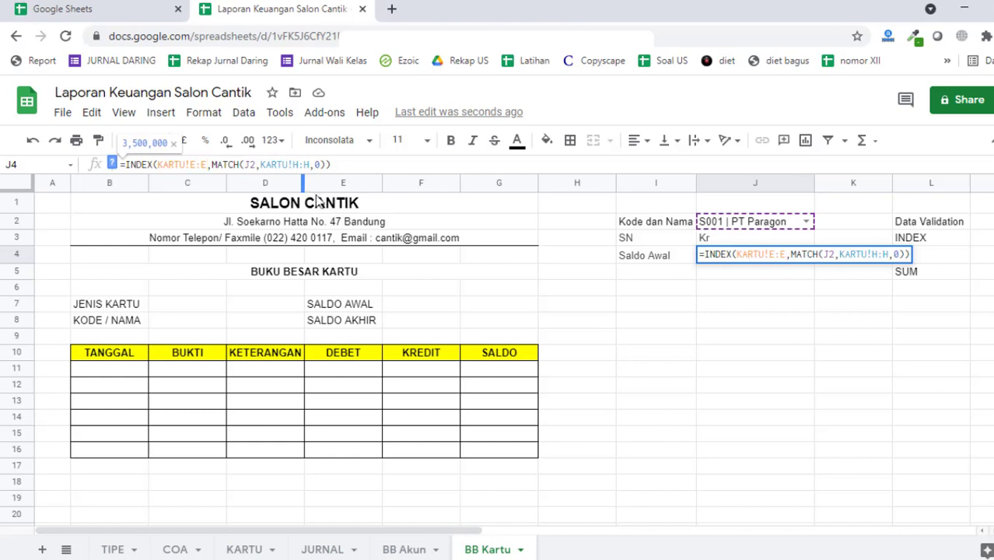
pyautogui.press('Return')
pyautogui.click(733, 251)
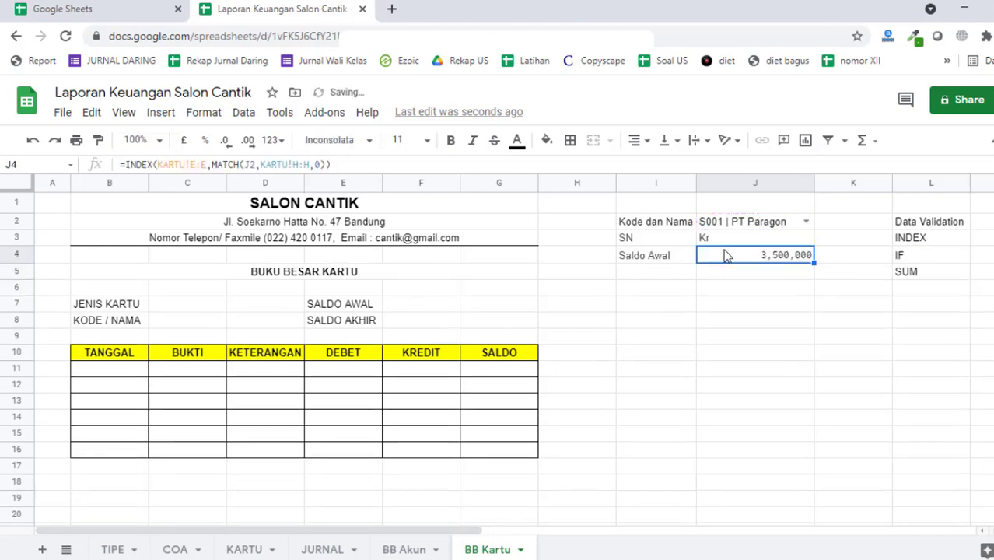
# - Copy the Saldo Awal formula text from J4 into the JENIS KARTU cell C7 with its references unchanged
pyautogui.click(172, 309)
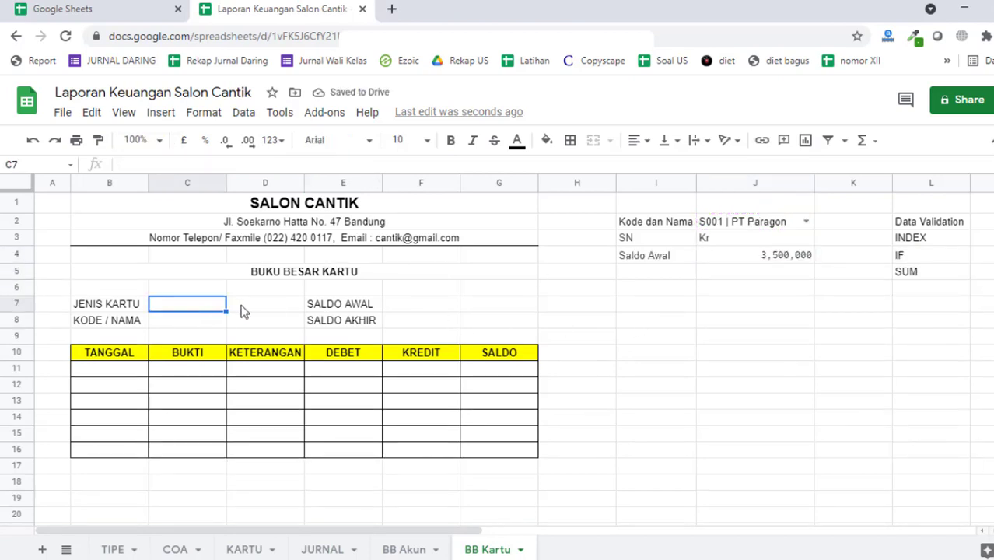
pyautogui.click(756, 257)
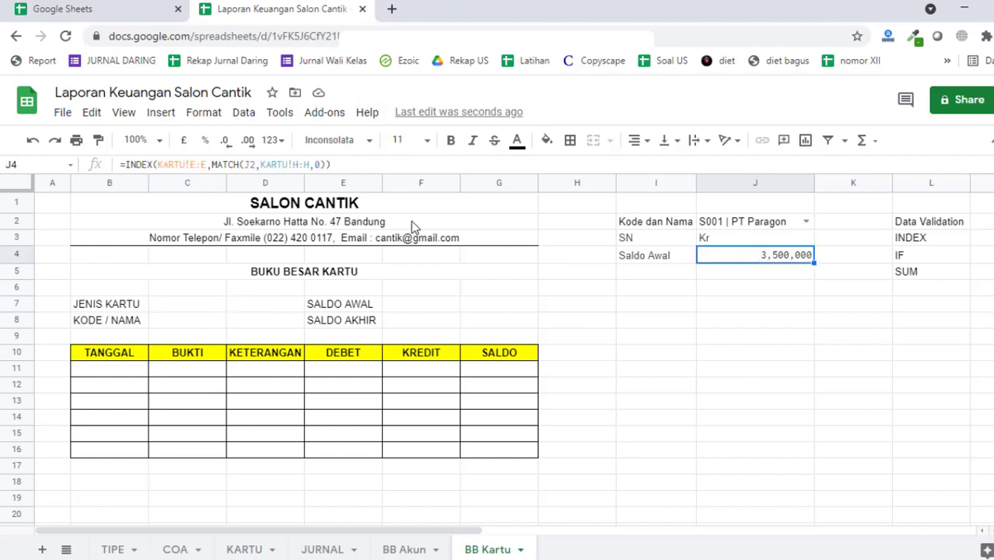
pyautogui.click(335, 164)
pyautogui.moveTo(325, 165); pyautogui.dragTo(98, 147)
pyautogui.hotkey('ctrl', 'c')
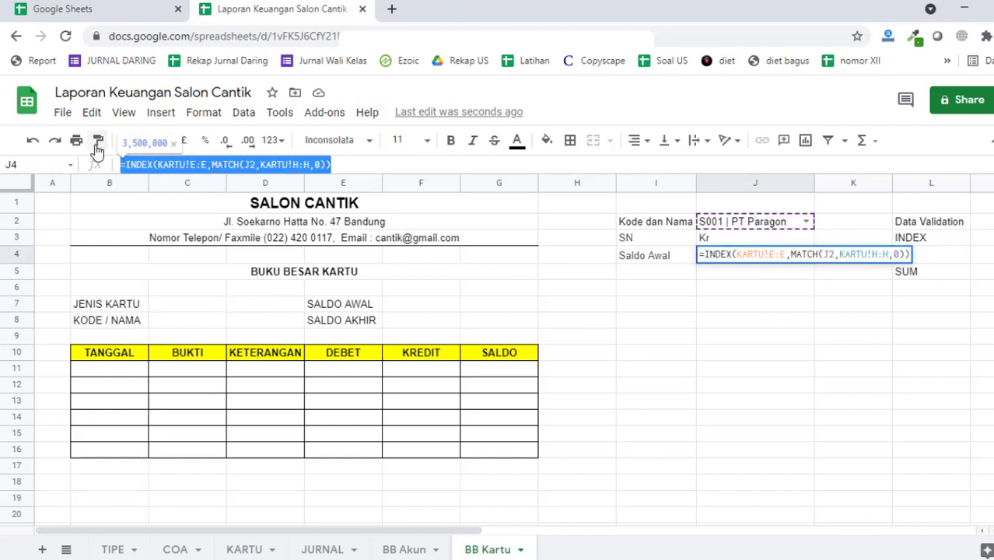
pyautogui.press('Return')
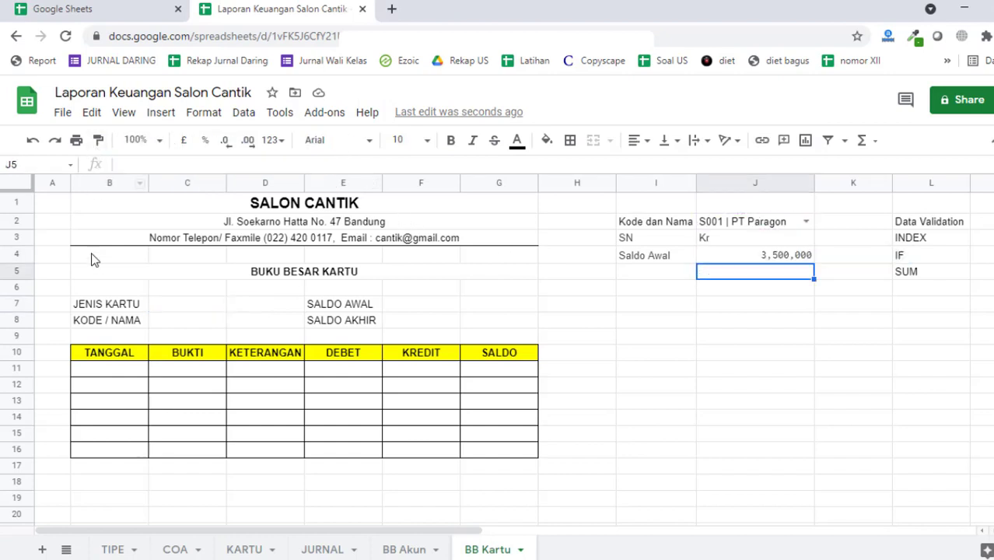
pyautogui.click(162, 304)
pyautogui.click(239, 165)
pyautogui.hotkey('ctrl', 'v')
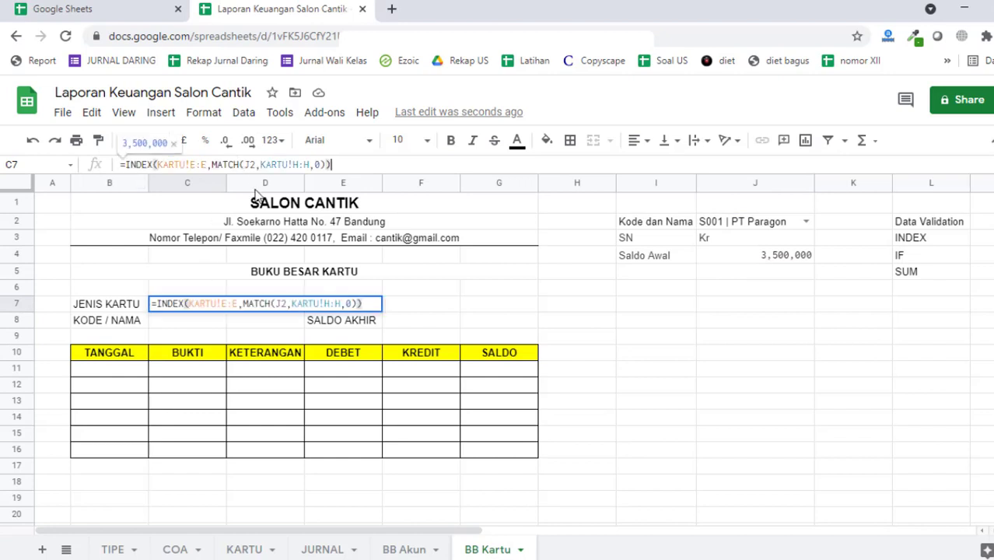
pyautogui.press('Return')
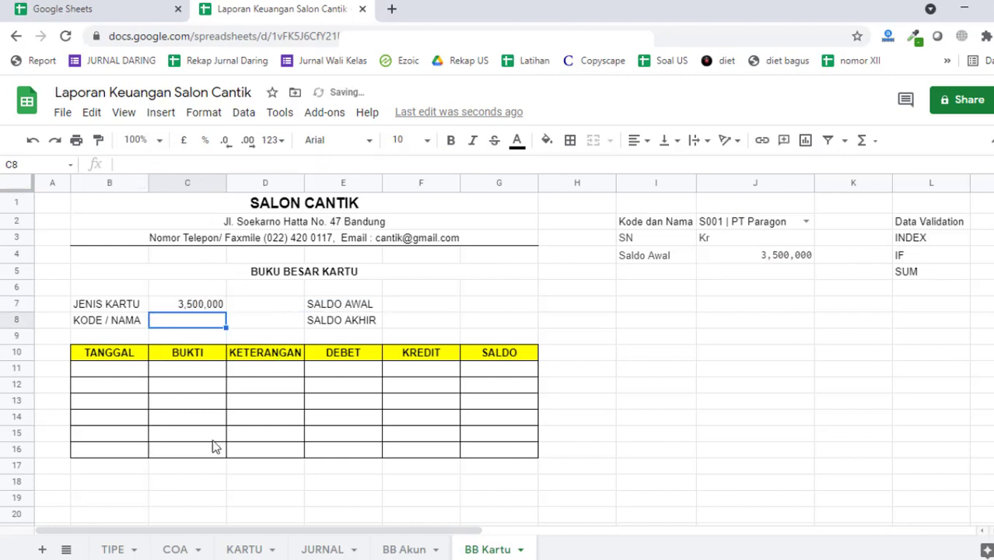
# - Check the JENIS column on the KARTU sheet and change the INDEX range of the formula in C7 to KARTU!D:D
pyautogui.click(244, 550)
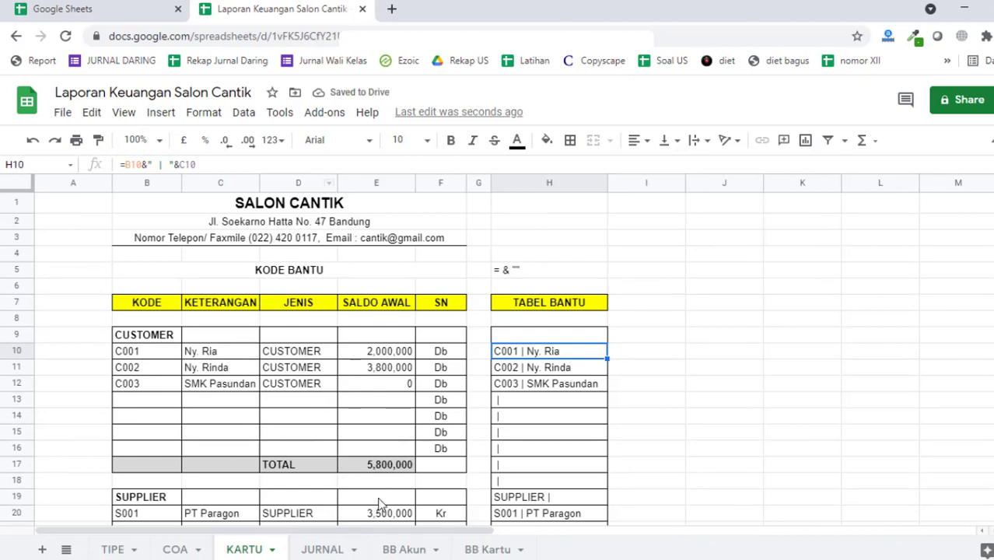
pyautogui.click(476, 549)
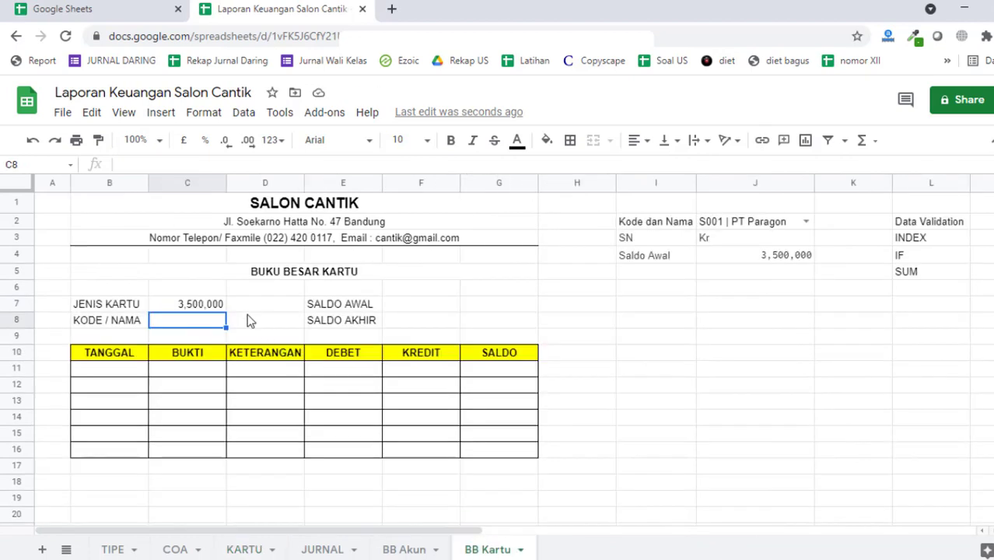
pyautogui.click(209, 303)
pyautogui.click(194, 164)
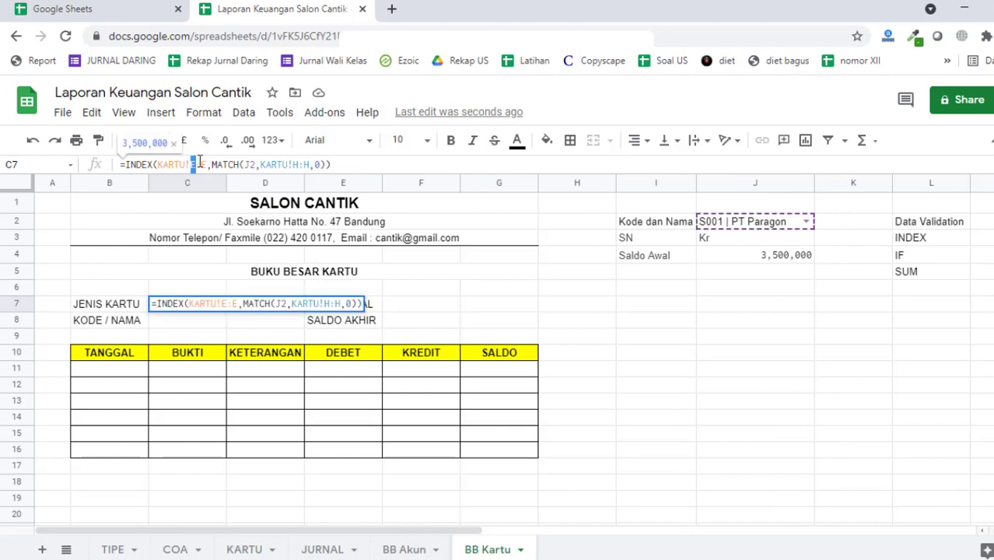
pyautogui.write('D')
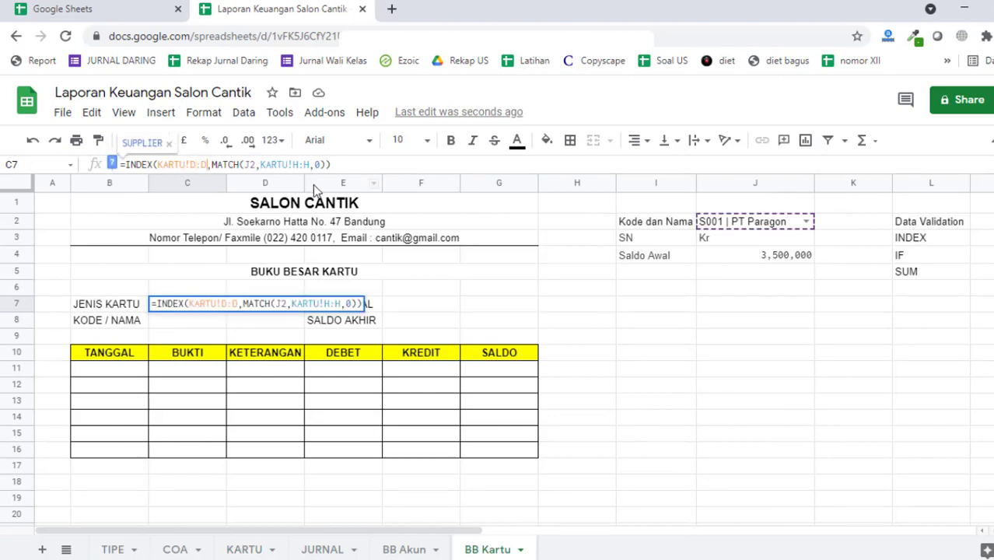
pyautogui.press('Return')
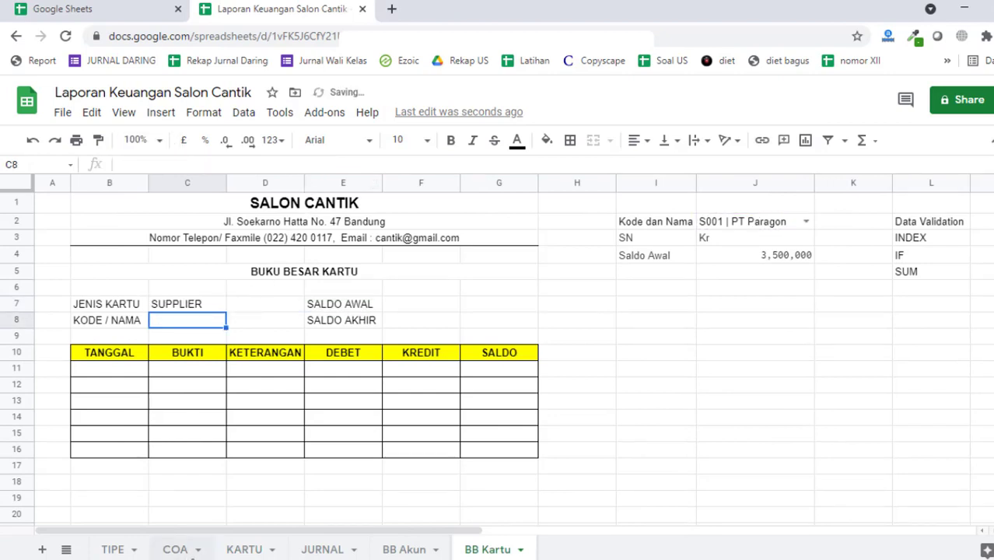
# - Fill the KODE / NAMA cell C8 with the copied lookup formula, changing its INDEX range to KARTU!B:B
pyautogui.click(244, 549)
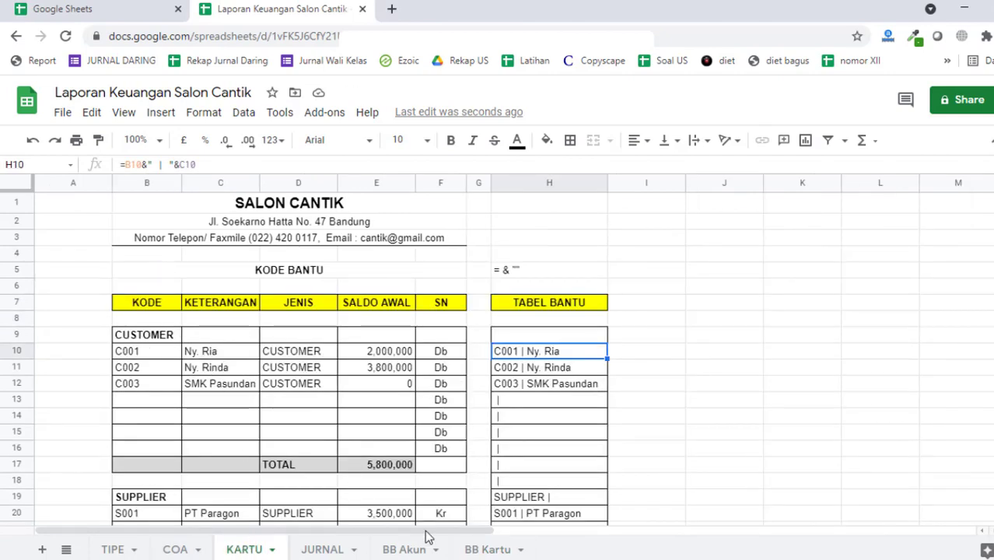
pyautogui.click(478, 549)
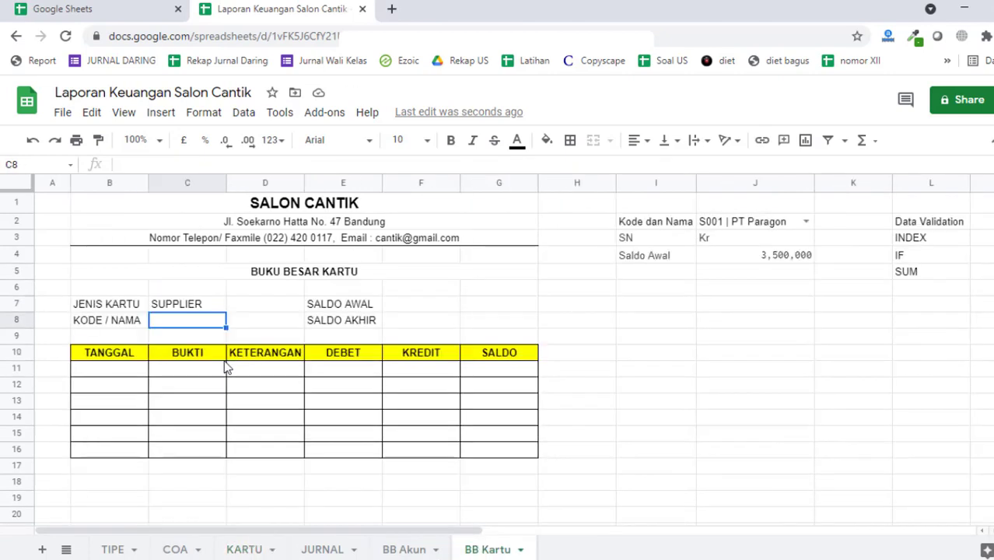
pyautogui.click(218, 162)
pyautogui.hotkey('ctrl', 'v')
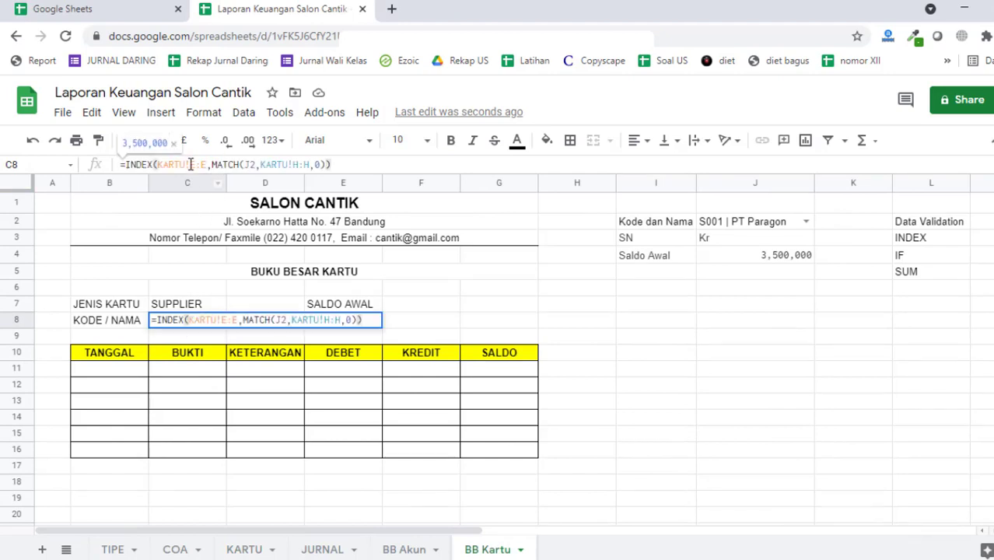
pyautogui.write('B')
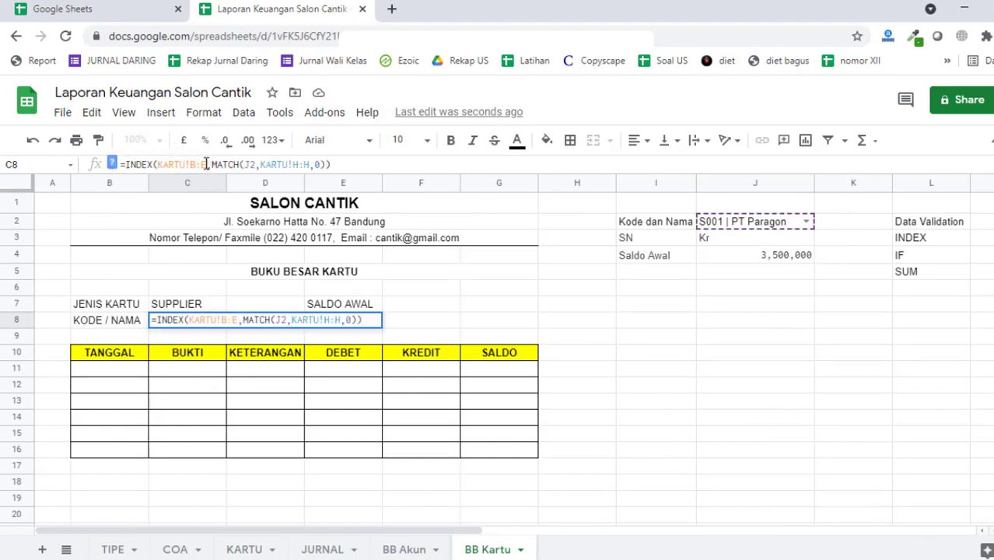
pyautogui.press('Tab')
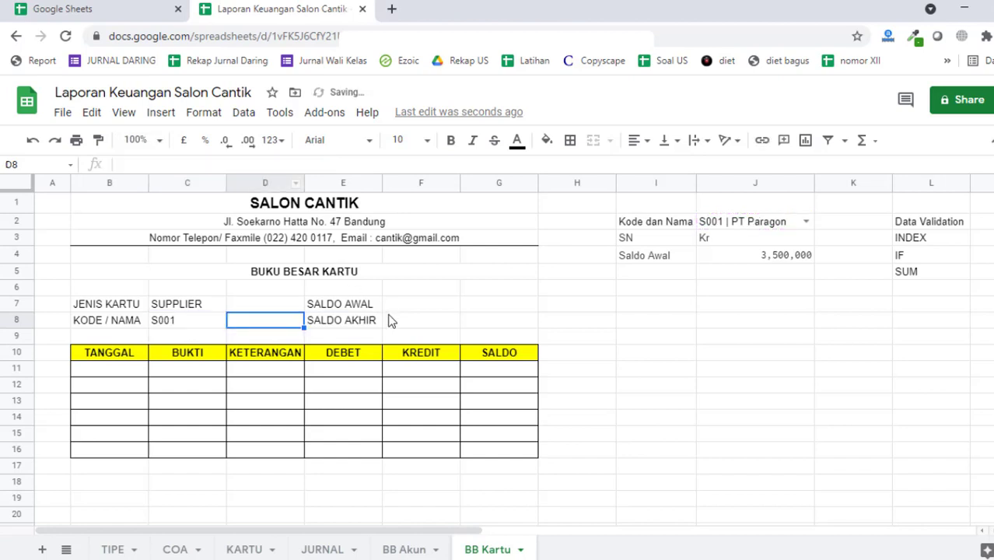
# - Fill the SALDO AWAL cell F7 with the lookup formula copied from J4 and compare the two cells
pyautogui.click(412, 309)
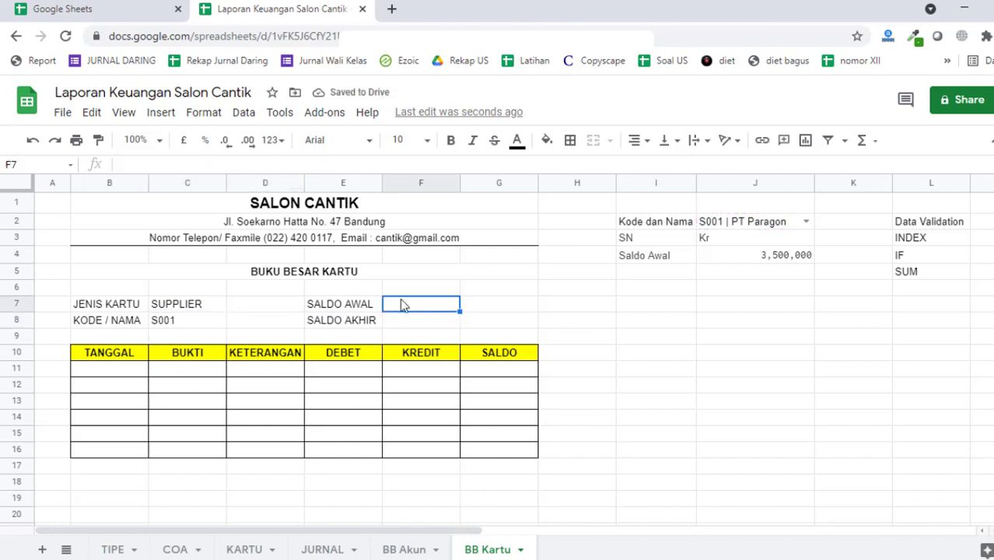
pyautogui.hotkey('ctrl', 'v')
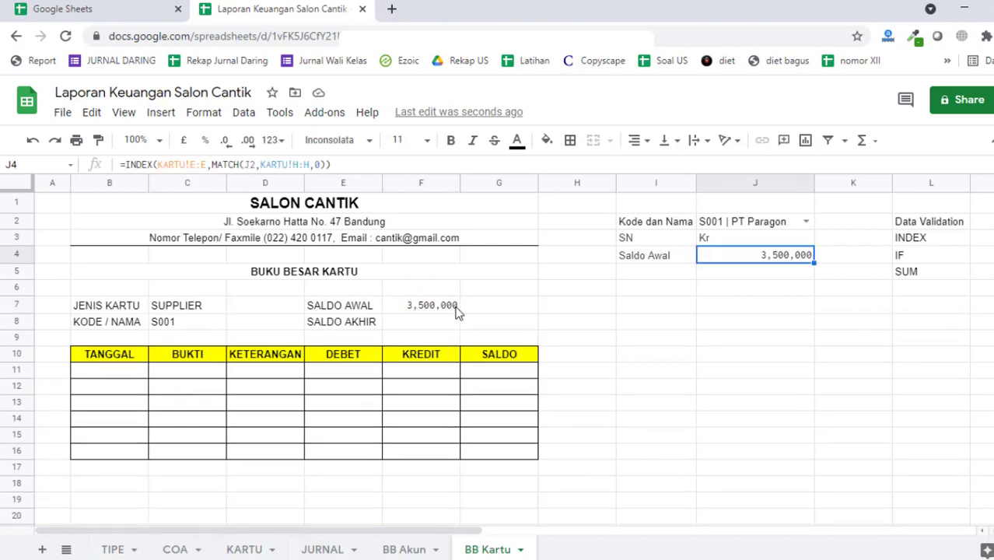
pyautogui.click(450, 311)
pyautogui.click(735, 262)
pyautogui.click(453, 325)
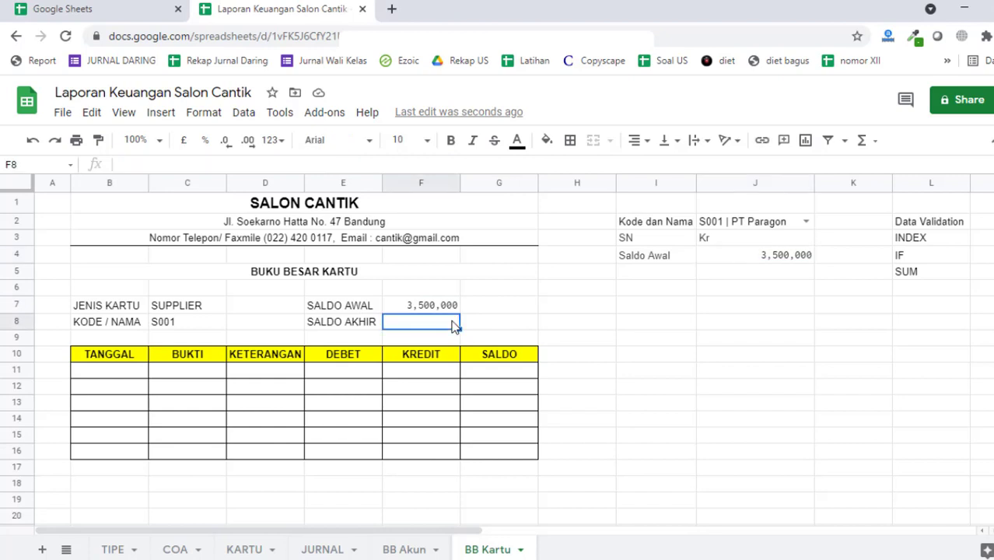
# - Examine the TANGGAL formula in B11 of the BB Akun sheet as a reference for the BB Kartu ledger table
pyautogui.click(114, 374)
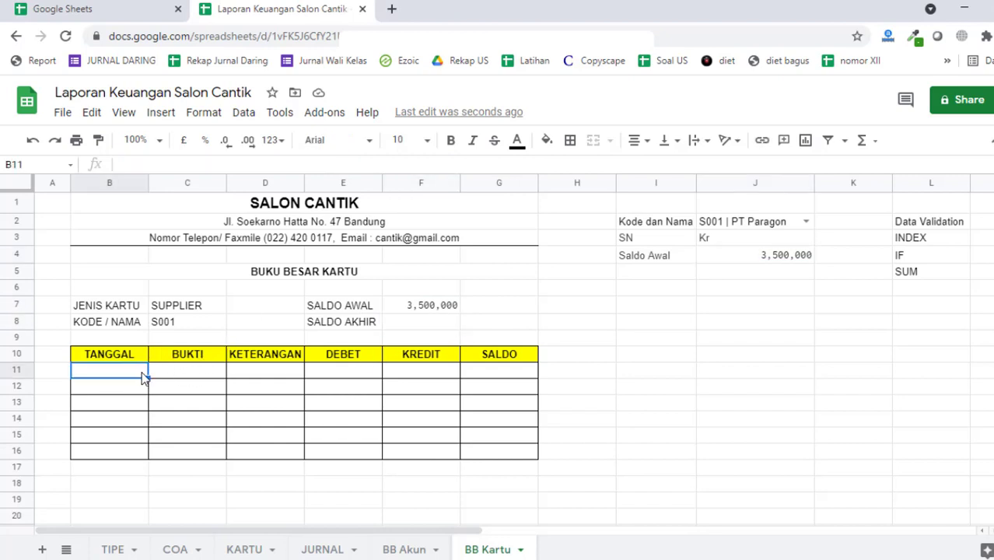
pyautogui.click(404, 549)
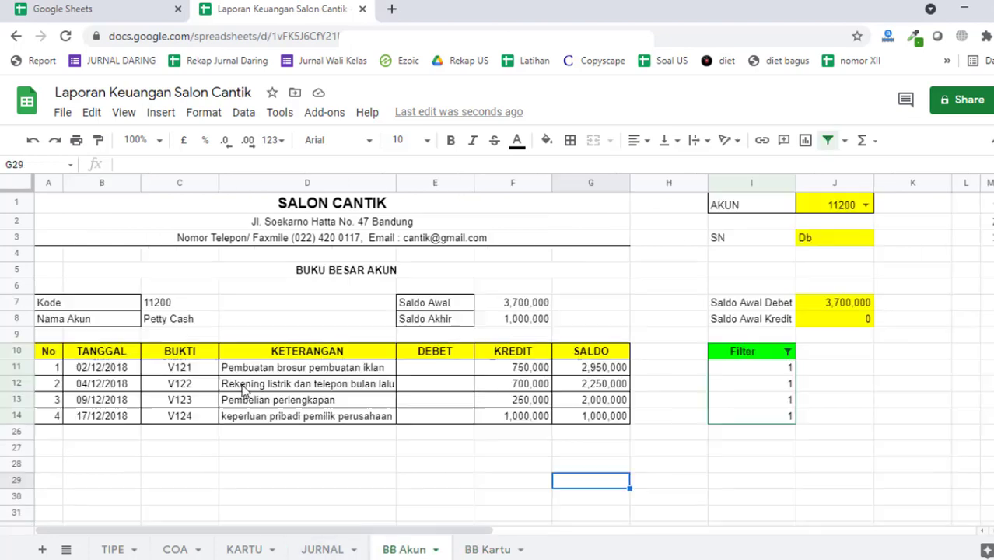
pyautogui.click(128, 354)
pyautogui.click(135, 373)
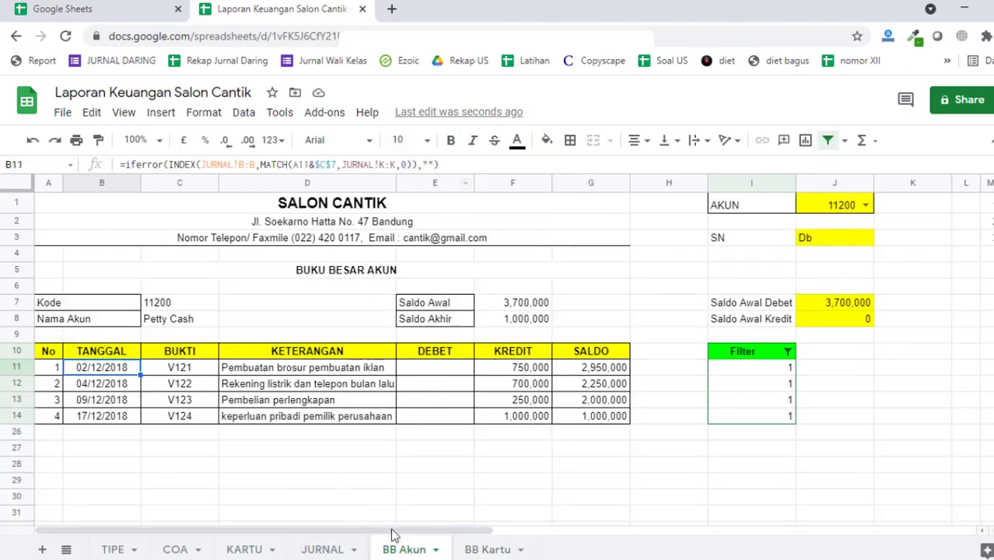
pyautogui.click(488, 548)
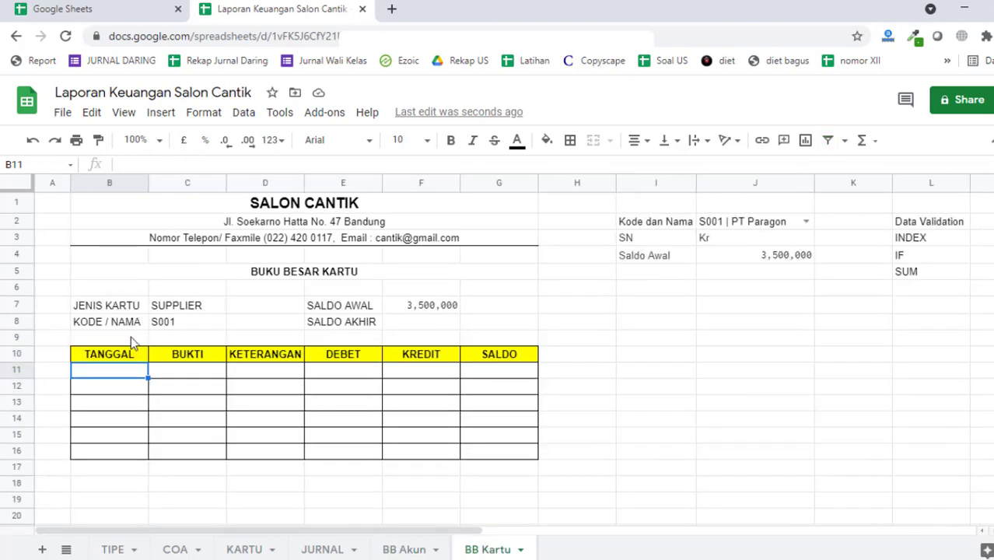
# - Begin an IF formula in the TANGGAL cell B11 of BB Kartu that compares JURNAL!L10 with JURNAL!E10
pyautogui.write('=IF(')
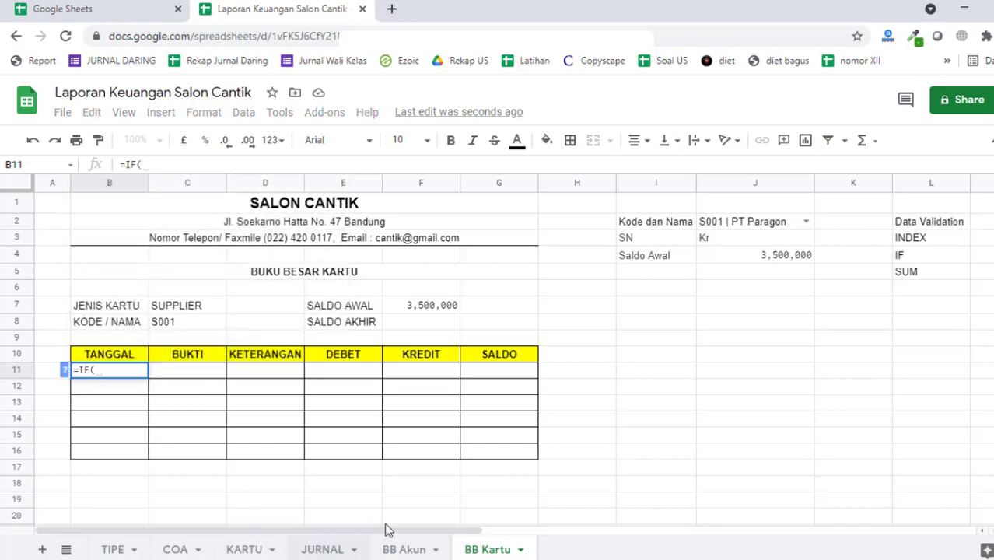
pyautogui.click(395, 547)
pyautogui.click(322, 550)
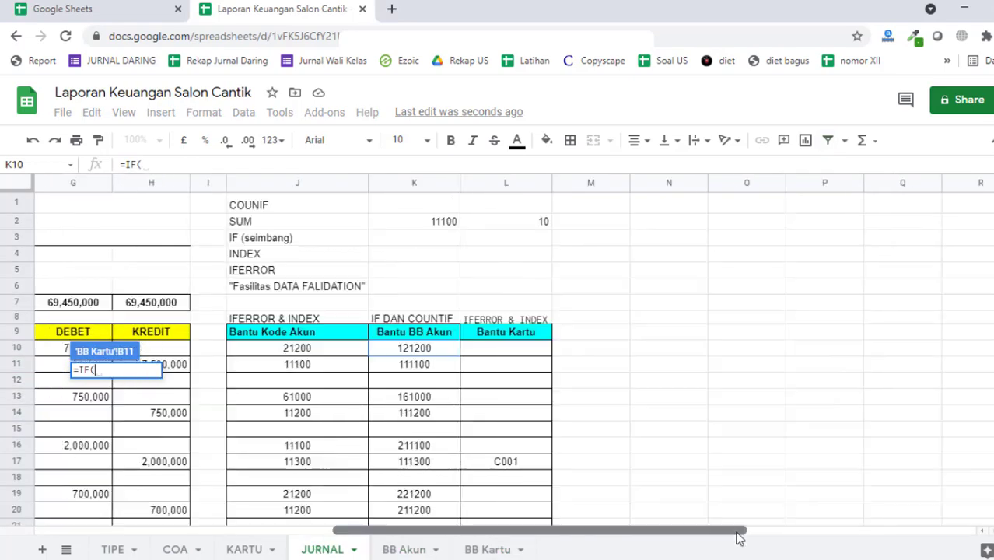
pyautogui.moveTo(739, 535); pyautogui.dragTo(694, 539)
pyautogui.click(675, 354)
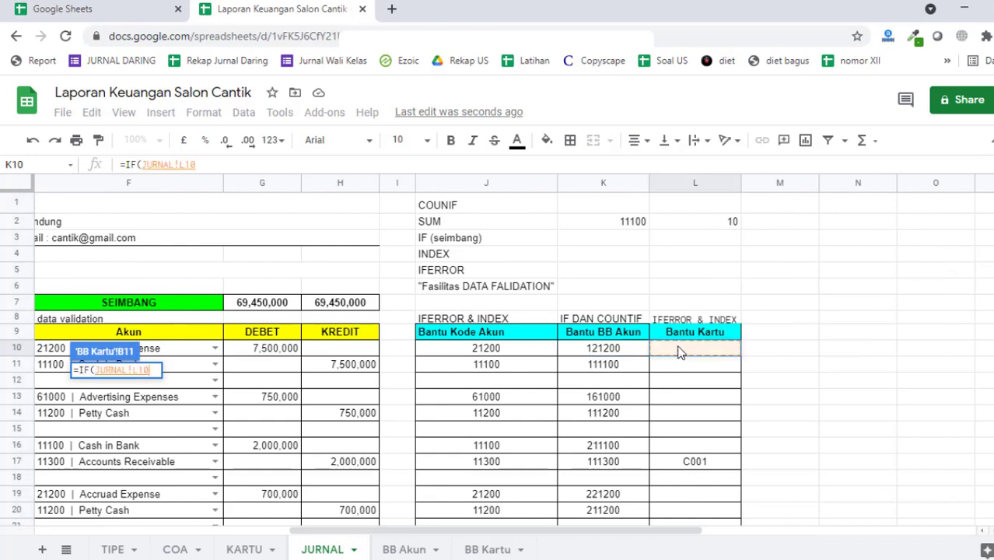
pyautogui.click(245, 166)
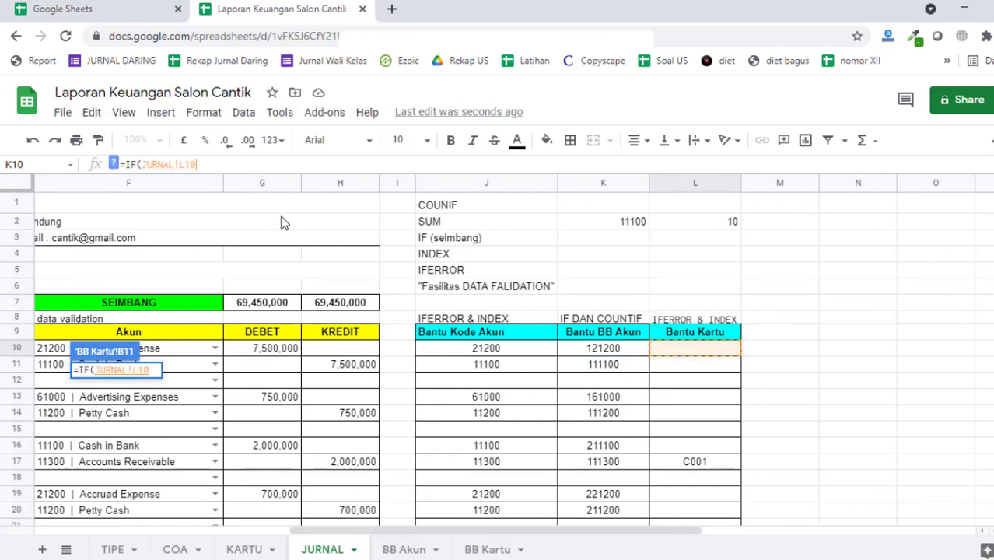
pyautogui.write('=')
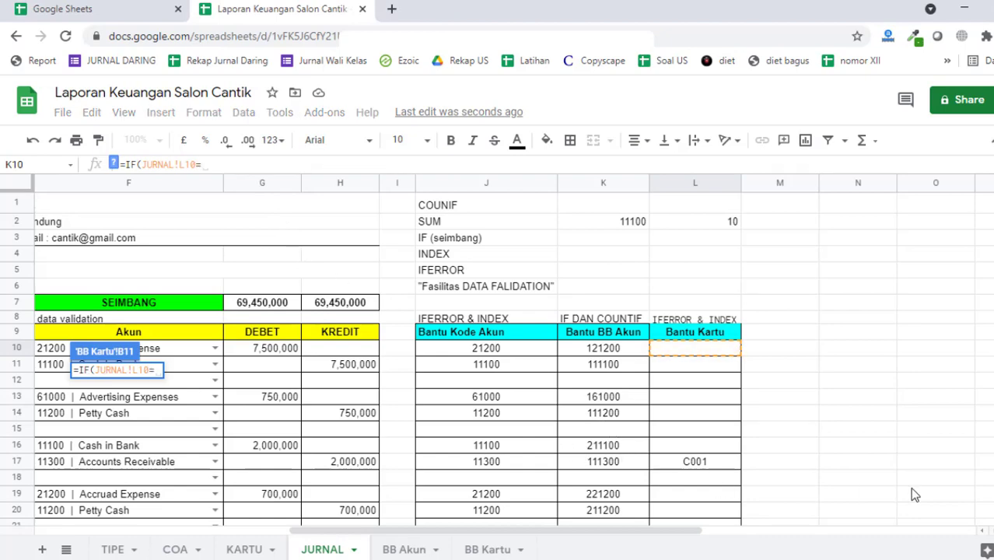
pyautogui.moveTo(471, 534); pyautogui.dragTo(233, 535)
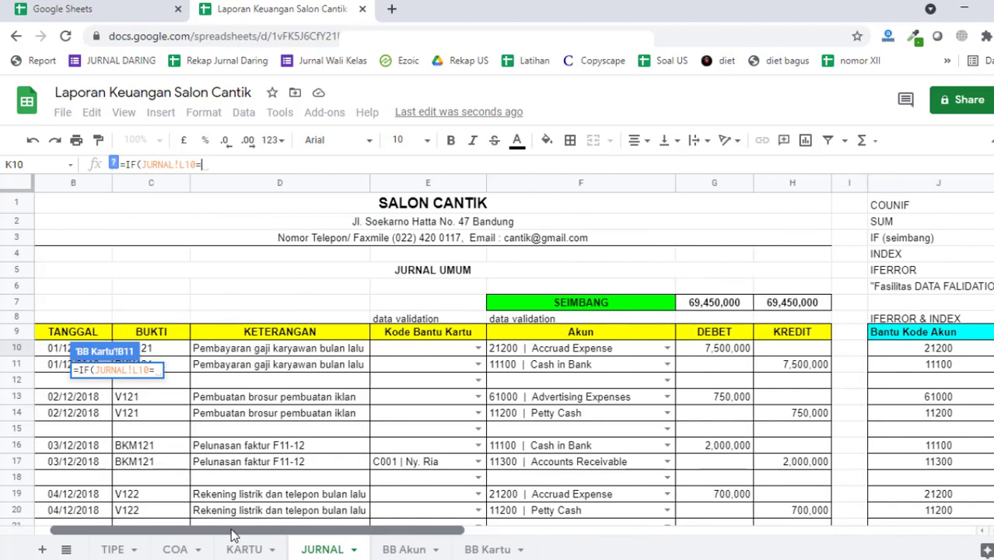
pyautogui.click(404, 343)
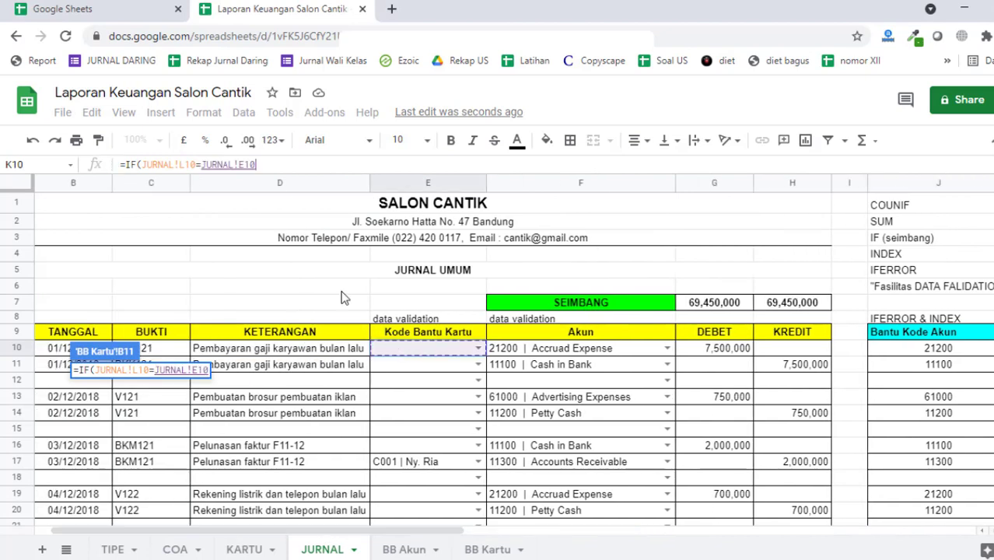
# - Replace the condition of the IF formula in TANGGAL cell B11 with JURNAL!E10=J2, using a comma as separator
pyautogui.moveTo(200, 164); pyautogui.dragTo(144, 163)
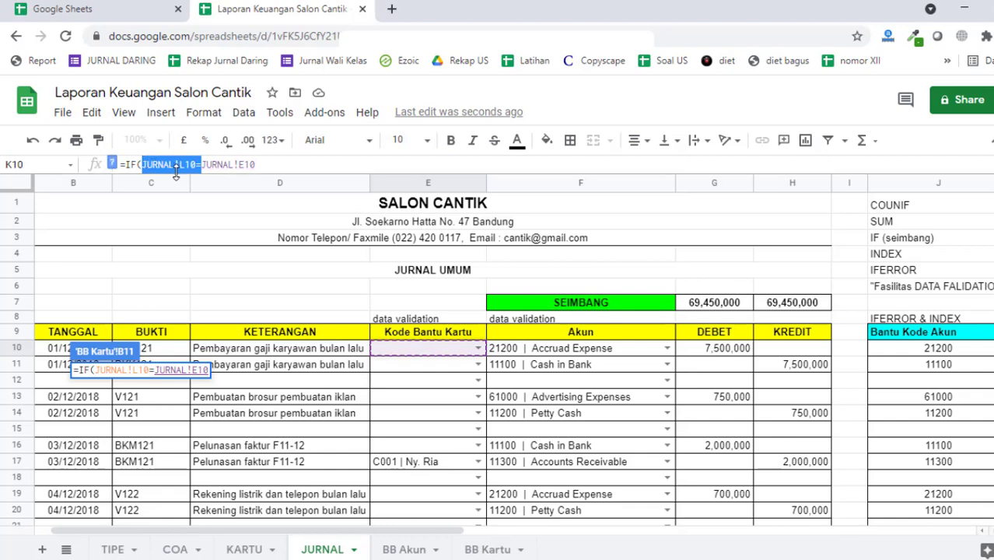
pyautogui.press('BackSpace')
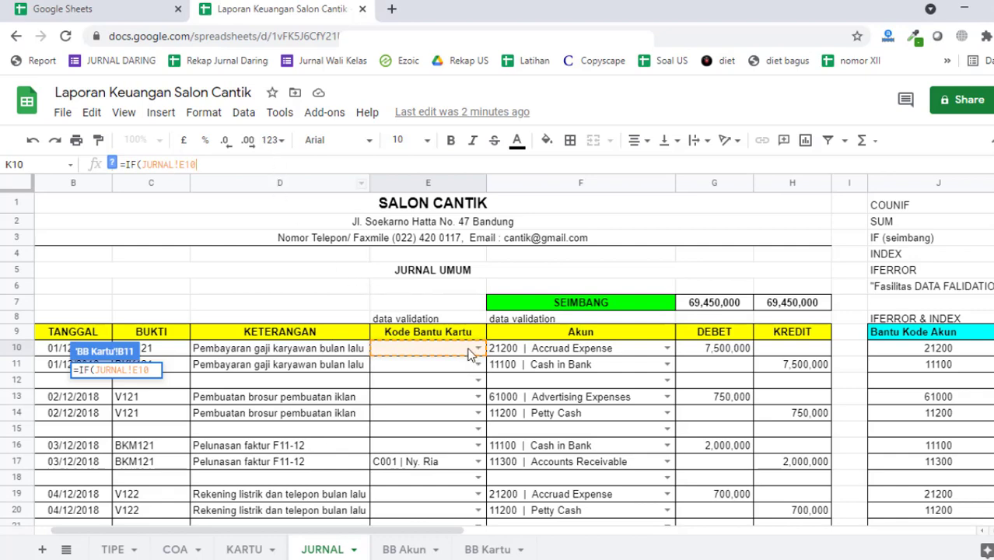
pyautogui.write('=')
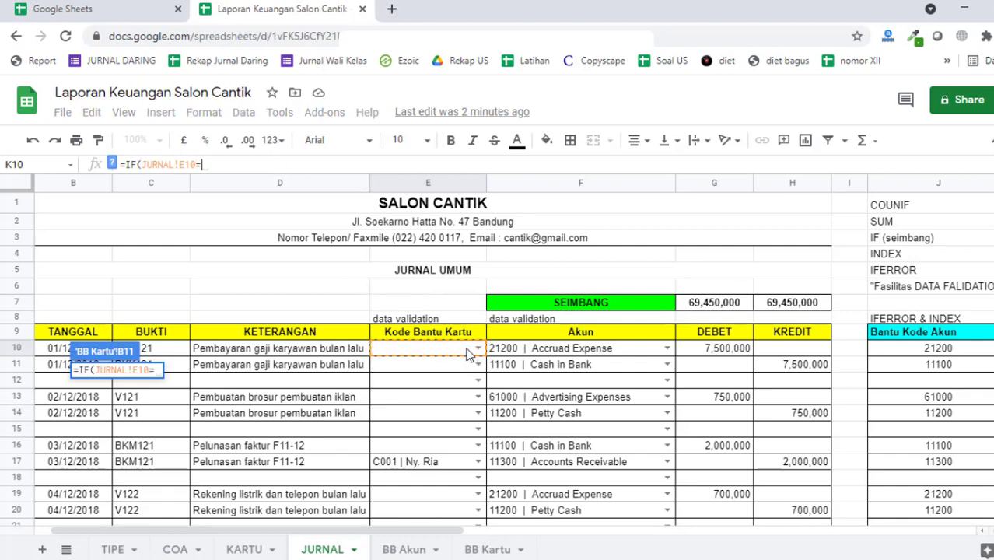
pyautogui.click(492, 549)
pyautogui.click(776, 224)
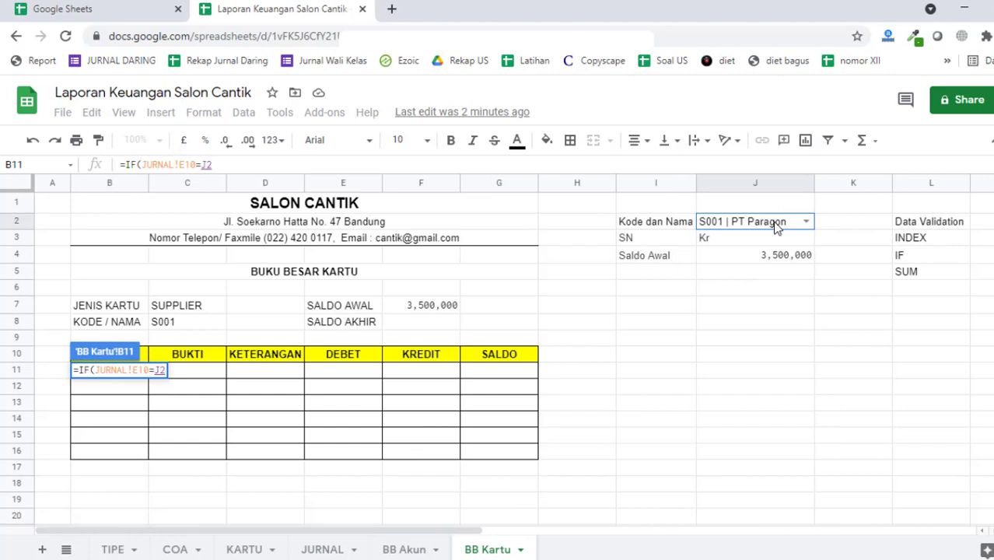
pyautogui.write(';')
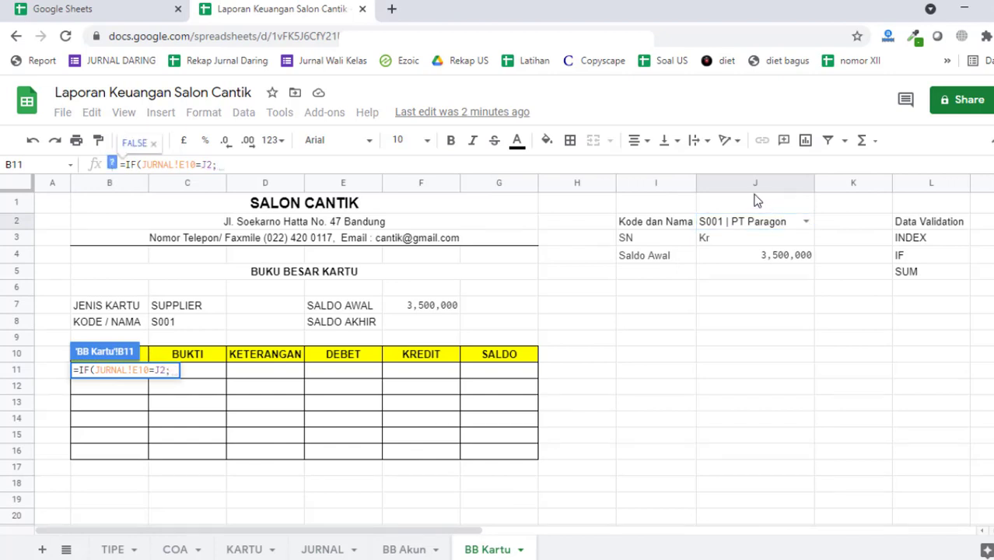
pyautogui.press('BackSpace')
pyautogui.write(',')
# - Complete the B11 formula so it returns JURNAL!B10 when the condition is met and "" otherwise
pyautogui.click(333, 549)
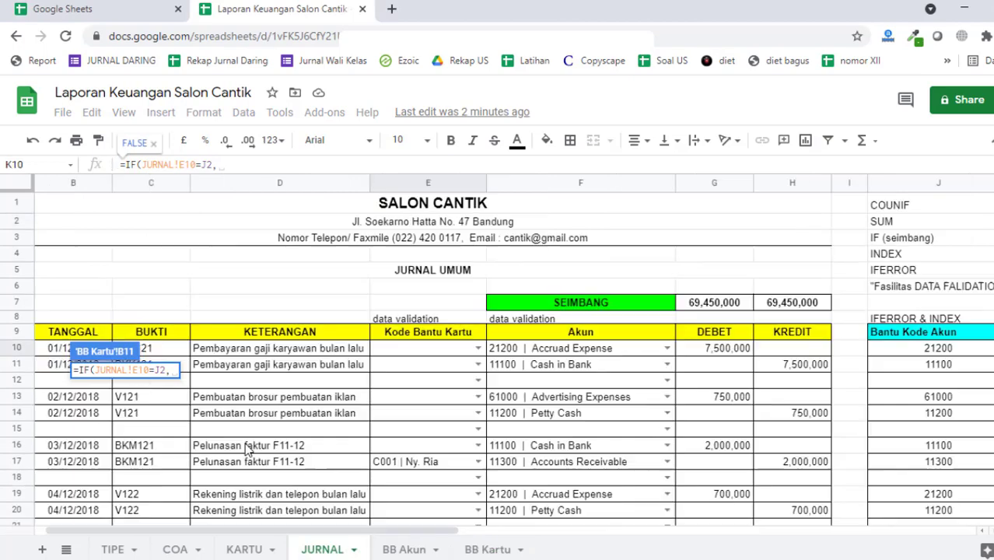
pyautogui.click(45, 351)
pyautogui.write(',')
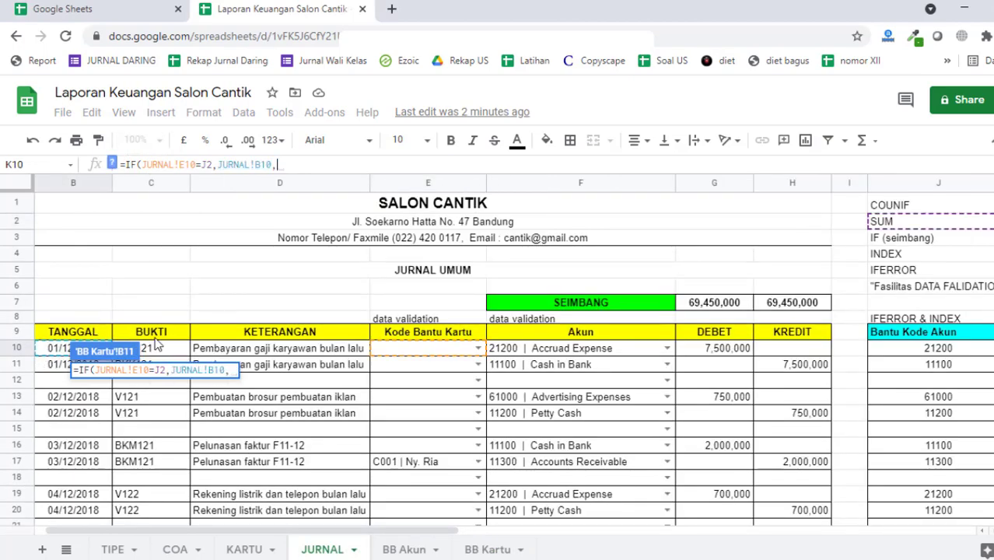
pyautogui.write('""')
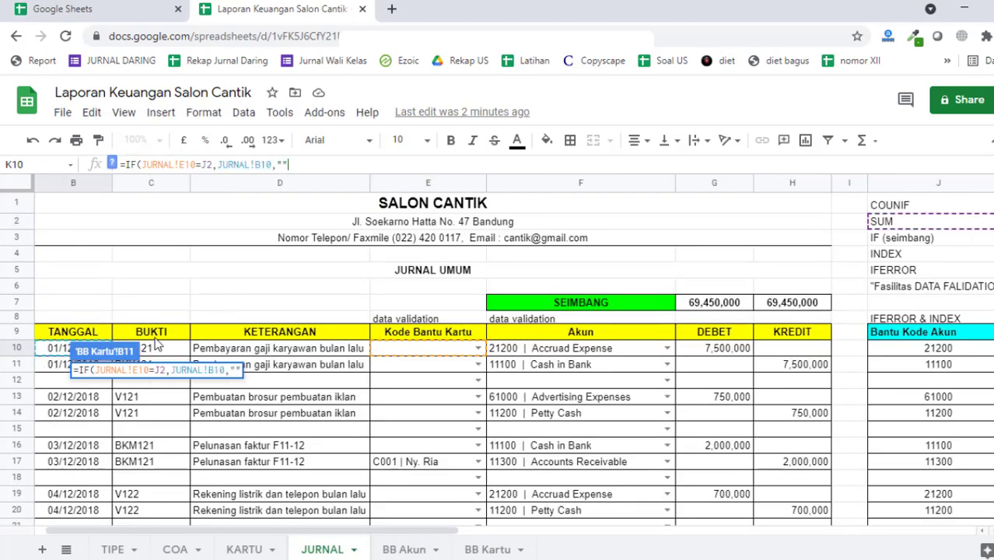
pyautogui.write(')')
pyautogui.press('Return')
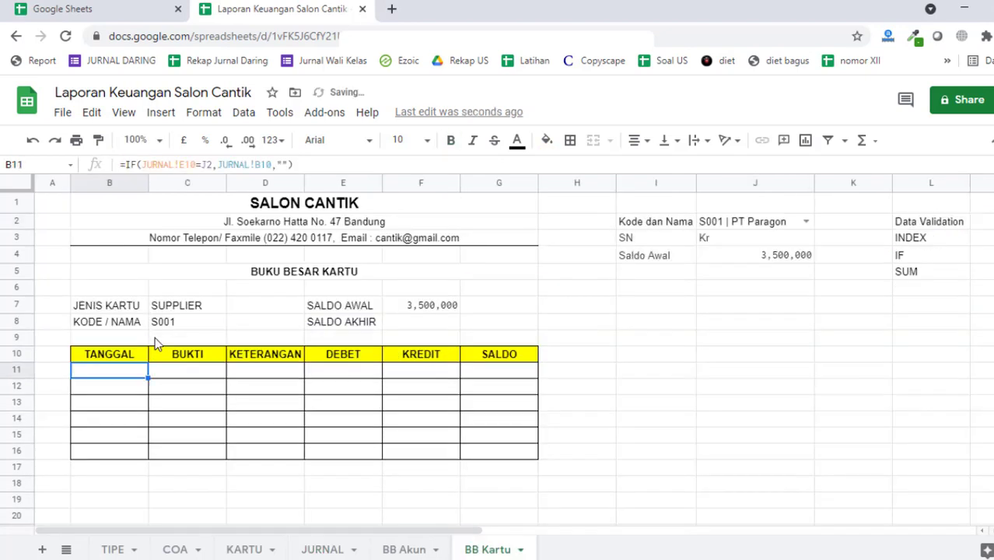
# - Copy the full text of the IF formula in TANGGAL cell B11
pyautogui.press('Right')
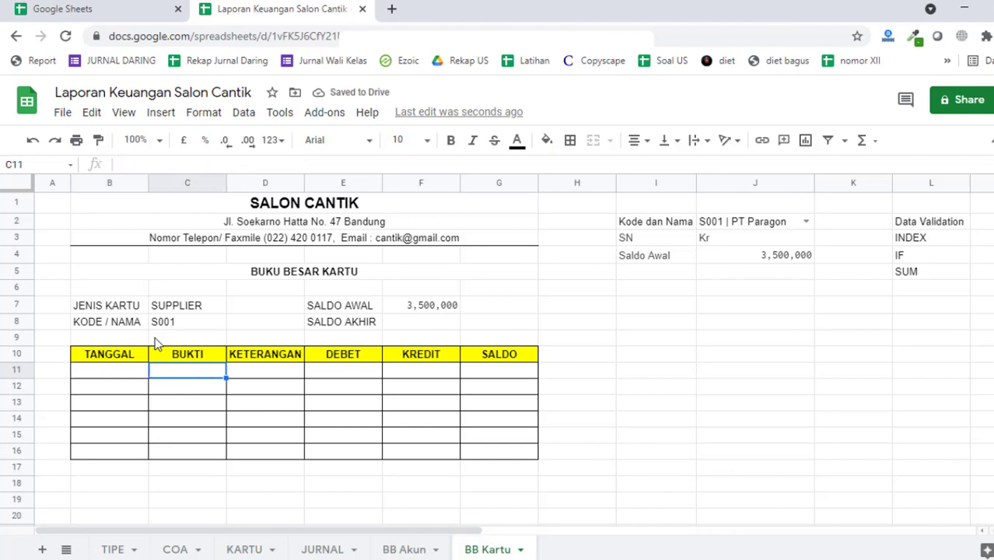
pyautogui.press('Left')
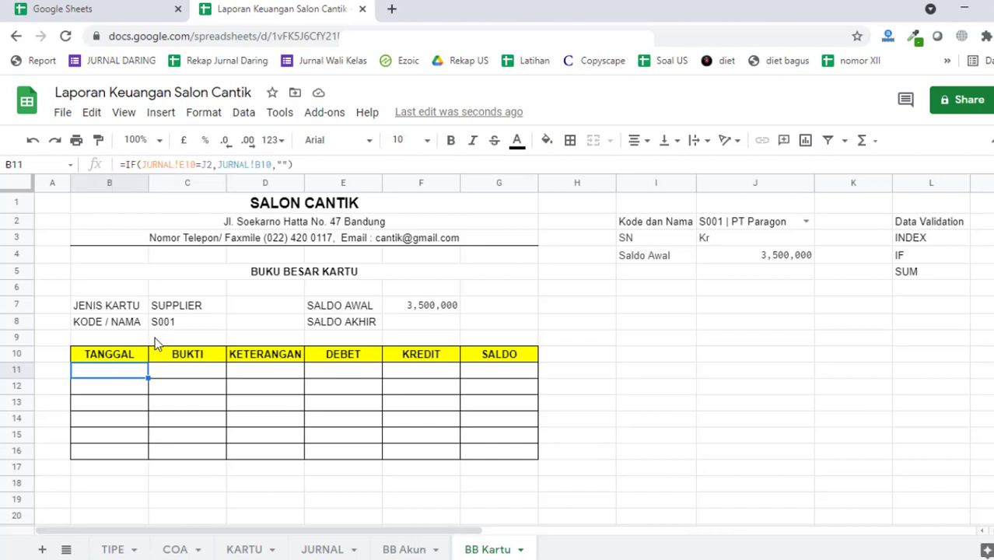
pyautogui.hotkey('ctrl', 'a')
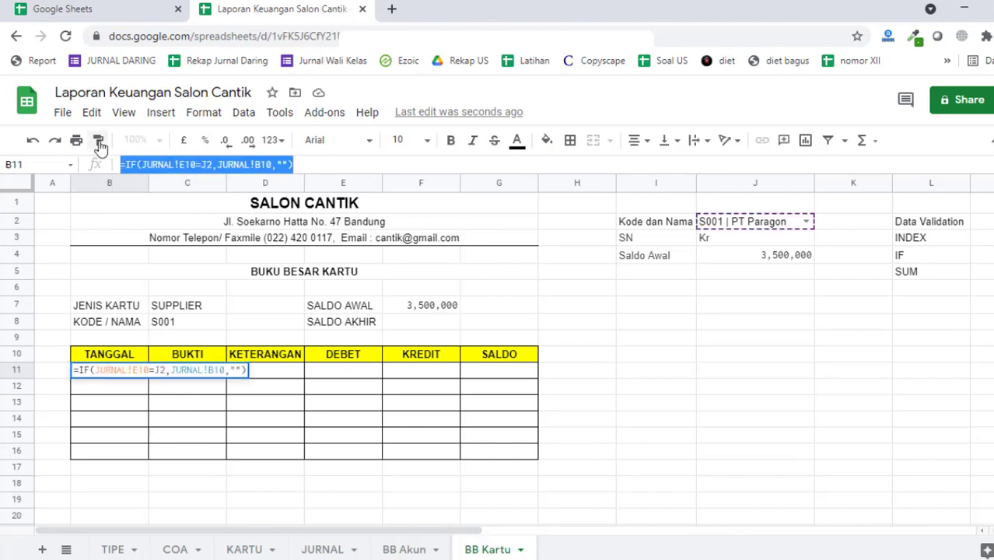
pyautogui.hotkey('ctrl', 'x')
pyautogui.press('Tab')
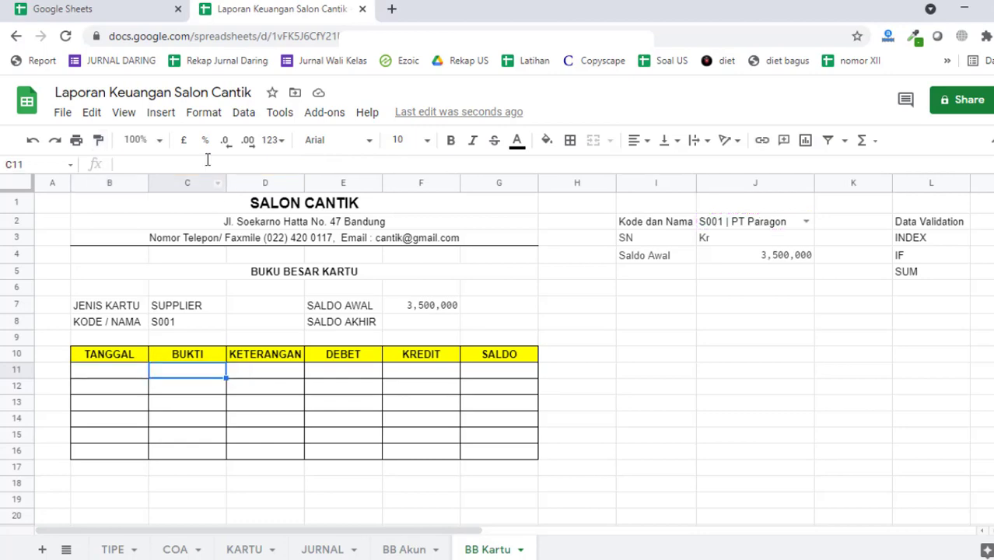
# - Fill the BUKTI cell C11 with the copied IF formula, changing the returned JURNAL column to C
pyautogui.click(315, 549)
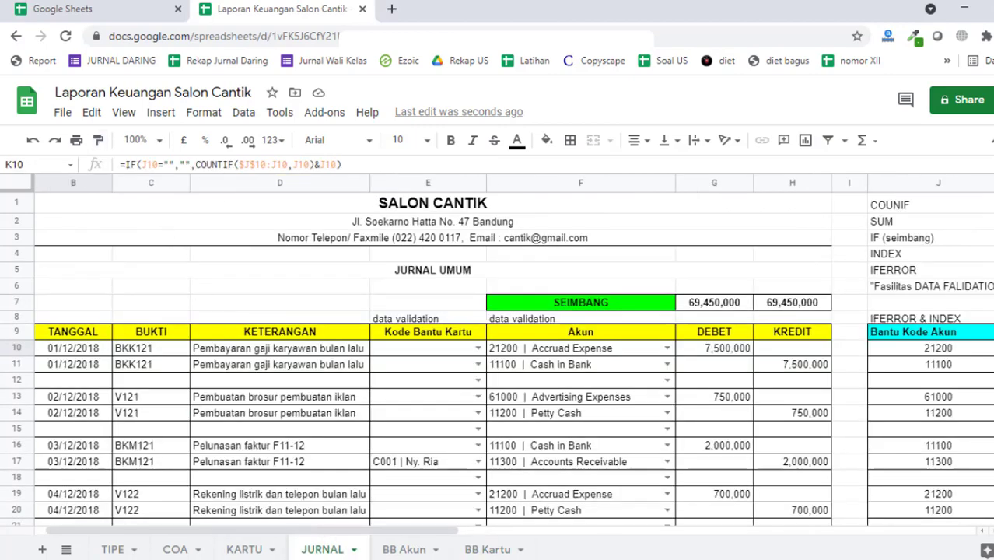
pyautogui.click(481, 553)
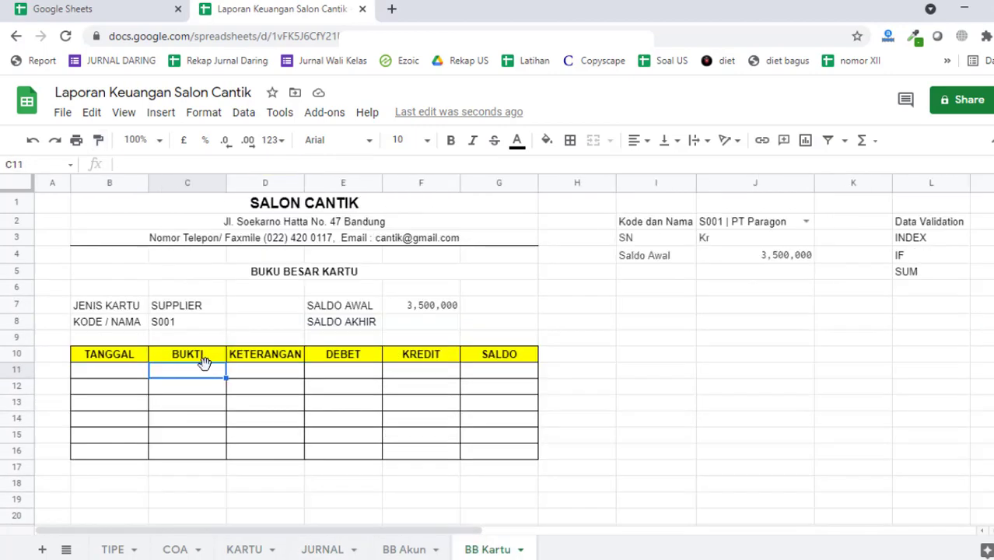
pyautogui.hotkey('ctrl', 'v')
pyautogui.moveTo(181, 165); pyautogui.dragTo(187, 164)
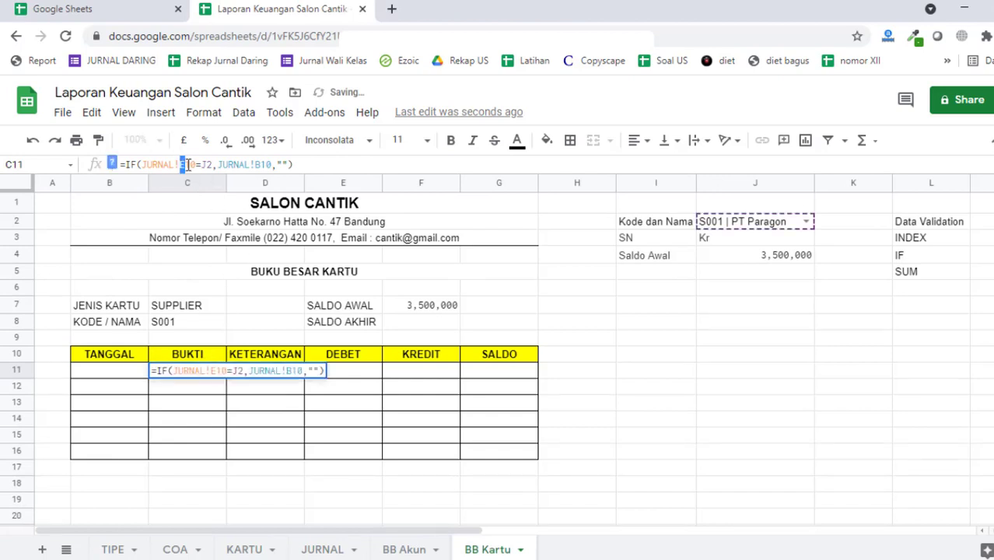
pyautogui.write('C')
pyautogui.click(32, 140)
pyautogui.press('Tab')
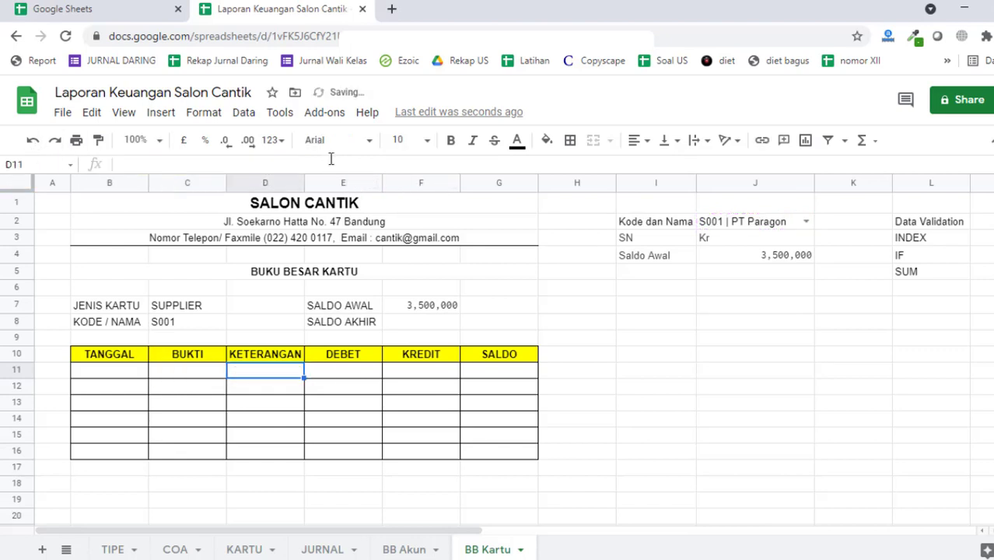
# - Fill the KETERANGAN cell D11 with the copied IF formula, adapting its returned JURNAL column
pyautogui.click(270, 166)
pyautogui.hotkey('ctrl', 'v')
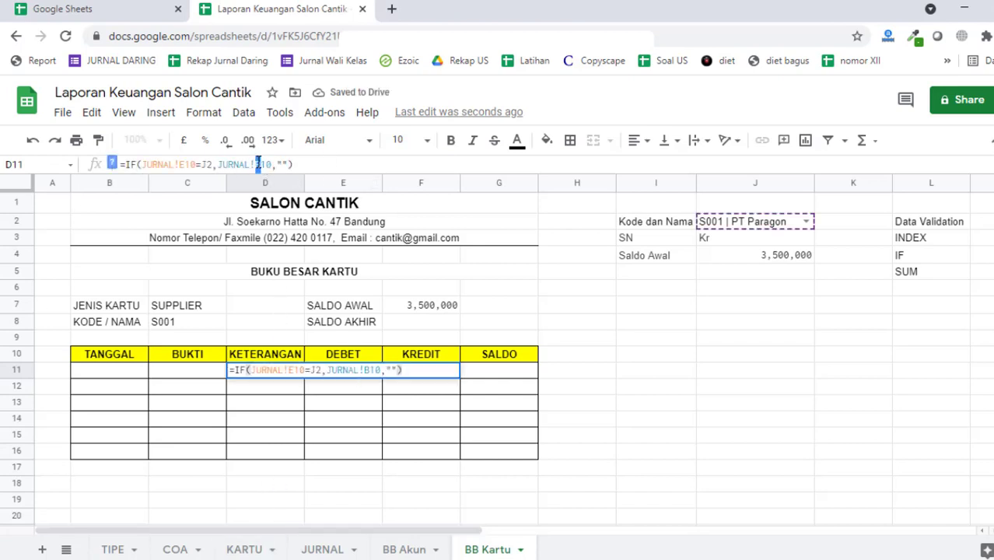
pyautogui.press('Tab')
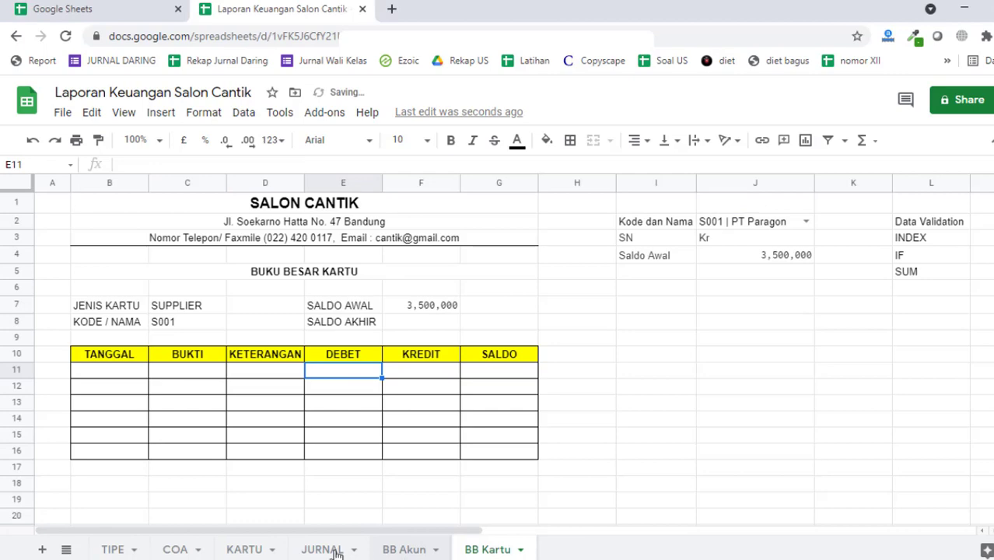
# - Check the DEBET column in JURNAL and fill E11 of BB Kartu with the copied IF formula, returning JURNAL!G10
pyautogui.click(322, 549)
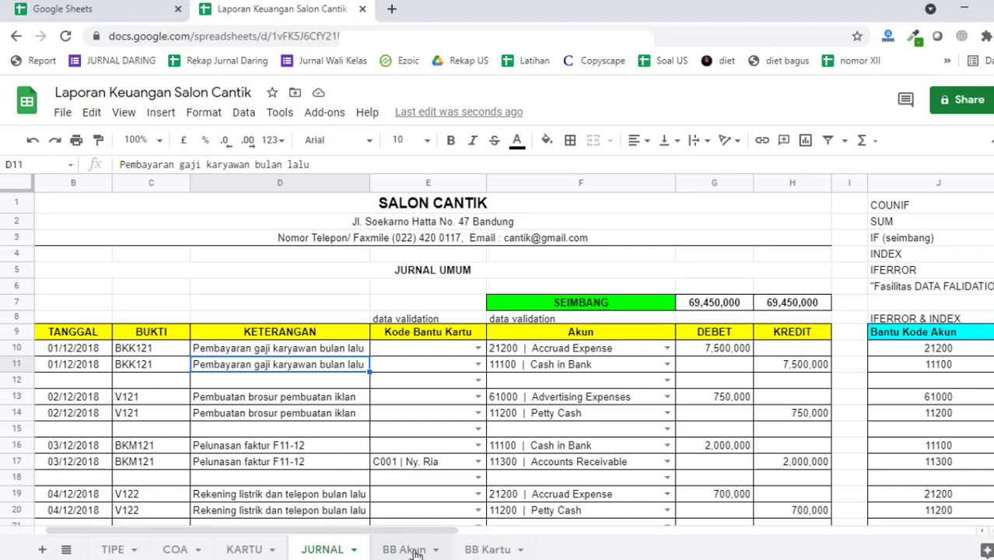
pyautogui.click(478, 548)
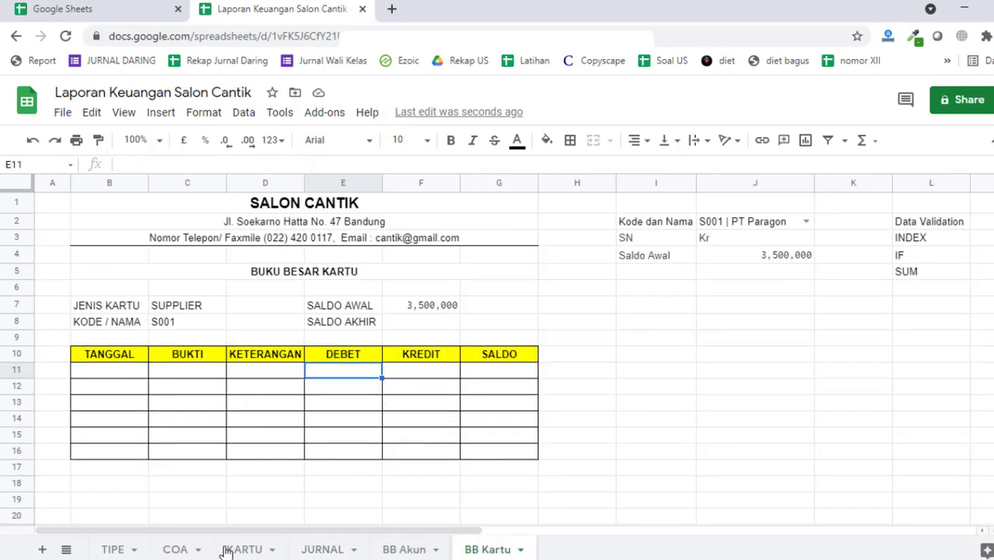
pyautogui.click(339, 553)
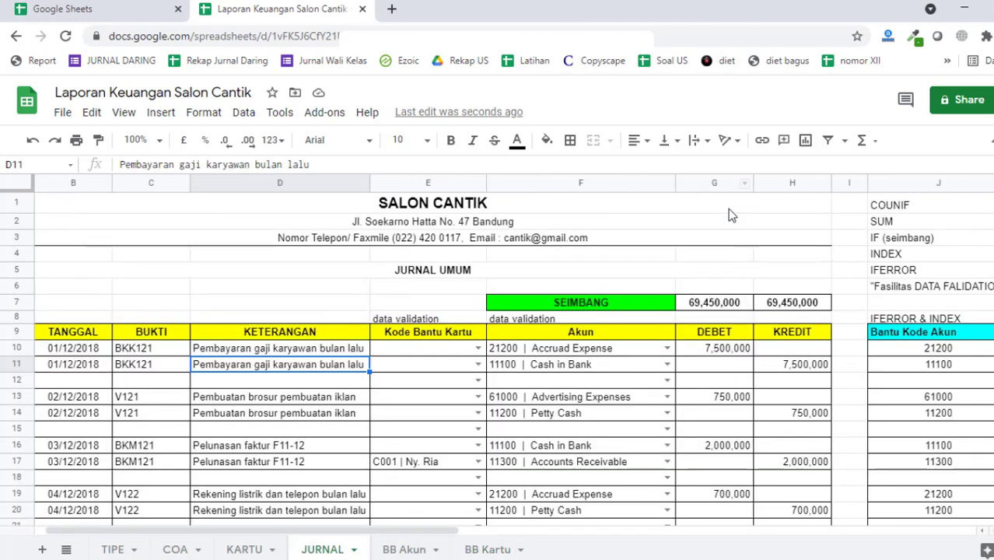
pyautogui.click(491, 554)
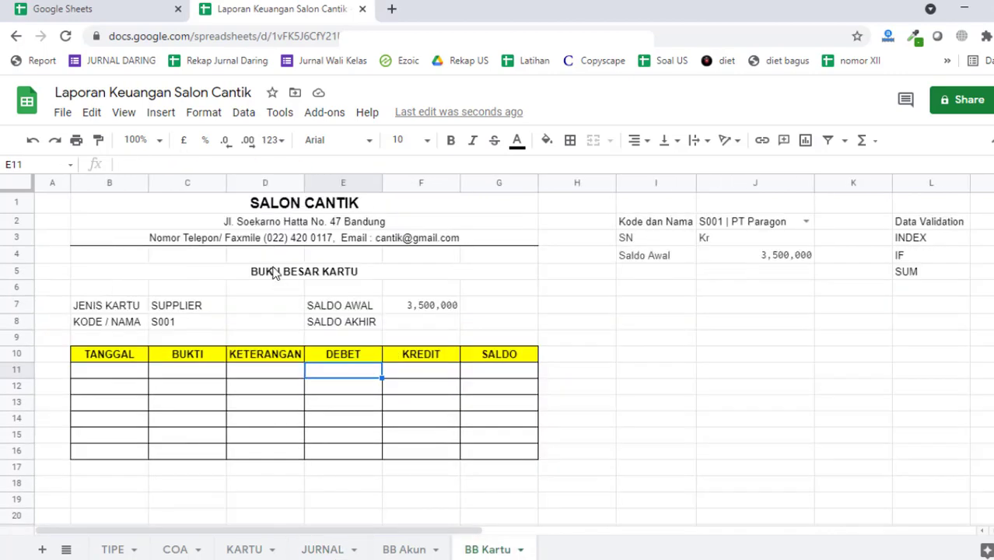
pyautogui.click(274, 161)
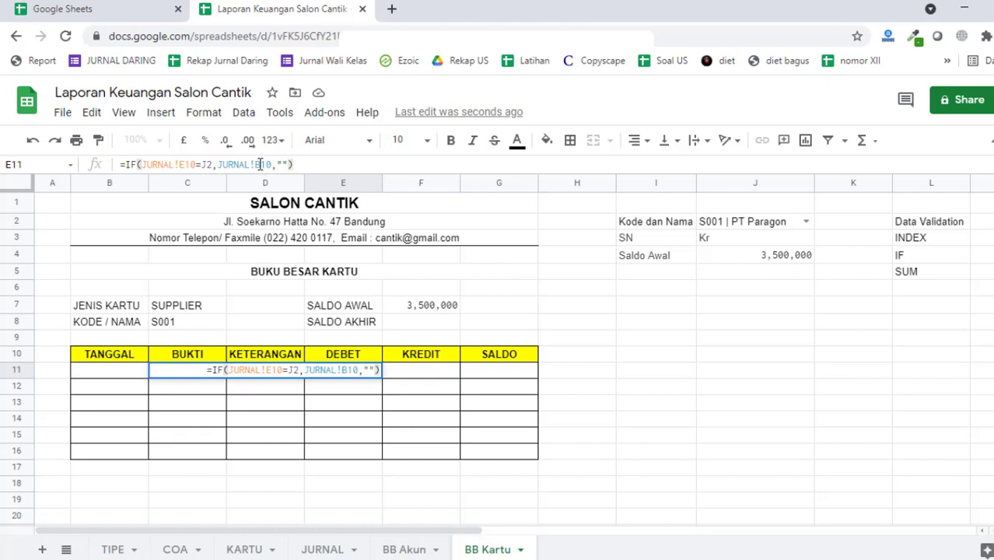
pyautogui.write('G')
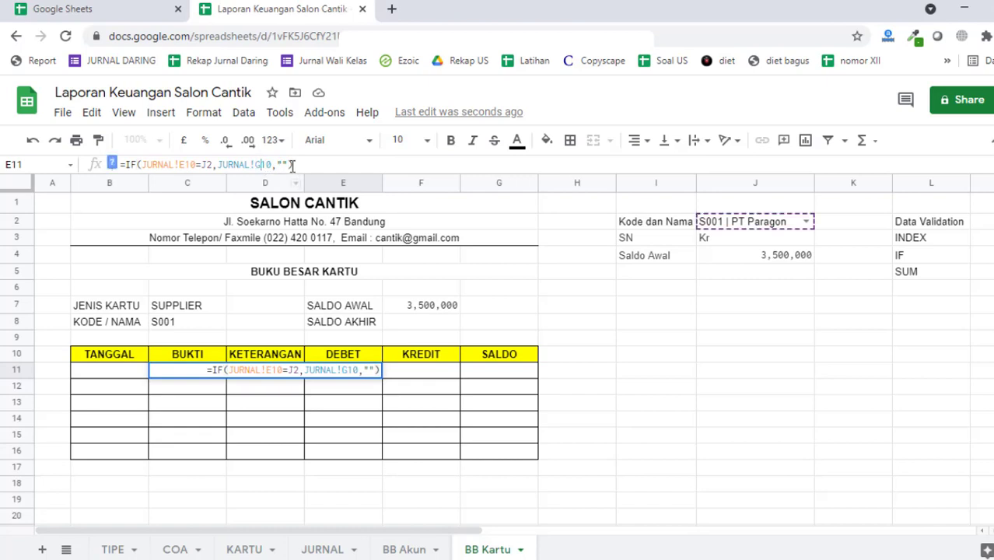
pyautogui.press('Tab')
# - Fill the KREDIT cell F11 with the copied IF formula, changing its returned JURNAL column to H
pyautogui.click(280, 165)
pyautogui.hotkey('ctrl', 'v')
pyautogui.moveTo(256, 165); pyautogui.dragTo(265, 165)
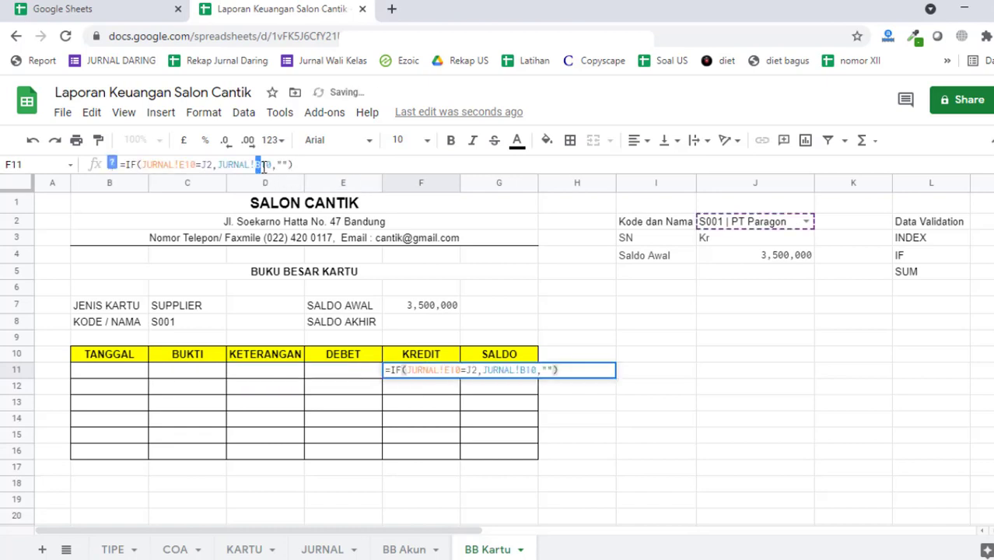
pyautogui.write('H')
pyautogui.press('Tab')
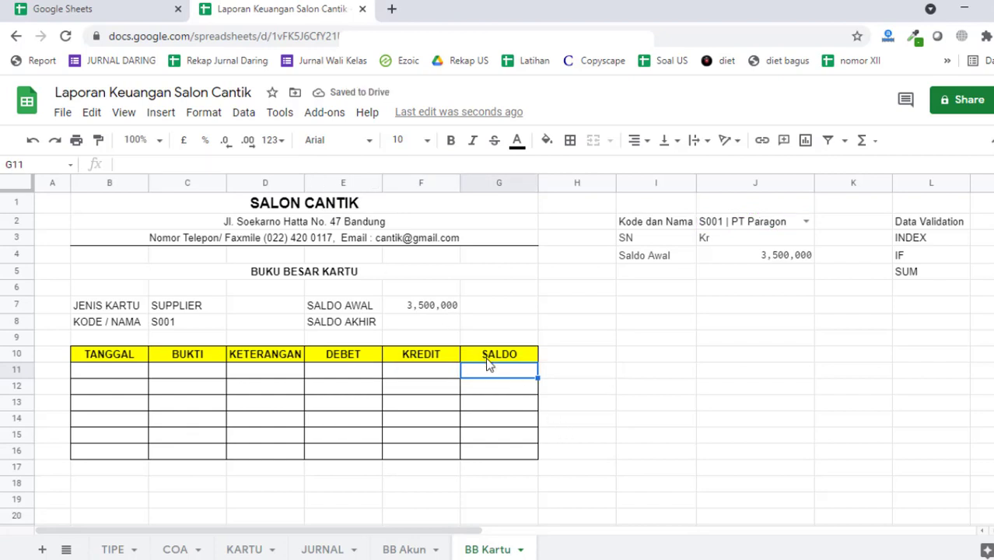
# - Begin an IF formula in the SALDO cell G11 with the condition J3="Db"
pyautogui.write('=')
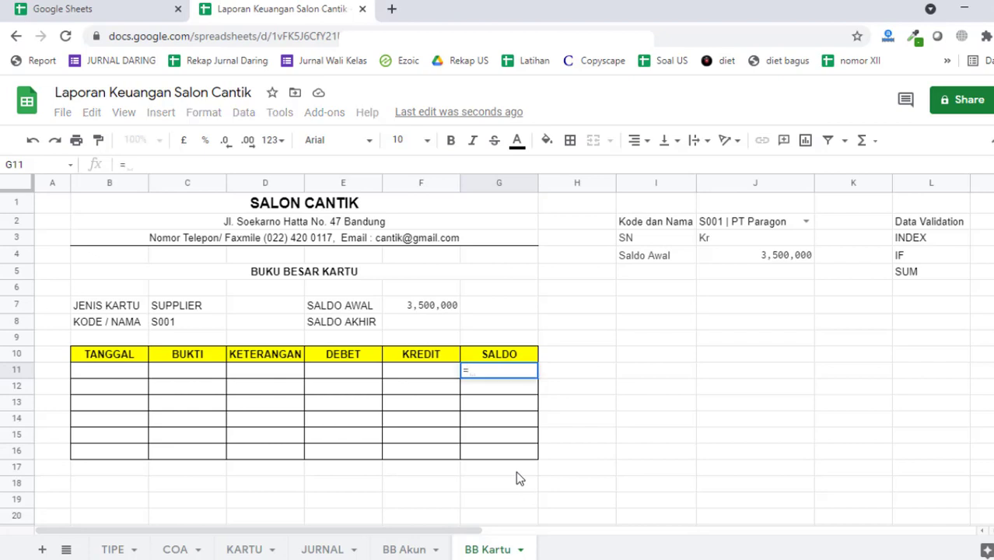
pyautogui.write('IF(')
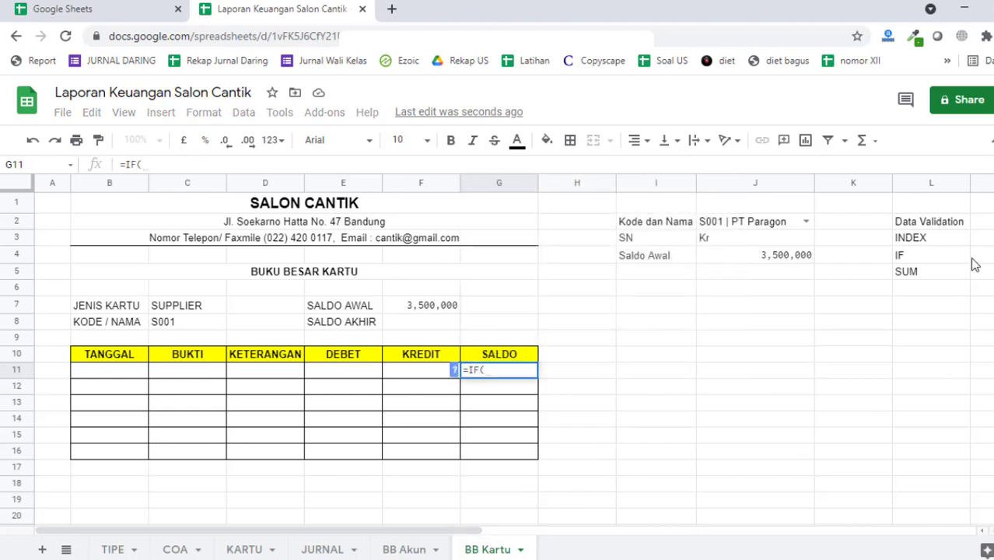
pyautogui.click(717, 237)
pyautogui.write('=')
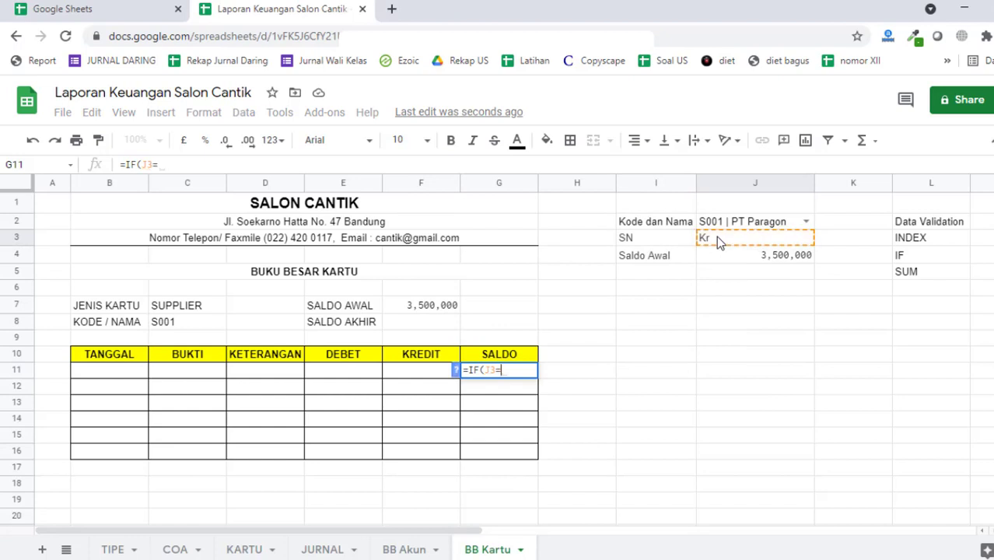
pyautogui.write('"Db",')
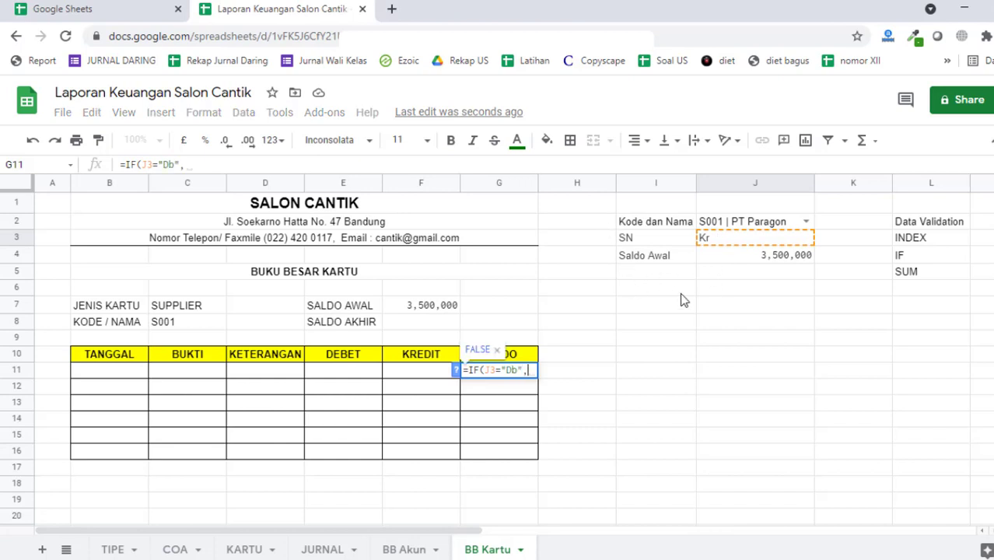
# - Enter F7+E11-F11 as the value the G11 formula returns when its condition is true
pyautogui.click(440, 310)
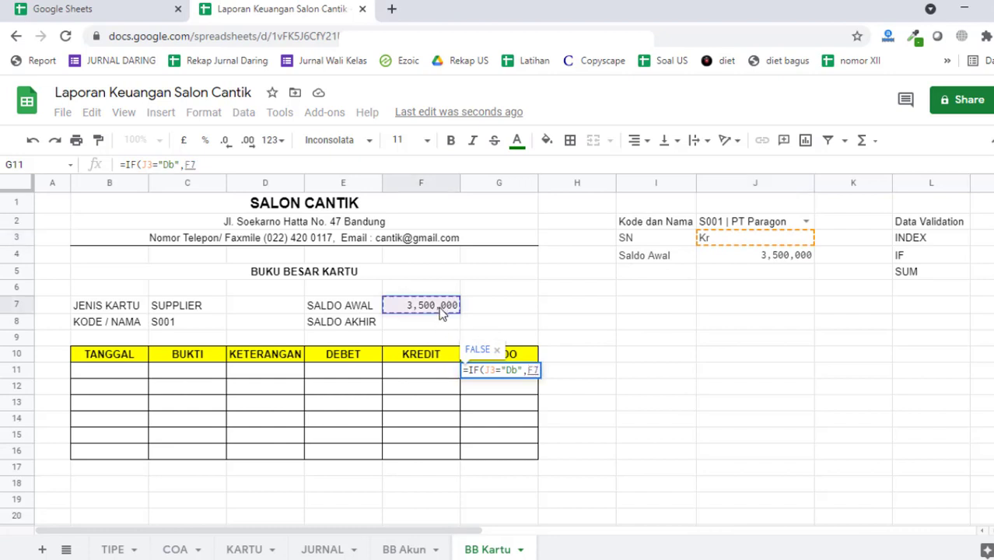
pyautogui.write('+')
pyautogui.click(331, 380)
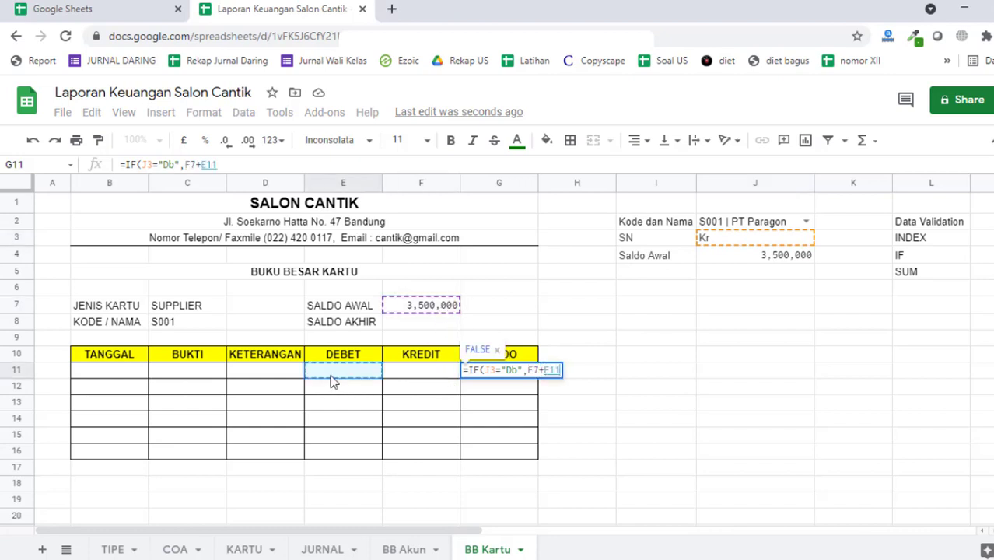
pyautogui.write('-')
pyautogui.click(445, 371)
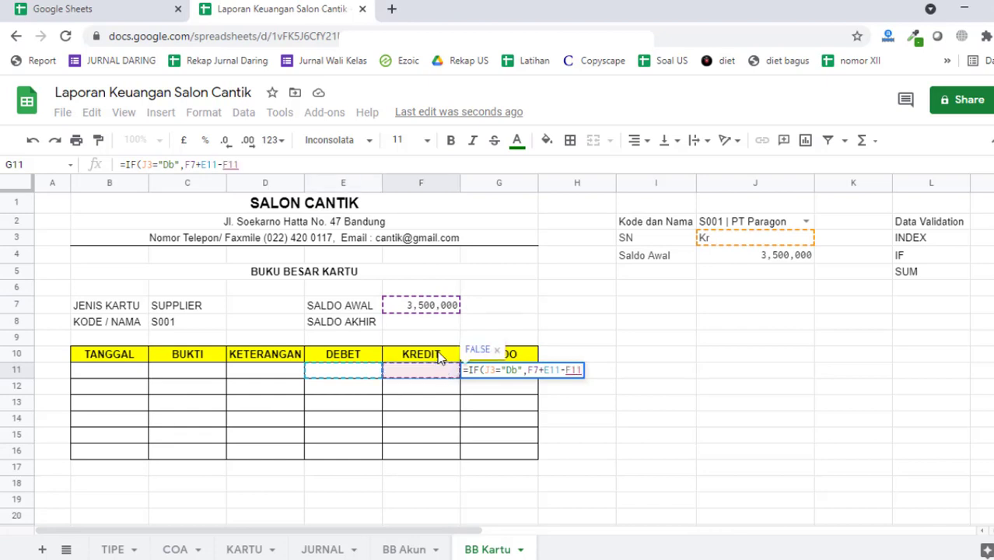
pyautogui.write(',')
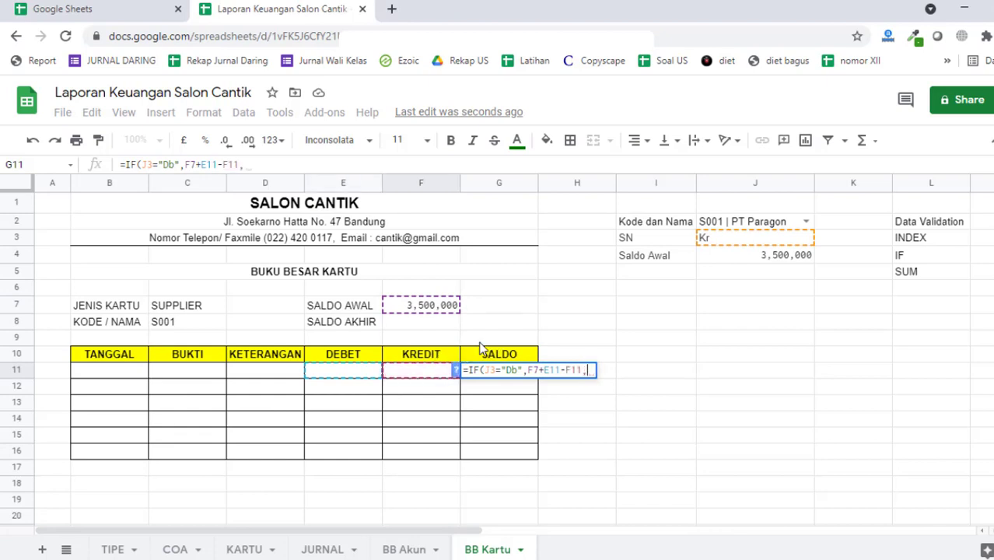
# - Complete the G11 SALDO formula with F7+F11-E11 as its false value, then check it against the SALDO AWAL cell
pyautogui.click(399, 305)
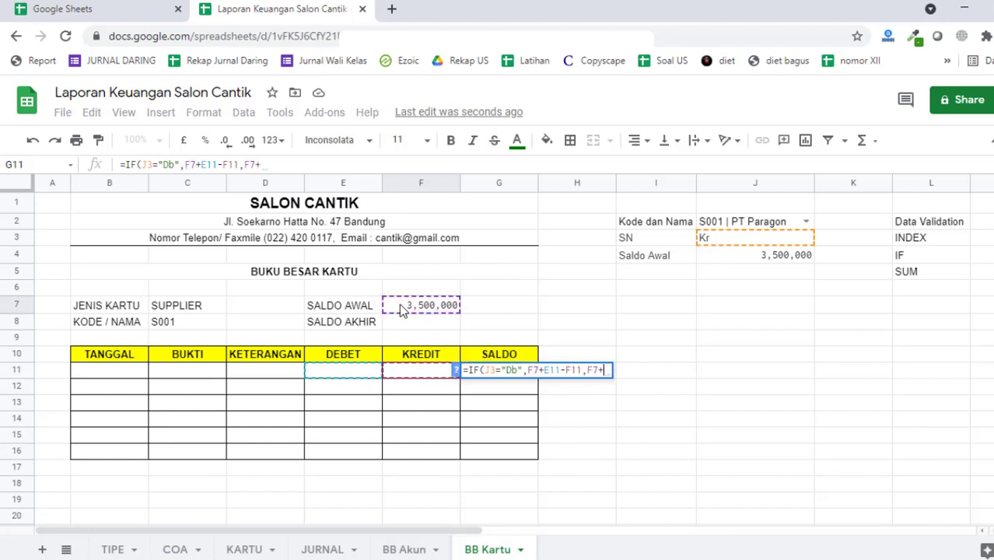
pyautogui.write('+')
pyautogui.click(402, 374)
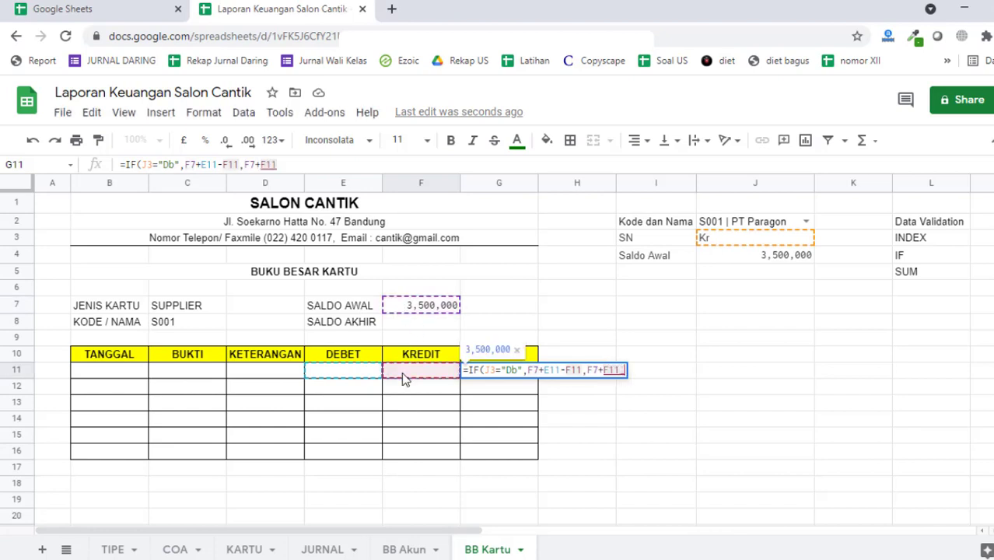
pyautogui.write('_')
pyautogui.press('BackSpace')
pyautogui.write('-')
pyautogui.click(348, 378)
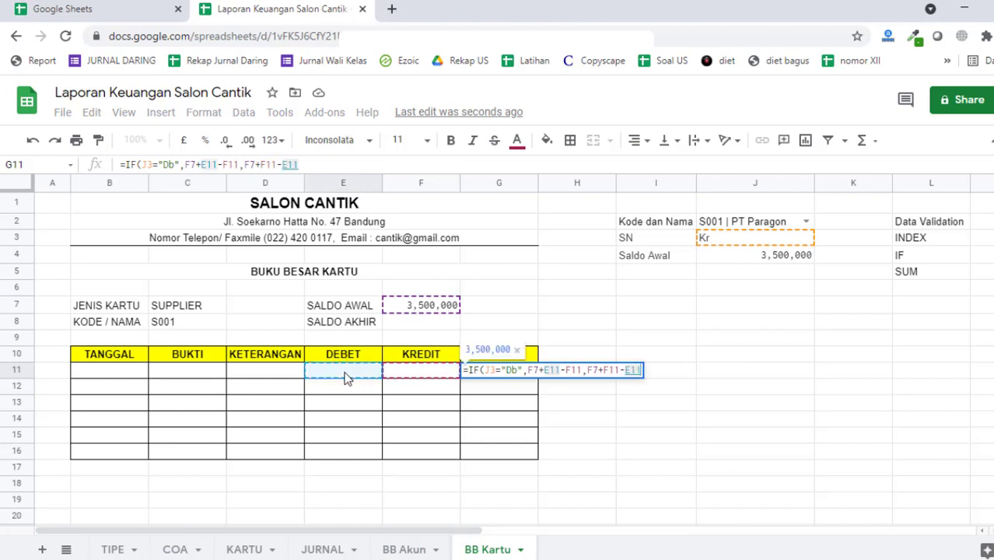
pyautogui.press('Return')
pyautogui.click(504, 372)
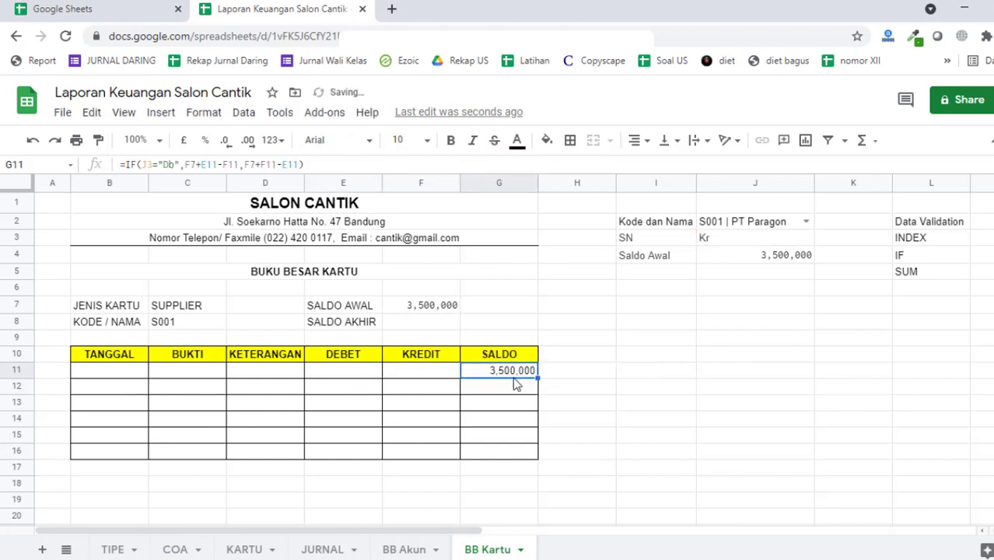
pyautogui.click(437, 311)
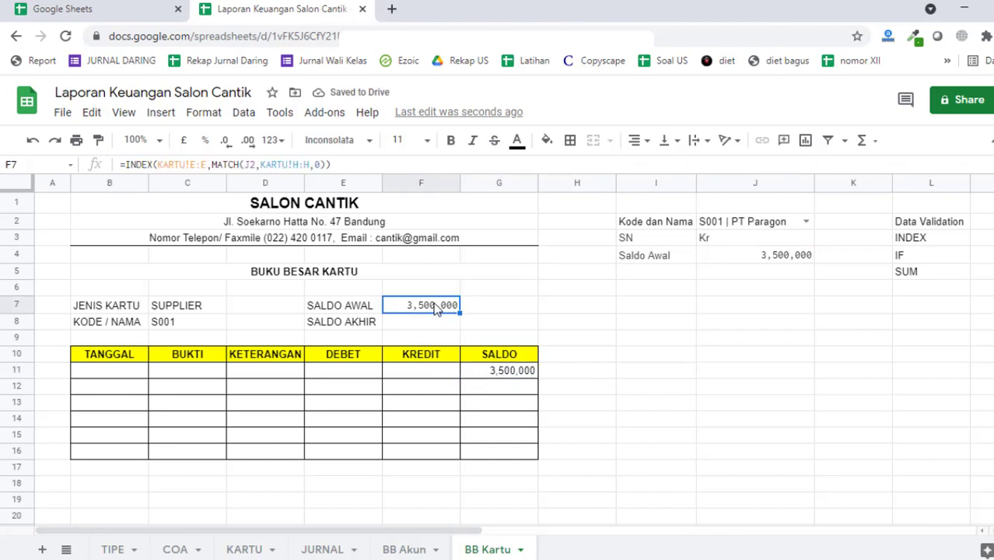
pyautogui.click(526, 375)
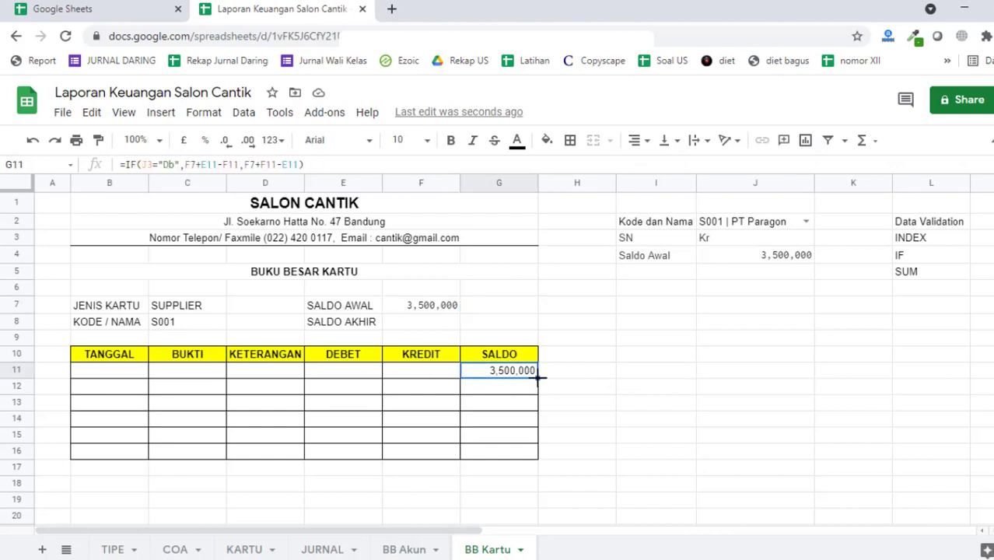
# - Switch the Kode dan Nama selection in J2 to the customer card with code C001
pyautogui.click(801, 223)
pyautogui.click(804, 224)
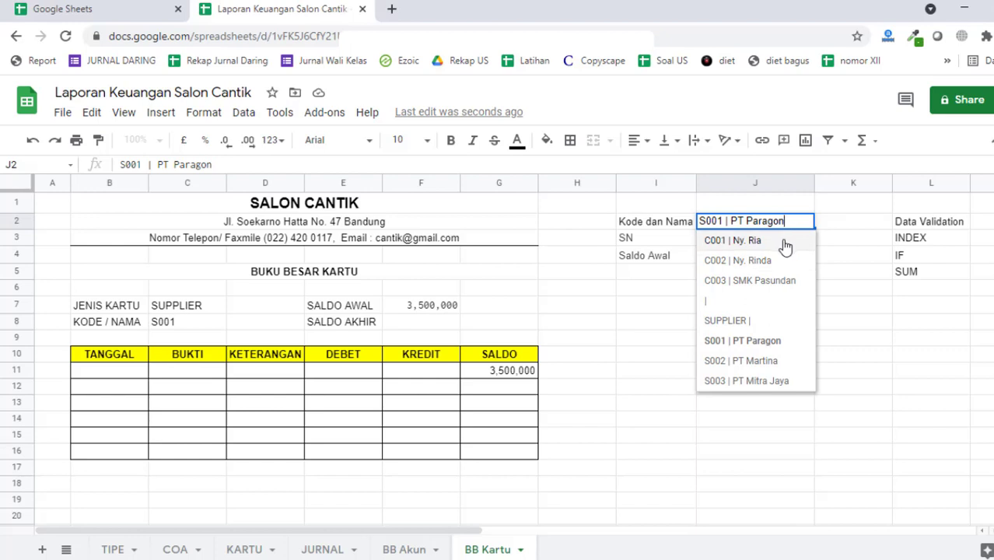
pyautogui.click(781, 243)
pyautogui.click(732, 341)
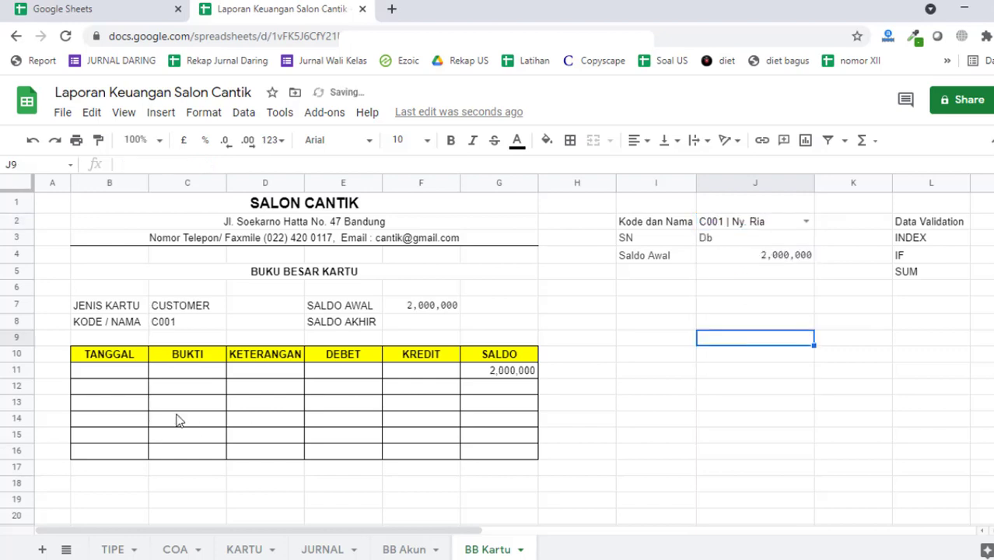
# - Make the J2 reference absolute as $J$2 in the TANGGAL formula in B11
pyautogui.click(131, 372)
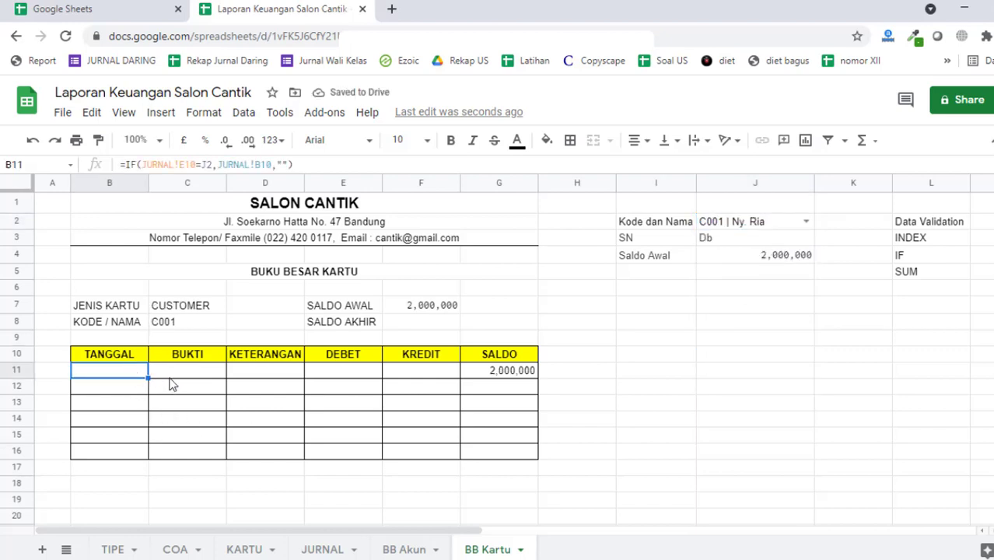
pyautogui.click(171, 371)
pyautogui.click(119, 377)
pyautogui.click(203, 164)
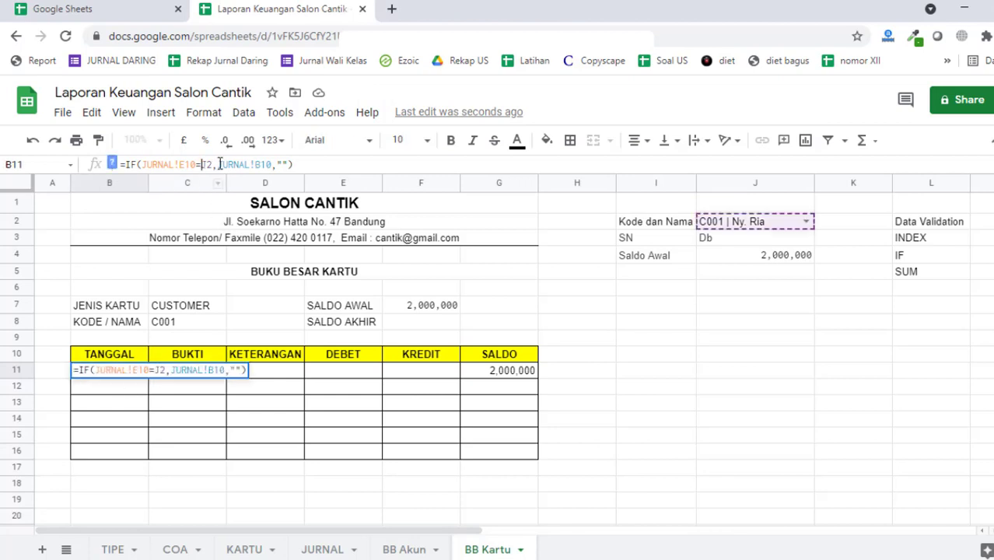
pyautogui.write('$')
pyautogui.click(213, 165)
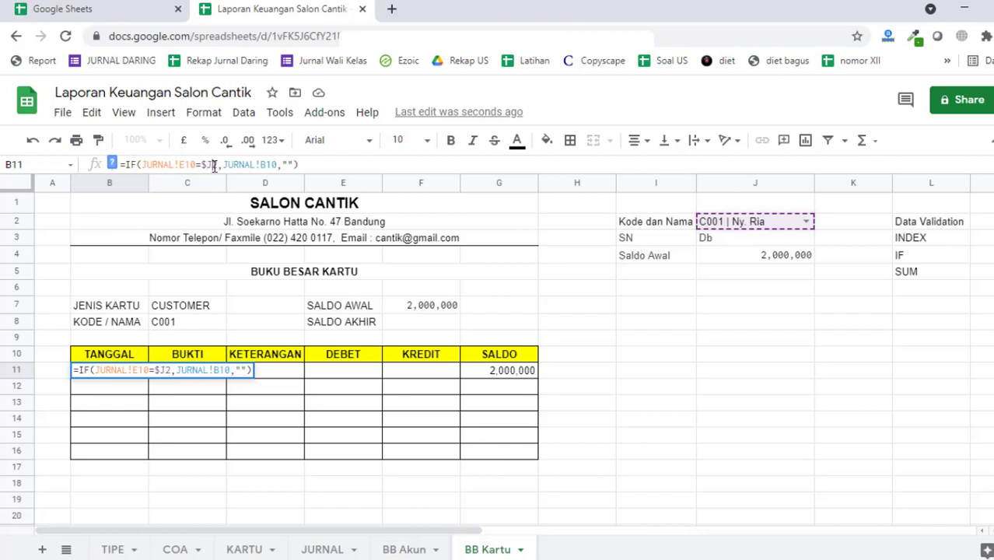
pyautogui.write('$')
pyautogui.press('Tab')
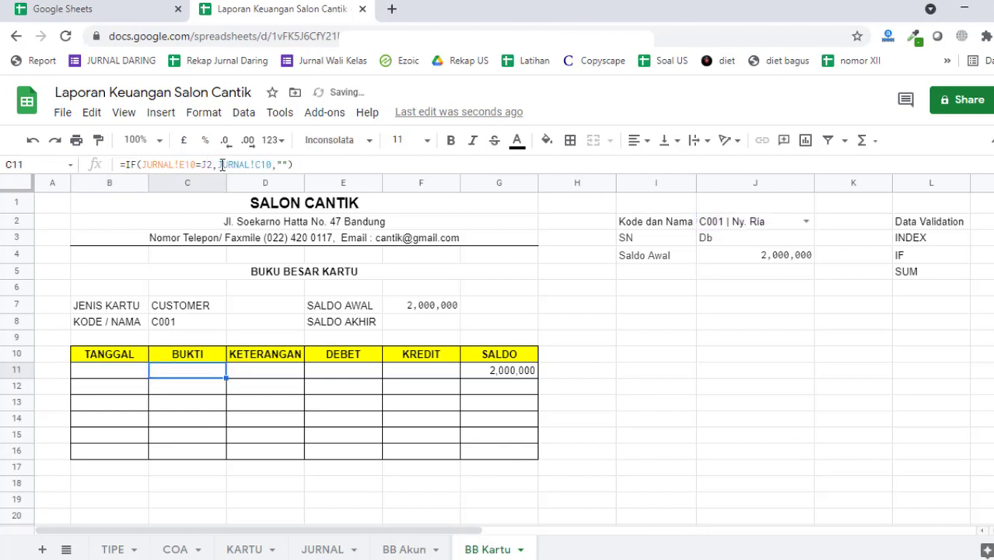
# - Make the J2 reference absolute as $J$2 in the BUKTI and KETERANGAN formulas in C11 and D11
pyautogui.click(204, 164)
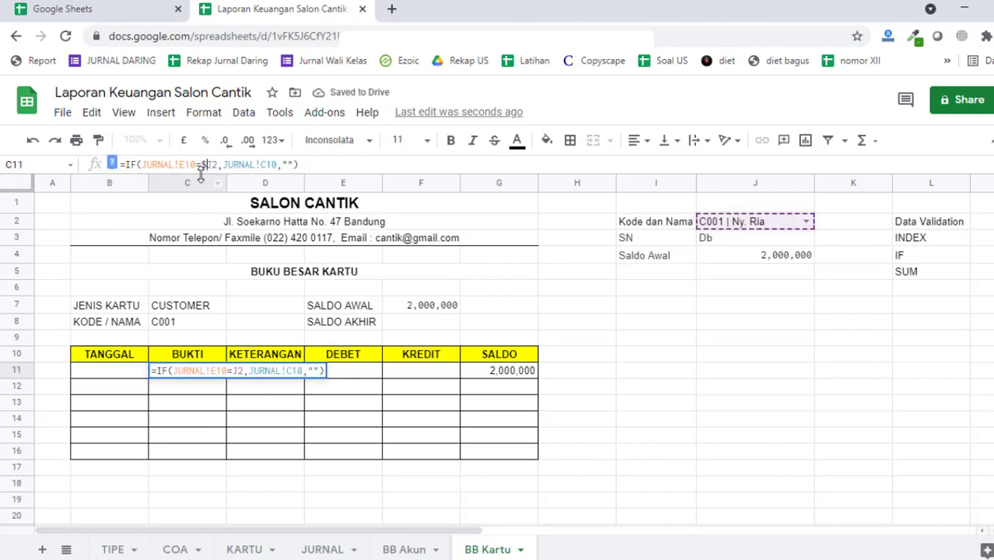
pyautogui.write('$')
pyautogui.click(212, 164)
pyautogui.write('$')
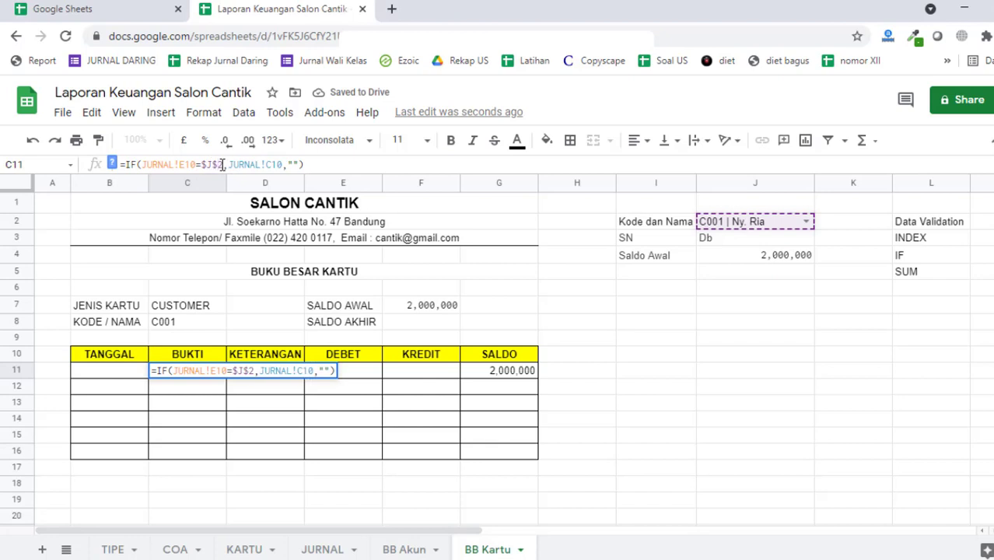
pyautogui.press('Tab')
pyautogui.click(201, 164)
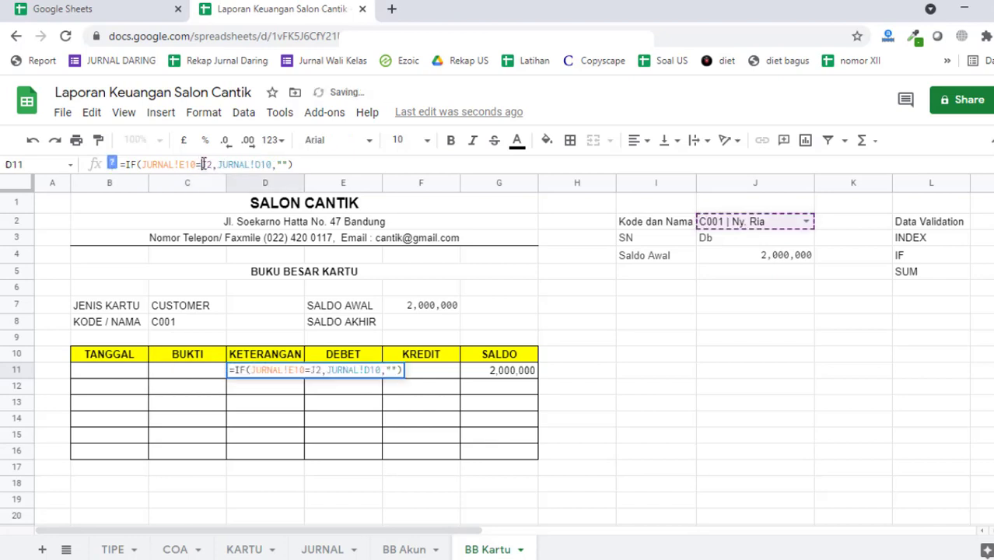
pyautogui.write('$')
pyautogui.press('Tab')
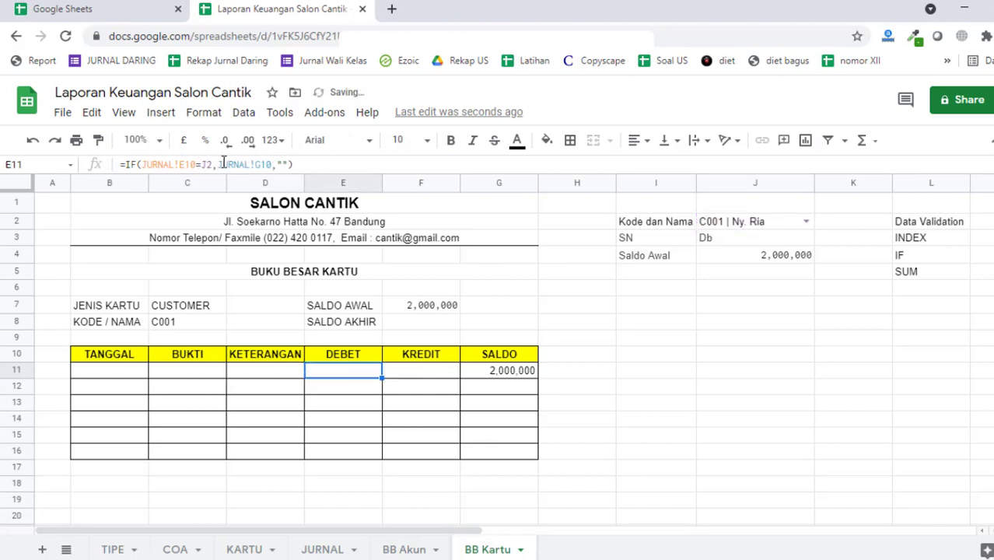
# - Make the J2 reference absolute as $J$2 in the DEBET and KREDIT formulas in E11 and F11
pyautogui.click(207, 164)
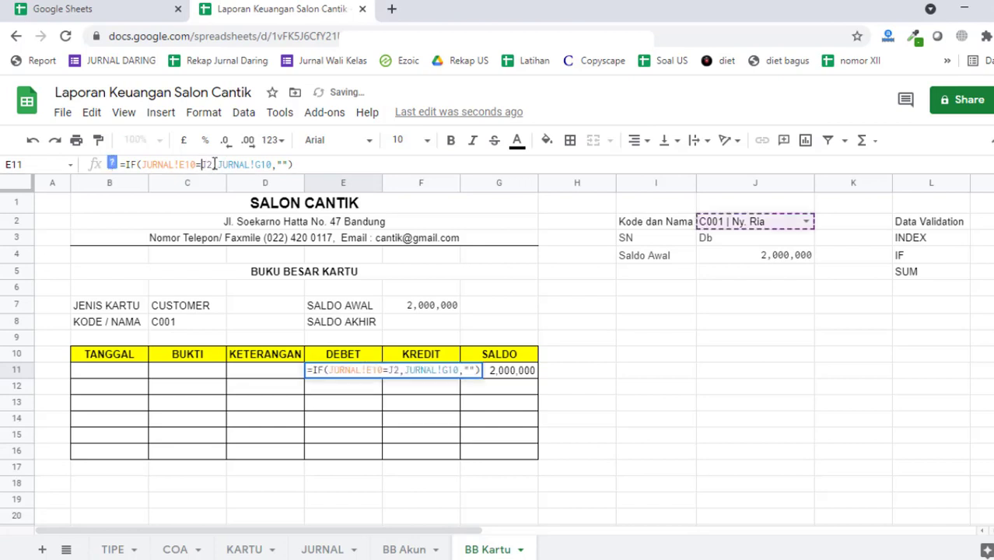
pyautogui.write('$')
pyautogui.click(214, 164)
pyautogui.write('$')
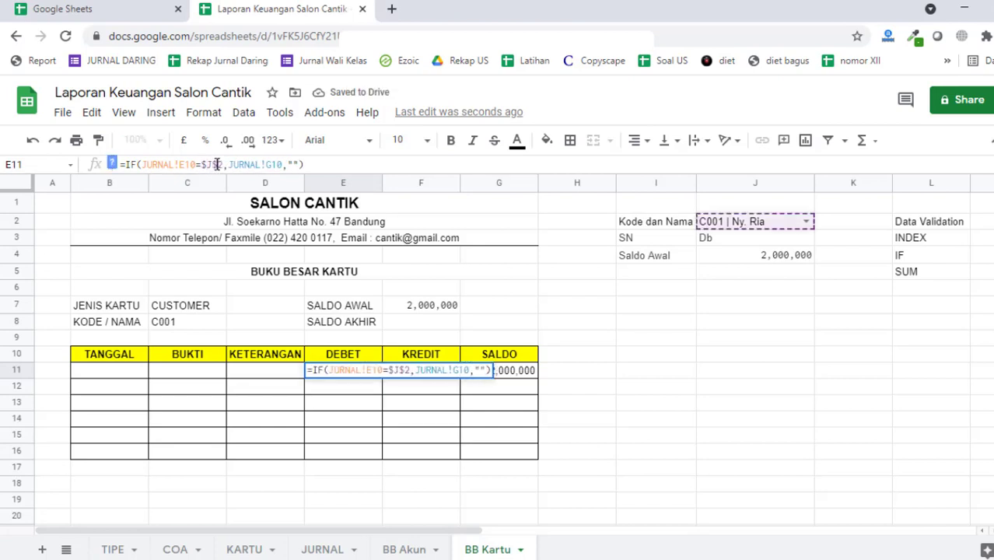
pyautogui.press('Tab')
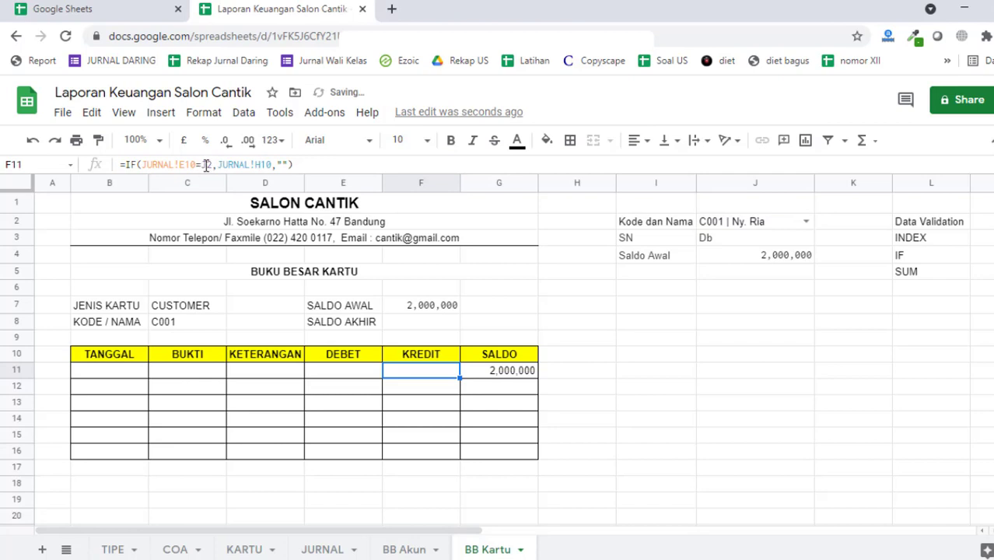
pyautogui.click(211, 164)
pyautogui.write('$J$')
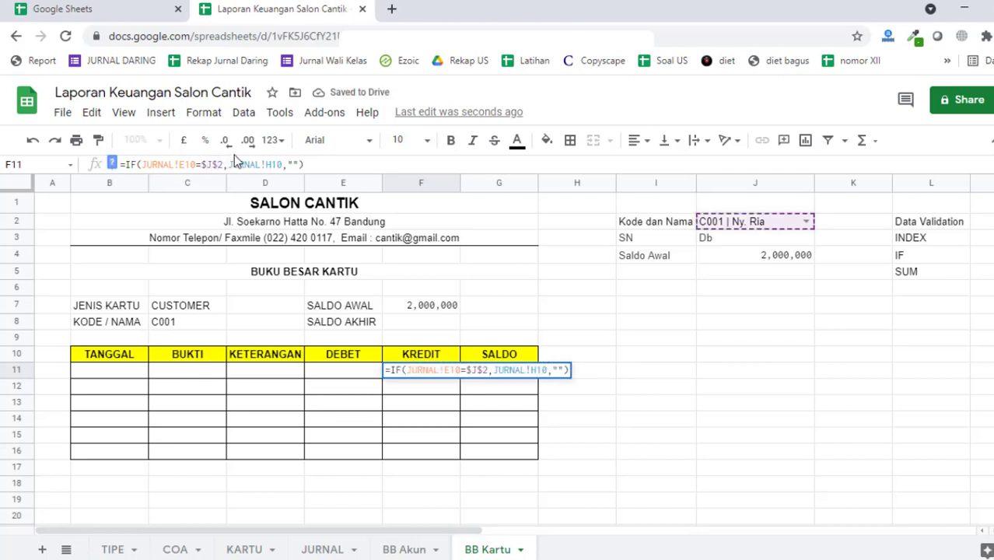
pyautogui.press('Return')
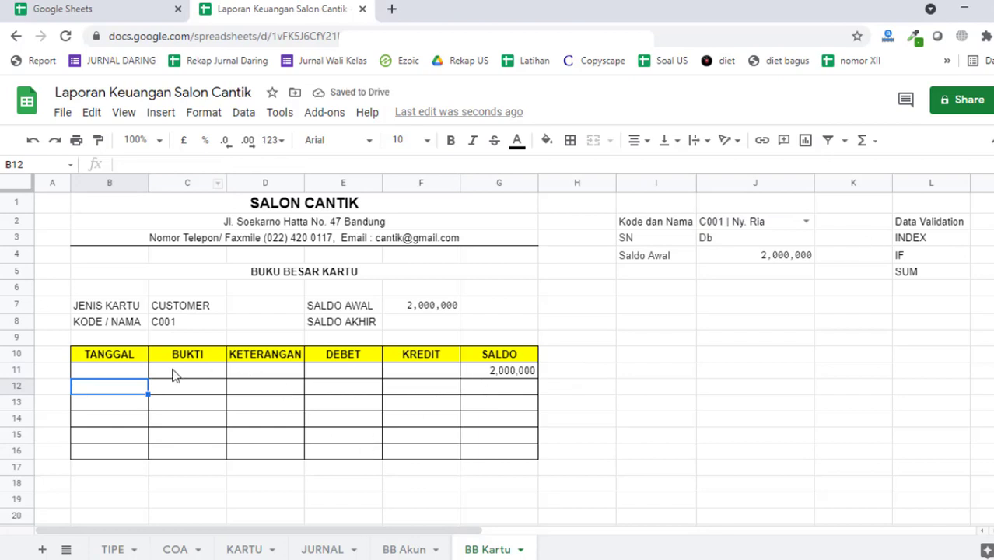
# - Fill the formulas of B11:F11 down through row 99 of BB Kartu
pyautogui.click(117, 370)
pyautogui.moveTo(114, 370); pyautogui.dragTo(438, 394)
pyautogui.scroll(20, 307, 444)
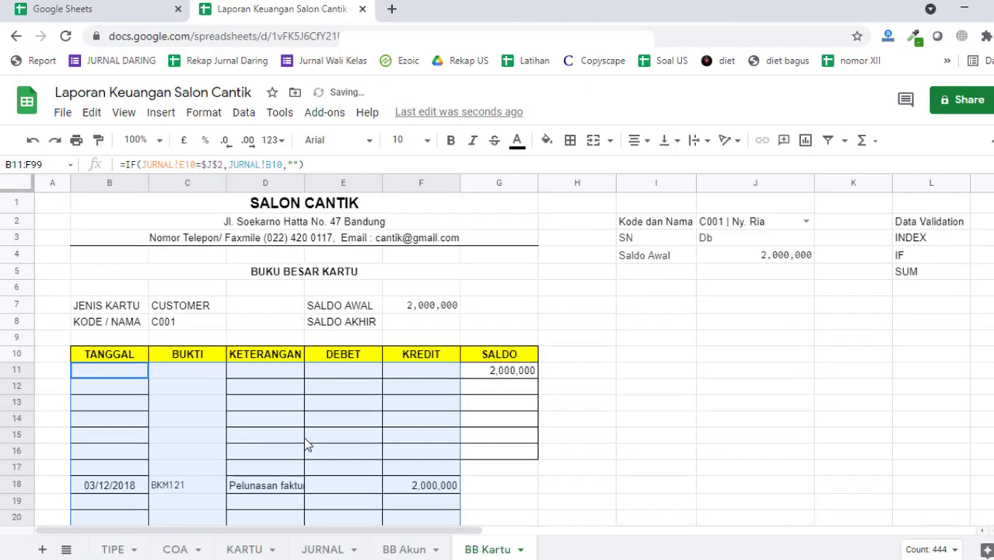
pyautogui.click(112, 406)
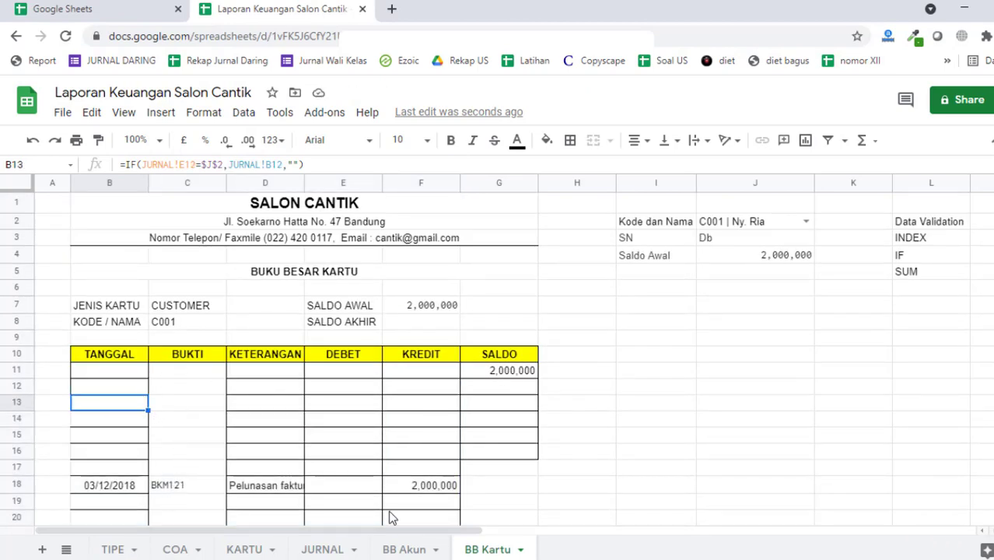
# - Check the last table row in JURNAL against the filled rows of BB Kartu, and look at the filtered ledger in BB Akun
pyautogui.click(322, 549)
pyautogui.scroll(-12, 216, 399)
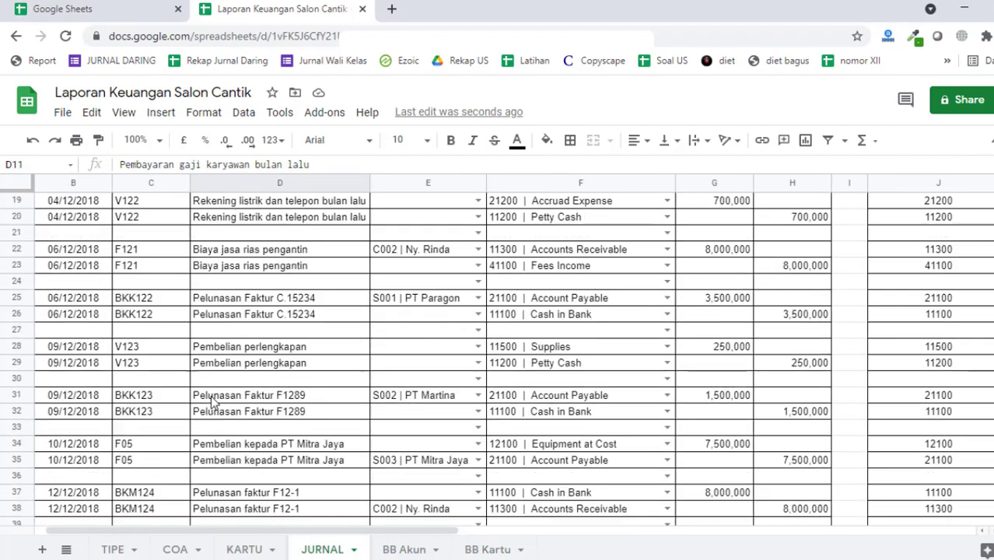
pyautogui.scroll(-1, 46, 430)
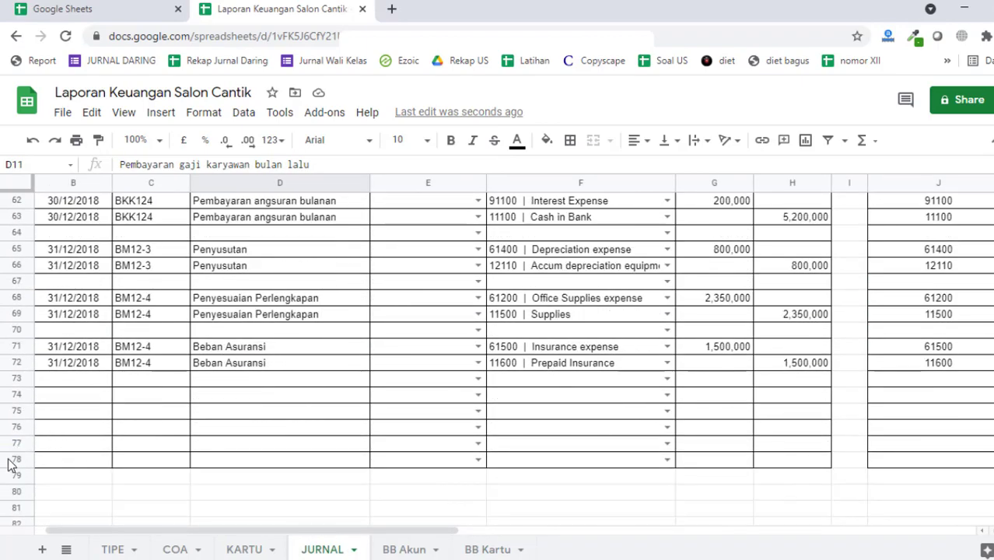
pyautogui.click(14, 459)
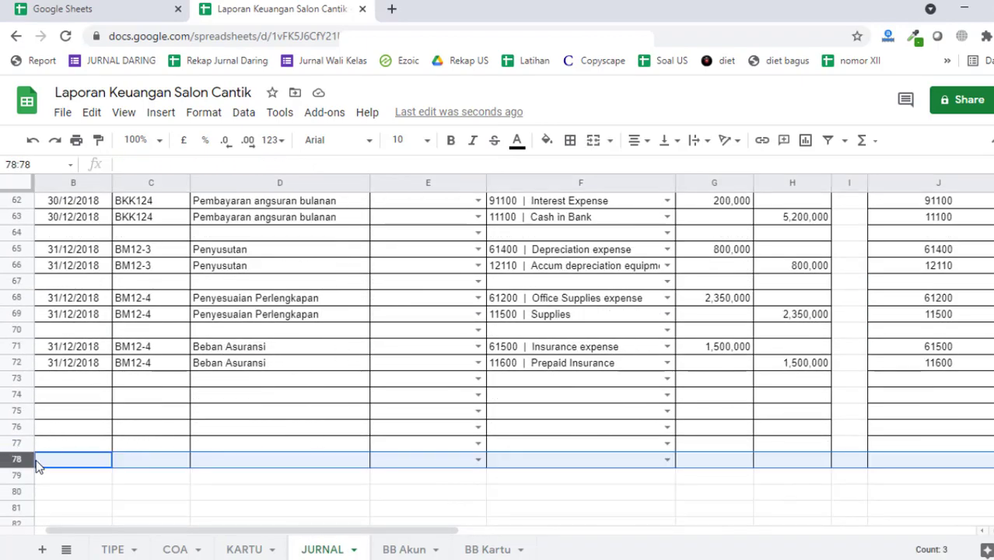
pyautogui.click(487, 550)
pyautogui.scroll(-5, 348, 443)
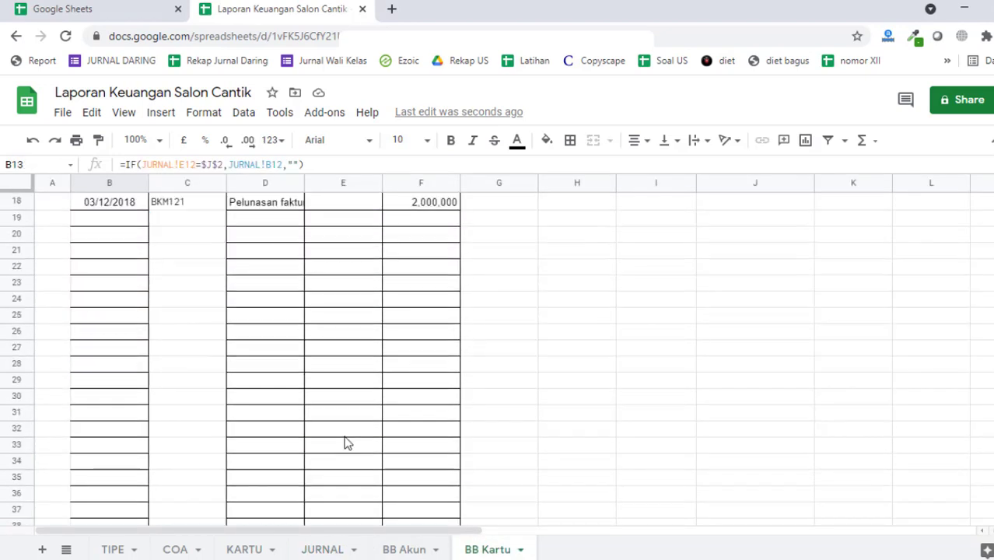
pyautogui.scroll(-10, 186, 469)
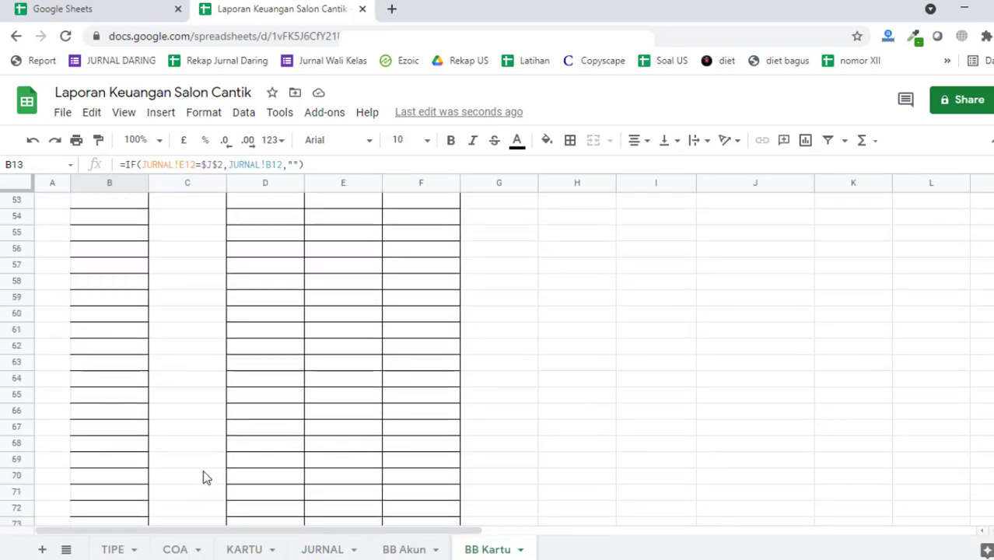
pyautogui.click(414, 550)
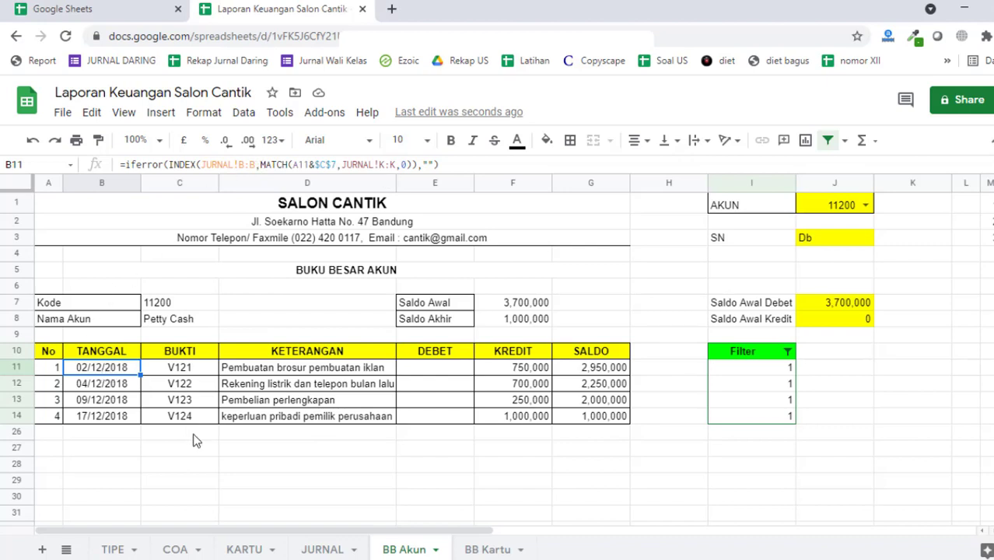
pyautogui.click(488, 549)
pyautogui.scroll(10, 381, 451)
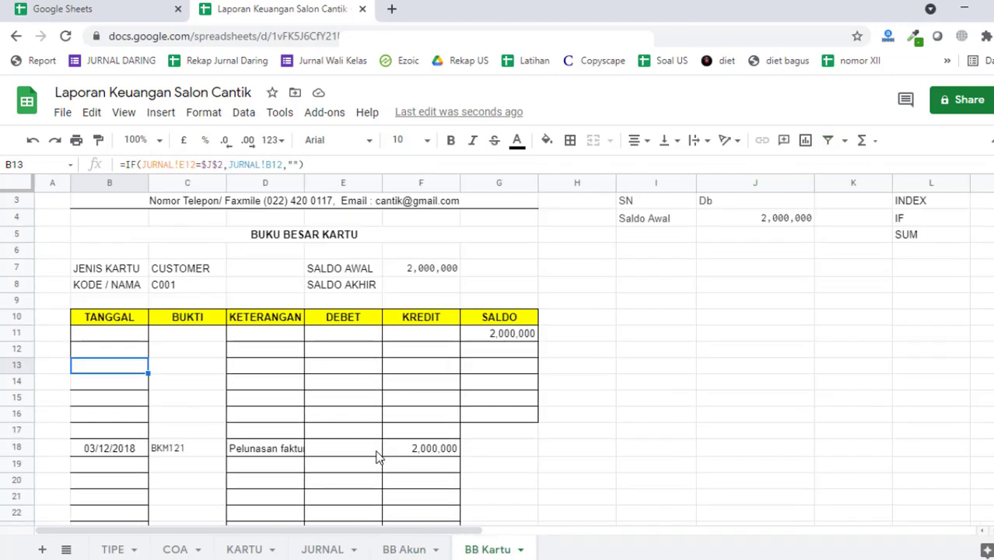
# - Begin an IF formula in G12 of BB Kartu that tests whether the normal balance in J3 equals "Db"
pyautogui.click(510, 354)
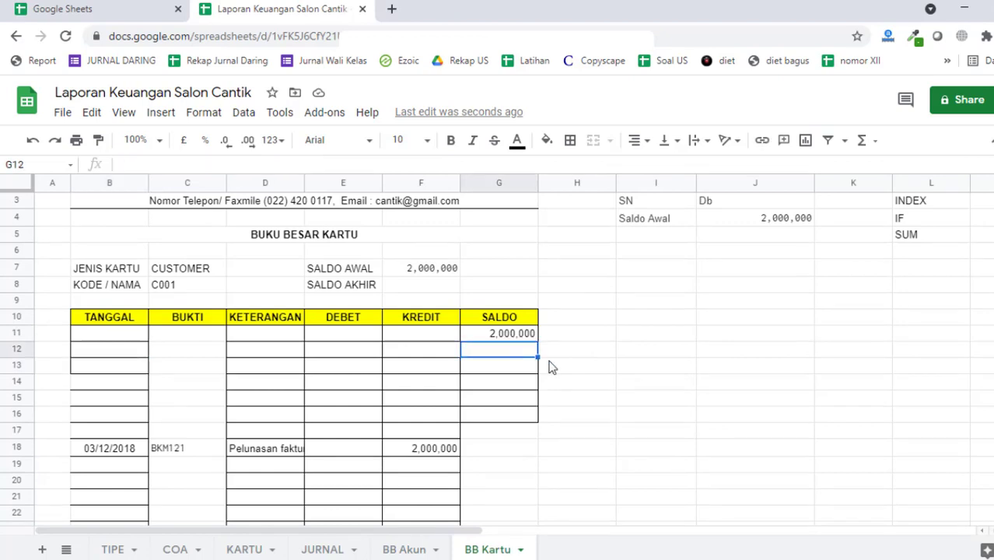
pyautogui.write('=')
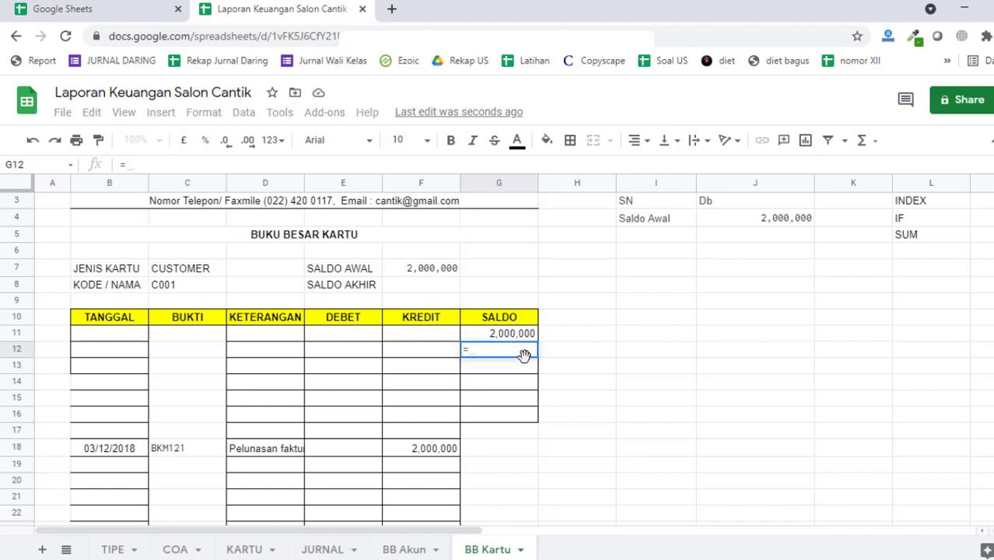
pyautogui.write('if(')
pyautogui.scroll(1, 753, 280)
pyautogui.click(752, 238)
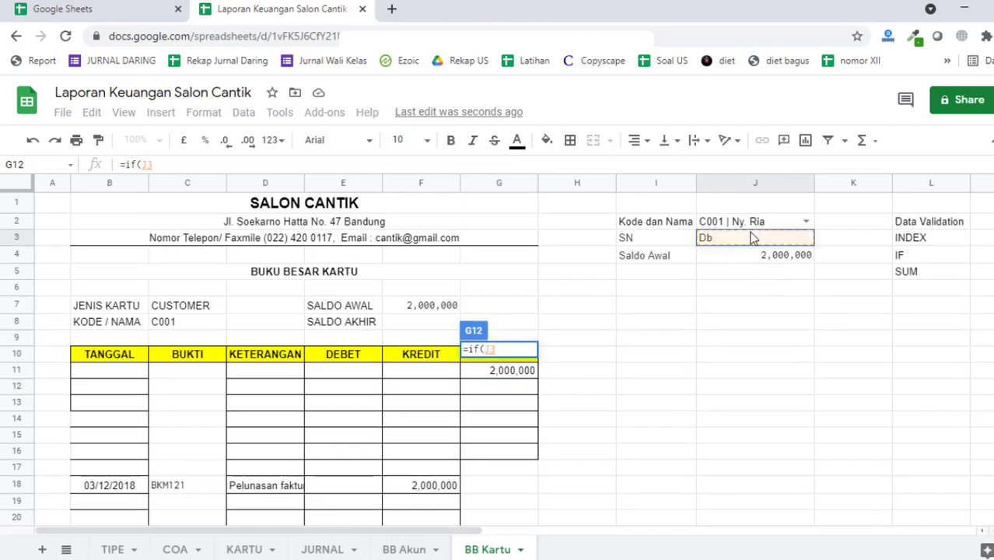
pyautogui.write('=')
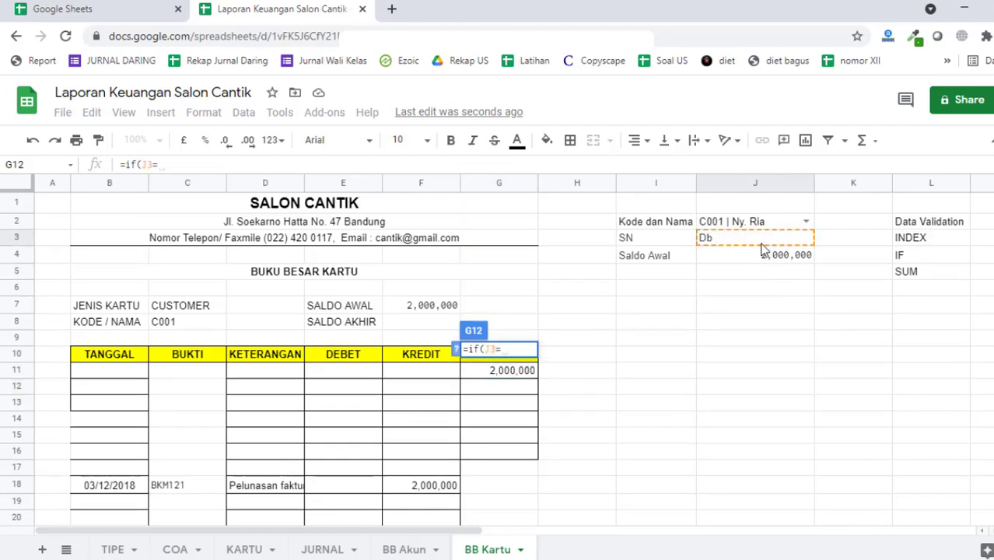
pyautogui.write('"Db')
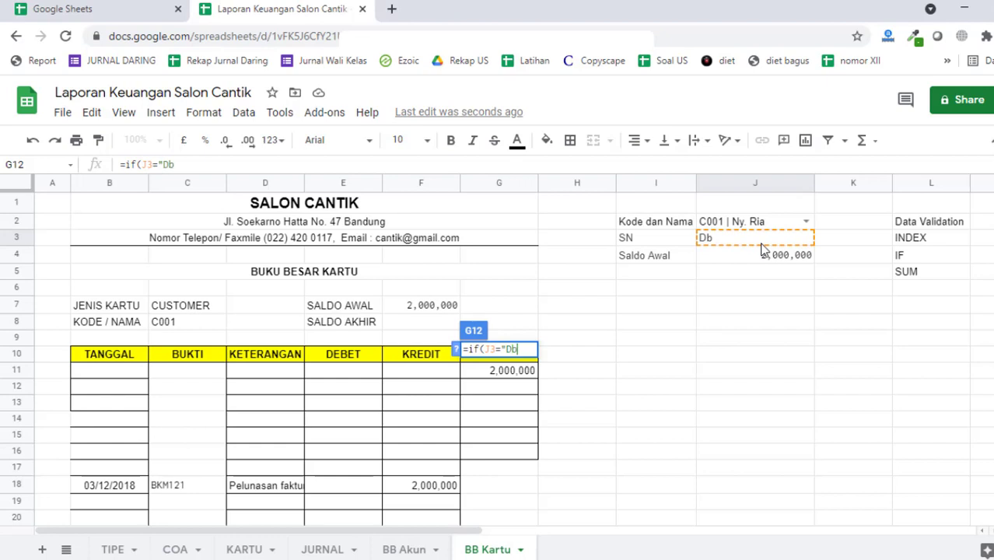
pyautogui.write('",')
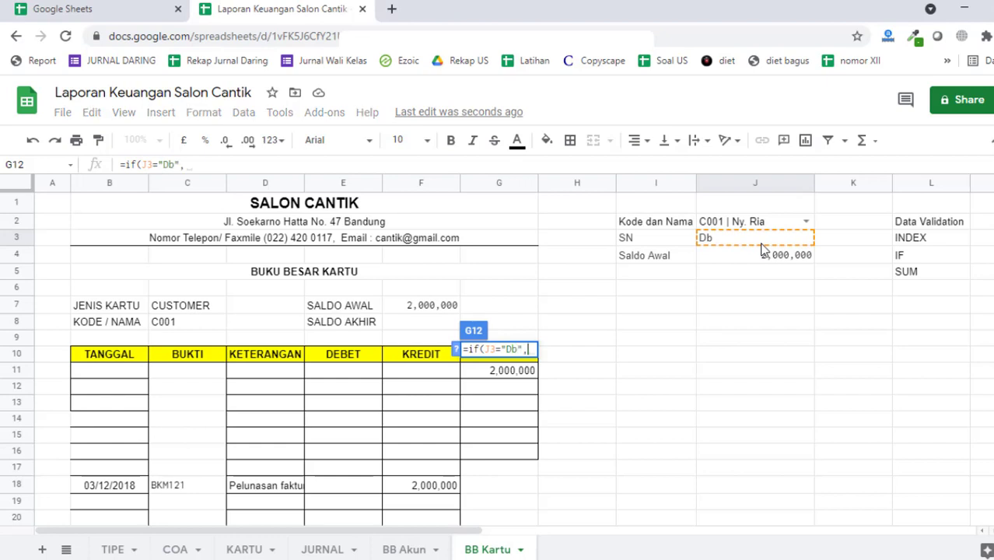
pyautogui.click(408, 312)
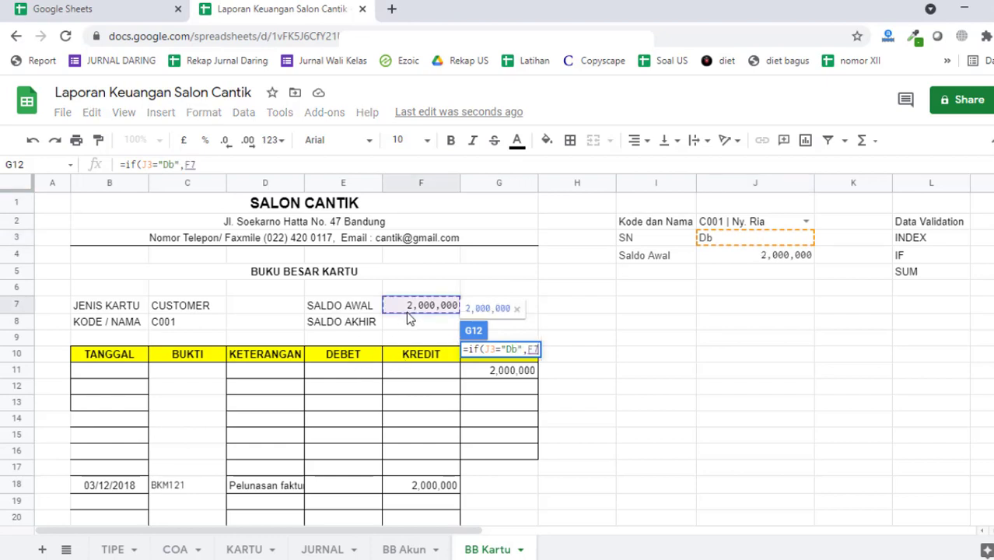
pyautogui.write('+')
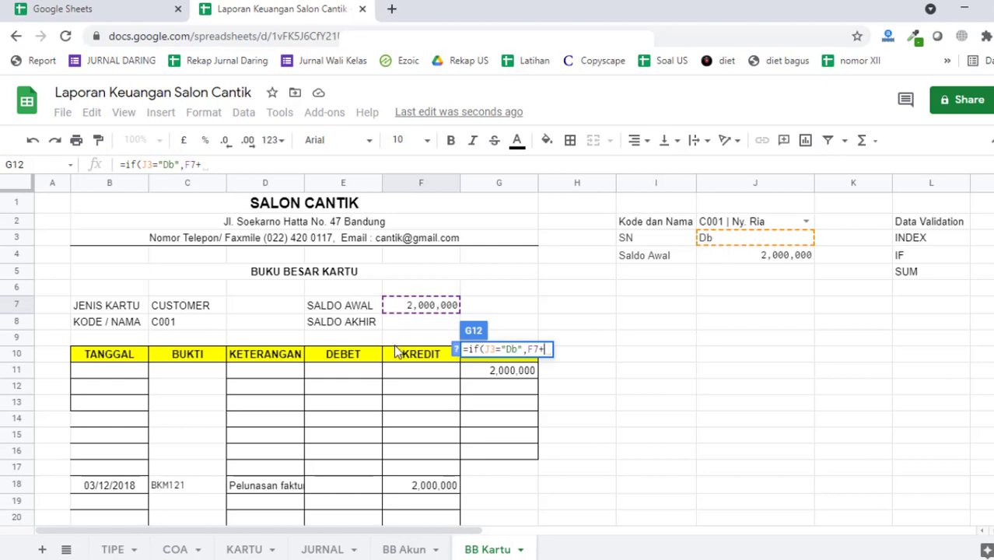
pyautogui.press('BackSpace')
pyautogui.press('BackSpace')
pyautogui.press('BackSpace')
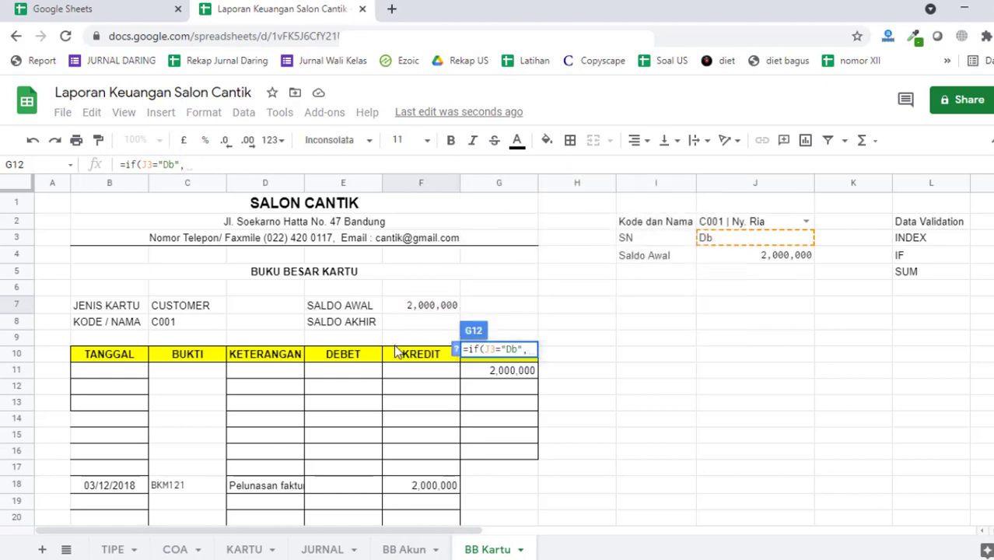
# - Set the formula's value for a debit normal balance to G11+E12-F12
pyautogui.click(500, 369)
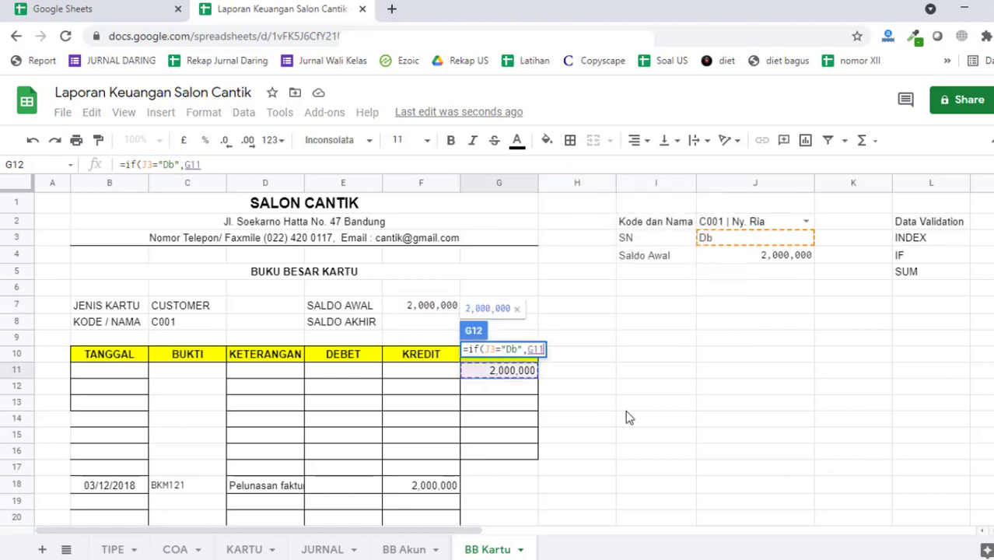
pyautogui.write('+')
pyautogui.click(354, 388)
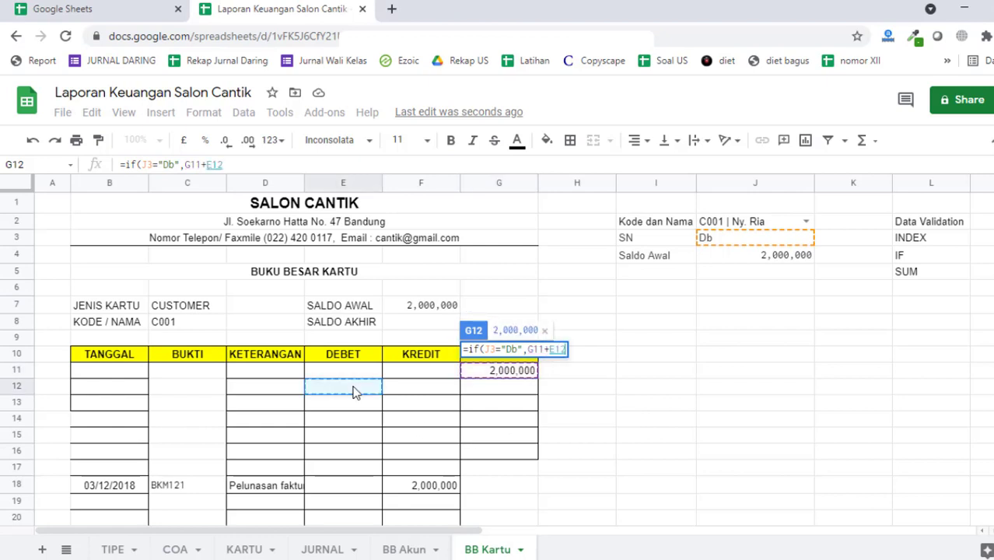
pyautogui.write('-')
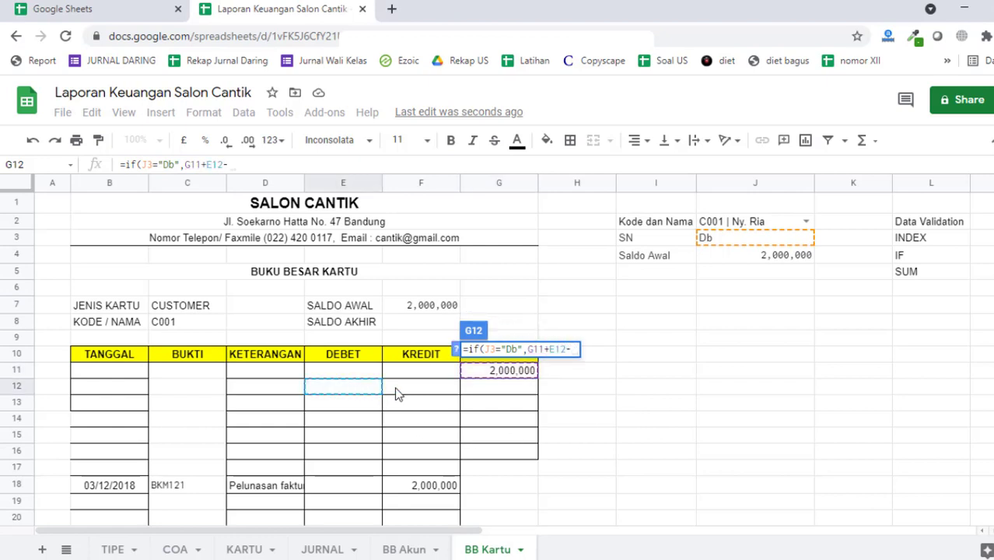
pyautogui.click(395, 393)
pyautogui.write(',')
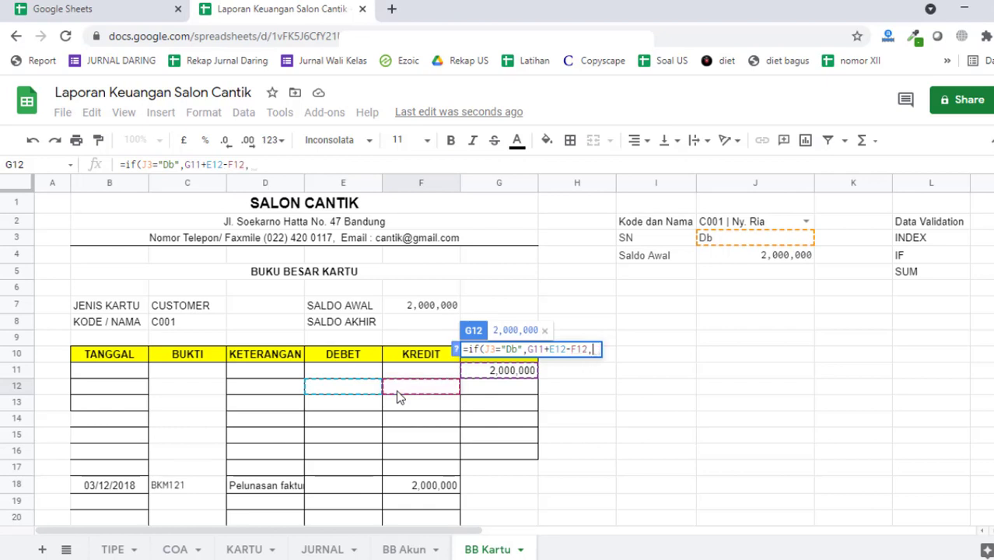
# - Complete the G12 formula with G11+F12-E12 as its value for a credit normal balance
pyautogui.click(503, 375)
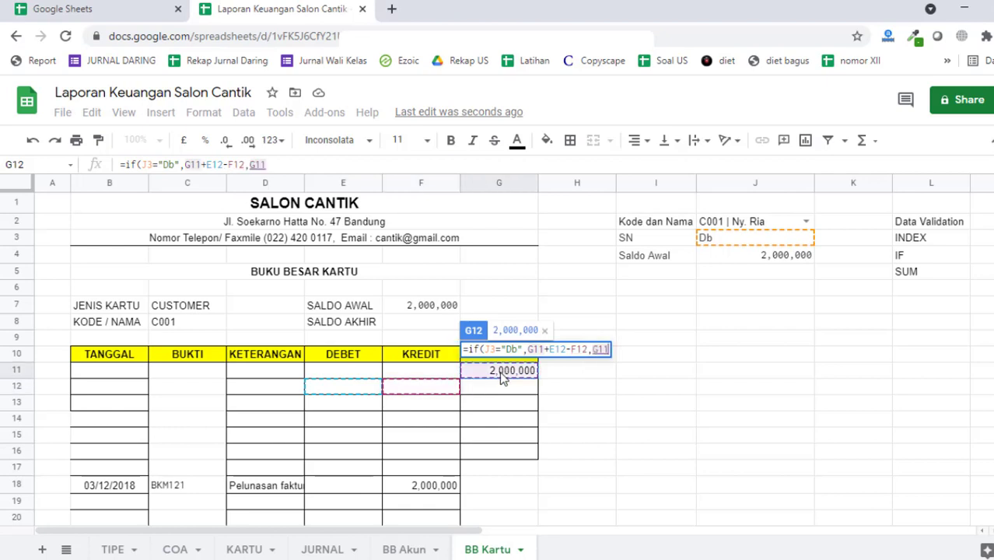
pyautogui.write('+')
pyautogui.click(443, 394)
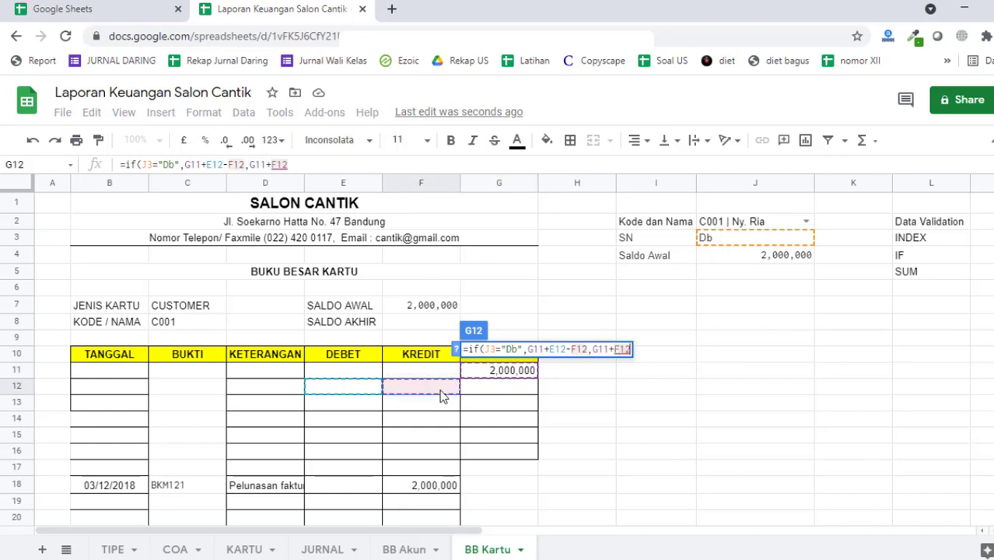
pyautogui.write('-')
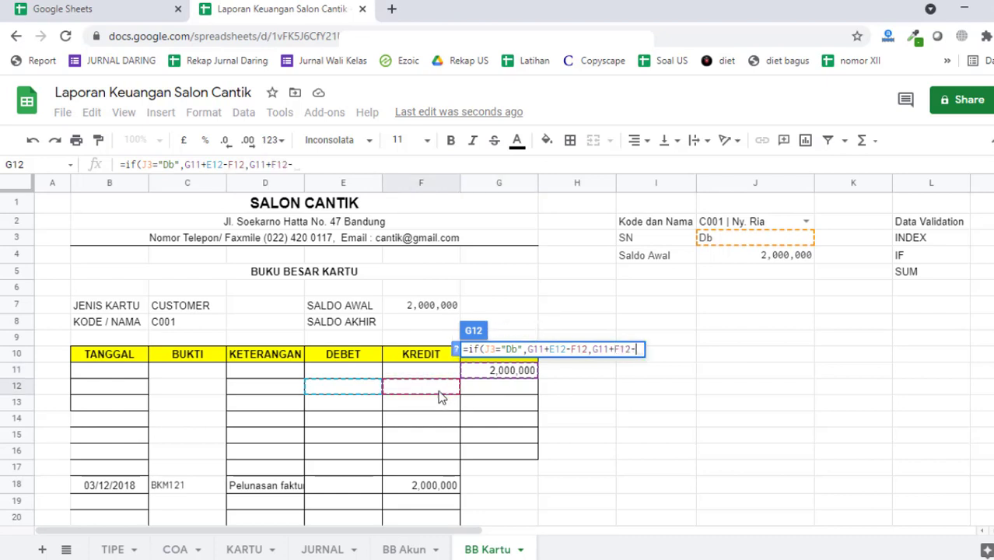
pyautogui.click(352, 397)
pyautogui.press('Return')
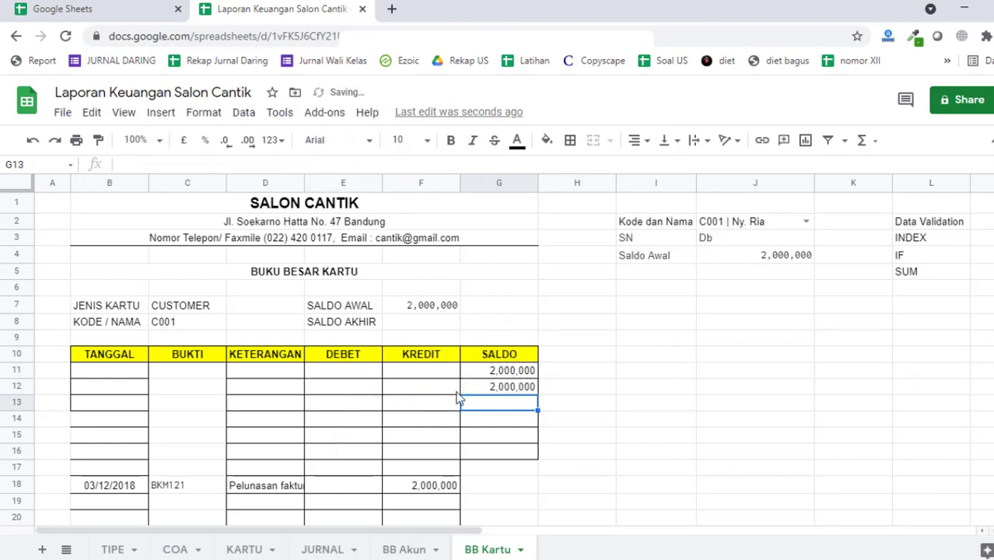
# - Fill the running balance formula of G12 down the SALDO column through row 99
pyautogui.click(515, 389)
pyautogui.moveTo(537, 395); pyautogui.dragTo(538, 444)
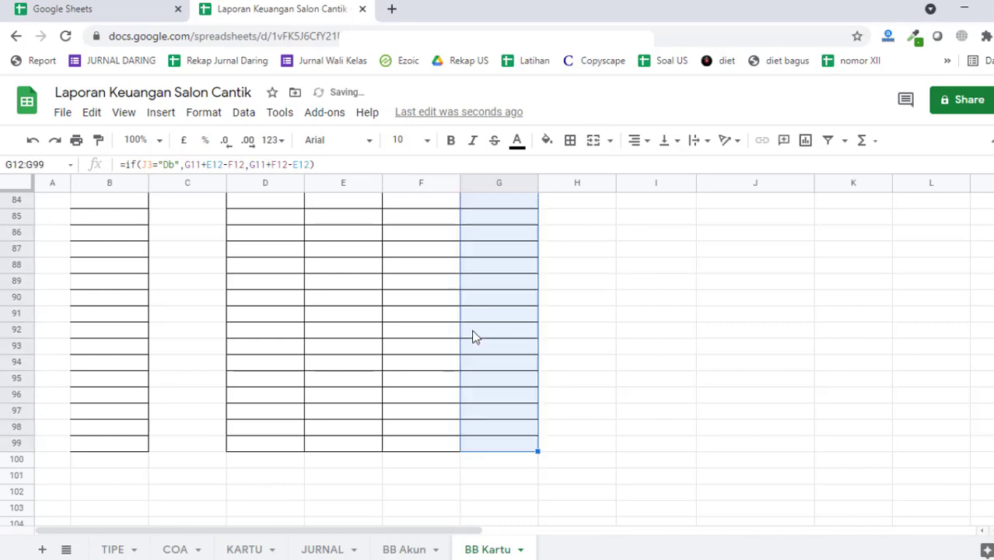
pyautogui.scroll(20, 466, 331)
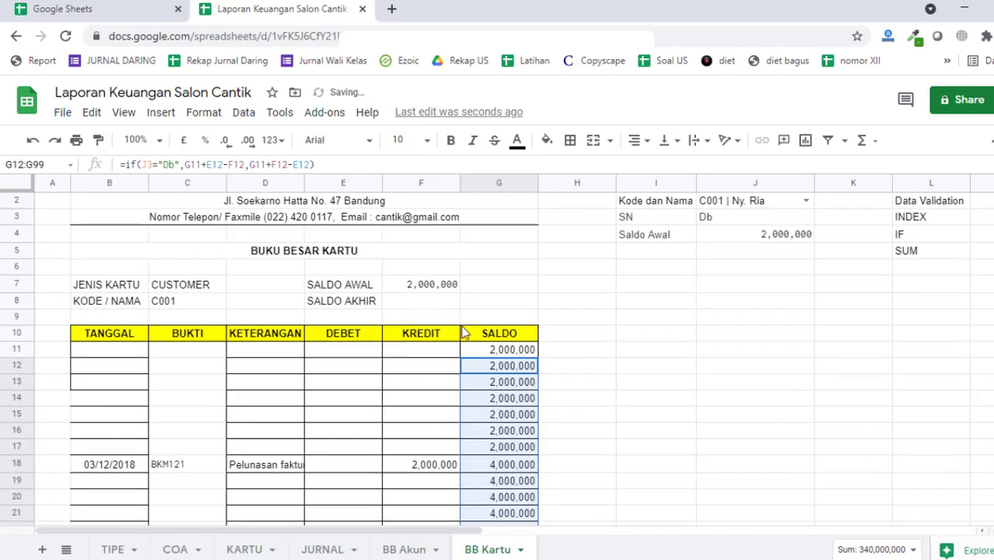
pyautogui.click(445, 397)
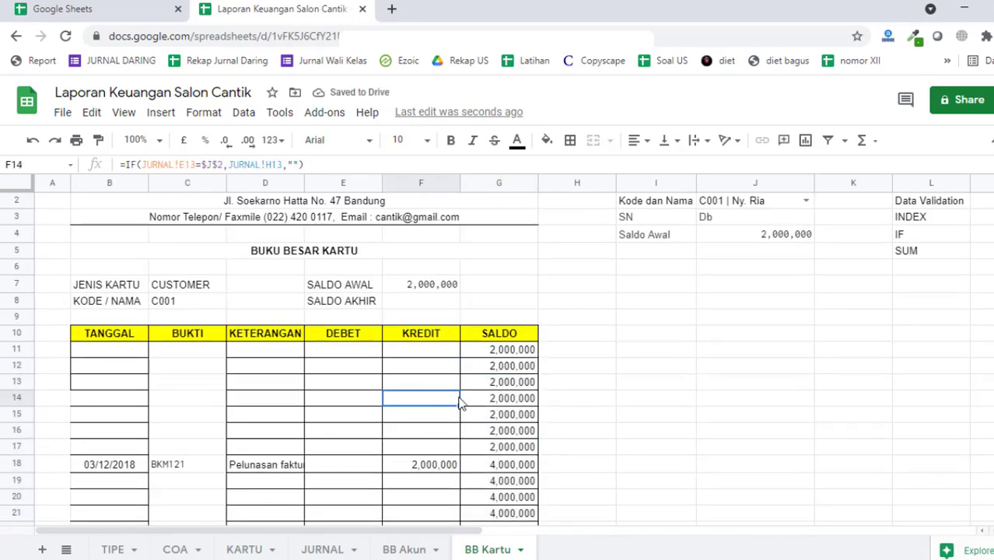
# - Compare the opening balance in J4 and F7 with the KREDIT and SALDO amounts of the BKM121 transaction in row 18
pyautogui.click(762, 206)
pyautogui.click(796, 280)
pyautogui.click(753, 243)
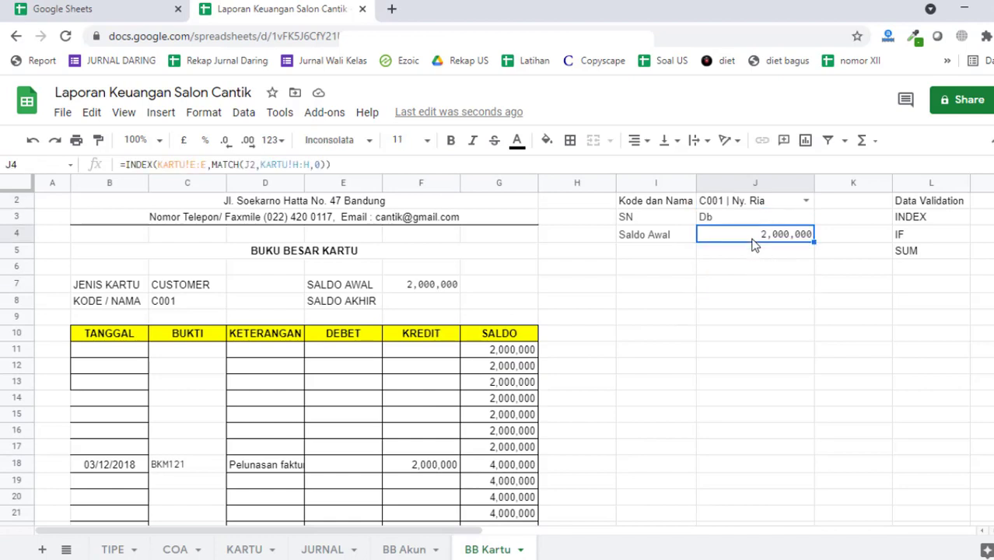
pyautogui.click(415, 291)
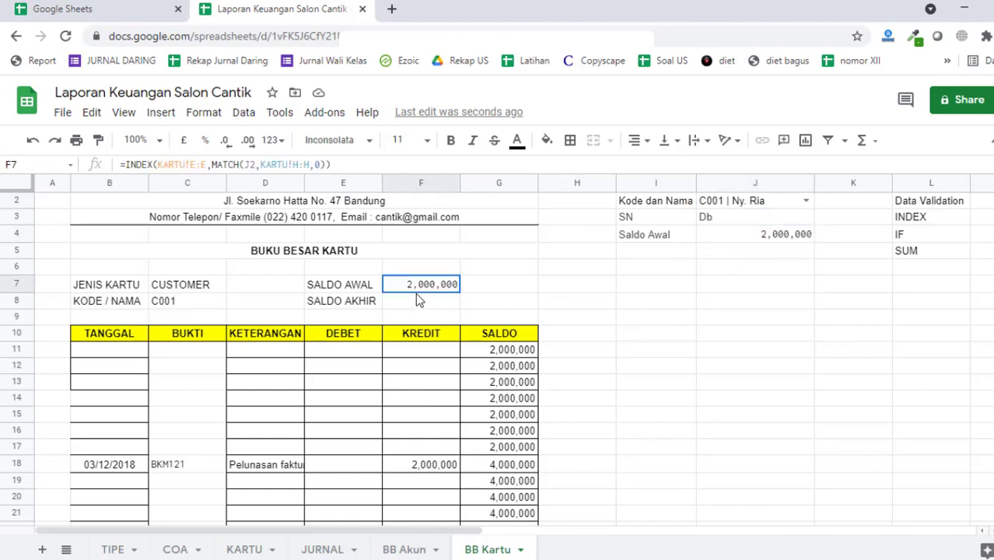
pyautogui.click(262, 465)
pyautogui.click(455, 468)
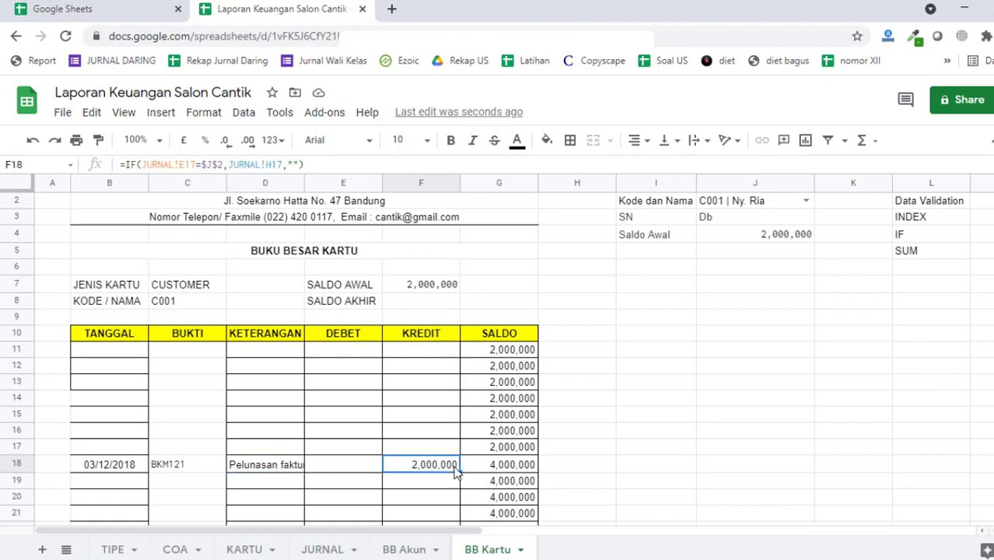
pyautogui.click(513, 479)
pyautogui.click(527, 448)
pyautogui.click(528, 464)
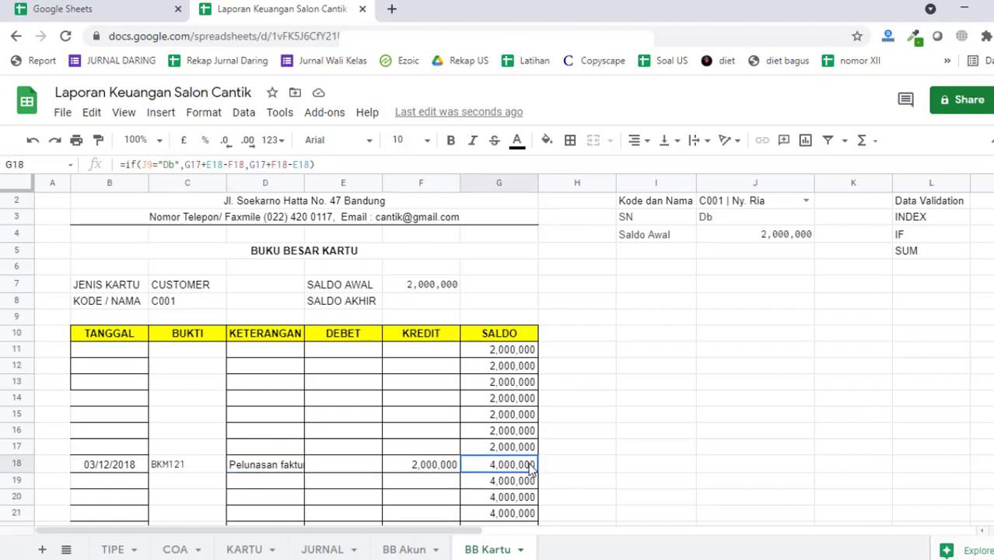
# - Inspect the cell references in the filled SALDO formulas of G18, G19 and G28
pyautogui.scroll(-1, 518, 462)
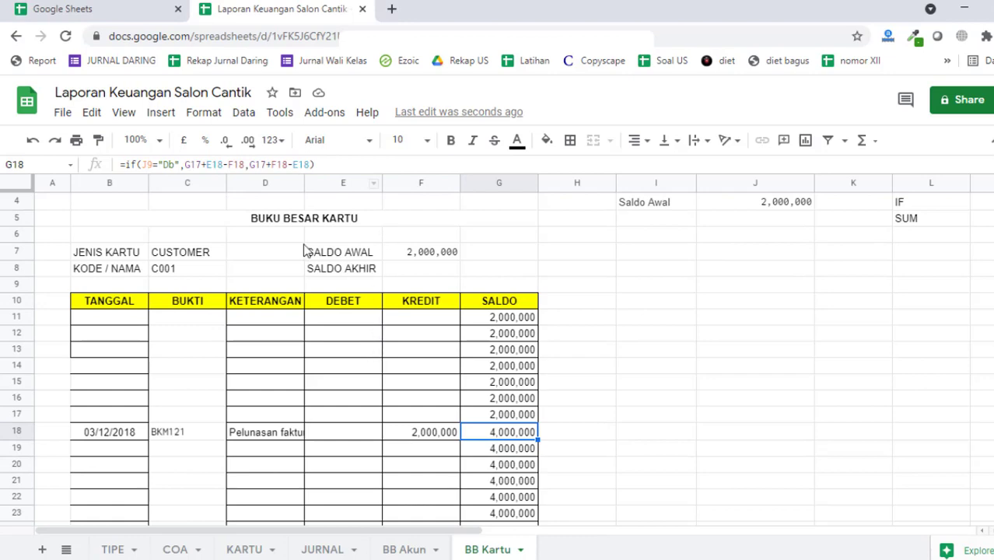
pyautogui.moveTo(207, 164); pyautogui.dragTo(224, 164)
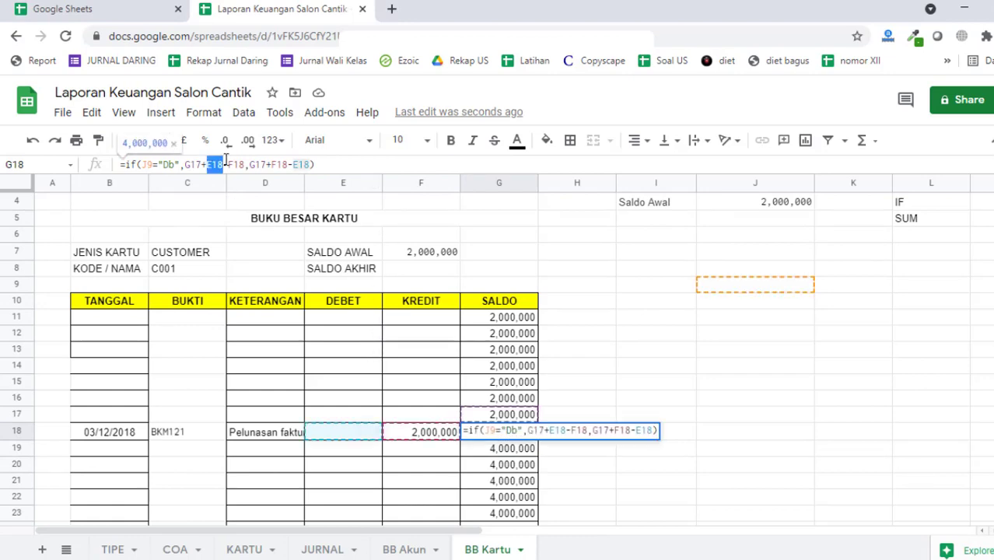
pyautogui.scroll(2, 652, 323)
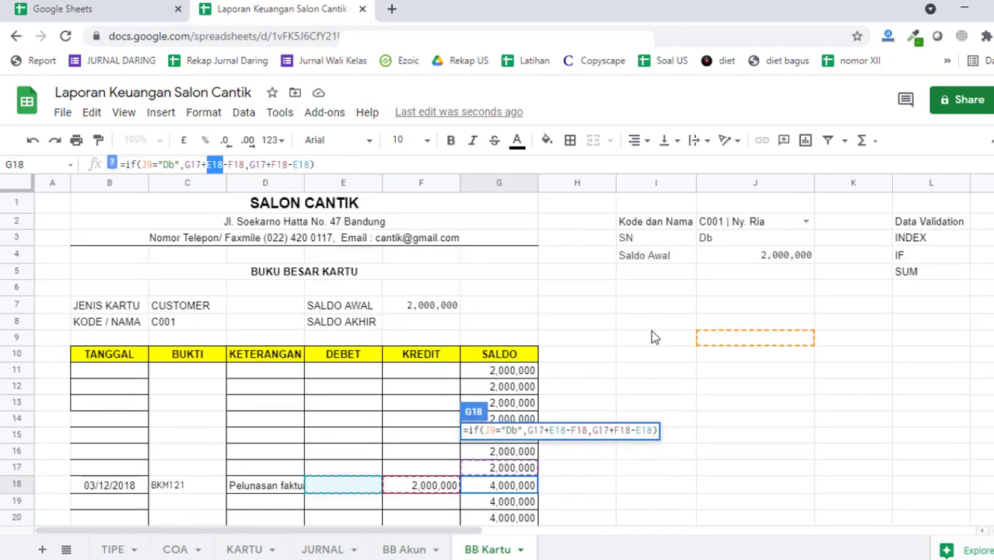
pyautogui.press('Return')
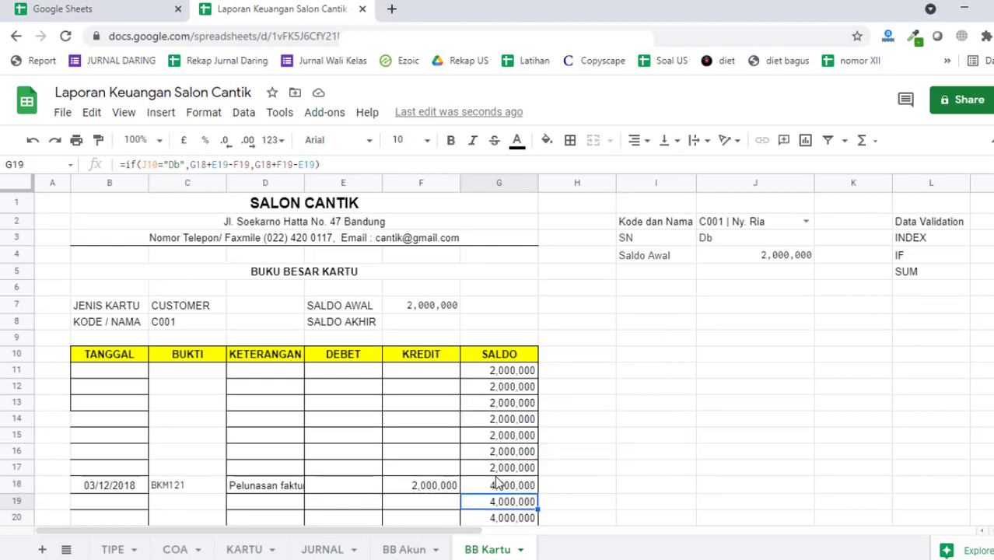
pyautogui.scroll(-1, 499, 505)
pyautogui.scroll(-3, 497, 504)
pyautogui.click(520, 397)
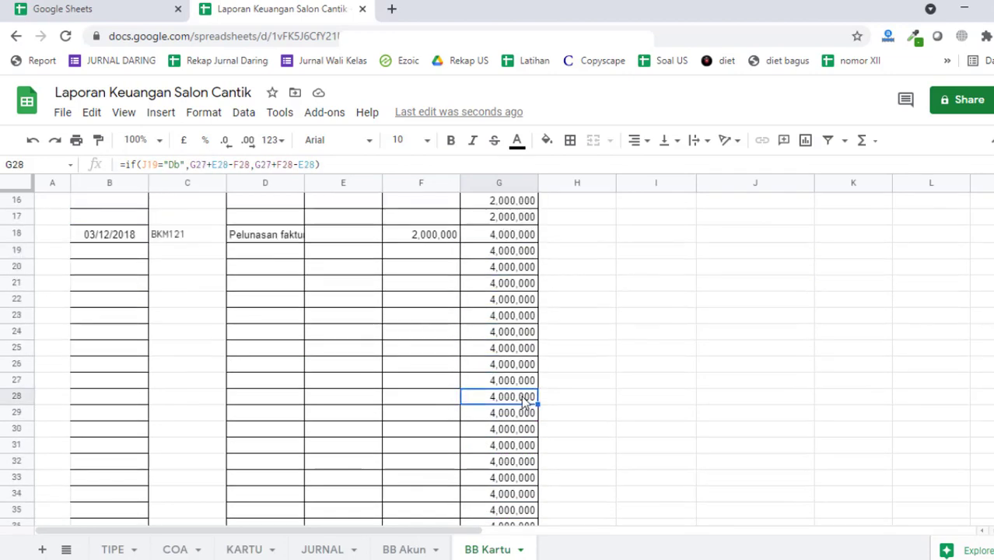
pyautogui.scroll(4, 519, 397)
# - Make the J3 reference absolute as $J$3 in the SALDO formula in G12
pyautogui.click(513, 389)
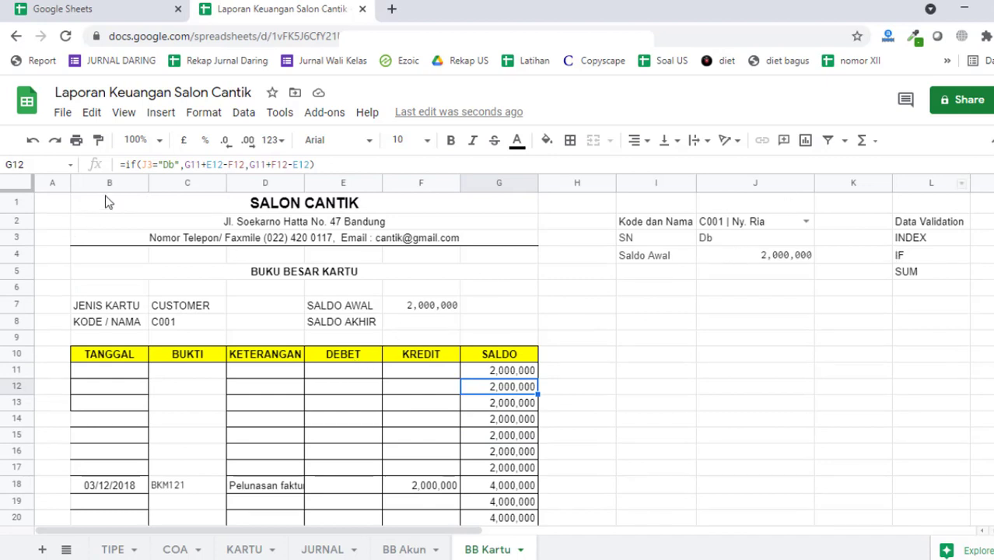
pyautogui.click(142, 164)
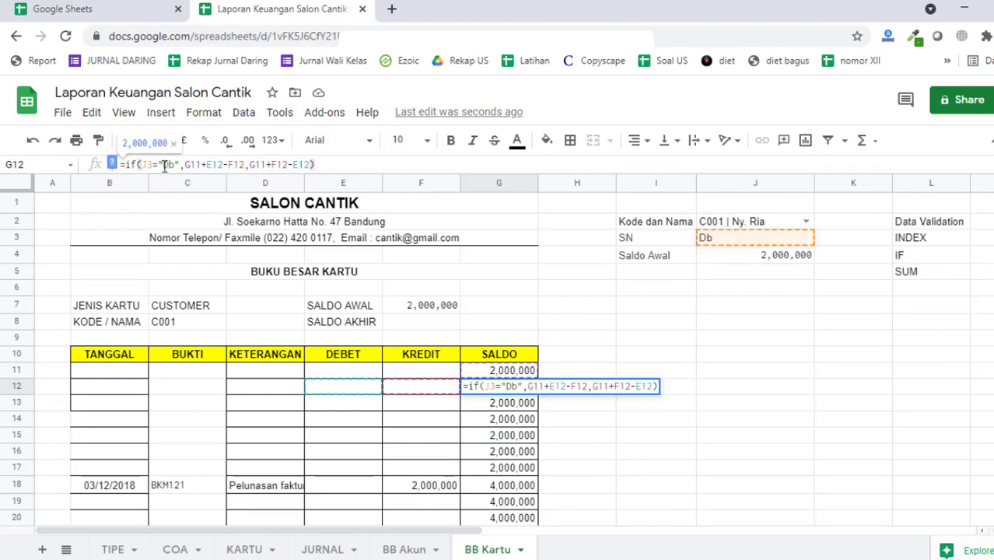
pyautogui.press('F4')
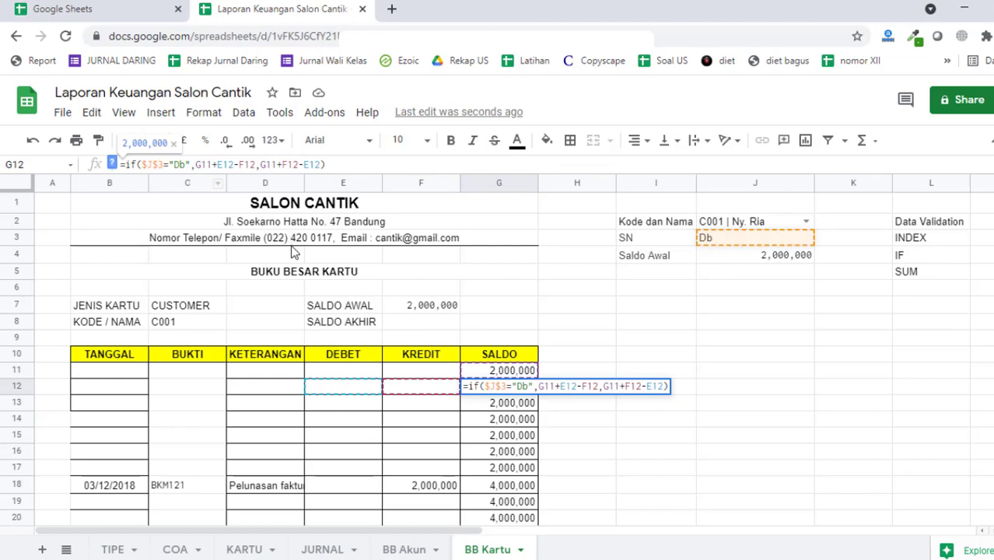
pyautogui.press('Return')
# - Fill the corrected G12 formula down the SALDO column again and check the formula in G18
pyautogui.click(492, 392)
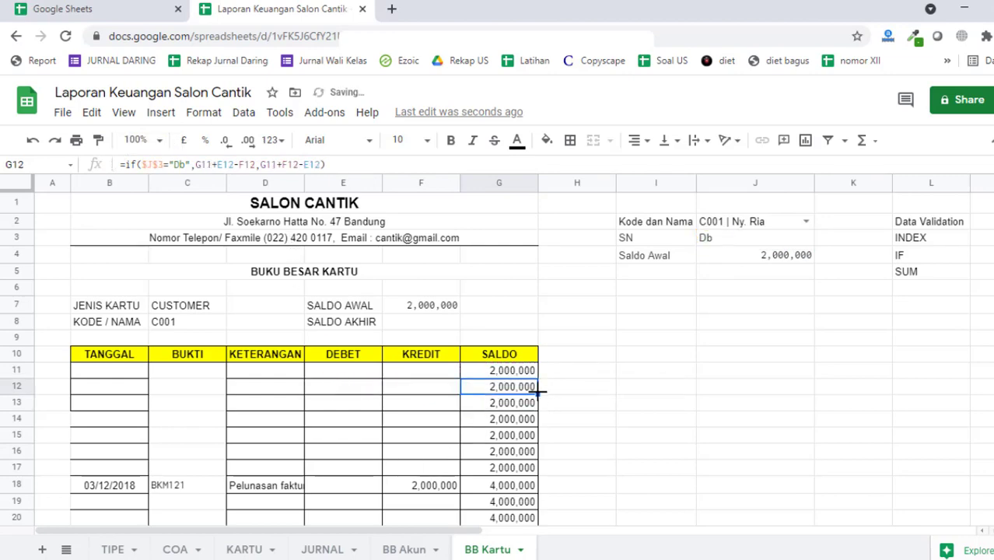
pyautogui.moveTo(538, 396); pyautogui.dragTo(531, 506)
pyautogui.click(517, 483)
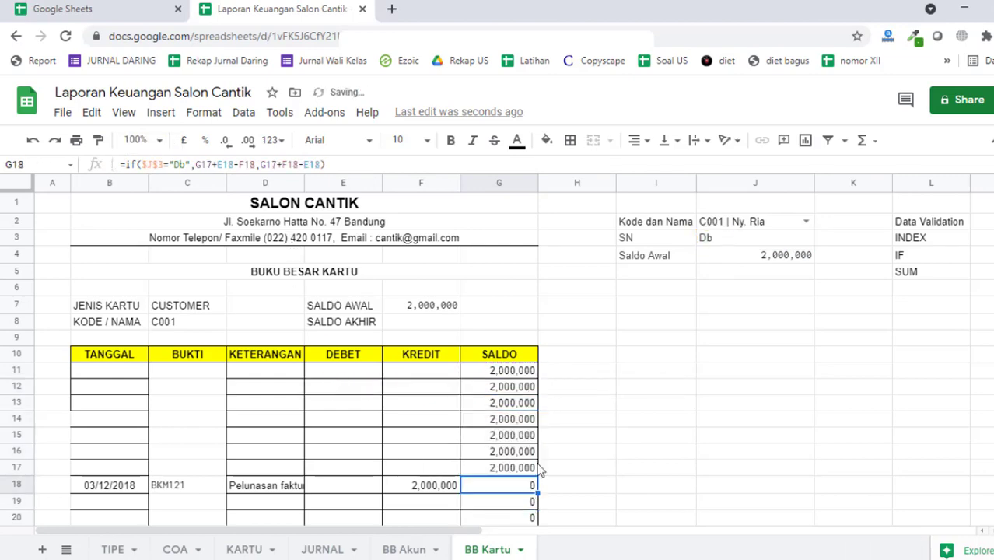
pyautogui.scroll(-1, 540, 470)
pyautogui.click(522, 419)
pyautogui.click(521, 399)
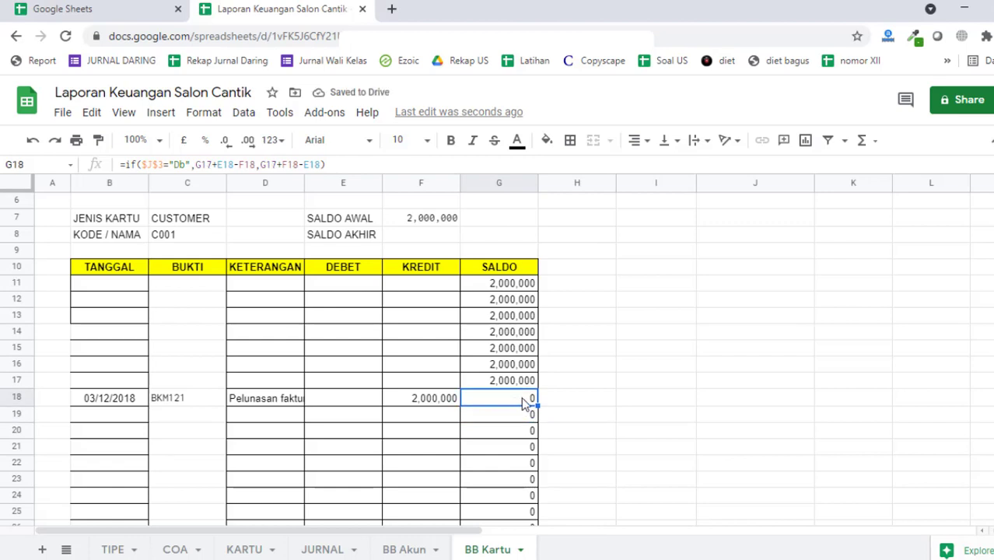
# - Apply all borders to the ledger table range B10:G99
pyautogui.moveTo(539, 401); pyautogui.dragTo(97, 355)
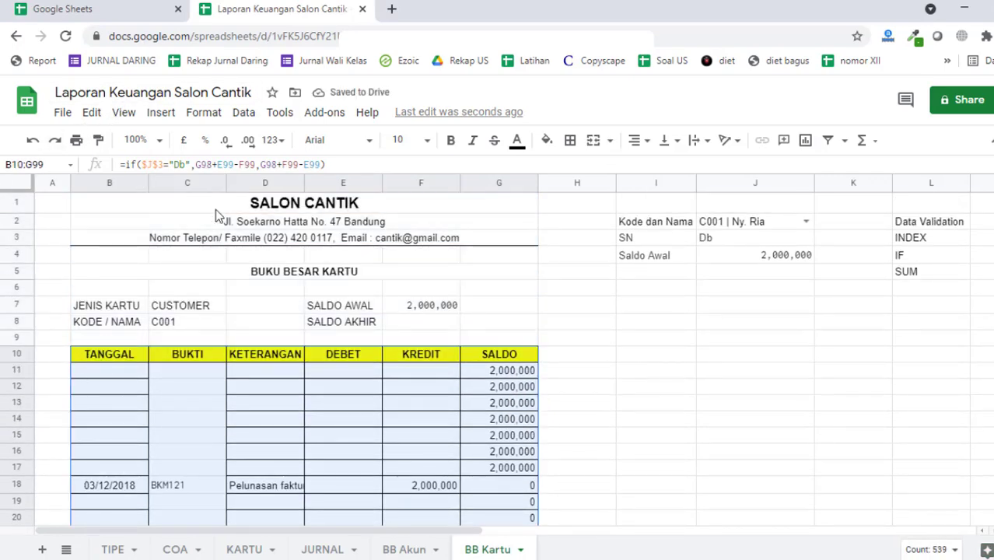
pyautogui.click(570, 141)
pyautogui.click(576, 171)
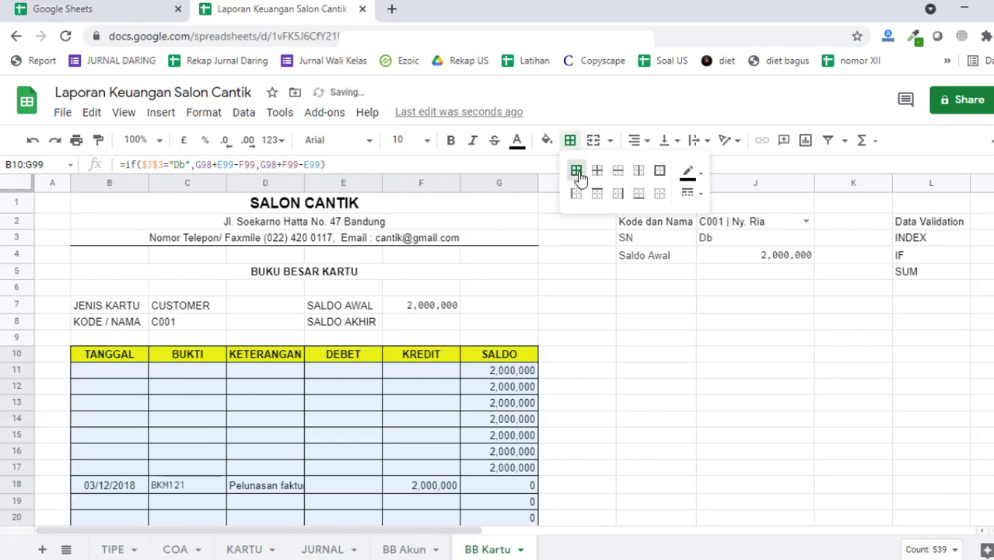
pyautogui.click(169, 451)
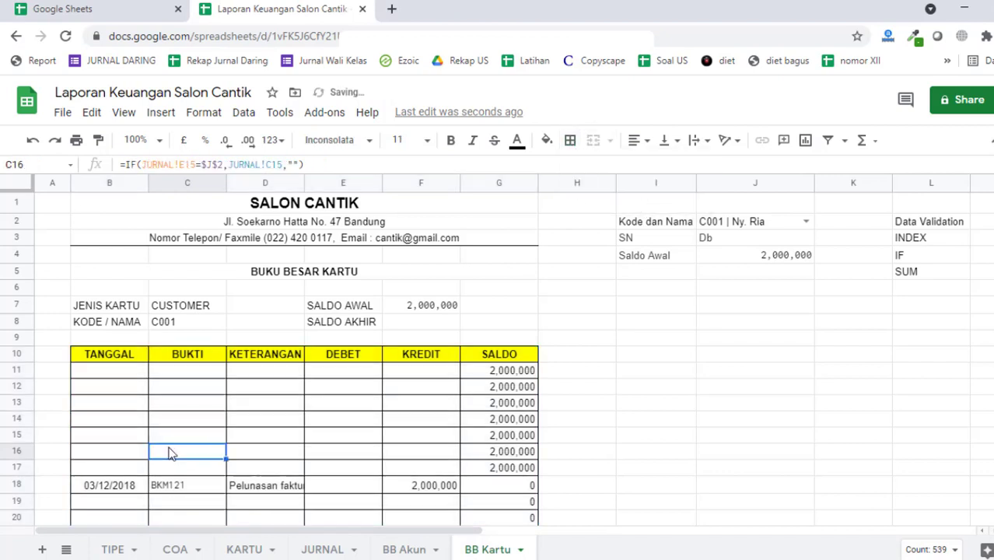
pyautogui.click(119, 357)
# - Enter the heading FIlTER in cell I10
pyautogui.click(638, 360)
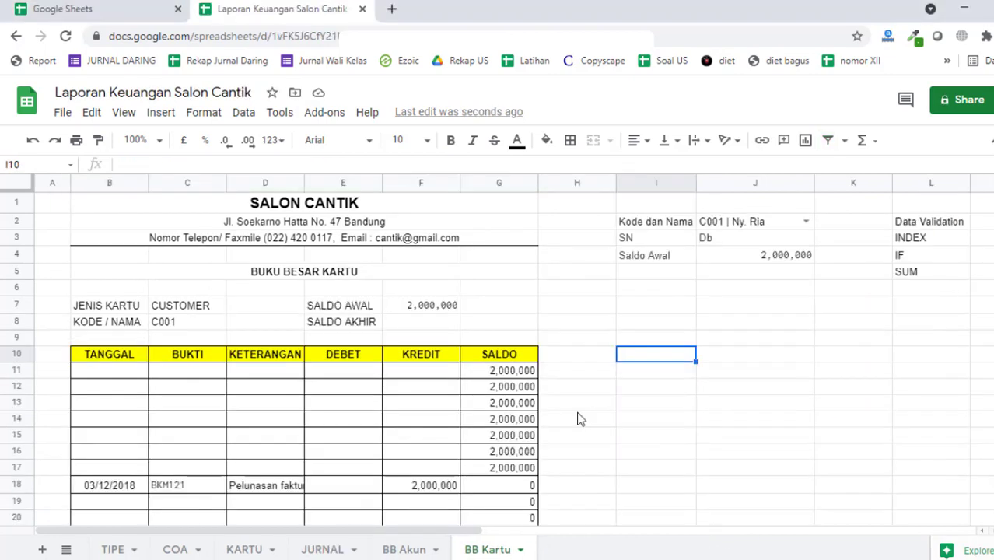
pyautogui.write('F')
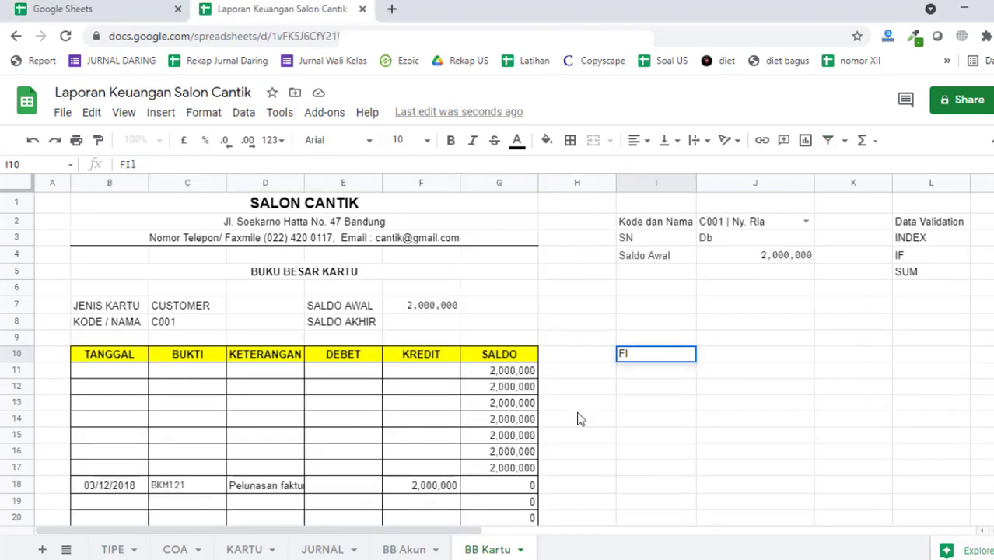
pyautogui.write('Ilter')
pyautogui.write('TER')
pyautogui.press('Return')
# - Enter the formula =IF(B11="","",1) in I11 below the filter heading
pyautogui.write('=IF(')
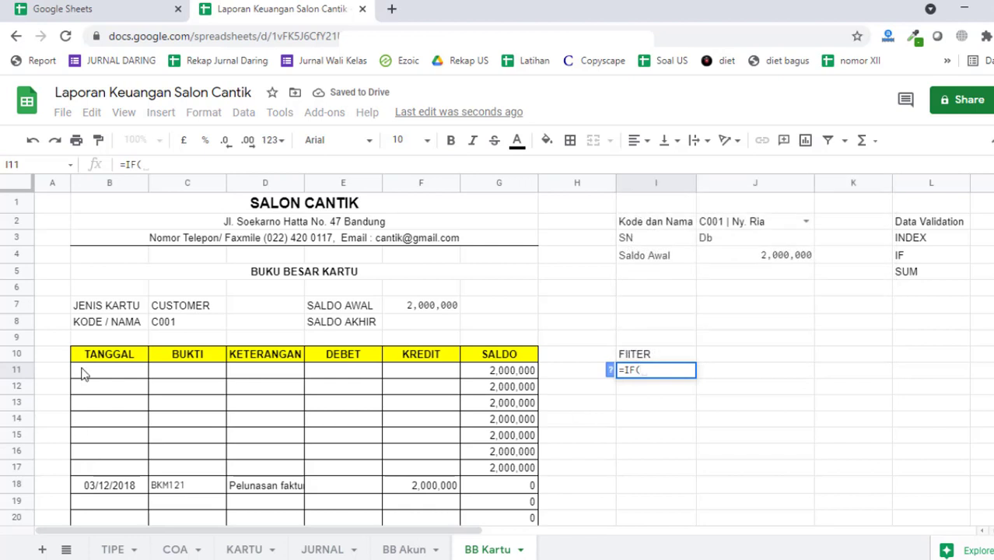
pyautogui.click(127, 367)
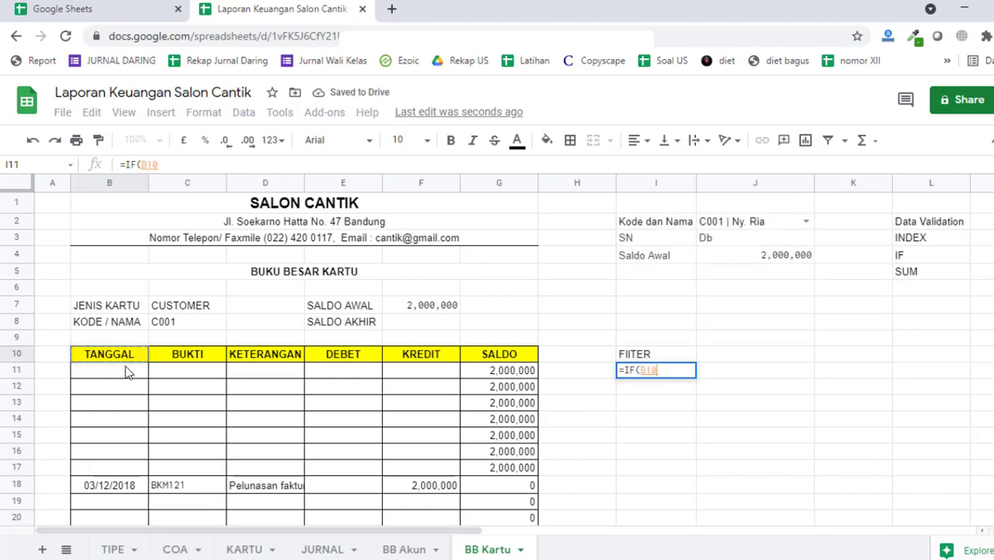
pyautogui.write('=')
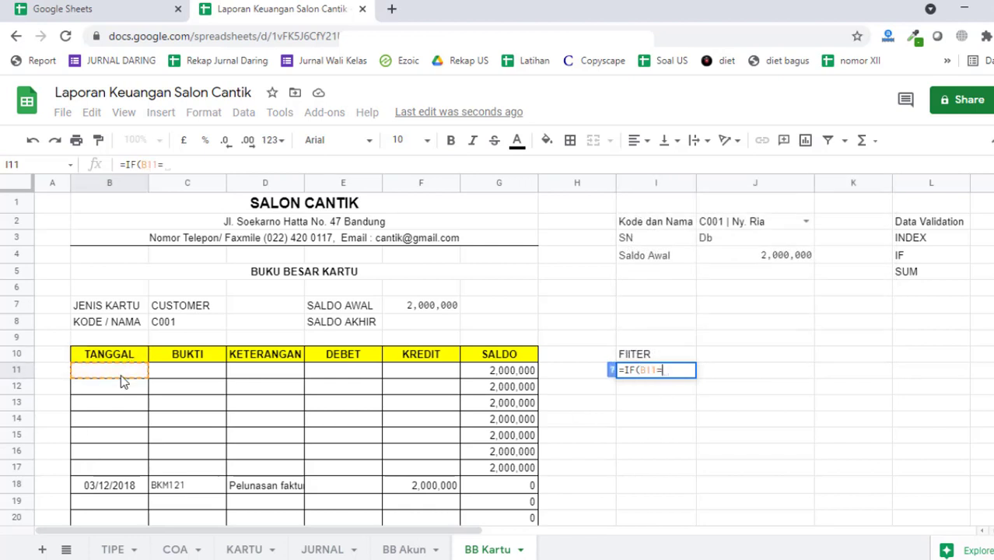
pyautogui.write('"","",')
pyautogui.click(130, 378)
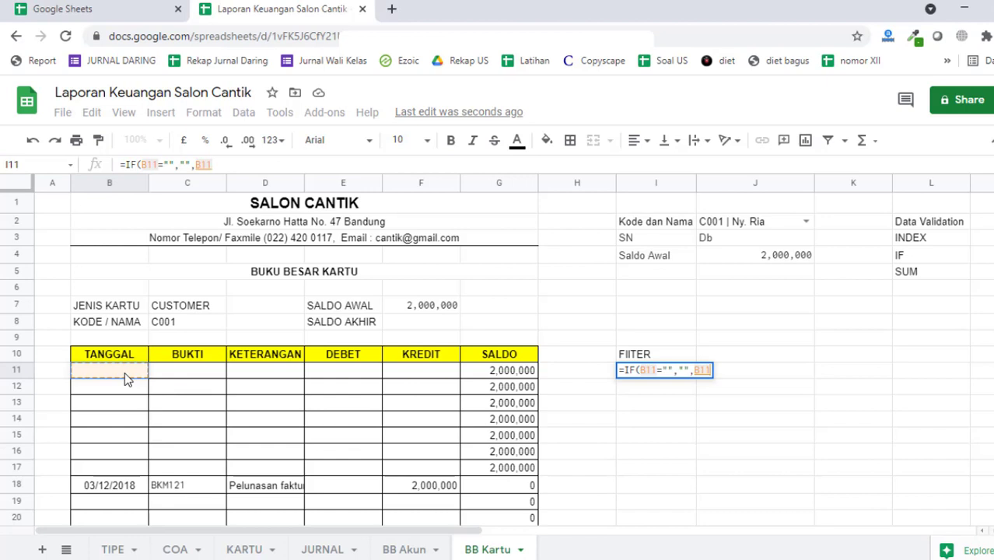
pyautogui.press('BackSpace')
pyautogui.press('BackSpace')
pyautogui.press('BackSpace')
pyautogui.write('1')
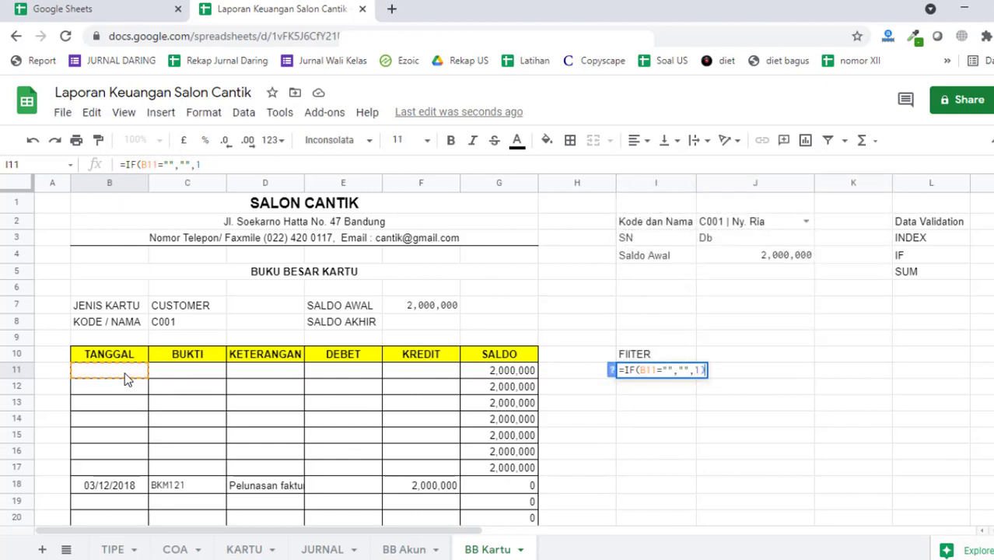
pyautogui.write(')')
pyautogui.press('Return')
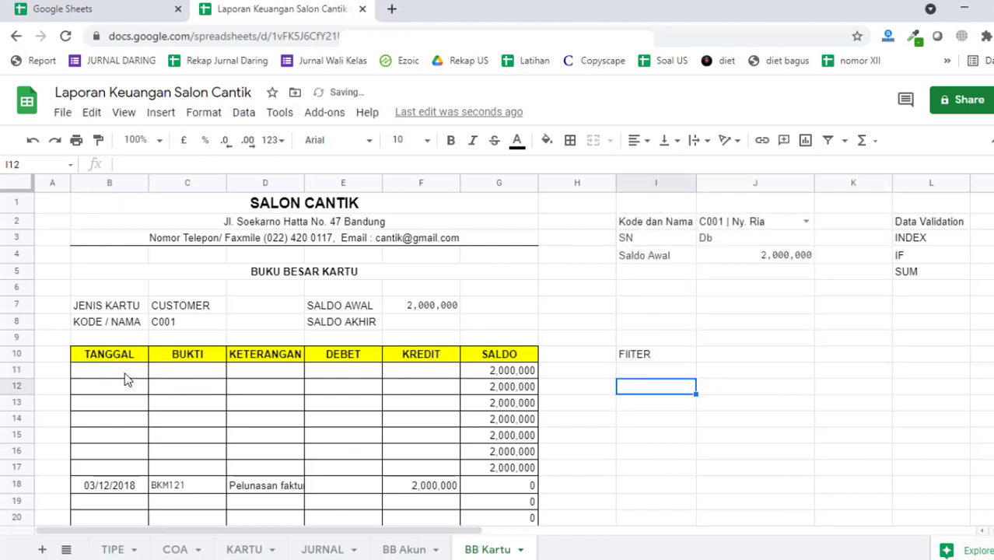
# - Change the I11 formula to give 0 when B11 is empty, so it reads =IF(B11="",0,1)
pyautogui.click(692, 372)
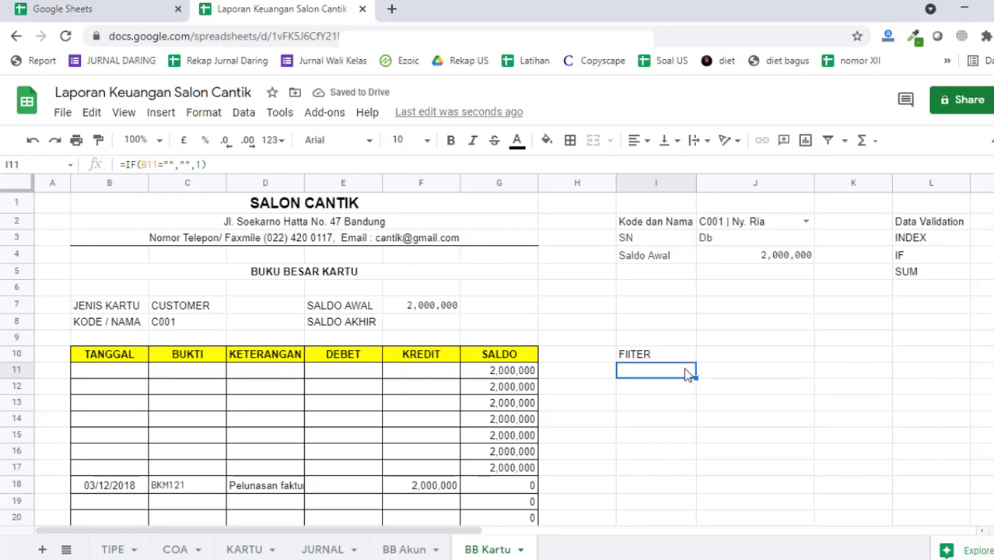
pyautogui.doubleClick(686, 371)
pyautogui.moveTo(678, 370); pyautogui.dragTo(684, 316)
pyautogui.write('0')
pyautogui.press('Return')
# - Fill the I11 formula down the filter column to I99
pyautogui.click(684, 373)
pyautogui.scroll(10, 665, 343)
pyautogui.scroll(15, 665, 343)
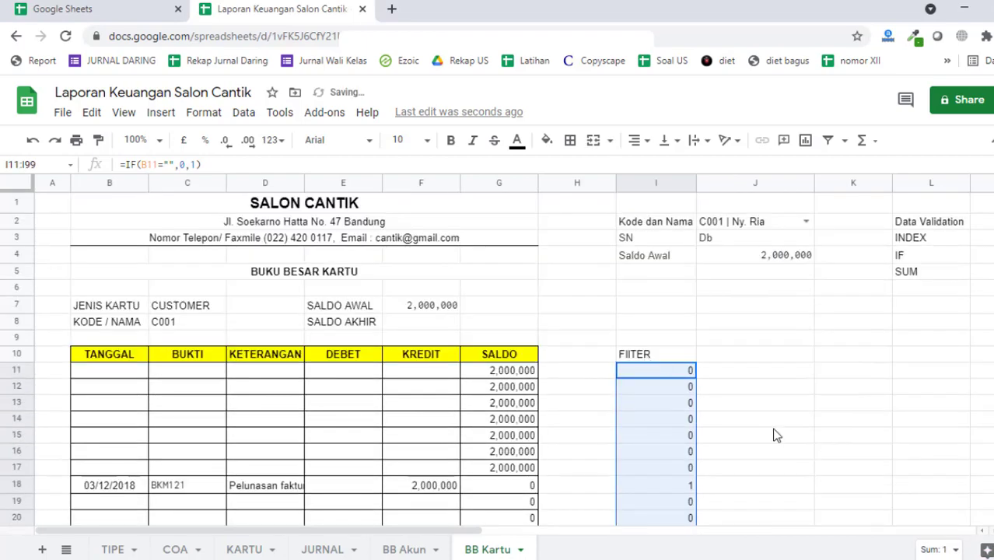
pyautogui.scroll(-2, 776, 433)
pyautogui.scroll(2, 749, 415)
# - Colour the I10 heading yellow and turn on a filter for its column
pyautogui.click(657, 353)
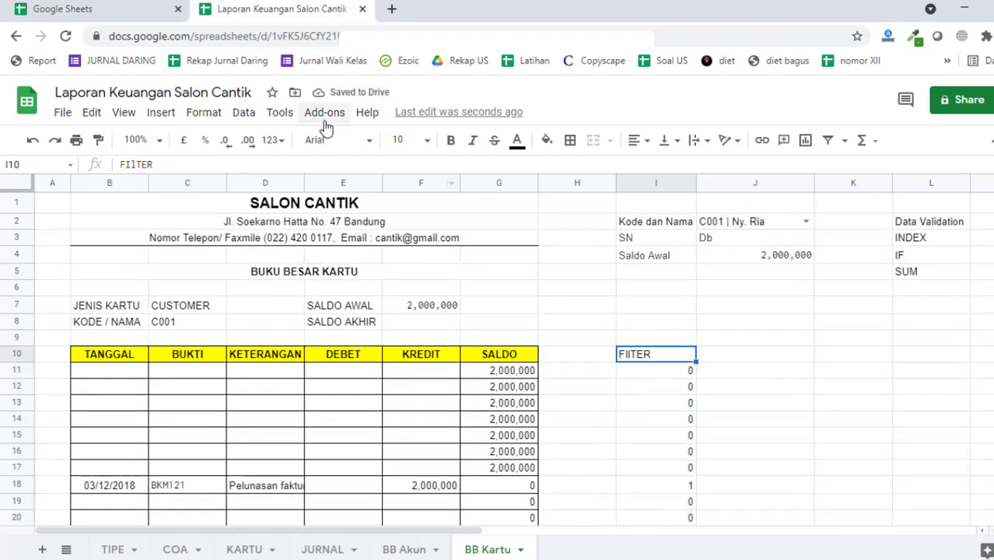
pyautogui.click(547, 140)
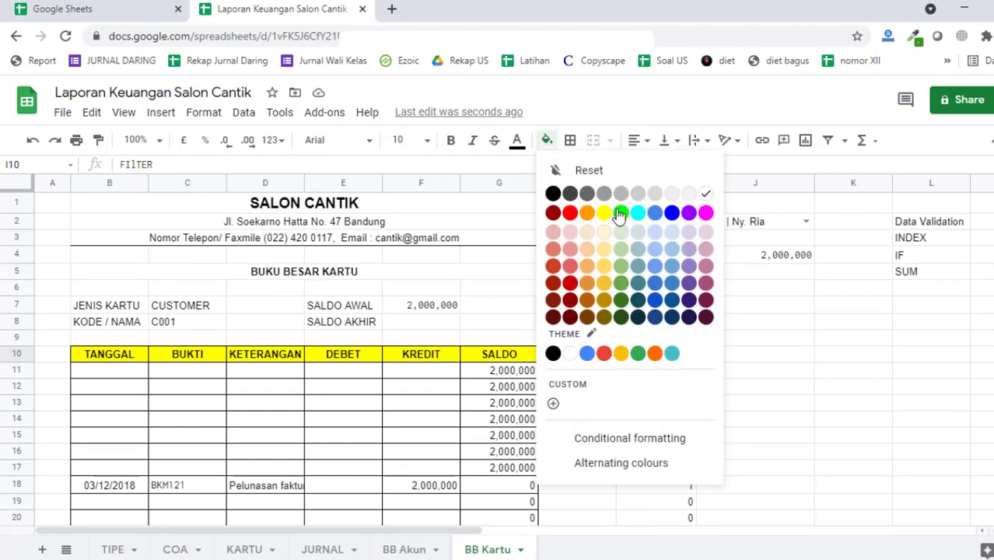
pyautogui.click(604, 211)
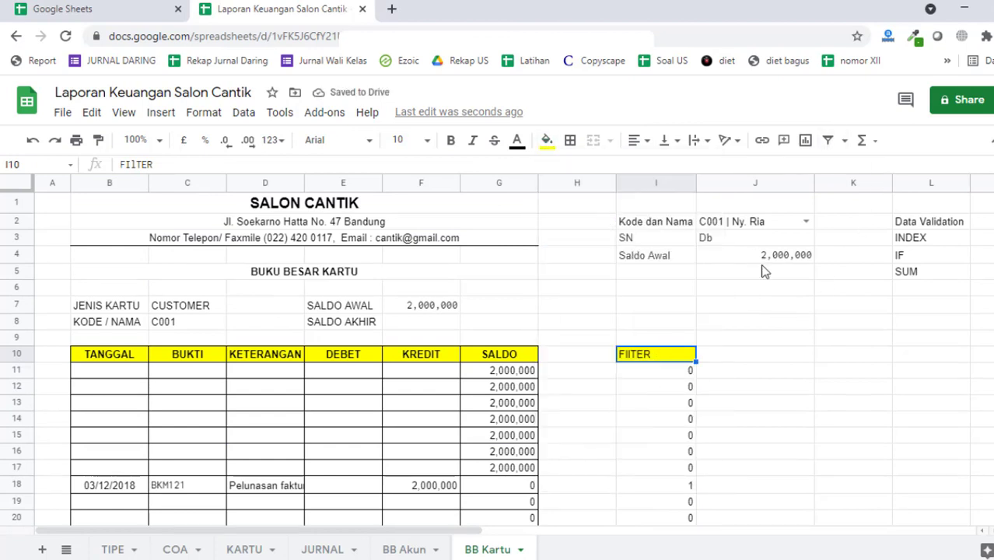
pyautogui.click(830, 144)
pyautogui.click(739, 403)
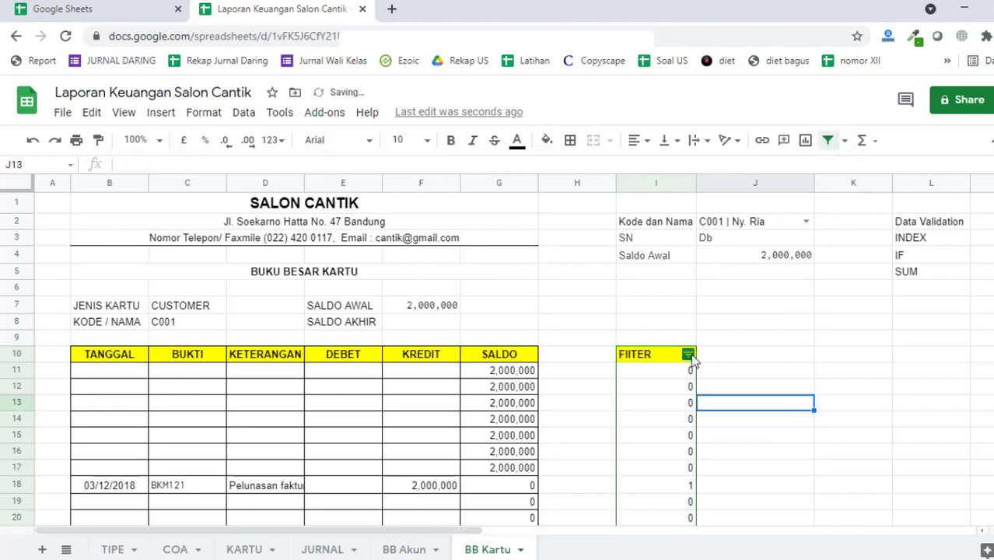
# - Filter column I to hide the rows with 0 and show only those with 1
pyautogui.click(689, 355)
pyautogui.scroll(-3, 576, 296)
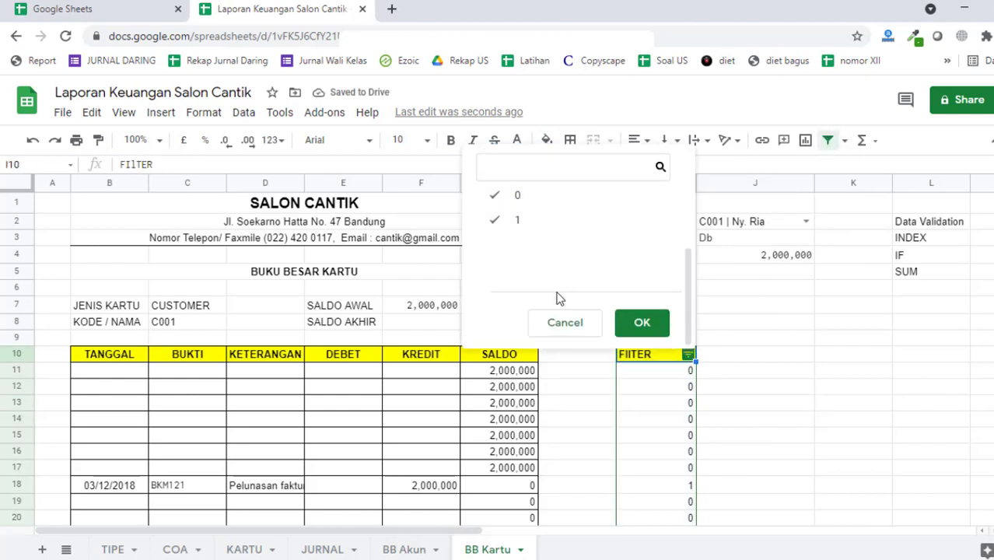
pyautogui.click(500, 195)
pyautogui.click(640, 324)
pyautogui.click(705, 406)
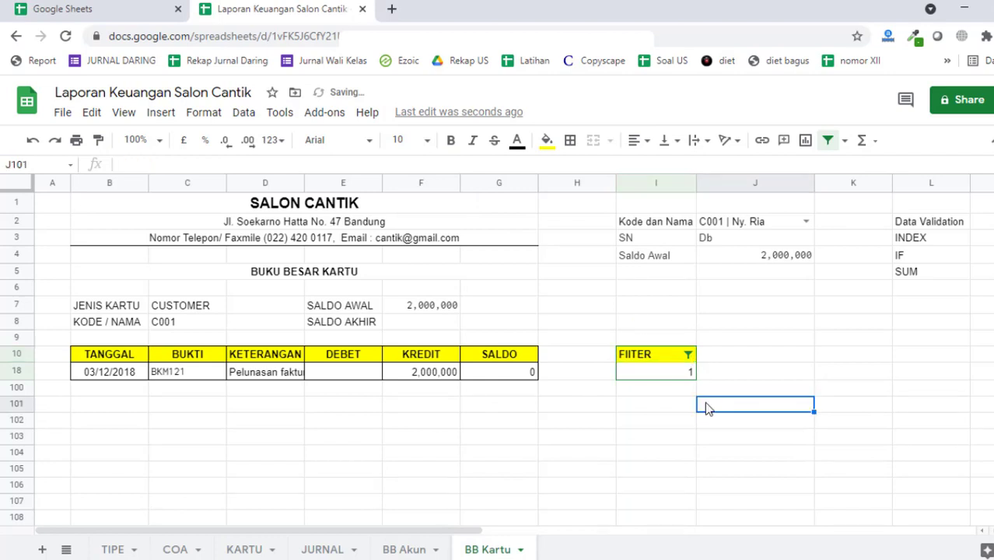
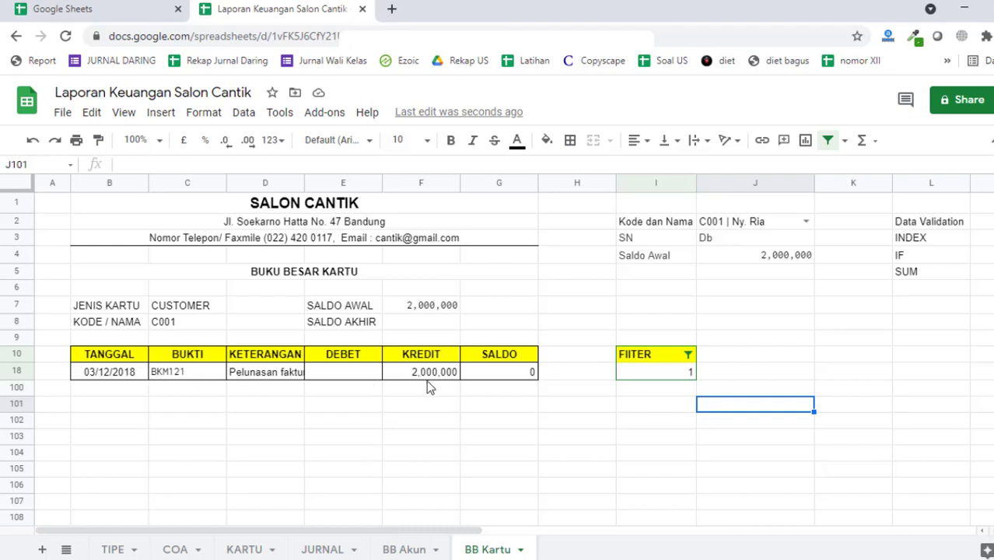
# - Include the value 0 in the column I filter again so all ledger rows are shown
pyautogui.click(502, 373)
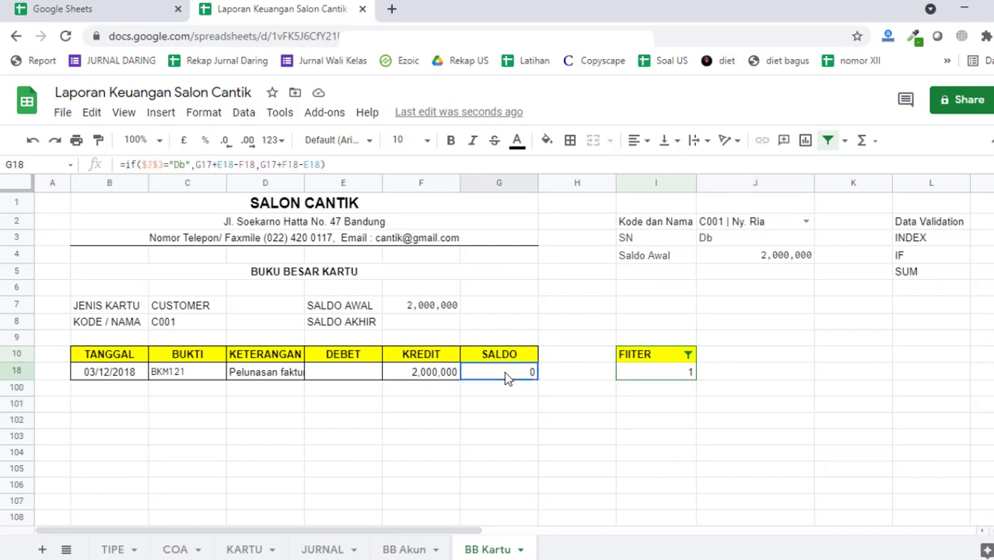
pyautogui.click(414, 326)
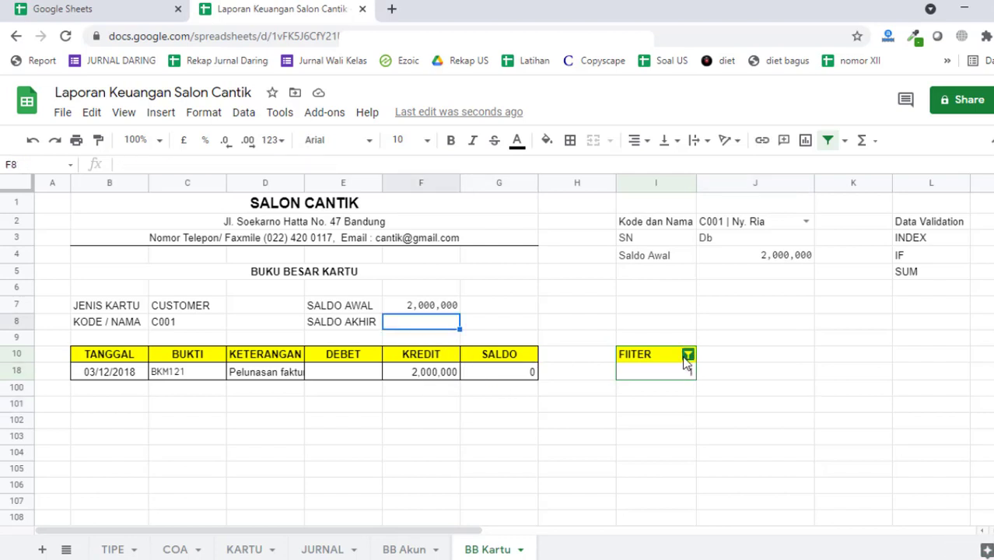
pyautogui.click(688, 355)
pyautogui.scroll(-2, 526, 304)
pyautogui.click(520, 226)
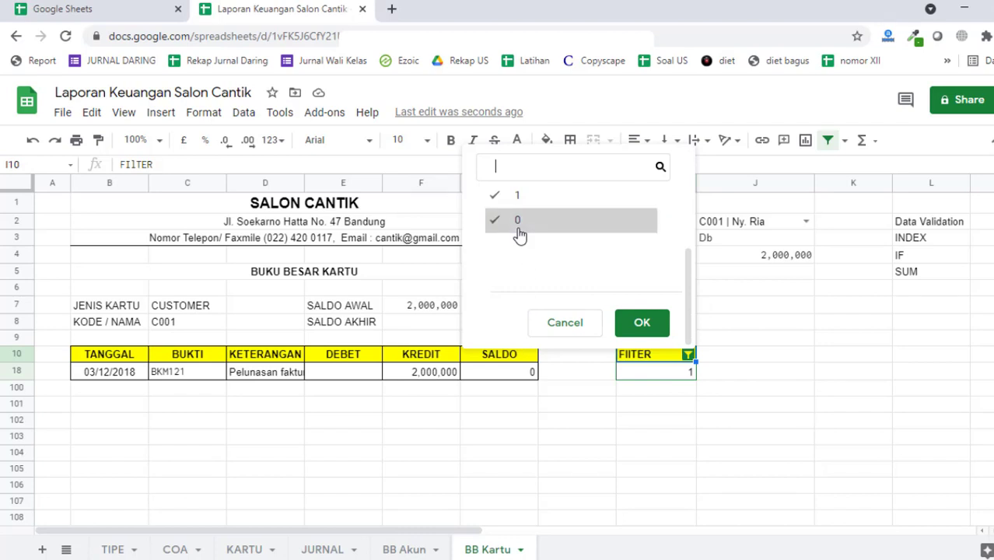
pyautogui.click(642, 322)
# - Check the Saldo Akhir cell F8 on the BB Akun sheet as a reference and return to BB Kartu
pyautogui.click(433, 323)
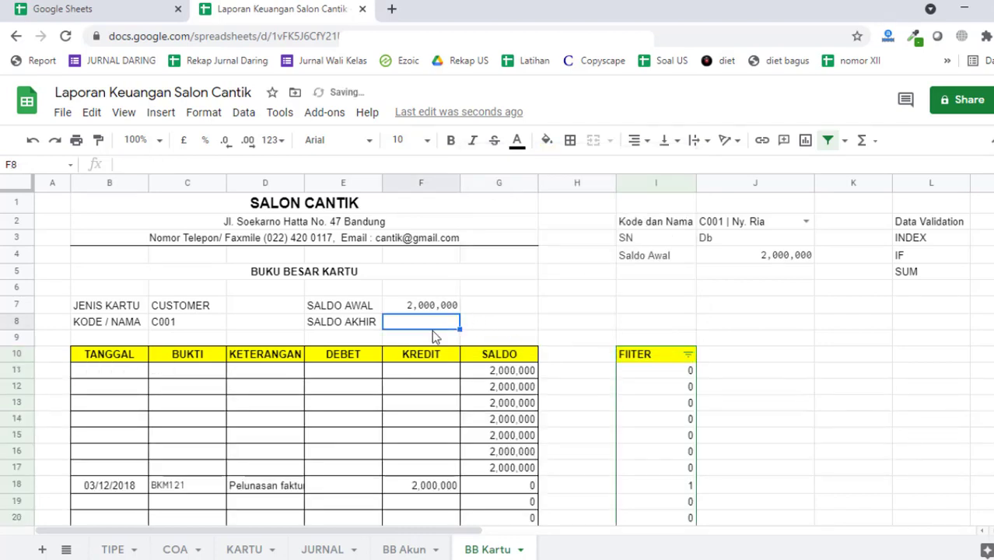
pyautogui.click(404, 550)
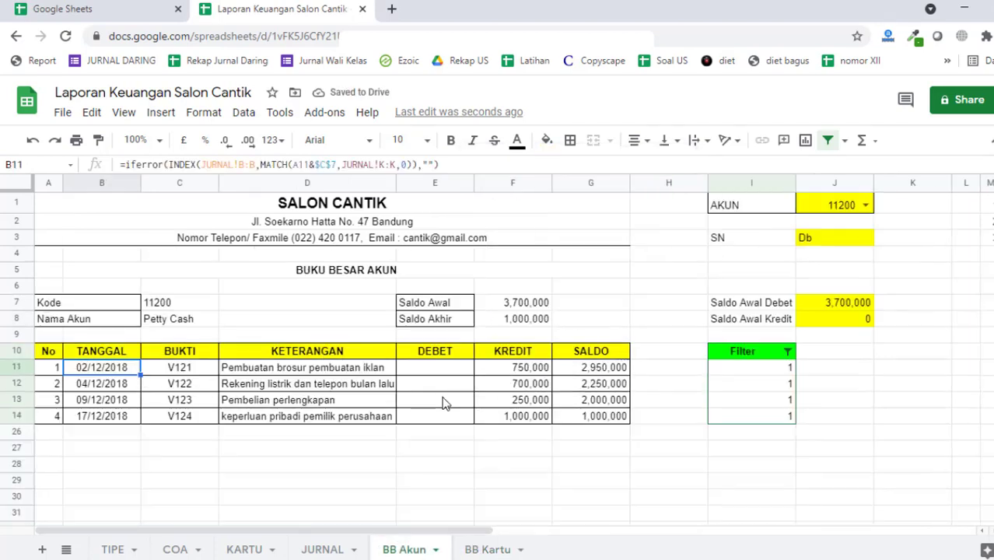
pyautogui.click(523, 319)
pyautogui.click(487, 548)
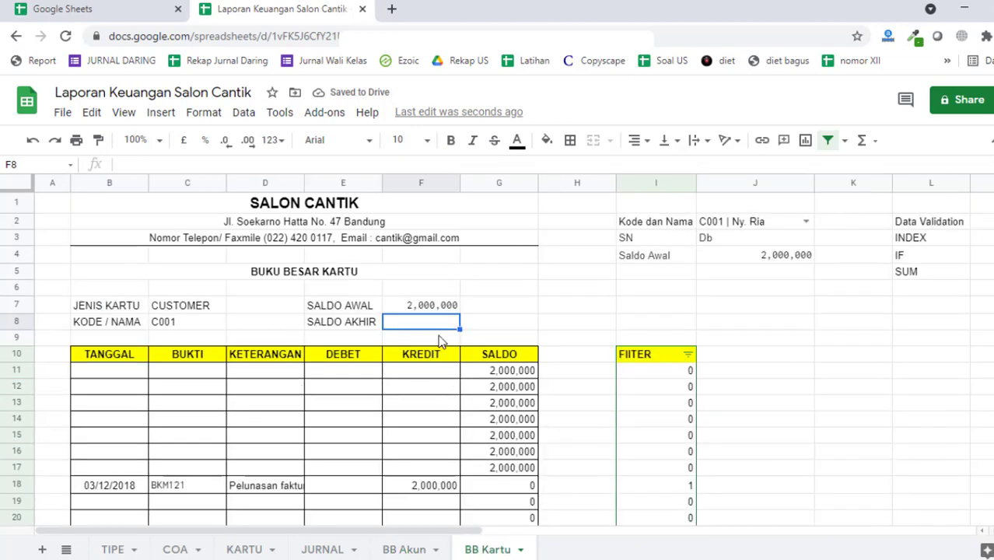
# - In the SALDO AKHIR cell F8, start an IF formula testing J3="Db" whose true result begins with F7+SUM(E11:E99)
pyautogui.write('=IF(')
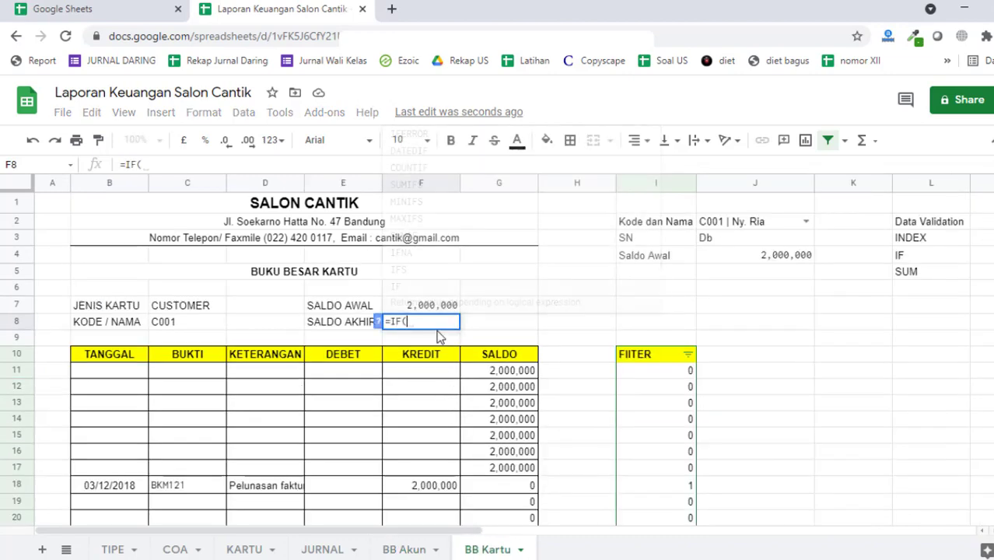
pyautogui.click(774, 242)
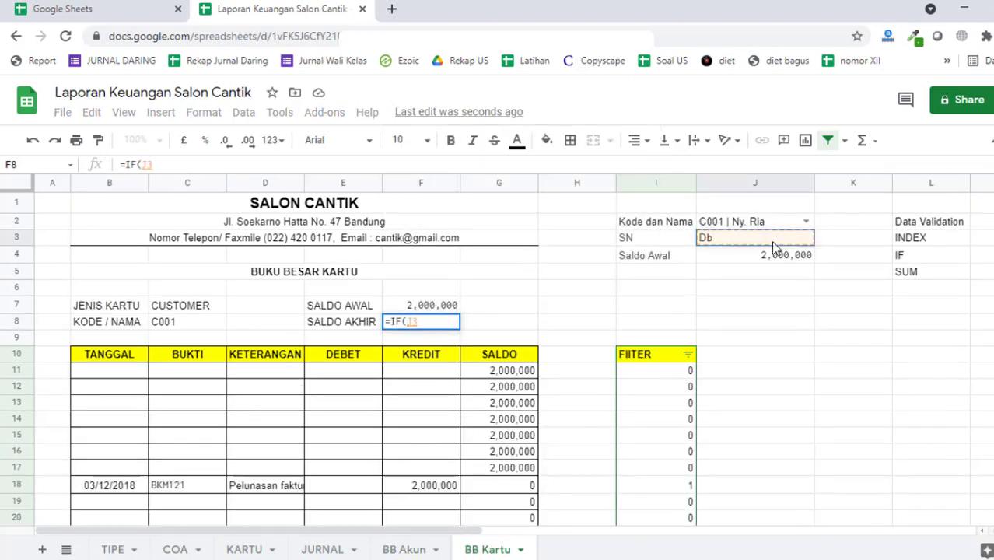
pyautogui.write('="Db')
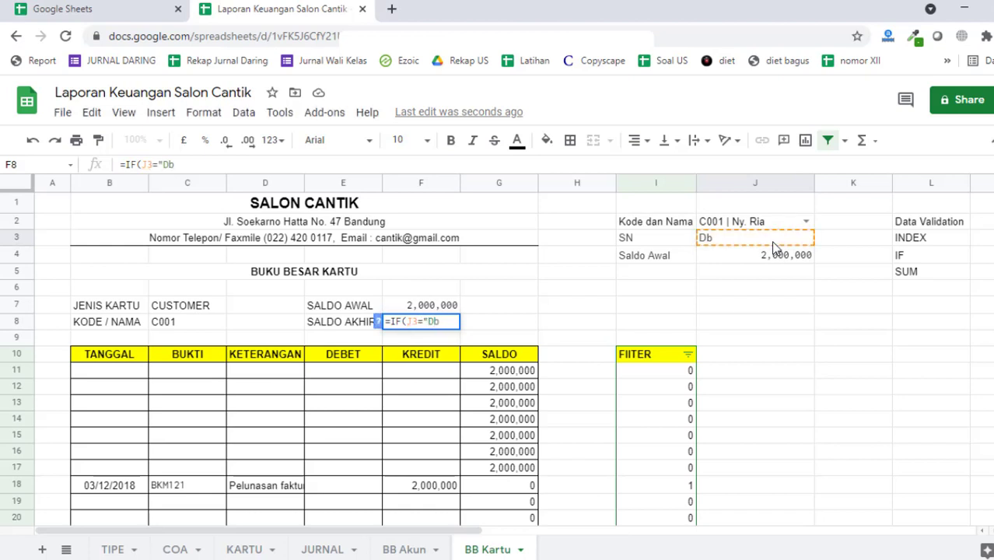
pyautogui.write('",')
pyautogui.click(420, 302)
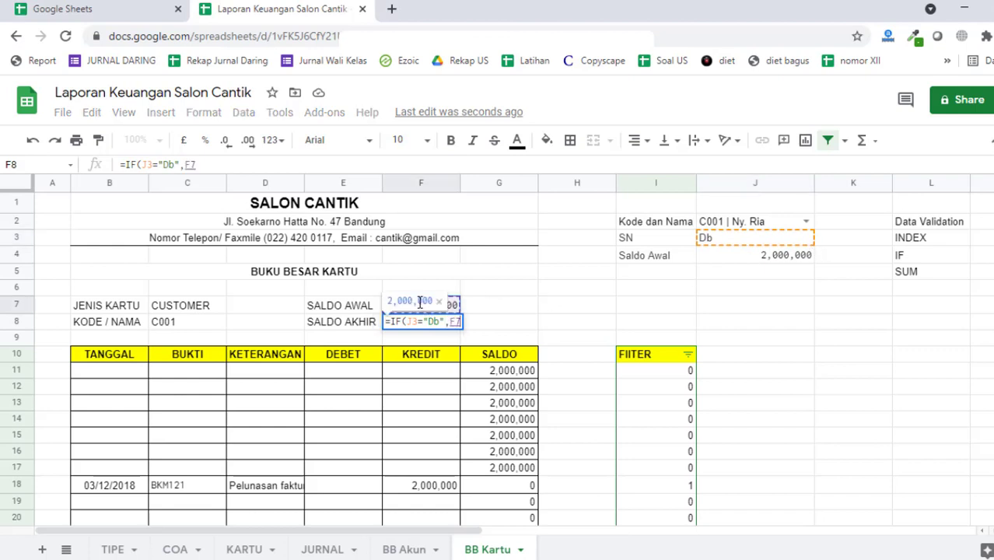
pyautogui.write('+')
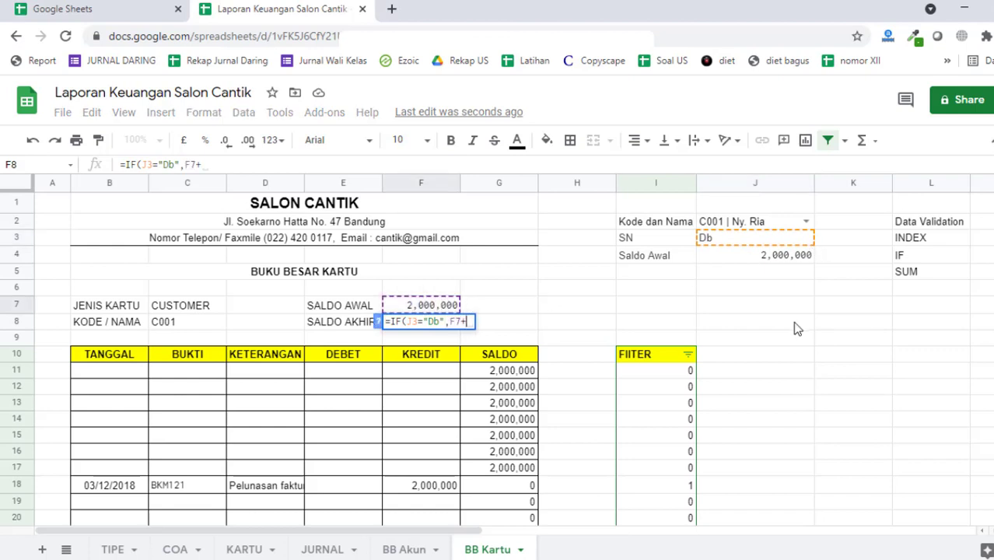
pyautogui.write('s')
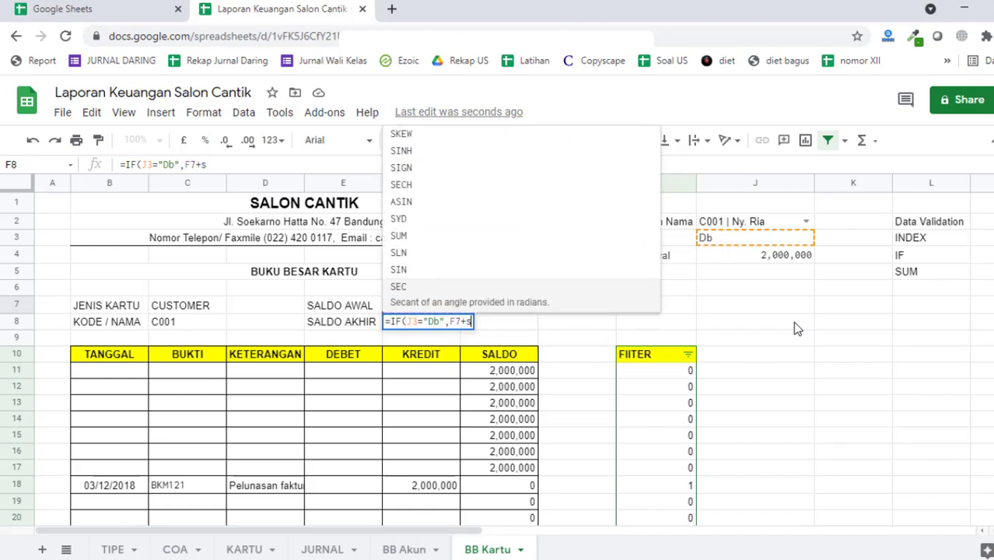
pyautogui.write('um(')
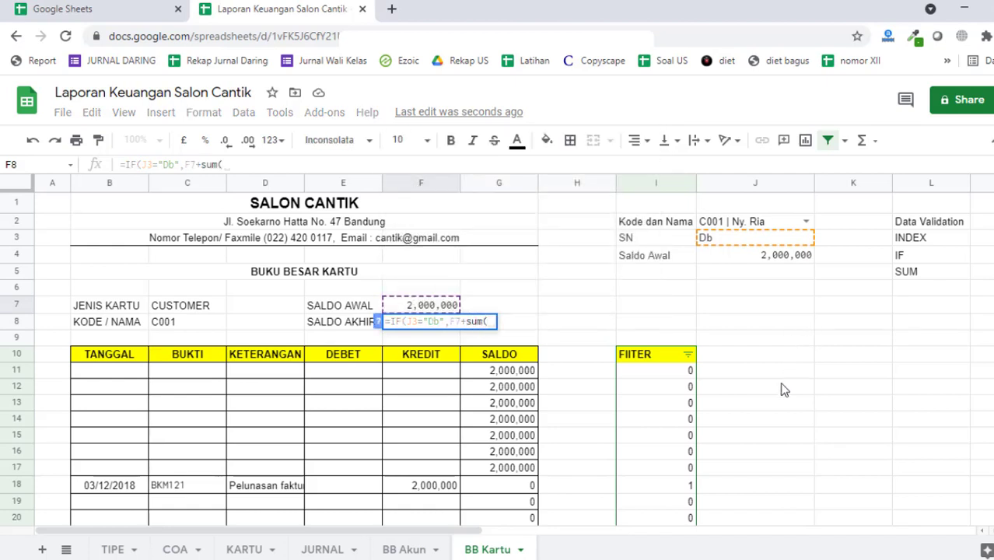
pyautogui.moveTo(335, 370); pyautogui.dragTo(348, 455)
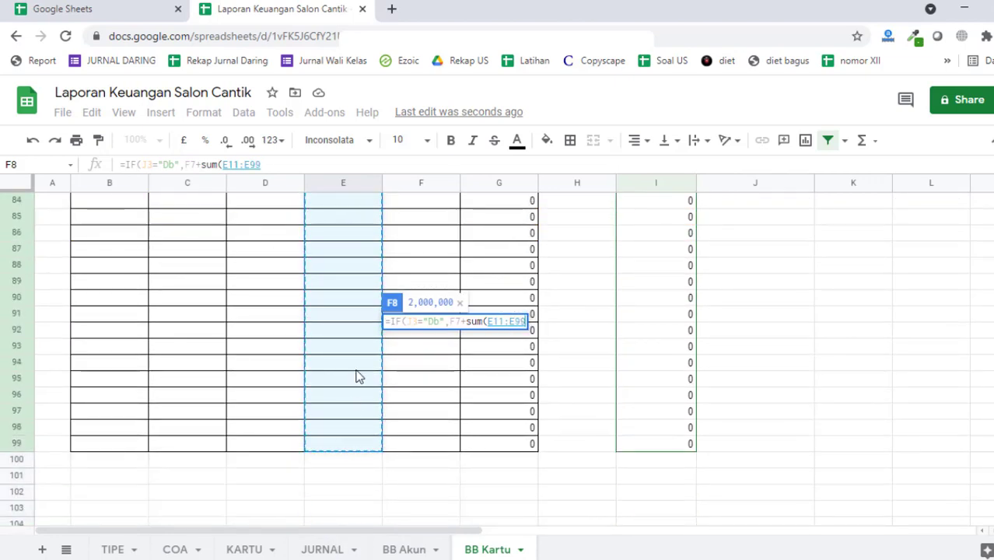
pyautogui.scroll(6, 348, 382)
pyautogui.scroll(10, 344, 384)
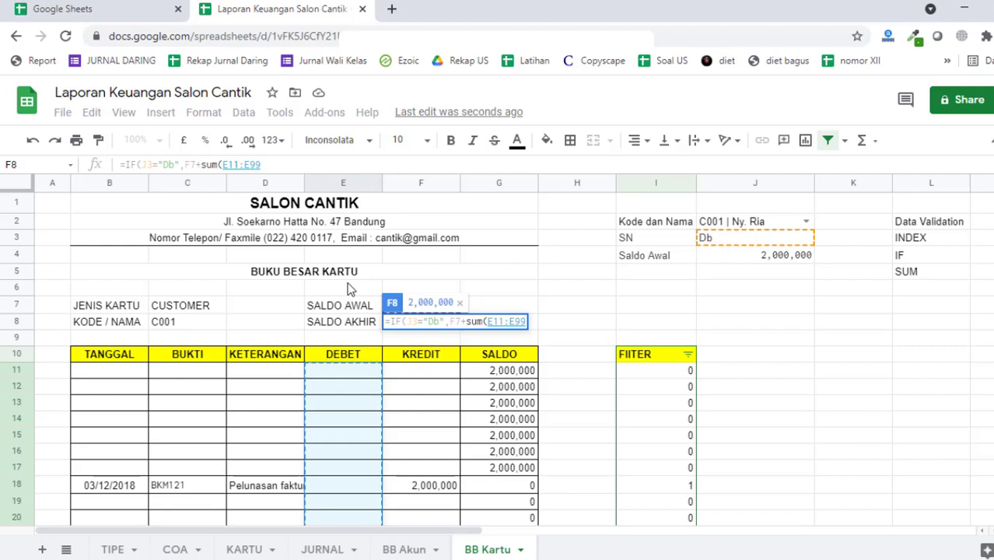
pyautogui.write(')')
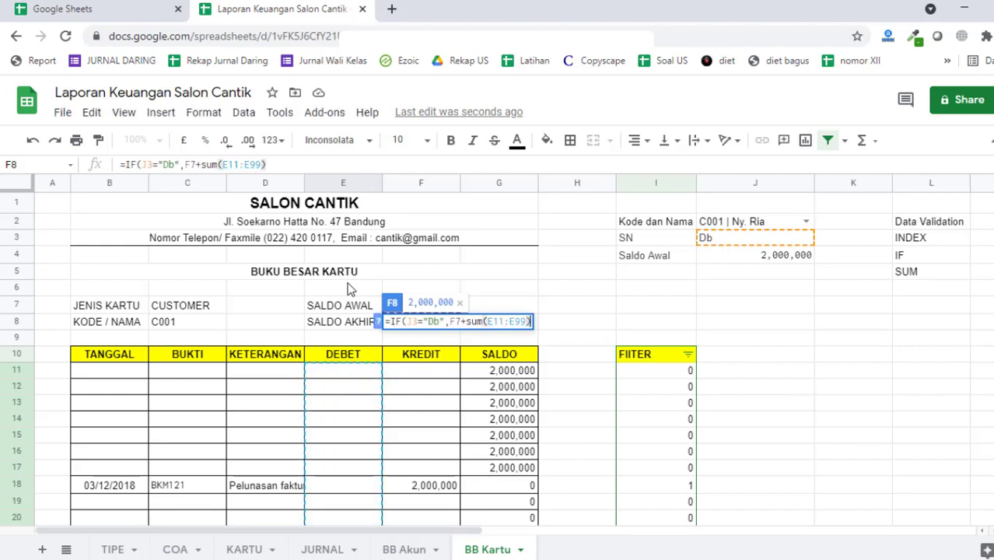
# - Complete the formula's true result by subtracting the credit total SUM(F11:F99)
pyautogui.write('-sum(')
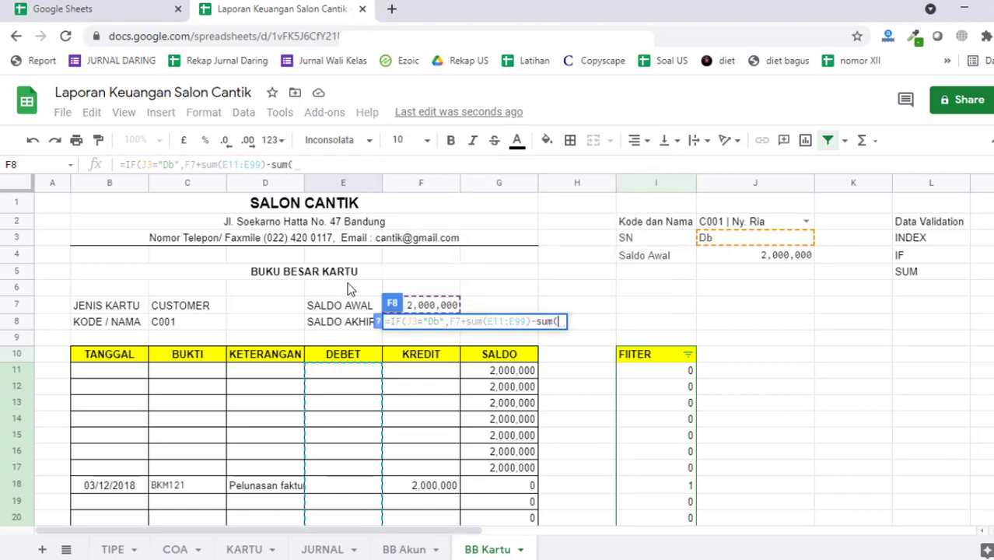
pyautogui.write('F11')
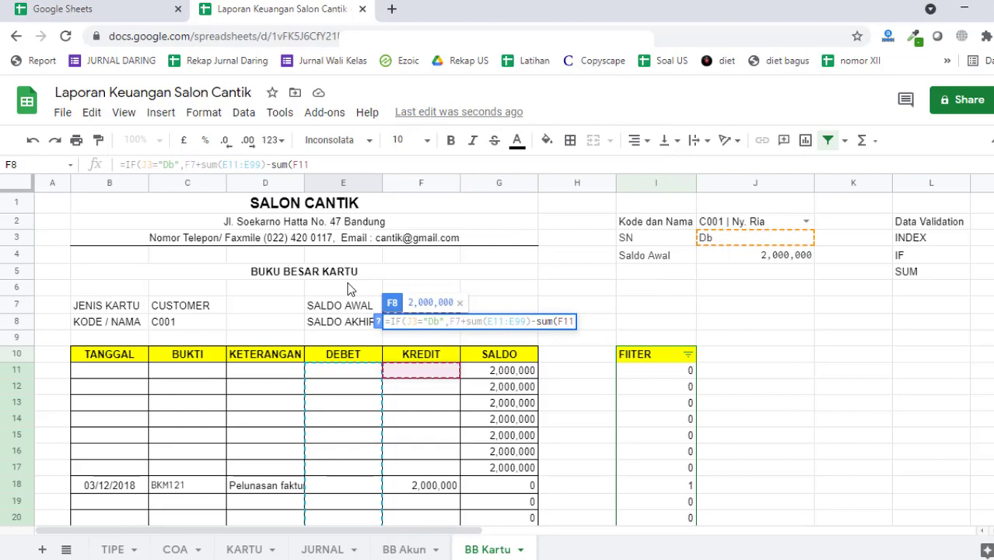
pyautogui.write(':F')
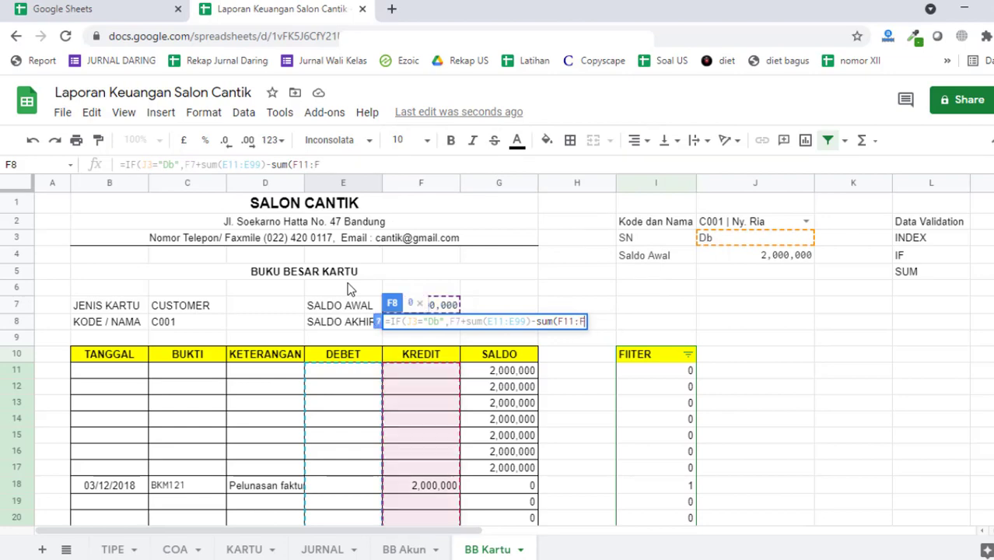
pyautogui.write('99')
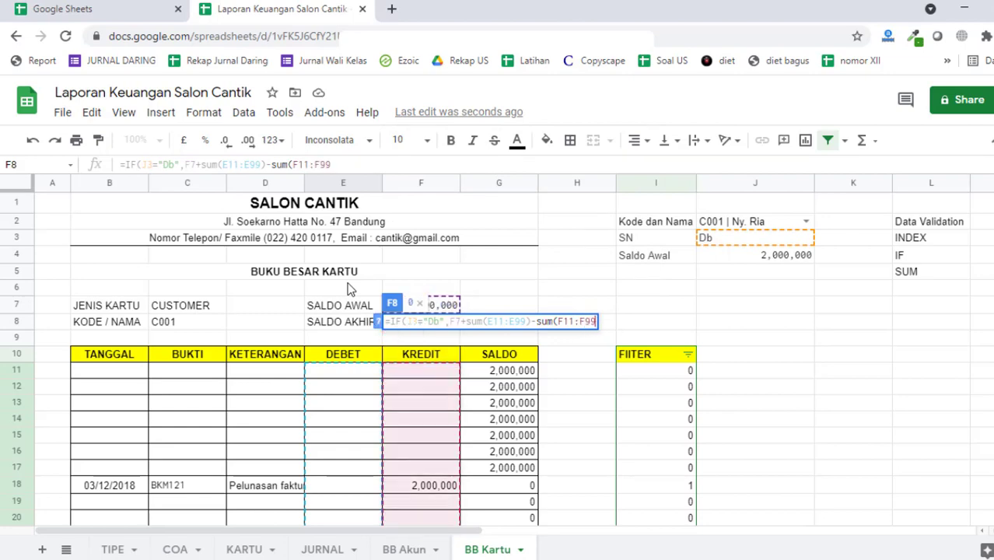
pyautogui.write(')')
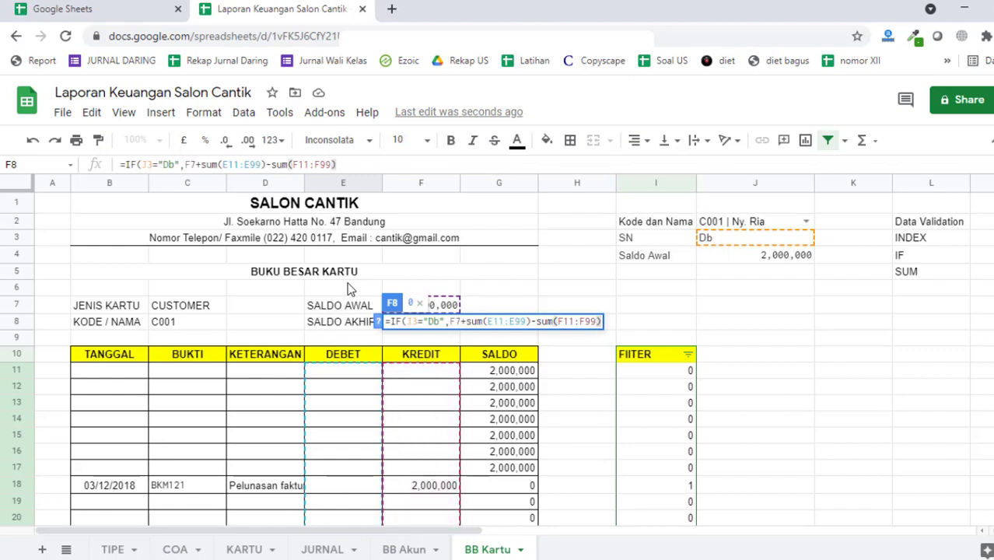
pyautogui.write(',')
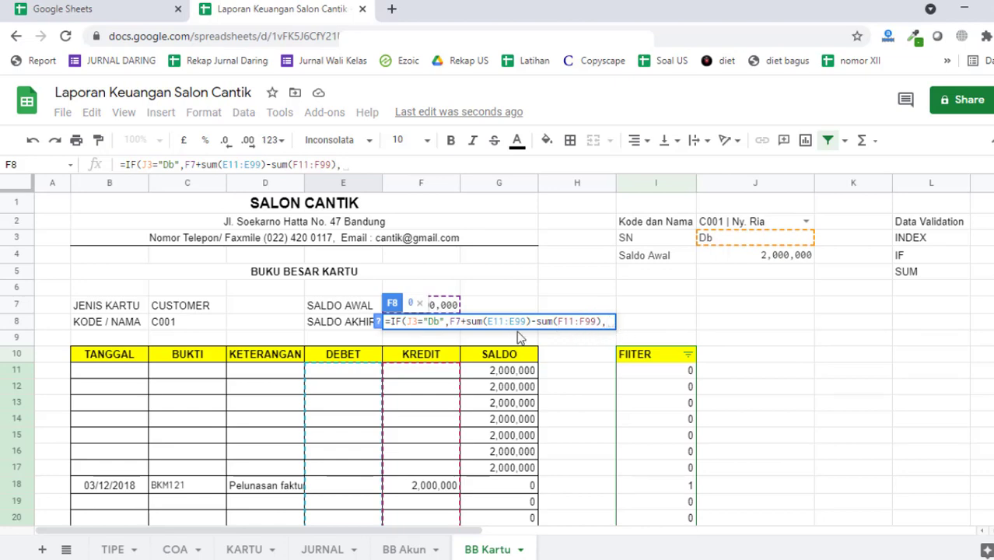
# - Begin the formula's false result with F7+SUM(F11:F99), keeping the earlier debit range as E11:E99
pyautogui.write('f7')
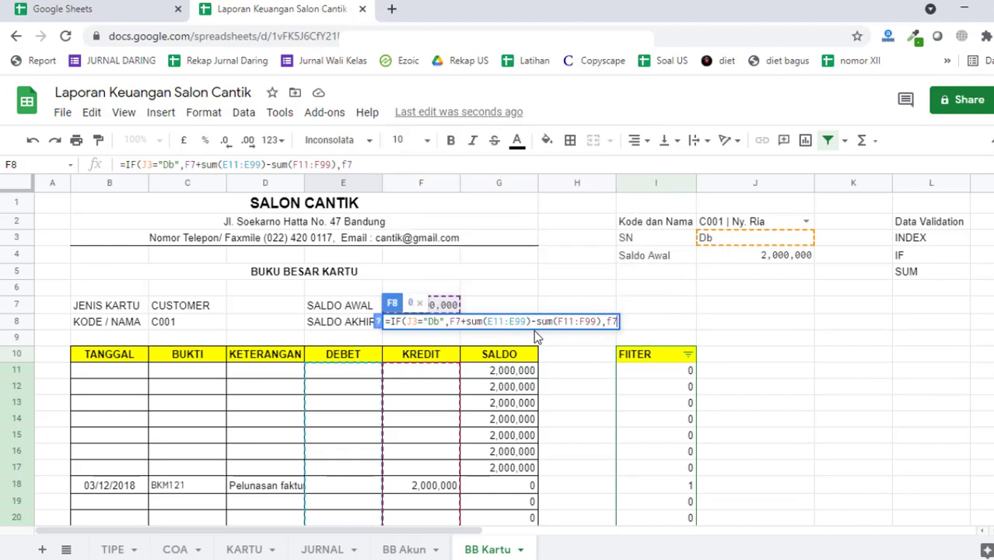
pyautogui.write('+')
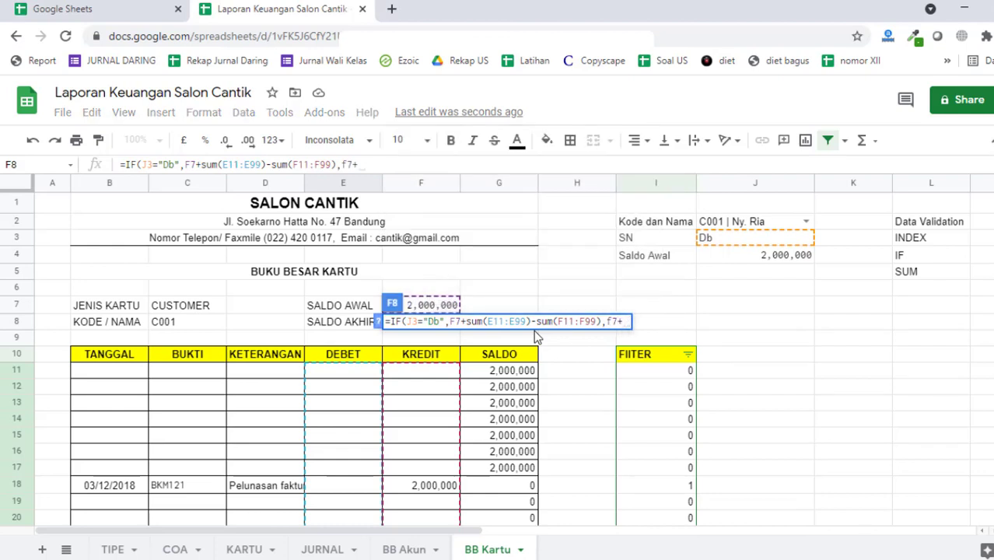
pyautogui.write('sum(')
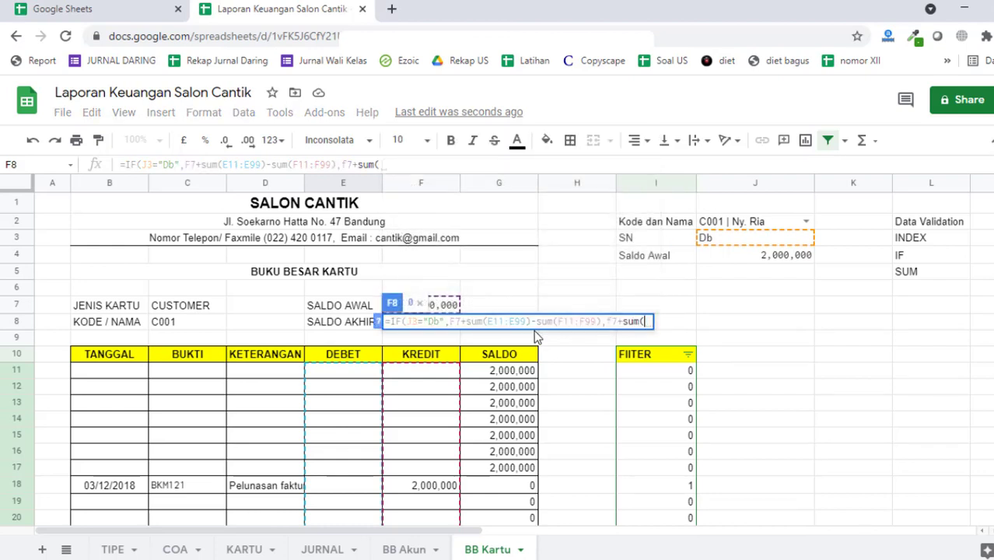
pyautogui.write('F11')
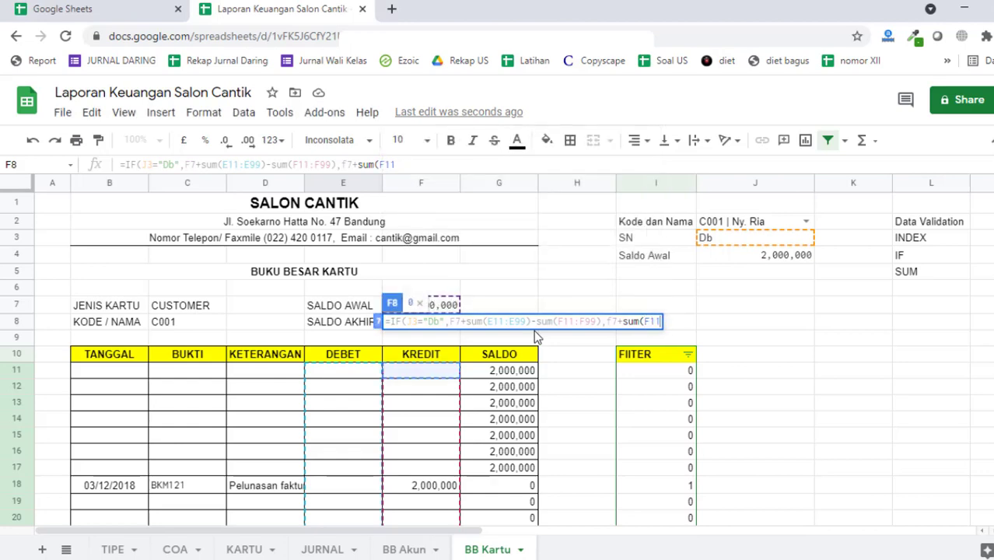
pyautogui.write(':')
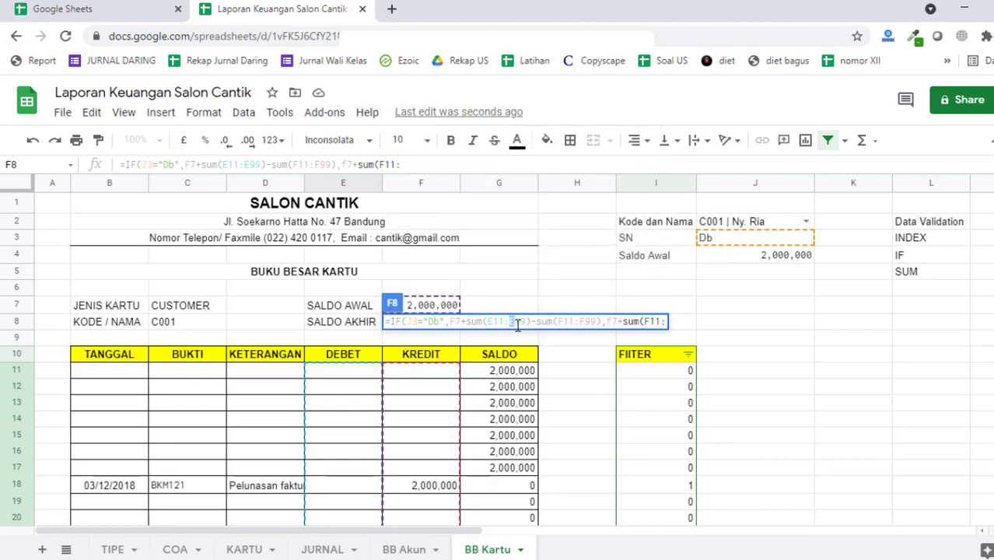
pyautogui.write('f')
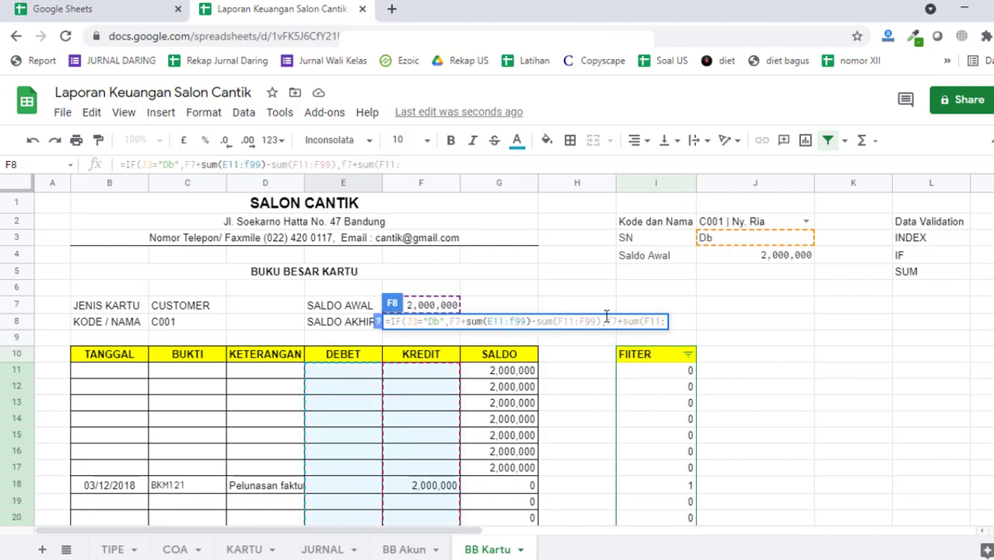
pyautogui.press('BackSpace')
pyautogui.write('e')
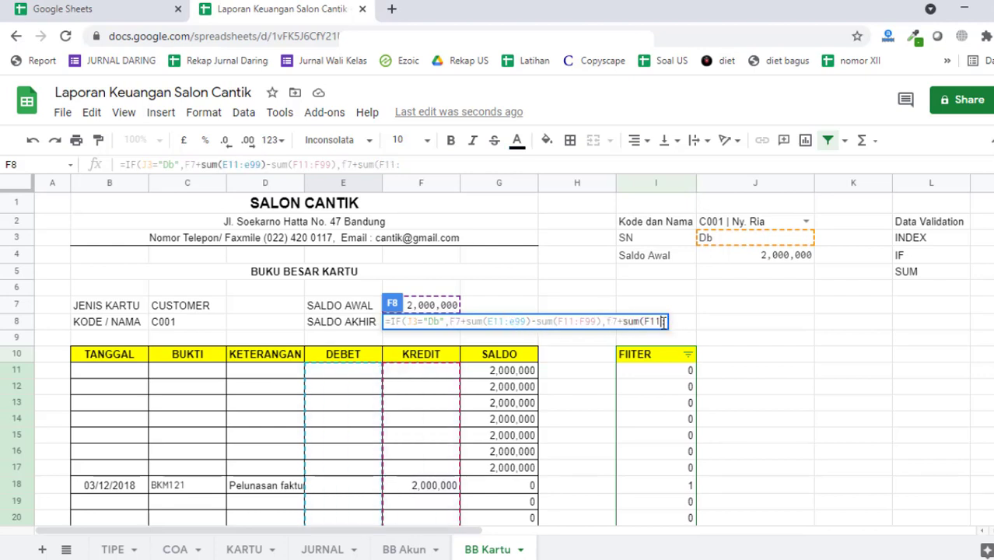
pyautogui.write('F')
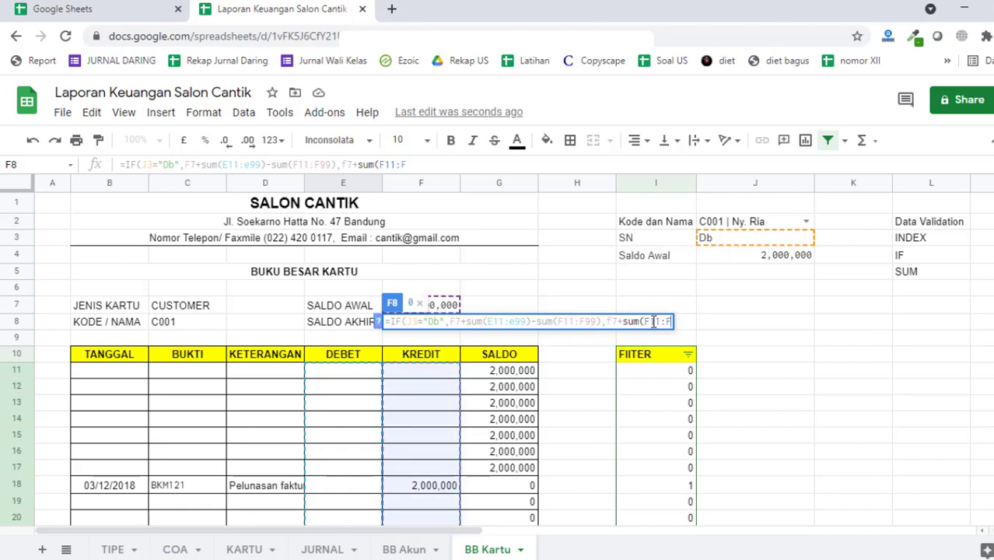
pyautogui.write('99')
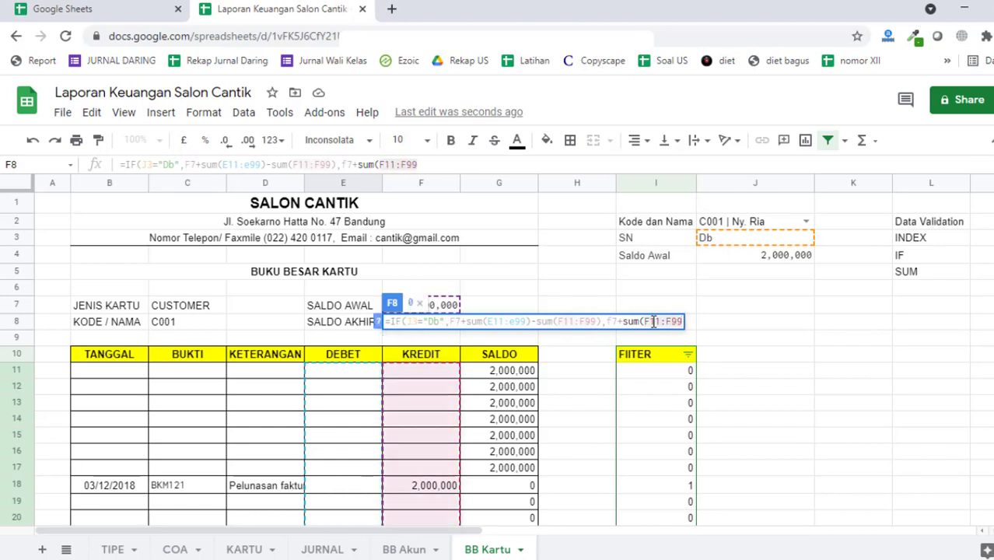
pyautogui.write(')-')
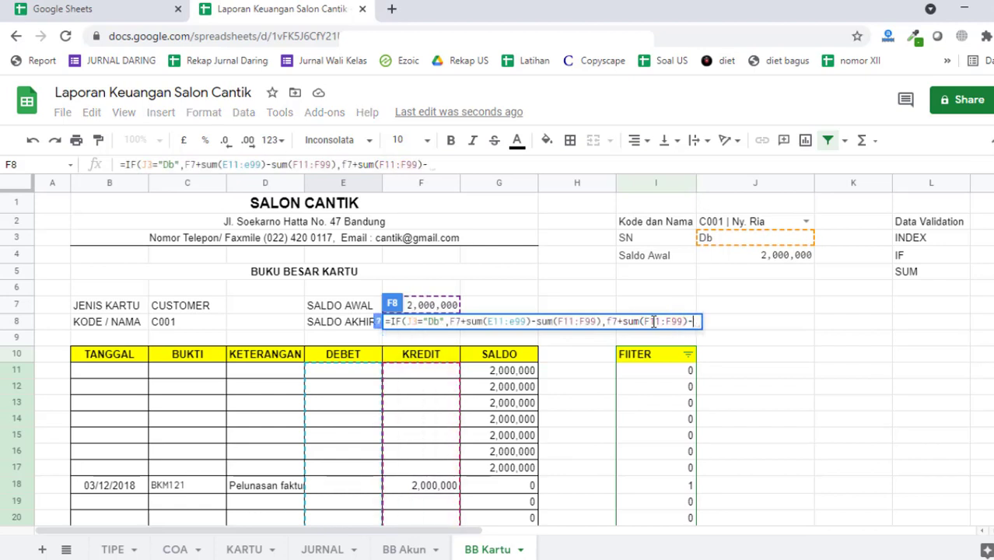
# - Finish the false result by subtracting SUM(E11:E99) and enter the closing balance formula in F8
pyautogui.write('sum(')
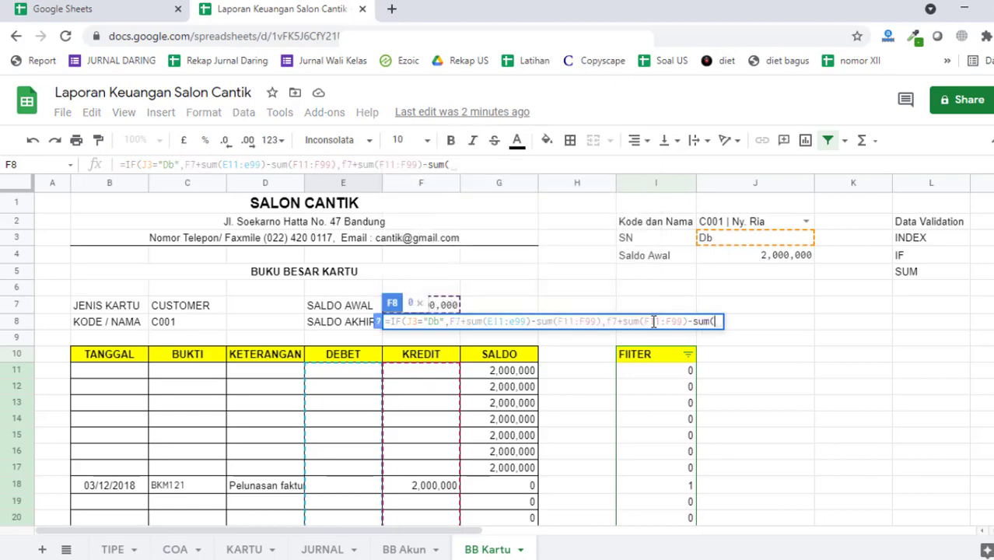
pyautogui.write('f11')
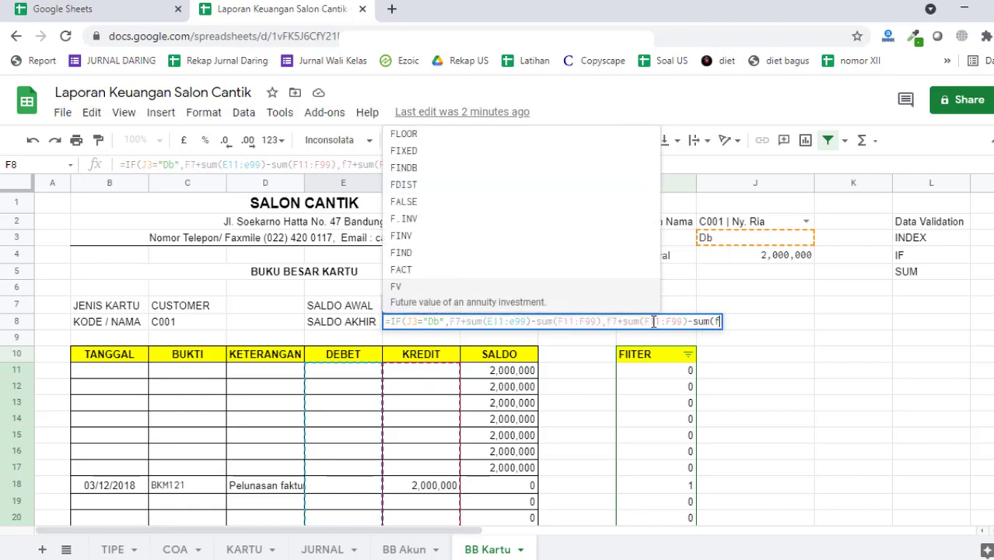
pyautogui.press('BackSpace')
pyautogui.press('BackSpace')
pyautogui.press('BackSpace')
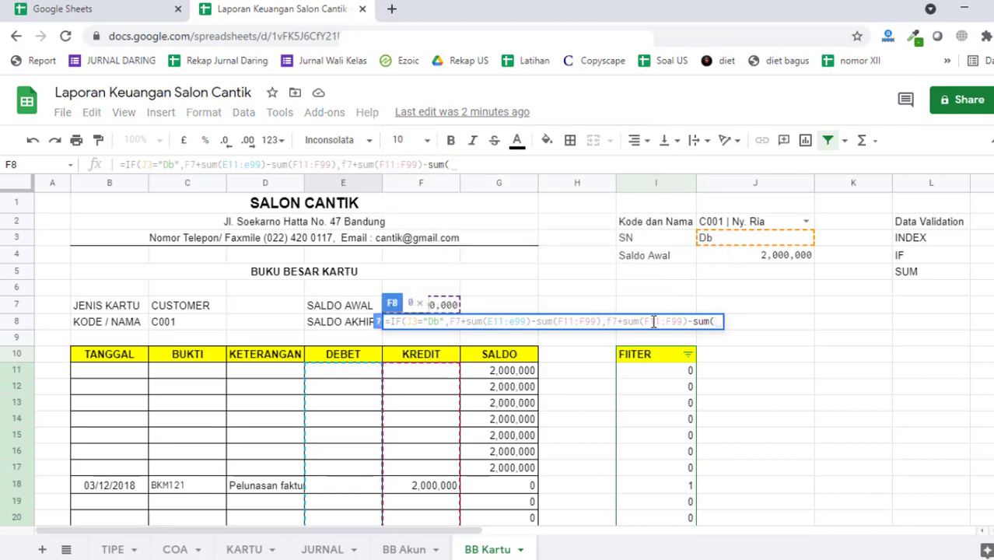
pyautogui.write('e11:')
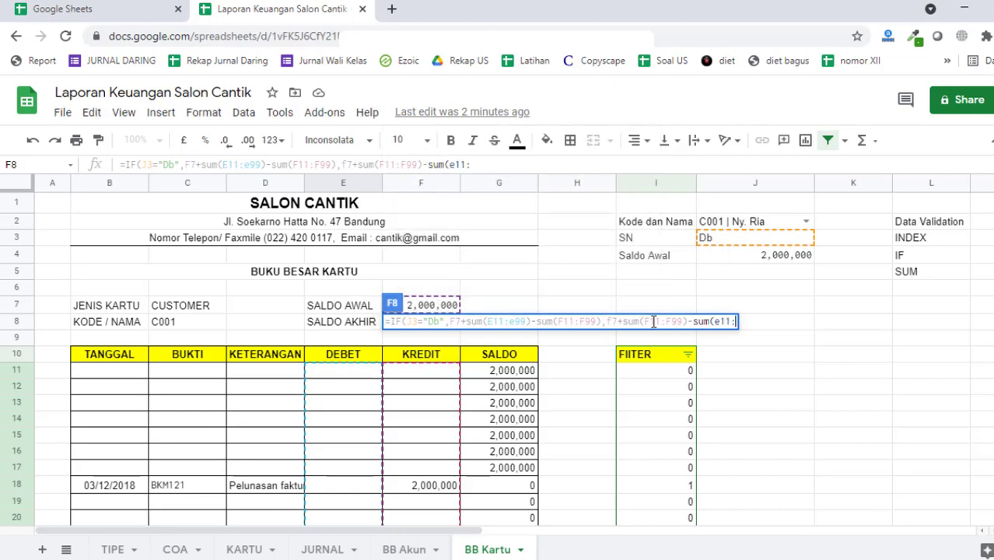
pyautogui.write('e99')
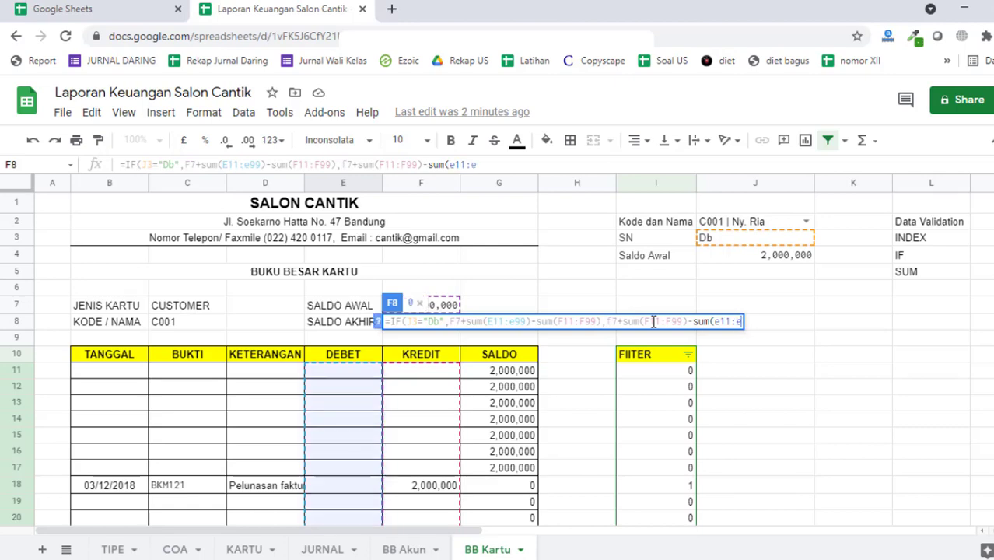
pyautogui.write(')')
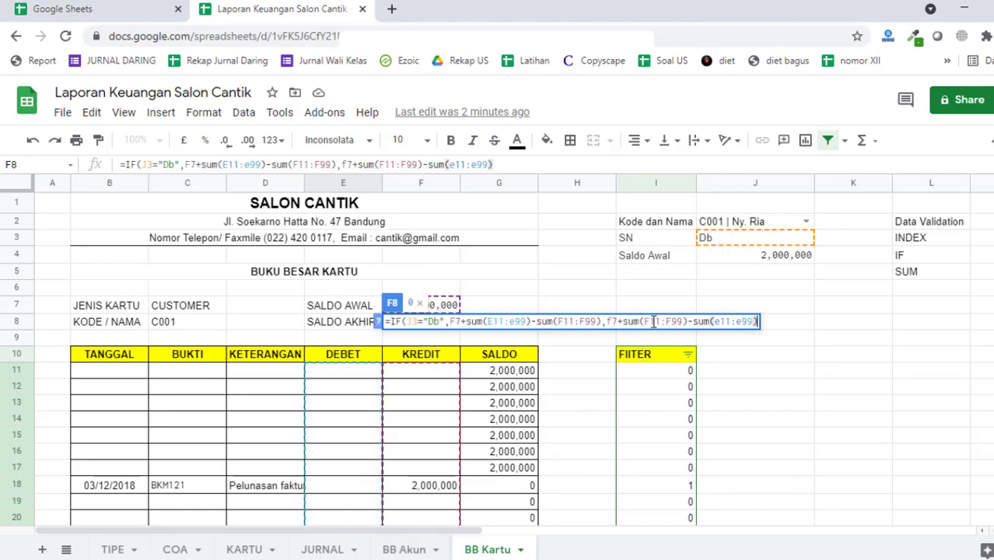
pyautogui.press('Return')
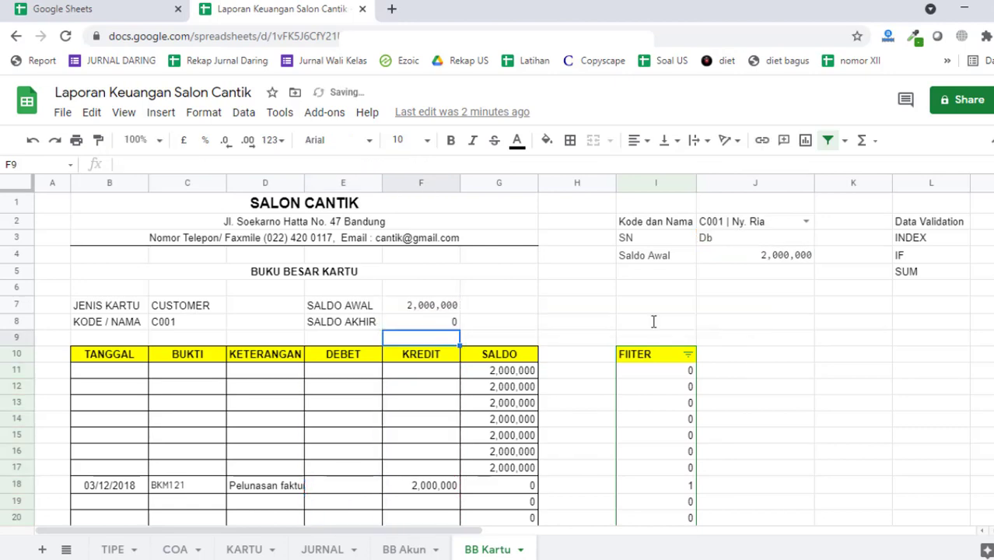
# - Review the F8 formula and choose the second customer in the Kode dan Nama dropdown in J2 to test the closing balance
pyautogui.click(429, 327)
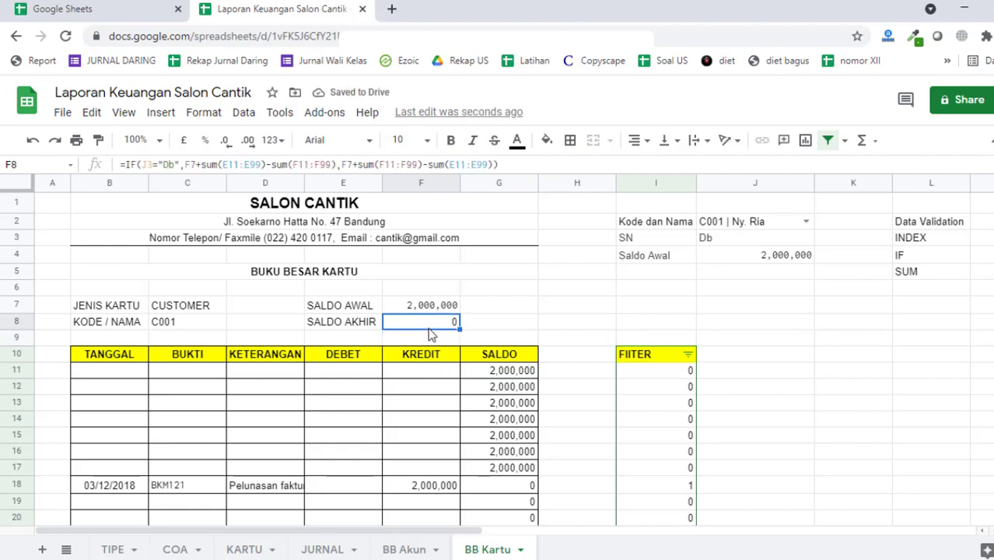
pyautogui.click(806, 223)
pyautogui.click(770, 264)
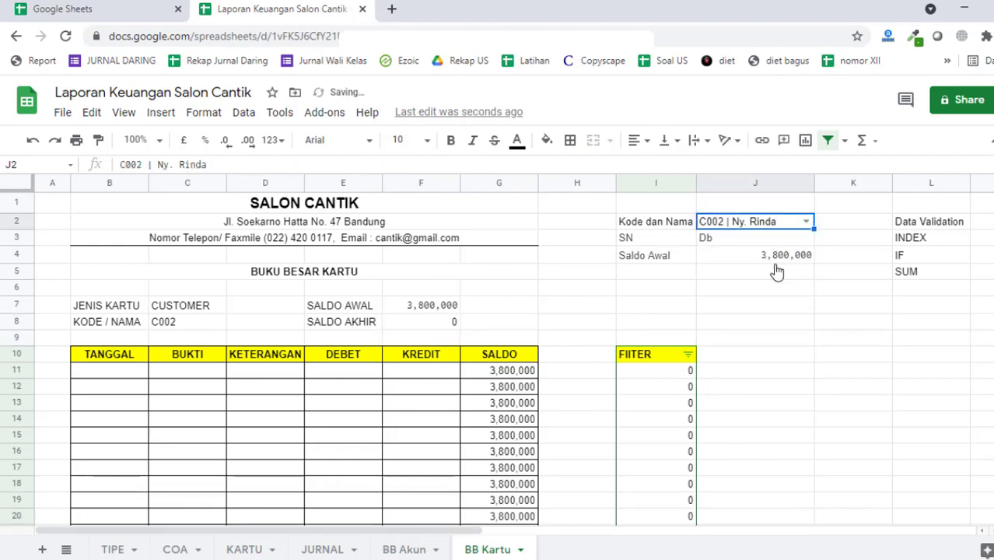
# - Filter the BB Kartu ledger by excluding value 0 in the filter column to show only the second customer's transactions
pyautogui.scroll(-2, 509, 416)
pyautogui.scroll(2, 507, 413)
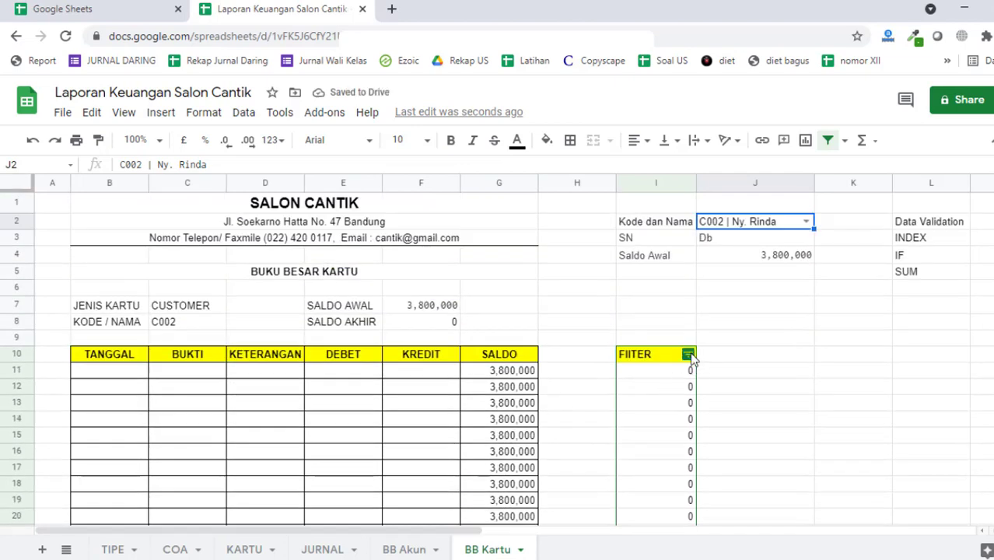
pyautogui.click(689, 355)
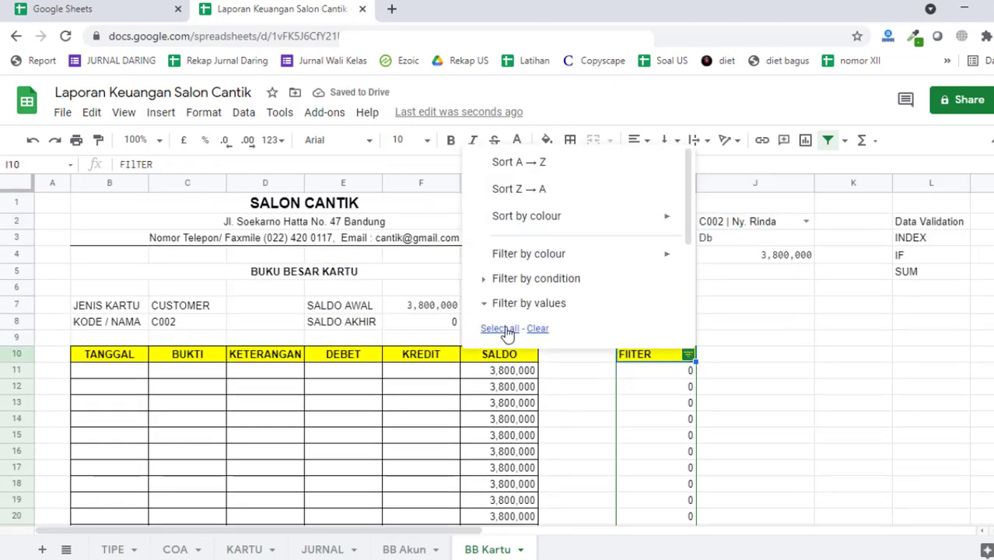
pyautogui.scroll(-3, 505, 332)
pyautogui.click(504, 204)
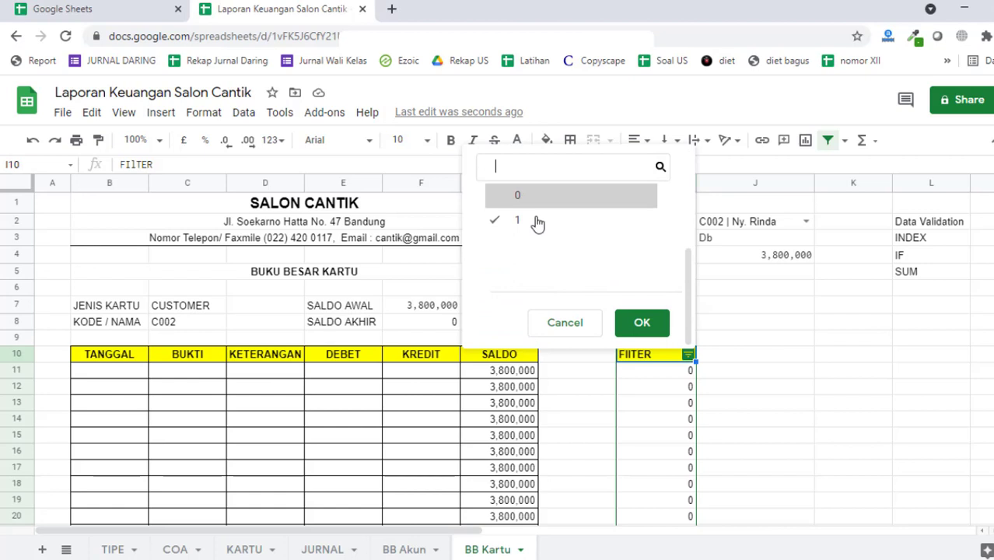
pyautogui.click(641, 323)
pyautogui.click(805, 406)
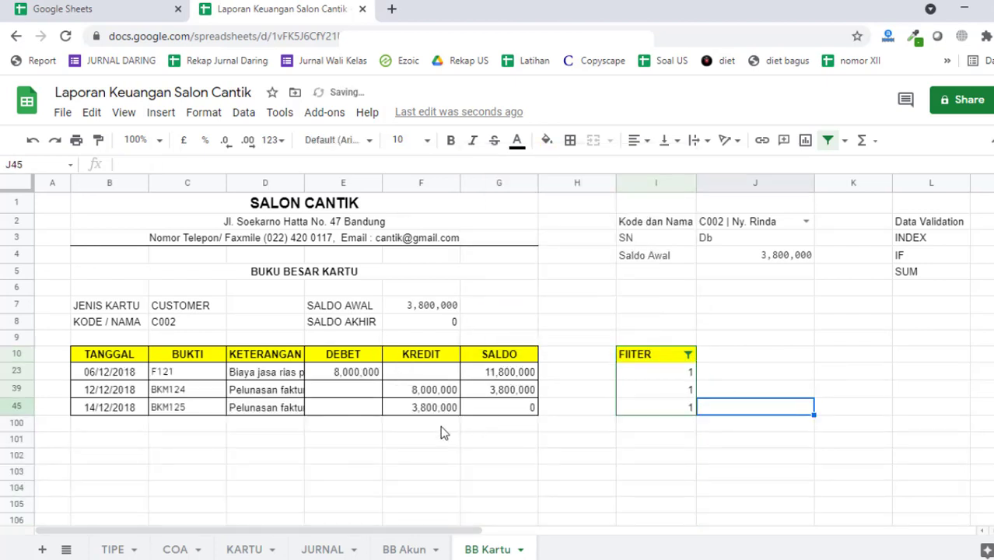
# - Choose C003 | SMK Pasundan in J2 and reset the filter column so all ledger rows are shown
pyautogui.click(809, 220)
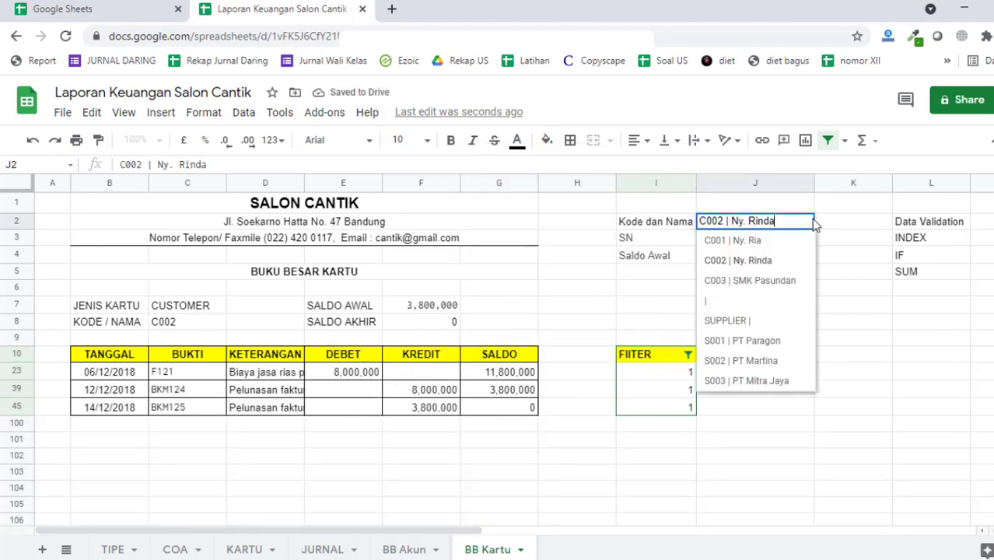
pyautogui.click(798, 282)
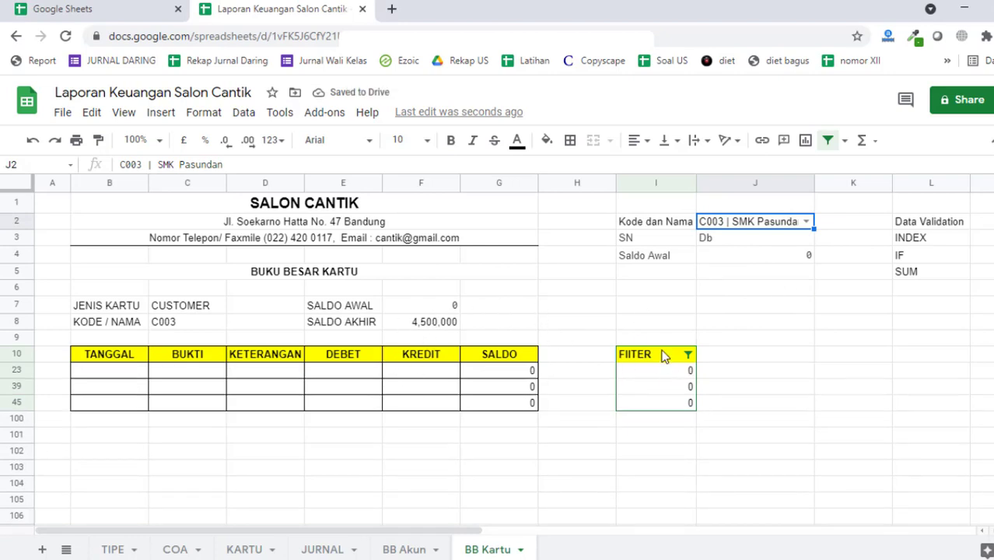
pyautogui.click(687, 355)
pyautogui.scroll(-5, 547, 288)
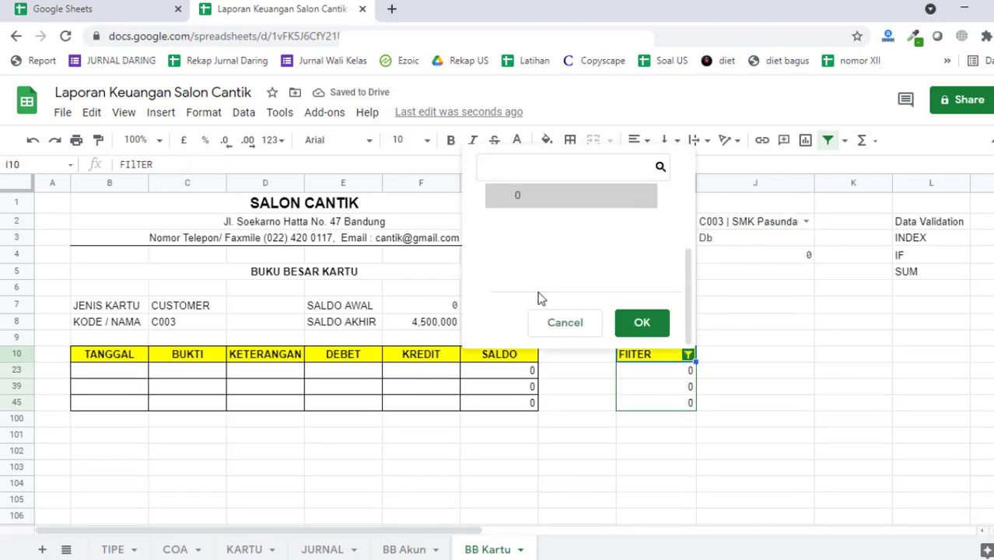
pyautogui.click(643, 325)
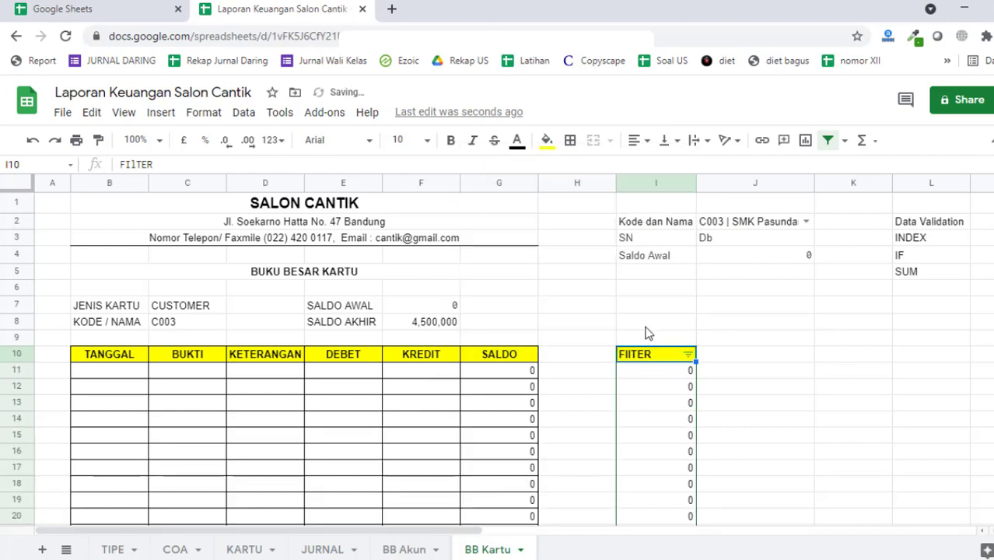
# - Exclude value 0 from the filter column again so only the transactions of C003 are listed
pyautogui.click(687, 354)
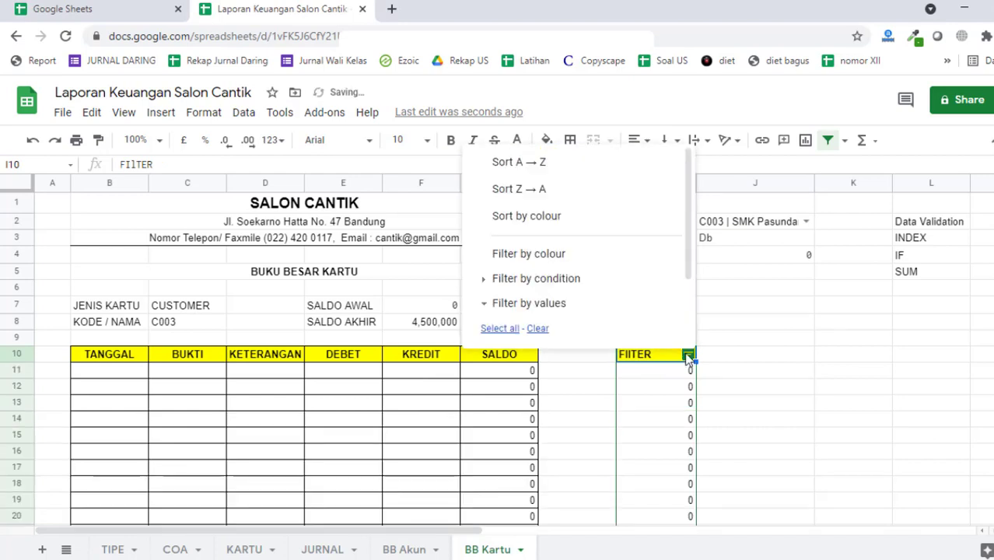
pyautogui.click(566, 306)
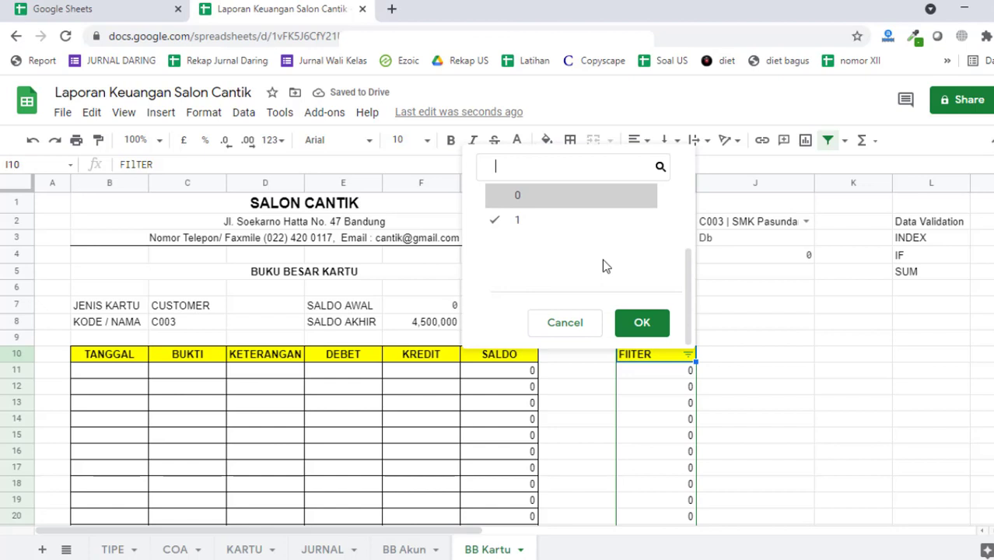
pyautogui.click(642, 323)
pyautogui.click(817, 406)
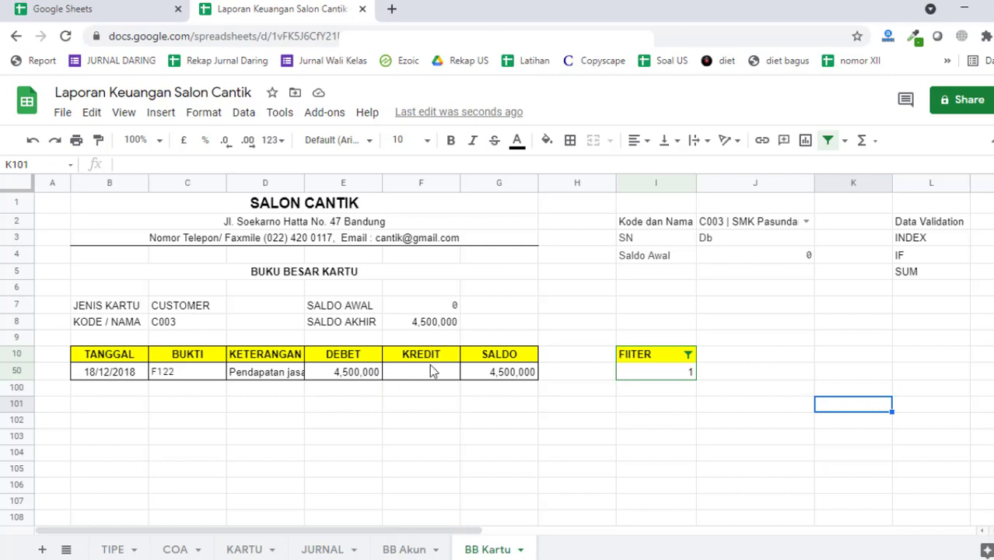
pyautogui.click(426, 407)
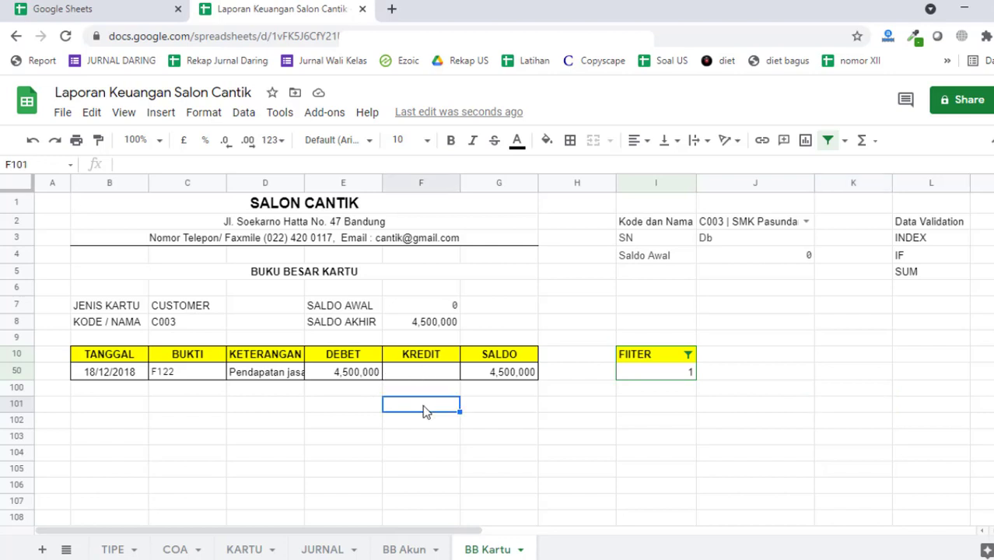
pyautogui.click(572, 395)
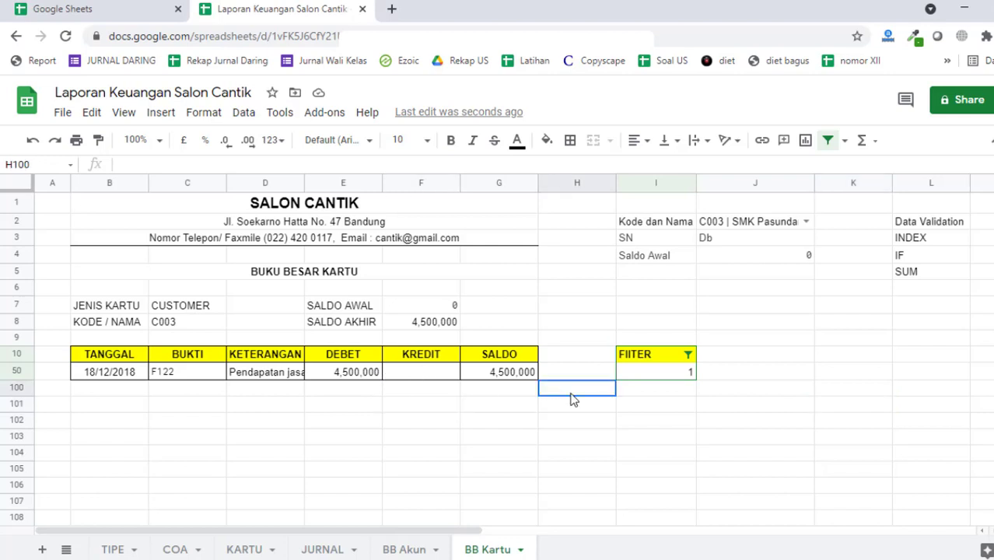
pyautogui.click(605, 488)
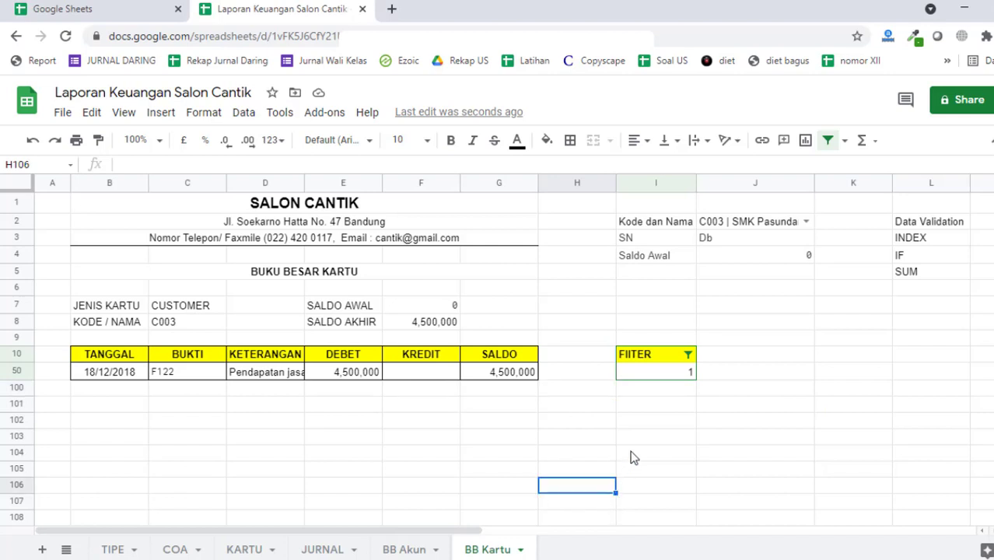
pyautogui.click(743, 426)
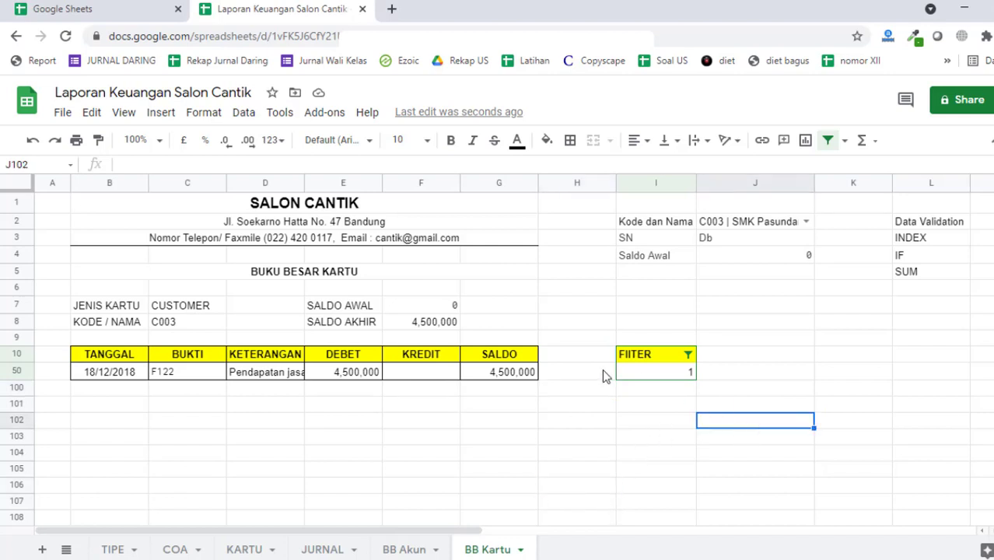
# - Add a new sheet after BB Kartu and name it NL
pyautogui.click(43, 550)
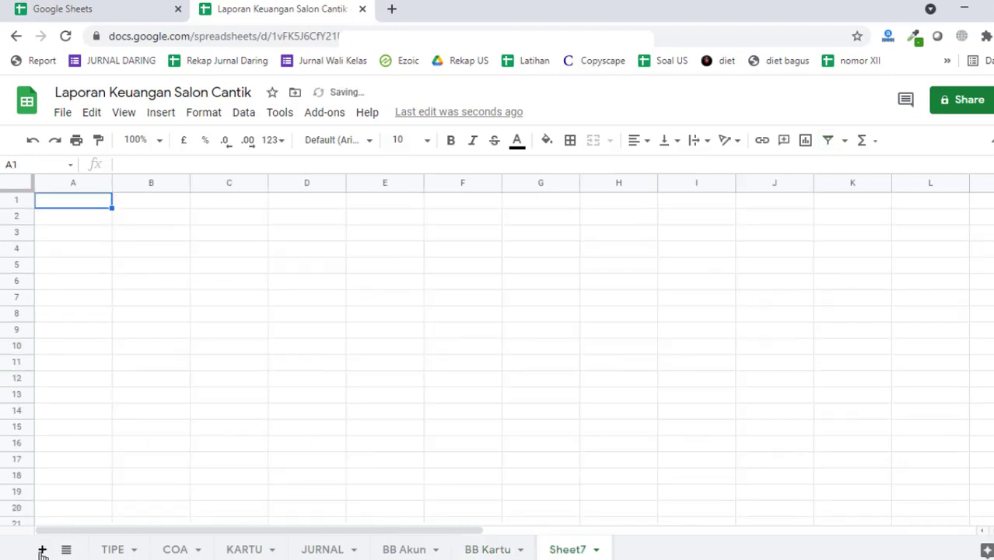
pyautogui.doubleClick(574, 550)
pyautogui.write('NL')
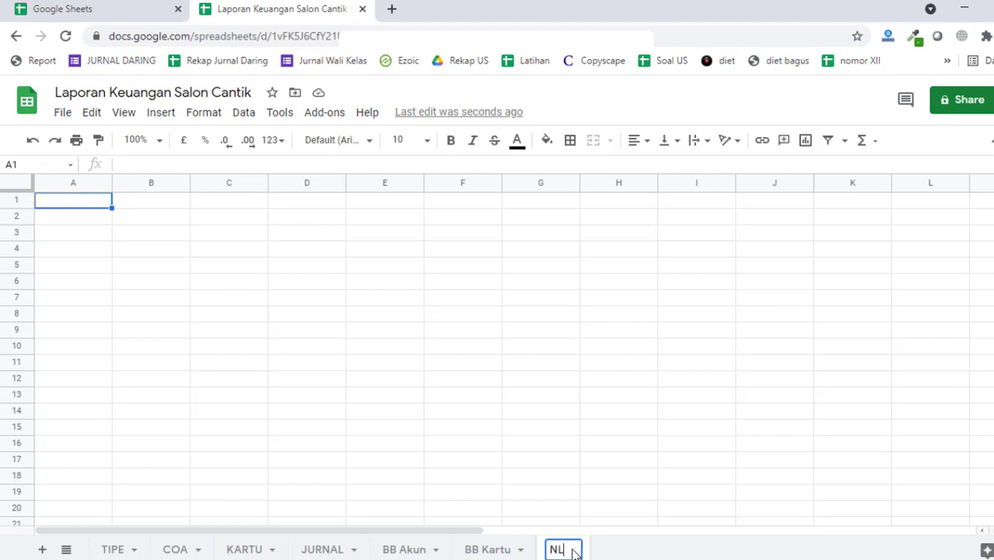
pyautogui.click(819, 381)
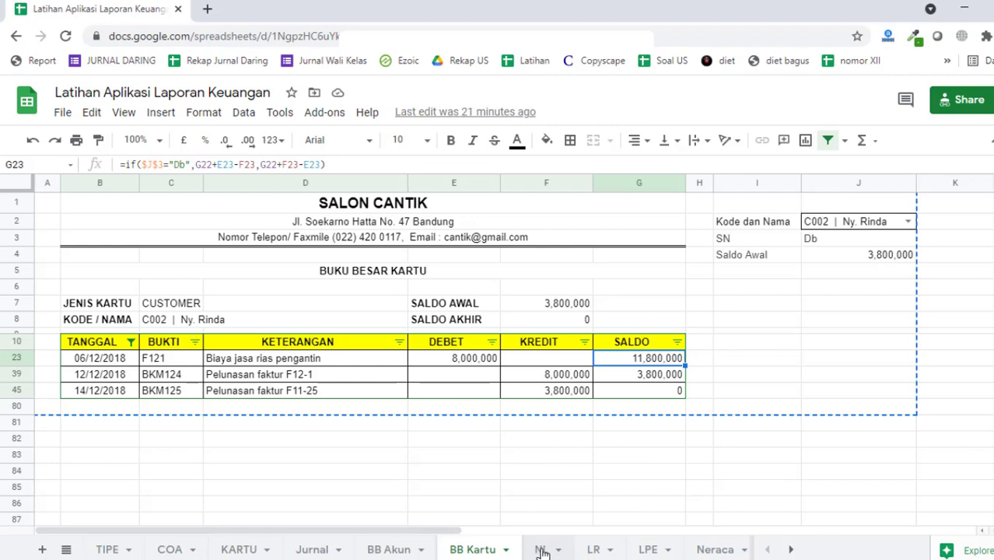
# - In the Latihan Aplikasi Laporan Keuangan spreadsheet, open the NL sheet containing the Neraca Lajur table
pyautogui.click(542, 549)
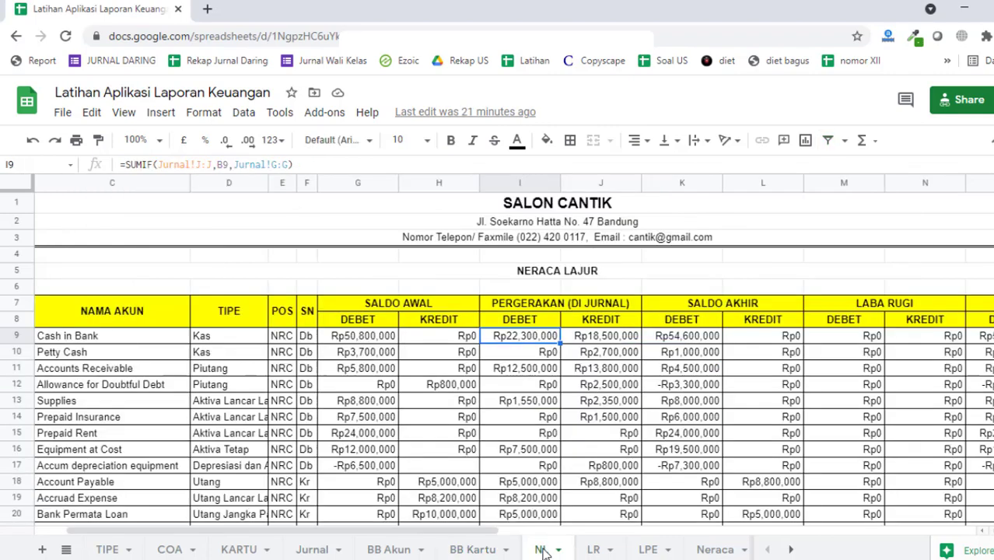
pyautogui.click(107, 207)
pyautogui.hscroll(2, 498, 350)
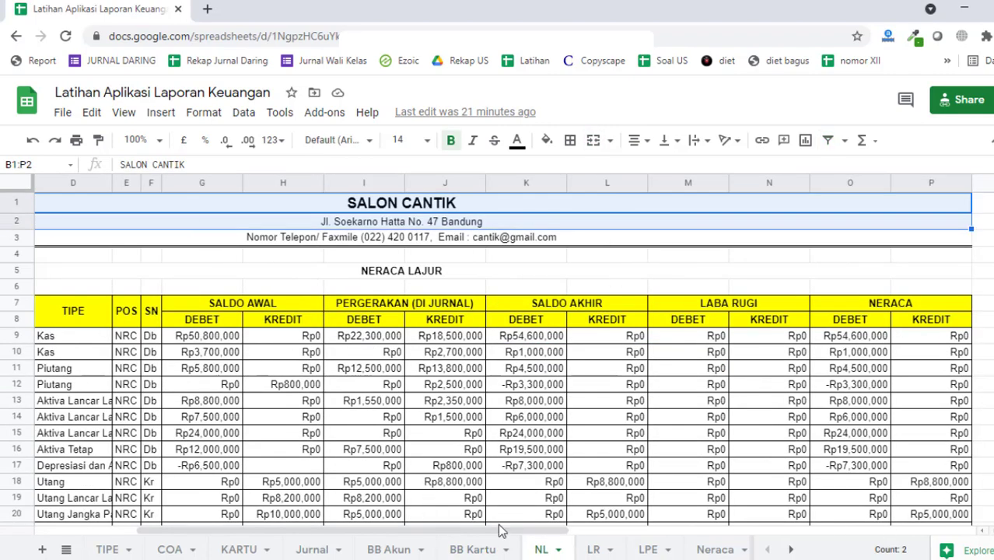
pyautogui.moveTo(466, 544); pyautogui.dragTo(509, 552)
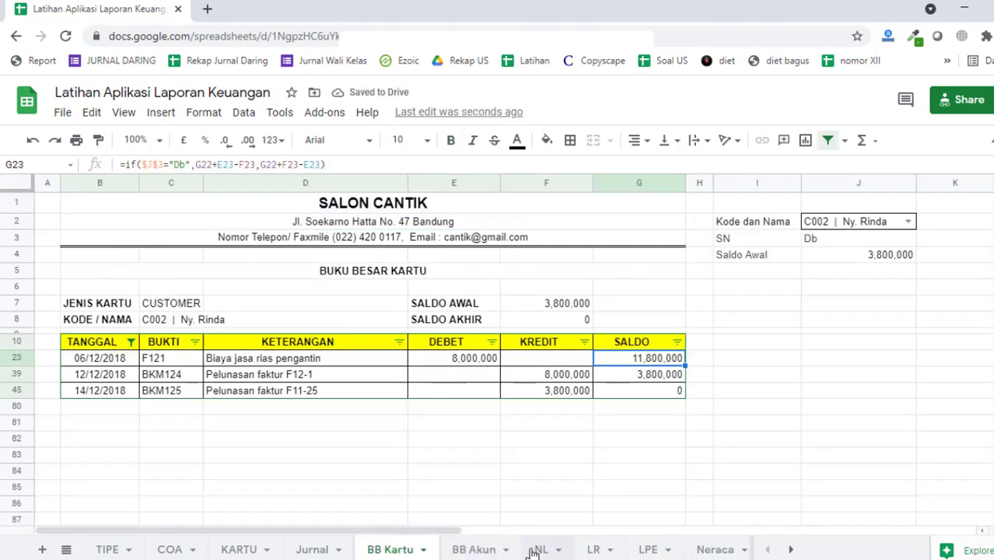
pyautogui.moveTo(450, 549); pyautogui.dragTo(393, 546)
pyautogui.click(537, 549)
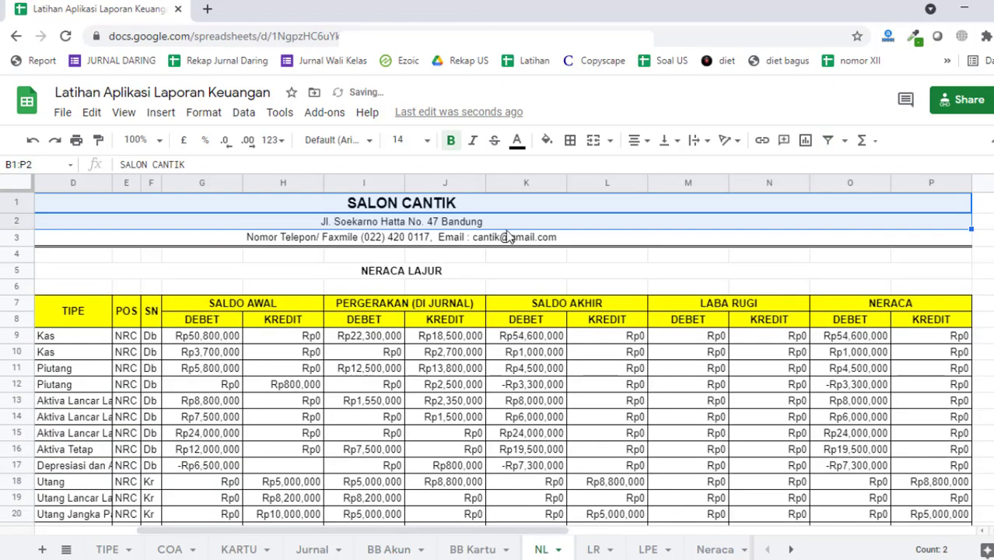
# - Copy the complete Neraca Lajur worksheet table, range B1:P39, from the NL sheet
pyautogui.moveTo(532, 207); pyautogui.dragTo(490, 300)
pyautogui.scroll(7, 545, 327)
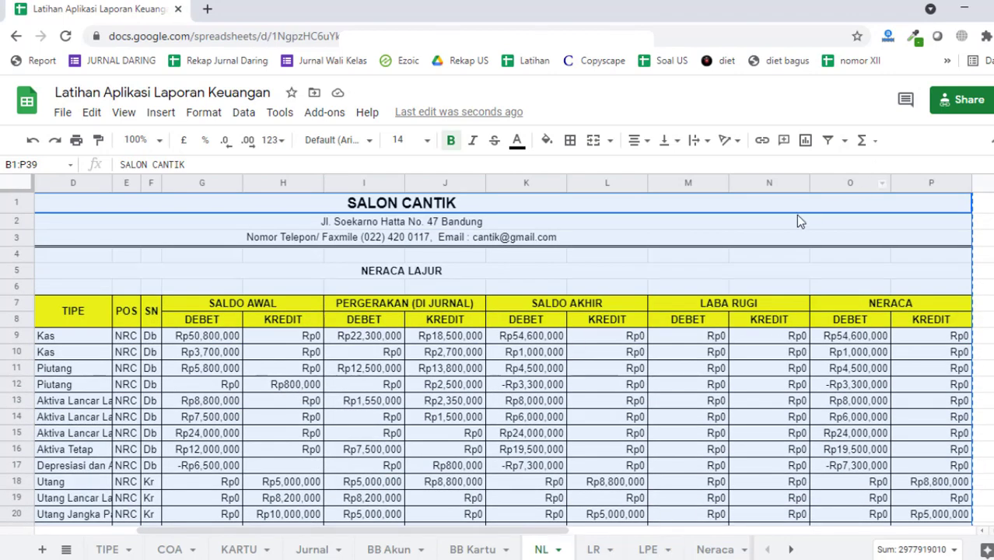
pyautogui.scroll(-1, 750, 247)
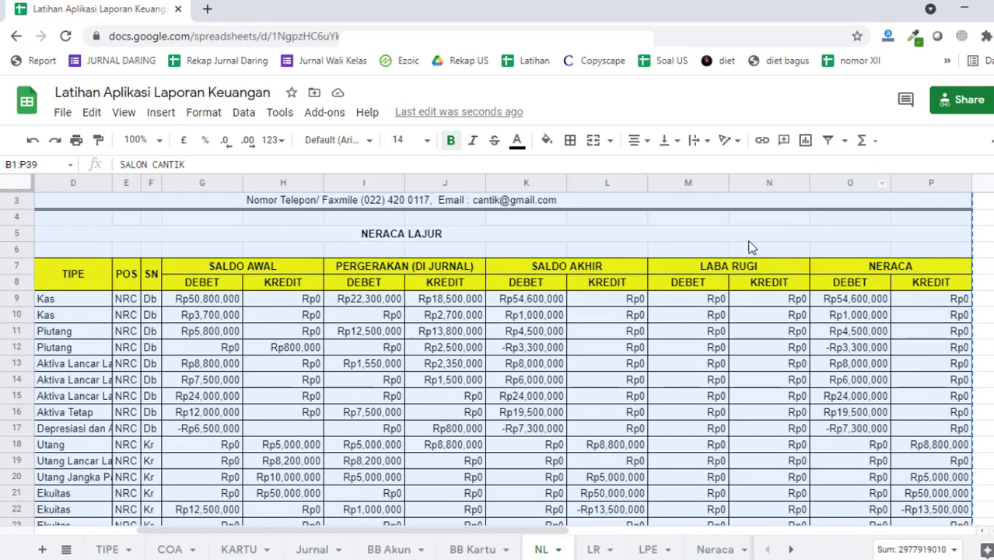
# - Zoom the source NL sheet to 75% and examine the layout of the whole Neraca Lajur table
pyautogui.click(142, 140)
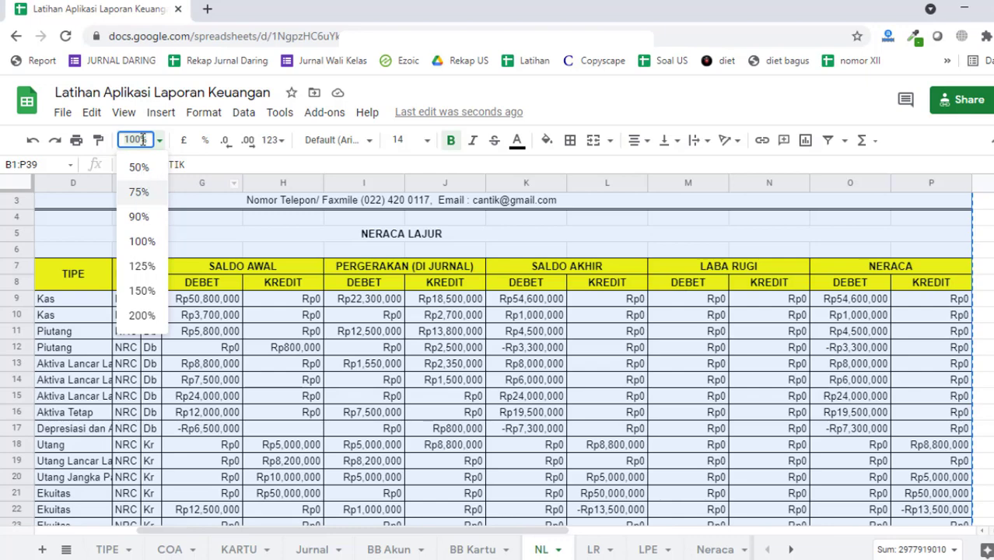
pyautogui.click(220, 249)
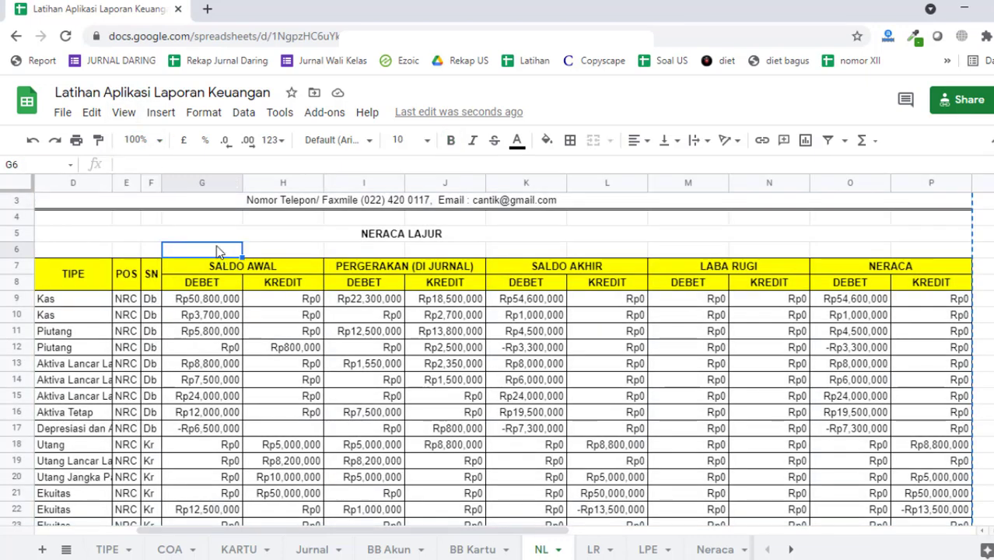
pyautogui.click(158, 141)
pyautogui.click(151, 166)
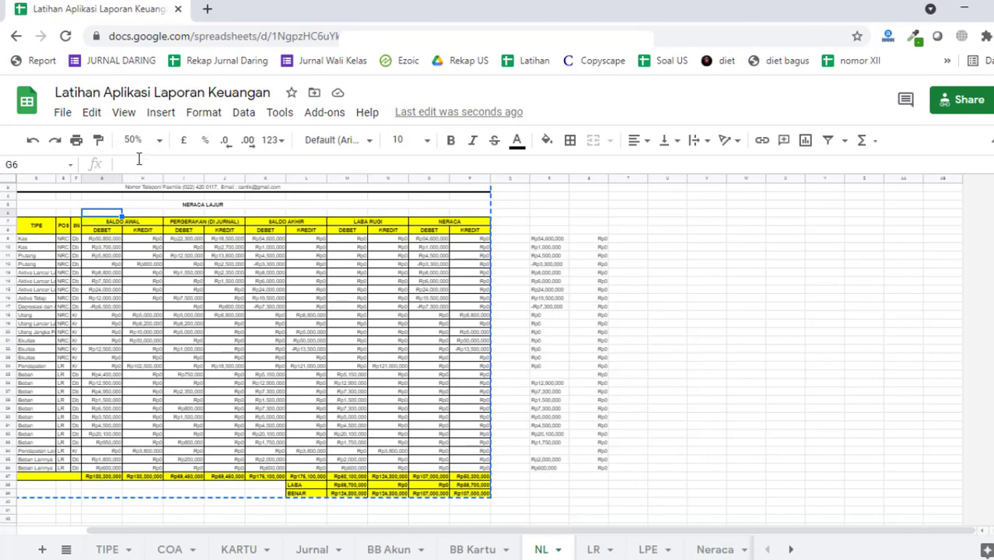
pyautogui.click(159, 140)
pyautogui.click(144, 192)
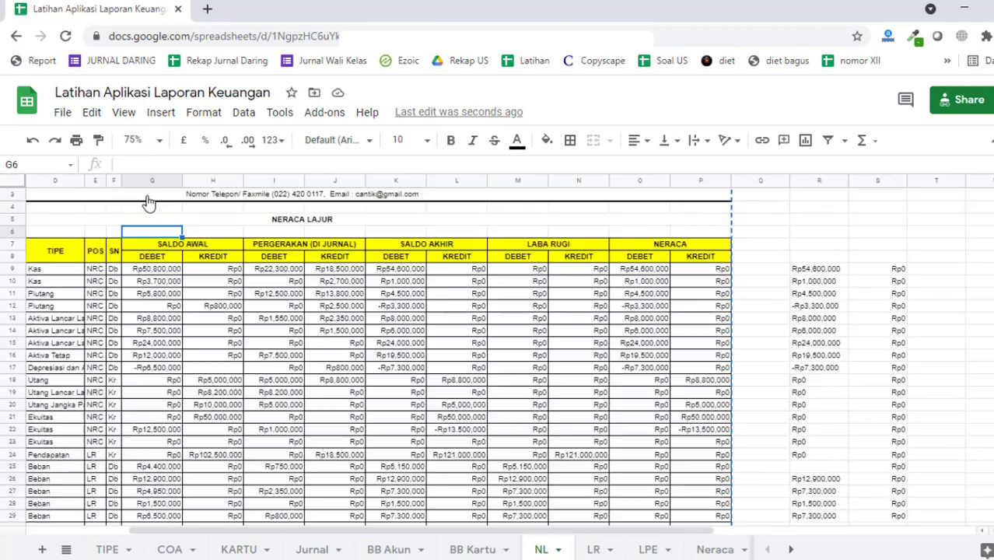
pyautogui.scroll(-2, 544, 381)
pyautogui.scroll(3, 540, 373)
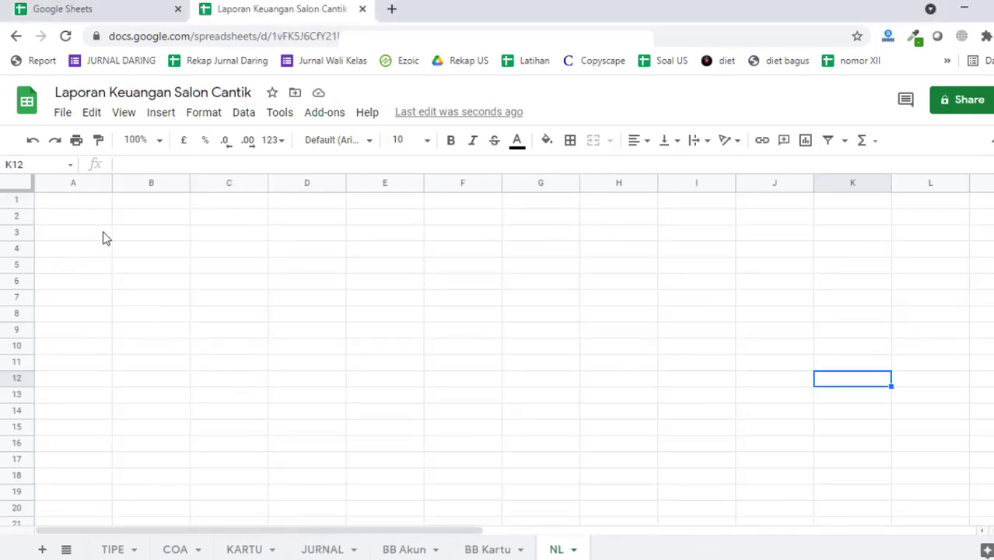
# - Paste the copied Neraca Lajur table at A1 of the new NL sheet in Laporan Keuangan Salon Cantik and check its formulas
pyautogui.click(76, 202)
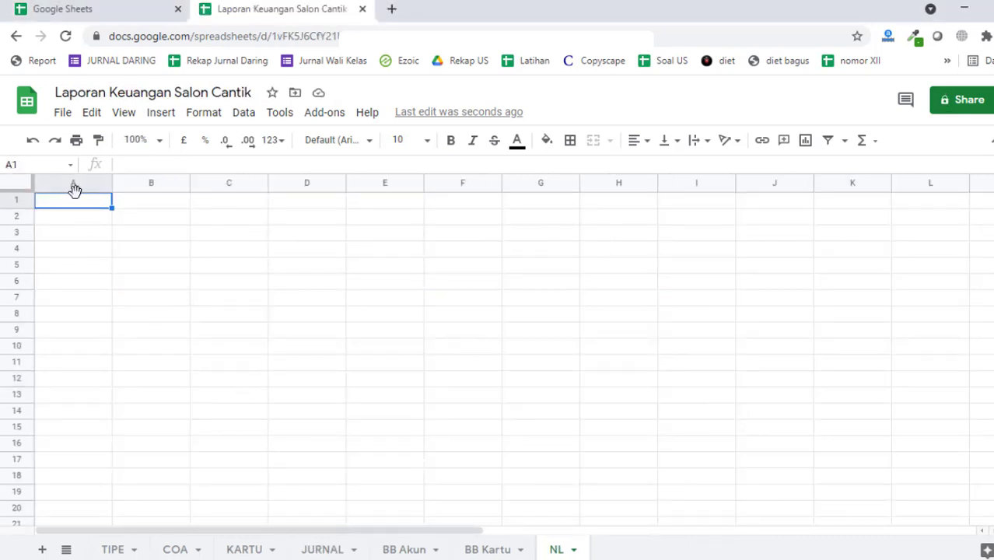
pyautogui.hotkey('ctrl', 'v')
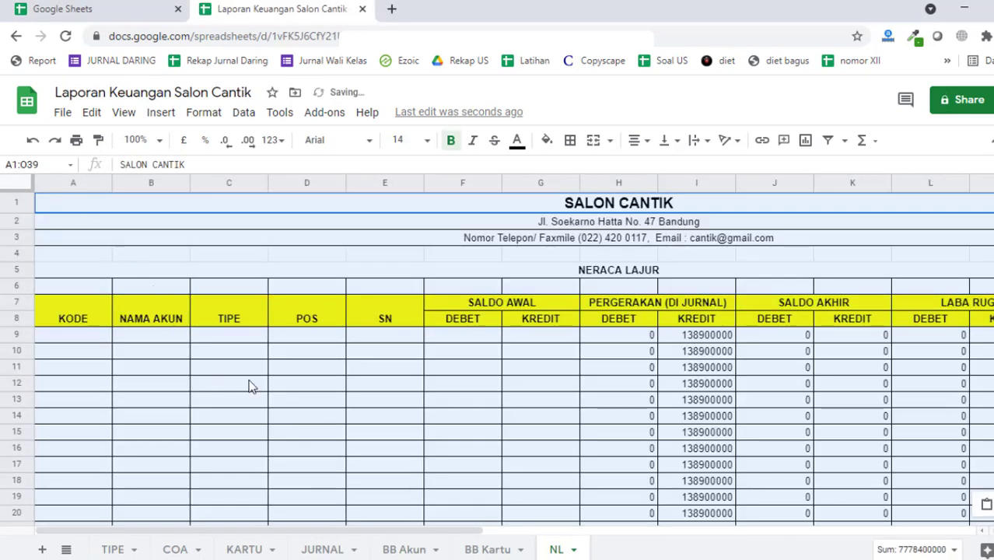
pyautogui.click(727, 338)
pyautogui.scroll(-5, 238, 408)
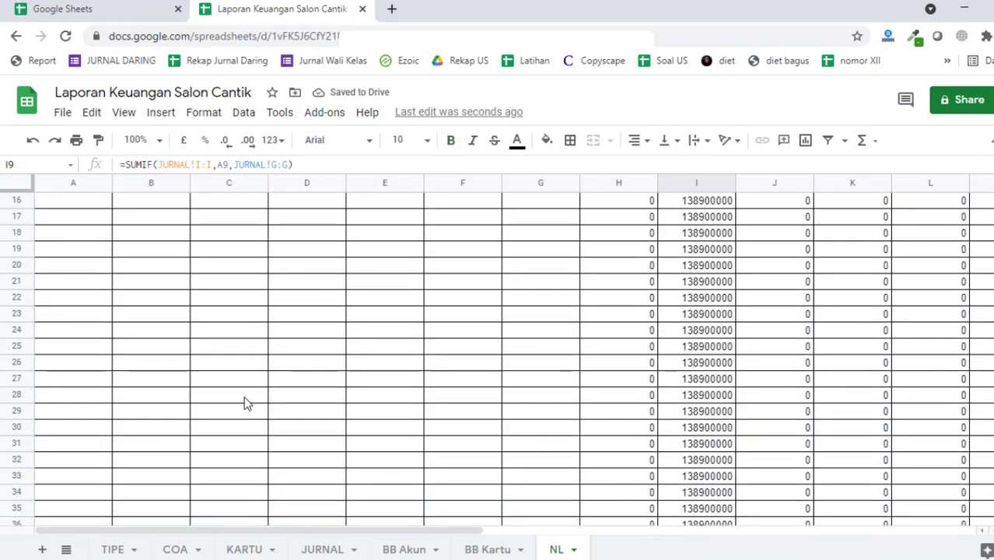
pyautogui.scroll(-2, 225, 358)
pyautogui.click(200, 299)
pyautogui.click(49, 299)
pyautogui.scroll(7, 107, 338)
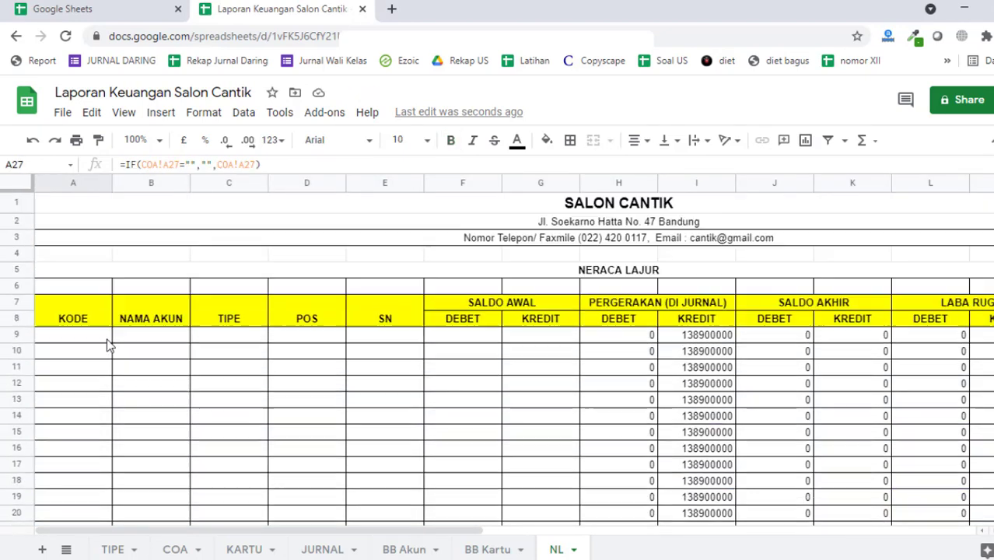
# - Clear the borders of the merged contact row A3:O3 on the NL sheet and give it only a bottom border
pyautogui.click(89, 320)
pyautogui.click(203, 239)
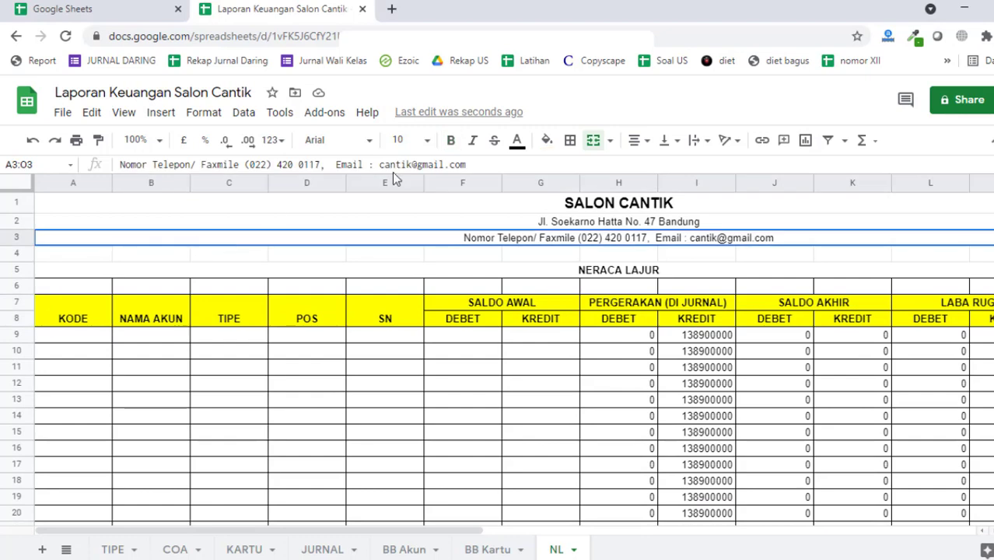
pyautogui.click(570, 140)
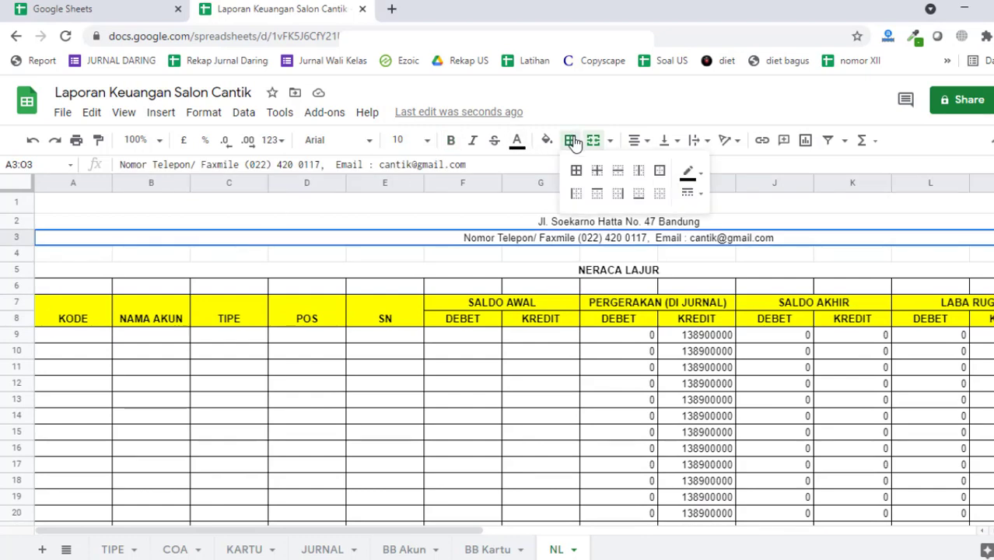
pyautogui.click(663, 196)
pyautogui.click(639, 196)
pyautogui.click(621, 286)
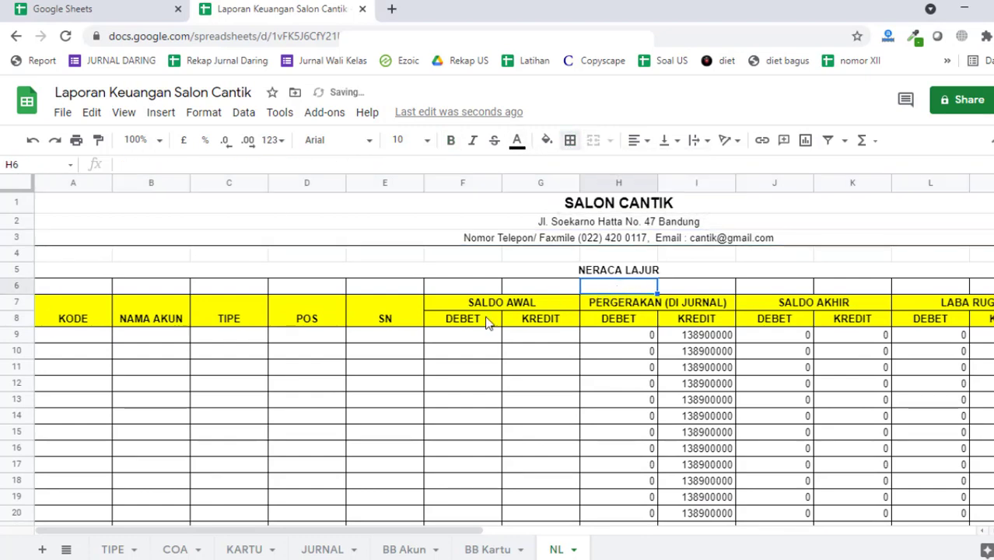
# - Remove all borders from the empty row range A6:O6 above the table header and restore only its bottom border
pyautogui.moveTo(58, 289); pyautogui.dragTo(401, 286)
pyautogui.click(568, 143)
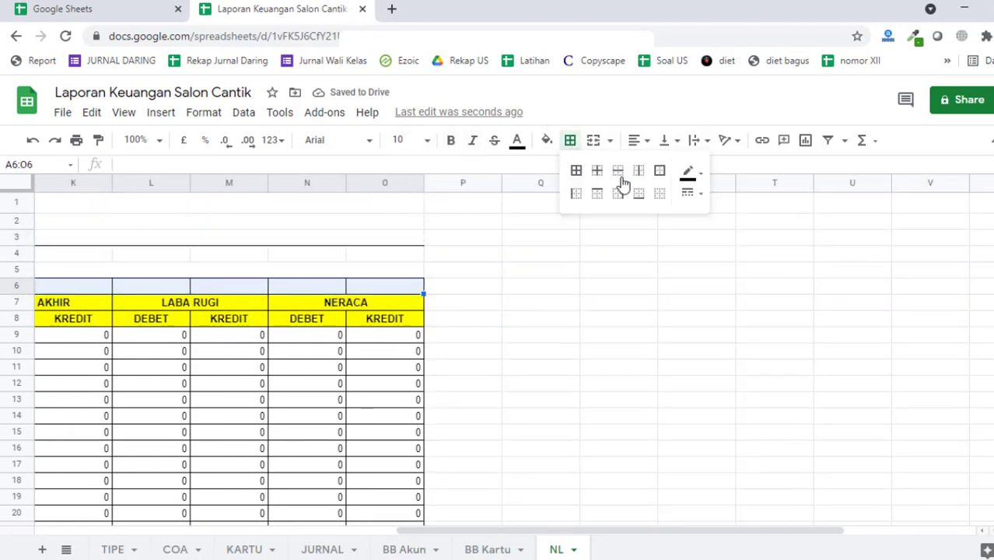
pyautogui.click(658, 195)
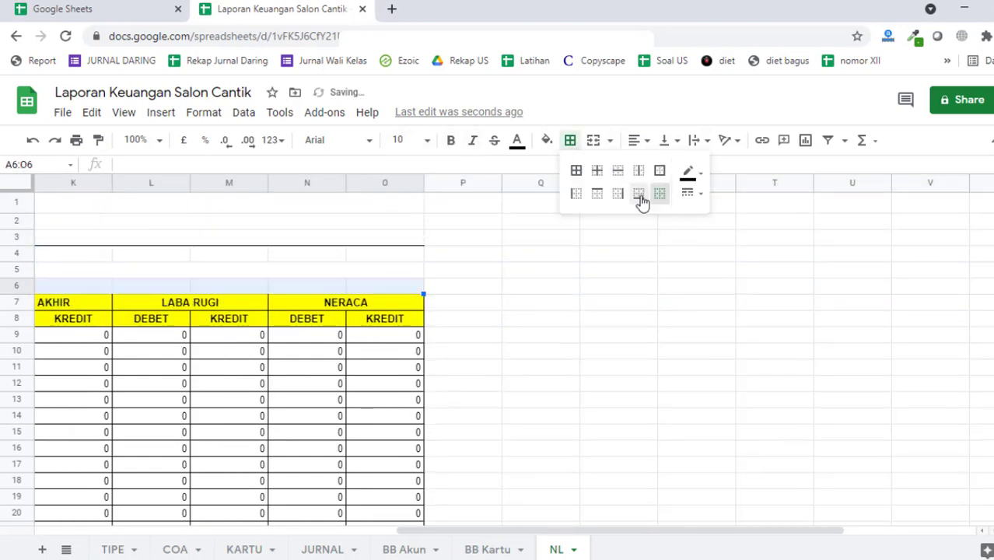
pyautogui.click(642, 197)
pyautogui.moveTo(620, 369); pyautogui.dragTo(622, 352)
pyautogui.moveTo(743, 532); pyautogui.dragTo(381, 532)
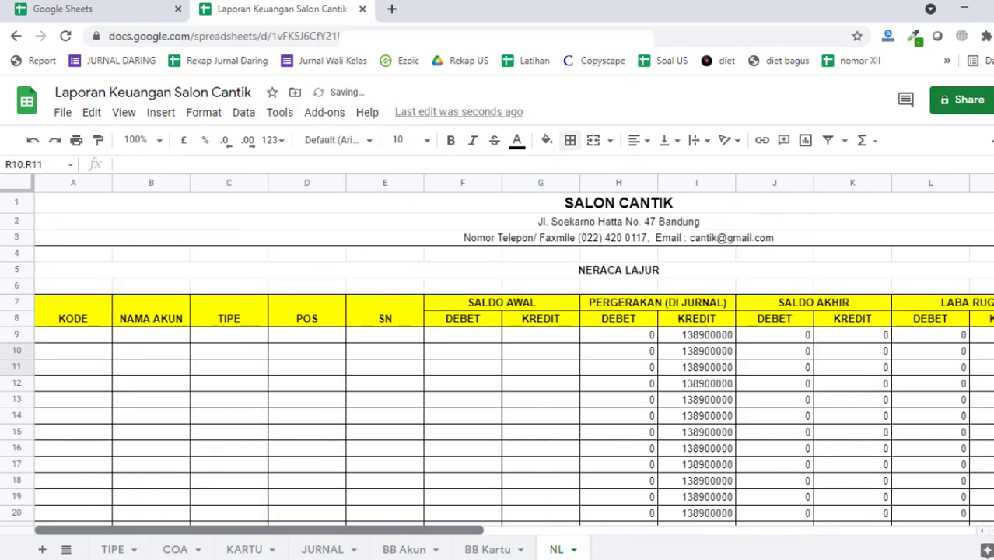
# - Narrow the KODE column so it fits its header and the account codes
pyautogui.click(67, 335)
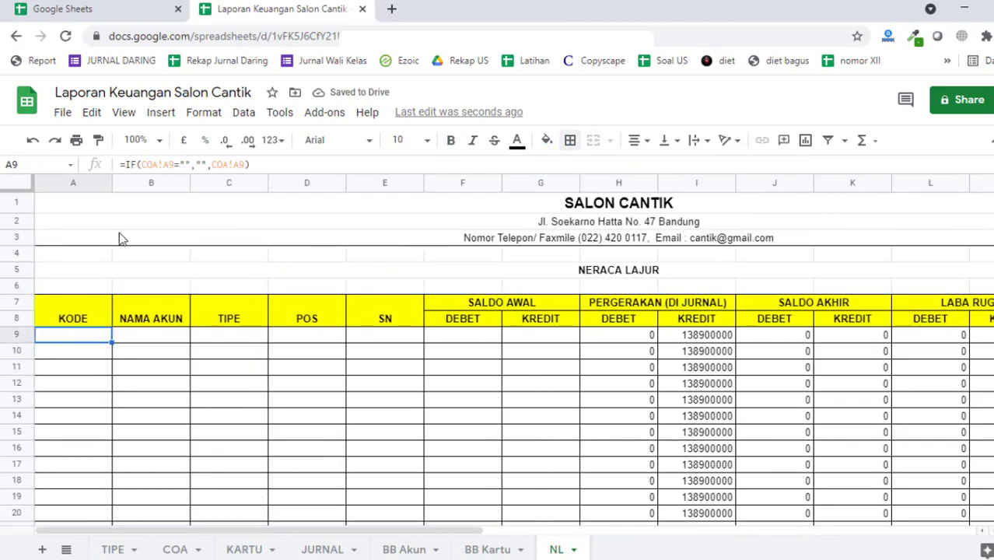
pyautogui.moveTo(110, 175); pyautogui.dragTo(73, 178)
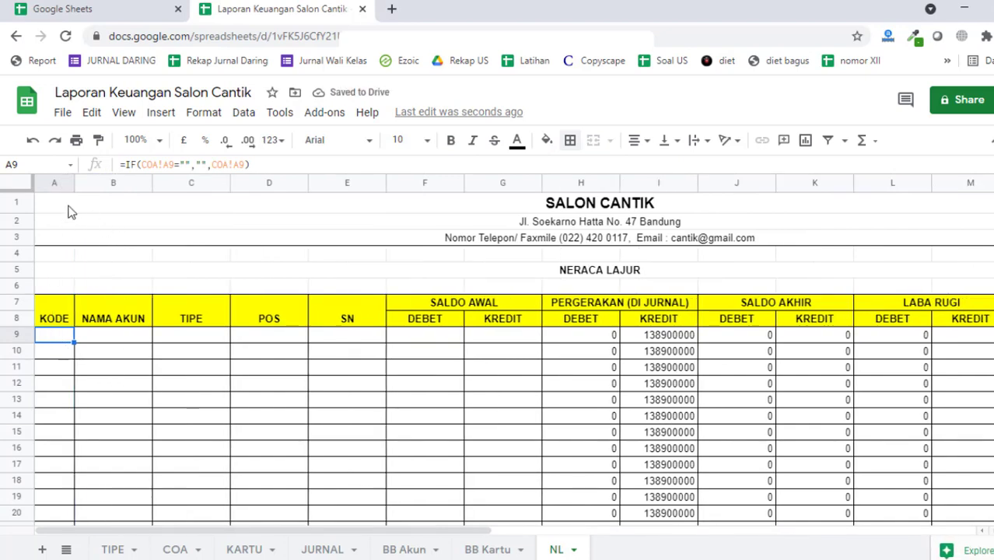
pyautogui.moveTo(72, 181); pyautogui.dragTo(83, 180)
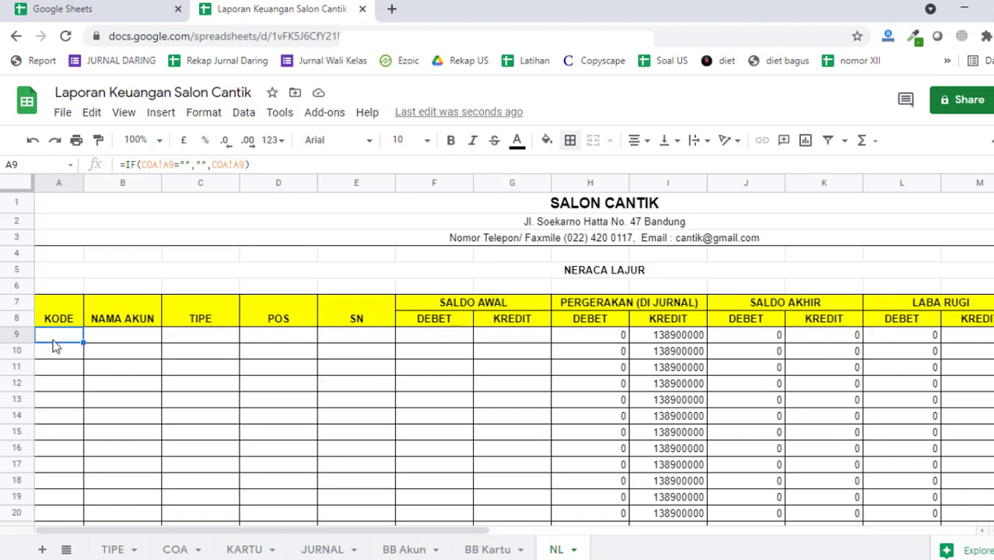
# - Replace the formula in A9 with =COA!B9, linking the first KODE cell to the chart of accounts
pyautogui.write('=')
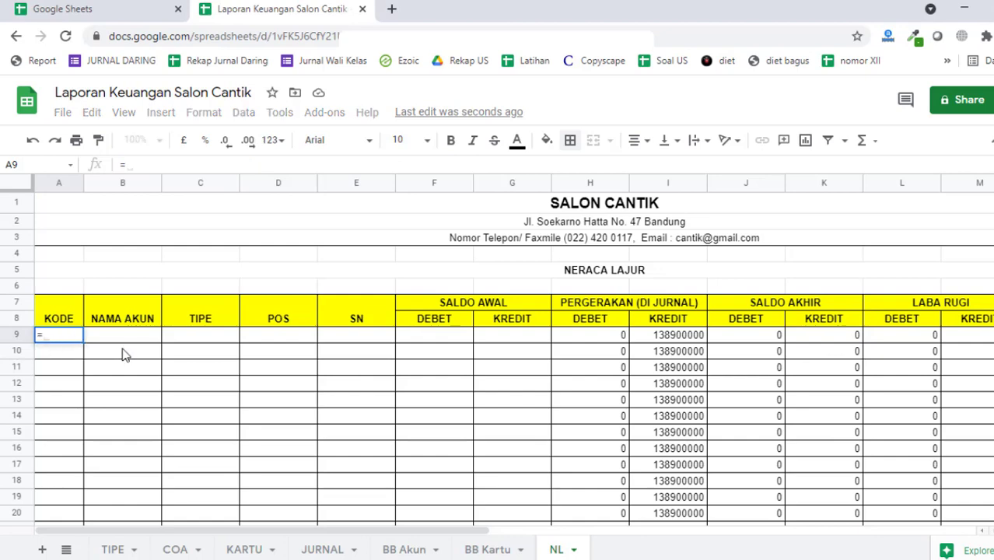
pyautogui.click(176, 549)
pyautogui.scroll(4, 125, 371)
pyautogui.scroll(1, 125, 370)
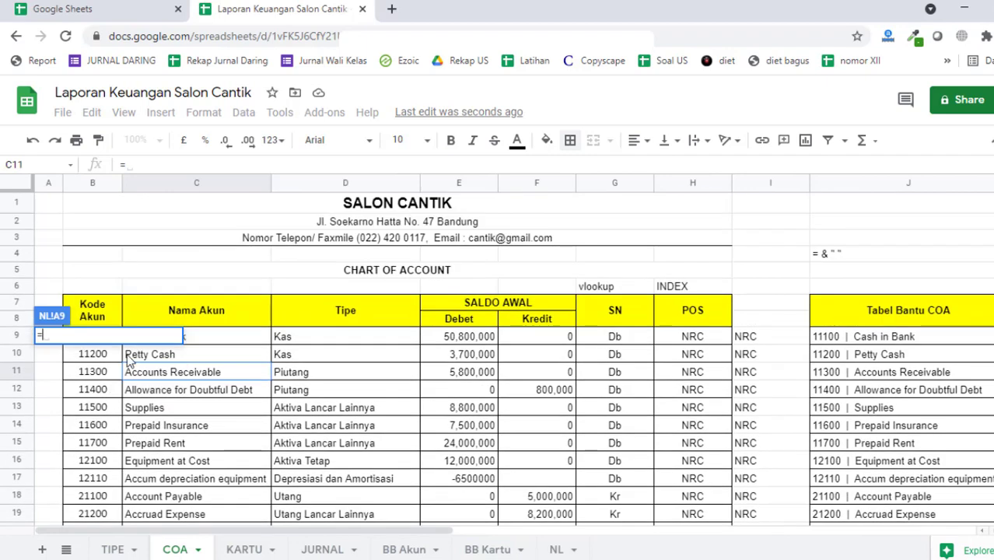
pyautogui.click(235, 336)
pyautogui.press('Left')
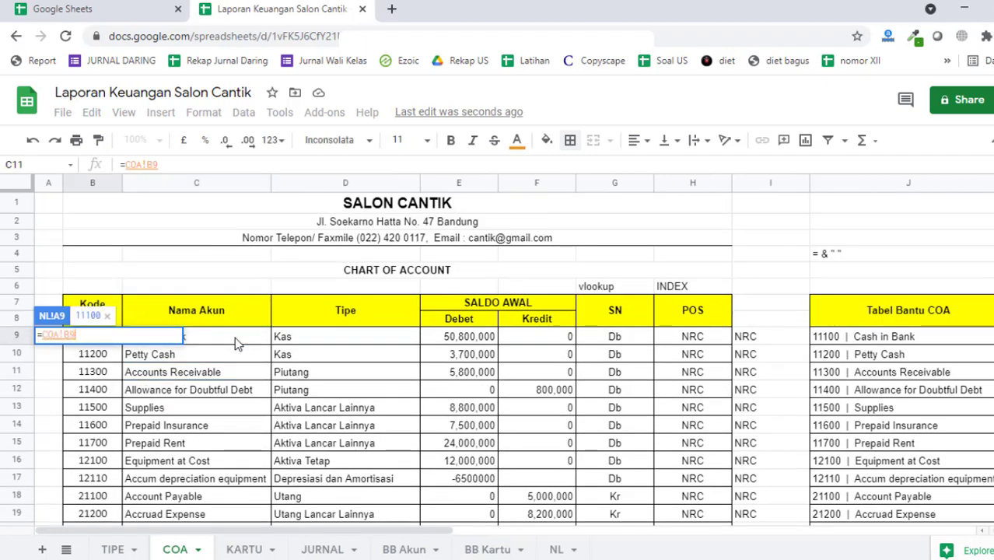
pyautogui.press('Return')
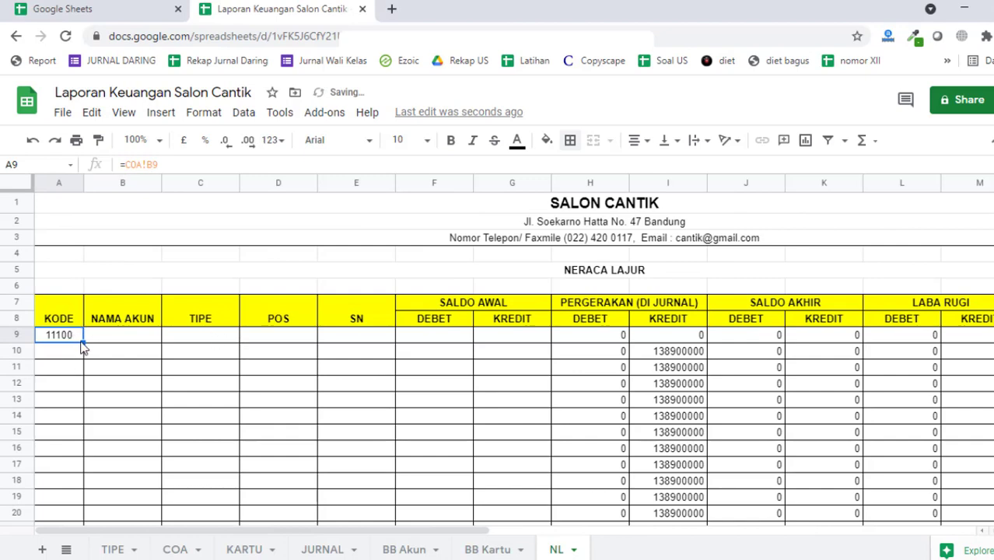
# - Fill the KODE formula from A9 down to A36 and compare the last code with the end of the COA list
pyautogui.moveTo(83, 341); pyautogui.dragTo(92, 426)
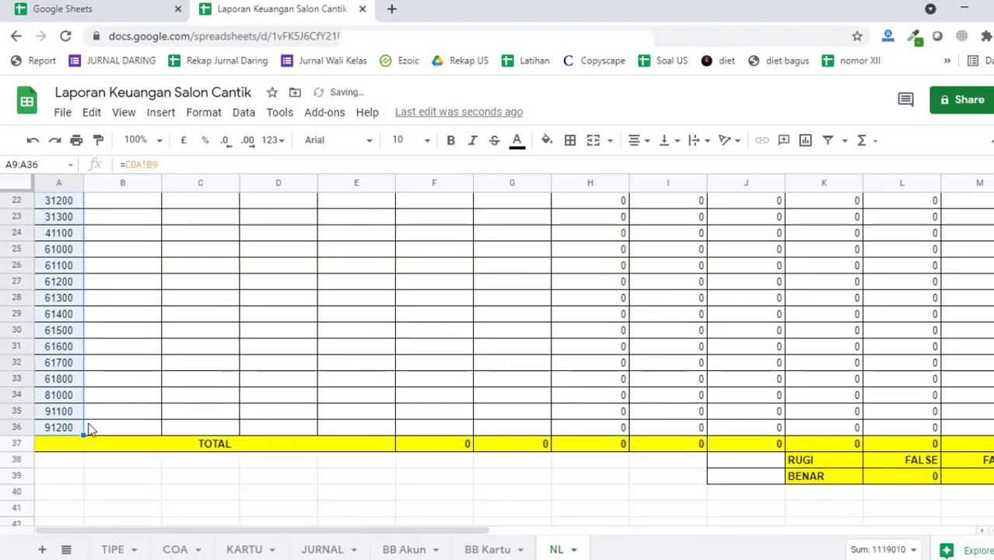
pyautogui.click(233, 378)
pyautogui.scroll(7, 242, 381)
pyautogui.scroll(-5, 241, 404)
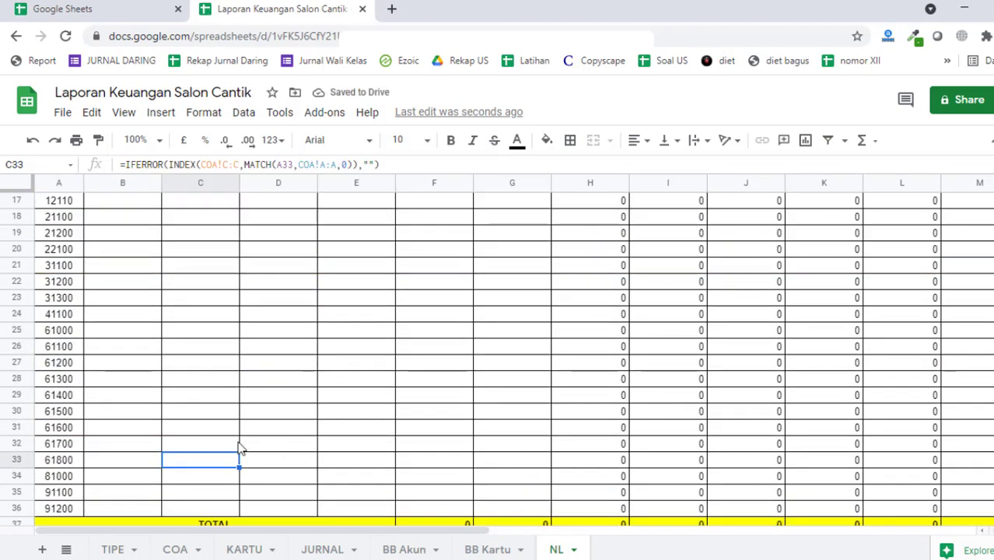
pyautogui.scroll(-2, 84, 440)
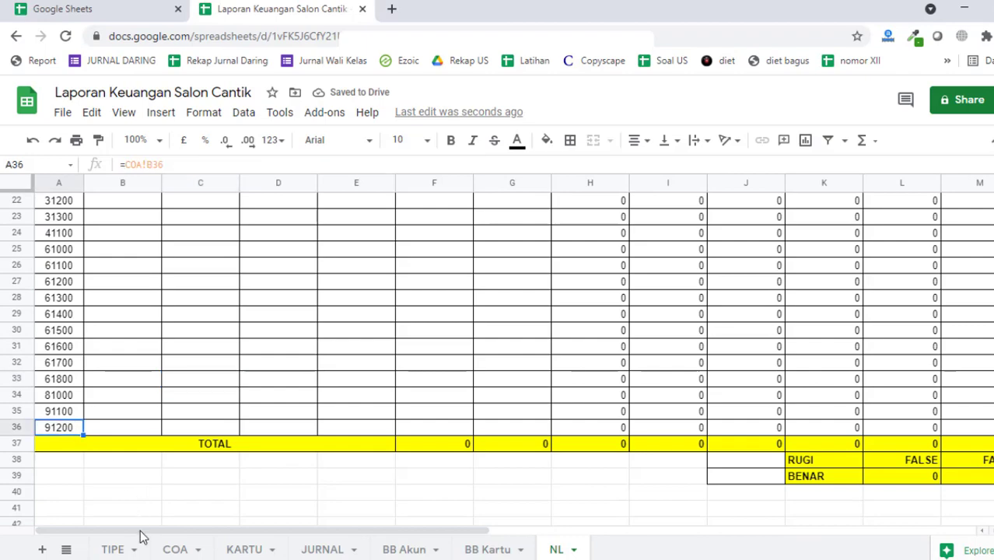
pyautogui.click(173, 551)
pyautogui.scroll(-5, 198, 471)
pyautogui.scroll(-5, 200, 466)
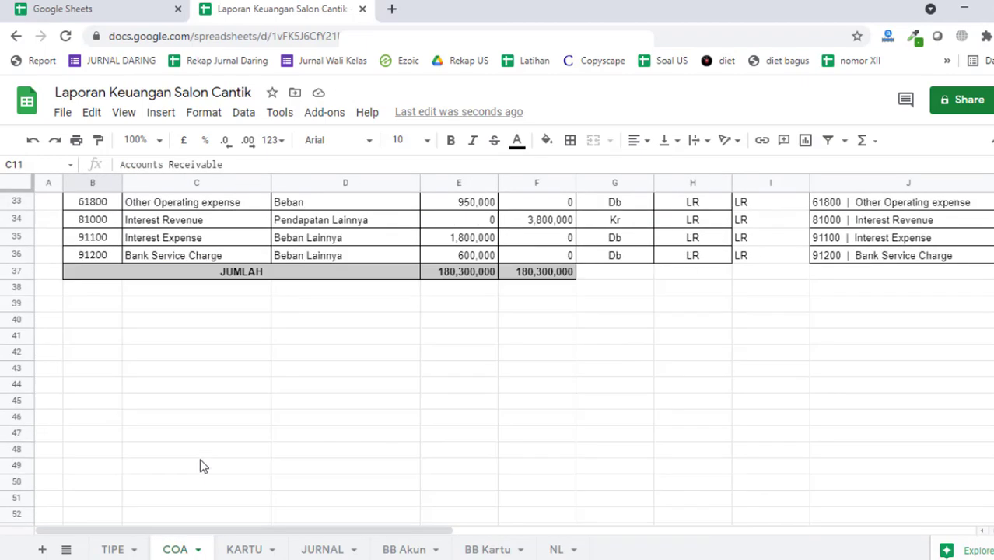
pyautogui.click(556, 550)
pyautogui.scroll(7, 255, 423)
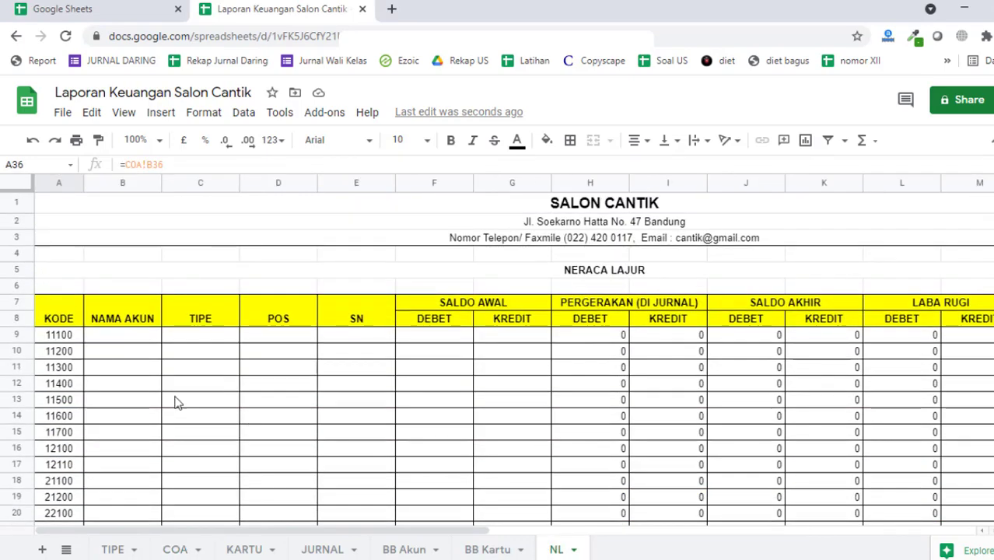
# - Widen the NAMA AKUN column to about twice its width so full account names fit
pyautogui.click(131, 336)
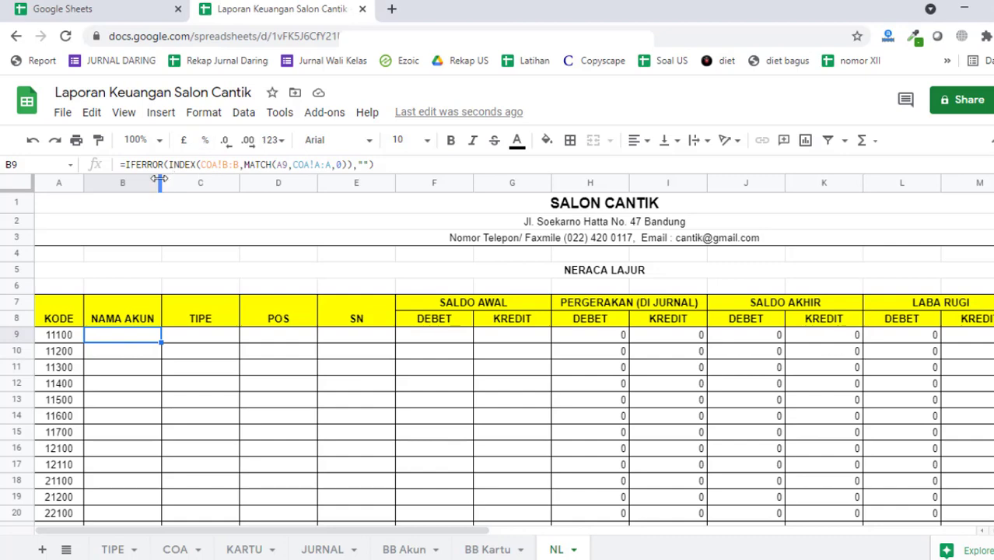
pyautogui.moveTo(159, 180); pyautogui.dragTo(230, 181)
pyautogui.moveTo(231, 183); pyautogui.dragTo(234, 183)
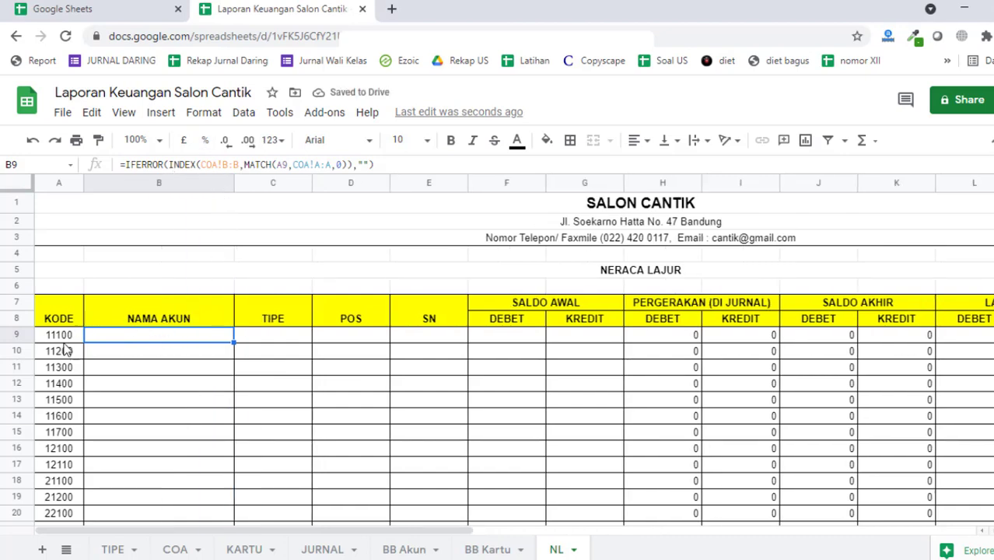
# - Enter =index(COA!C:C,match(A9,COA!B:B)) in B9 to look up the account name by its code
pyautogui.write('=')
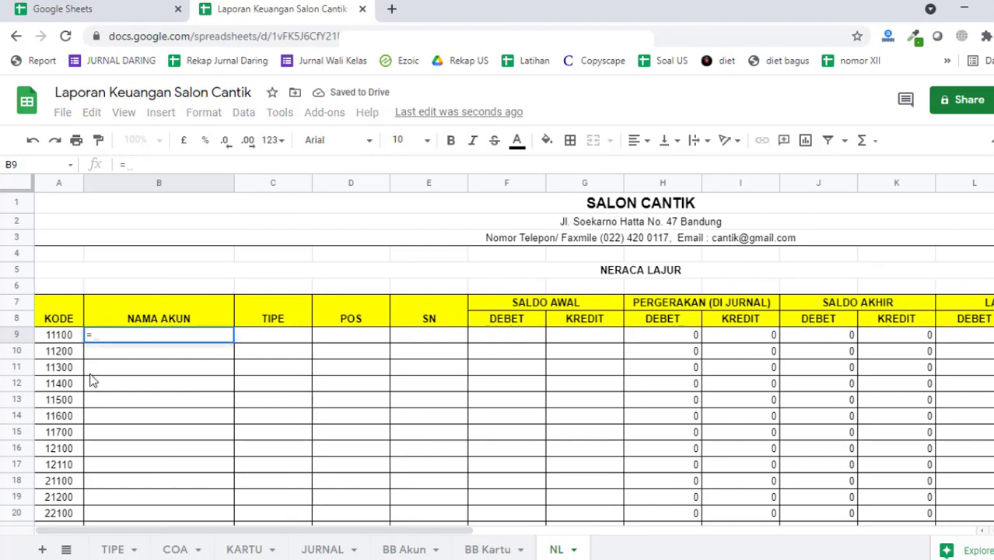
pyautogui.write('index')
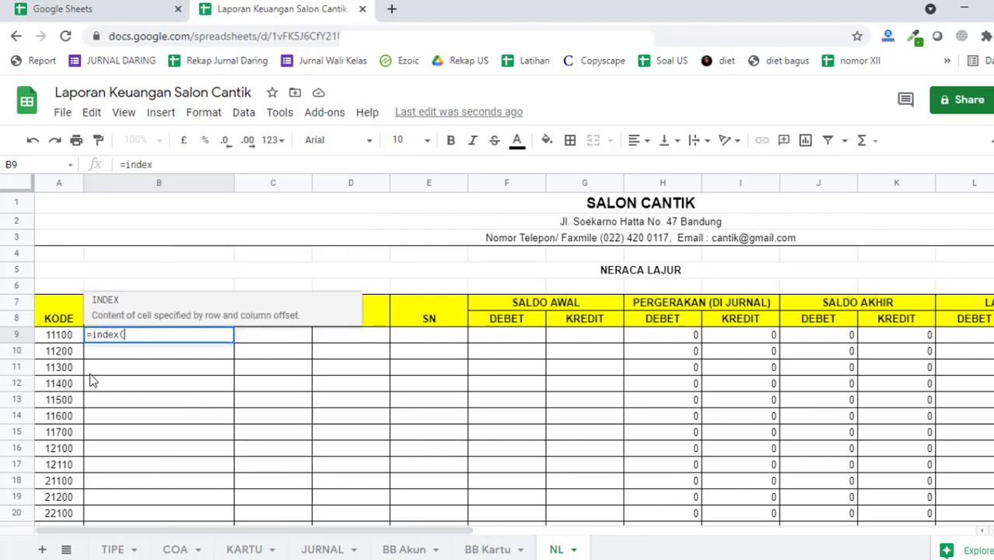
pyautogui.write('(')
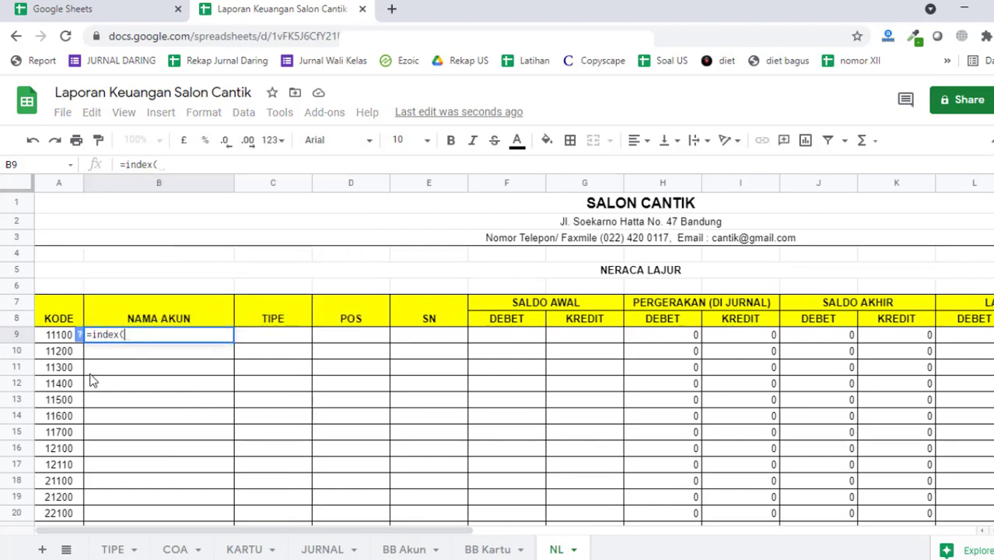
pyautogui.click(176, 550)
pyautogui.scroll(10, 206, 309)
pyautogui.click(237, 183)
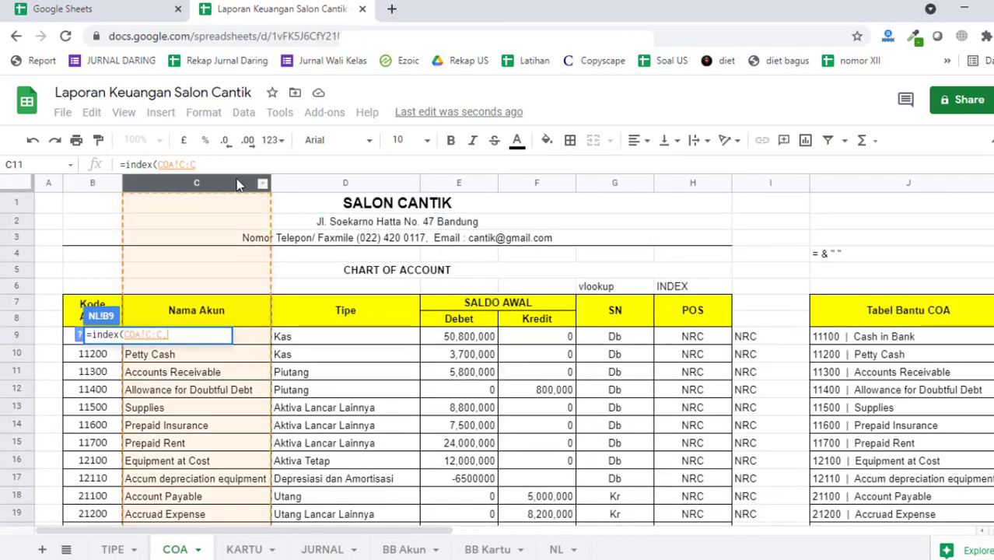
pyautogui.write(',match(')
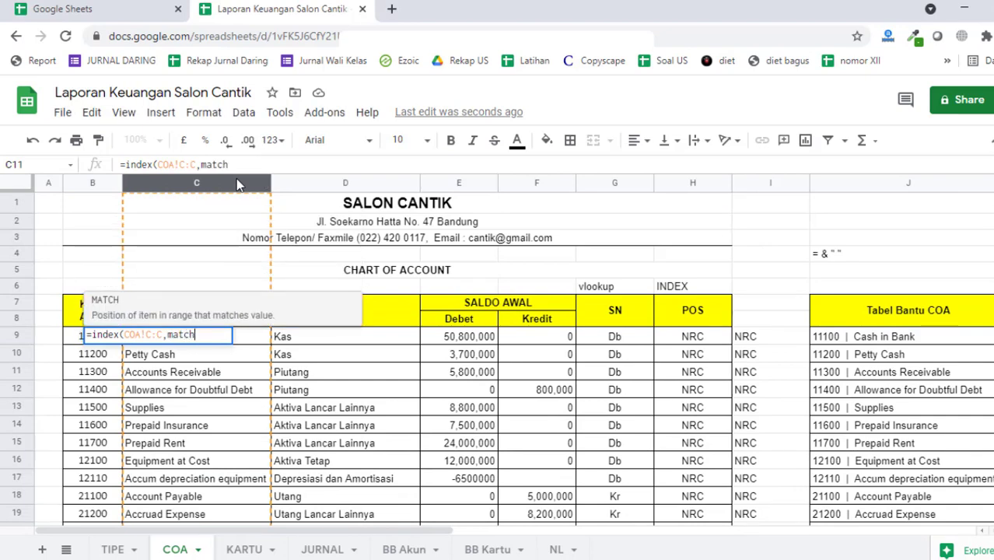
pyautogui.click(557, 549)
pyautogui.click(60, 340)
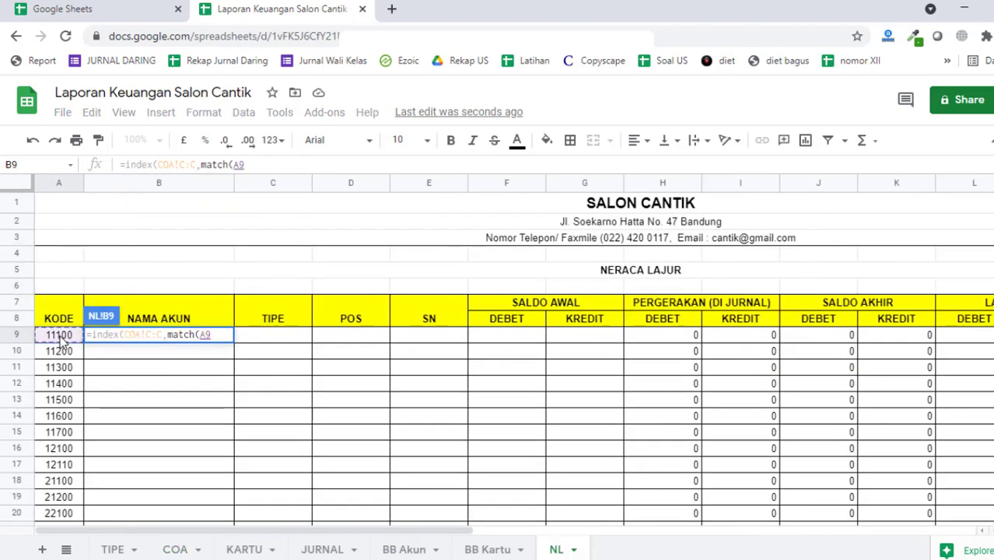
pyautogui.write(',')
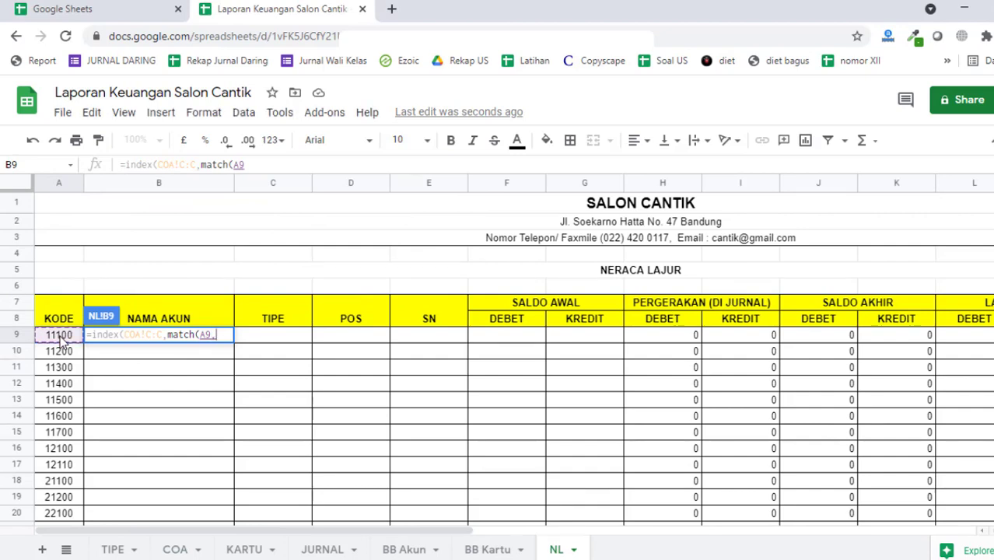
pyautogui.click(173, 549)
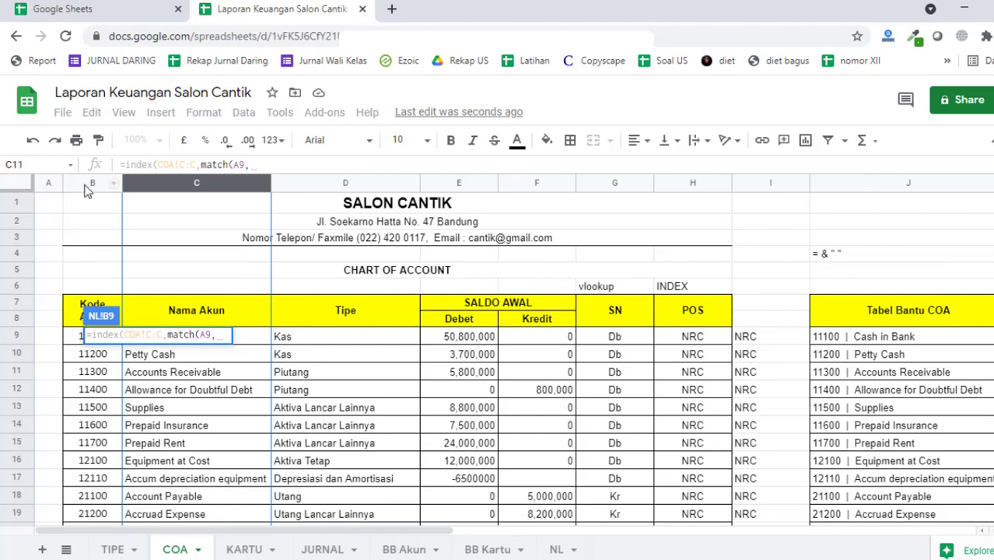
pyautogui.click(88, 191)
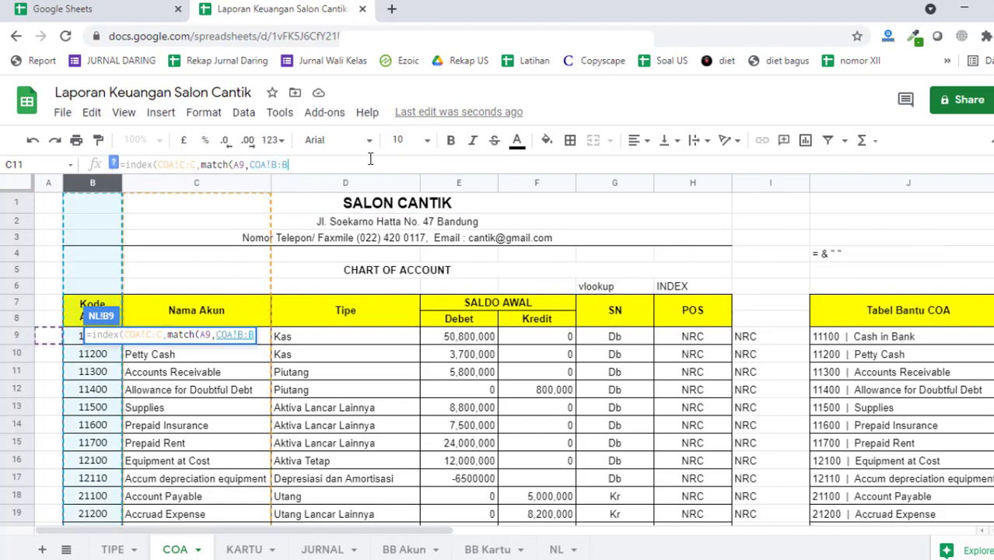
pyautogui.write('))')
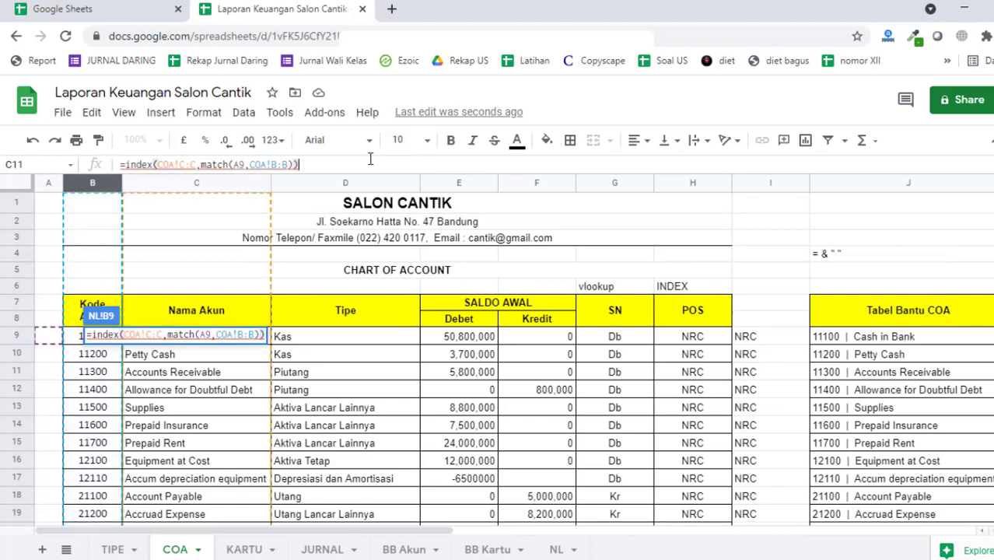
pyautogui.press('Return')
pyautogui.press('Up')
pyautogui.press('Down')
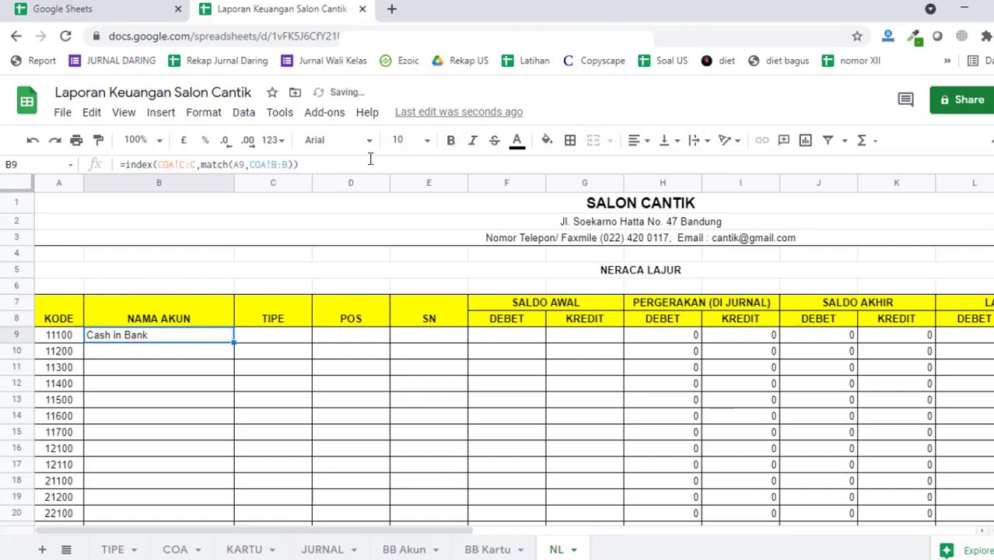
pyautogui.press('Down')
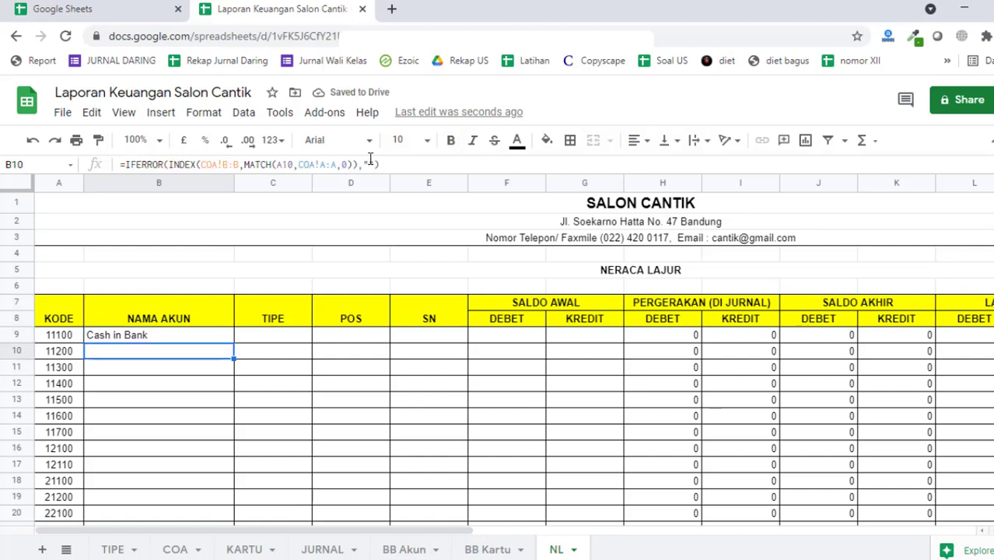
pyautogui.press('Up')
pyautogui.press('Down')
pyautogui.press('Up')
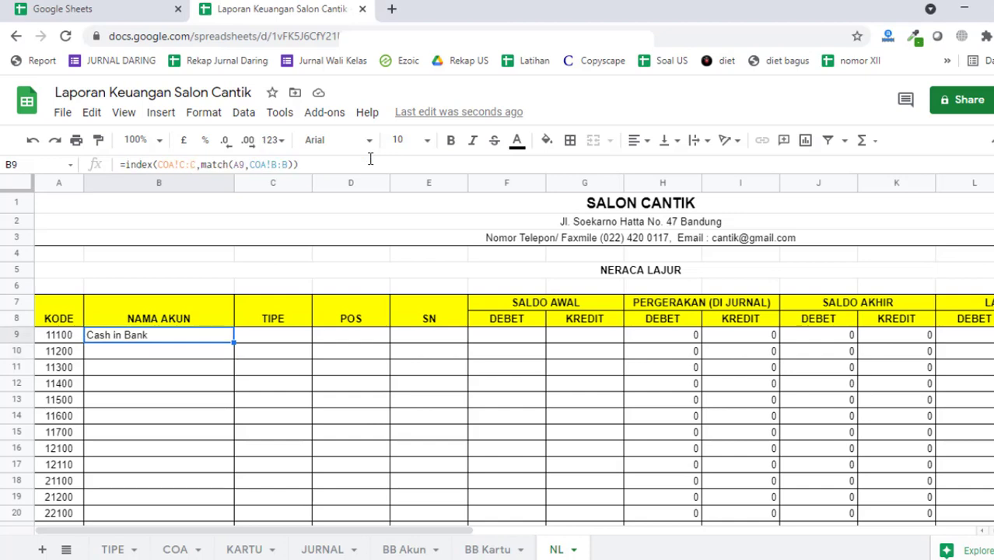
pyautogui.press('Left')
pyautogui.press('Right')
# - Fill the account name formula from B9 down to B36, the last row above TOTAL
pyautogui.click(268, 345)
pyautogui.click(191, 340)
pyautogui.moveTo(233, 342); pyautogui.dragTo(234, 471)
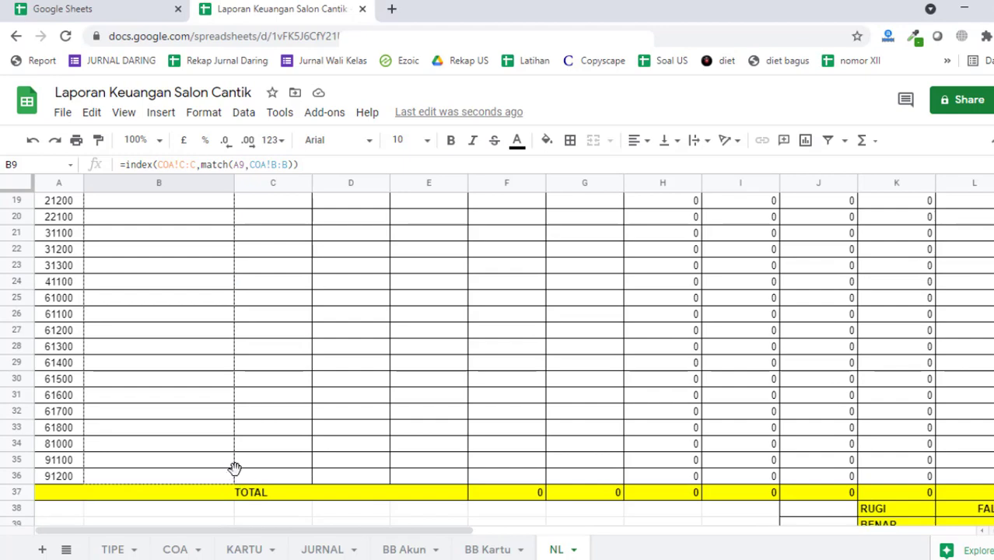
pyautogui.scroll(5, 286, 359)
pyautogui.click(286, 342)
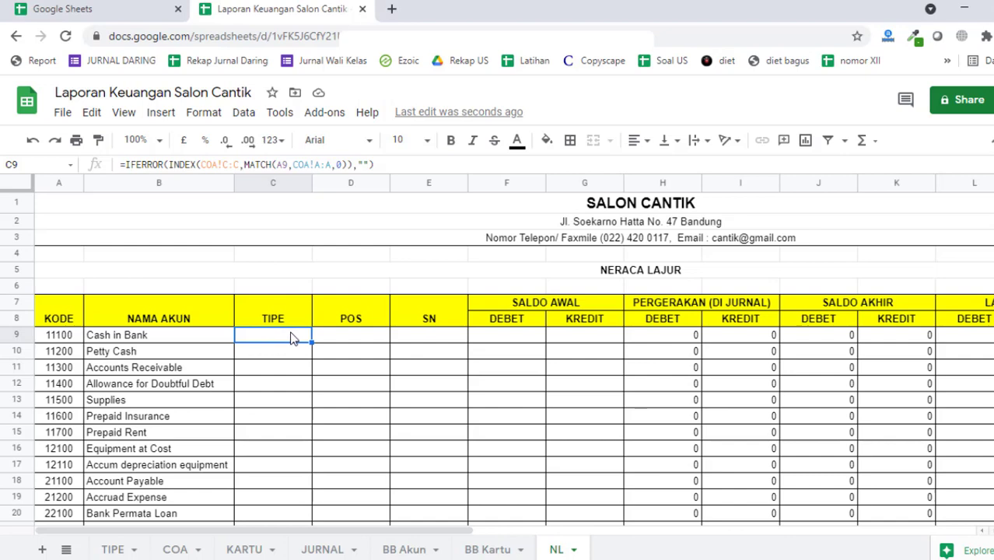
# - Enter =index(COA!D:D,match(A9,COA!B:B,0)) in C9 to look up the account type by its code
pyautogui.write('=in')
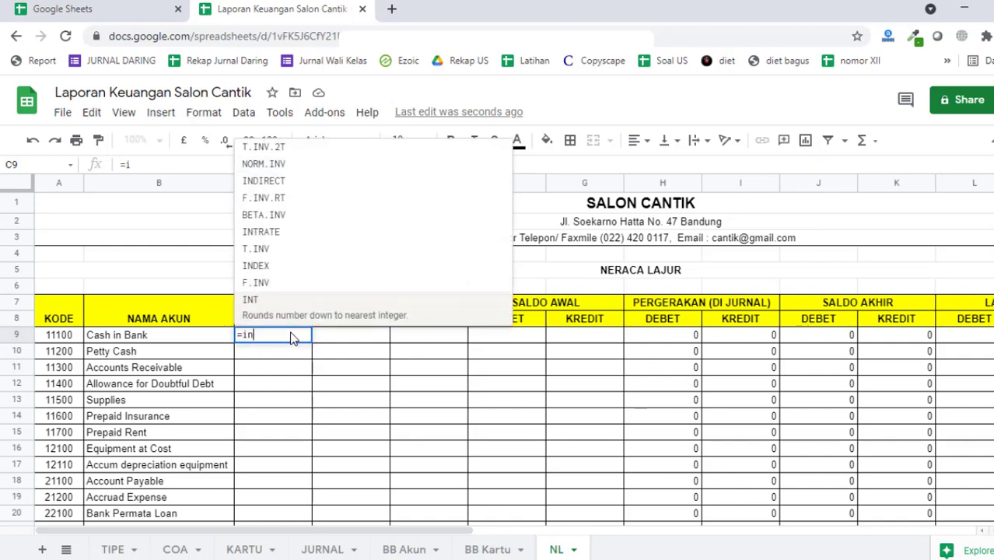
pyautogui.write('dex(')
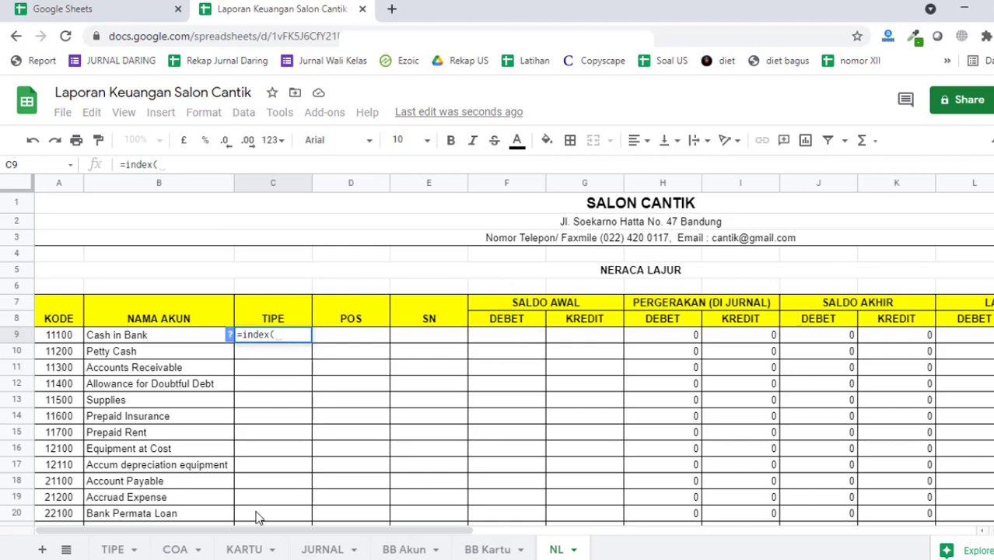
pyautogui.click(177, 549)
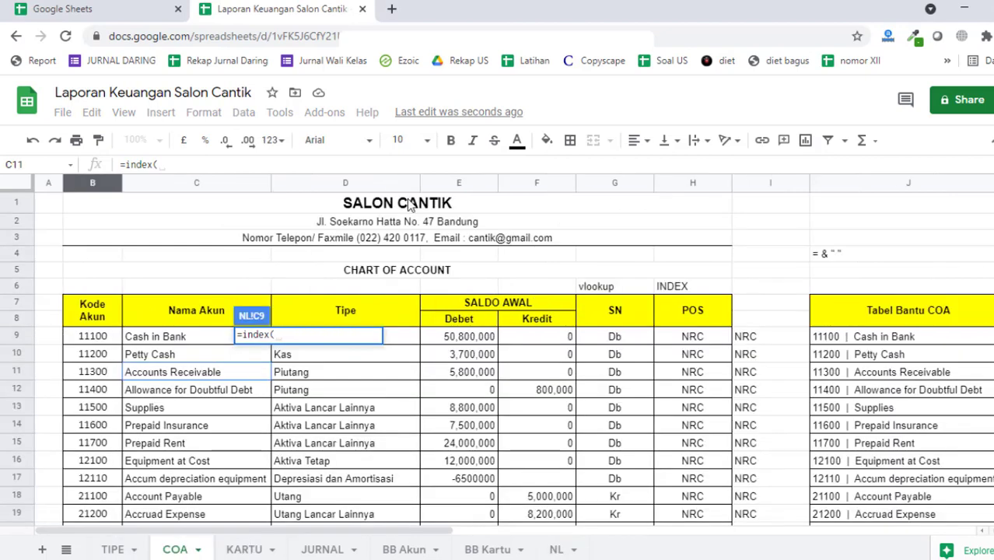
pyautogui.click(372, 184)
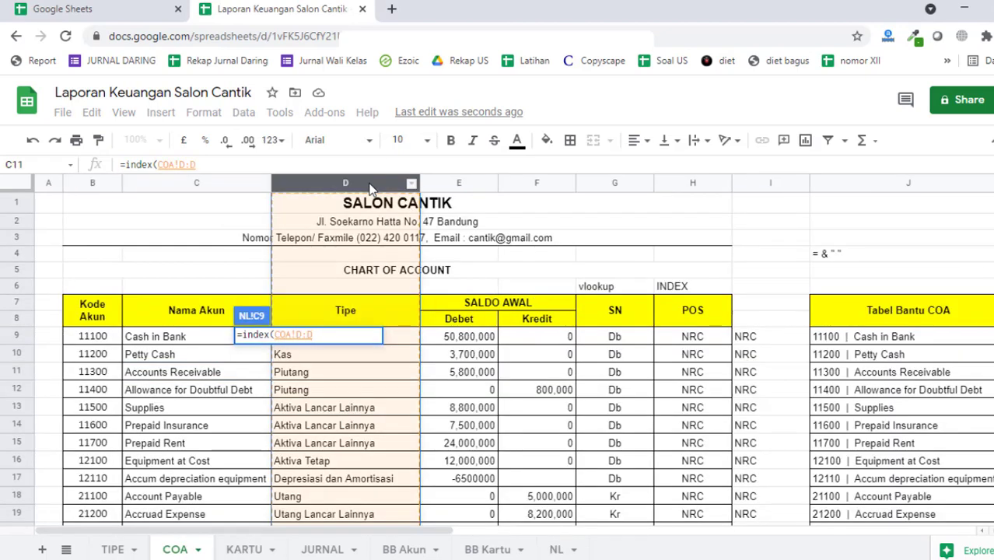
pyautogui.write(',matc')
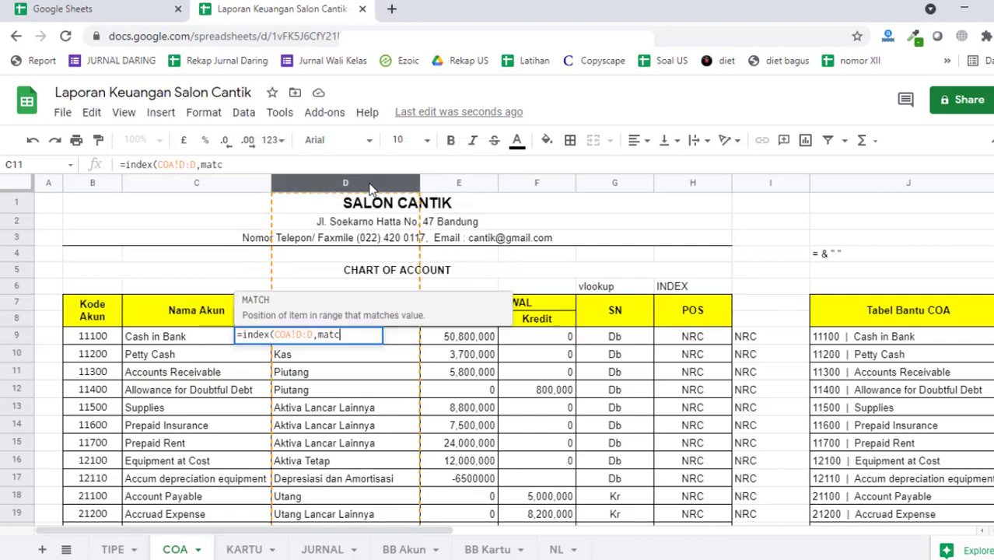
pyautogui.write('h(')
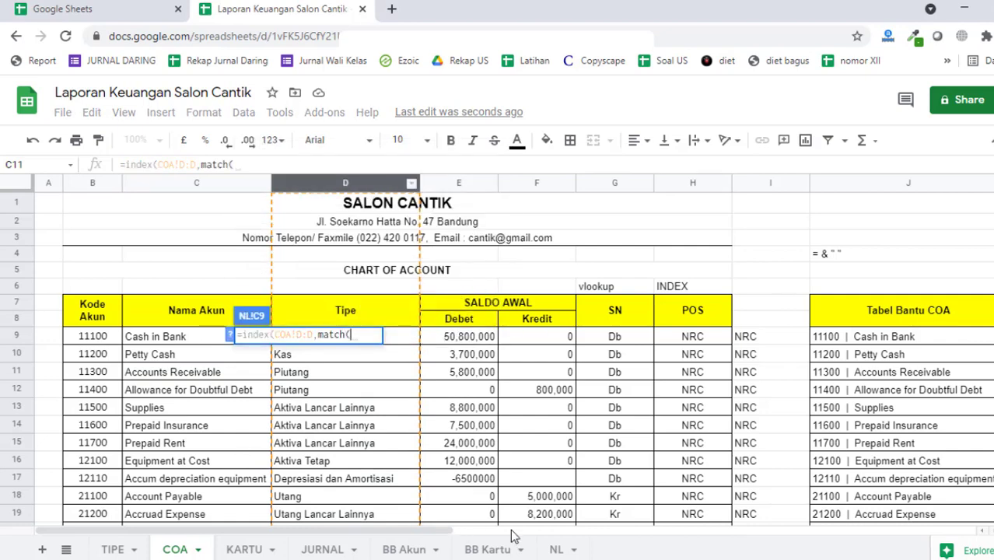
pyautogui.click(555, 549)
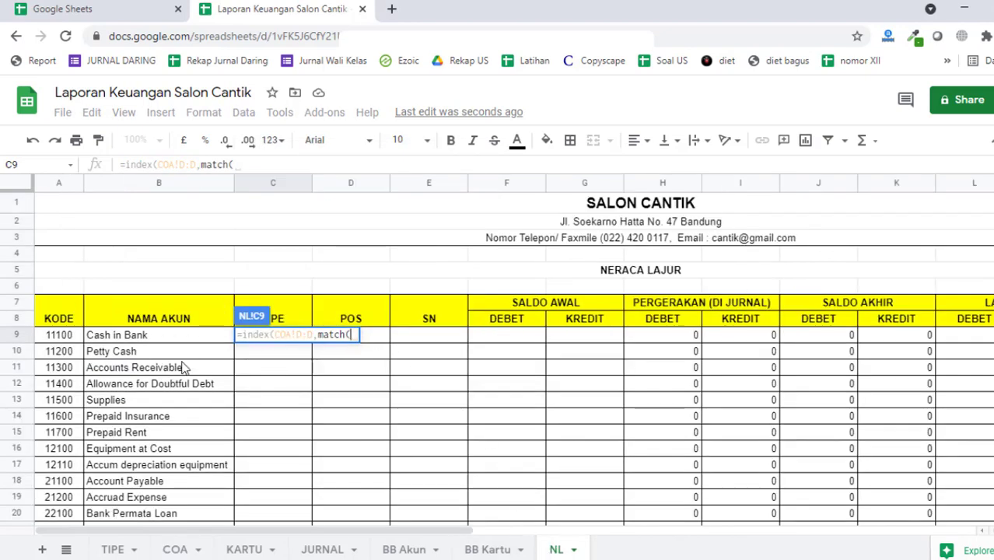
pyautogui.click(74, 341)
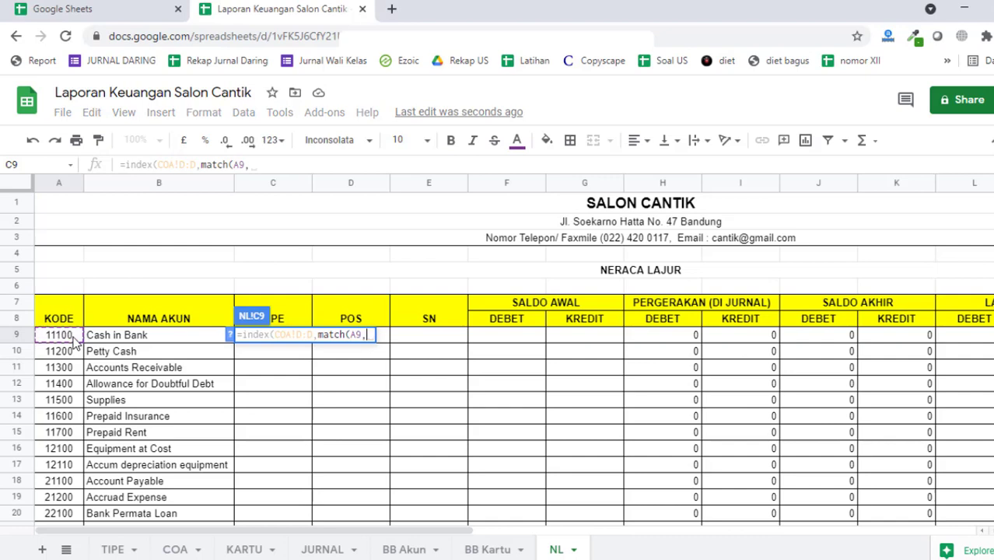
pyautogui.click(173, 549)
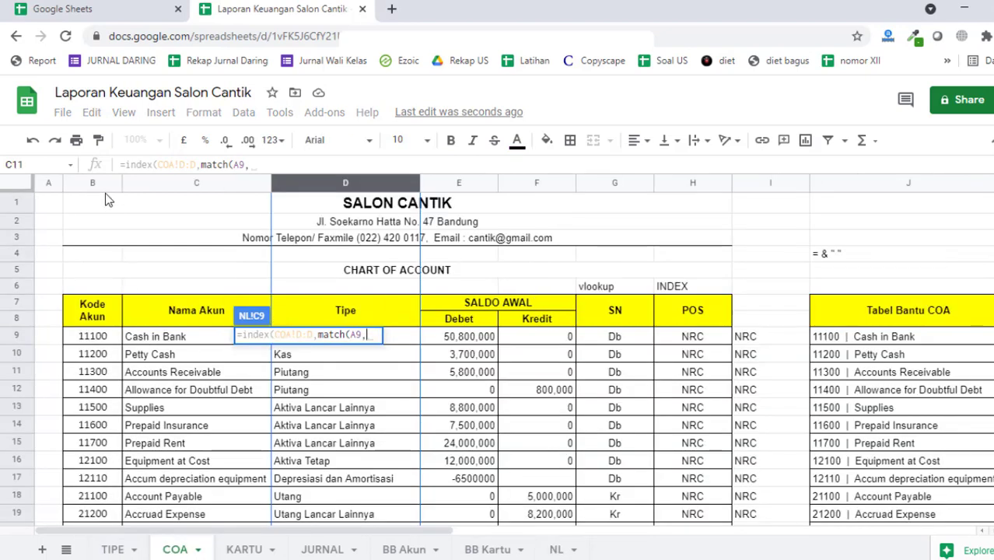
pyautogui.click(98, 188)
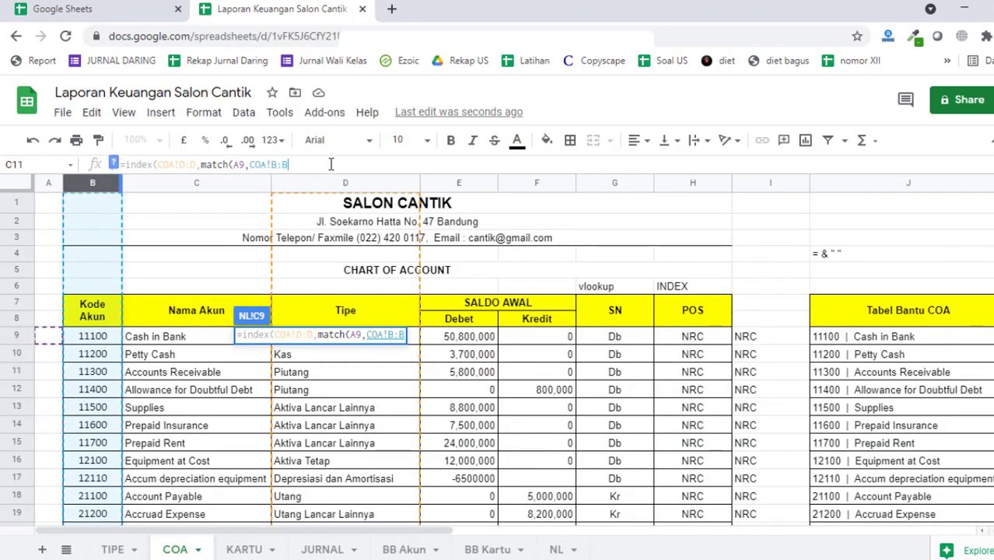
pyautogui.write(',0)')
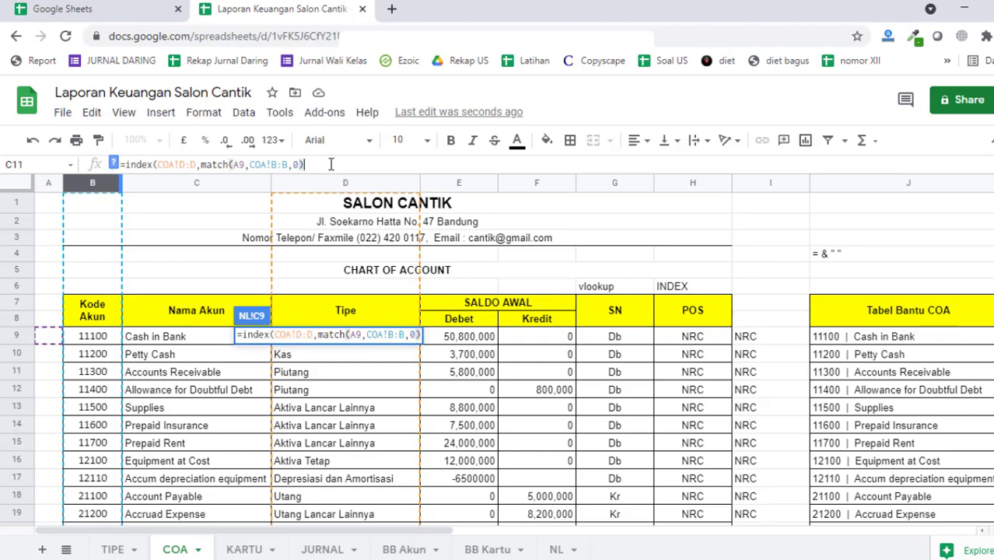
pyautogui.press('Return')
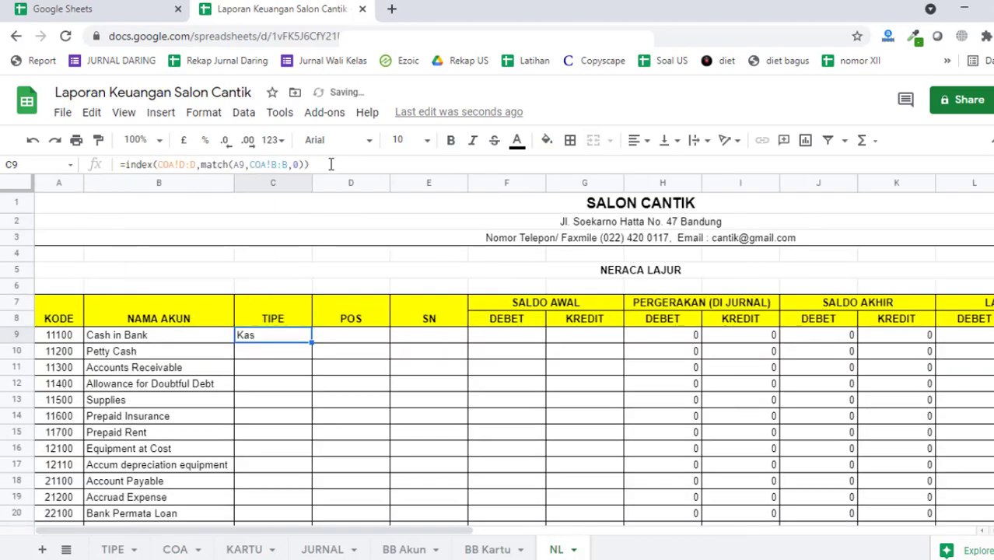
# - Wrap the account type lookup formula in C9 in an iferror( function
pyautogui.click(142, 164)
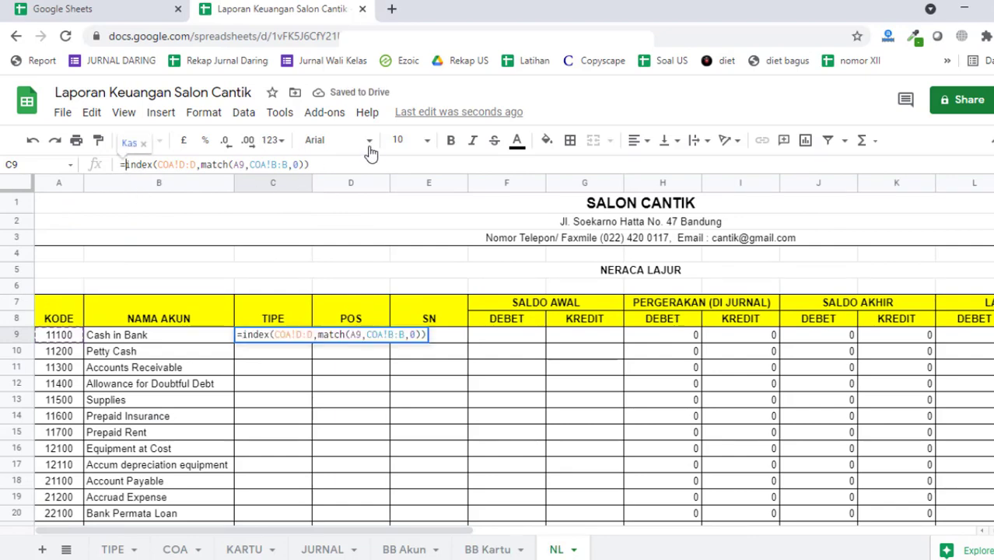
pyautogui.write('iferro')
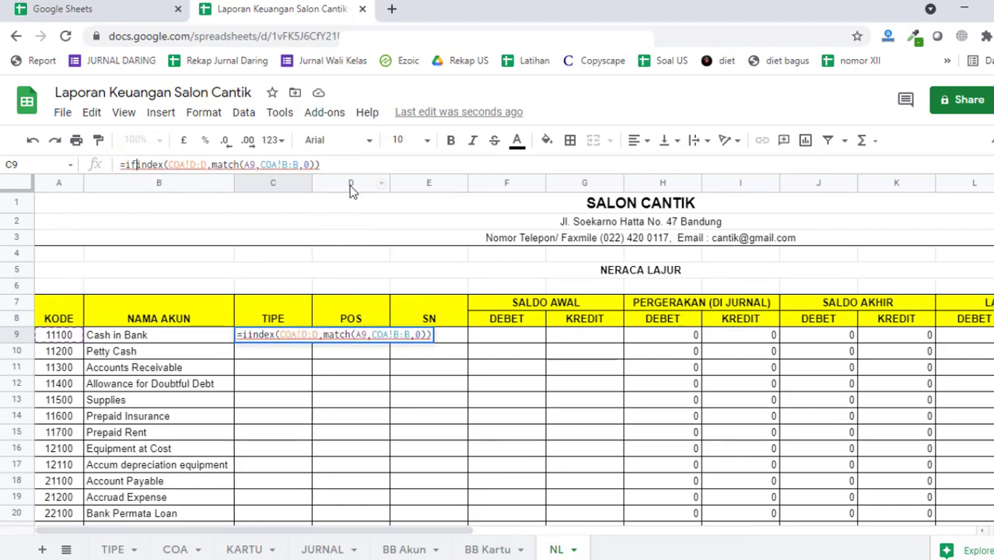
pyautogui.write('r(')
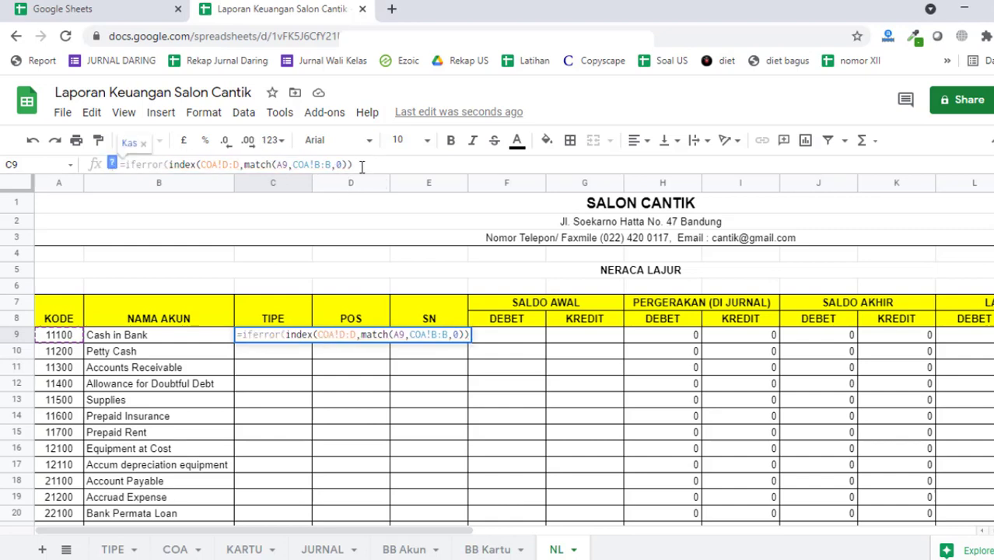
# - Complete the C9 lookup formula as =iferror(index(COA!D:D,match(A9,COA!B:B,0)),"")
pyautogui.click(361, 166)
pyautogui.write(',')
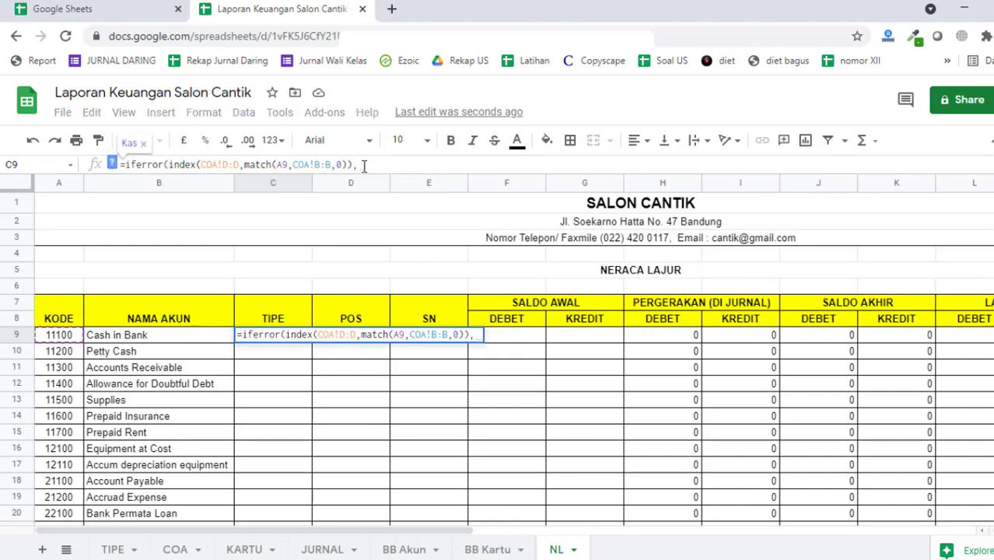
pyautogui.write('"")')
pyautogui.press('Return')
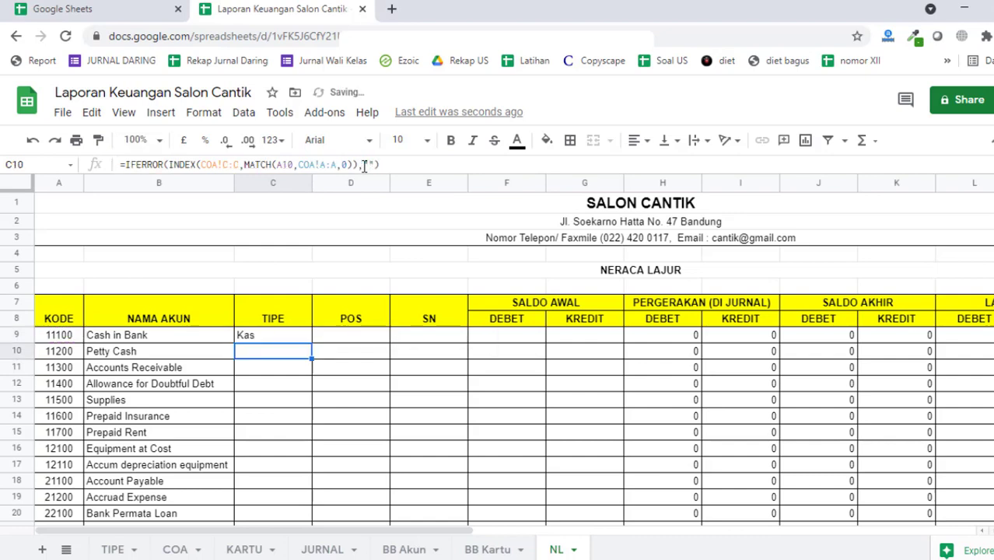
# - Fill the TIPE formula from C9 down to C36
pyautogui.press('Up')
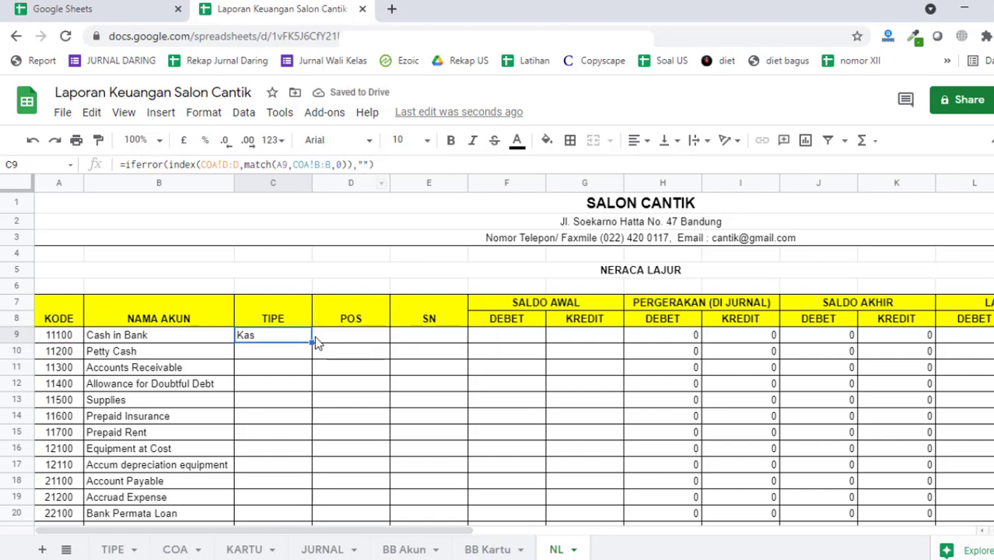
pyautogui.moveTo(311, 342); pyautogui.dragTo(317, 495)
pyautogui.scroll(5, 355, 374)
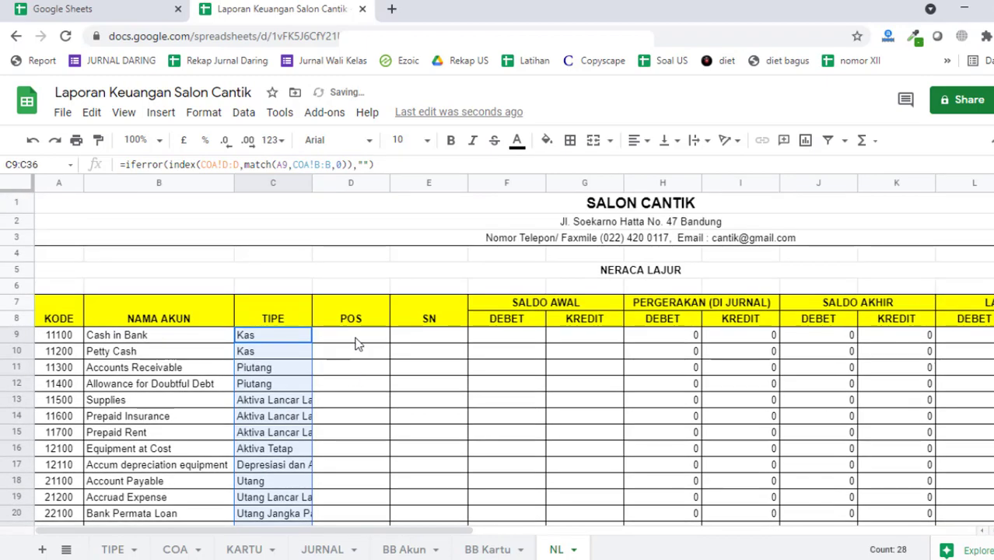
# - Copy the formula text from C9 and replace the POS formula in D9 with it
pyautogui.click(356, 342)
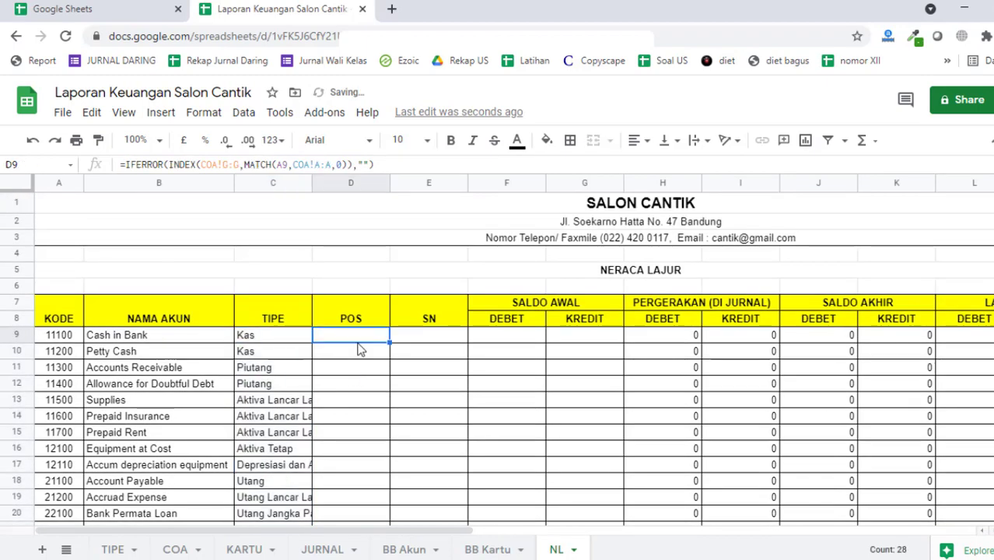
pyautogui.click(286, 339)
pyautogui.moveTo(403, 165); pyautogui.dragTo(107, 178)
pyautogui.hotkey('ctrl', 'c')
pyautogui.press('Tab')
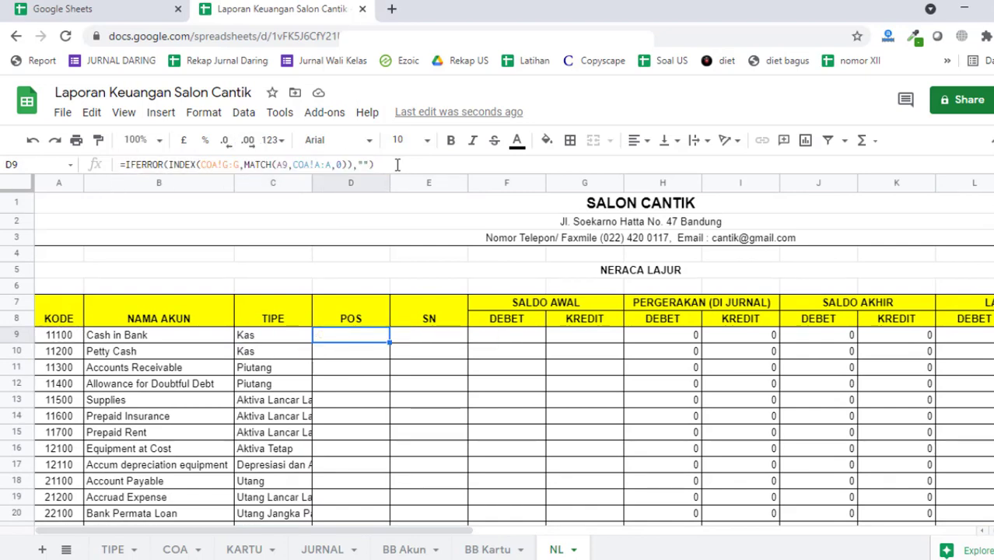
pyautogui.moveTo(400, 165); pyautogui.dragTo(95, 148)
pyautogui.hotkey('ctrl', 'v')
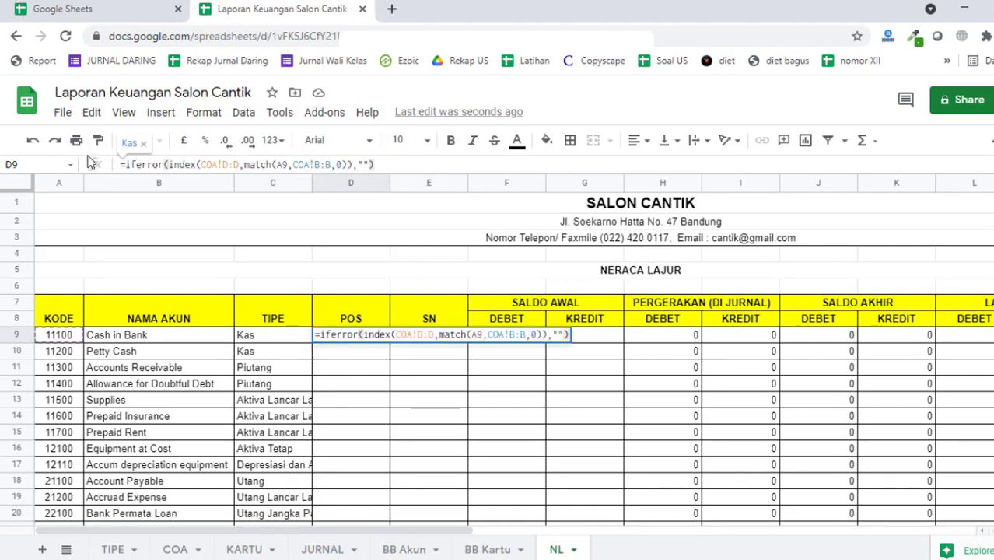
pyautogui.press('Tab')
# - Replace the formulas in E9, F9 and G9 with the copied TIPE lookup formula
pyautogui.moveTo(403, 164); pyautogui.dragTo(75, 170)
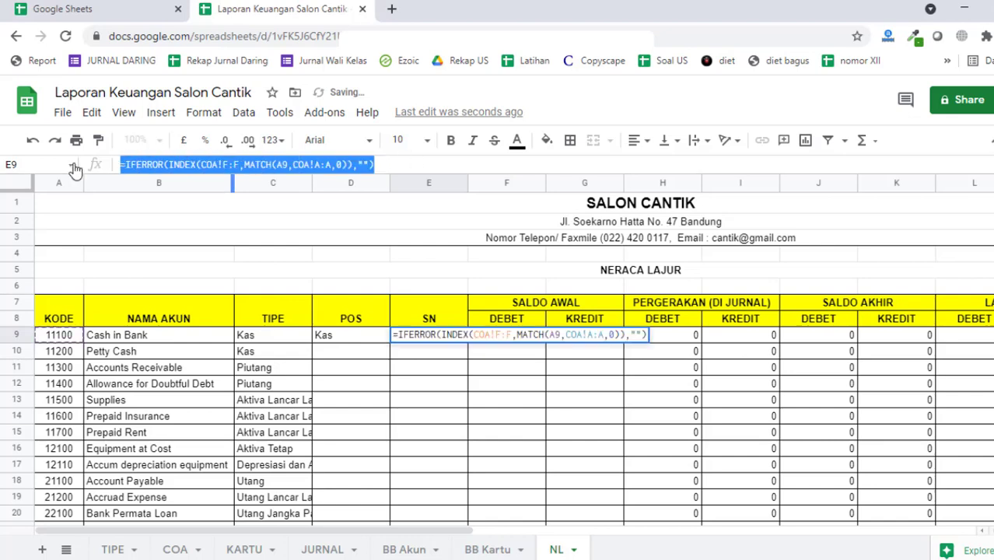
pyautogui.hotkey('ctrl', 'v')
pyautogui.press('Tab')
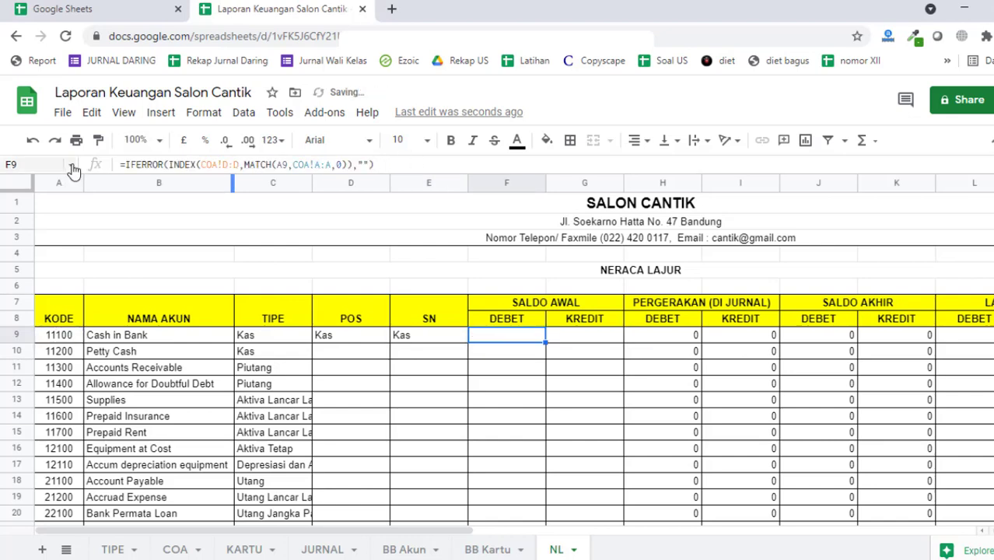
pyautogui.moveTo(389, 165); pyautogui.dragTo(73, 166)
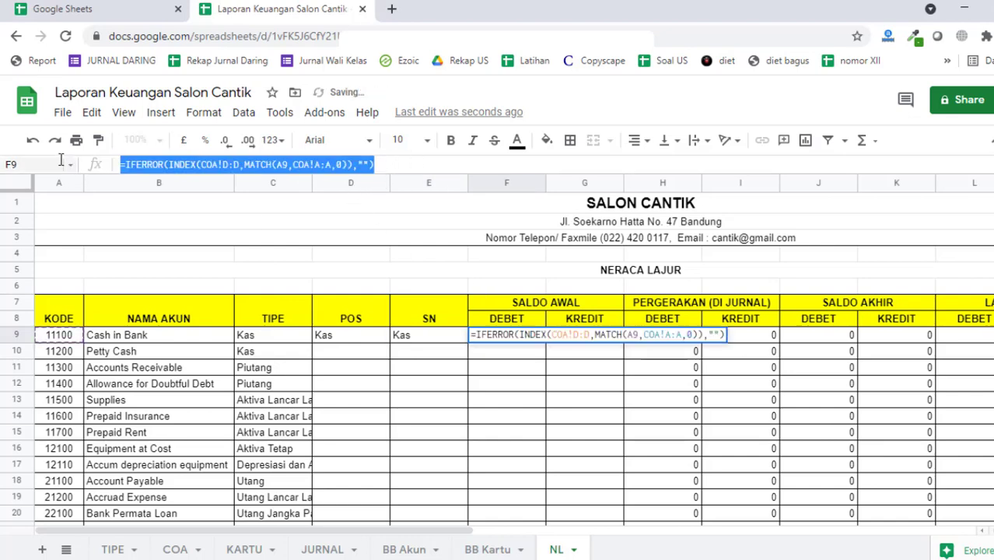
pyautogui.hotkey('ctrl', 'v')
pyautogui.press('Tab')
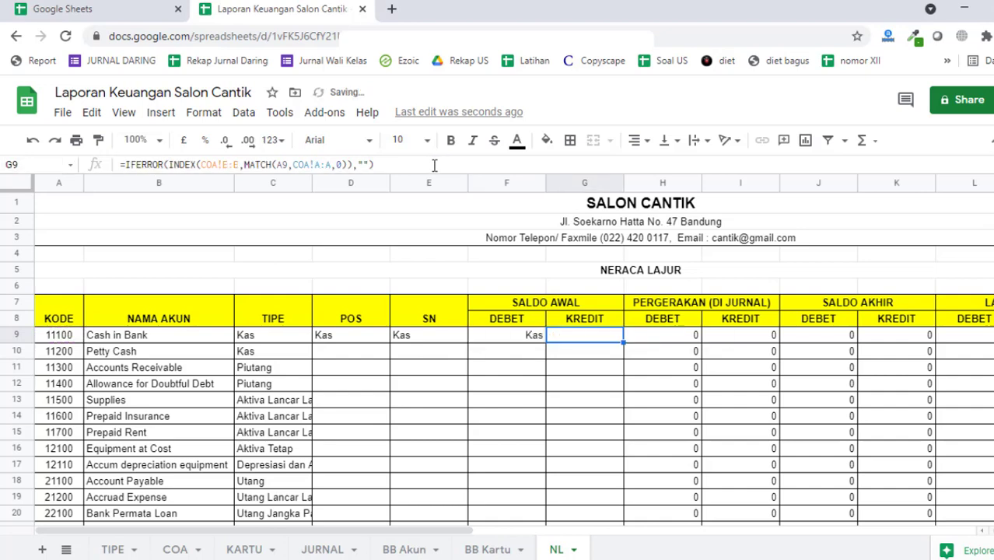
pyautogui.moveTo(381, 164); pyautogui.dragTo(73, 166)
pyautogui.hotkey('ctrl', 'v')
pyautogui.press('Tab')
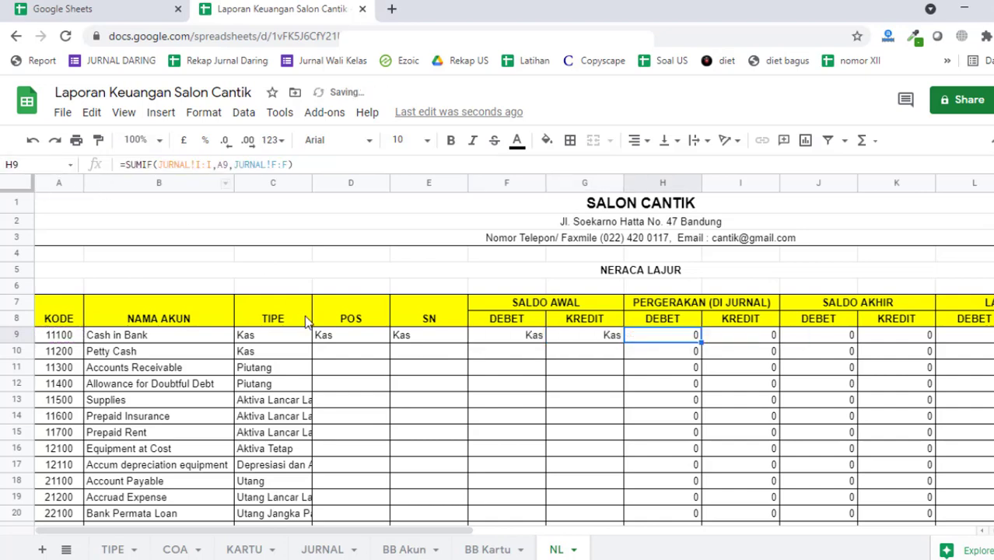
# - Check the POS column in the COA sheet and change the INDEX range in NL cell D9 to COA!H:H
pyautogui.click(339, 337)
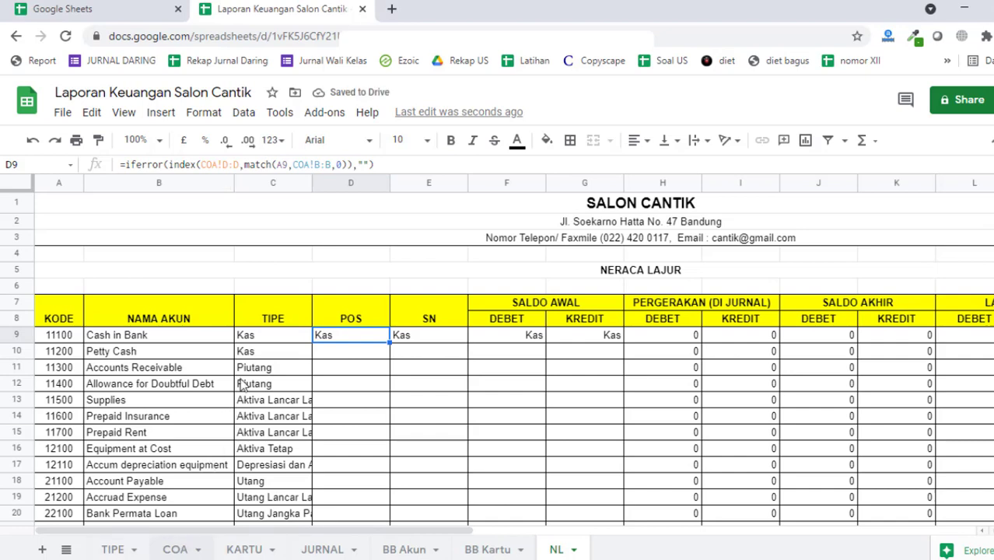
pyautogui.click(175, 549)
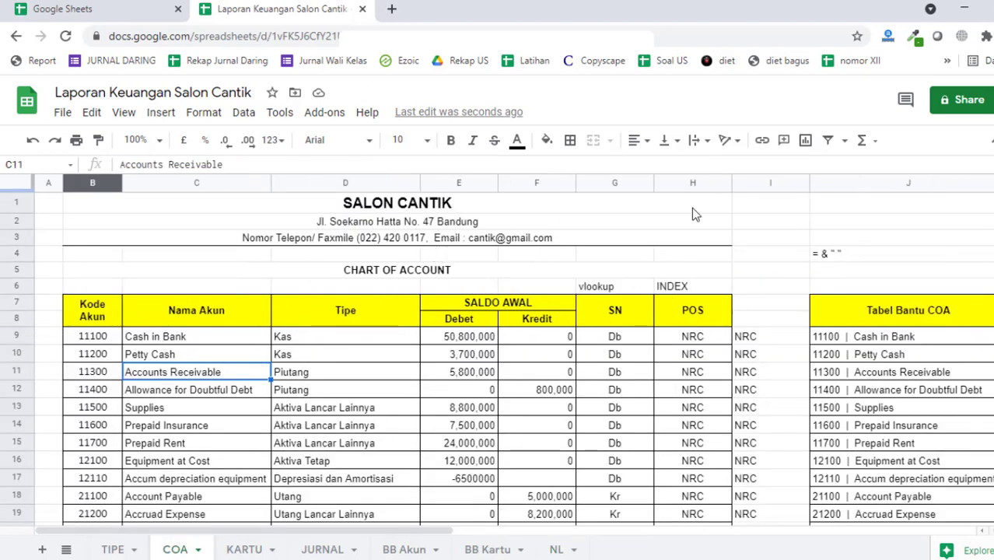
pyautogui.click(556, 549)
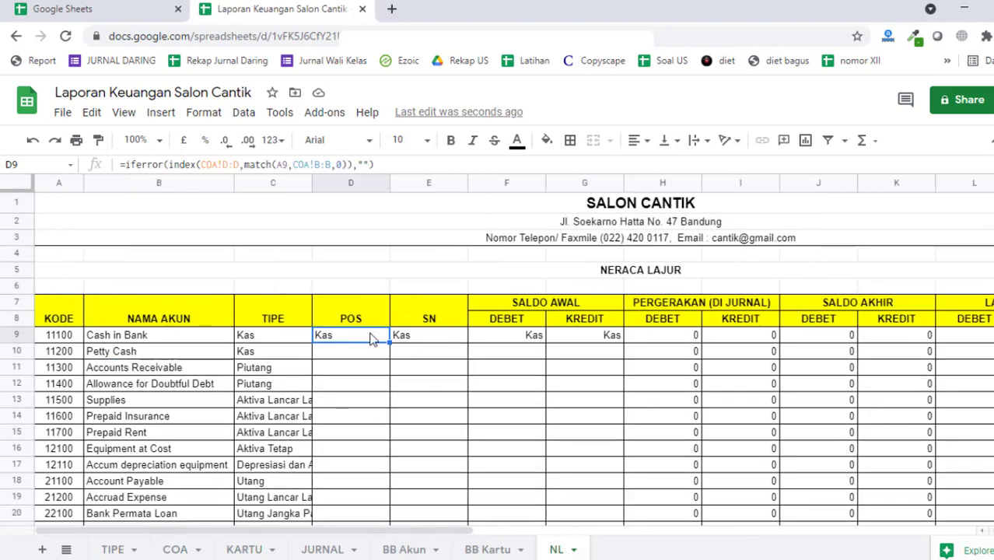
pyautogui.click(227, 164)
pyautogui.write('h')
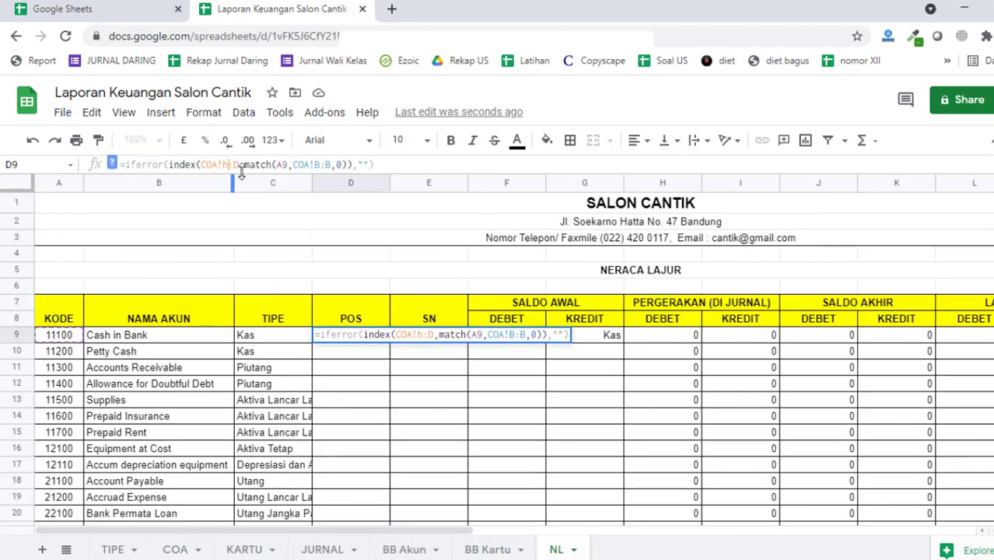
pyautogui.press('Tab')
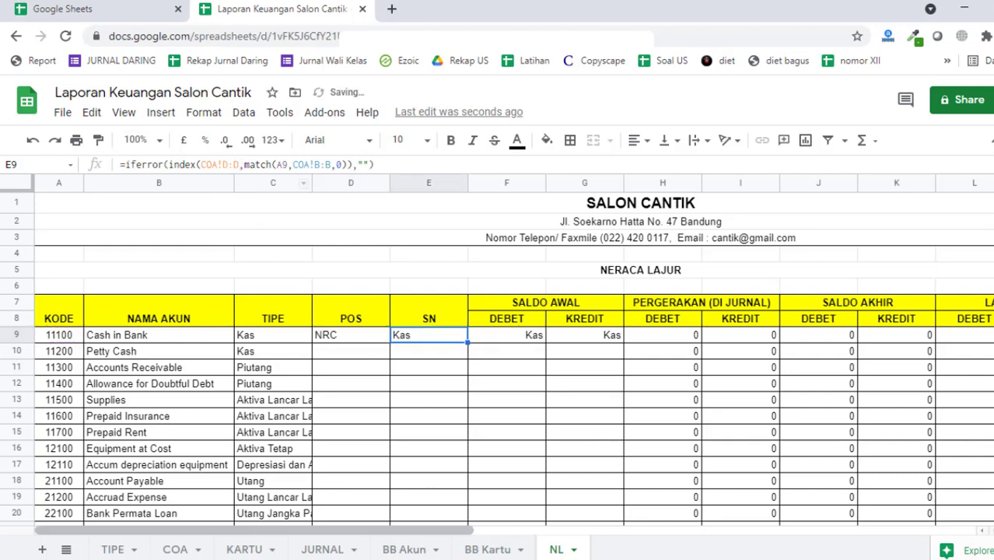
# - Check the SN column in the COA sheet and change the INDEX range in NL cell E9 to COA!G:G
pyautogui.click(187, 551)
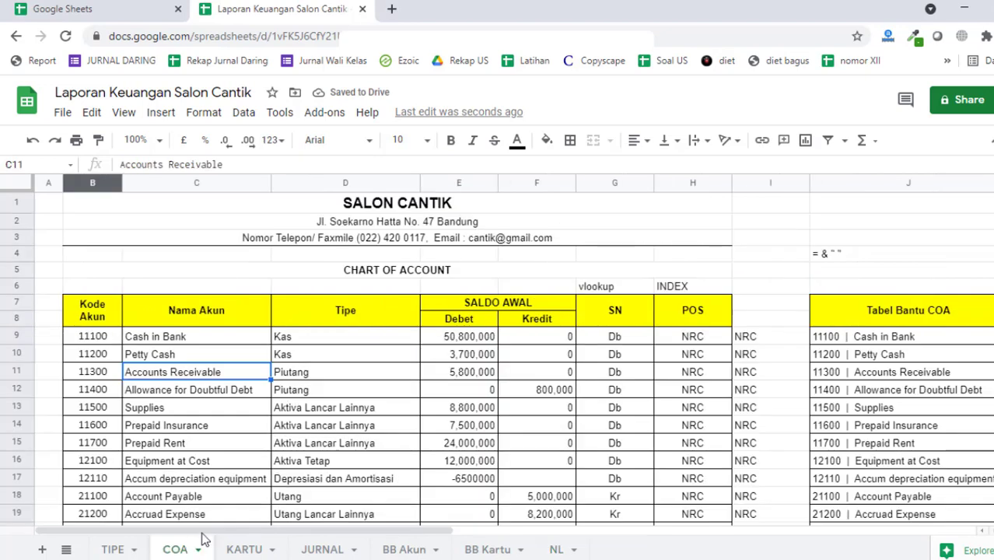
pyautogui.click(557, 550)
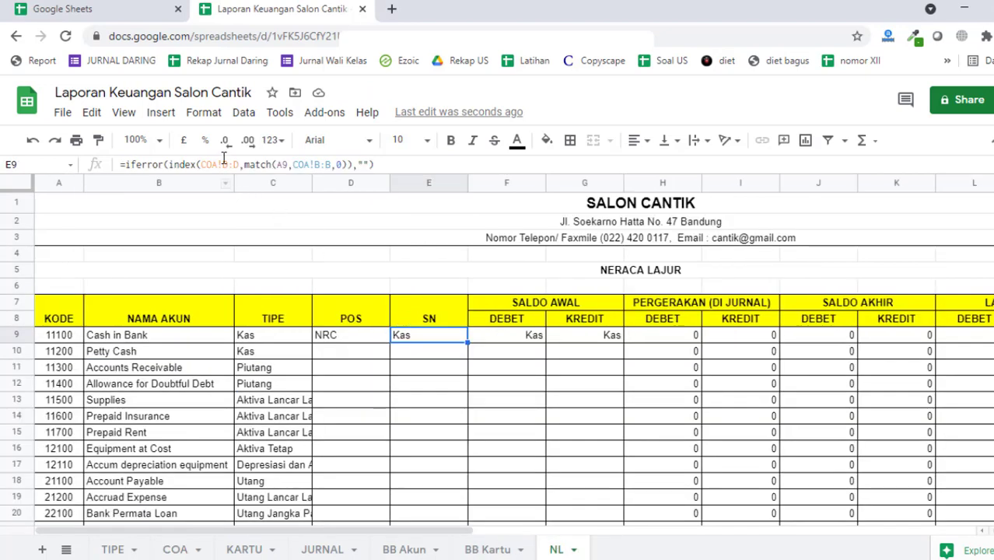
pyautogui.moveTo(223, 163); pyautogui.dragTo(232, 163)
pyautogui.write('g')
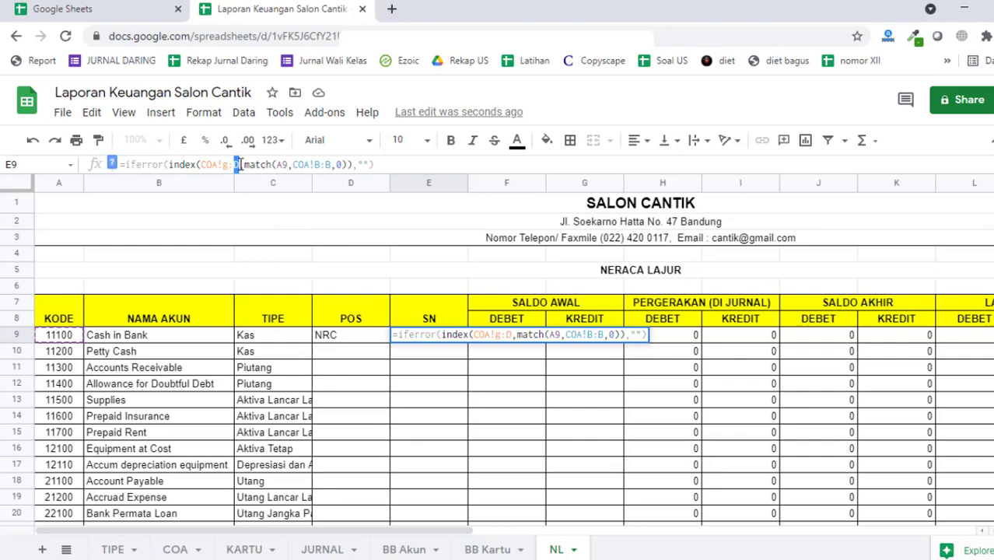
pyautogui.write('g')
pyautogui.press('Tab')
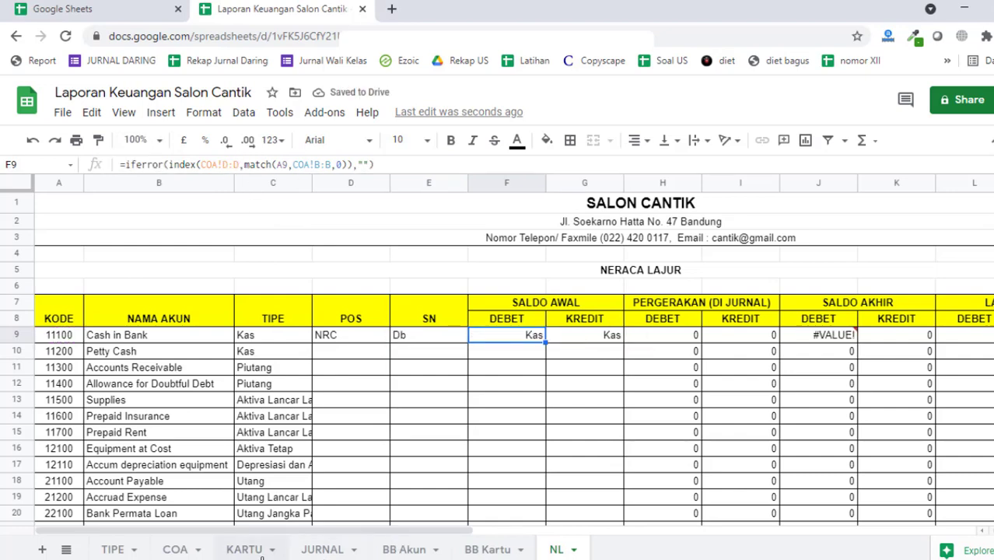
# - Check the opening debit column in the COA sheet and change the INDEX range in NL cell F9 to COA!E:E
pyautogui.click(175, 550)
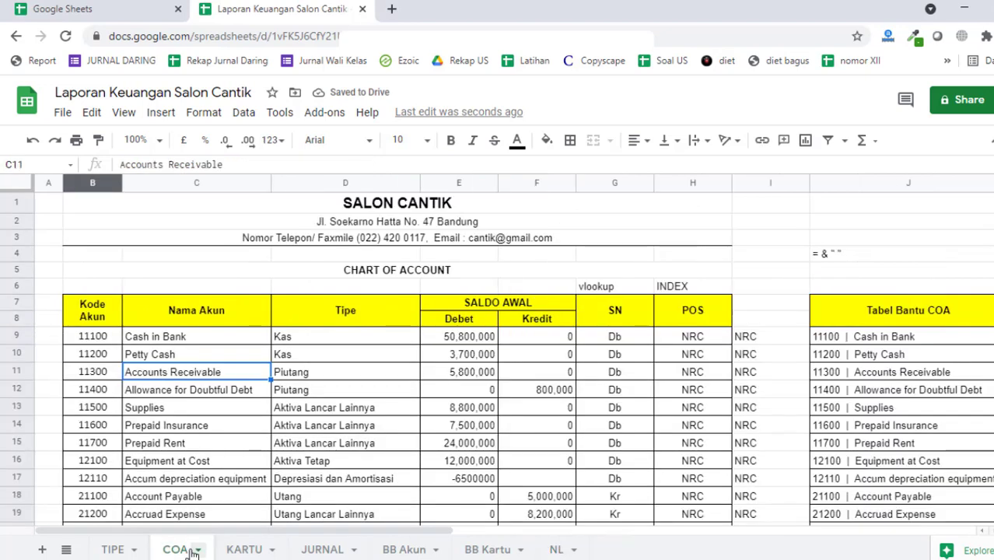
pyautogui.click(555, 550)
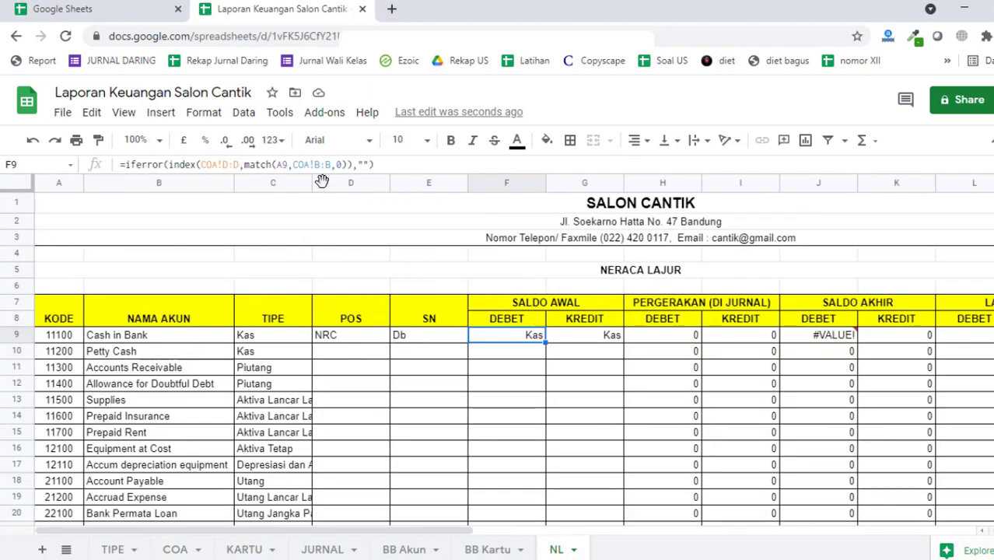
pyautogui.click(228, 164)
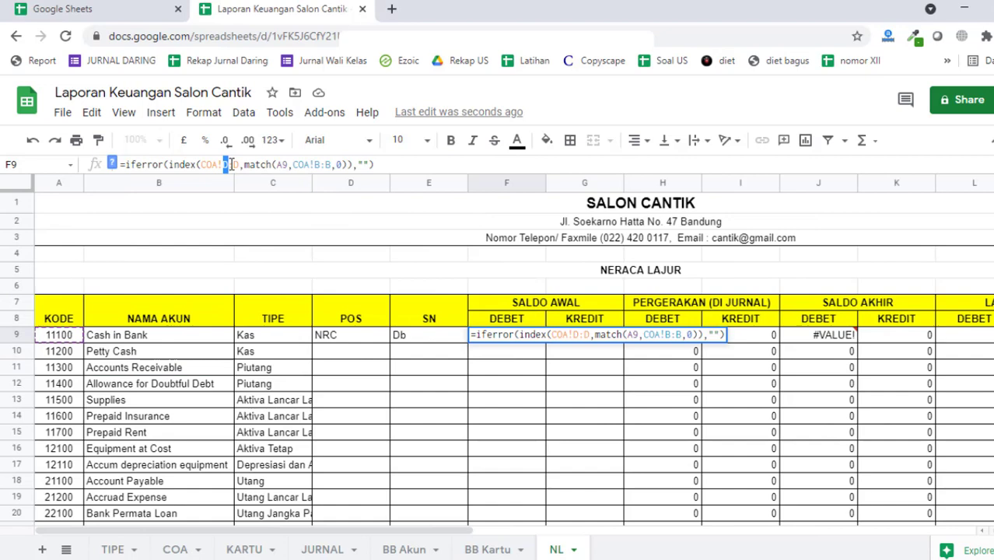
pyautogui.press('Tab')
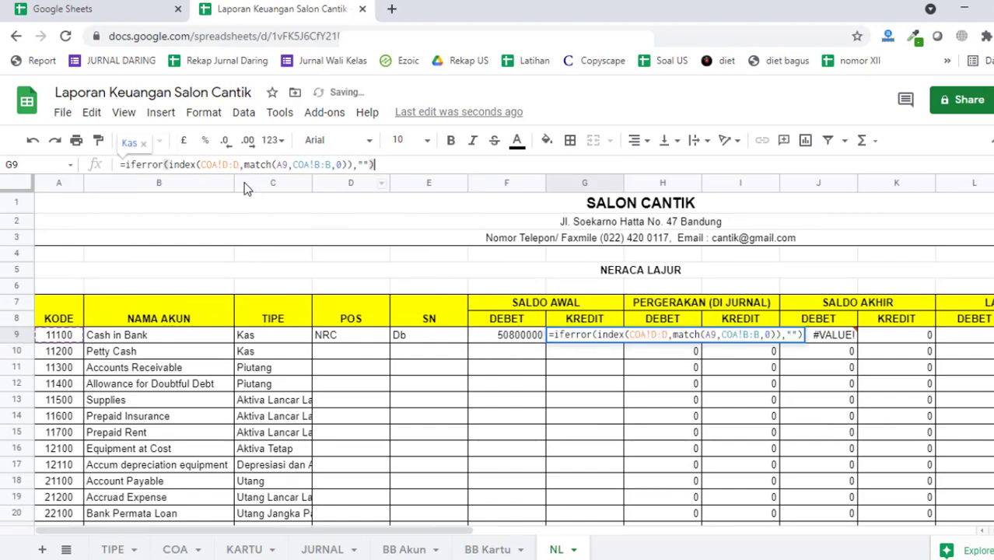
# - Change the INDEX range of the opening credit formula in G9 to COA!F:F
pyautogui.doubleClick(226, 164)
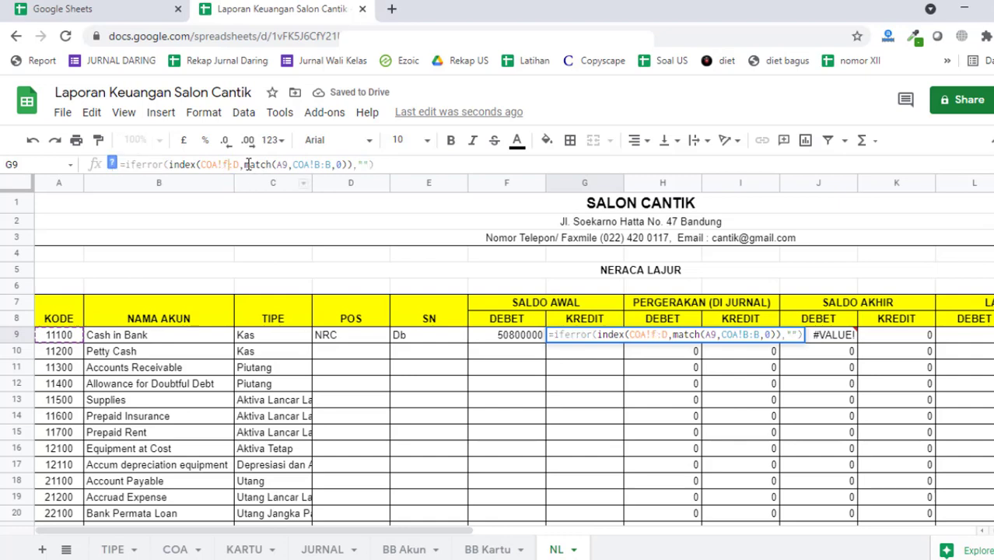
pyautogui.write('f')
pyautogui.press('Return')
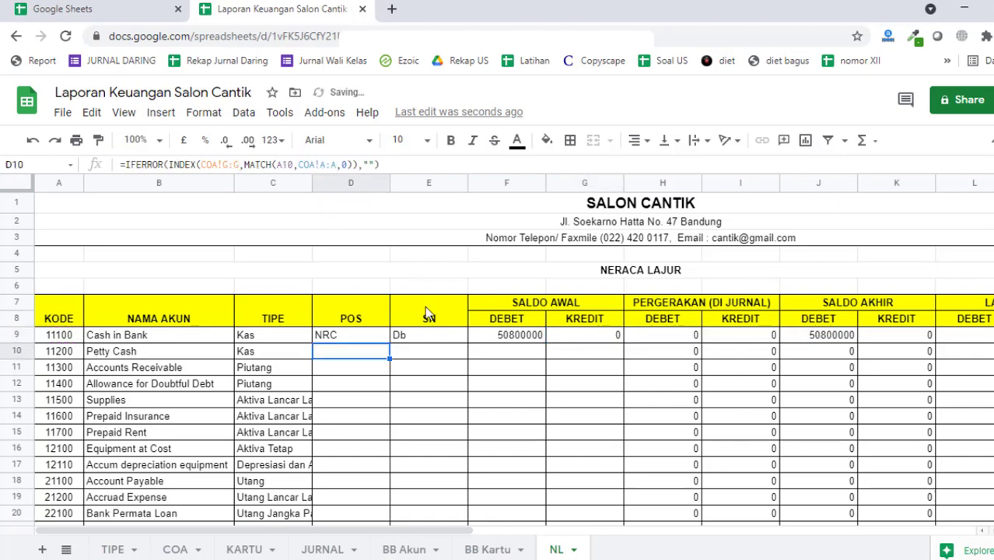
# - Fill the POS, SN and SALDO AWAL formulas in D9:G9 down to row 36
pyautogui.click(334, 336)
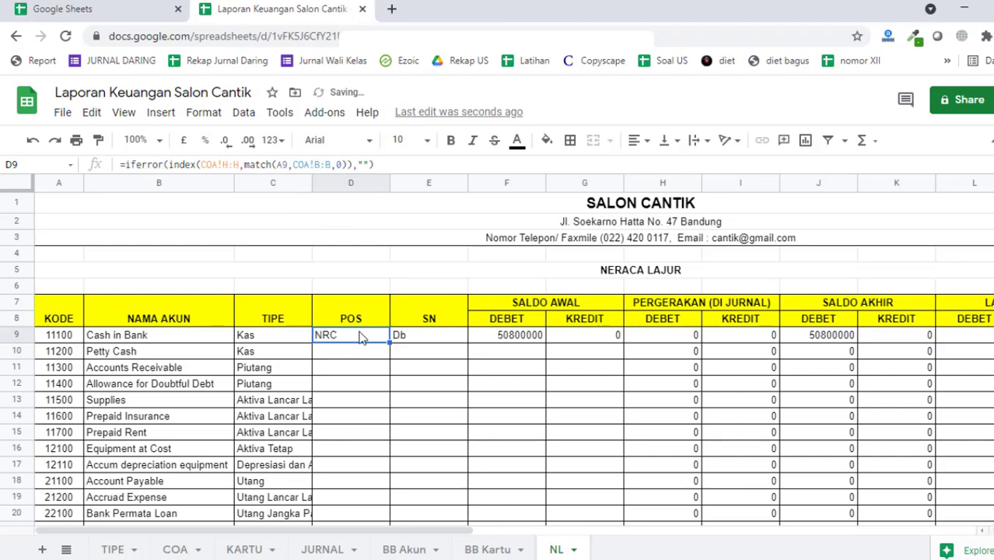
pyautogui.moveTo(507, 338); pyautogui.dragTo(627, 332)
pyautogui.scroll(9, 576, 420)
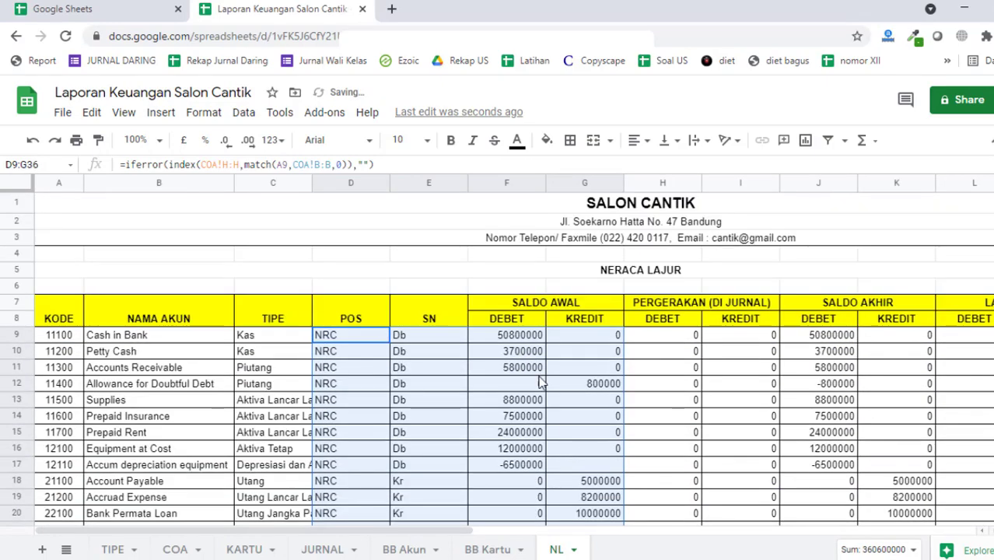
# - Apply the Number format with thousands separators to the SALDO AWAL range F9:G37
pyautogui.moveTo(517, 342); pyautogui.dragTo(565, 382)
pyautogui.scroll(8, 559, 397)
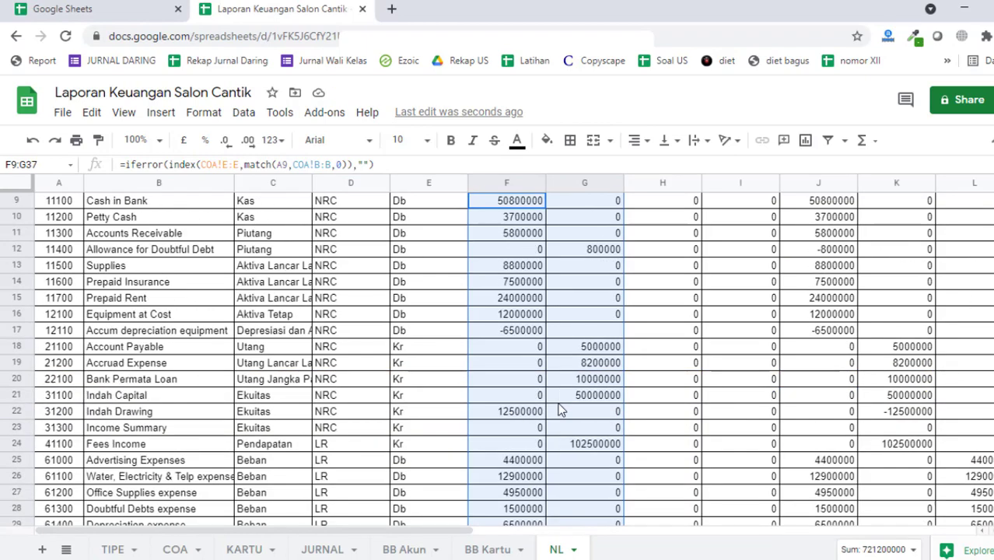
pyautogui.scroll(-2, 555, 416)
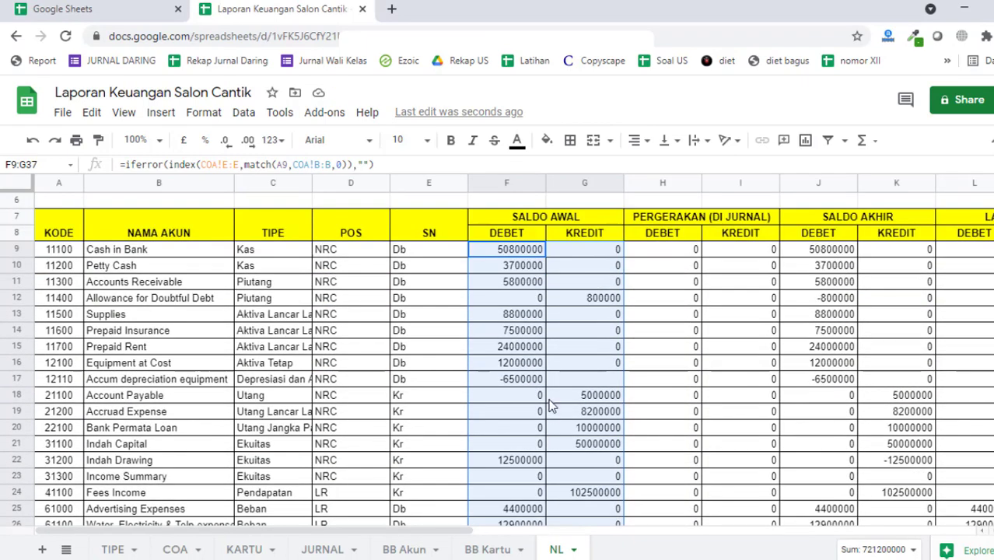
pyautogui.click(273, 140)
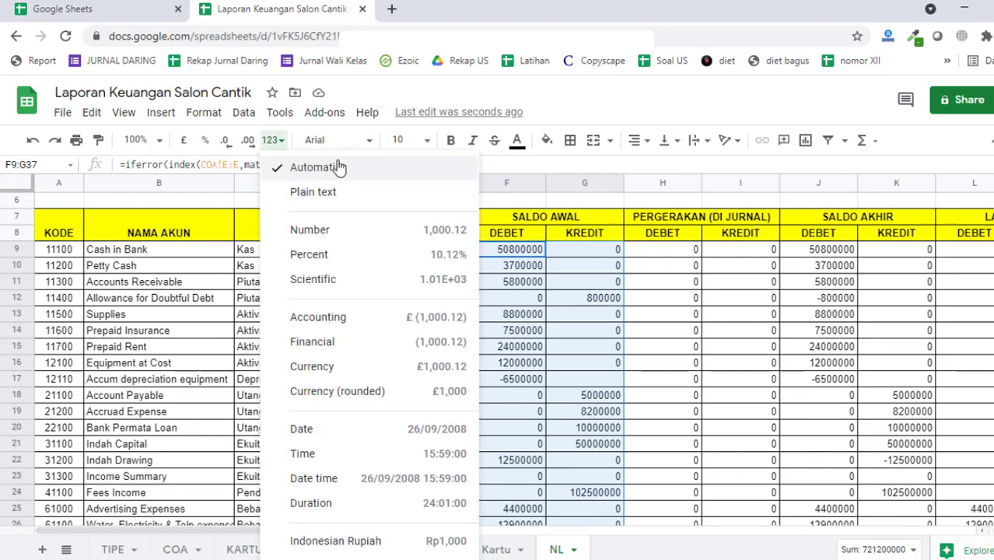
pyautogui.click(372, 243)
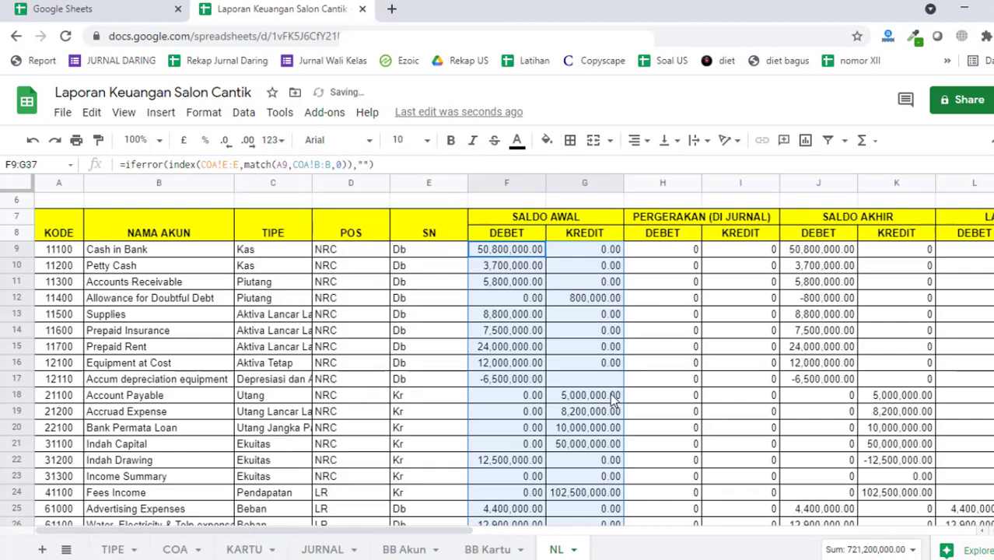
# - Remove all decimal places from the SALDO AWAL amounts in F9:G37
pyautogui.scroll(-5, 609, 412)
pyautogui.scroll(5, 609, 416)
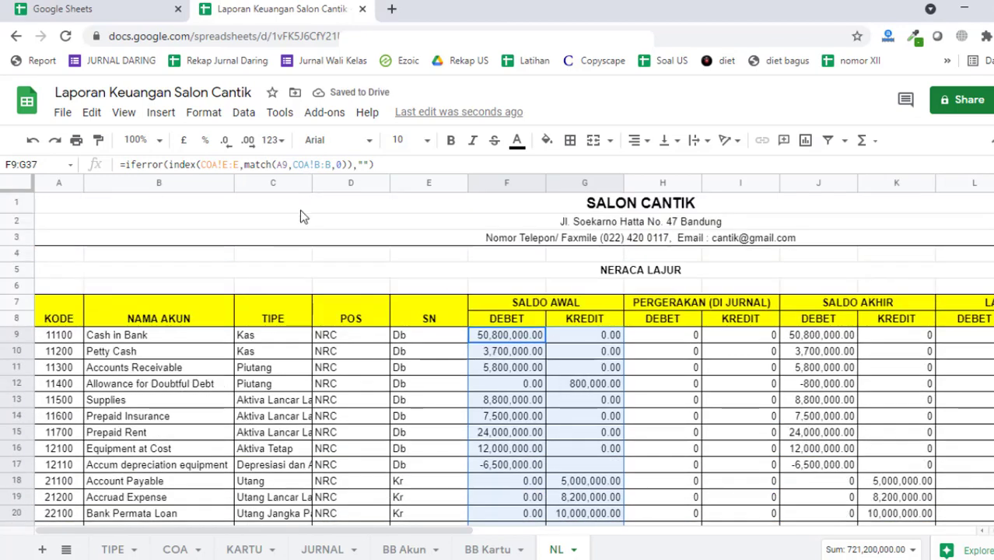
pyautogui.click(248, 142)
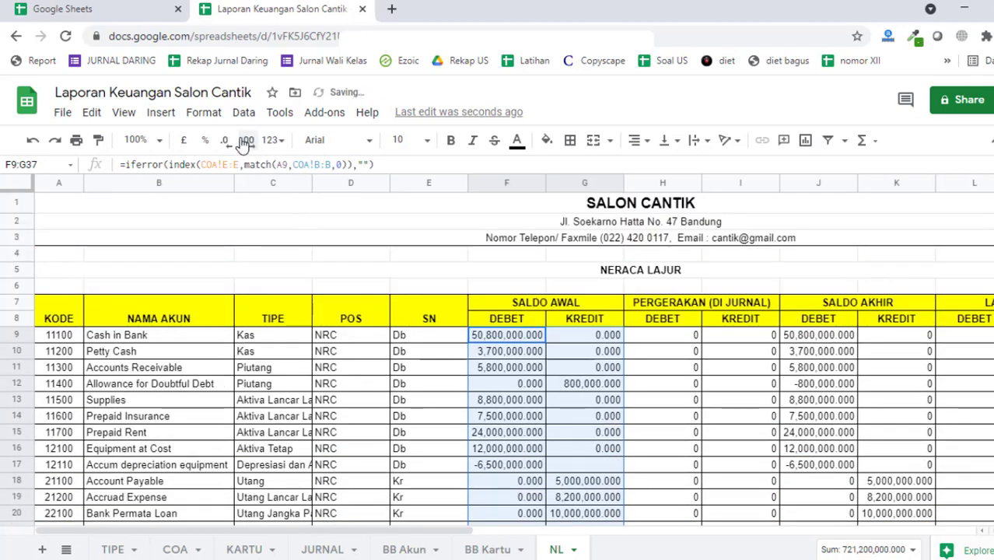
pyautogui.click(227, 143)
pyautogui.click(226, 142)
pyautogui.click(226, 142)
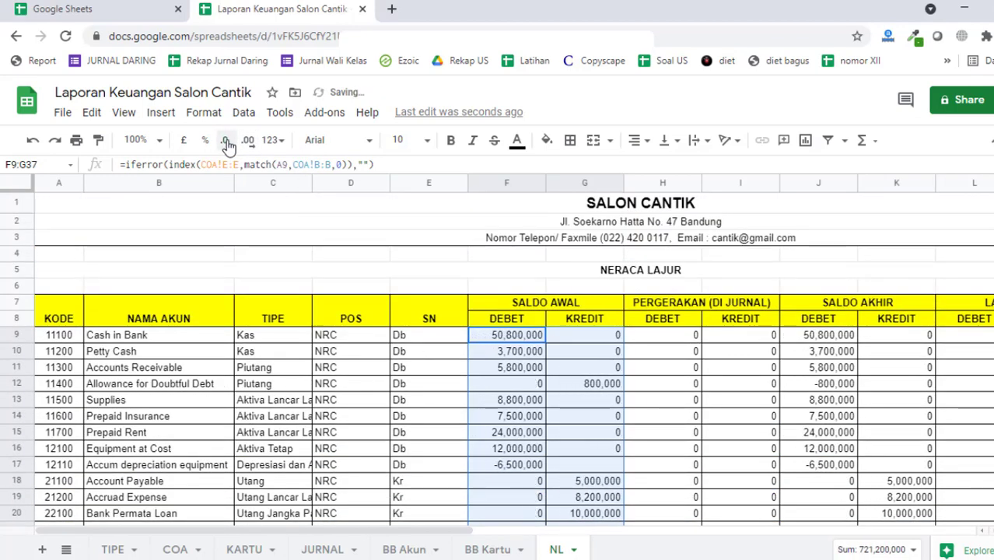
pyautogui.click(524, 454)
# - Clear the contents of the yellow total, profit and check rows in F37:O39
pyautogui.scroll(-5, 527, 474)
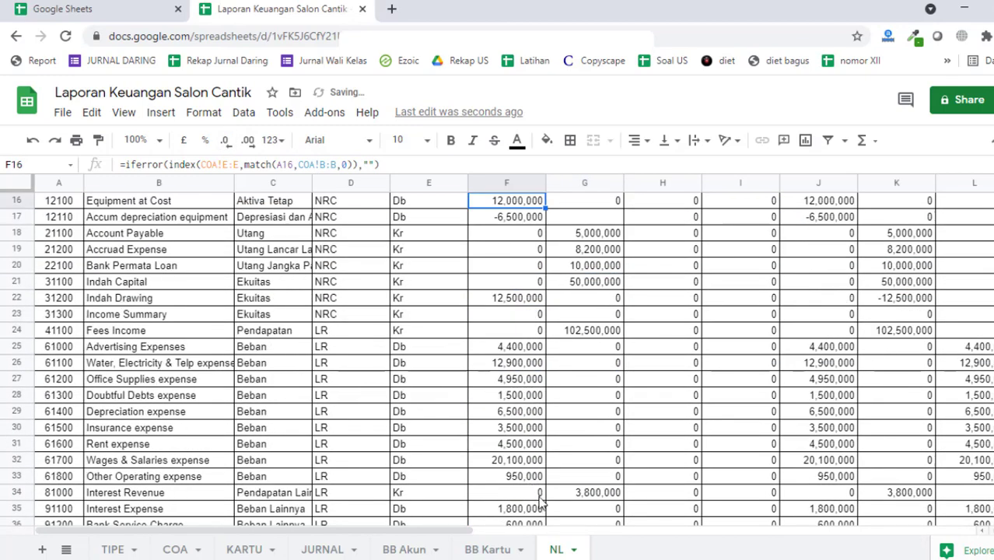
pyautogui.scroll(-5, 537, 467)
pyautogui.click(511, 301)
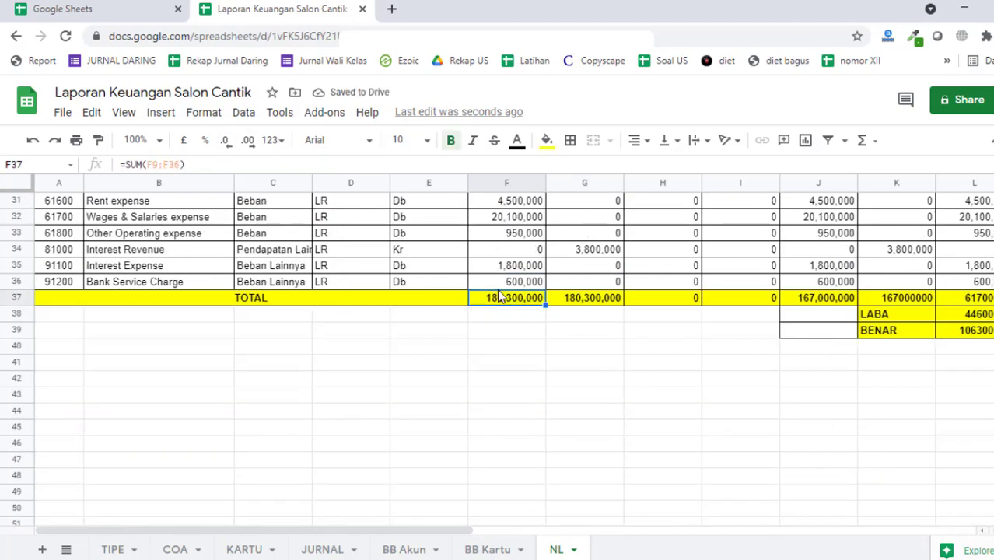
pyautogui.moveTo(509, 301); pyautogui.dragTo(641, 316)
pyautogui.moveTo(983, 327); pyautogui.dragTo(400, 331)
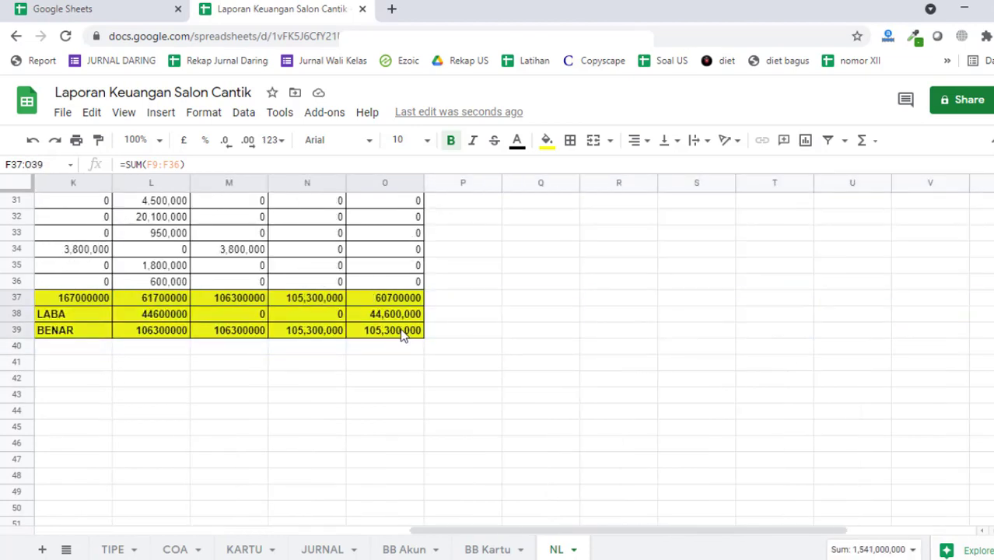
pyautogui.press('Delete')
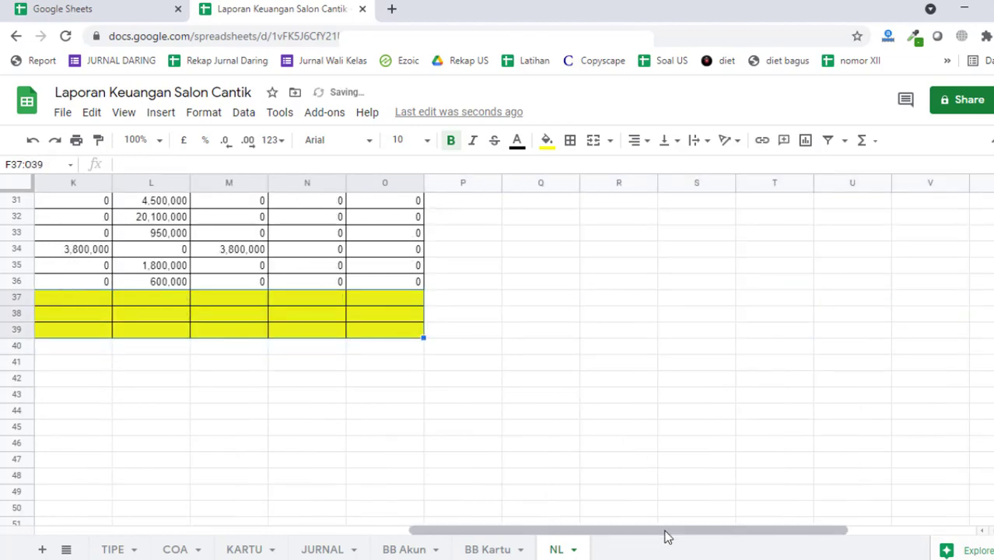
# - Enter =sum(F9:F36) in F37 as the total of the opening debit column
pyautogui.moveTo(664, 535); pyautogui.dragTo(502, 546)
pyautogui.click(448, 302)
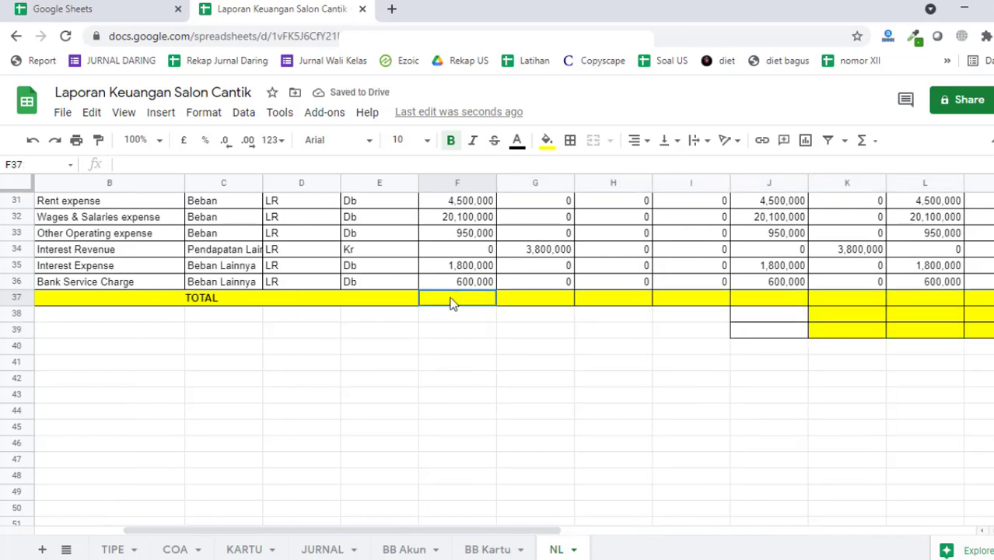
pyautogui.write('=sum(')
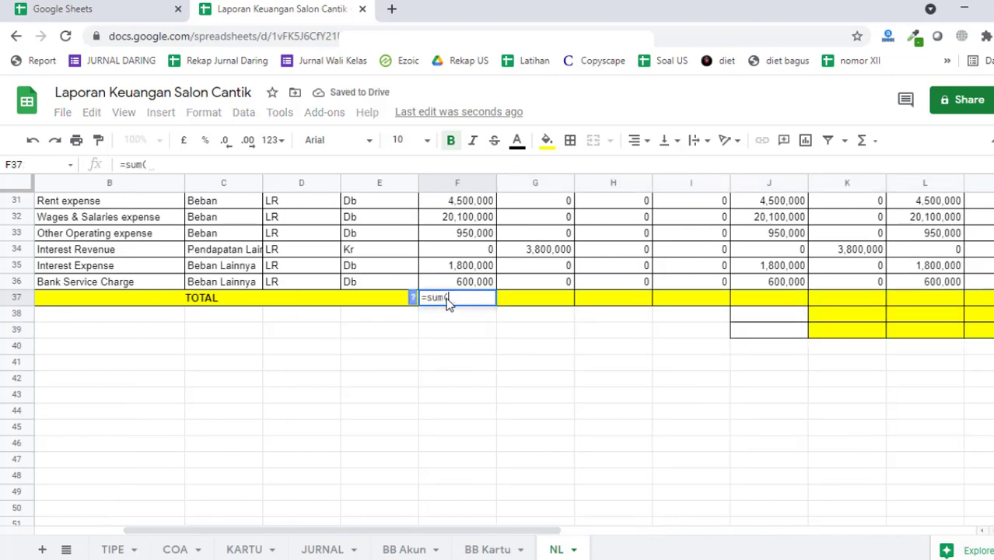
pyautogui.scroll(6, 459, 351)
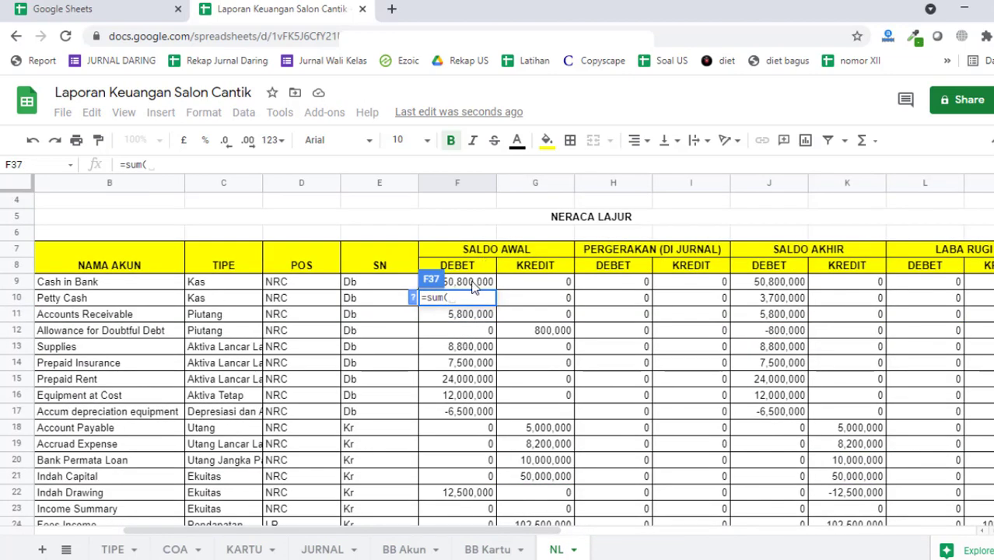
pyautogui.moveTo(475, 284); pyautogui.dragTo(486, 254)
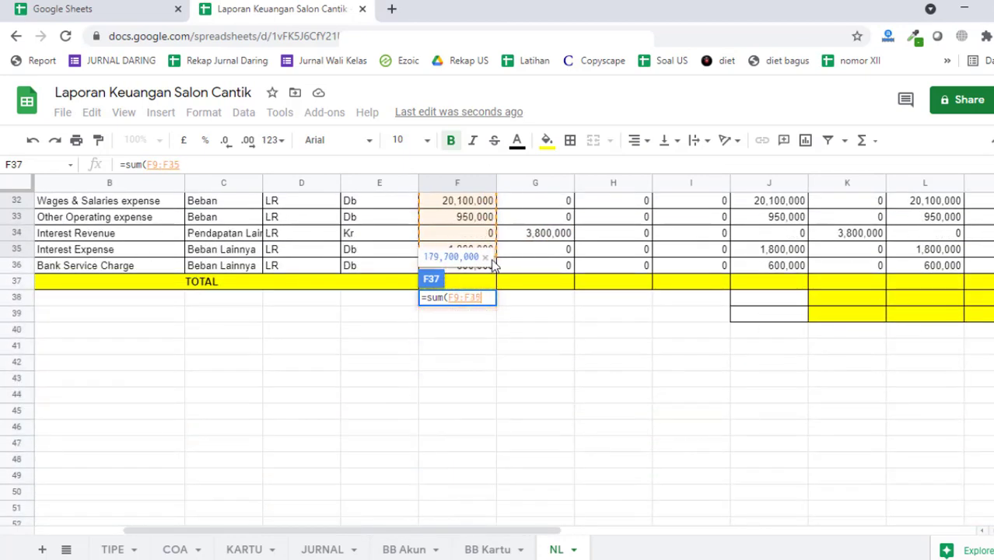
pyautogui.write(')')
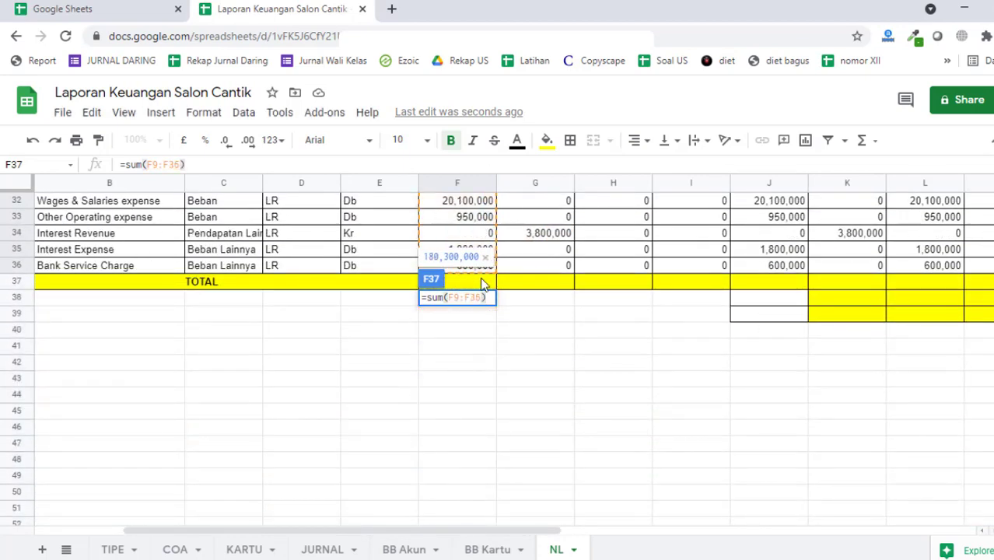
pyautogui.press('Tab')
# - Fill the SUM formula from F37 across the neighbouring columns of the TOTAL row
pyautogui.click(490, 281)
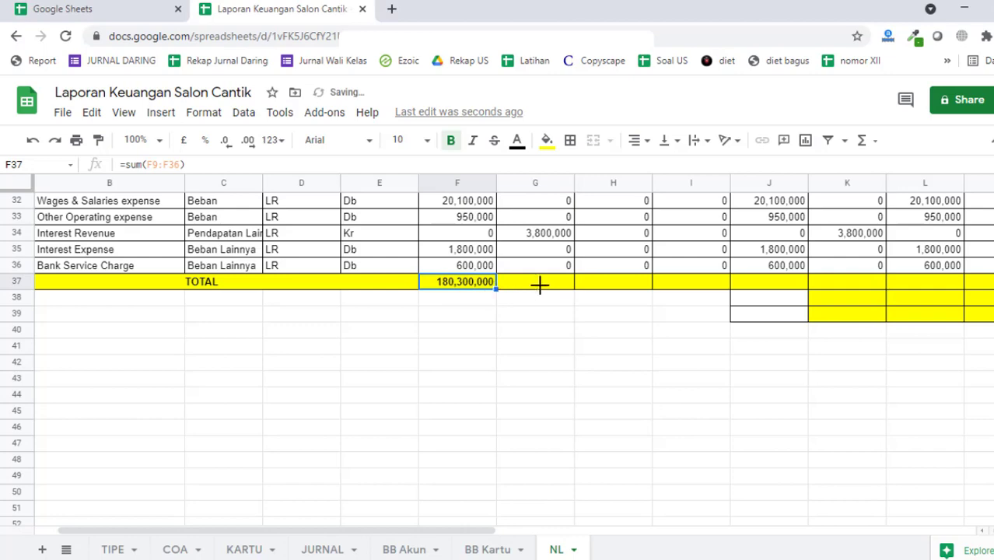
pyautogui.moveTo(540, 286); pyautogui.dragTo(643, 283)
pyautogui.click(643, 313)
pyautogui.scroll(10, 634, 319)
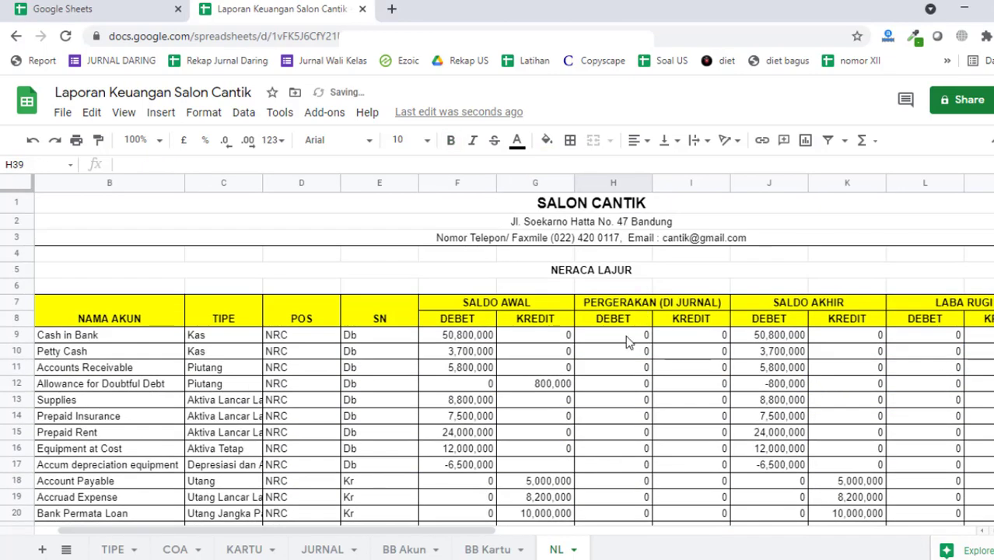
# - Check the existing SALDO AKHIR debit formula in J9 and the PERGERAKAN debit formula in H9
pyautogui.moveTo(626, 335); pyautogui.dragTo(701, 377)
pyautogui.click(781, 336)
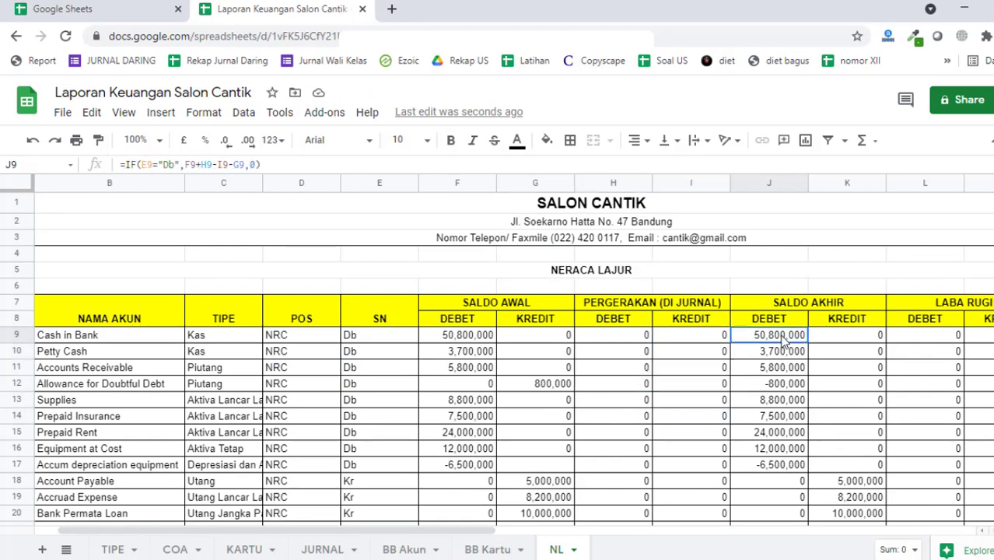
pyautogui.click(631, 335)
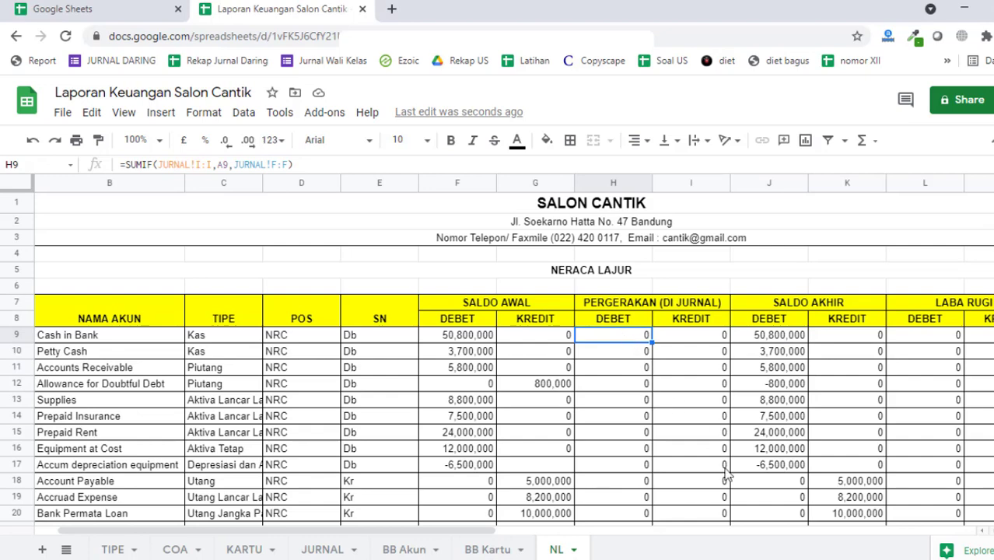
pyautogui.moveTo(466, 532); pyautogui.dragTo(414, 545)
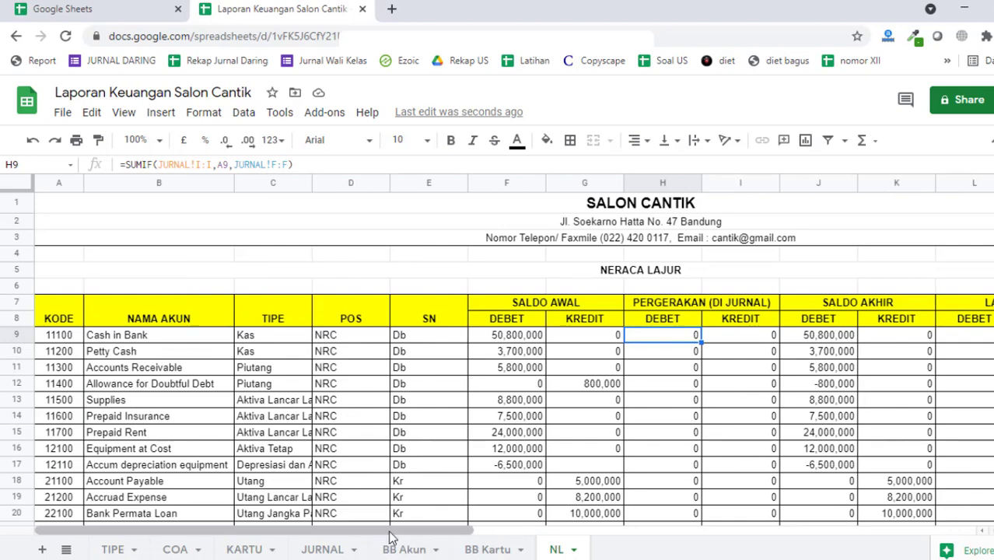
# - Set the account in the BB Akun sheet to 11100 and check its Saldo Akhir formula in F8
pyautogui.click(401, 549)
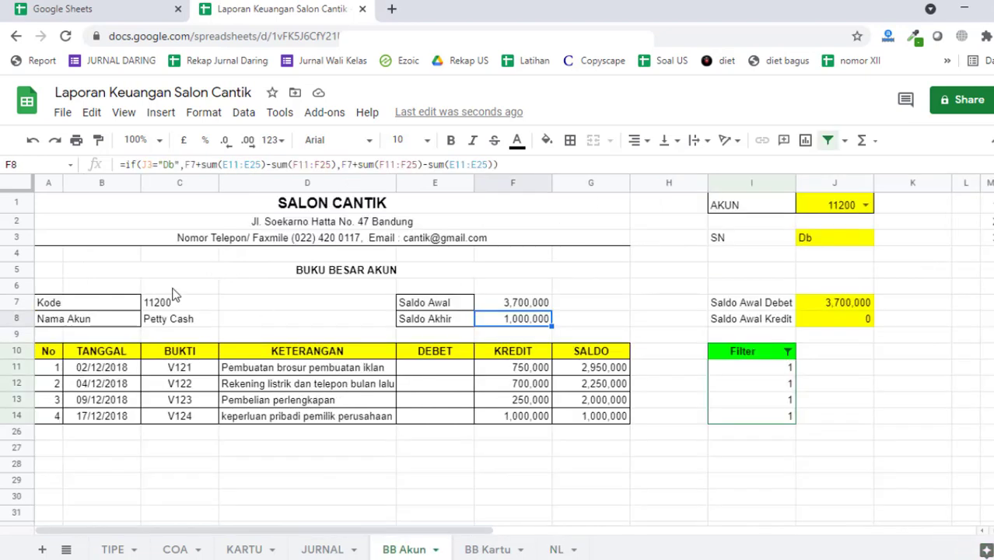
pyautogui.click(866, 206)
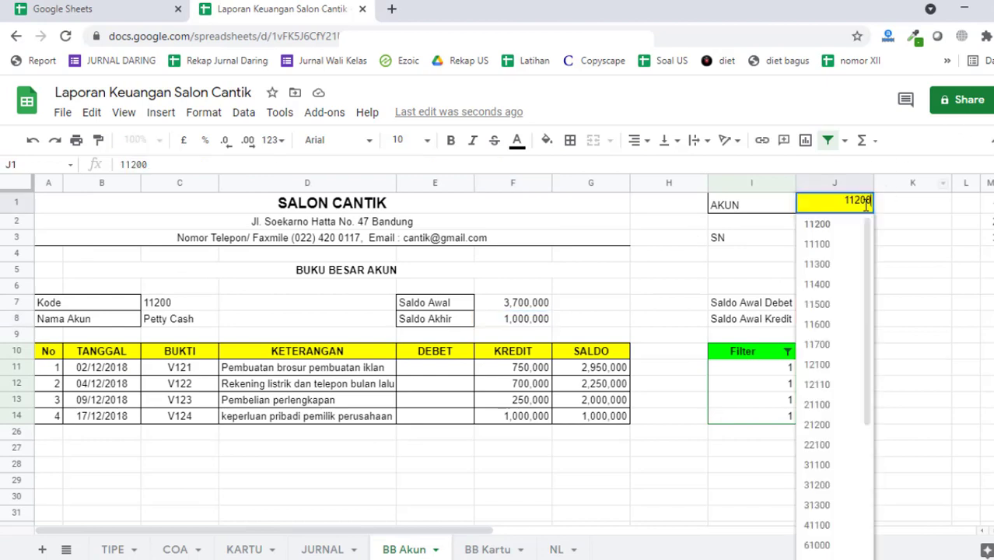
pyautogui.click(843, 251)
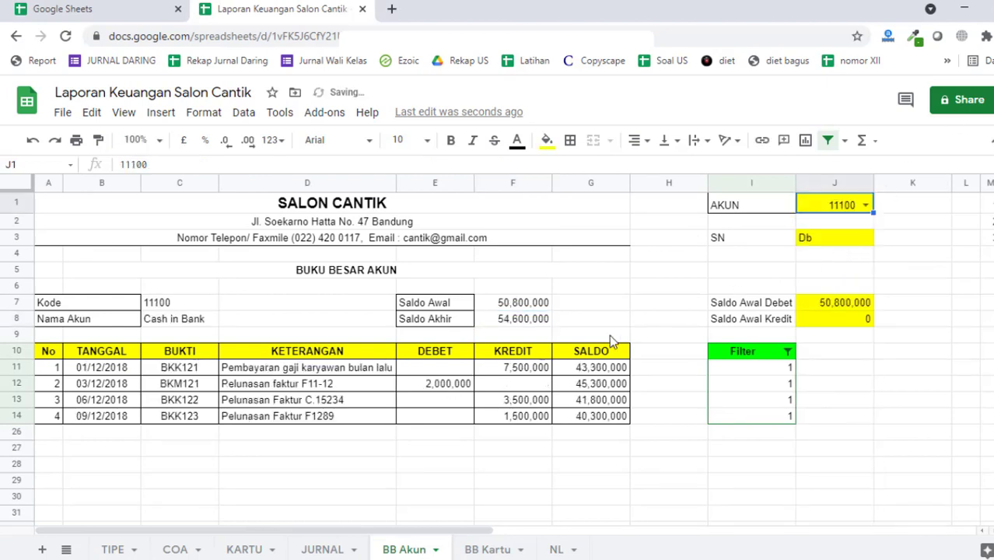
pyautogui.click(574, 354)
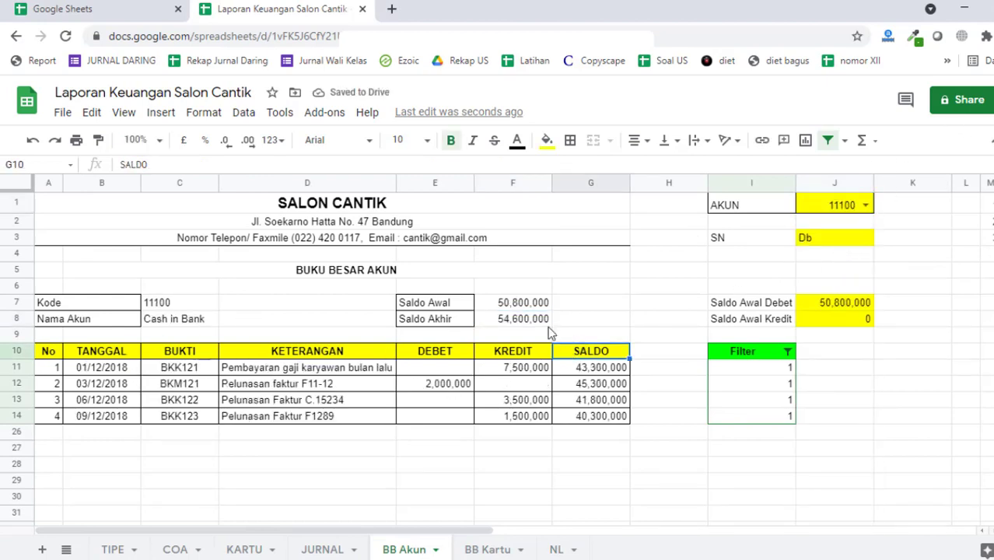
pyautogui.click(528, 327)
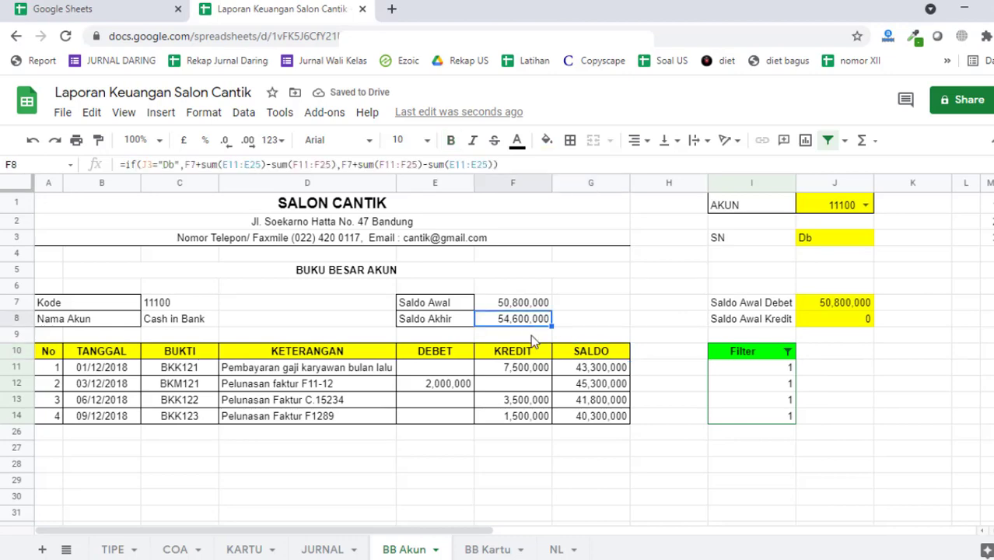
# - Examine the ending debit and movement credit cells for row 9 in the NL sheet of Latihan Aplikasi Laporan Keuangan at 100% zoom
pyautogui.click(557, 550)
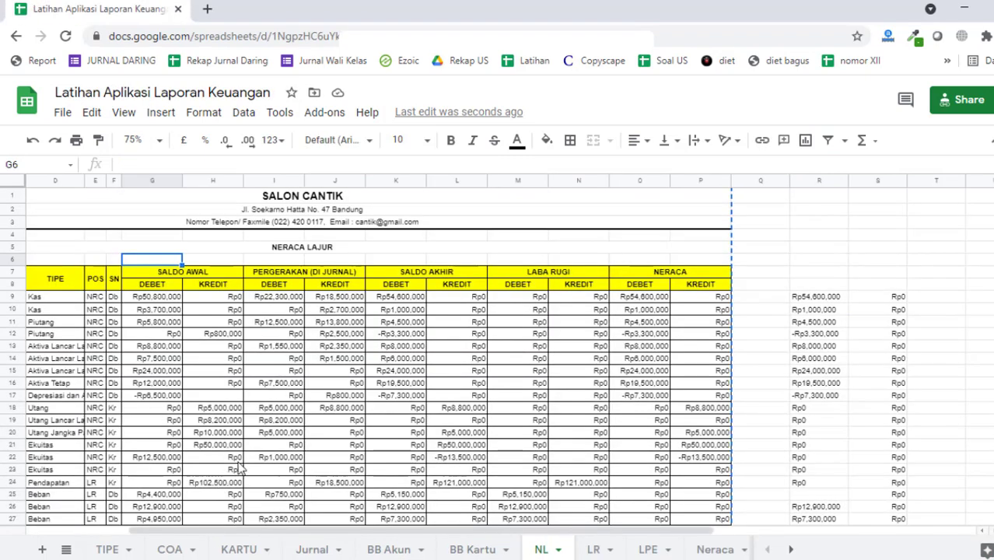
pyautogui.click(378, 297)
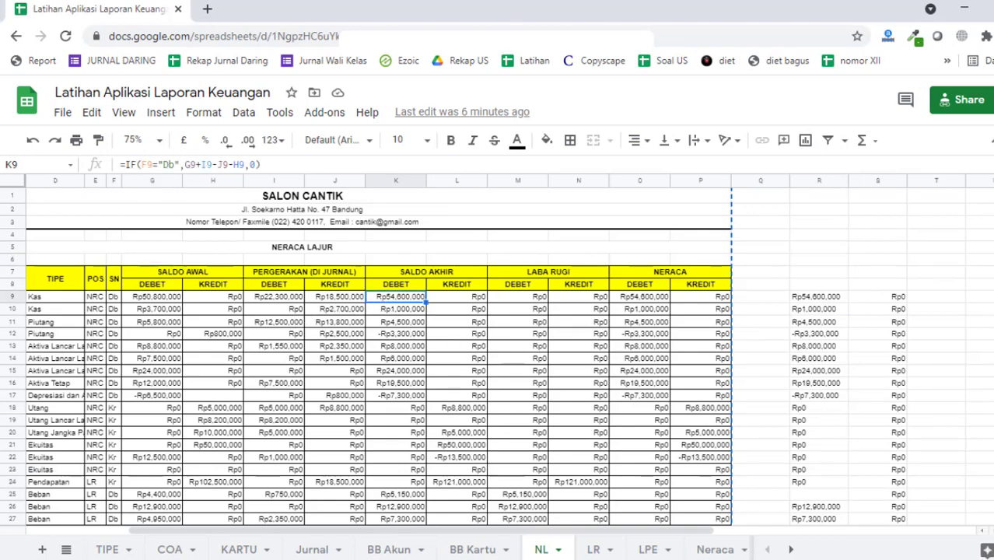
pyautogui.click(158, 143)
pyautogui.click(141, 241)
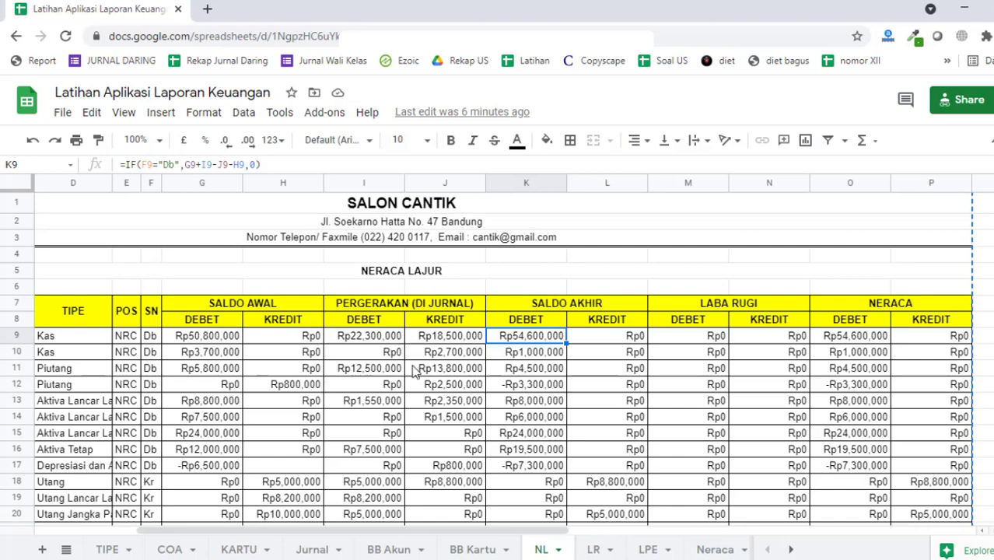
pyautogui.click(437, 339)
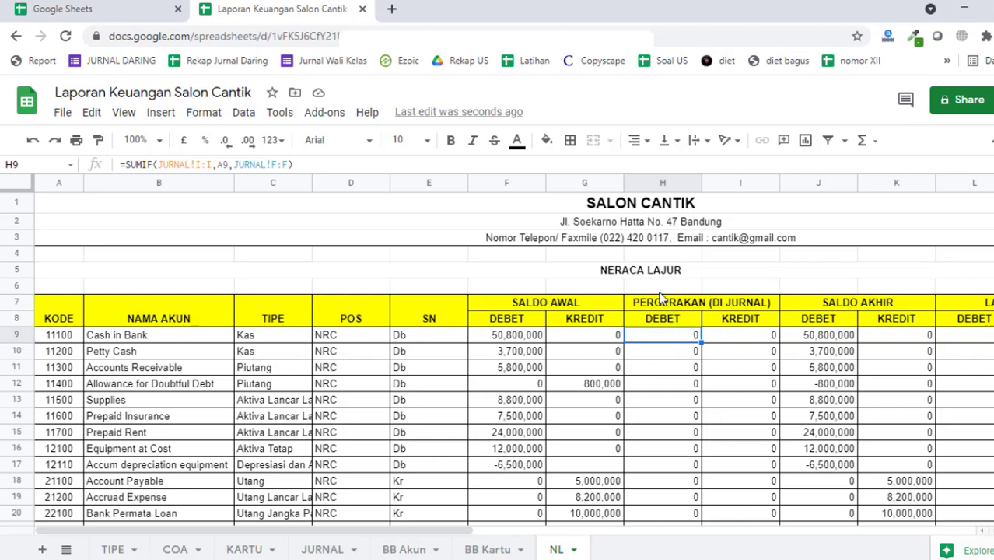
# - Enter the note "sumif" in H6 above the PERGERAKAN heading of the Laporan Keuangan Salon Cantik NL sheet
pyautogui.click(659, 291)
pyautogui.write('sumif')
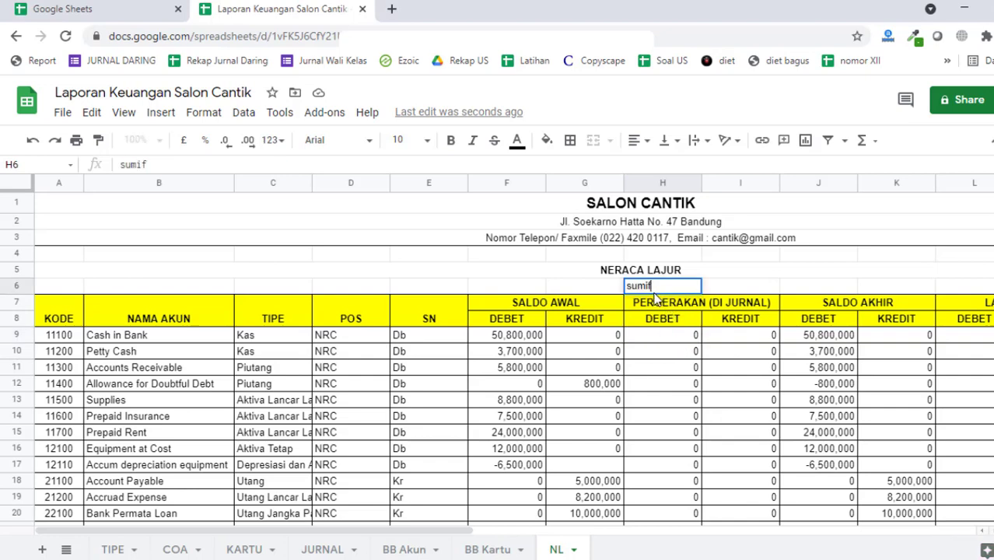
pyautogui.press('Return')
pyautogui.click(655, 292)
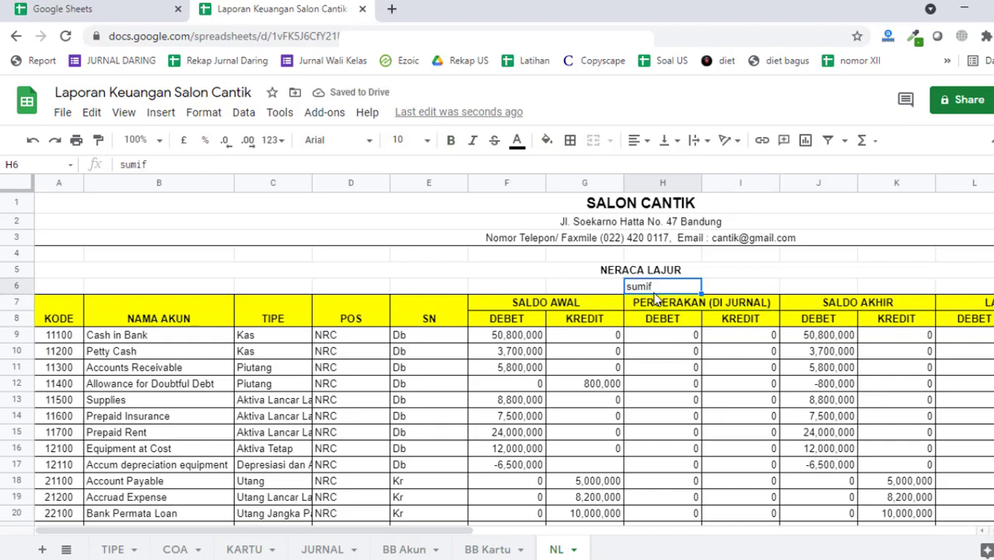
# - Start a SUMIF formula in H9 of the NL sheet with JURNAL!J:J as the criteria range
pyautogui.click(643, 336)
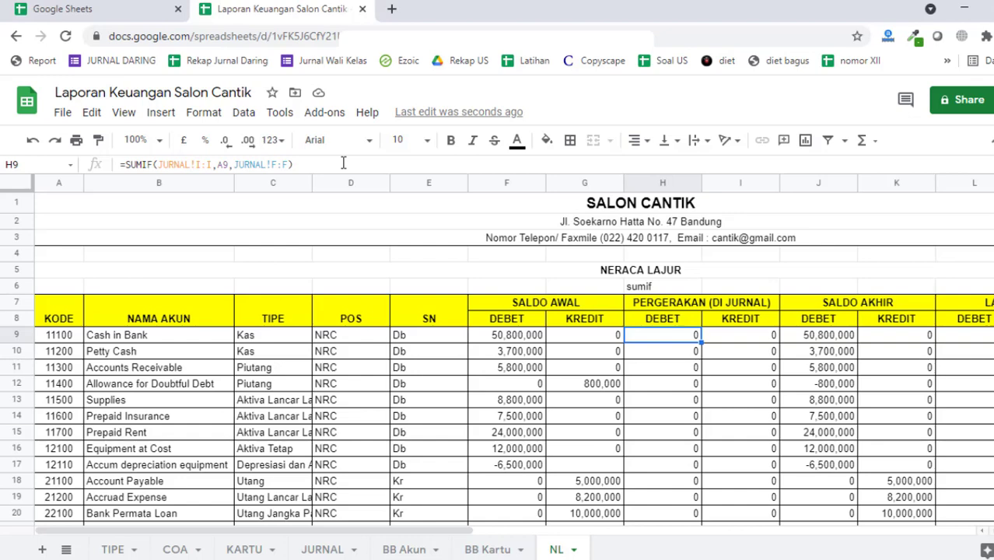
pyautogui.write('=')
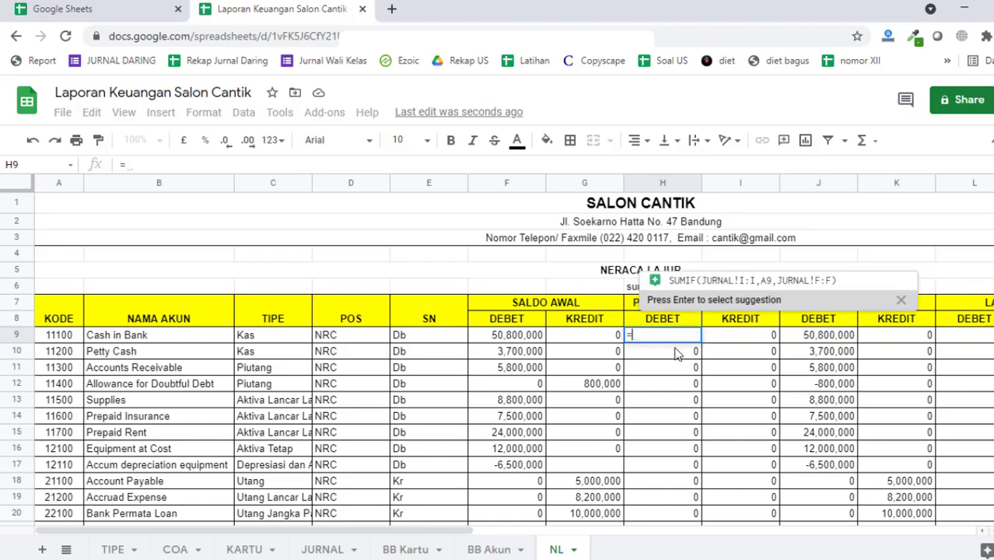
pyautogui.write('sumif(')
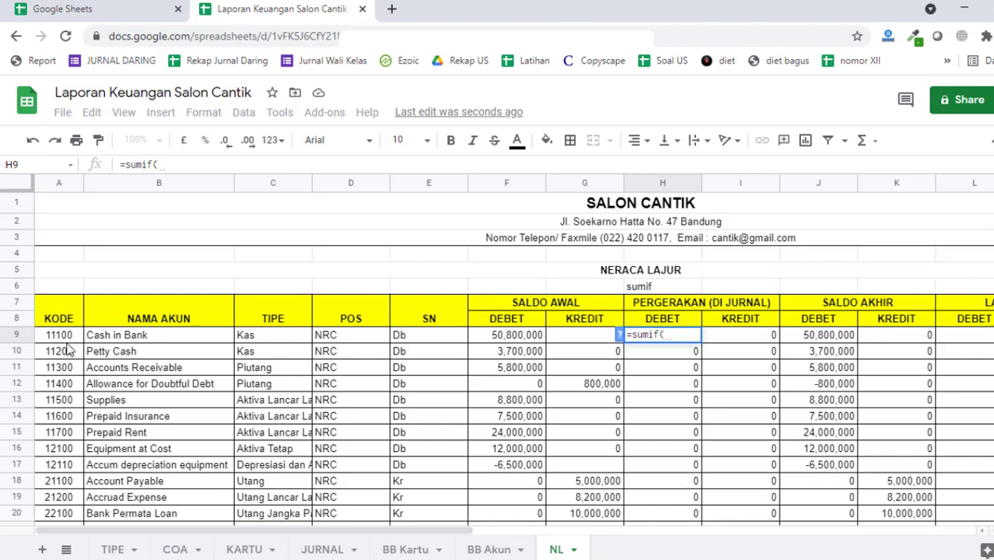
pyautogui.click(343, 550)
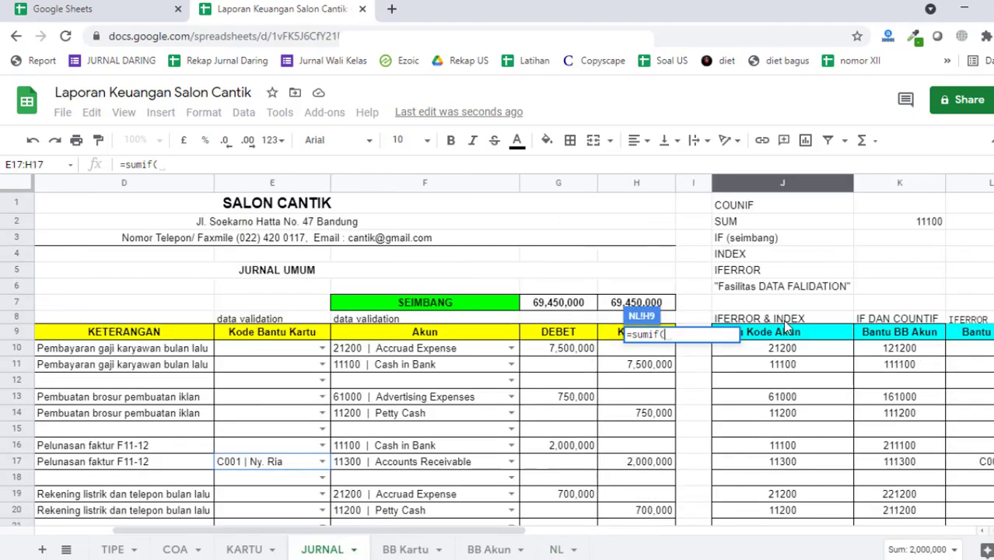
pyautogui.scroll(-10, 792, 365)
pyautogui.scroll(10, 789, 397)
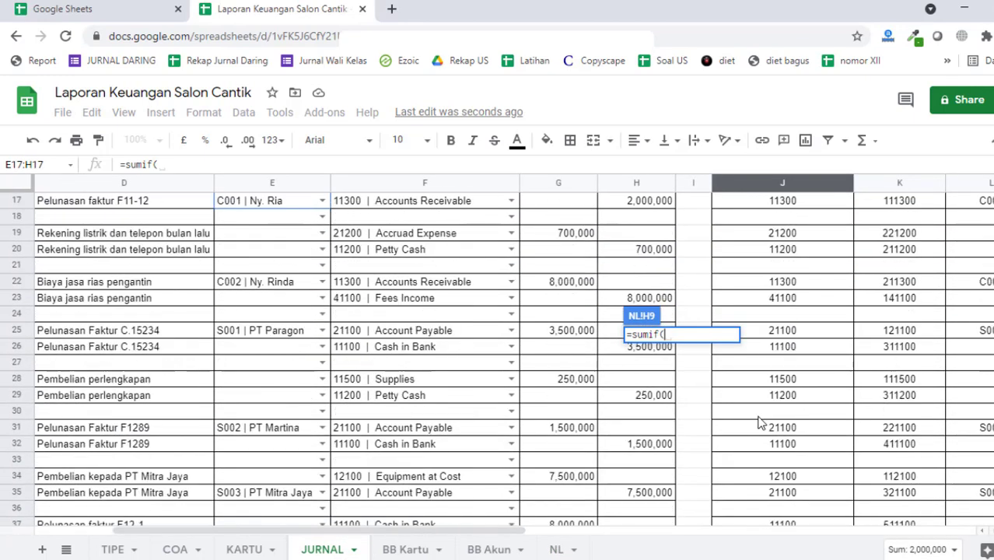
pyautogui.click(792, 188)
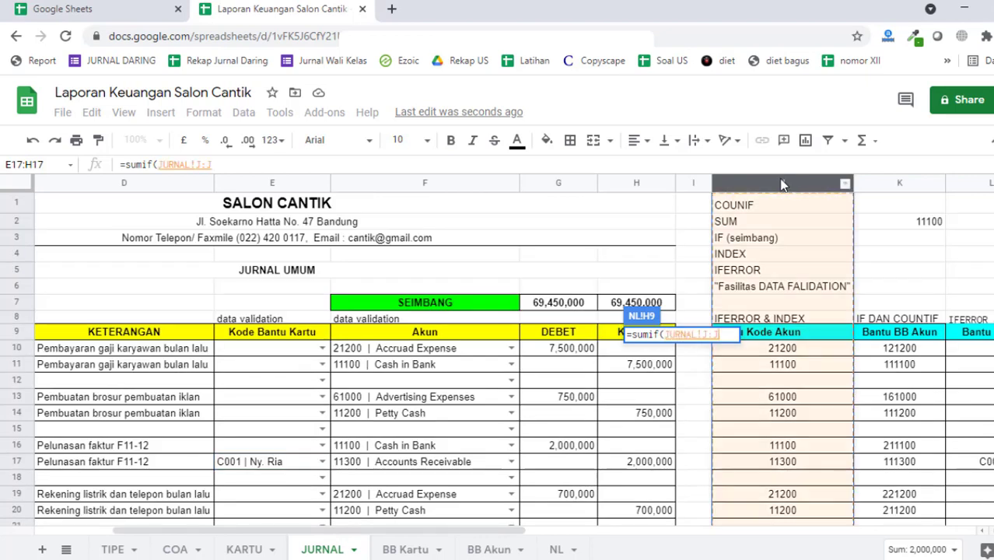
pyautogui.click(240, 164)
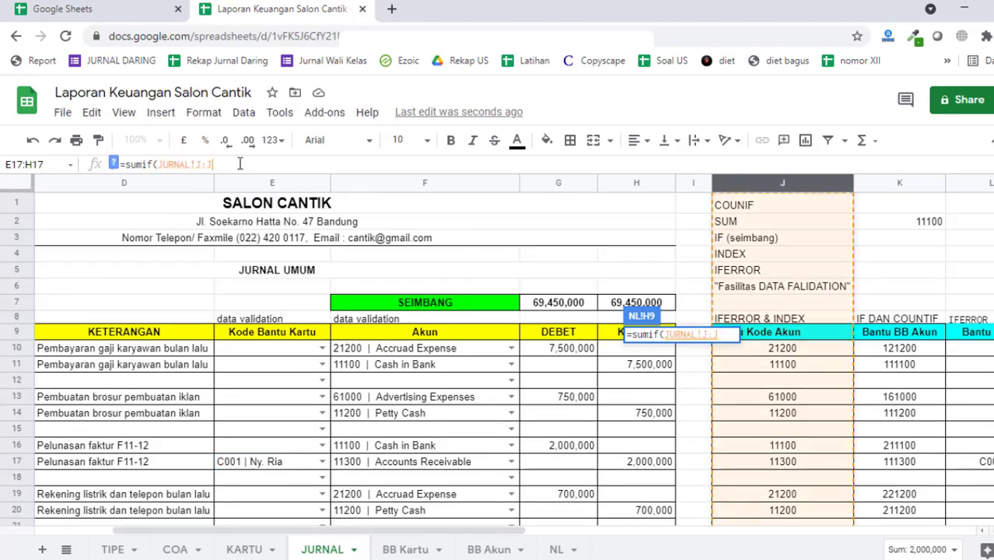
pyautogui.write(',')
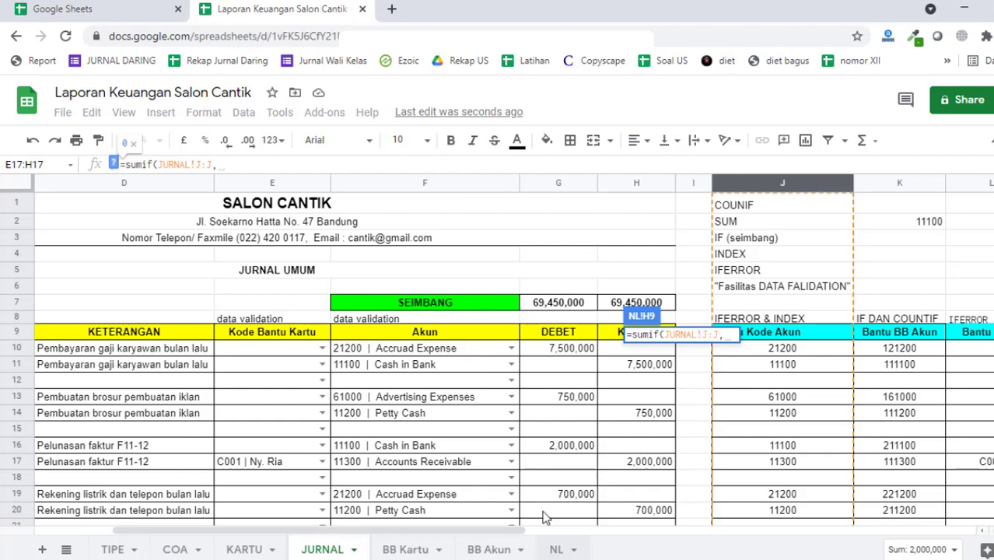
# - Complete the H9 SUMIF with NL cell A9 as the criterion and JURNAL!G:G as the sum range
pyautogui.click(557, 549)
pyautogui.click(66, 339)
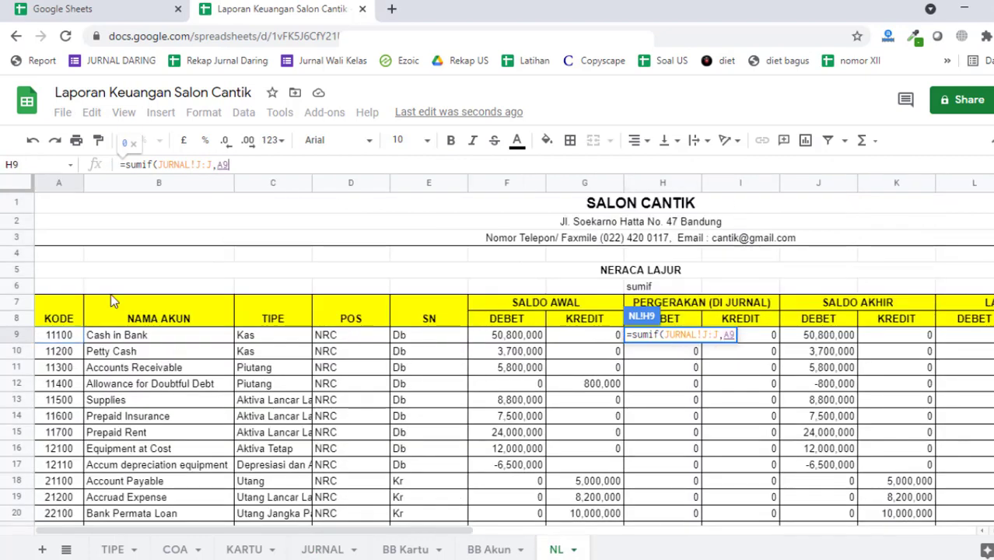
pyautogui.write(',')
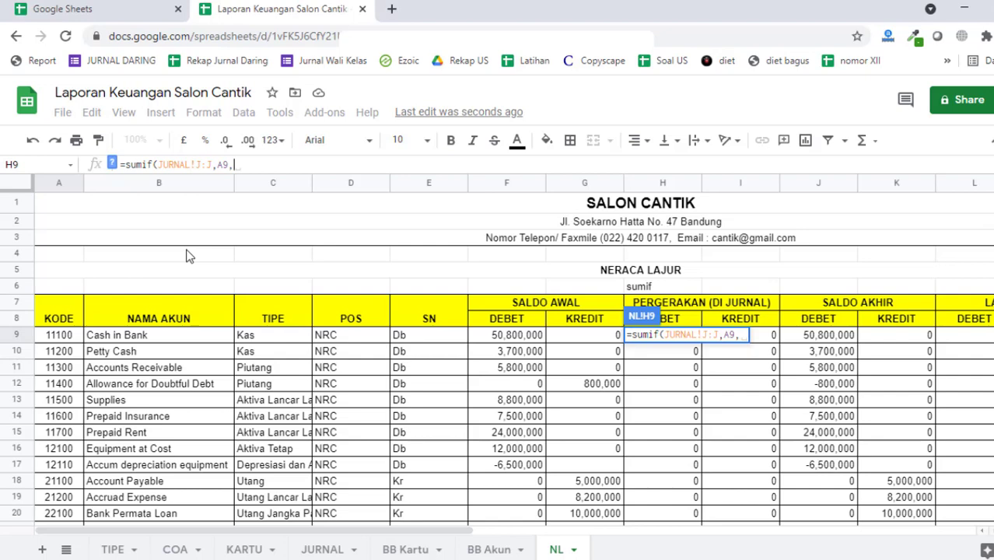
pyautogui.click(327, 545)
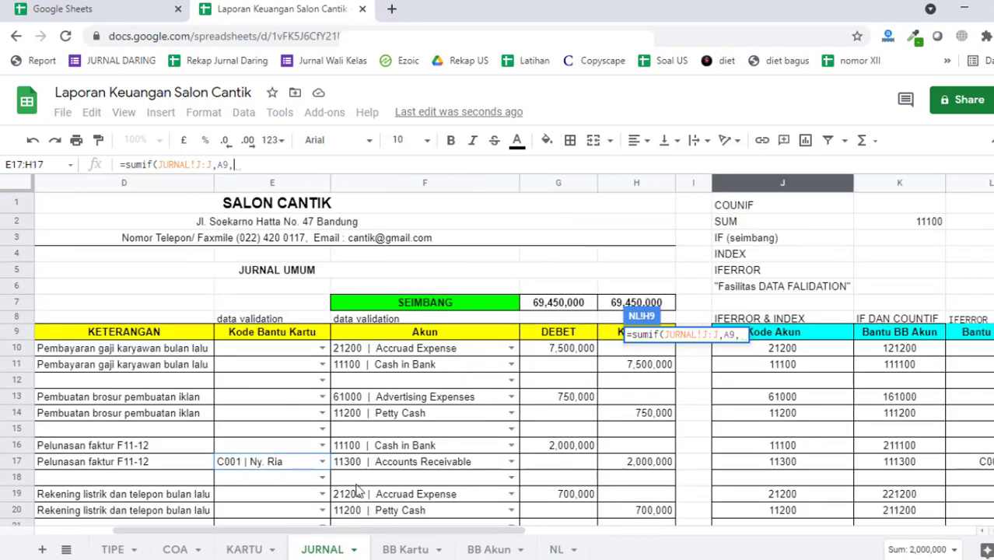
pyautogui.click(557, 187)
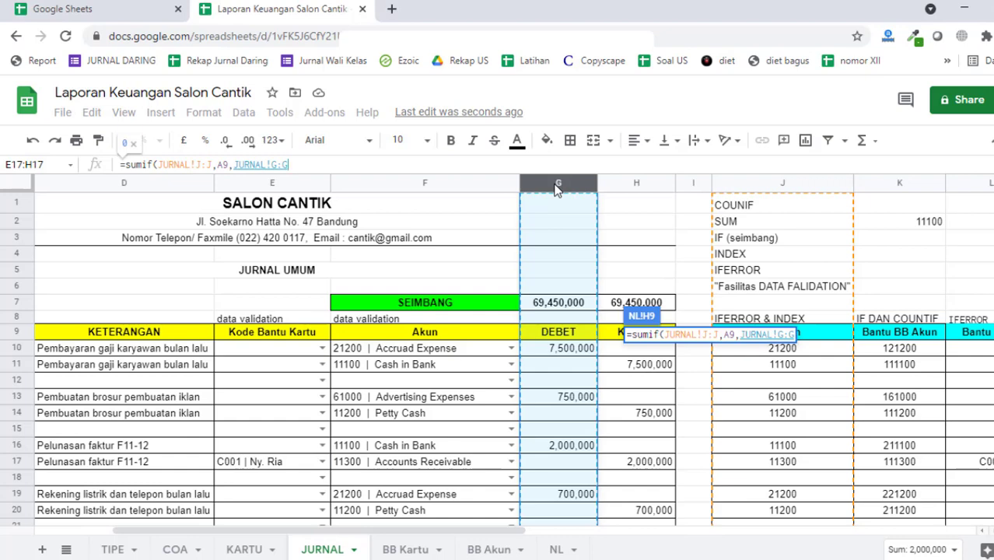
pyautogui.write(')')
pyautogui.press('Up')
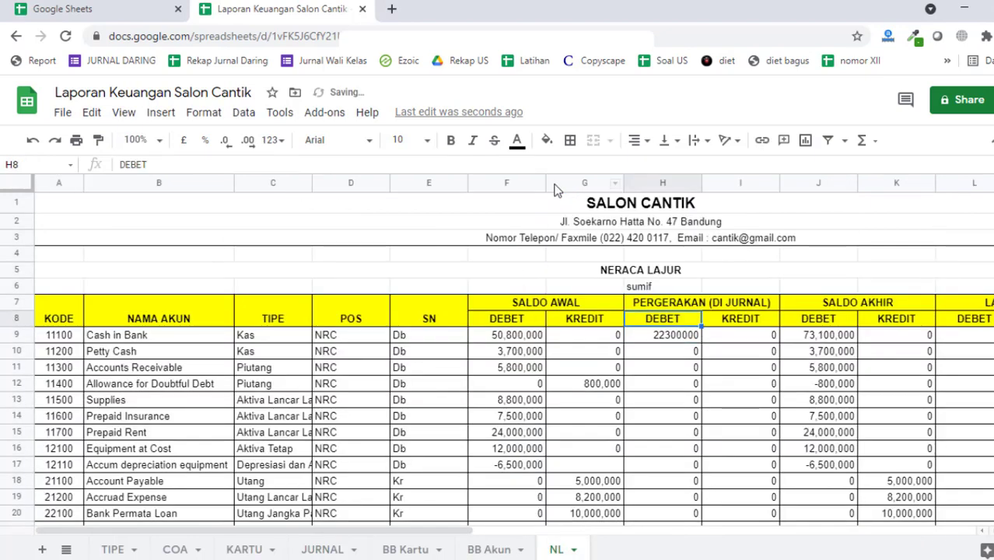
pyautogui.press('Down')
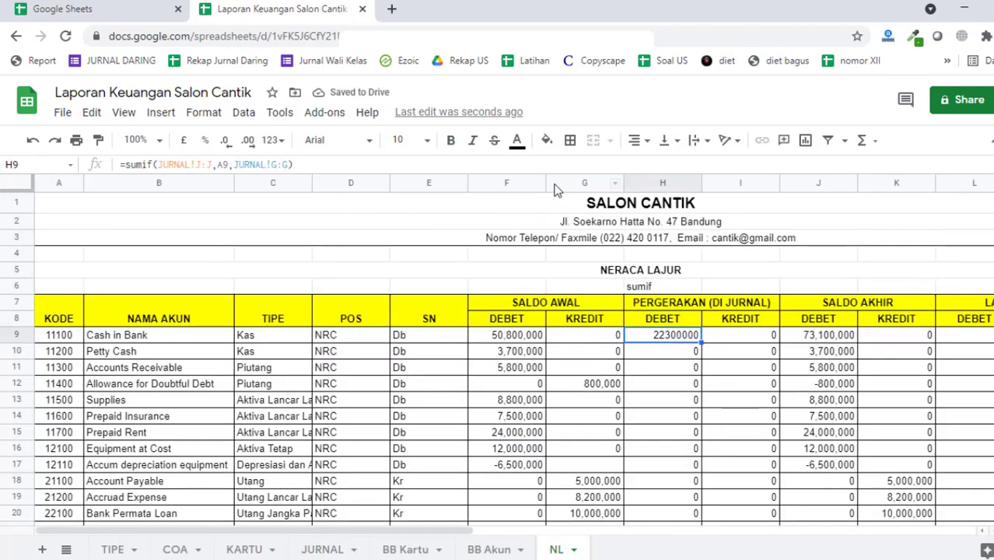
# - Review the JURNAL!J:J and JURNAL!G:G arguments of the SUMIF formula in H9
pyautogui.doubleClick(691, 339)
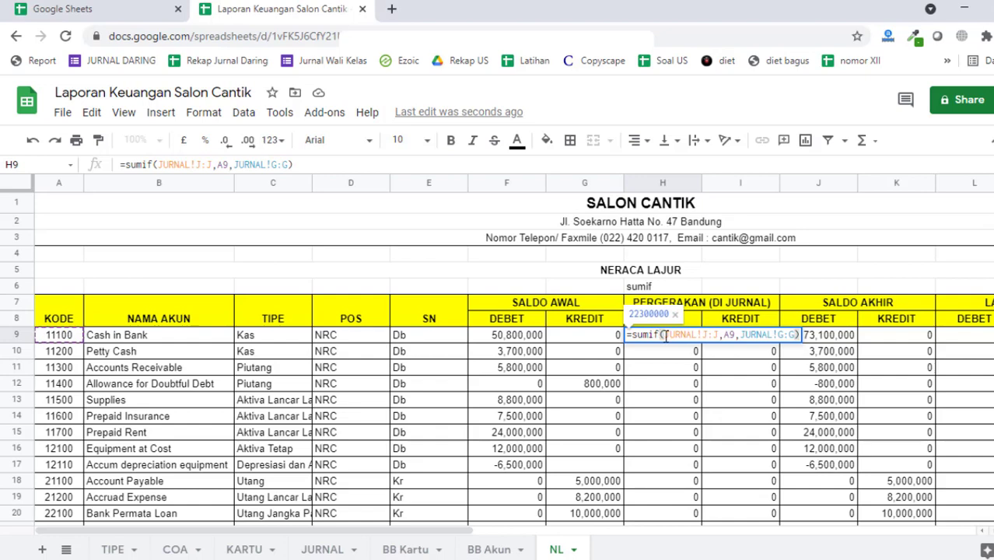
pyautogui.moveTo(666, 334); pyautogui.dragTo(719, 336)
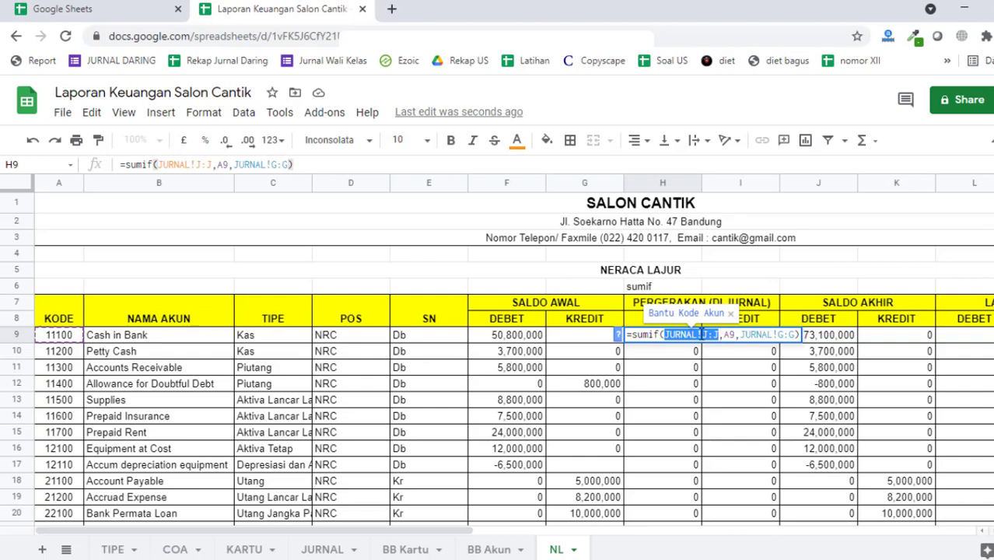
pyautogui.click(705, 334)
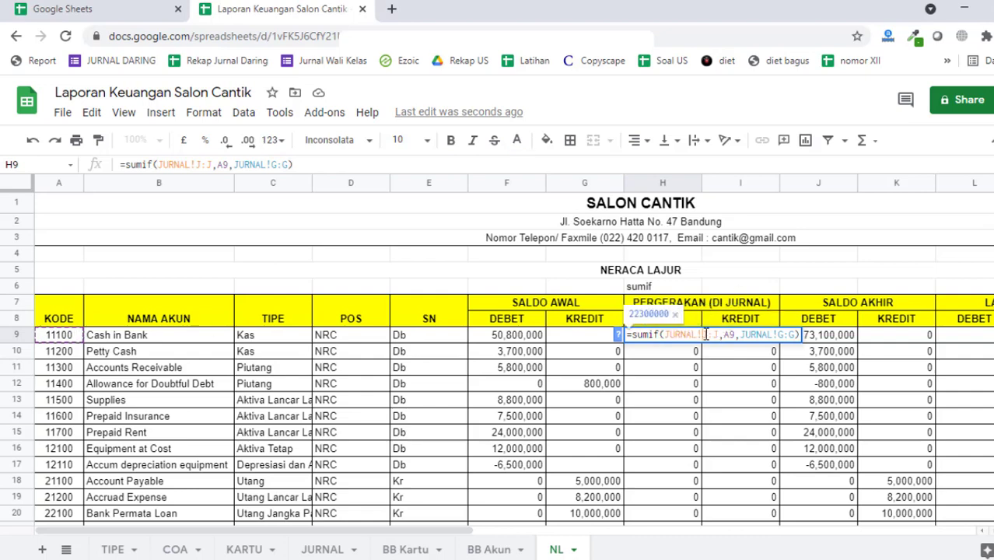
pyautogui.moveTo(742, 335); pyautogui.dragTo(800, 333)
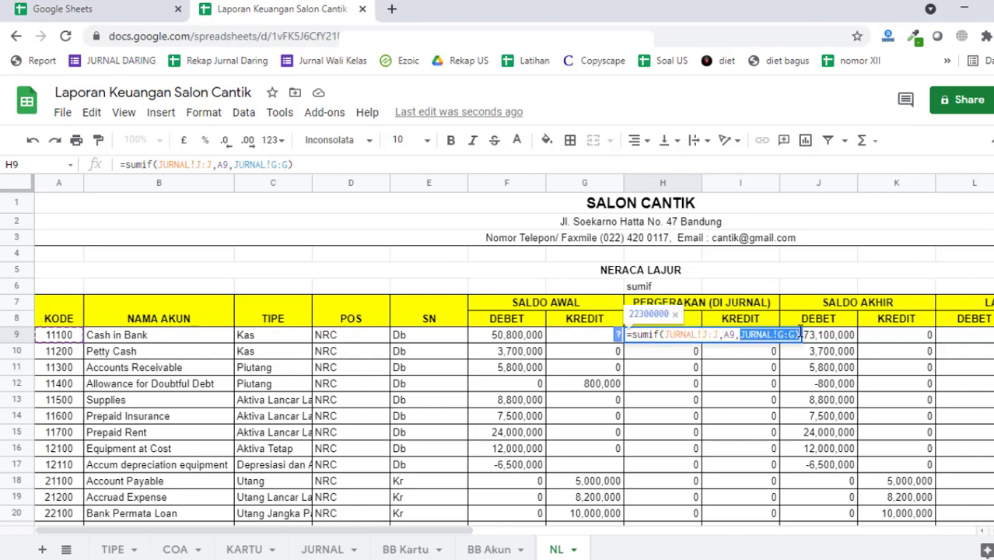
pyautogui.press('Return')
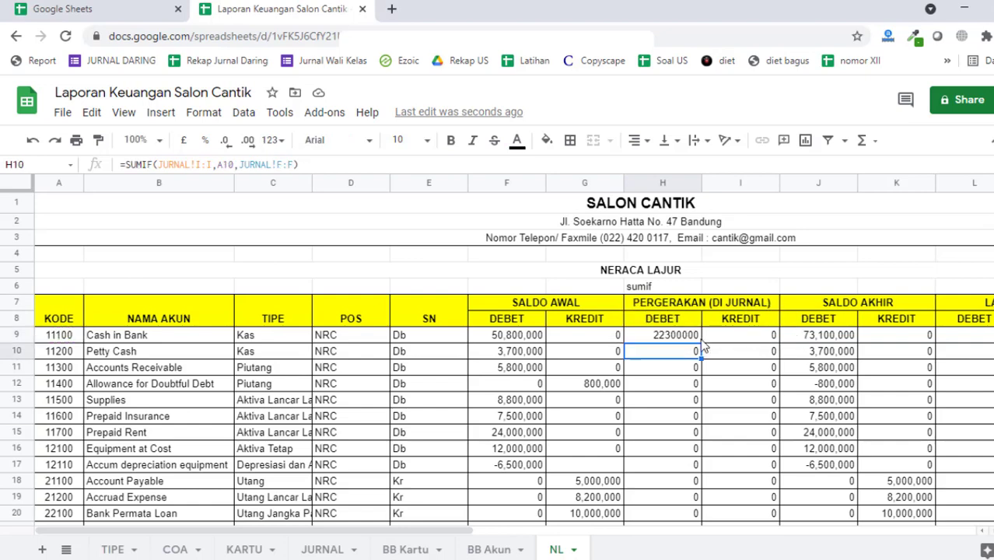
pyautogui.click(688, 339)
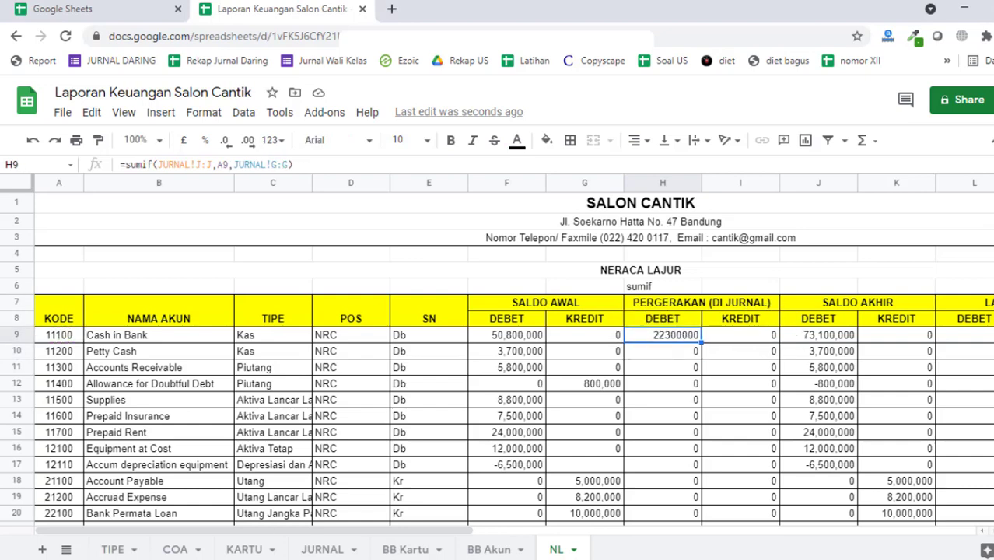
# - Examine the Bantu Kode Akun and DEBET columns in the JURNAL sheet that the H9 formula refers to
pyautogui.click(498, 550)
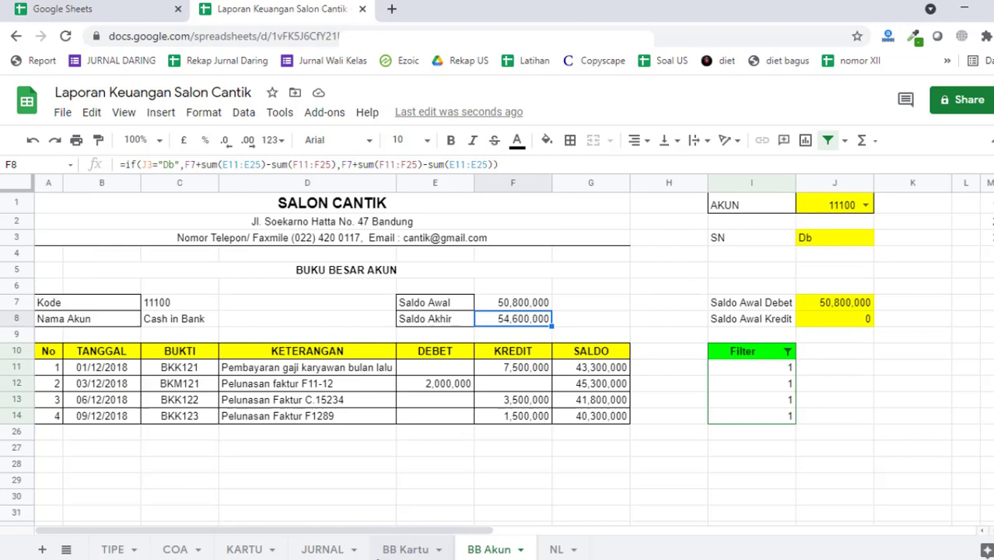
pyautogui.click(343, 549)
pyautogui.click(796, 371)
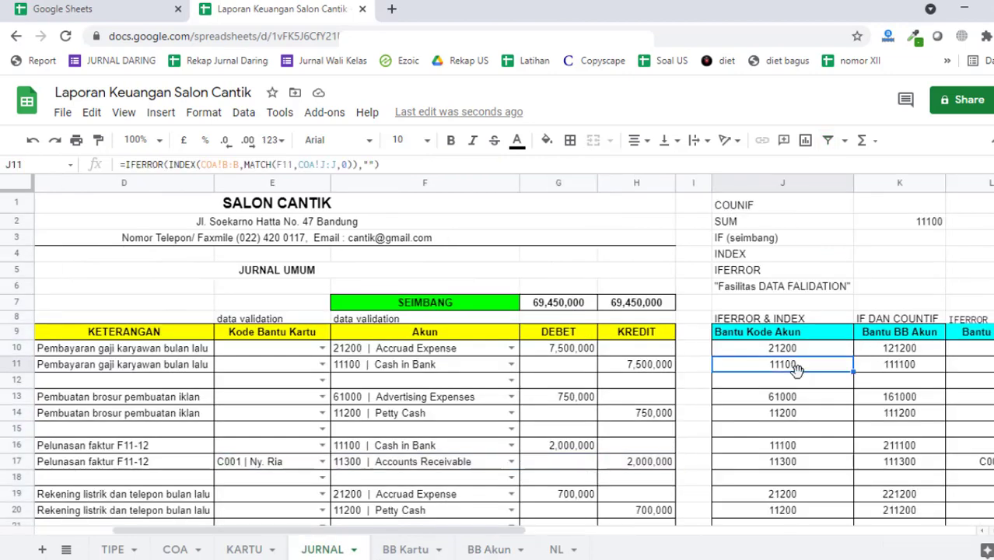
pyautogui.click(783, 182)
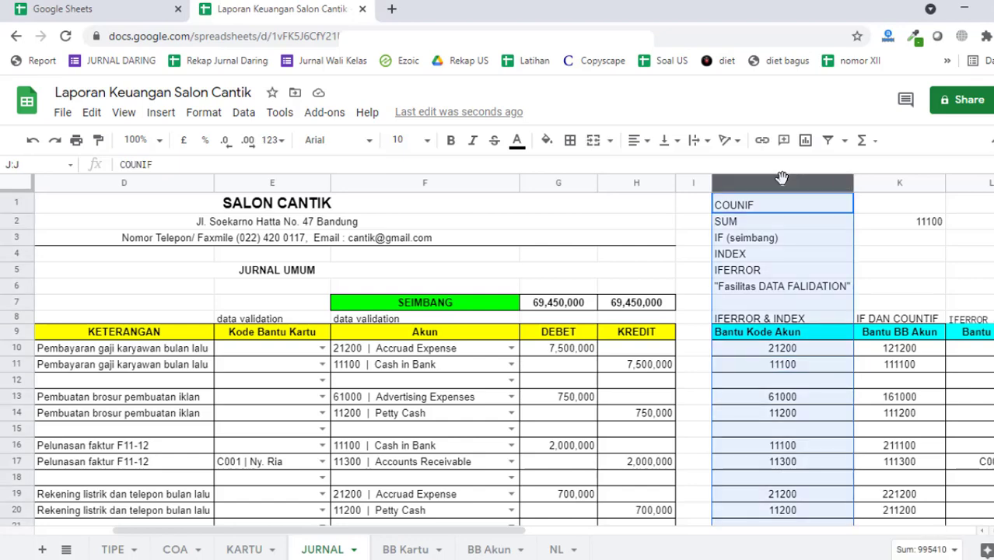
pyautogui.click(556, 184)
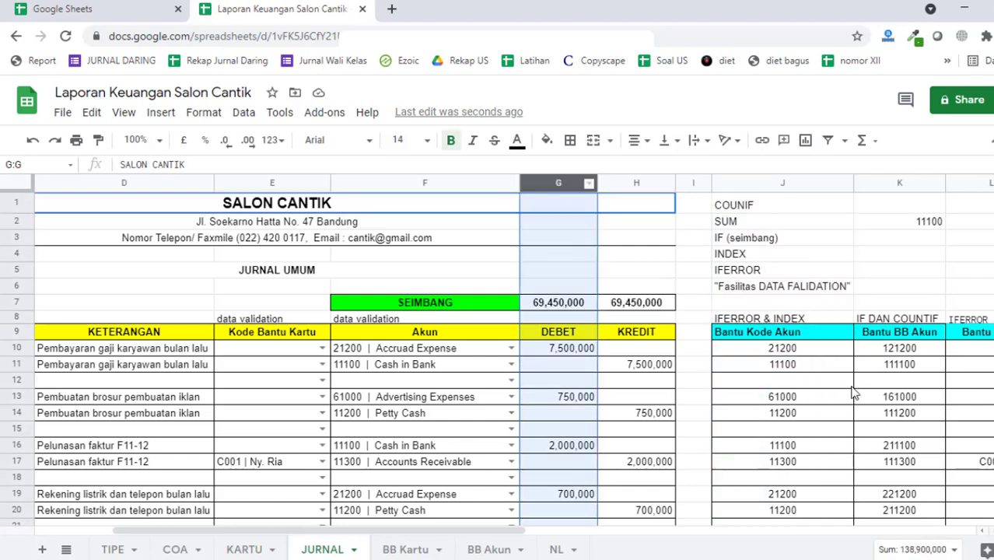
# - Highlight JURNAL entries for account 11100 from the account code across to their debit or credit amounts
pyautogui.click(759, 365)
pyautogui.moveTo(683, 369); pyautogui.dragTo(646, 371)
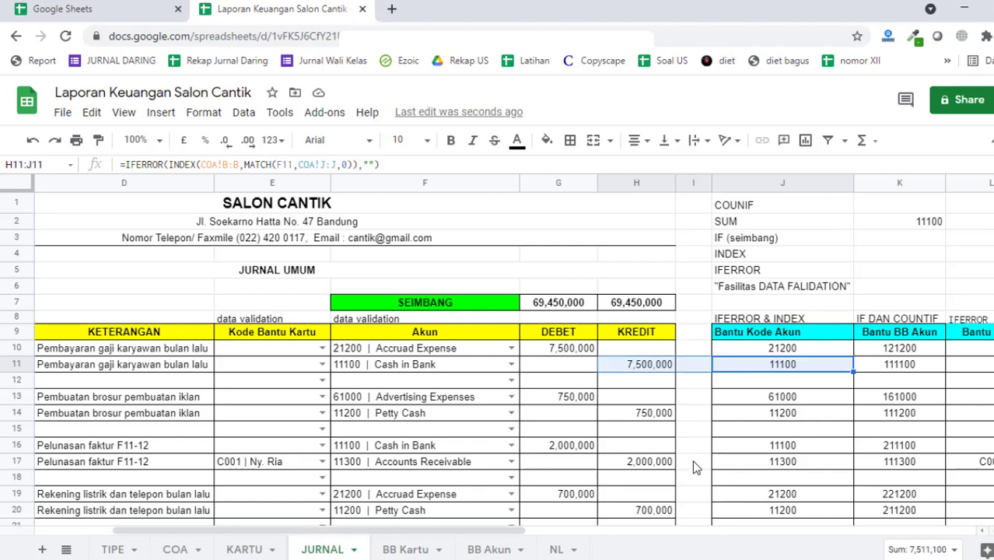
pyautogui.moveTo(582, 451); pyautogui.dragTo(660, 482)
pyautogui.scroll(-1, 785, 455)
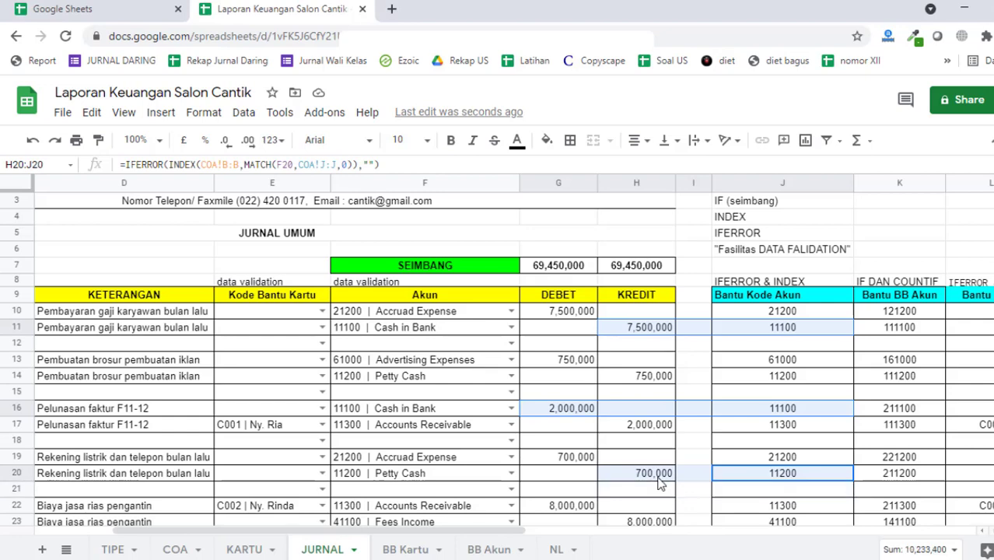
pyautogui.scroll(-2, 660, 482)
pyautogui.moveTo(806, 491); pyautogui.dragTo(665, 495)
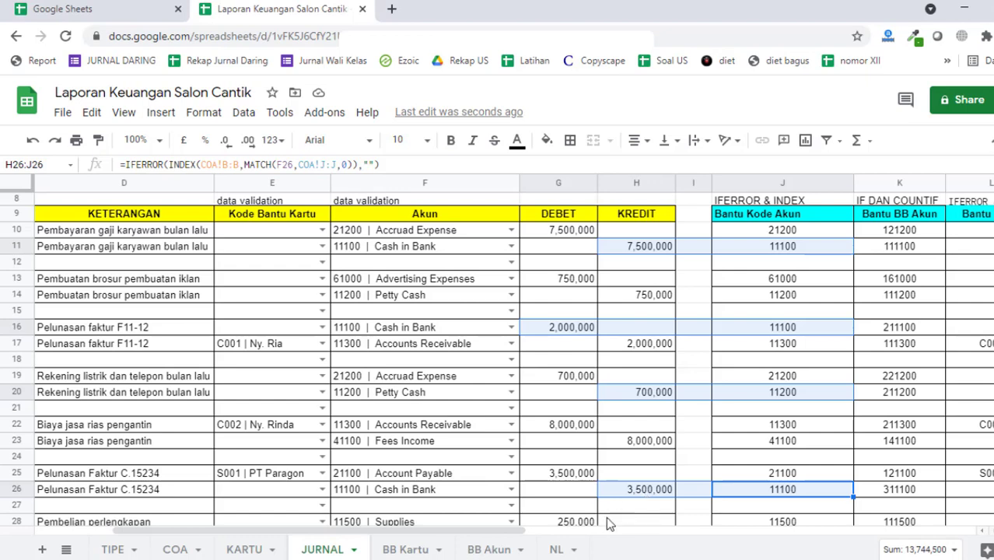
# - Copy the SUMIF formula text from H9 in the NL sheet and replace the PERGERAKAN credit formula in I9 with it
pyautogui.click(558, 549)
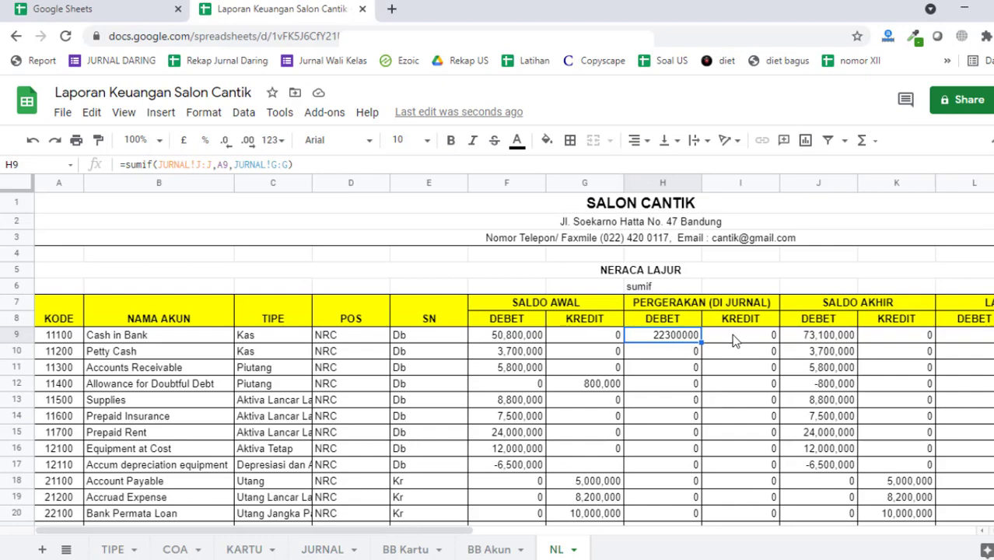
pyautogui.moveTo(350, 163); pyautogui.dragTo(109, 154)
pyautogui.hotkey('ctrl', 'c')
pyautogui.press('Tab')
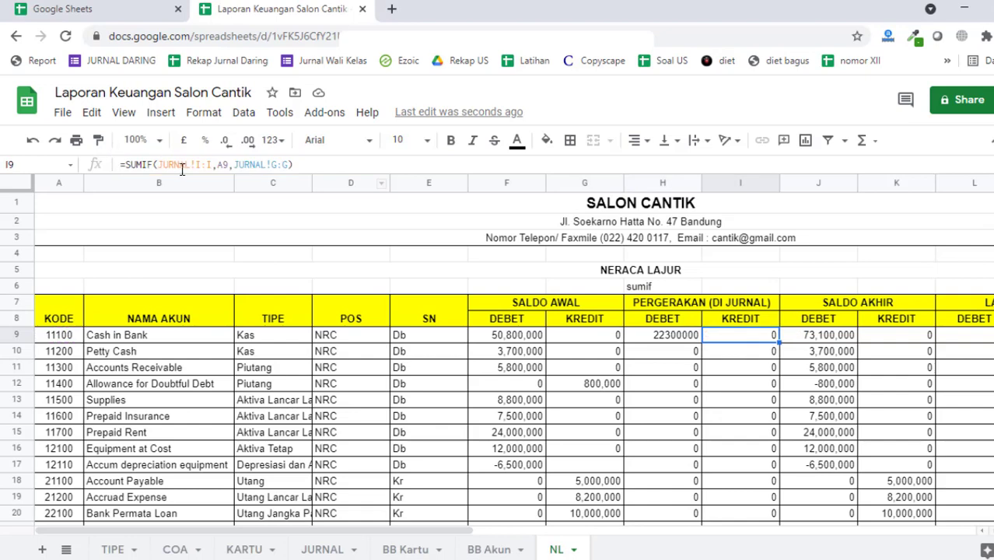
pyautogui.moveTo(317, 163); pyautogui.dragTo(76, 140)
pyautogui.hotkey('ctrl', 'v')
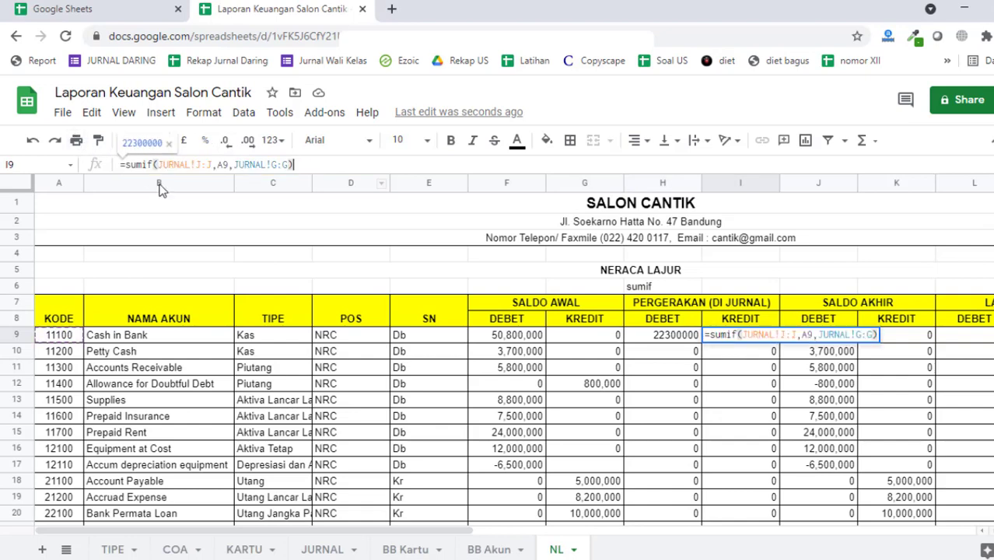
pyautogui.press('Return')
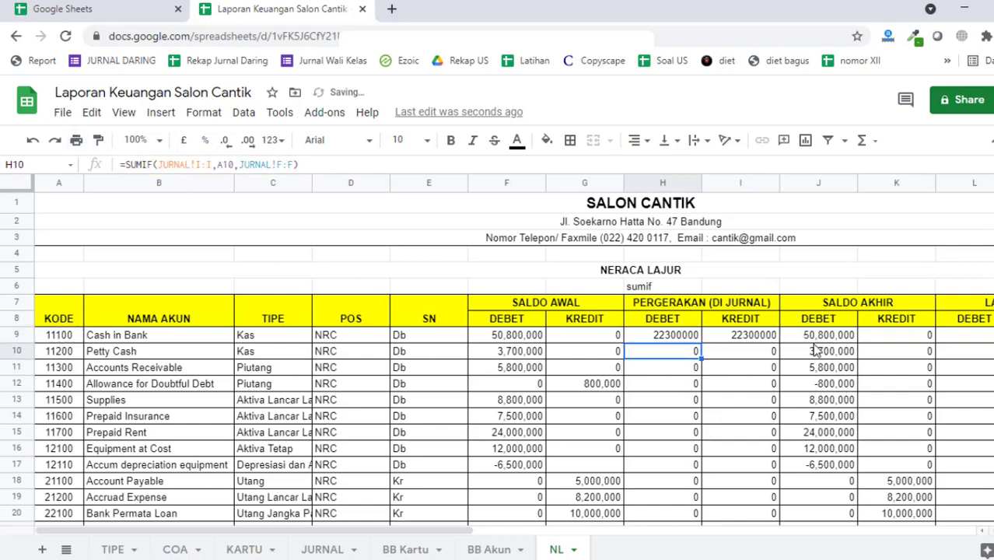
# - Check which JURNAL column holds the KREDIT amounts for the movement credit formula in I9
pyautogui.click(768, 341)
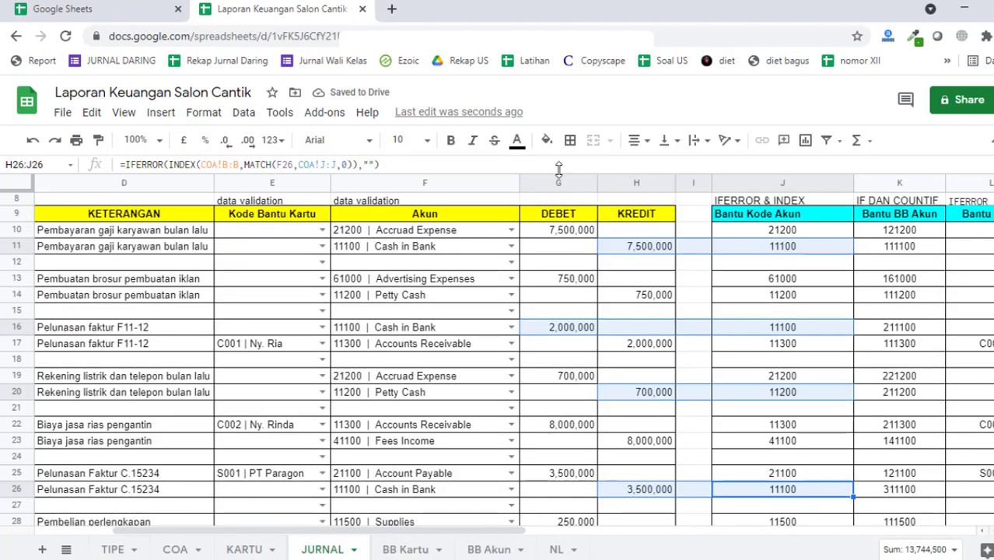
pyautogui.click(657, 297)
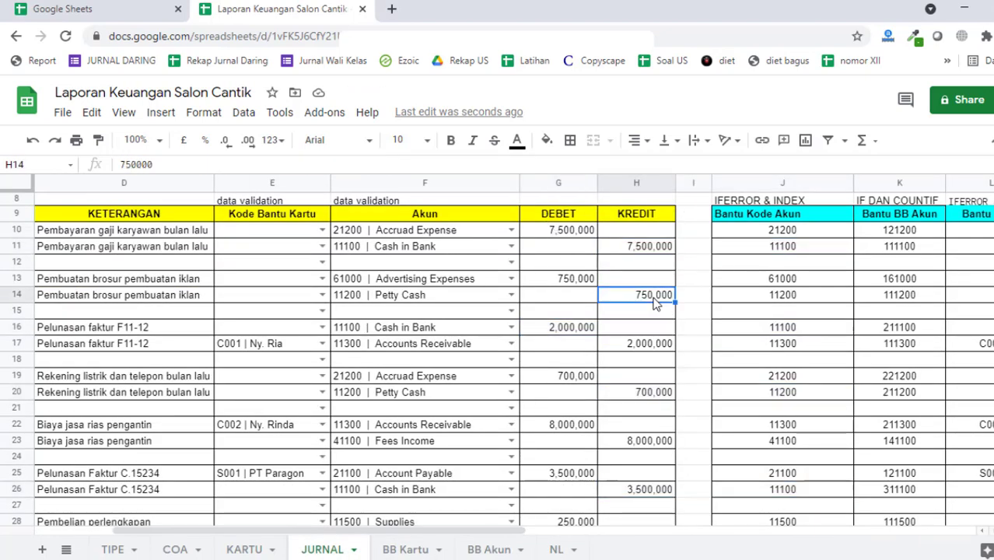
pyautogui.click(637, 185)
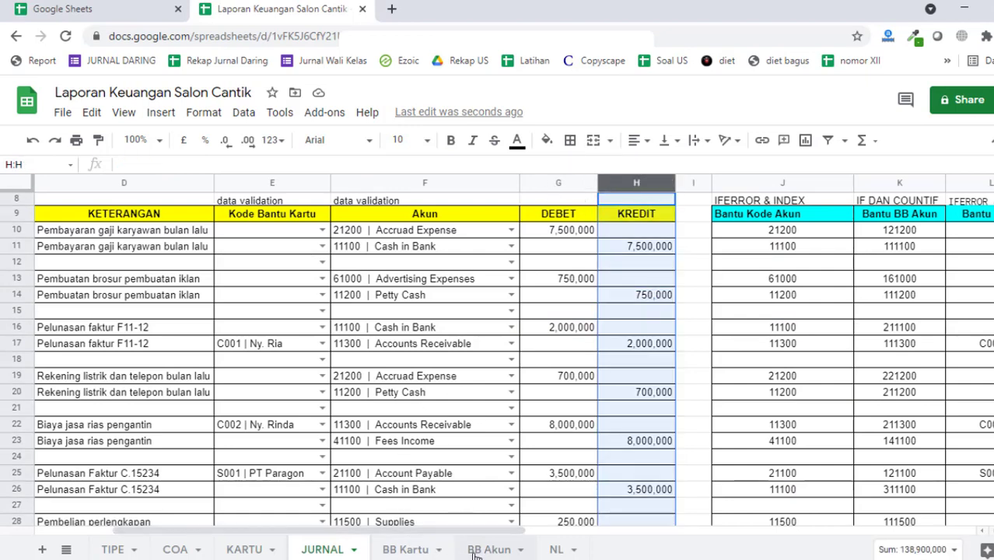
pyautogui.click(559, 550)
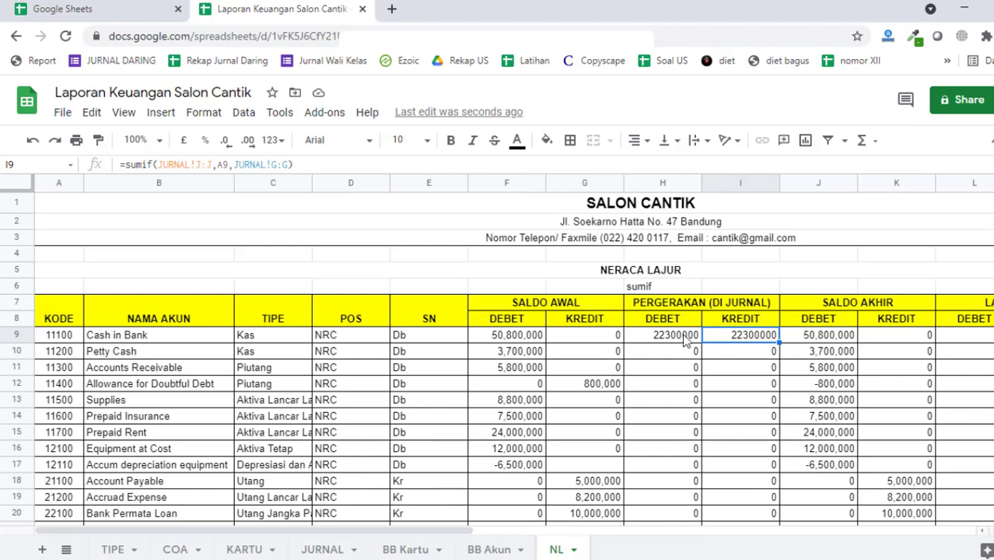
# - Change the sum range of the SUMIF formula in I9 to JURNAL!H:H
pyautogui.doubleClick(762, 336)
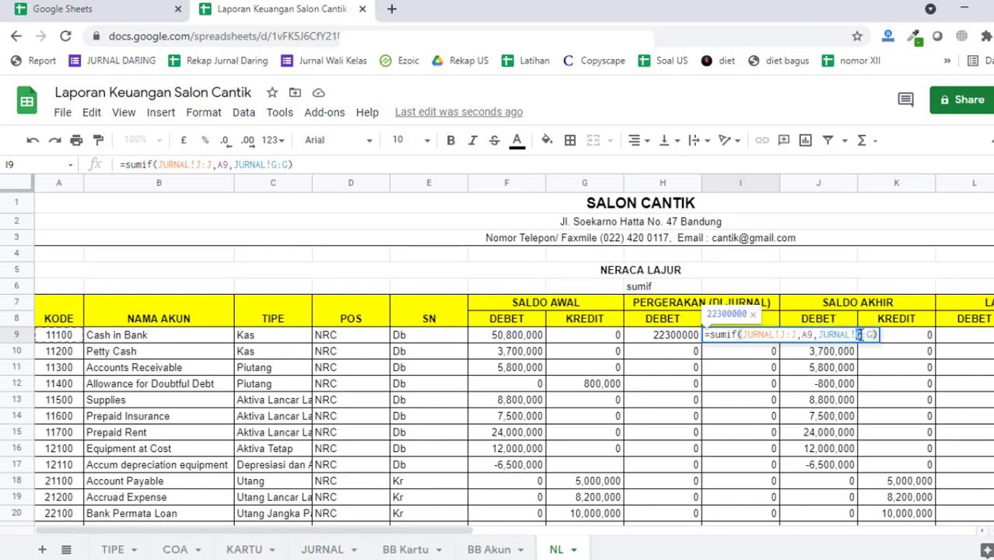
pyautogui.click(859, 335)
pyautogui.write('H:')
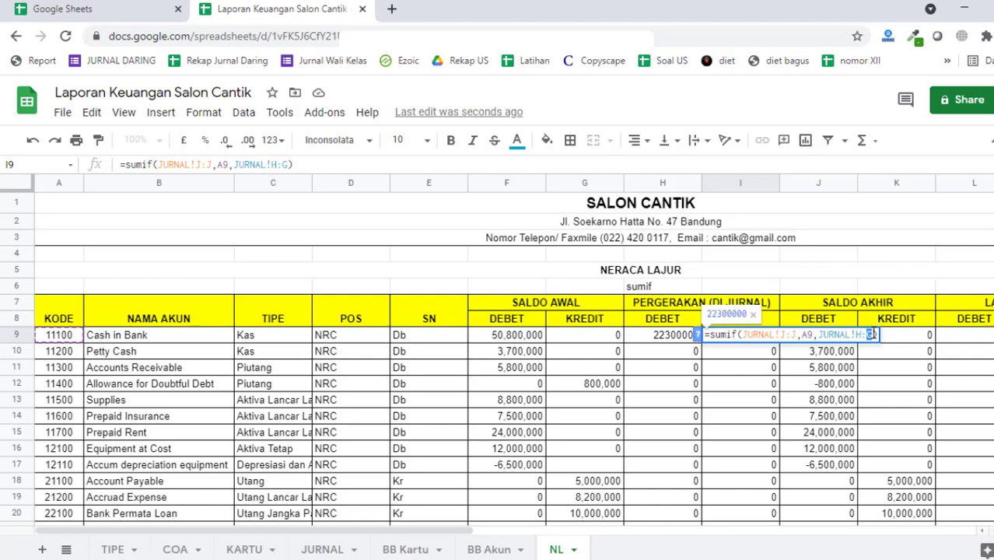
pyautogui.write('H')
pyautogui.press('Return')
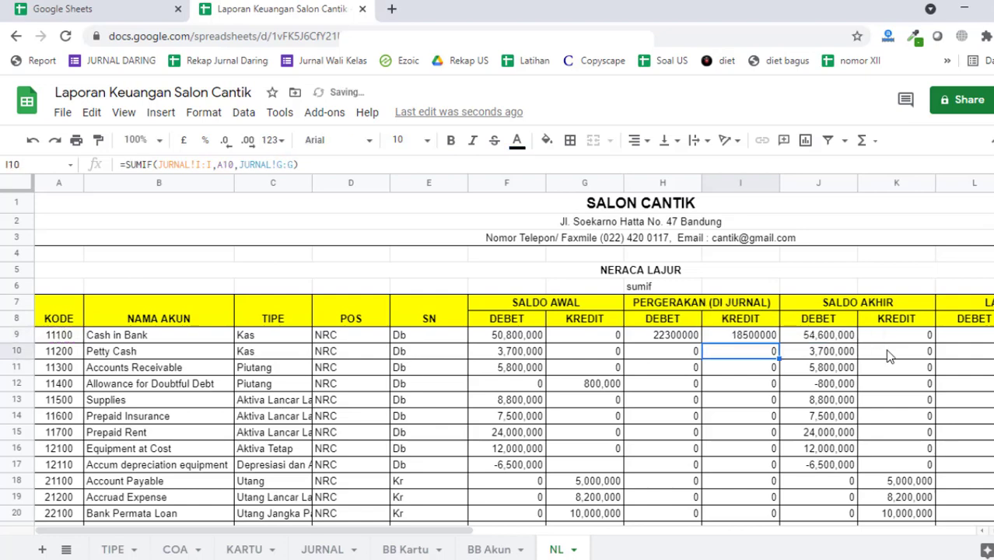
# - Format the PERGERAKAN debit and credit amounts in H9:I9 as numbers with thousands separators and no decimals
pyautogui.moveTo(688, 340); pyautogui.dragTo(735, 344)
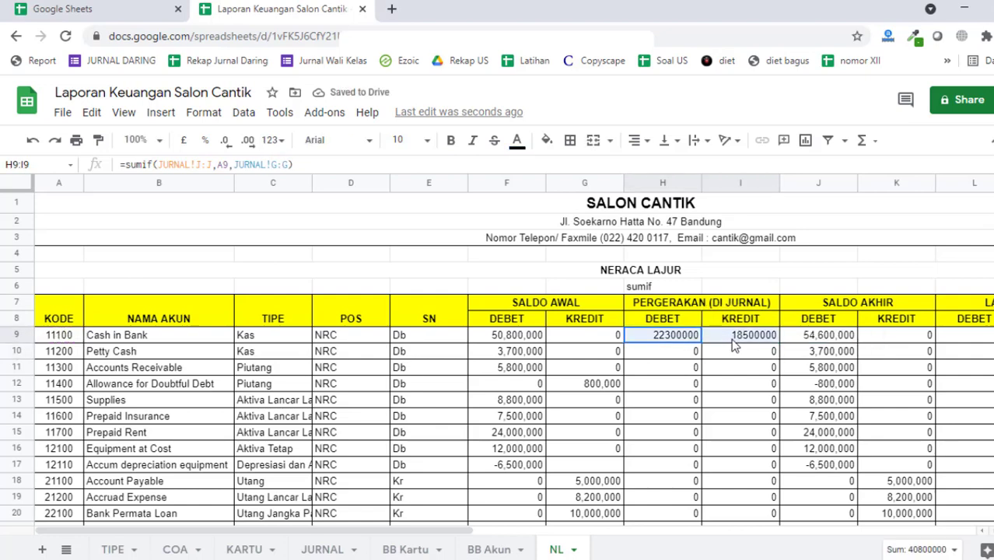
pyautogui.click(189, 140)
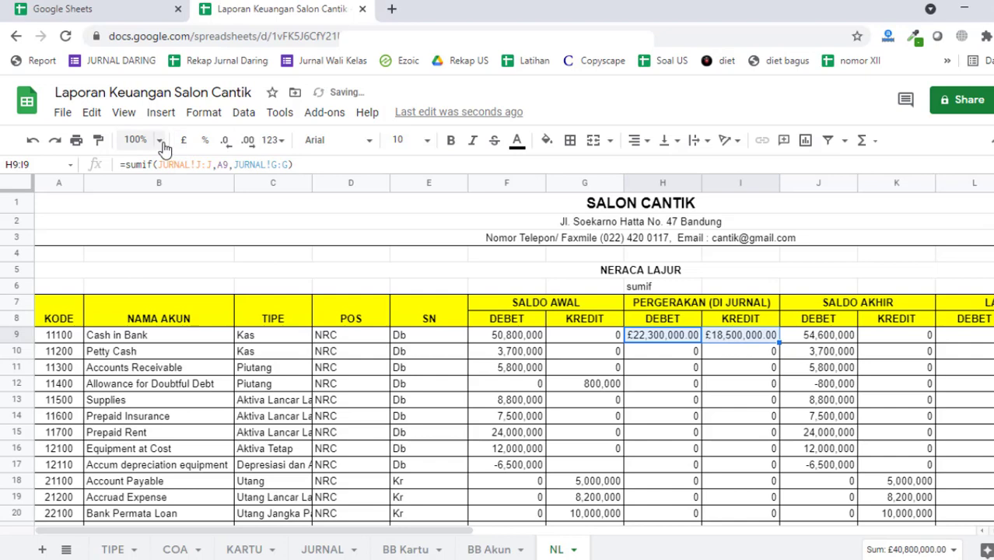
pyautogui.click(271, 141)
pyautogui.click(342, 234)
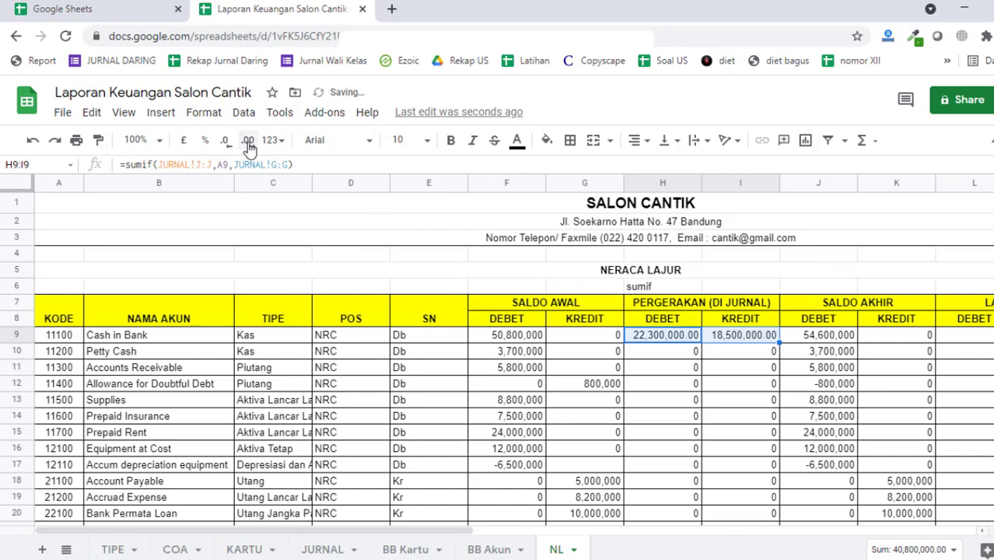
pyautogui.click(225, 140)
pyautogui.click(225, 141)
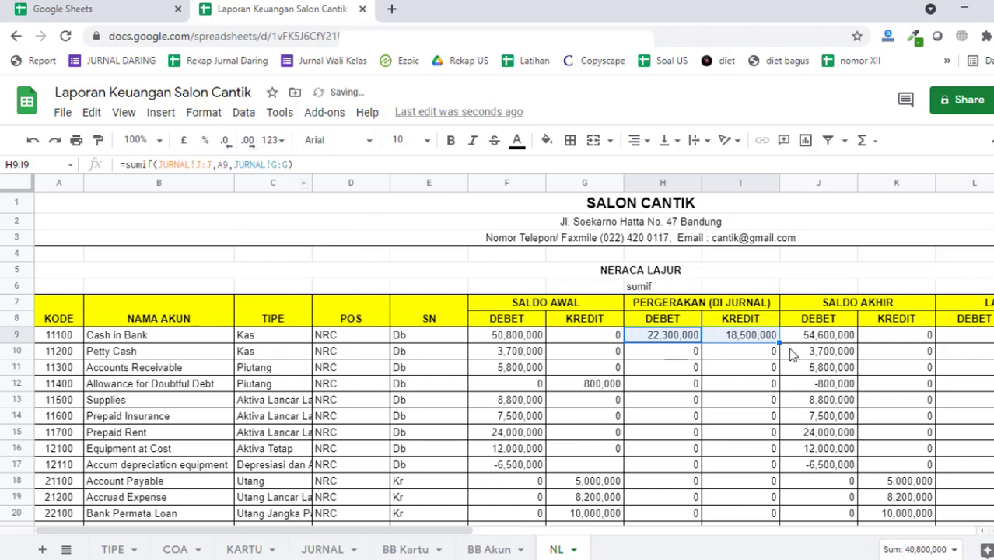
# - Fill the H9:I9 movement formulas down to row 36 and copy the total formula from H37 into I37
pyautogui.moveTo(778, 343); pyautogui.dragTo(781, 370)
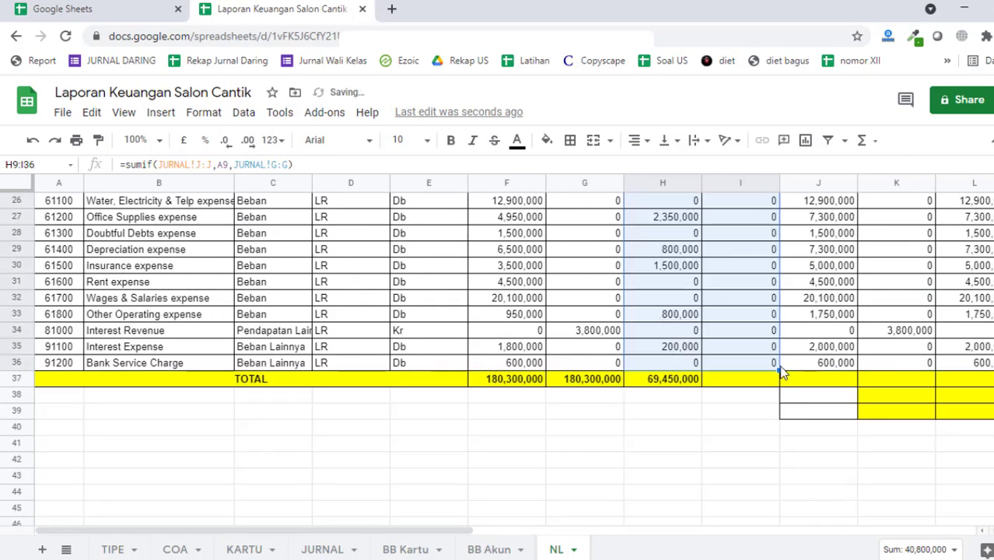
pyautogui.click(688, 380)
pyautogui.moveTo(701, 385); pyautogui.dragTo(763, 385)
pyautogui.click(762, 408)
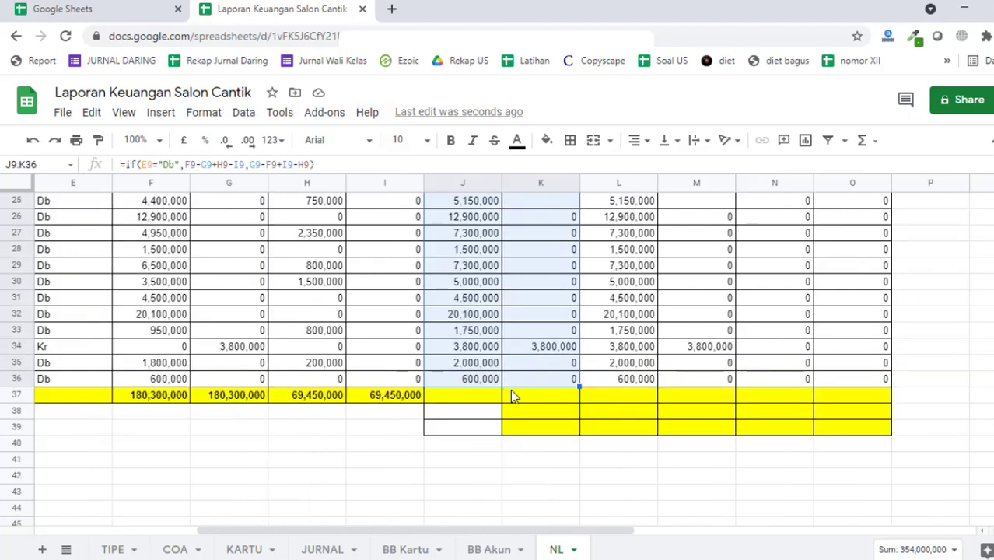
# - Clear the existing SALDO AKHIR debit and credit formulas in J9:K36
pyautogui.press('Delete')
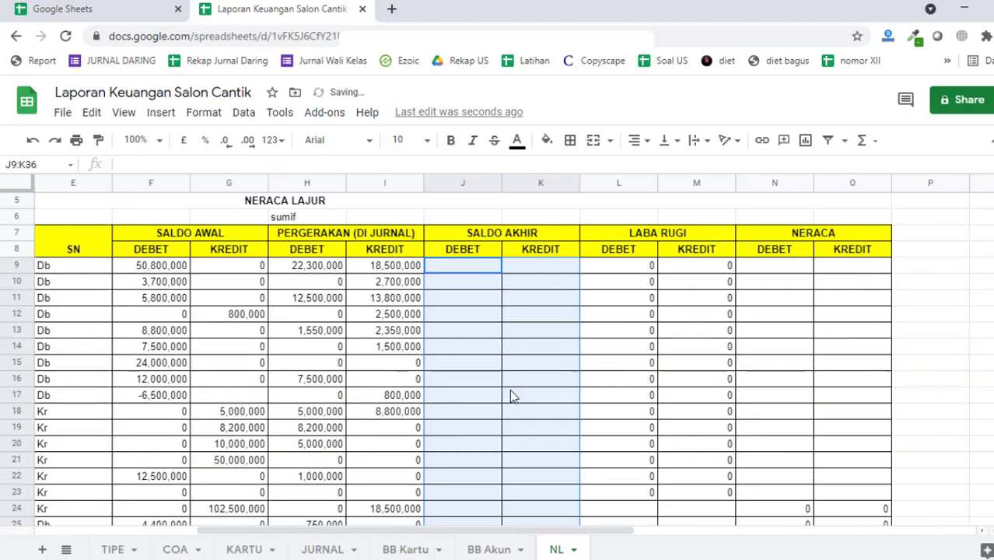
pyautogui.click(477, 265)
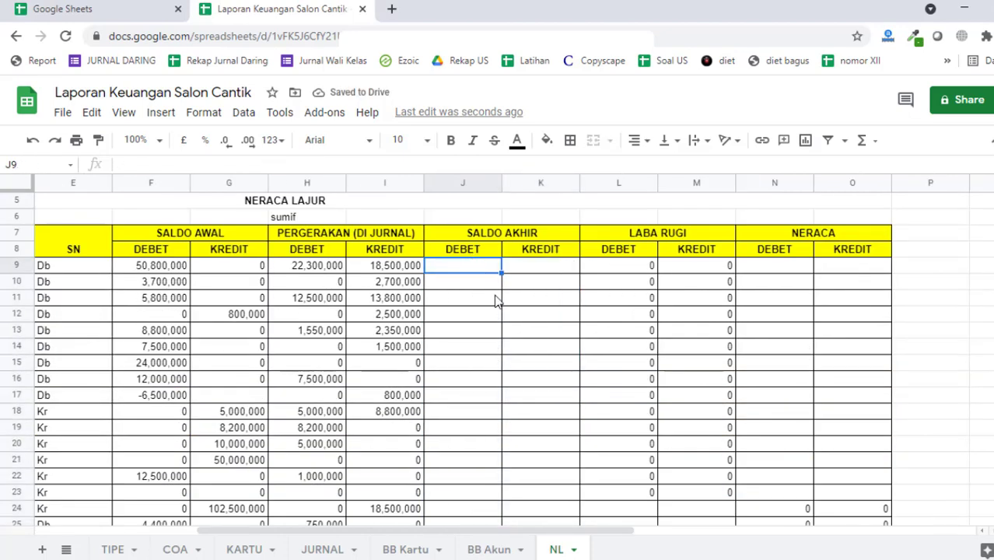
pyautogui.click(490, 301)
# - Examine the SALDO AKHIR DEBET and KREDIT columns alongside the account rows they have to cover
pyautogui.click(482, 258)
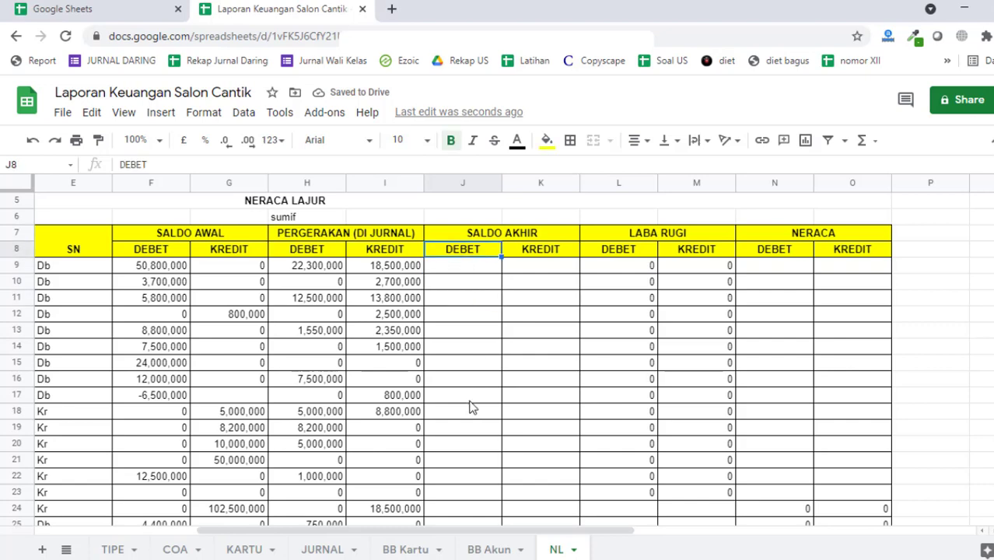
pyautogui.click(542, 251)
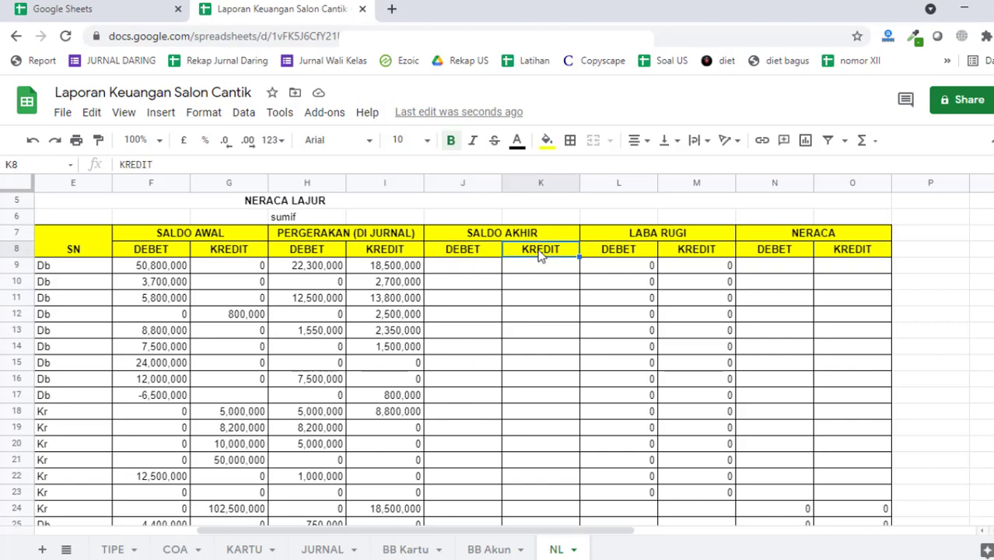
pyautogui.click(487, 234)
pyautogui.click(488, 254)
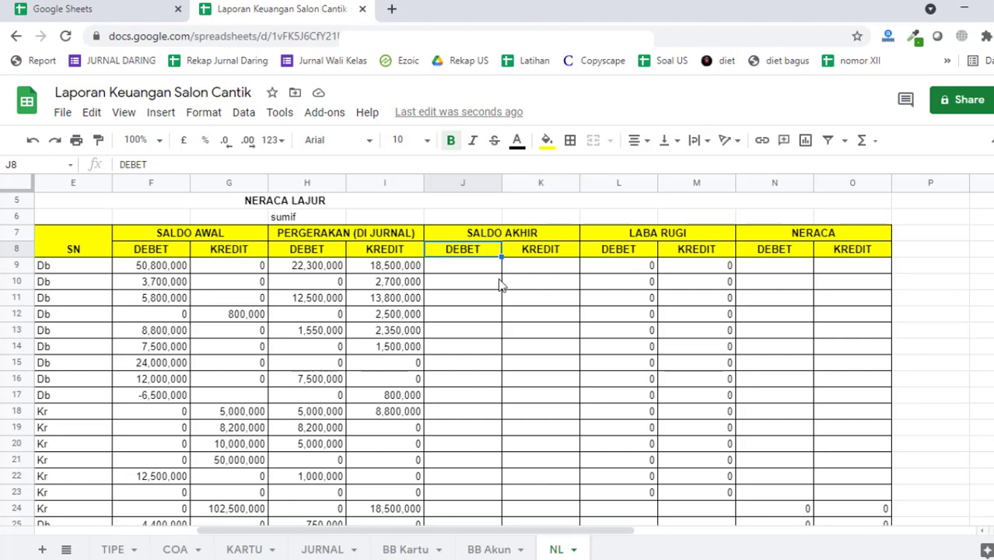
pyautogui.click(499, 284)
pyautogui.moveTo(406, 295); pyautogui.dragTo(3, 347)
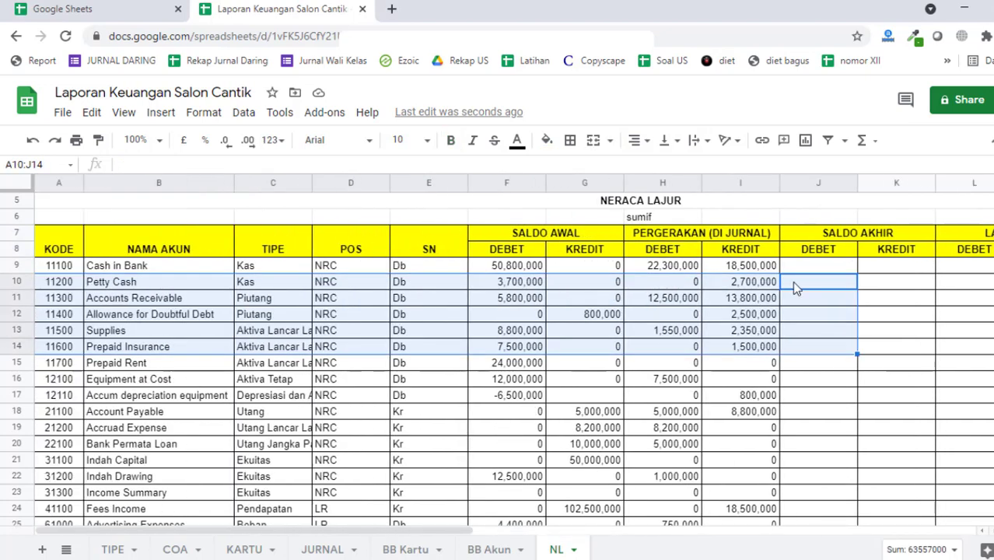
pyautogui.click(793, 282)
pyautogui.click(897, 272)
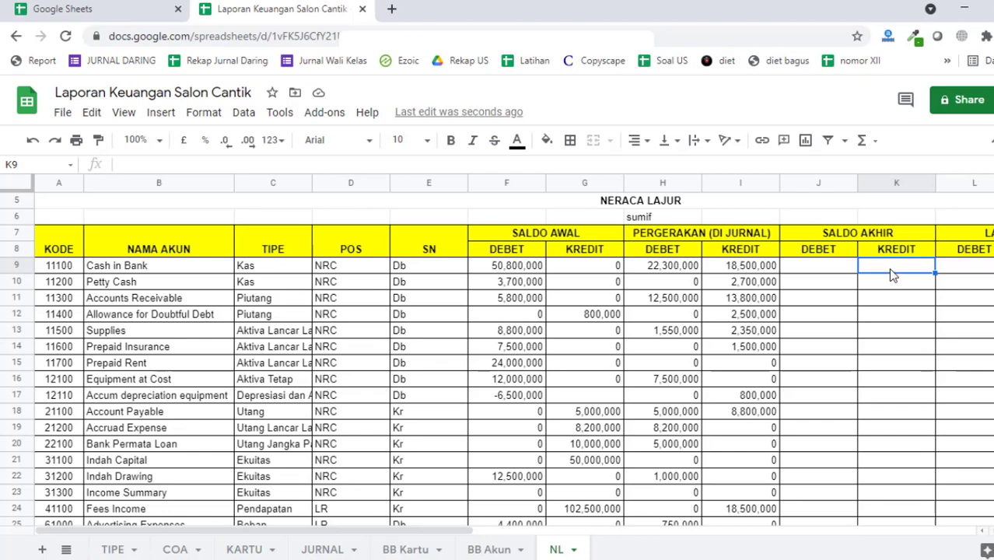
pyautogui.click(840, 271)
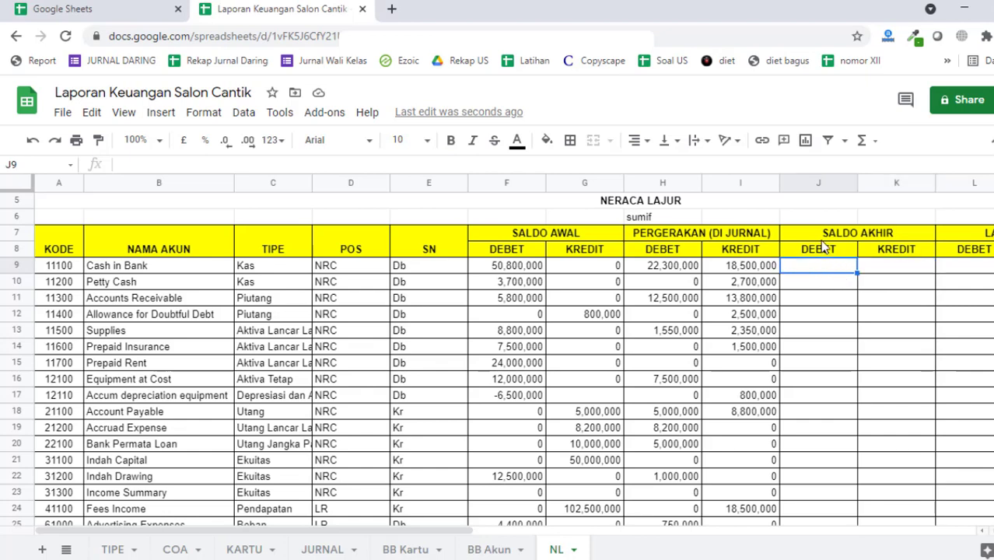
# - Compare the Db and Kr entries in the SN column with the SALDO AKHIR debit and credit columns they belong to
pyautogui.click(404, 281)
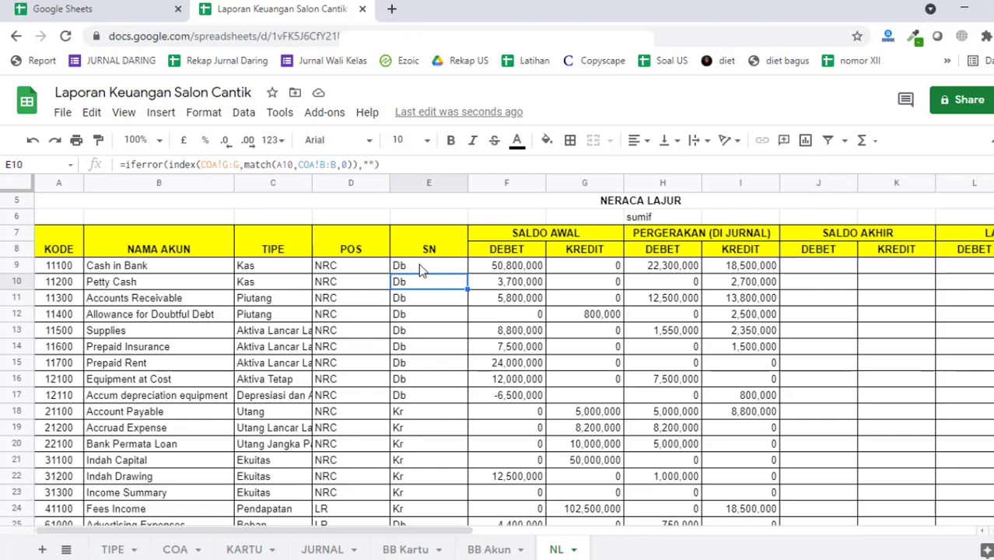
pyautogui.click(420, 269)
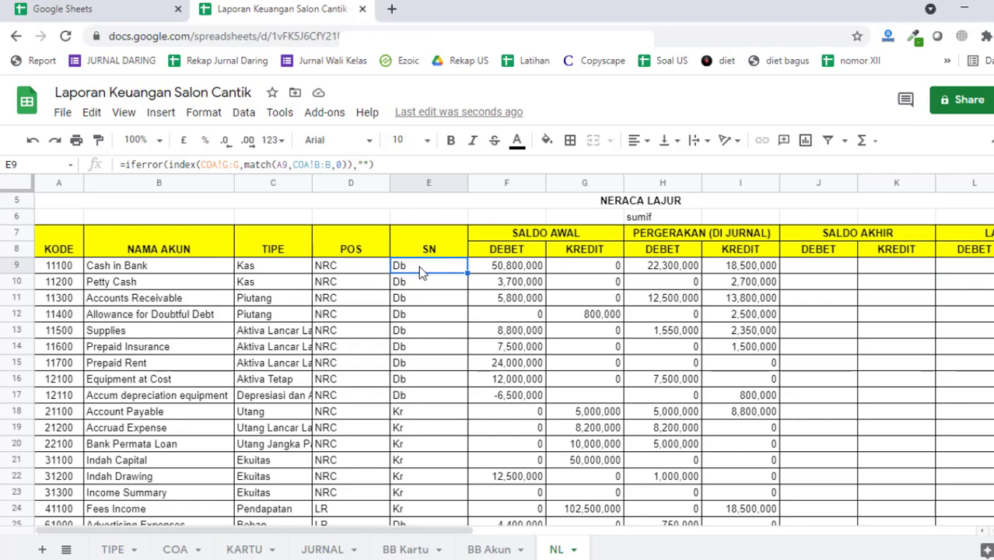
pyautogui.click(430, 394)
pyautogui.moveTo(818, 267); pyautogui.dragTo(809, 390)
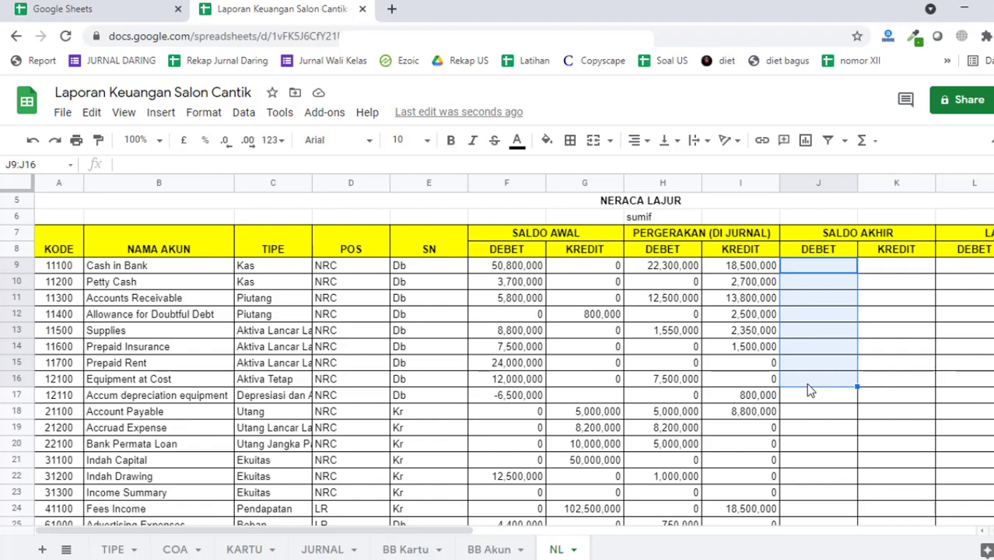
pyautogui.scroll(-2, 620, 414)
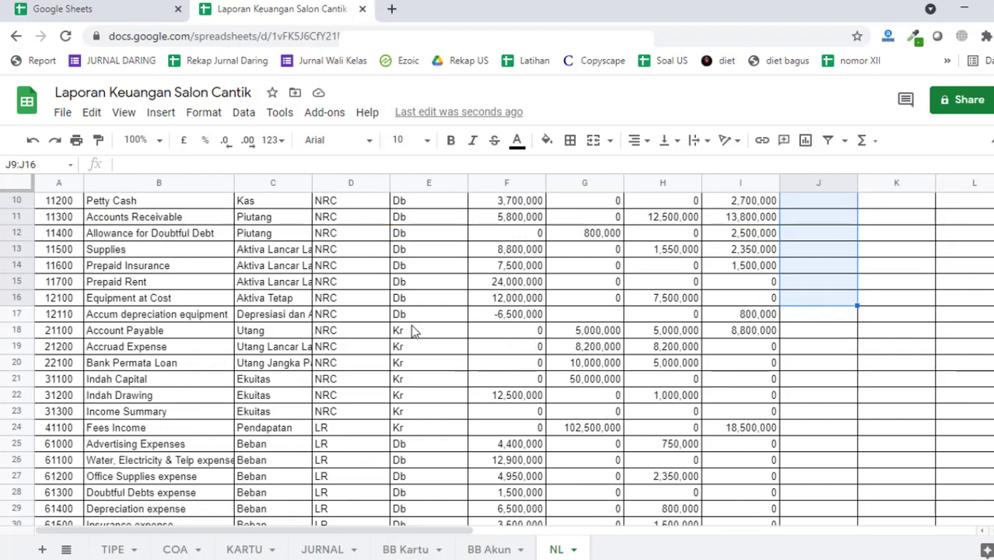
pyautogui.moveTo(412, 330); pyautogui.dragTo(434, 433)
pyautogui.scroll(3, 413, 391)
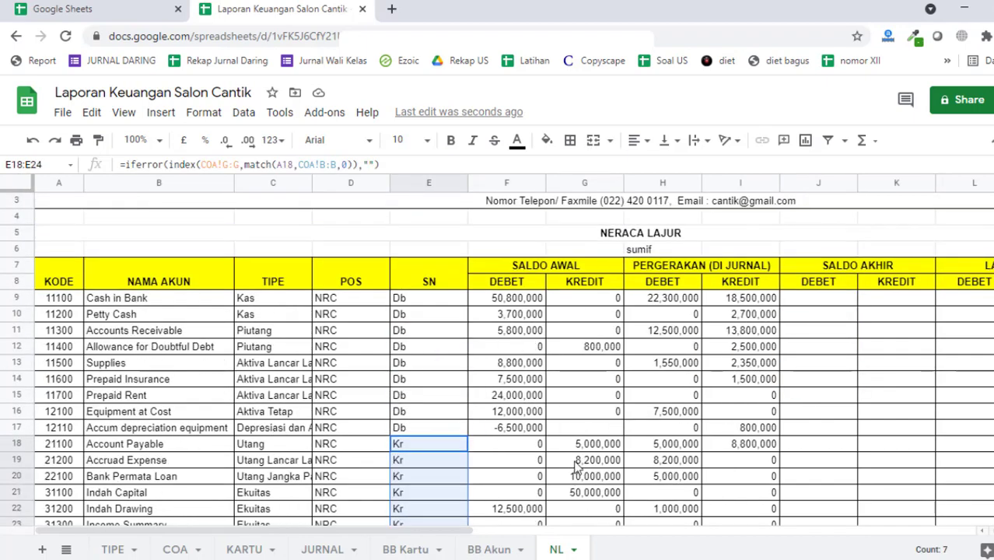
pyautogui.scroll(-2, 417, 391)
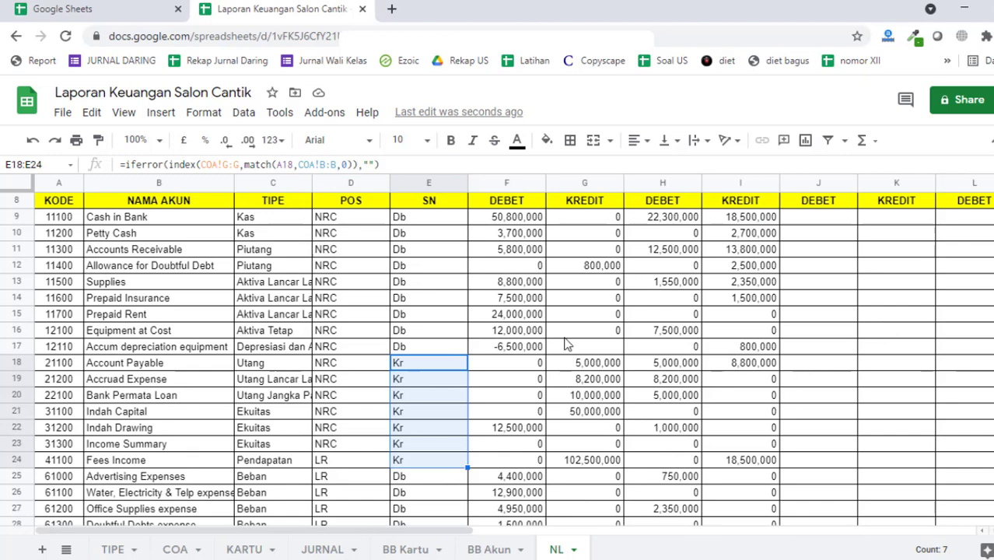
pyautogui.moveTo(438, 334); pyautogui.dragTo(441, 294)
pyautogui.click(889, 311)
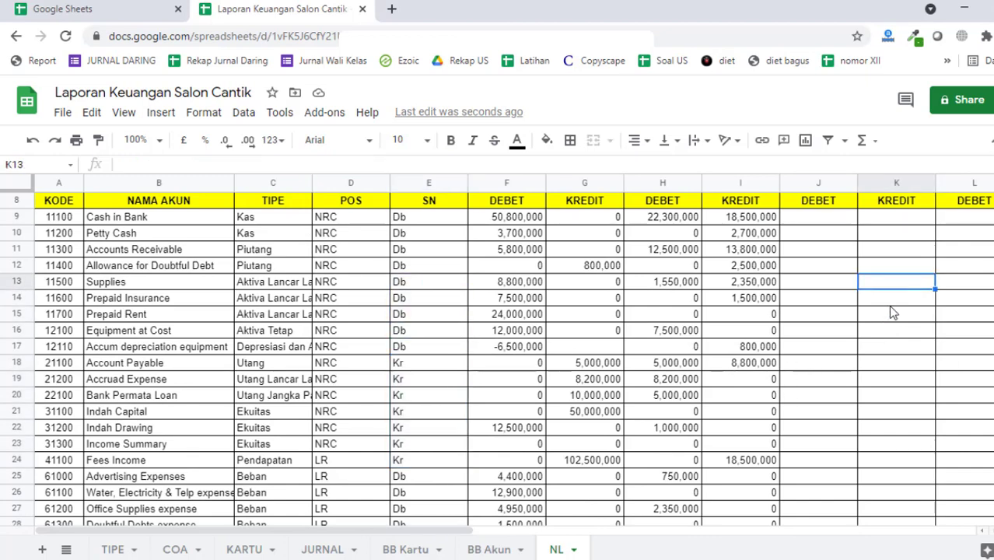
# - Enter the function note "if" in J6 above the SALDO AKHIR heading
pyautogui.scroll(2, 887, 307)
pyautogui.click(820, 298)
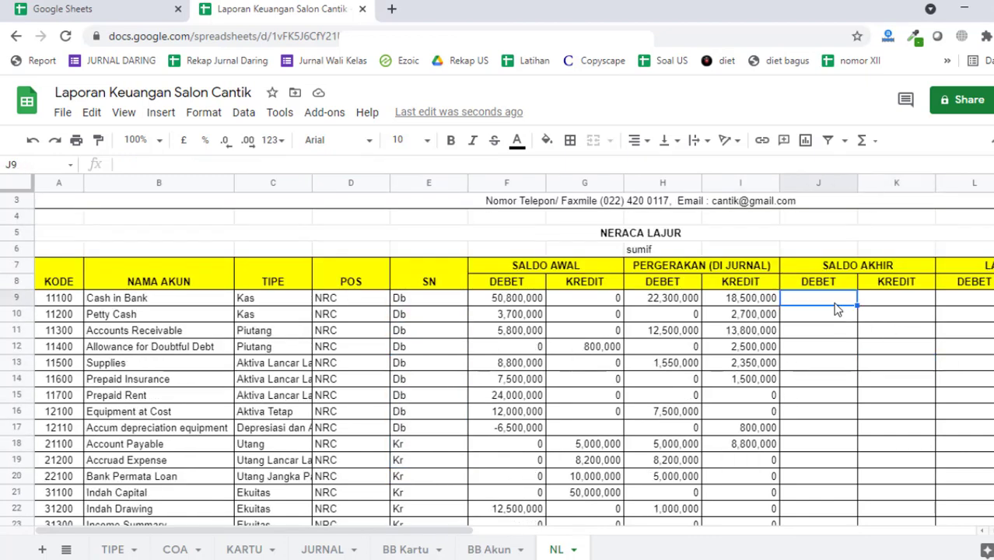
pyautogui.press('Up')
pyautogui.press('Up')
pyautogui.press('Up')
pyautogui.press('Up')
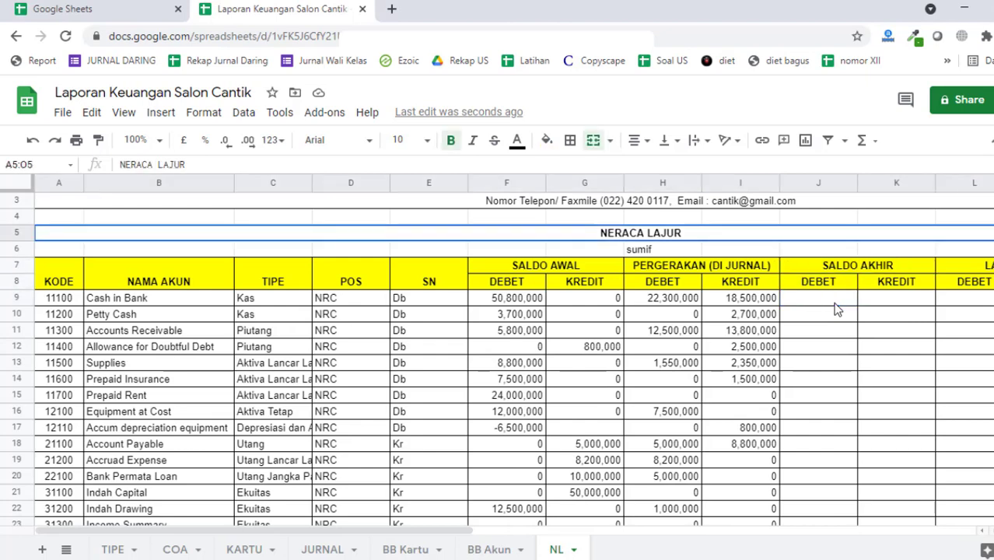
pyautogui.press('Down')
pyautogui.write('if')
pyautogui.press('Return')
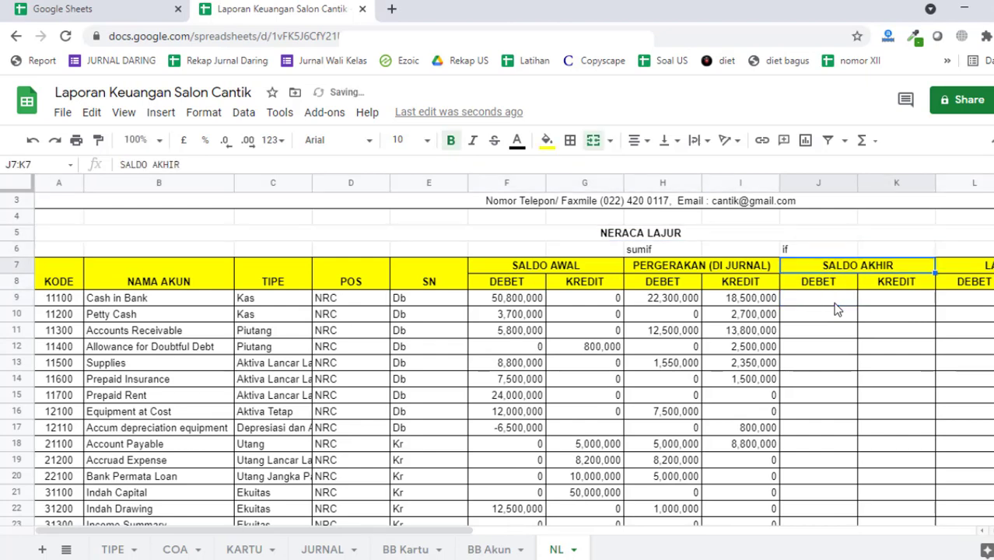
# - Begin an IF formula in J9 that tests whether the SN cell E9 equals "Db"
pyautogui.press('Down')
pyautogui.press('Down')
pyautogui.press('Down')
pyautogui.press('Up')
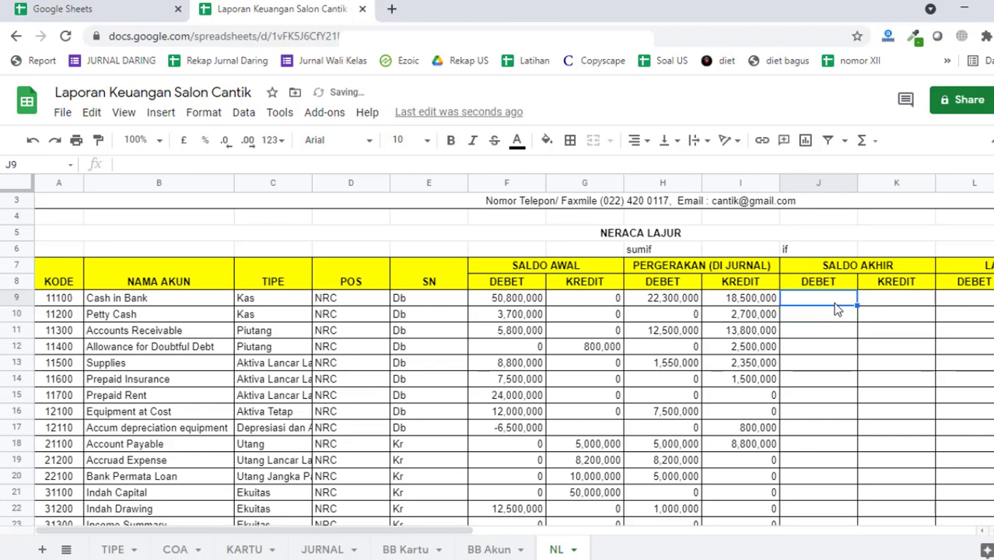
pyautogui.write('=if(')
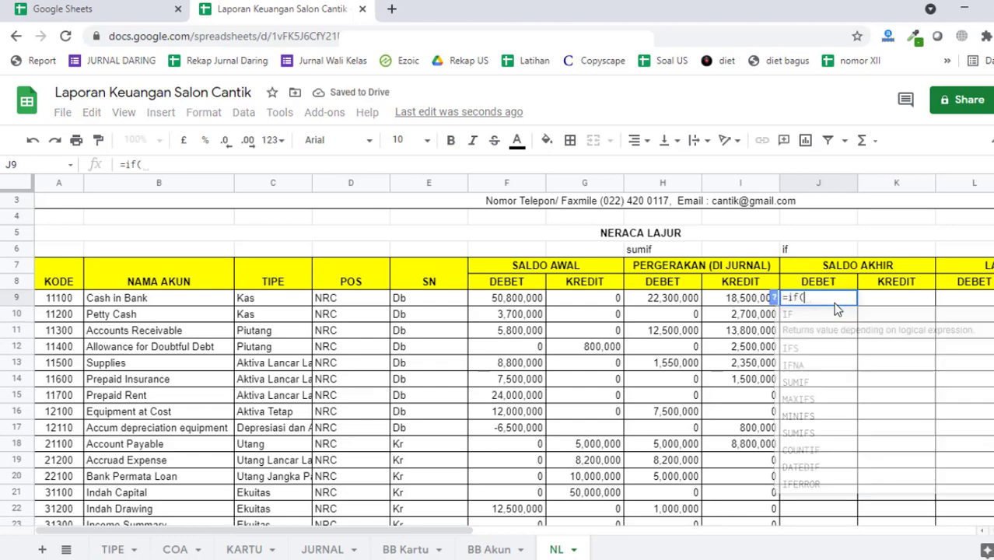
pyautogui.click(454, 306)
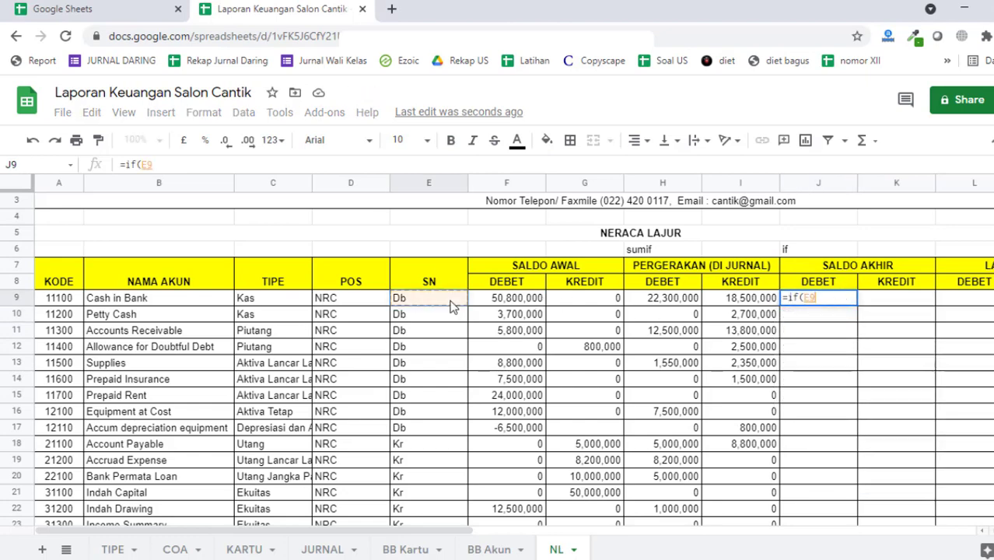
pyautogui.write('=')
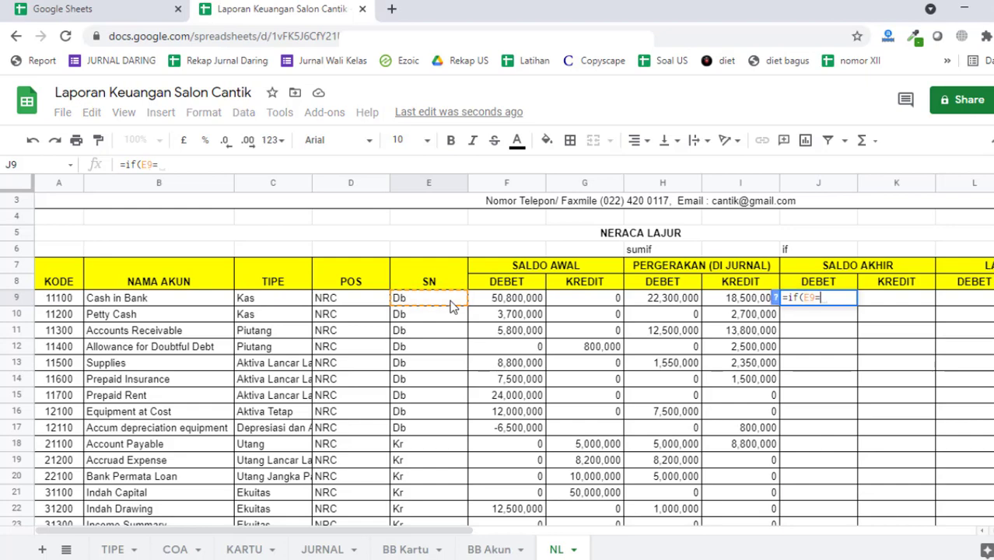
pyautogui.write('"Db')
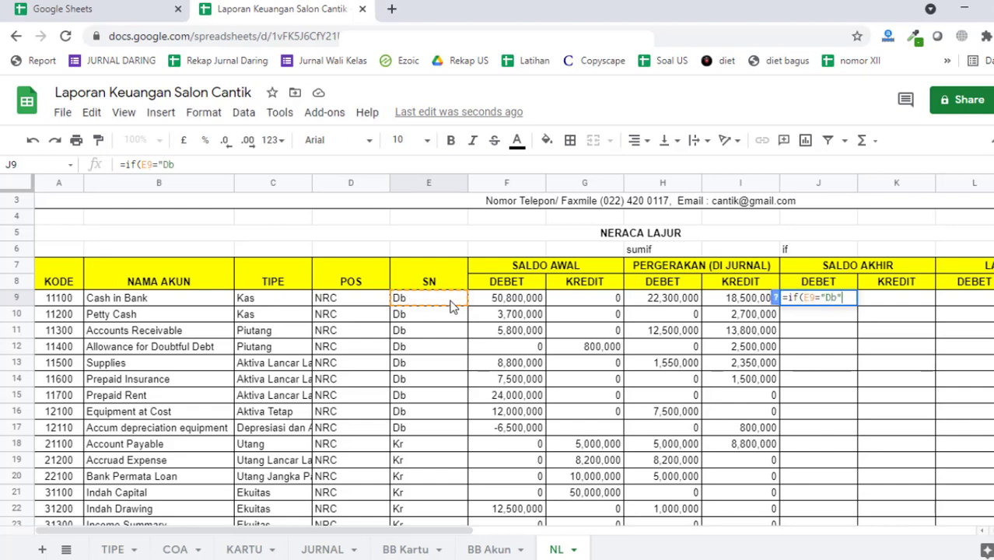
pyautogui.write('",')
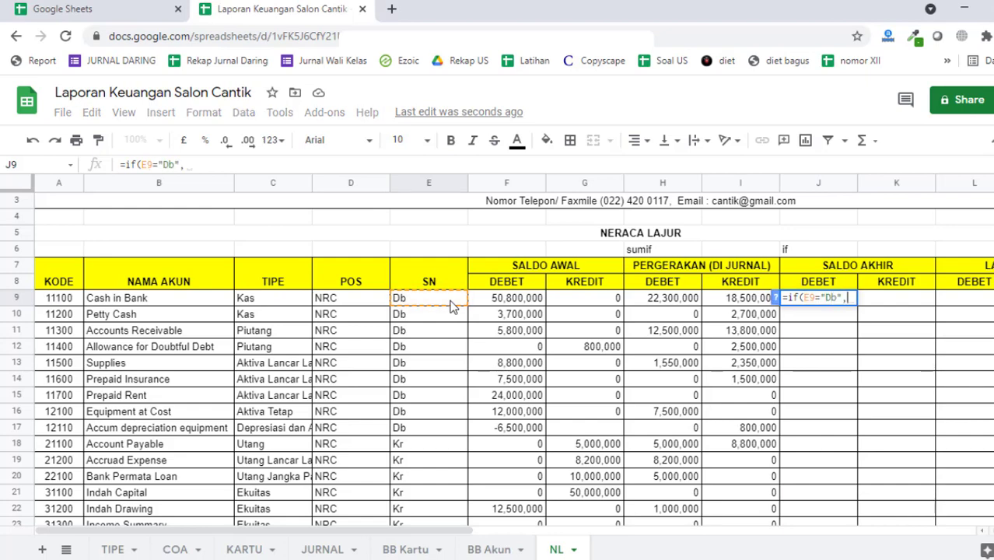
# - Complete the J9 formula so it returns F9-G9+H9-I9 when the test is true and 0 otherwise
pyautogui.click(529, 302)
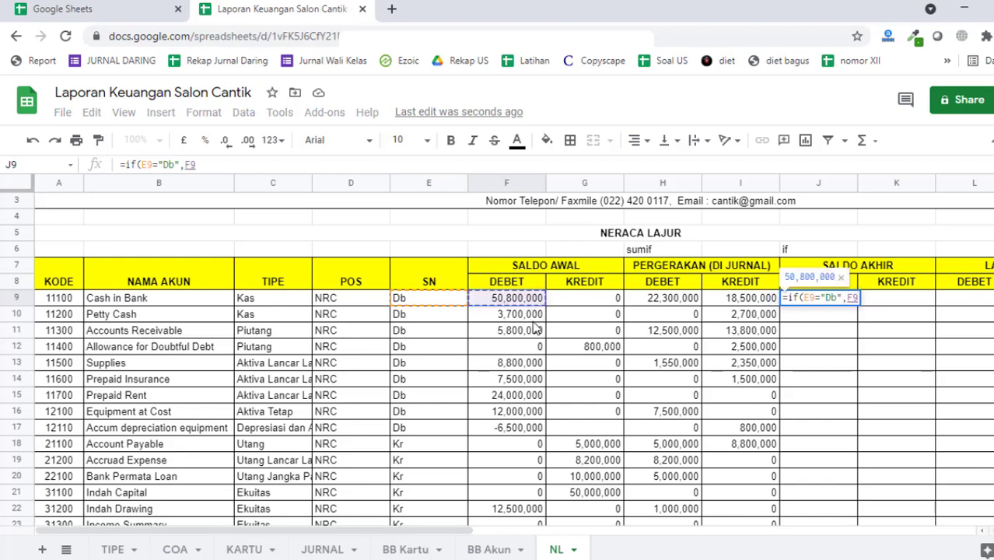
pyautogui.write('-')
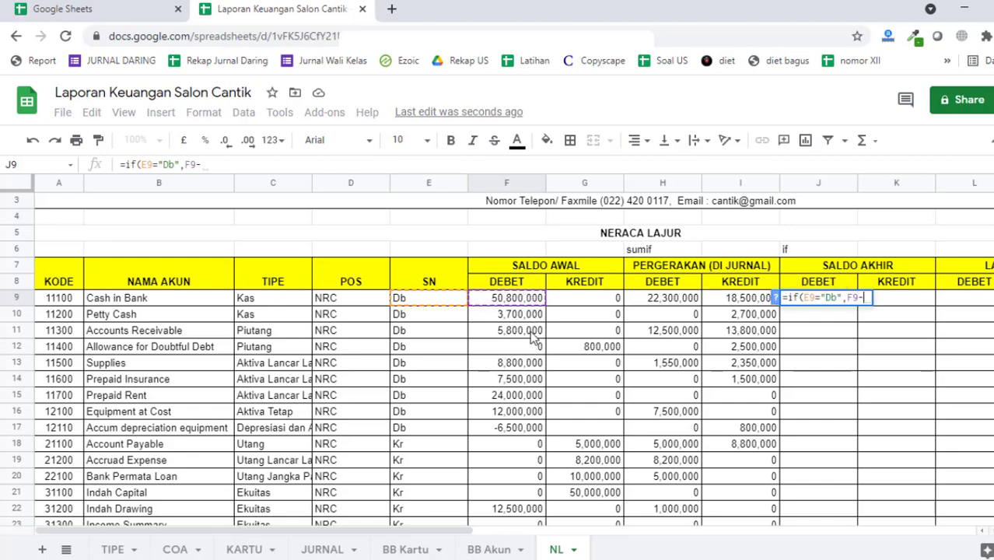
pyautogui.click(573, 300)
pyautogui.write('+')
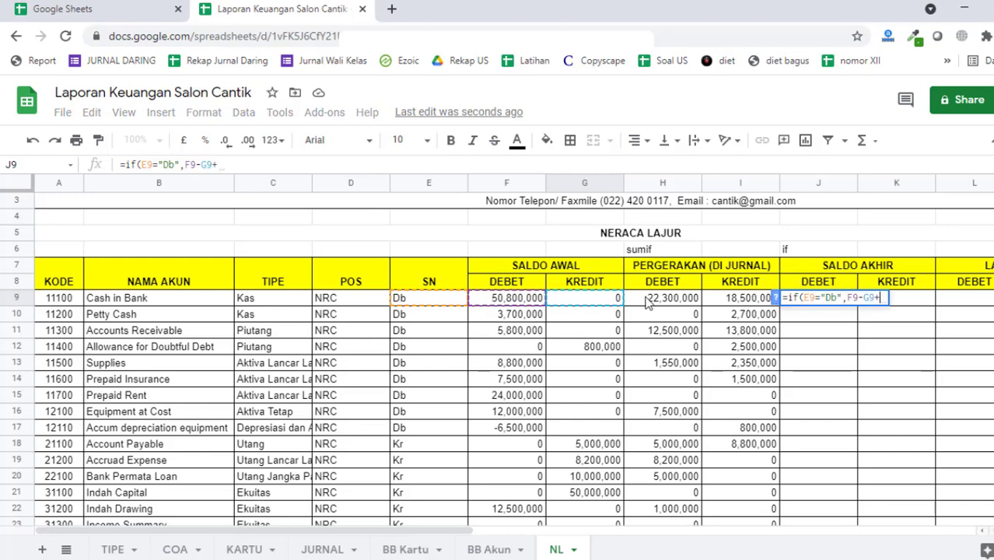
pyautogui.click(655, 300)
pyautogui.write('-')
pyautogui.click(722, 301)
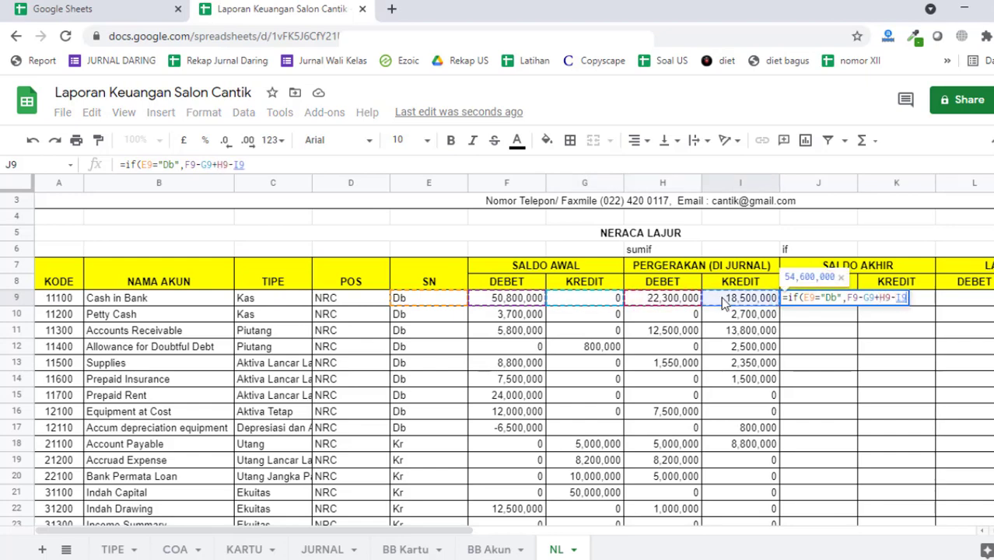
pyautogui.write(',')
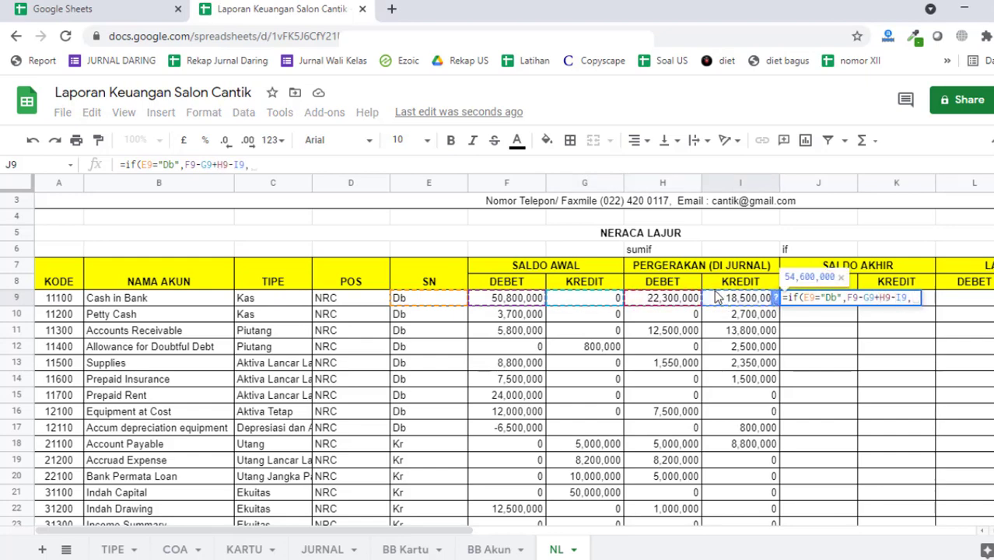
pyautogui.write('0_')
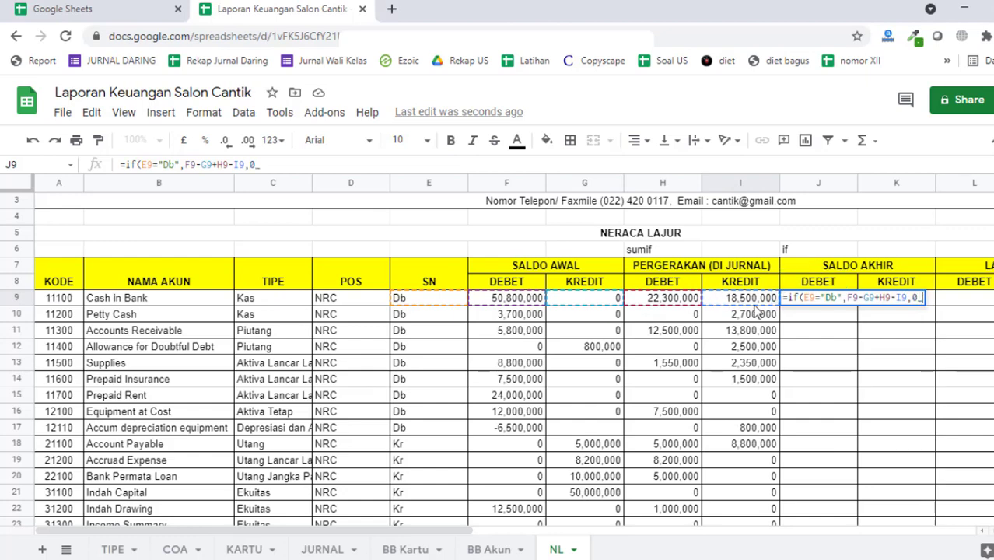
pyautogui.press('BackSpace')
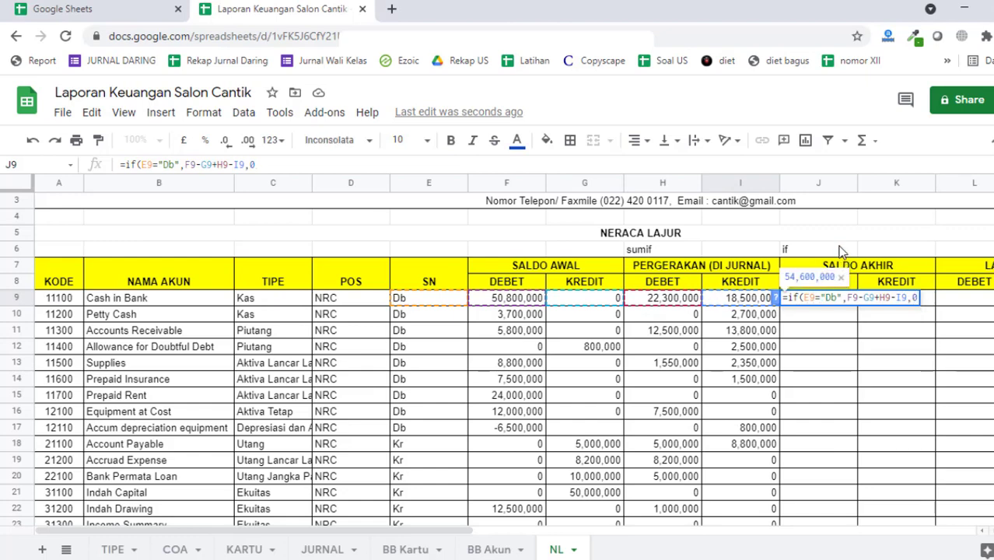
pyautogui.write(')')
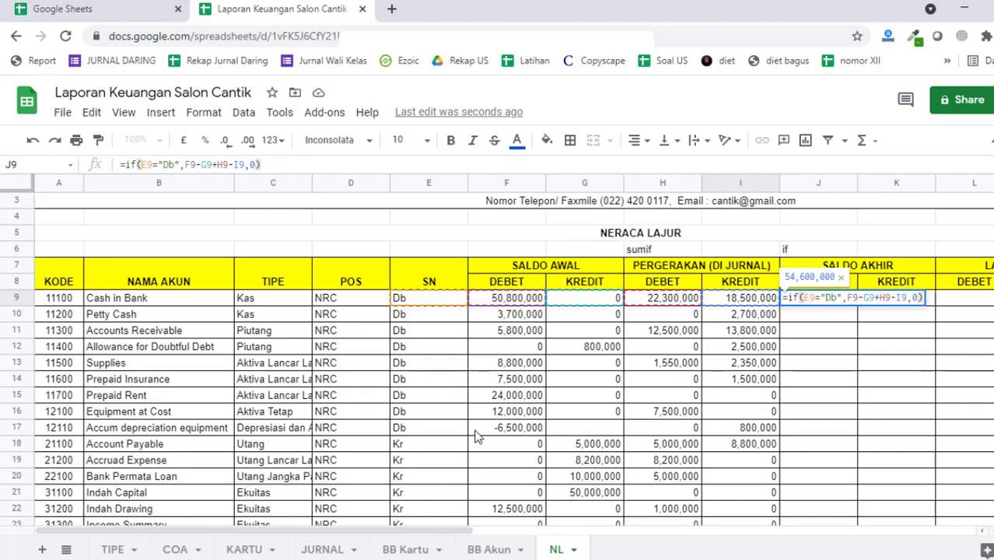
pyautogui.press('Return')
# - Fill the J9 closing debit formula down the SALDO AKHIR DEBET column to J36
pyautogui.click(833, 288)
pyautogui.click(846, 299)
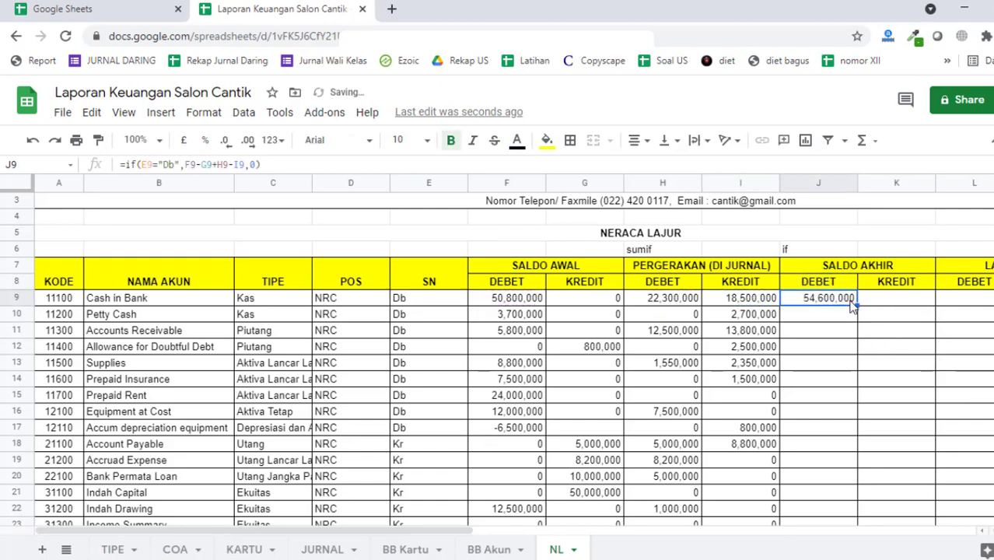
pyautogui.moveTo(856, 303); pyautogui.dragTo(854, 457)
# - Examine the SALDO AKHIR DEBET results against the Db and Kr entries in the SN column
pyautogui.click(833, 254)
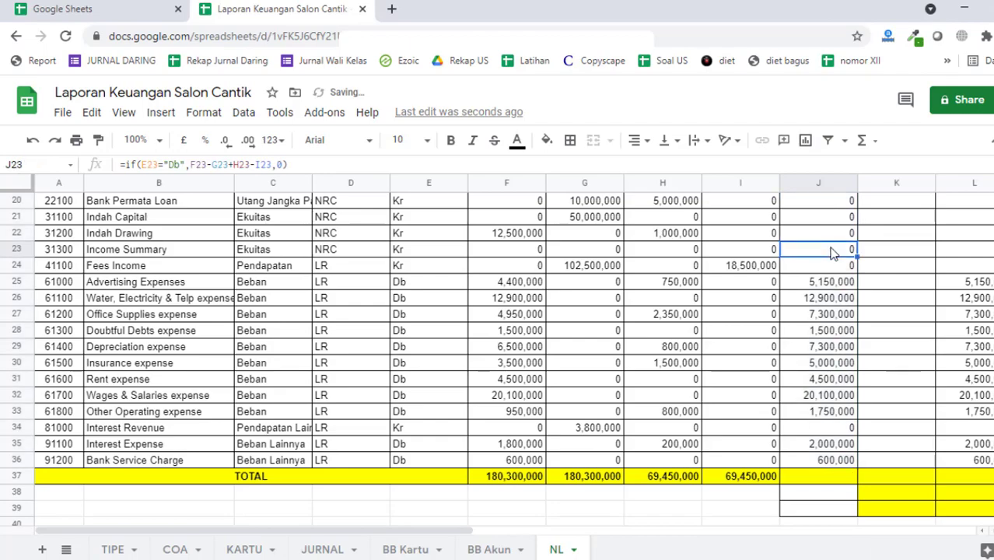
pyautogui.scroll(3, 825, 278)
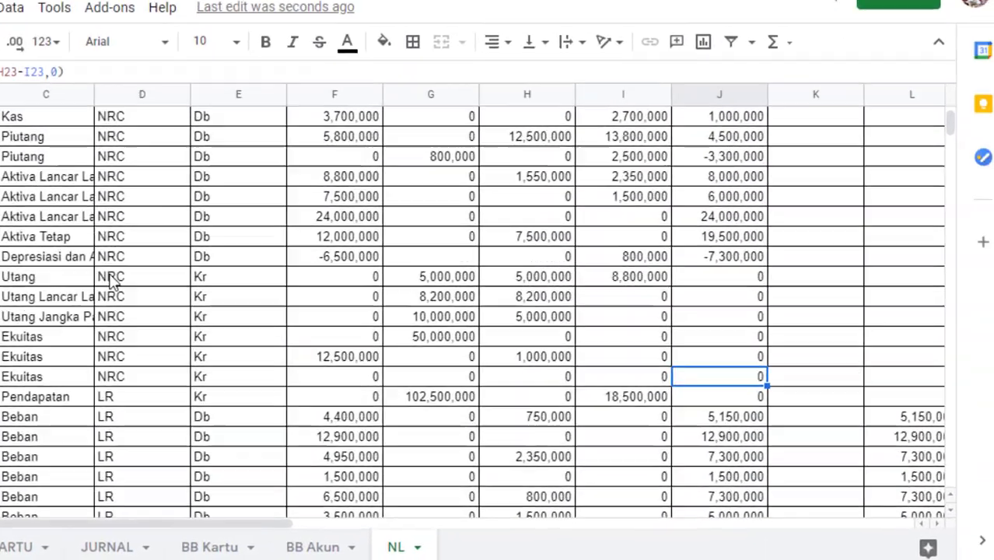
pyautogui.click(330, 331)
pyautogui.moveTo(93, 247); pyautogui.dragTo(728, 379)
pyautogui.scroll(-3, 731, 385)
pyautogui.moveTo(191, 447); pyautogui.dragTo(758, 445)
pyautogui.scroll(-3, 751, 440)
pyautogui.scroll(8, 748, 420)
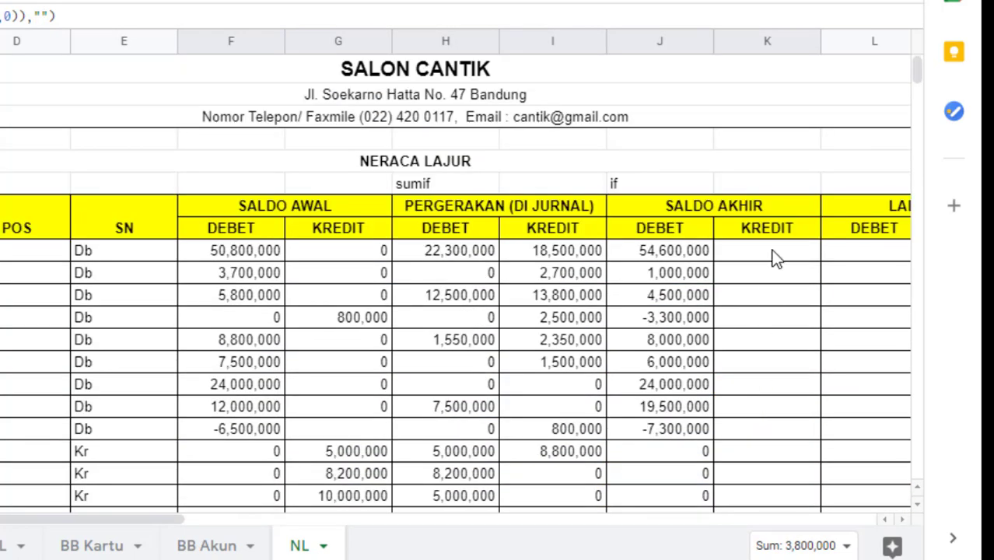
pyautogui.click(773, 259)
pyautogui.click(675, 253)
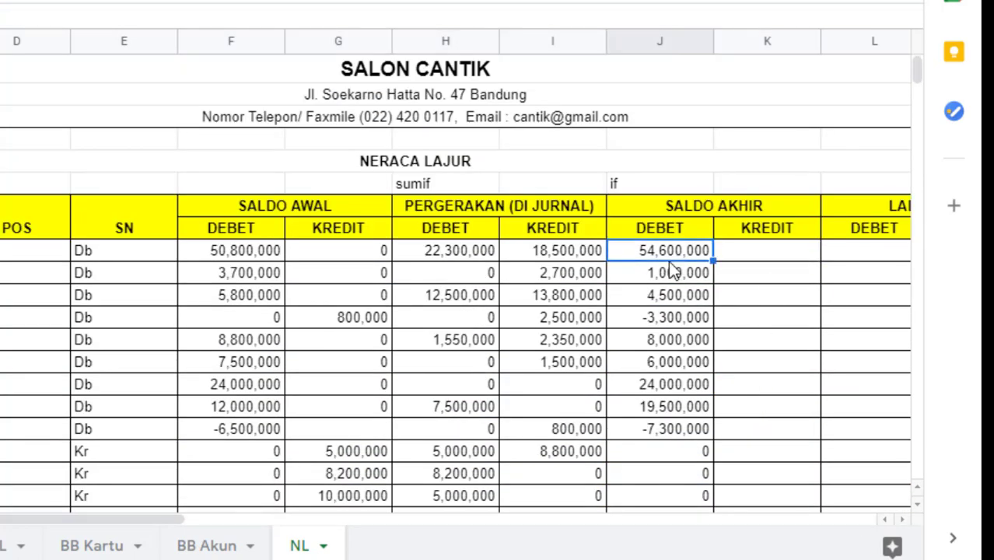
# - Begin an IF formula in K9 that tests whether the SN cell E9 equals "Kr"
pyautogui.click(806, 266)
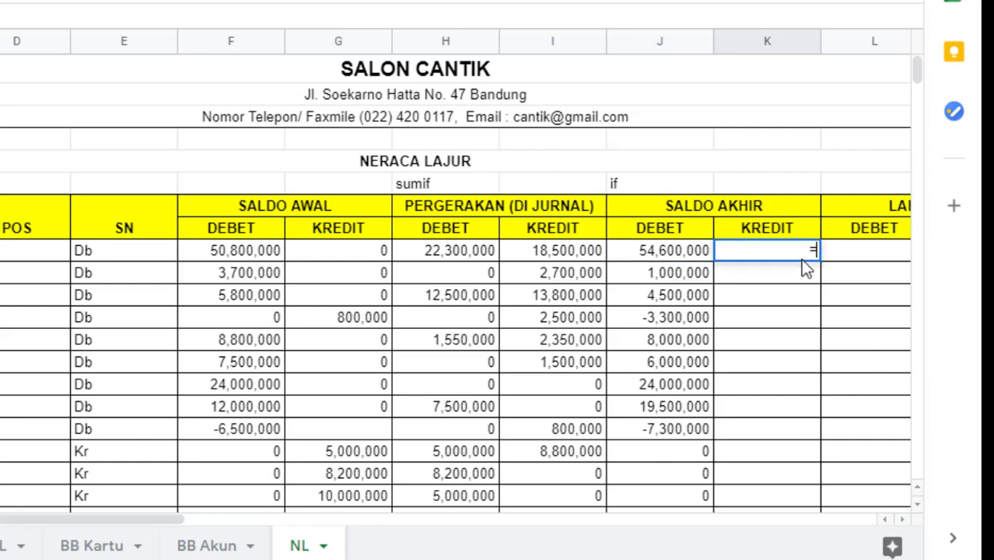
pyautogui.write('=if(')
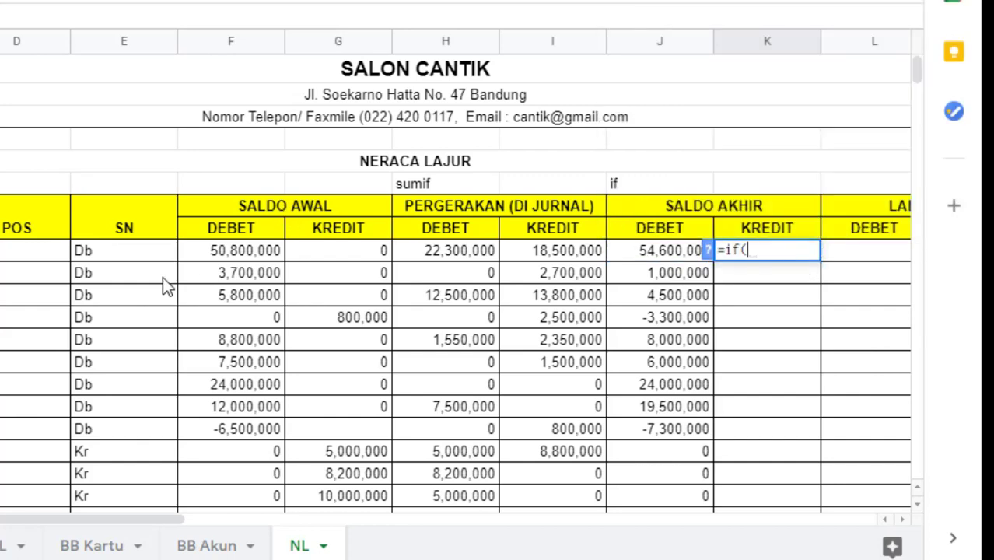
pyautogui.click(148, 251)
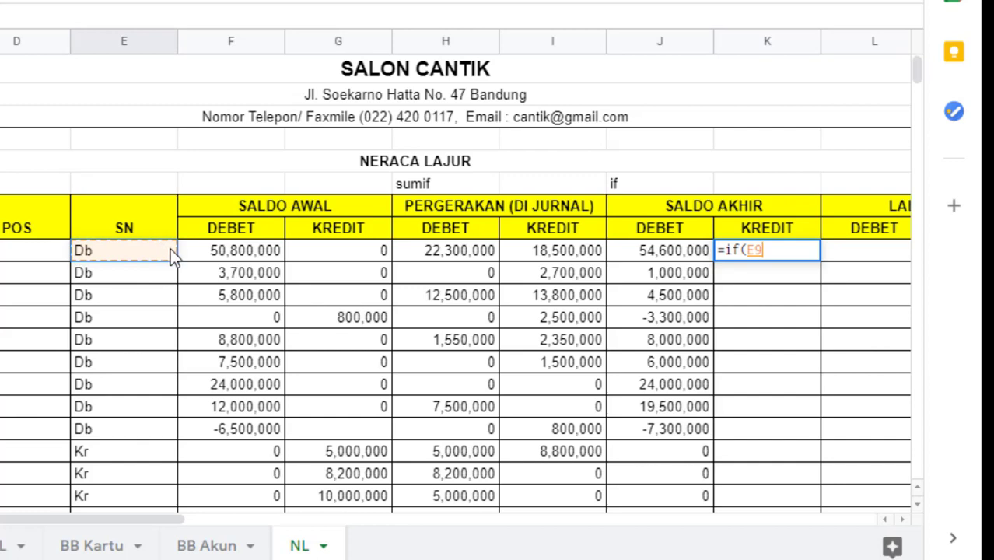
pyautogui.write('="Kr')
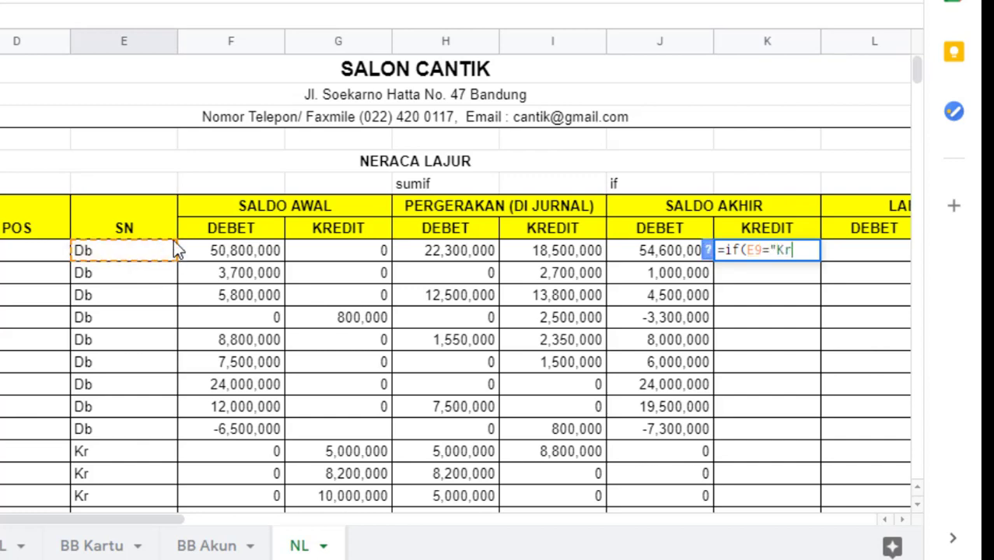
pyautogui.write('",')
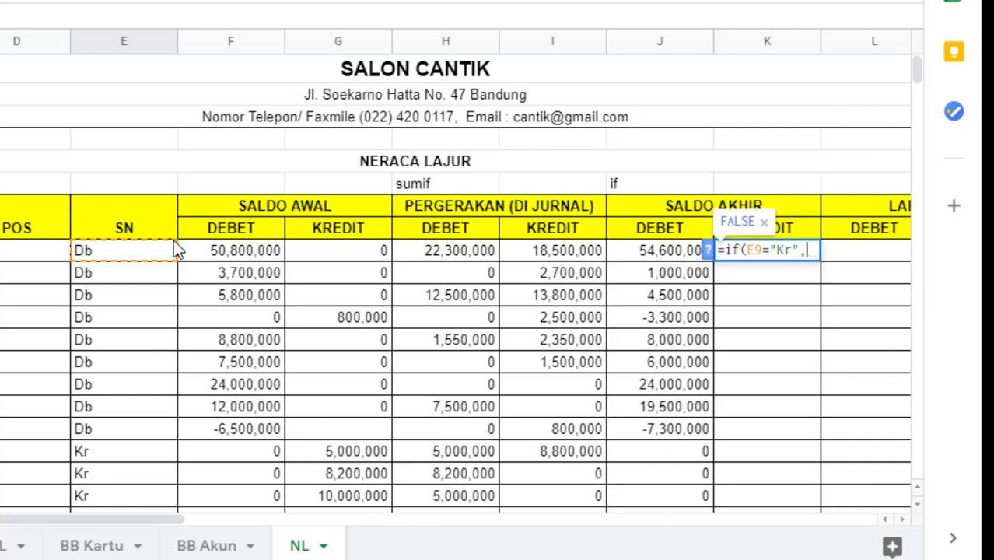
# - Complete the K9 formula so it returns G9-F9+I9-H9 when the test is true and 0 otherwise
pyautogui.click(374, 255)
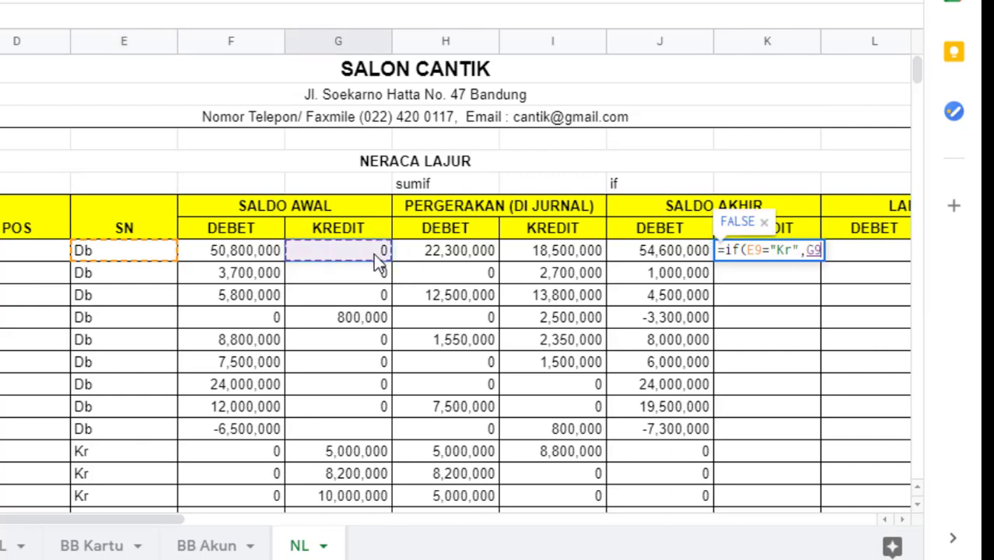
pyautogui.write('-')
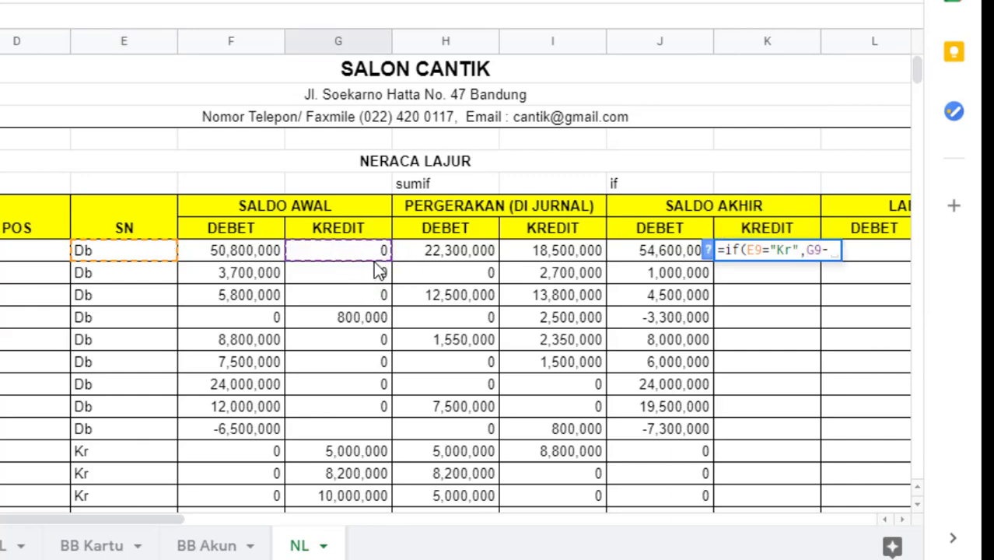
pyautogui.click(272, 262)
pyautogui.write('+')
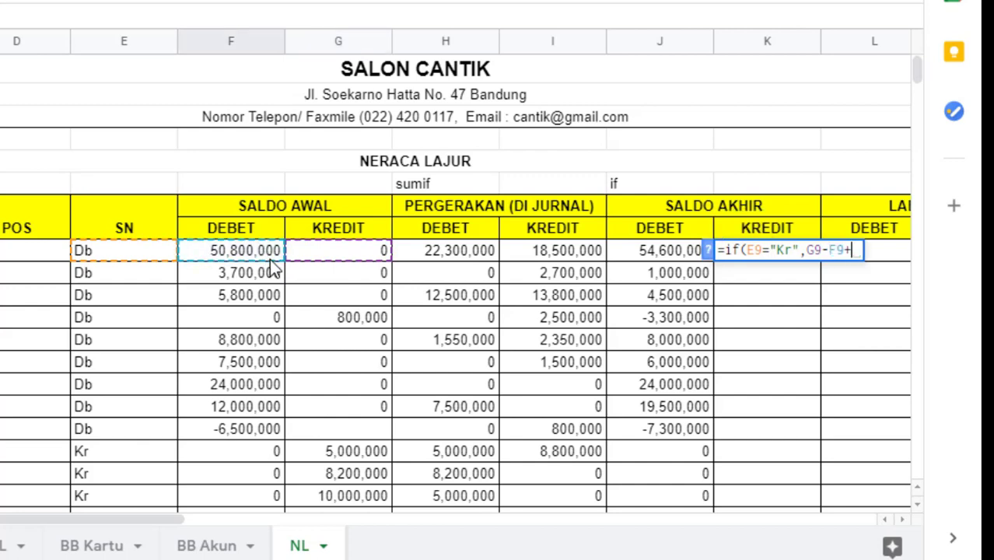
pyautogui.click(544, 253)
pyautogui.write('-')
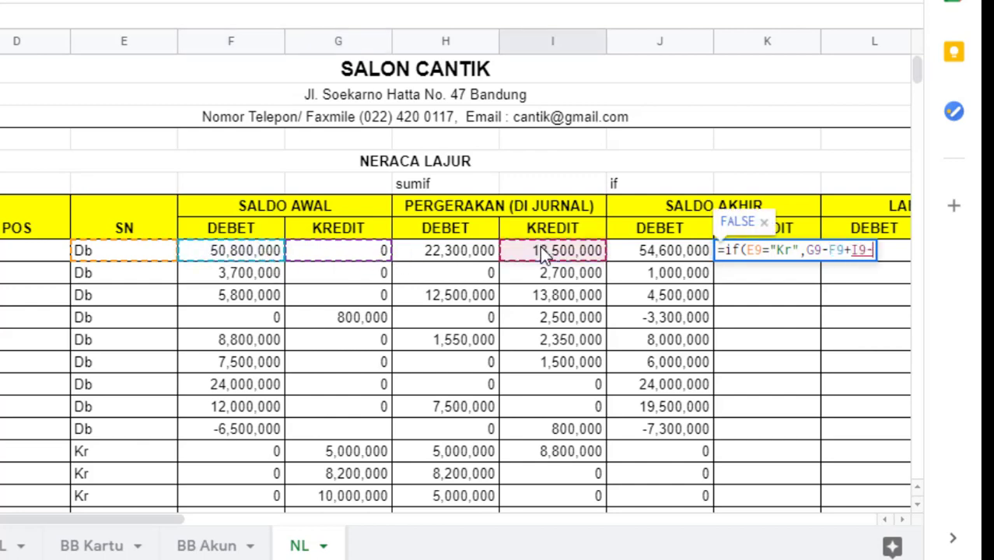
pyautogui.click(467, 259)
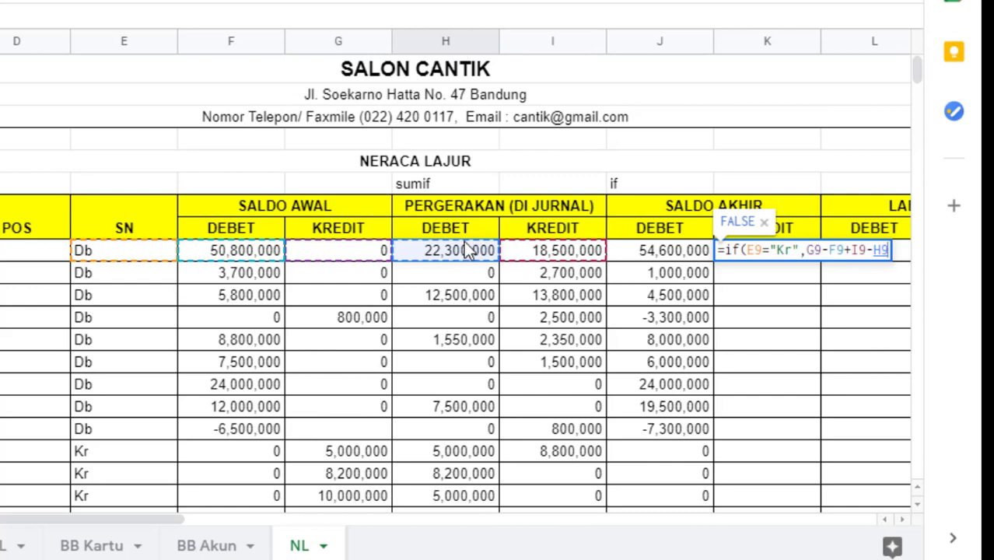
pyautogui.write(',0')
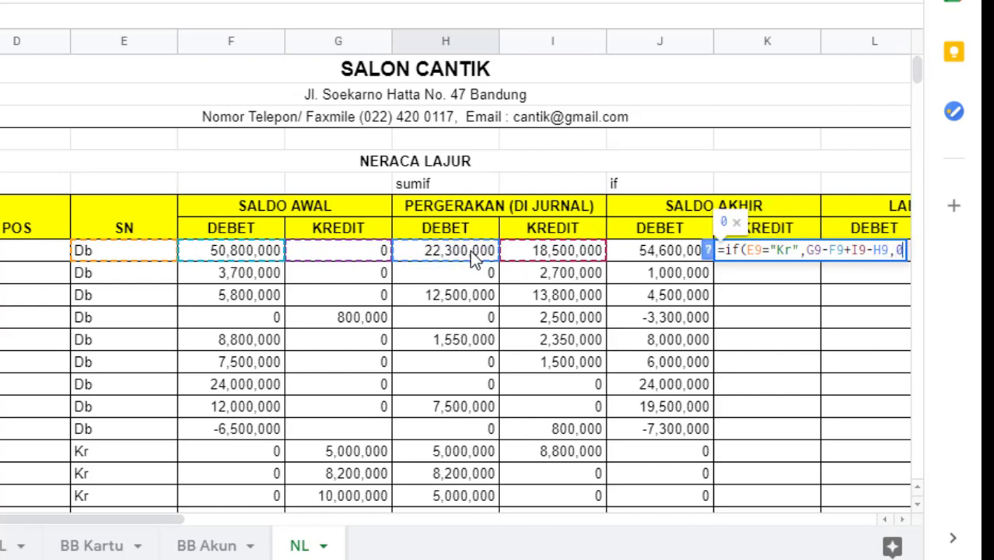
pyautogui.write(')')
pyautogui.press('Return')
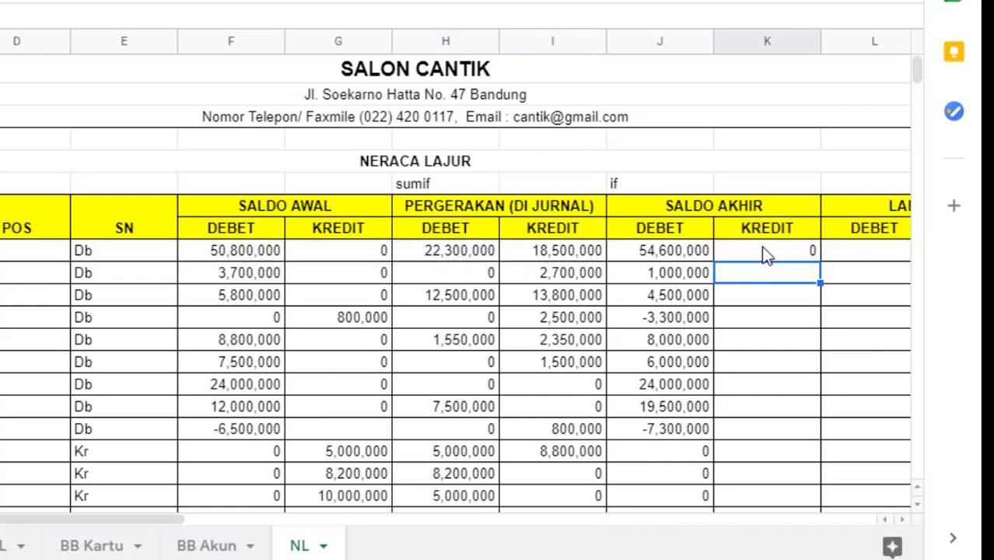
# - Fill the K9 formula down to K36 and extend the TOTAL row's sum from I37 across J37:K37
pyautogui.click(809, 253)
pyautogui.moveTo(825, 495); pyautogui.dragTo(820, 204)
pyautogui.click(566, 222)
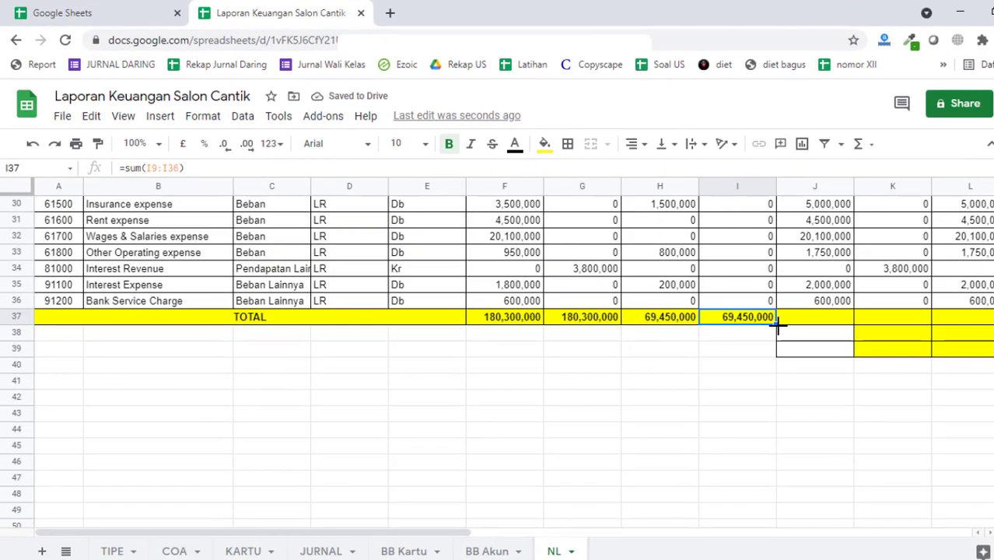
pyautogui.moveTo(738, 304); pyautogui.dragTo(921, 326)
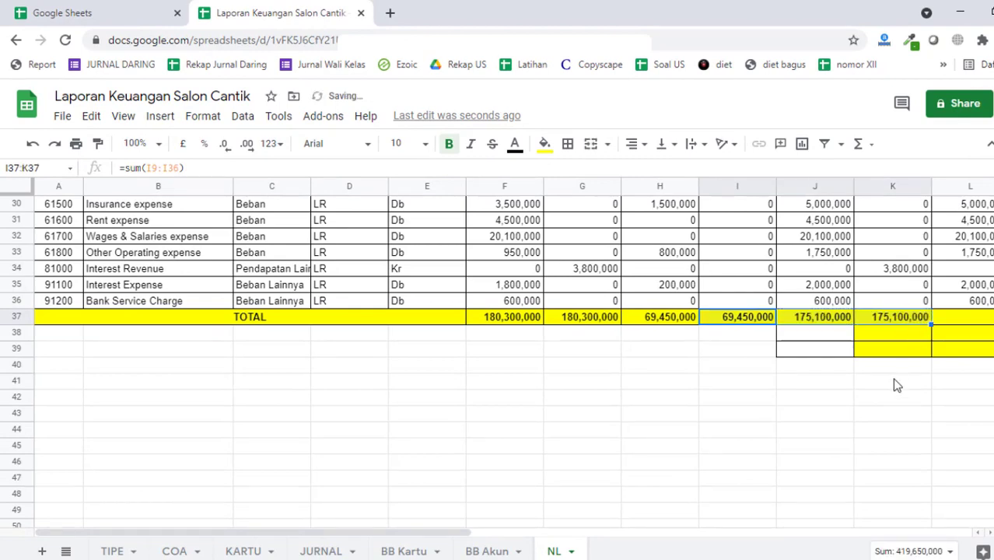
# - Compare the SALDO AKHIR debit and credit totals in J37 and K37 and review the closing balances above
pyautogui.click(883, 427)
pyautogui.click(823, 321)
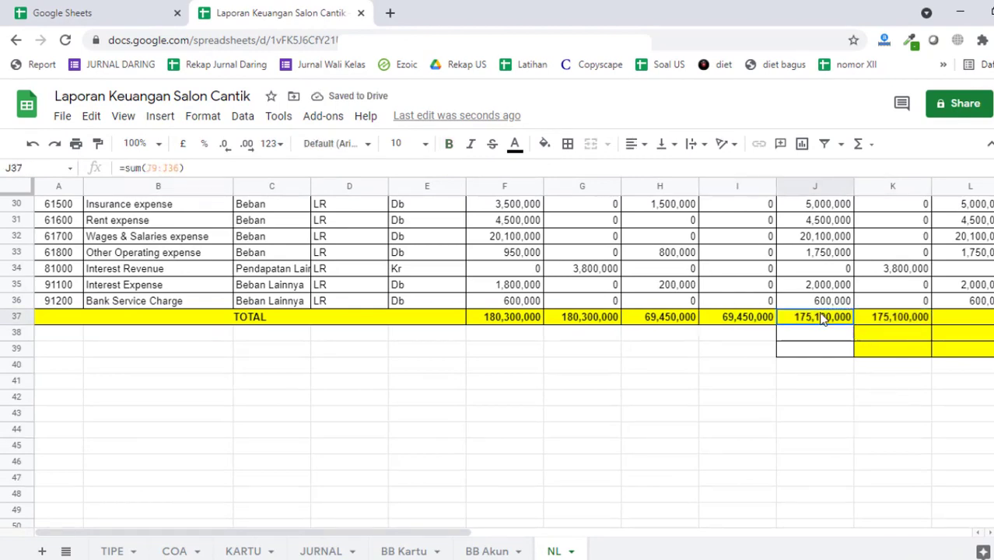
pyautogui.click(879, 321)
pyautogui.scroll(3, 913, 367)
pyautogui.scroll(5, 913, 369)
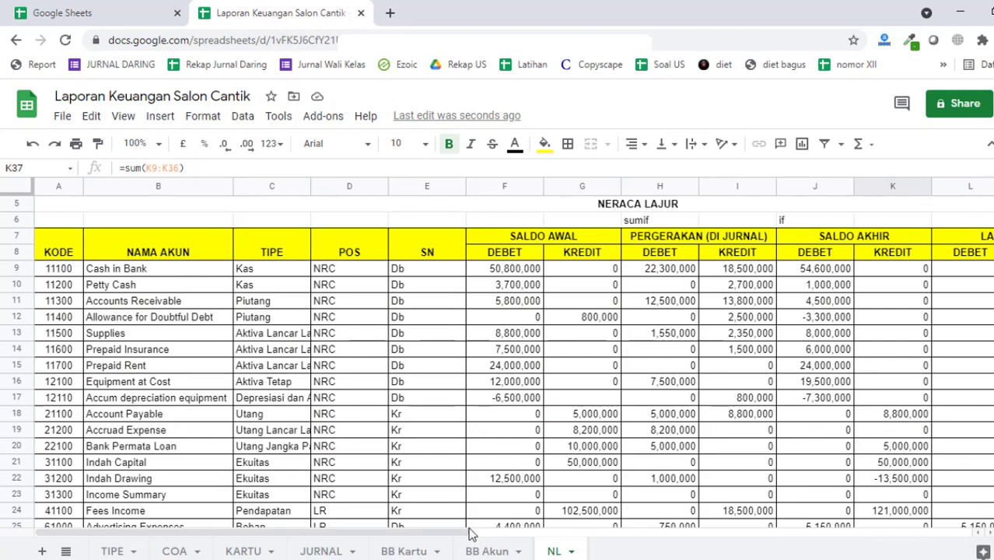
# - Review the existing LABA RUGI formula in L9 against the SALDO AKHIR columns and the POS codes in column D
pyautogui.moveTo(473, 533); pyautogui.dragTo(632, 520)
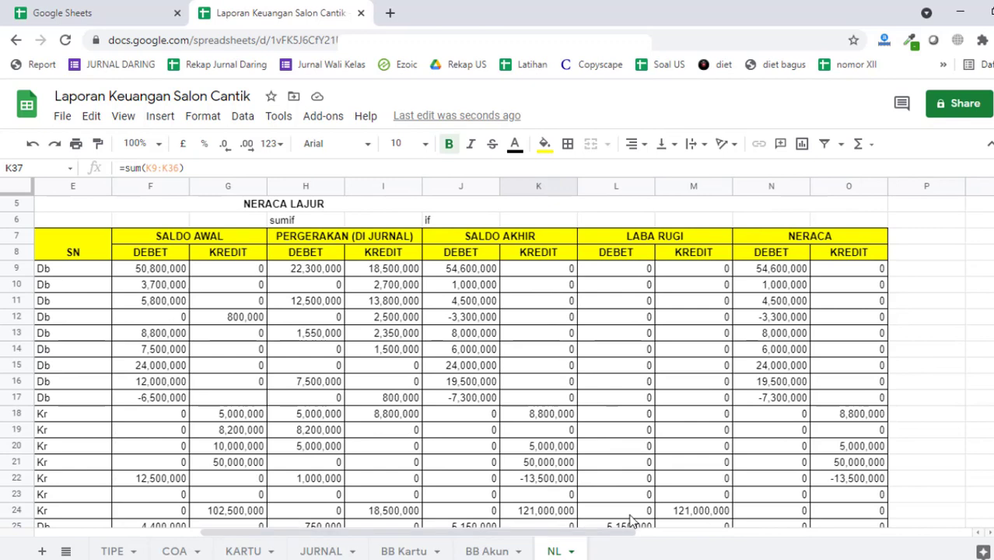
pyautogui.click(623, 275)
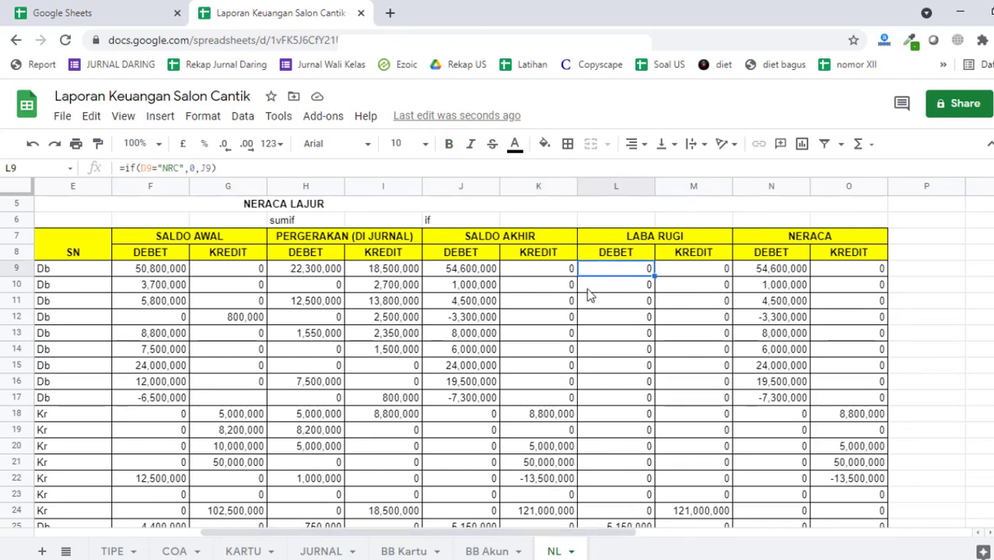
pyautogui.click(480, 240)
pyautogui.click(482, 288)
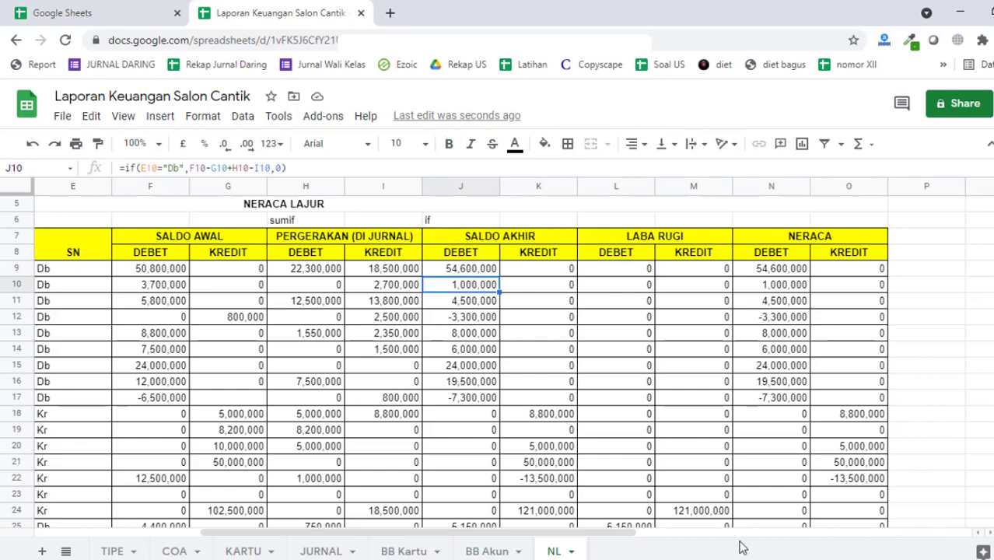
pyautogui.click(530, 240)
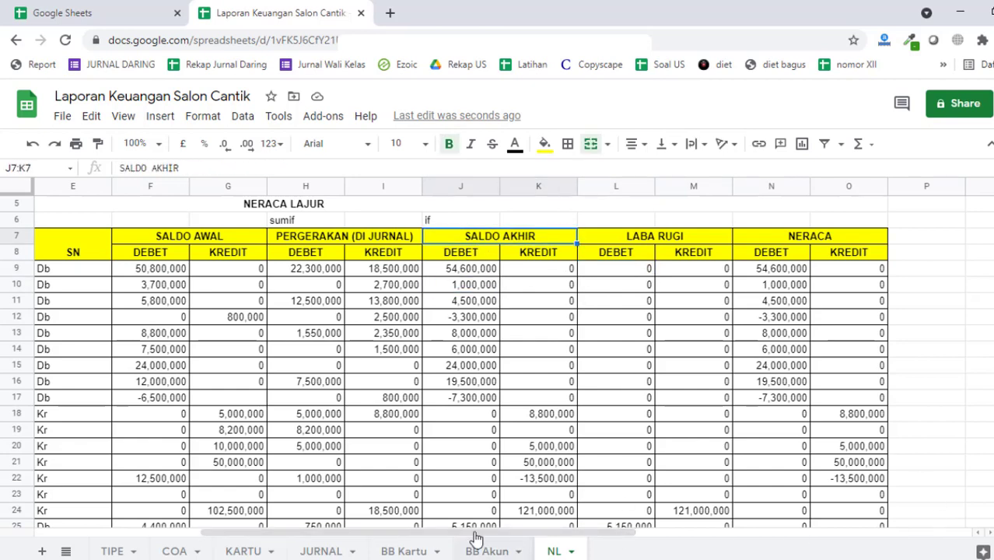
pyautogui.moveTo(482, 534); pyautogui.dragTo(418, 536)
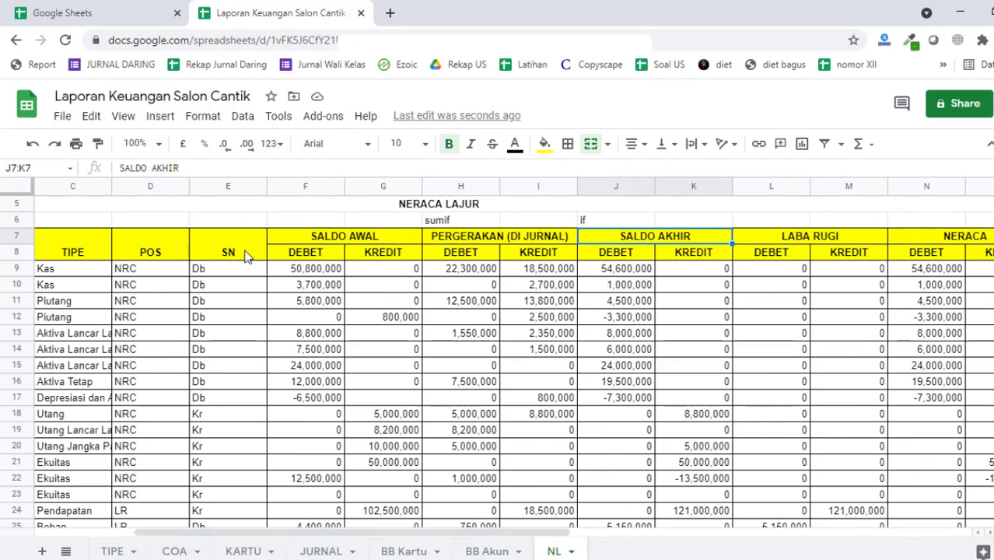
pyautogui.click(144, 270)
pyautogui.scroll(-2, 175, 318)
pyautogui.scroll(4, 179, 327)
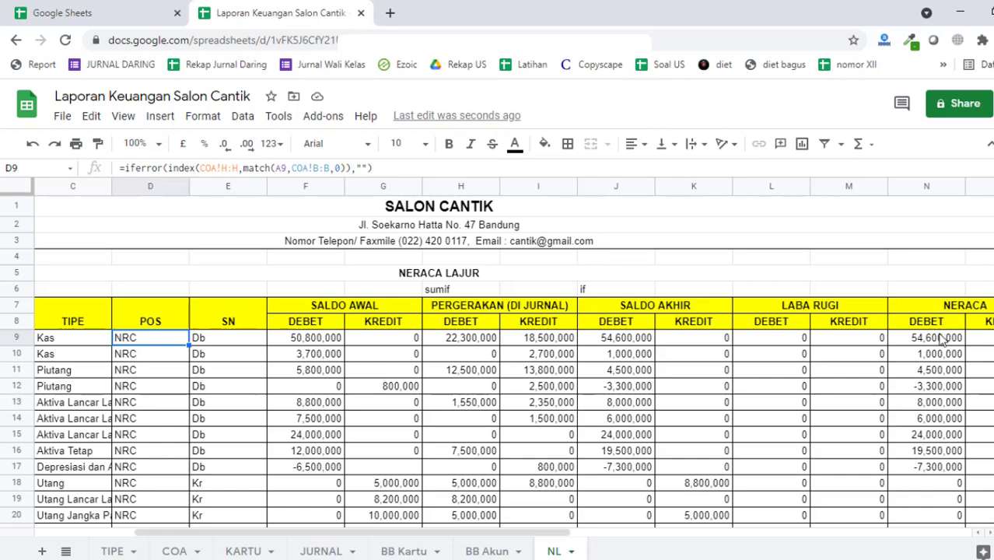
# - Clear the existing formulas from the NERACA range N9:O36 and the LABA RUGI range L9:M36
pyautogui.moveTo(941, 336); pyautogui.dragTo(640, 371)
pyautogui.press('Delete')
pyautogui.scroll(6, 544, 427)
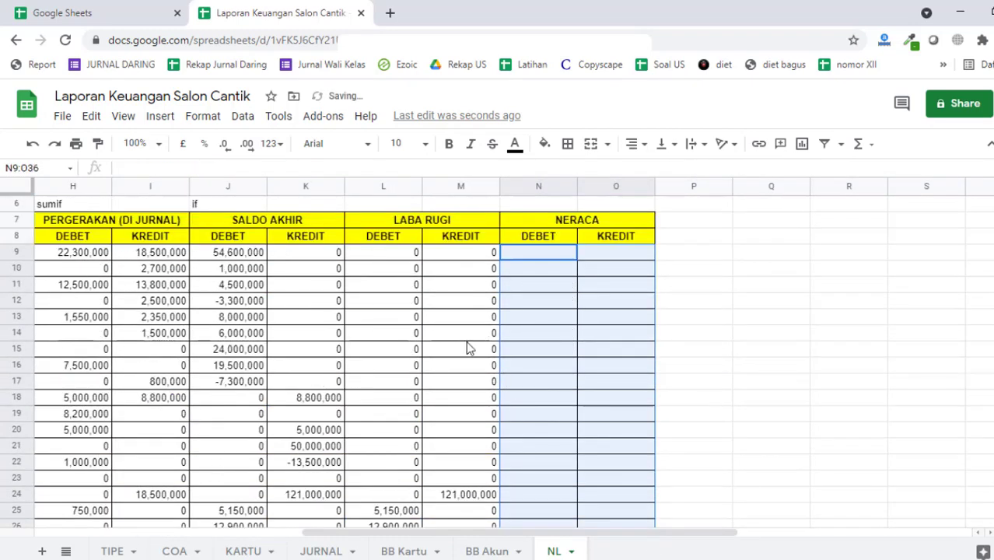
pyautogui.click(382, 257)
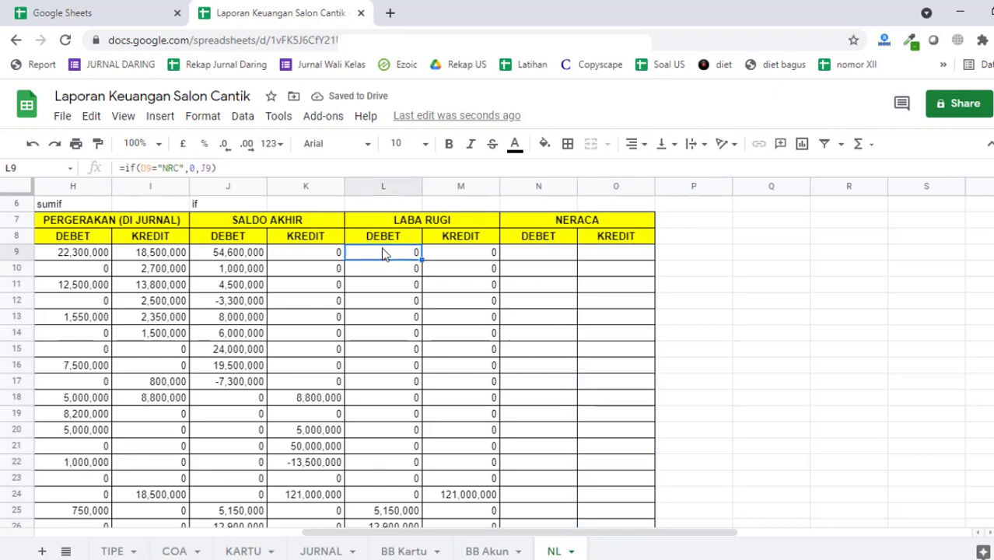
pyautogui.moveTo(382, 252); pyautogui.dragTo(470, 370)
pyautogui.press('Delete')
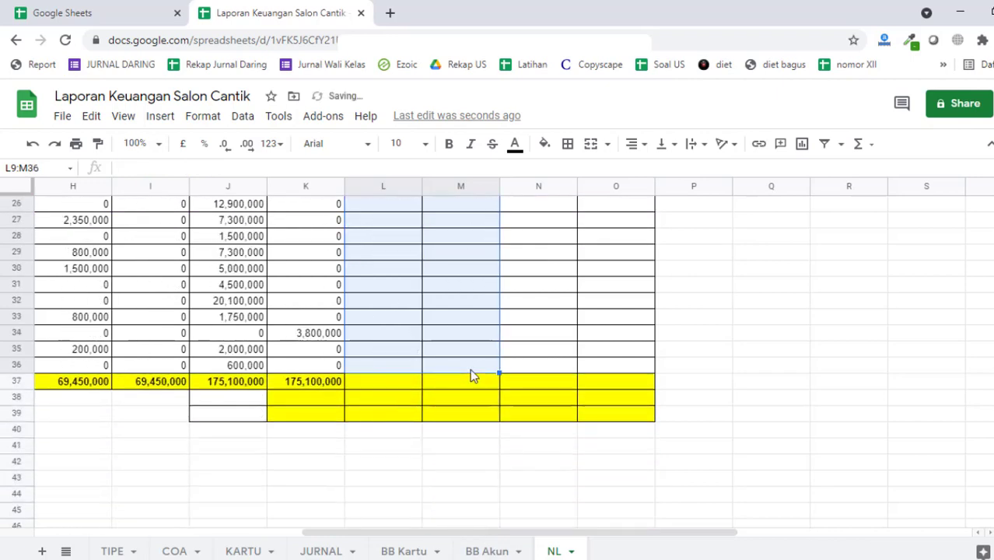
# - Examine which accounts carry POS code NRC or LR and relate them to the empty LABA RUGI and NERACA columns
pyautogui.scroll(8, 470, 369)
pyautogui.click(466, 354)
pyautogui.moveTo(393, 337); pyautogui.dragTo(130, 361)
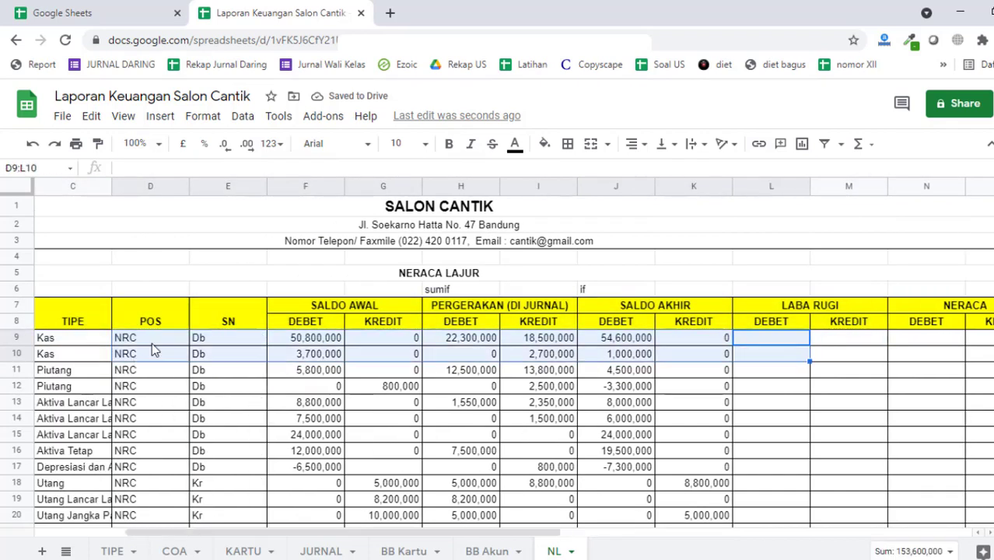
pyautogui.click(152, 343)
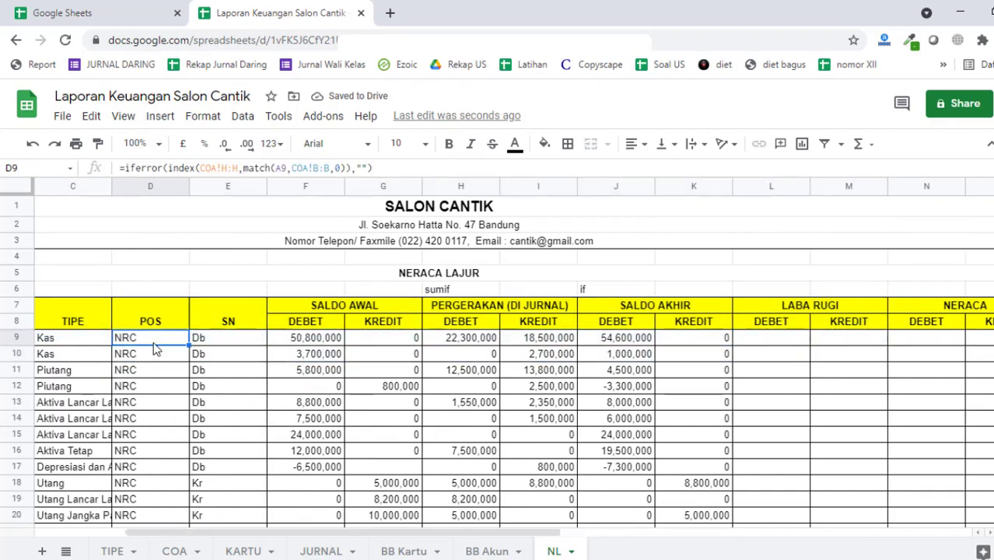
pyautogui.click(787, 343)
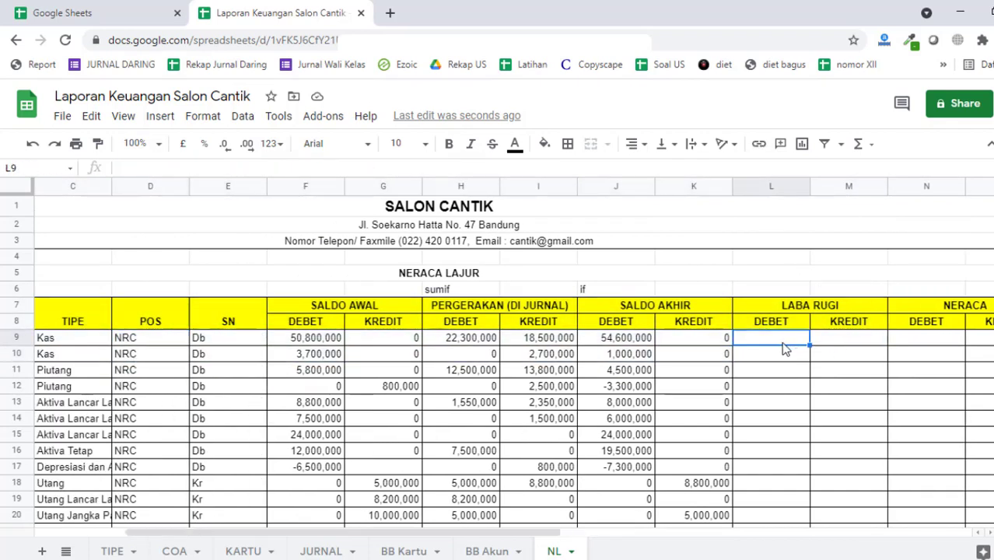
pyautogui.click(915, 336)
pyautogui.scroll(-3, 171, 497)
pyautogui.click(177, 467)
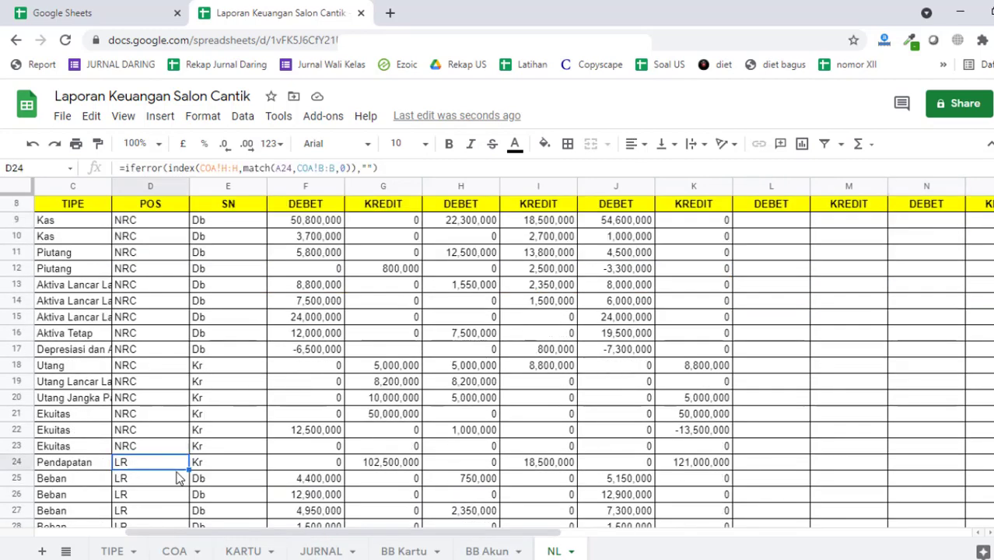
pyautogui.scroll(3, 731, 404)
pyautogui.scroll(-4, 913, 338)
pyautogui.click(767, 364)
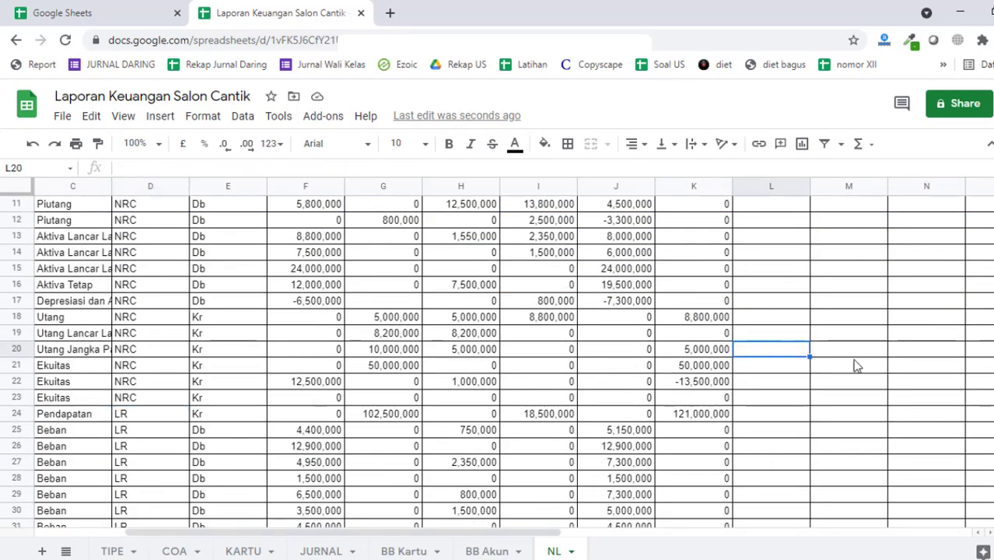
pyautogui.click(918, 352)
pyautogui.scroll(3, 918, 357)
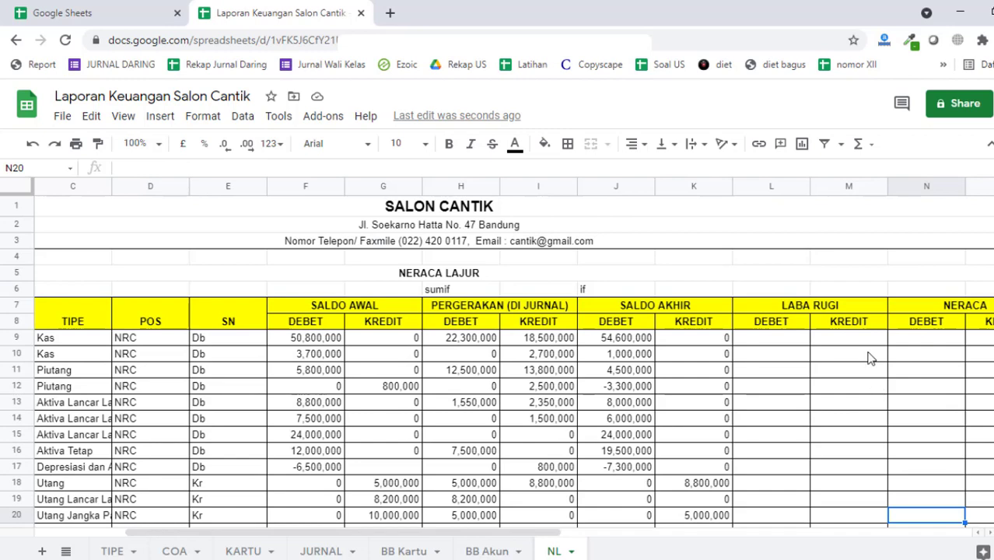
# - Begin an IF formula in L9 that tests whether the POS cell D9 equals the LR code in D24
pyautogui.click(784, 342)
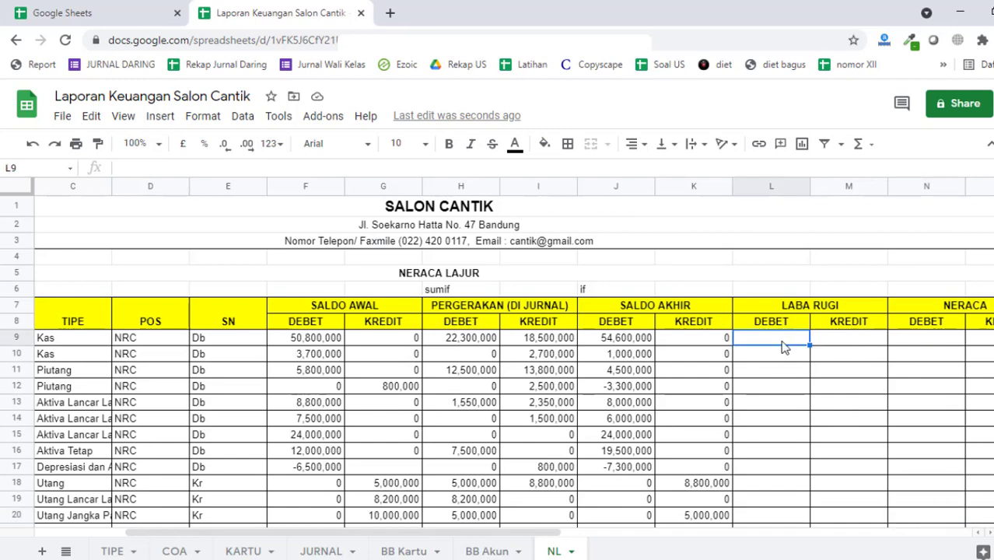
pyautogui.write('=')
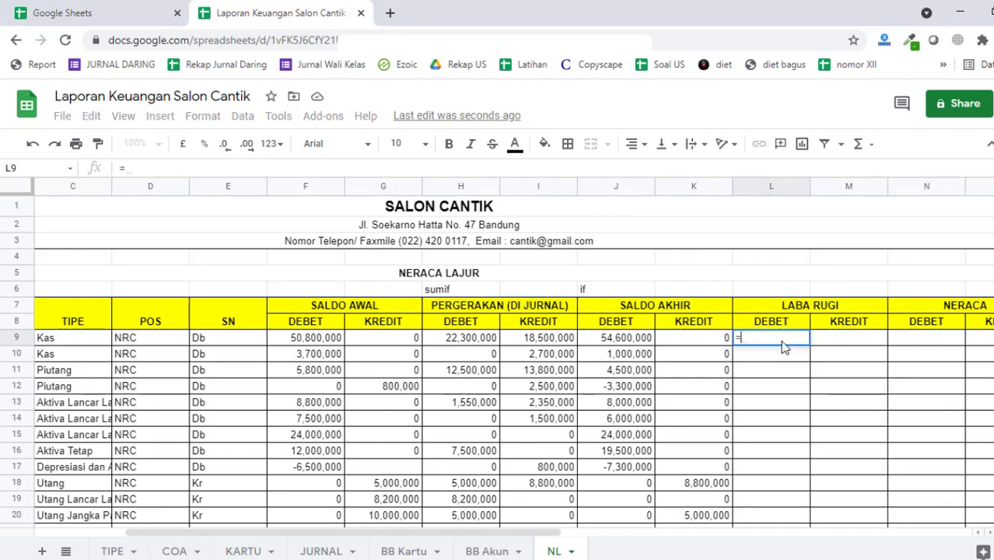
pyautogui.write('if(')
pyautogui.click(147, 348)
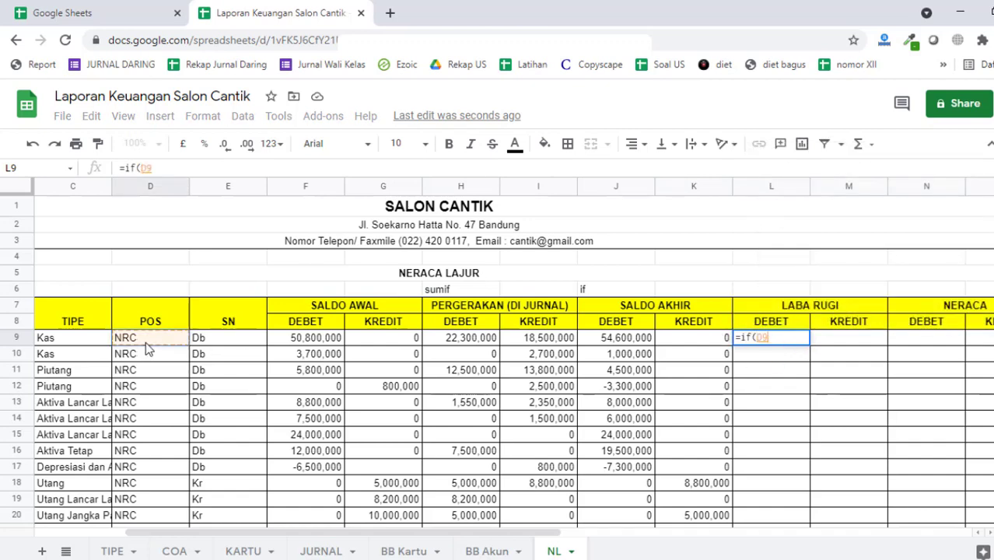
pyautogui.write('=')
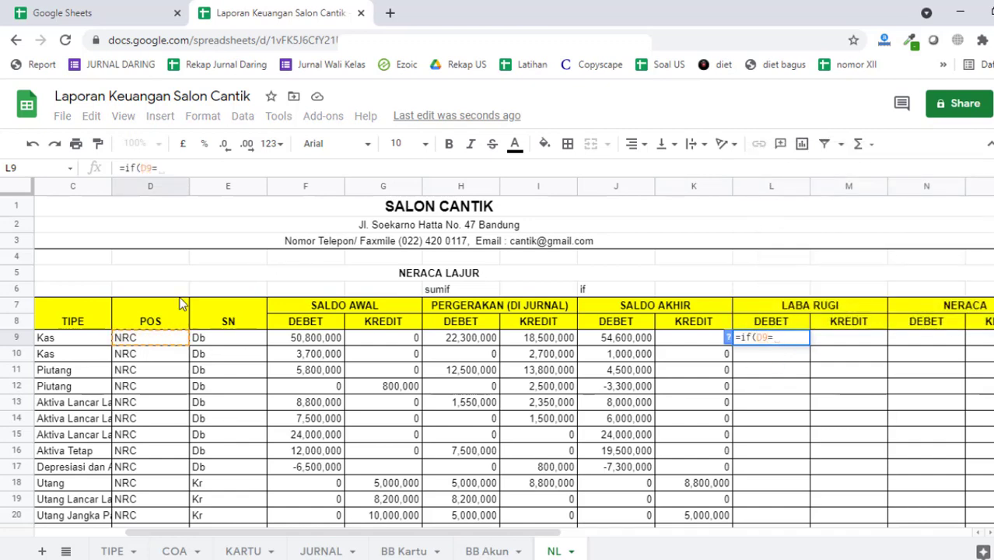
pyautogui.scroll(-4, 183, 307)
pyautogui.click(140, 379)
pyautogui.scroll(4, 151, 373)
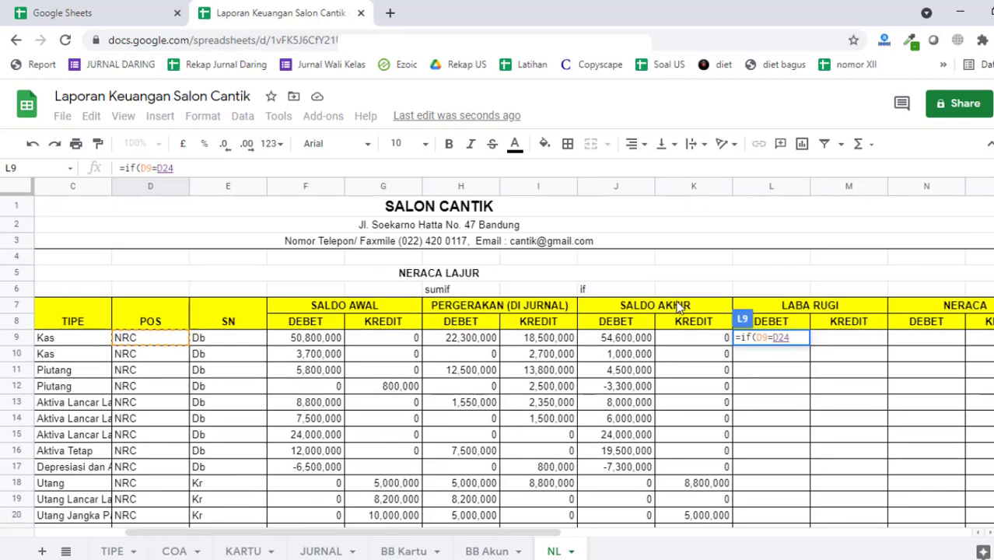
# - Make the D24 reference in the unfinished L9 formula absolute as $D$24
pyautogui.scroll(-4, 488, 413)
pyautogui.scroll(4, 488, 413)
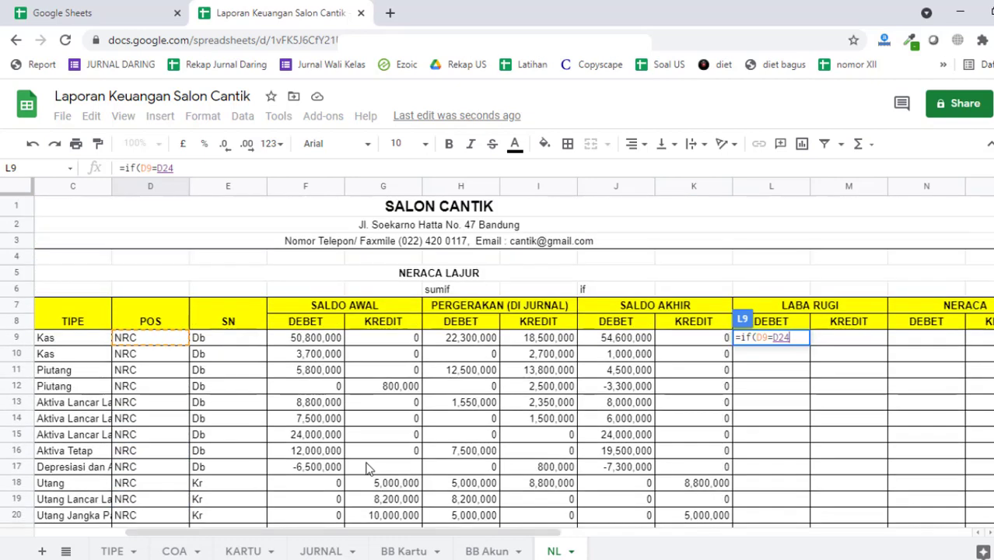
pyautogui.scroll(-2, 327, 432)
pyautogui.scroll(-3, 317, 425)
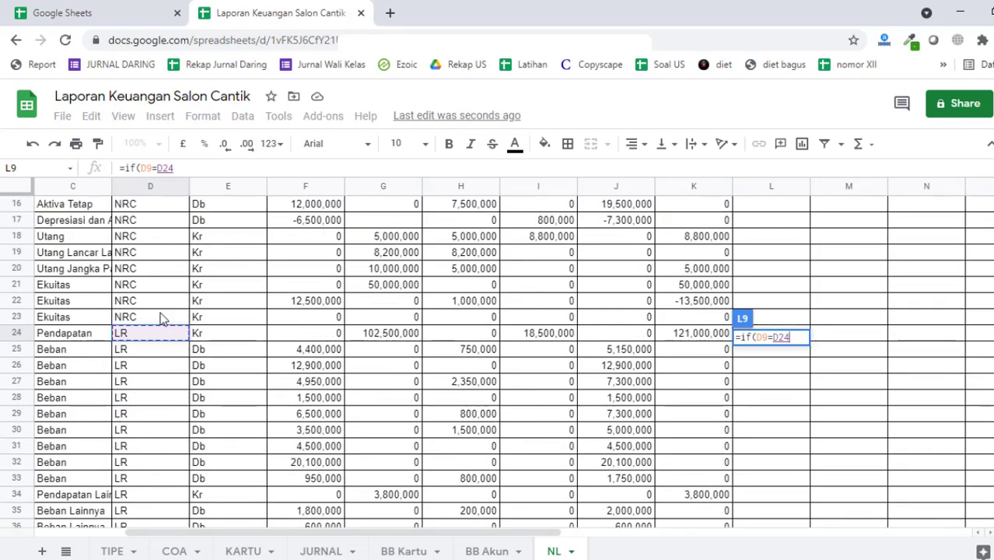
pyautogui.scroll(5, 148, 348)
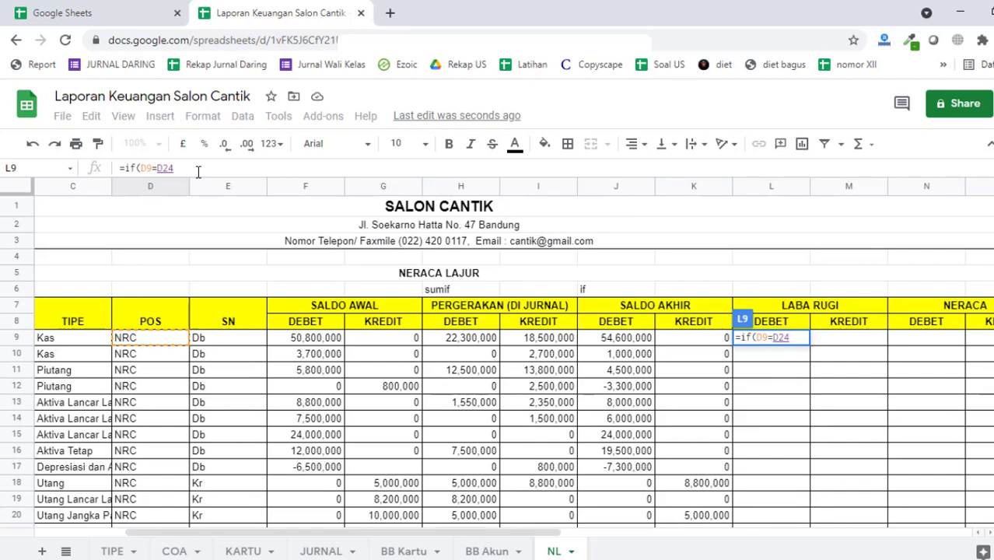
pyautogui.scroll(-4, 154, 432)
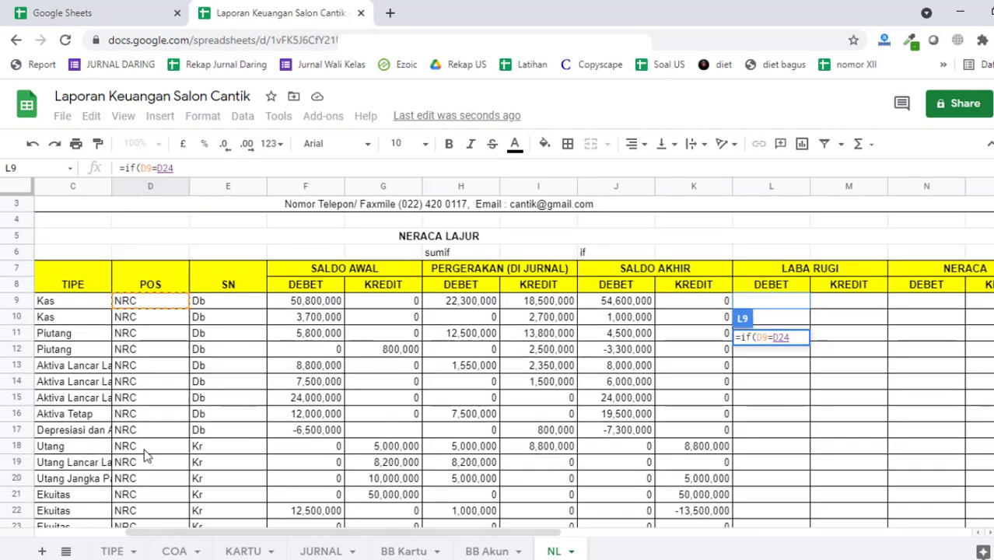
pyautogui.scroll(4, 166, 434)
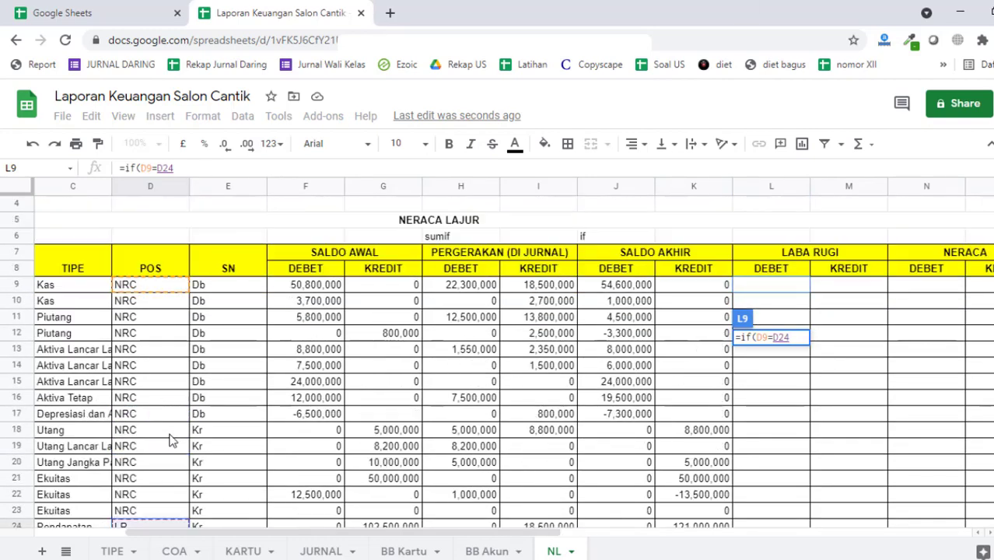
pyautogui.scroll(-3, 170, 413)
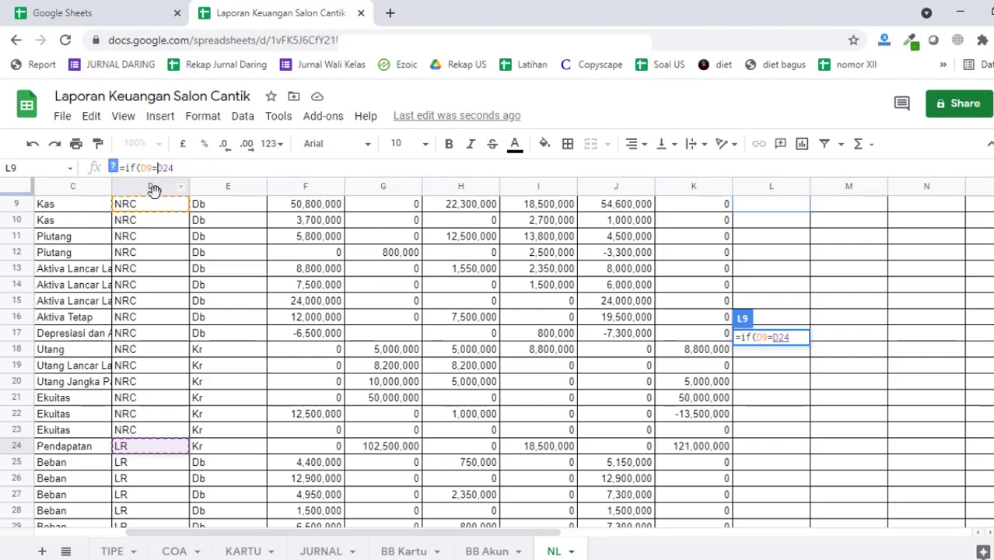
pyautogui.write('$D$')
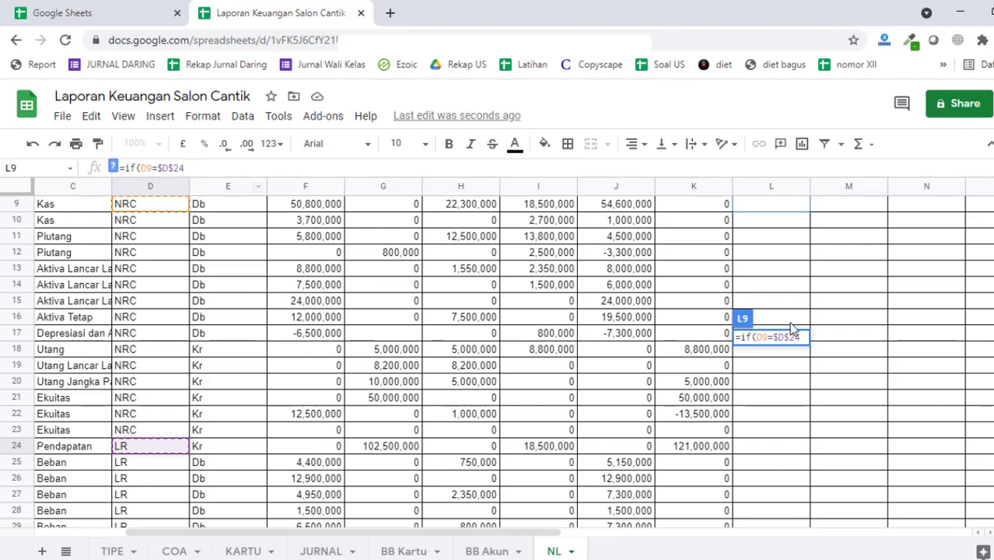
pyautogui.scroll(3, 806, 352)
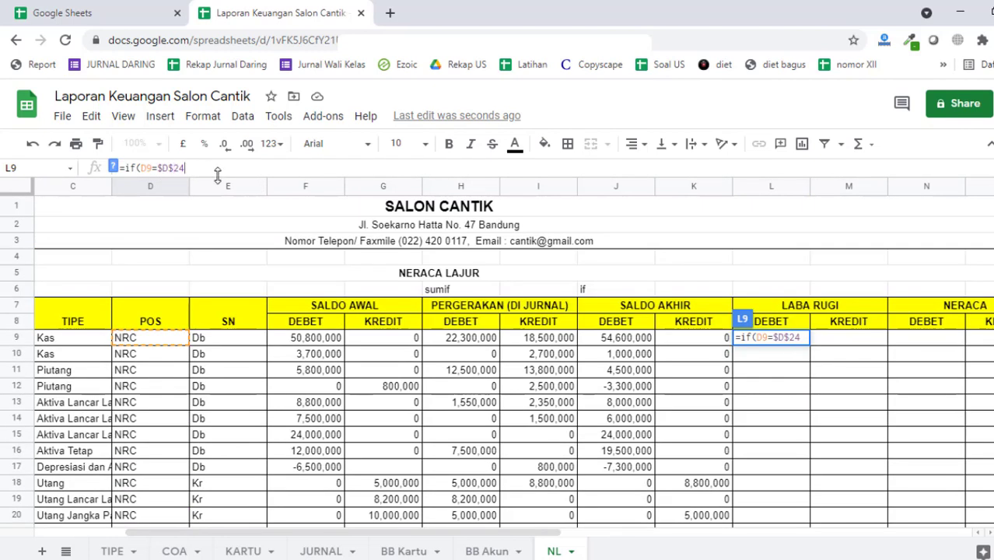
pyautogui.scroll(-4, 179, 293)
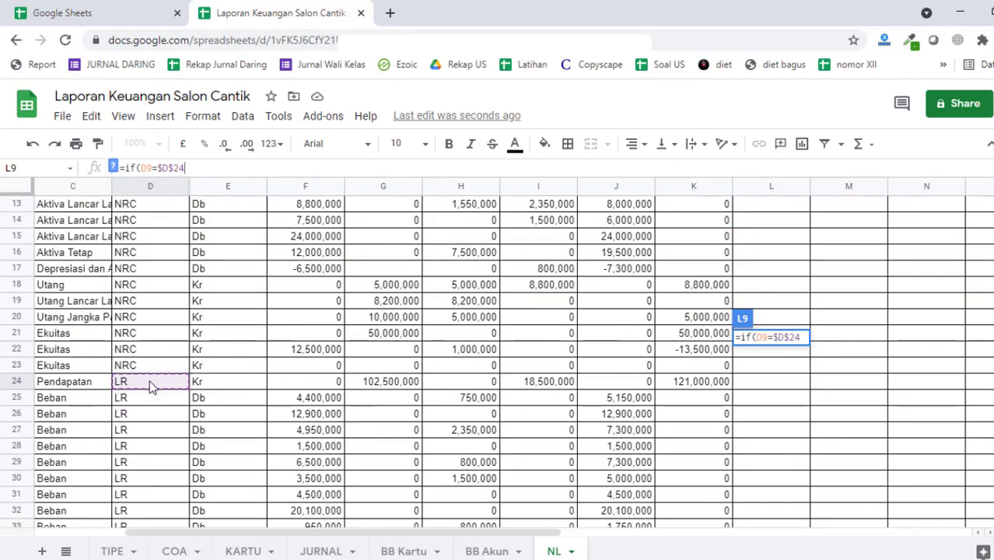
pyautogui.scroll(4, 275, 276)
# - Complete the L9 formula so it returns J9 when the test is true and 0 otherwise, and check it against D9
pyautogui.write(',')
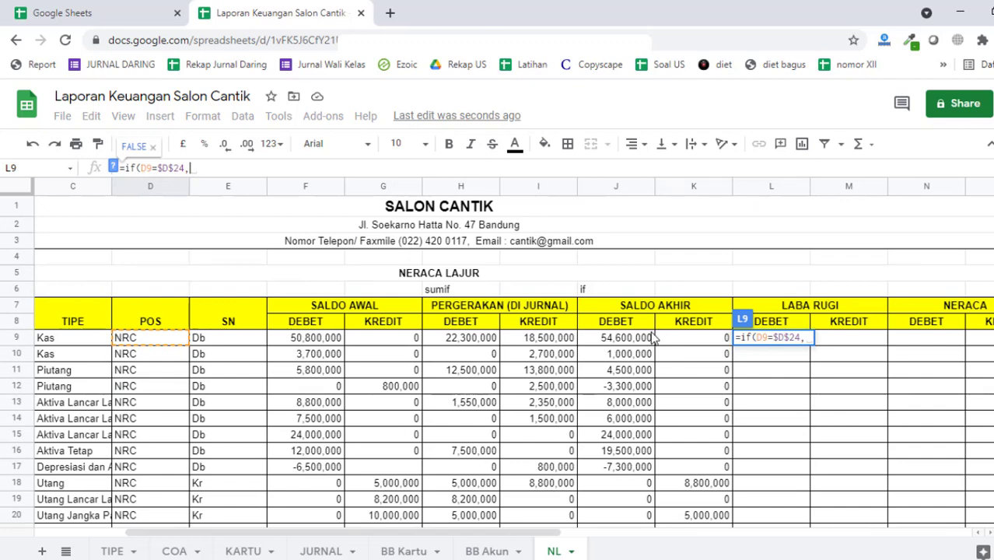
pyautogui.click(610, 342)
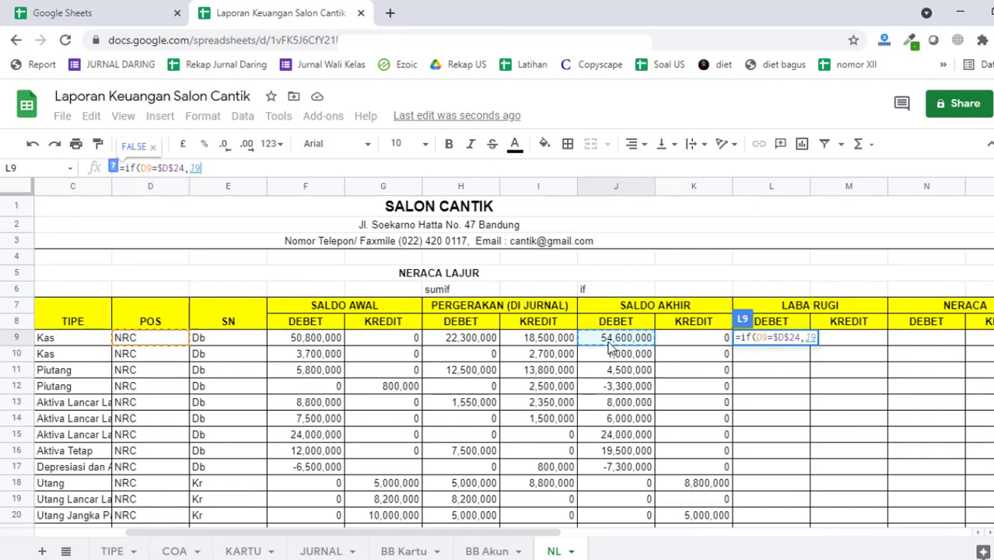
pyautogui.write(',0')
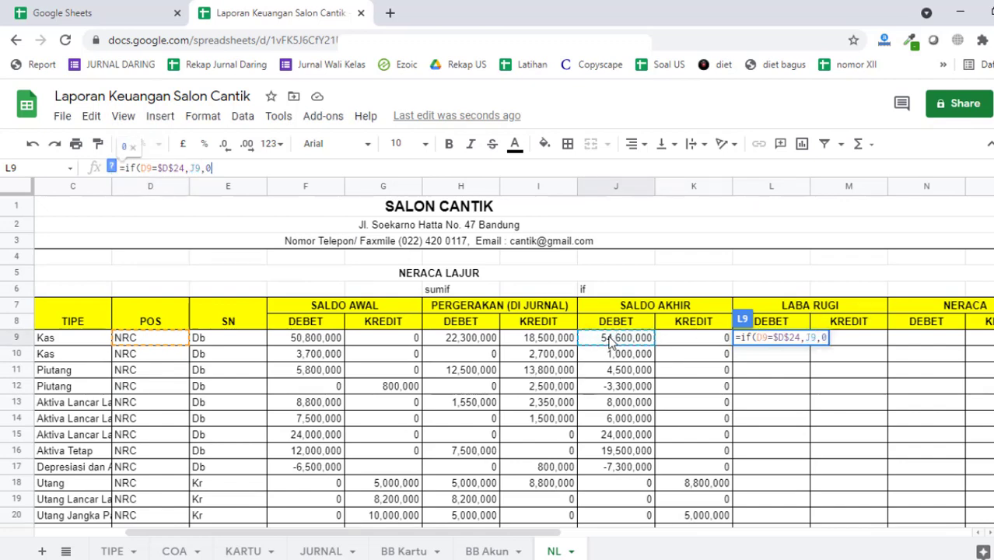
pyautogui.write(')')
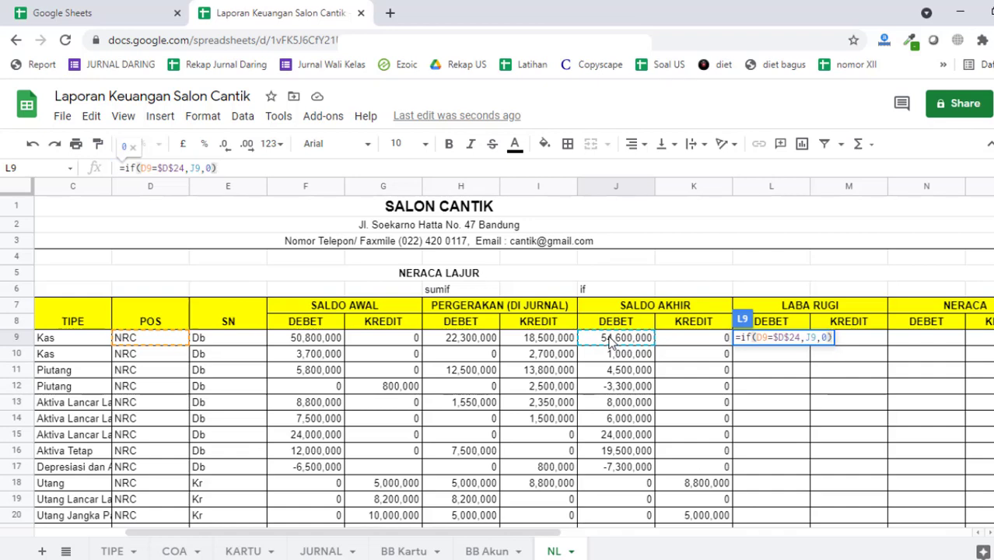
pyautogui.press('Return')
pyautogui.click(795, 341)
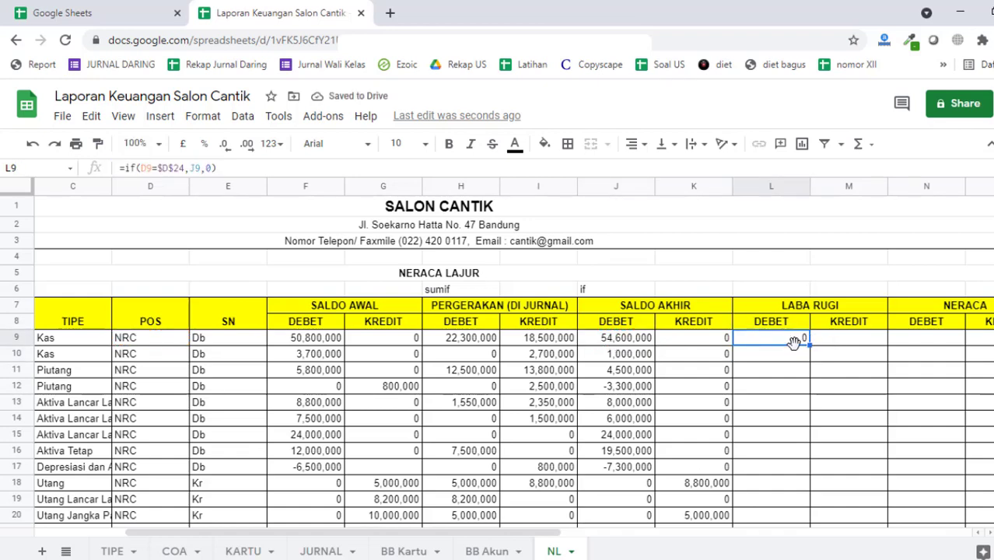
pyautogui.click(169, 346)
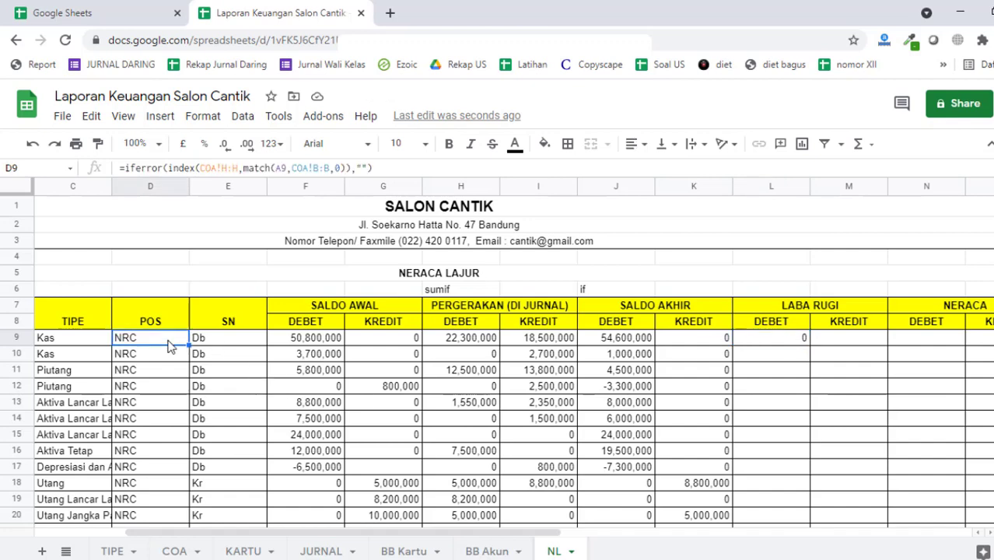
# - Copy the L9 IF formula into M9 and change its returned cell to K9, giving =if(D9=$D$24,K9,0)
pyautogui.click(794, 338)
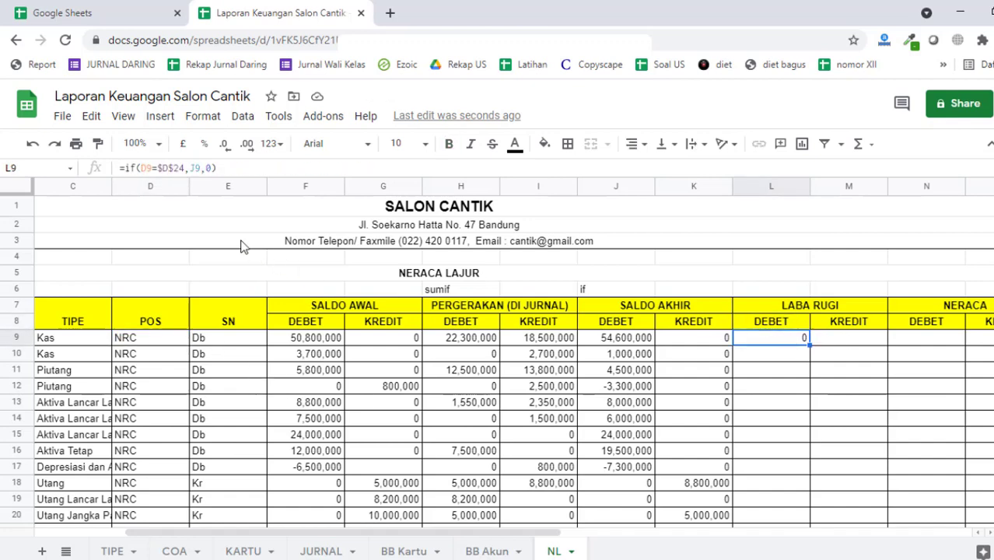
pyautogui.moveTo(221, 168); pyautogui.dragTo(77, 173)
pyautogui.hotkey('ctrl', 'c')
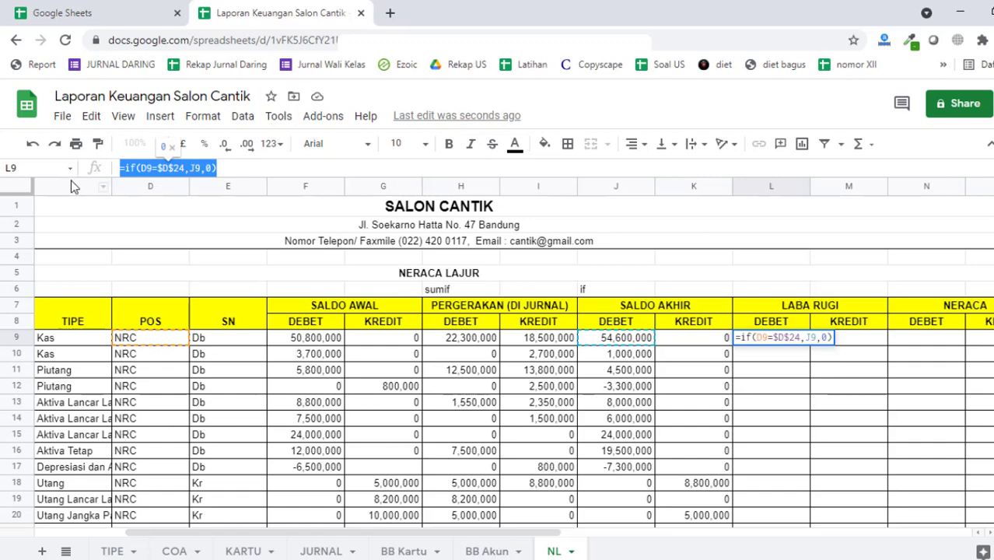
pyautogui.press('Tab')
pyautogui.hotkey('ctrl', 'v')
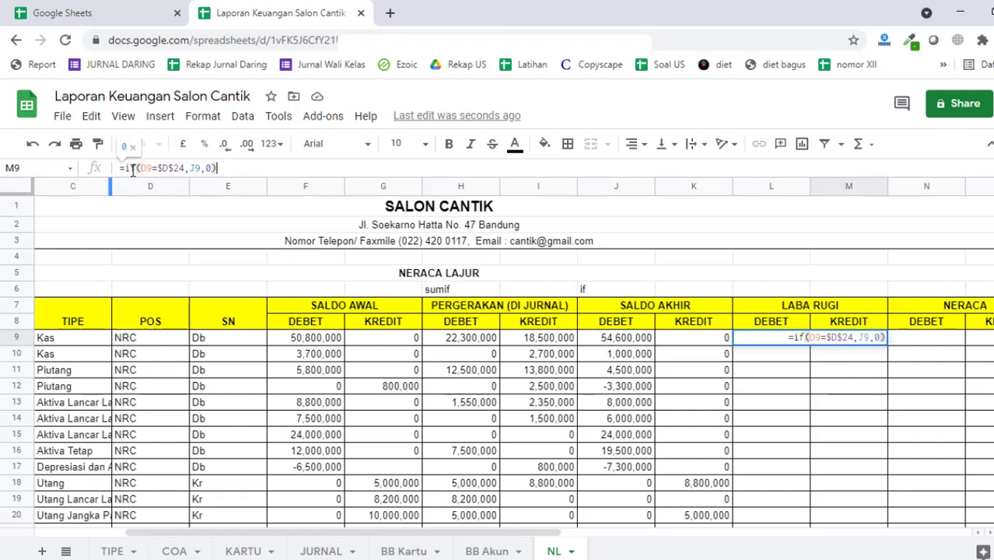
pyautogui.press('Tab')
pyautogui.click(869, 340)
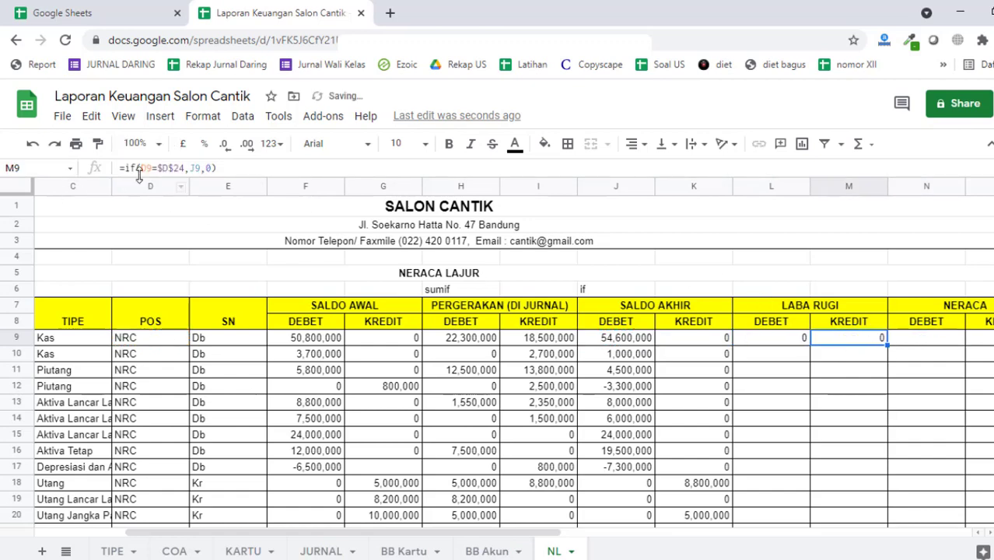
pyautogui.doubleClick(194, 167)
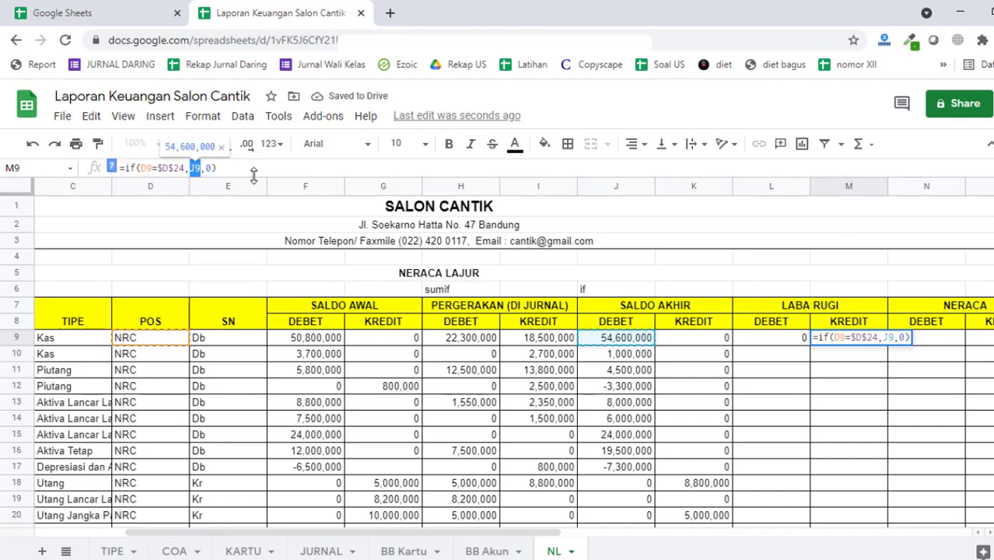
pyautogui.press('BackSpace')
pyautogui.click(690, 340)
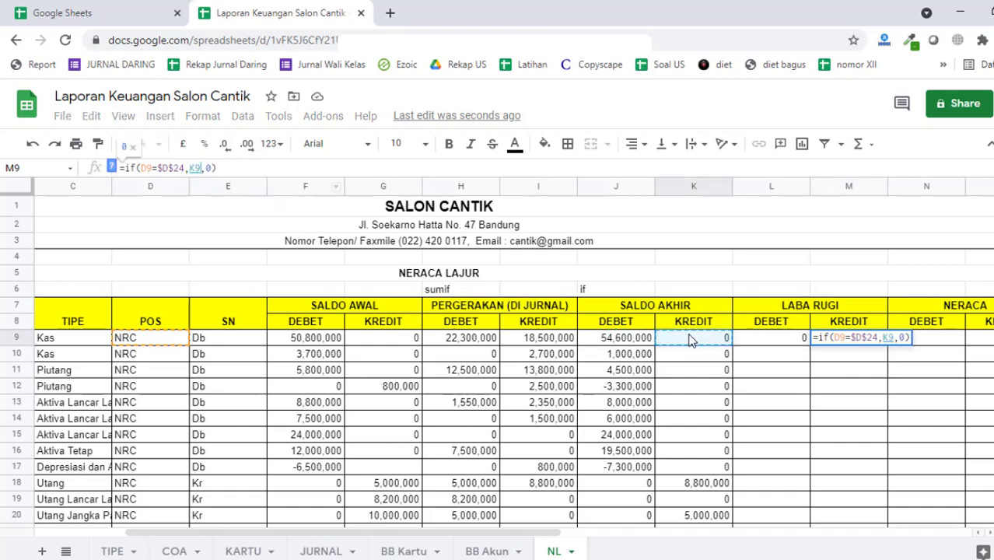
pyautogui.press('Tab')
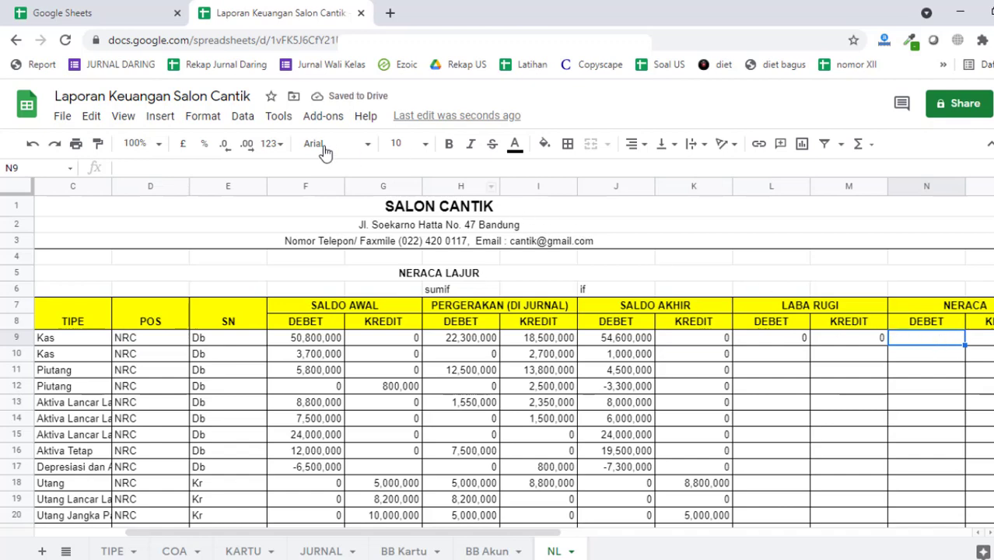
# - Reuse the copied IF formula in N9 with the test changed to the NRC code, giving =if(D9=$D$9,J9,0)
pyautogui.click(262, 165)
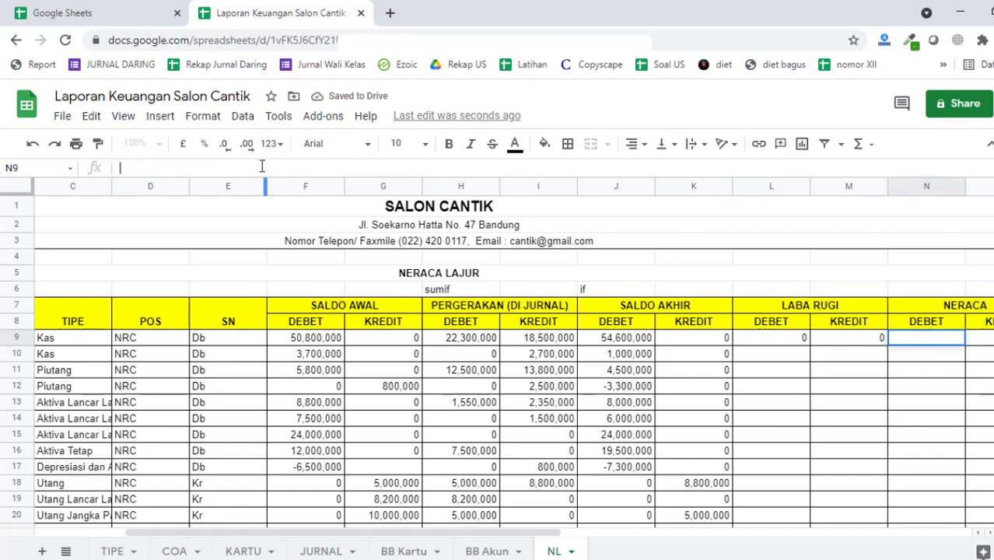
pyautogui.hotkey('ctrl', 'v')
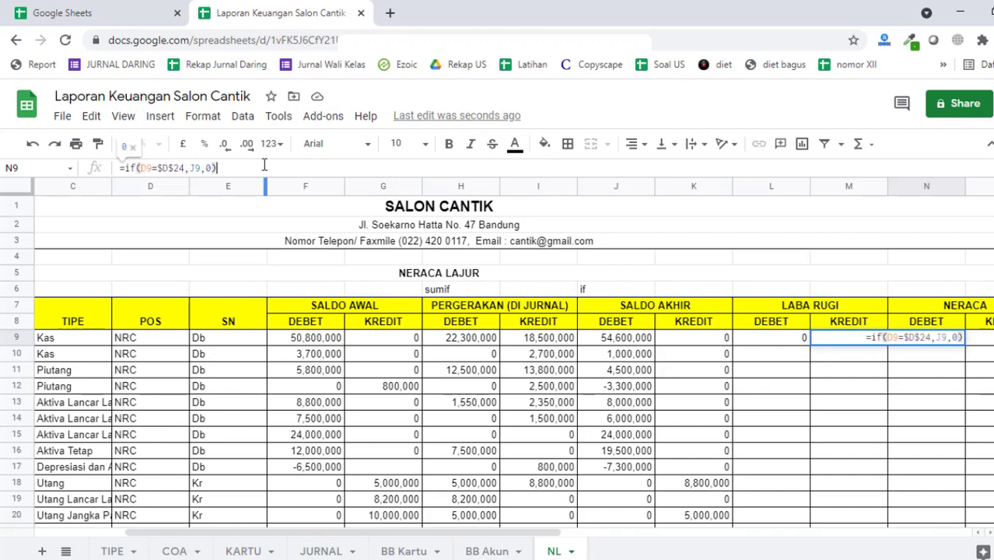
pyautogui.moveTo(185, 168); pyautogui.dragTo(158, 168)
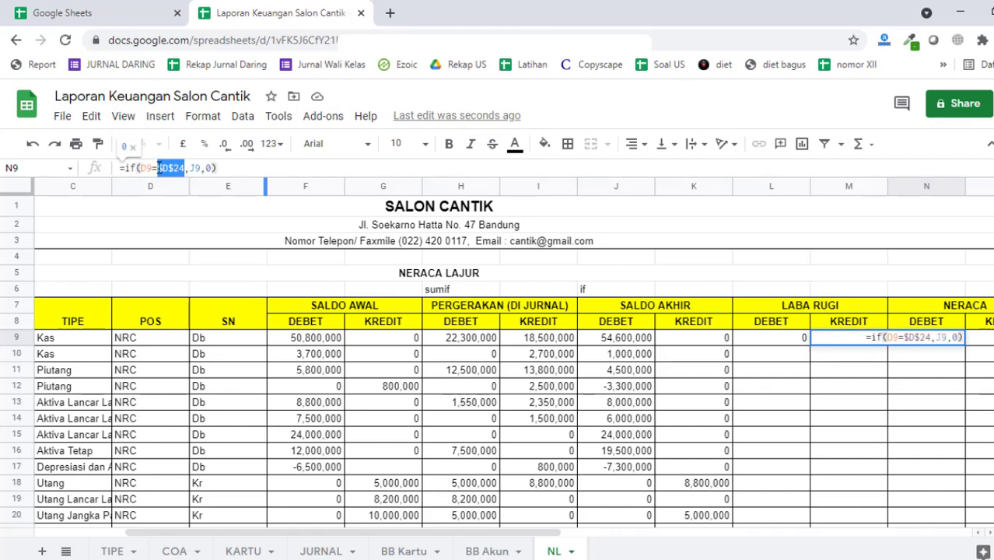
pyautogui.click(134, 339)
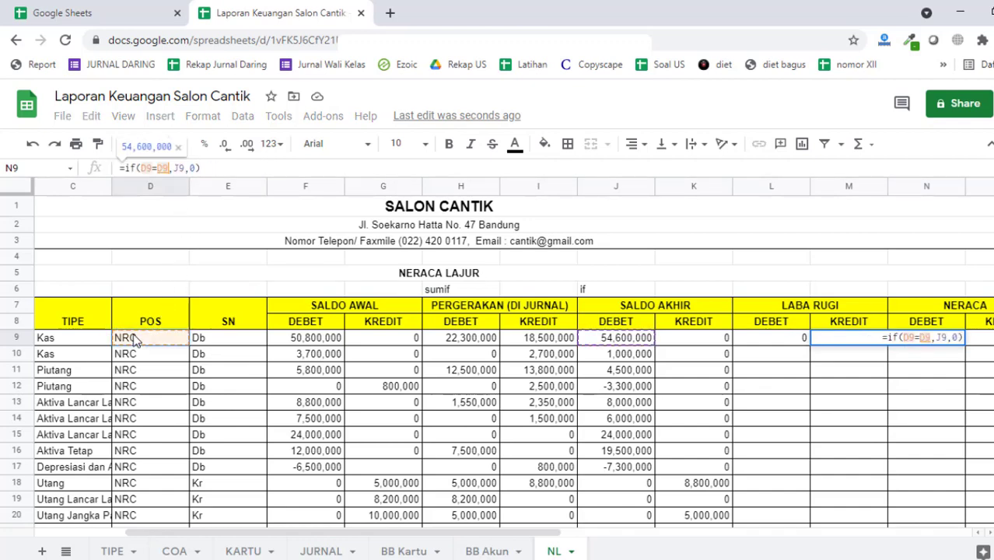
pyautogui.click(159, 168)
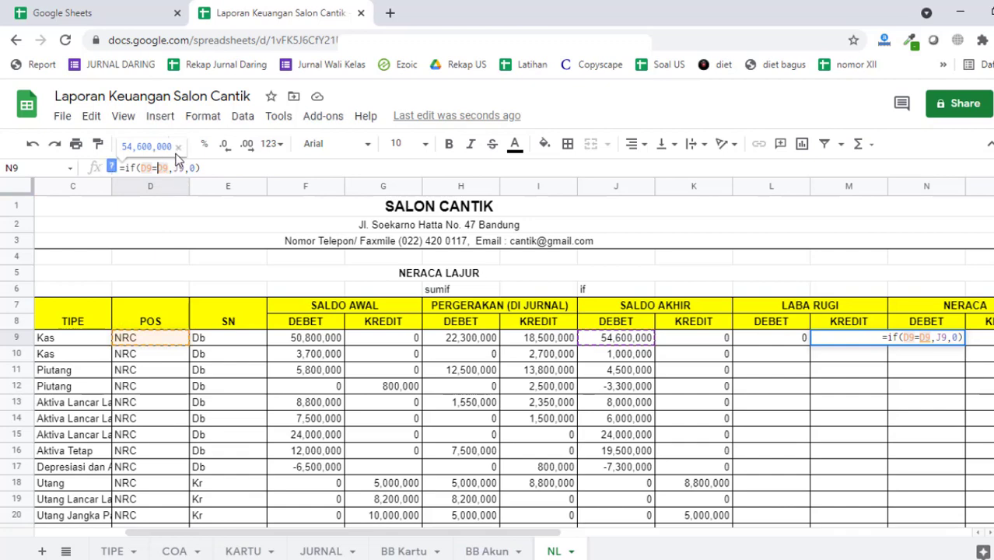
pyautogui.write('$D$')
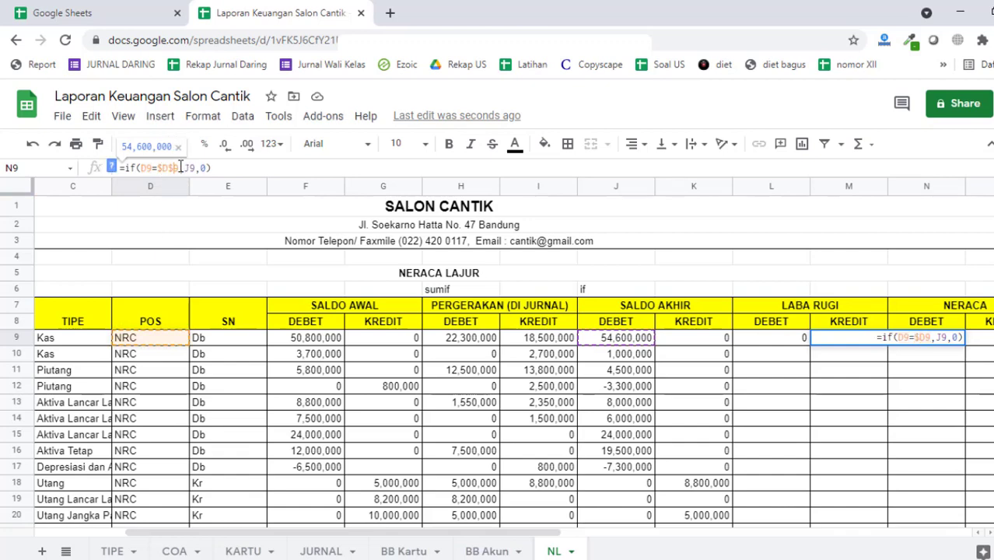
pyautogui.click(222, 168)
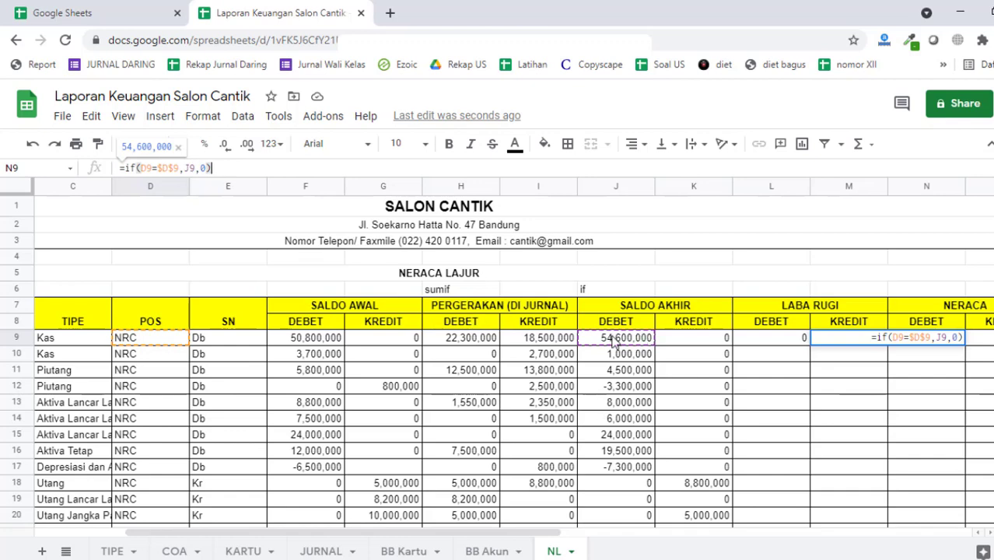
pyautogui.press('Tab')
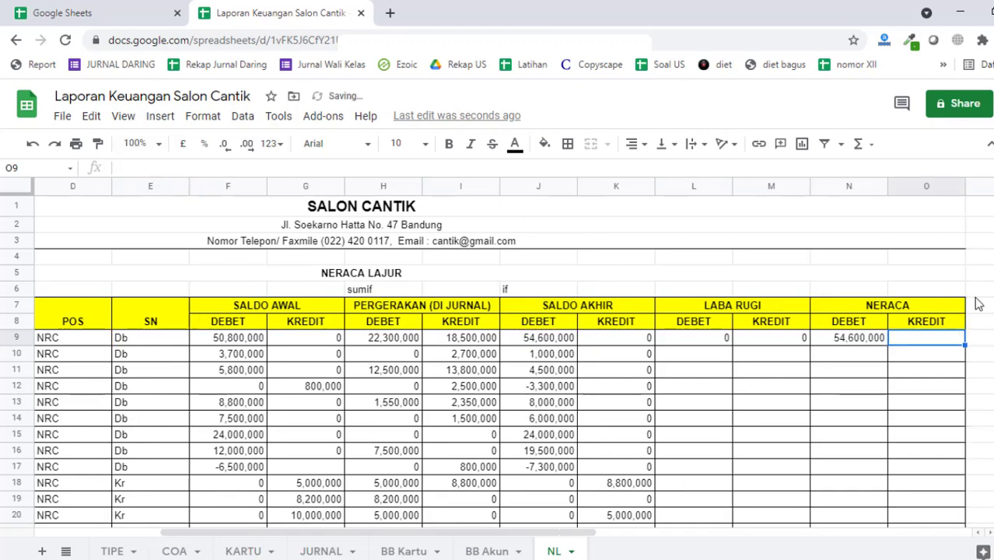
# - Copy the N9 formula into O9 and make it return the SALDO AKHIR KREDIT balance in K9 instead of J9
pyautogui.click(855, 333)
pyautogui.tripleClick(128, 168)
pyautogui.hotkey('ctrl', 'c')
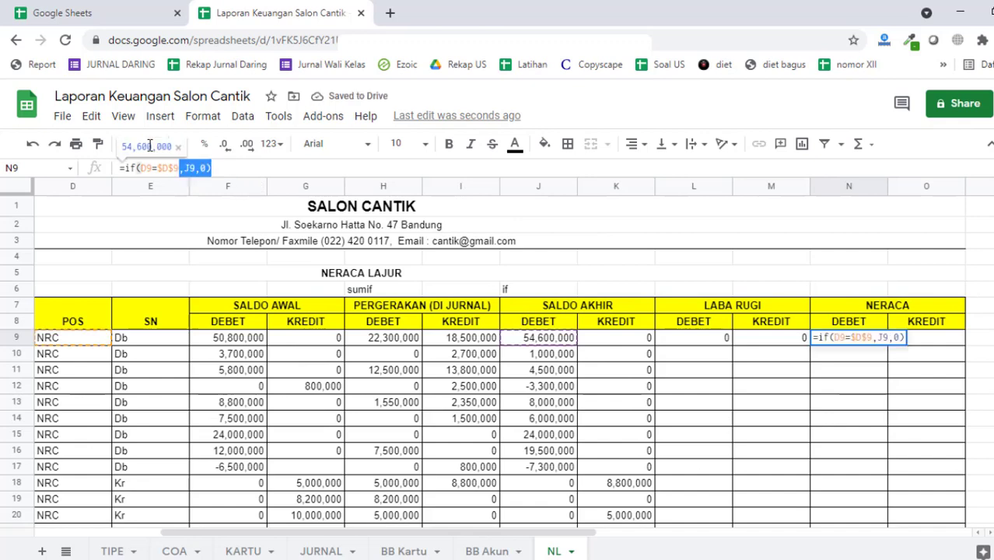
pyautogui.press('Tab')
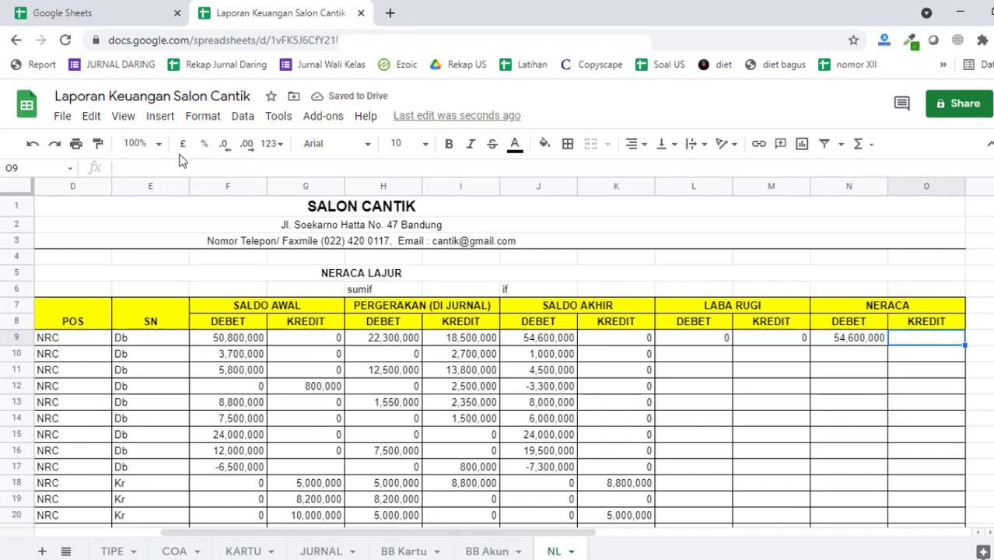
pyautogui.click(176, 168)
pyautogui.hotkey('ctrl', 'v')
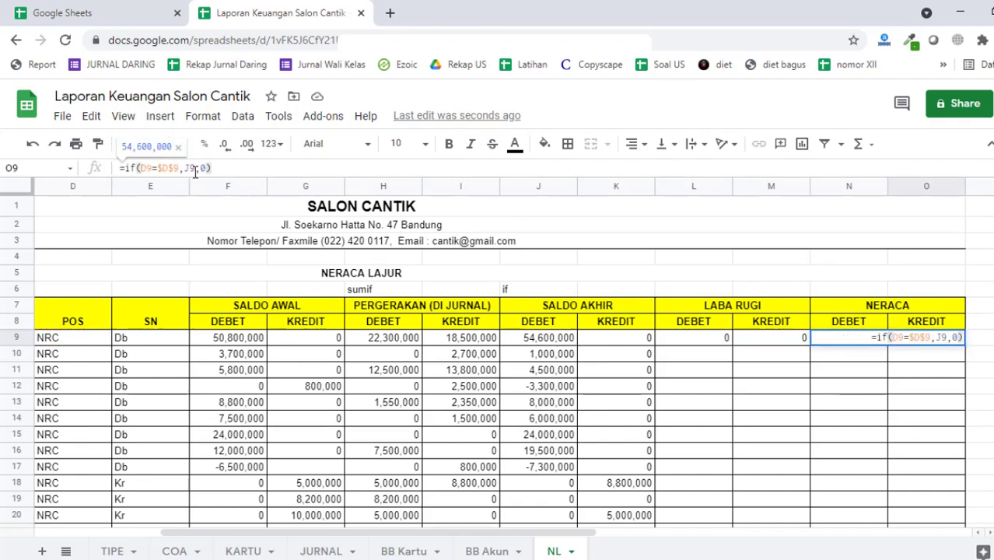
pyautogui.moveTo(193, 168); pyautogui.dragTo(195, 169)
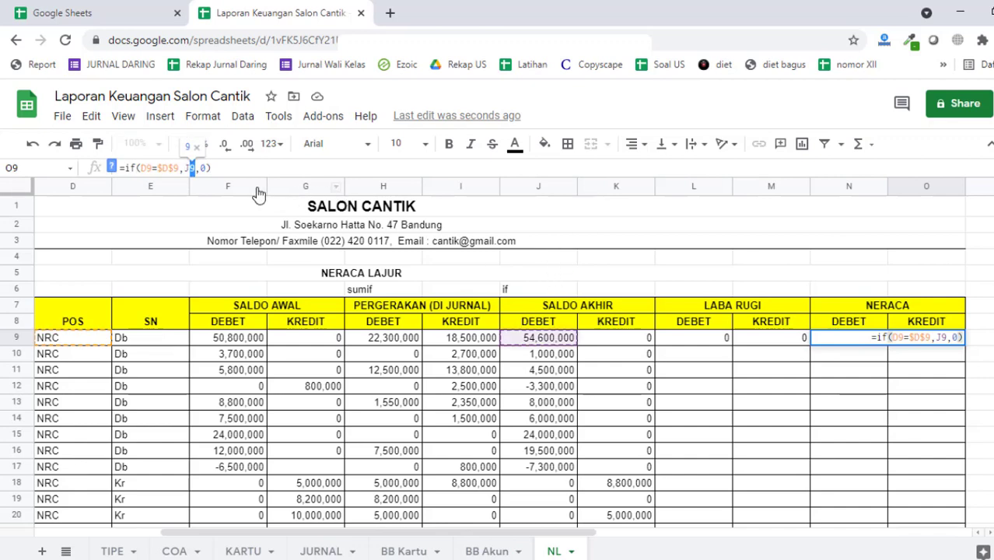
pyautogui.click(210, 173)
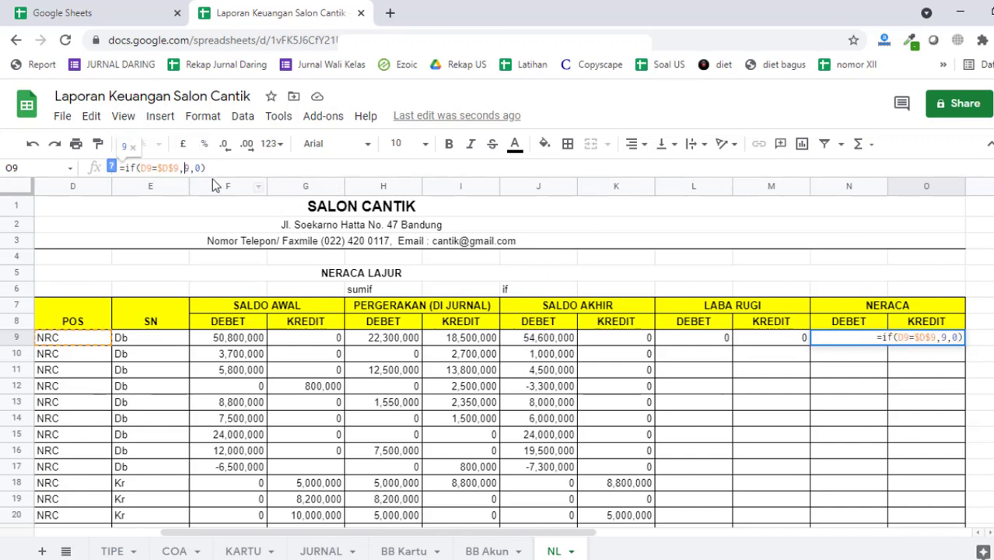
pyautogui.press('Return')
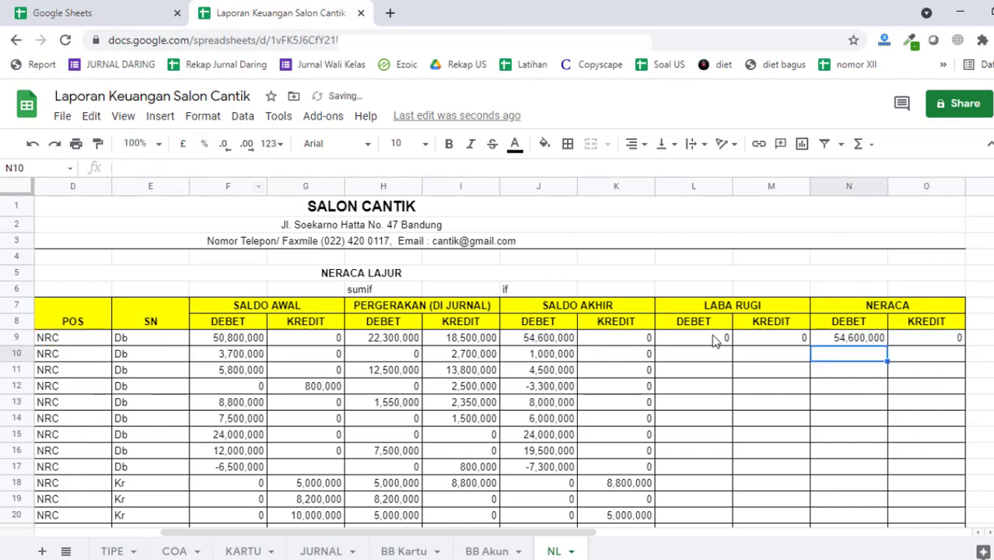
# - Fill the LABA RUGI and NERACA formulas in L9:O9 down through row 36
pyautogui.moveTo(712, 339); pyautogui.dragTo(973, 374)
pyautogui.click(924, 416)
pyautogui.scroll(4, 917, 436)
pyautogui.scroll(-3, 936, 471)
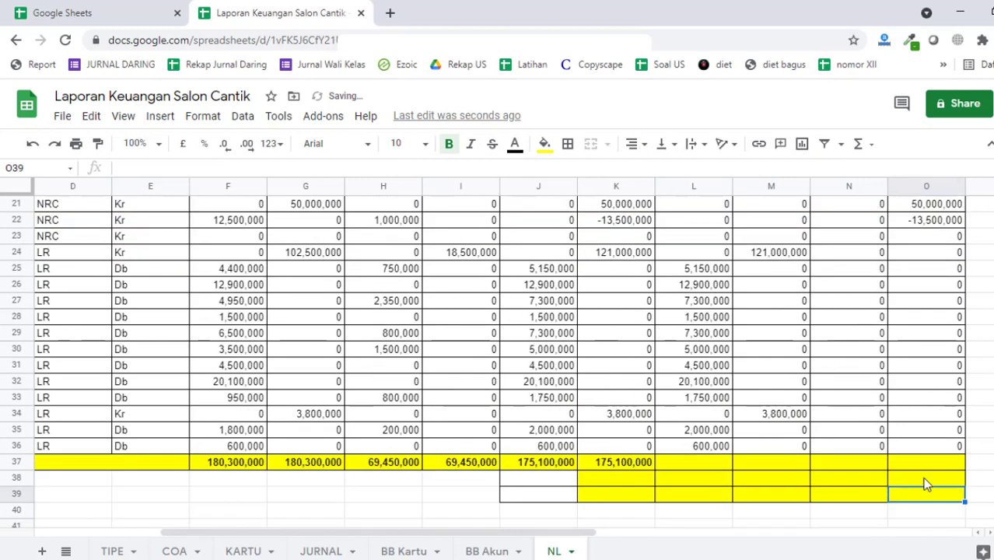
# - Extend the K37 sum formula across L37:O37 to total the LABA RUGI and NERACA columns
pyautogui.click(688, 464)
pyautogui.click(630, 463)
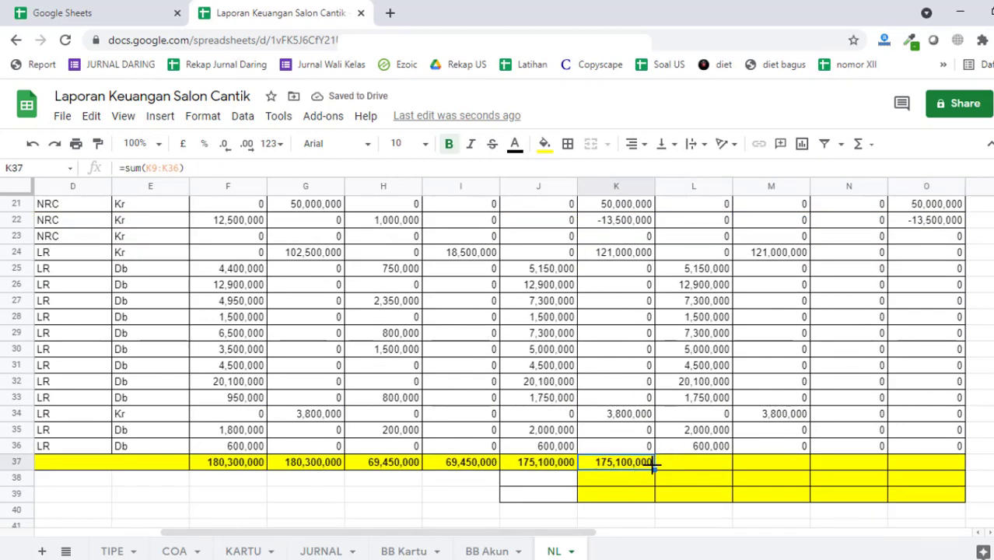
pyautogui.moveTo(659, 468); pyautogui.dragTo(953, 462)
pyautogui.click(875, 493)
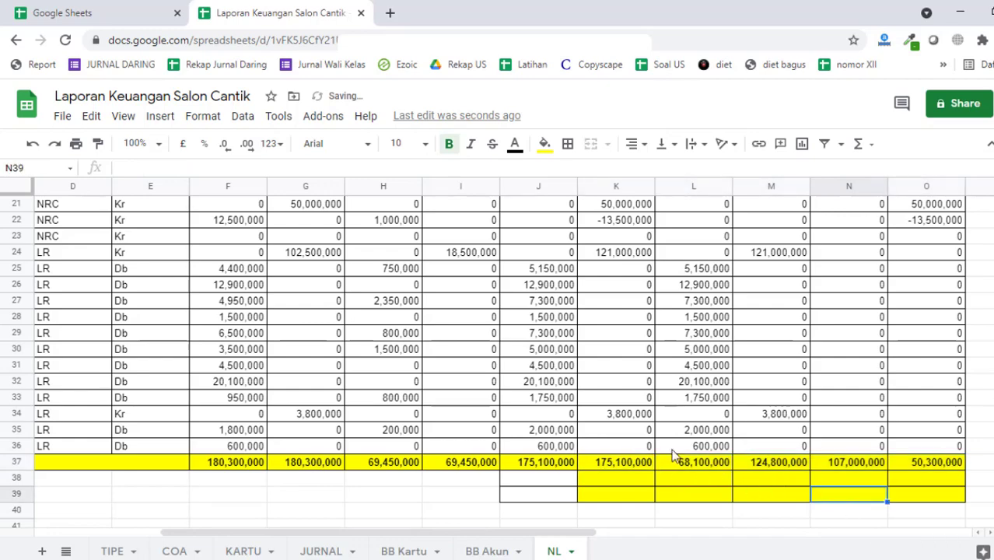
# - Review the LABA RUGI and NERACA columns and compare their row 37 totals with the empty rows beneath
pyautogui.scroll(6, 674, 455)
pyautogui.moveTo(704, 253); pyautogui.dragTo(915, 478)
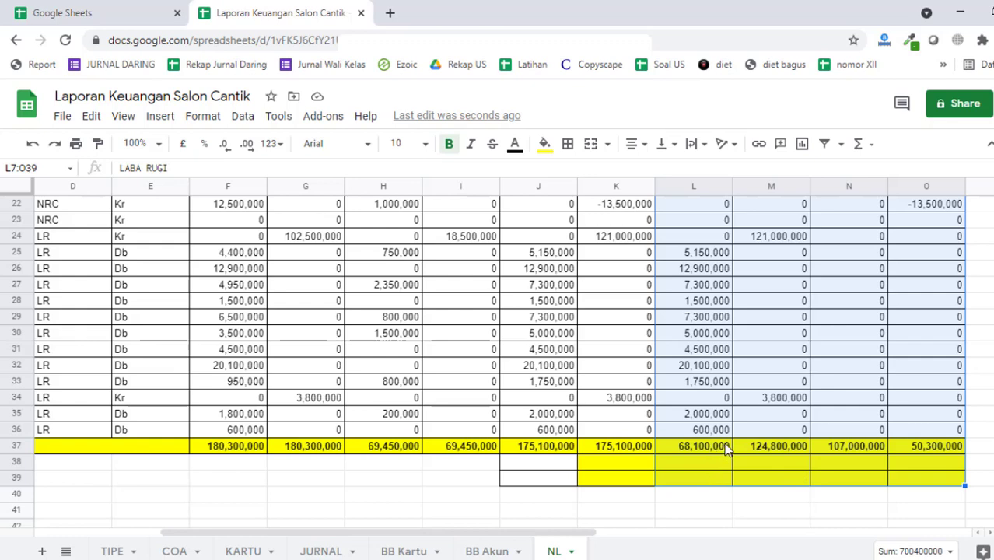
pyautogui.click(688, 450)
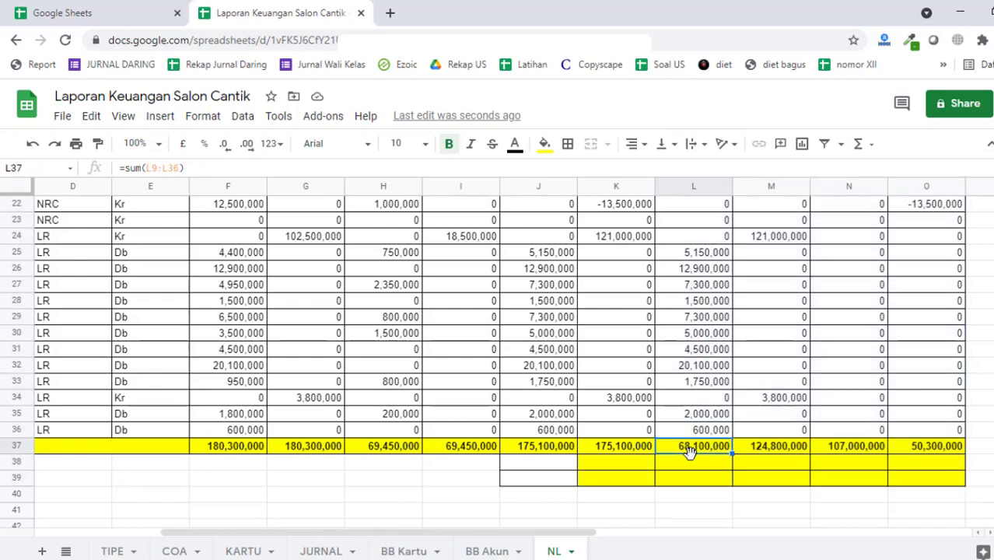
pyautogui.click(705, 473)
pyautogui.click(709, 465)
pyautogui.scroll(3, 723, 451)
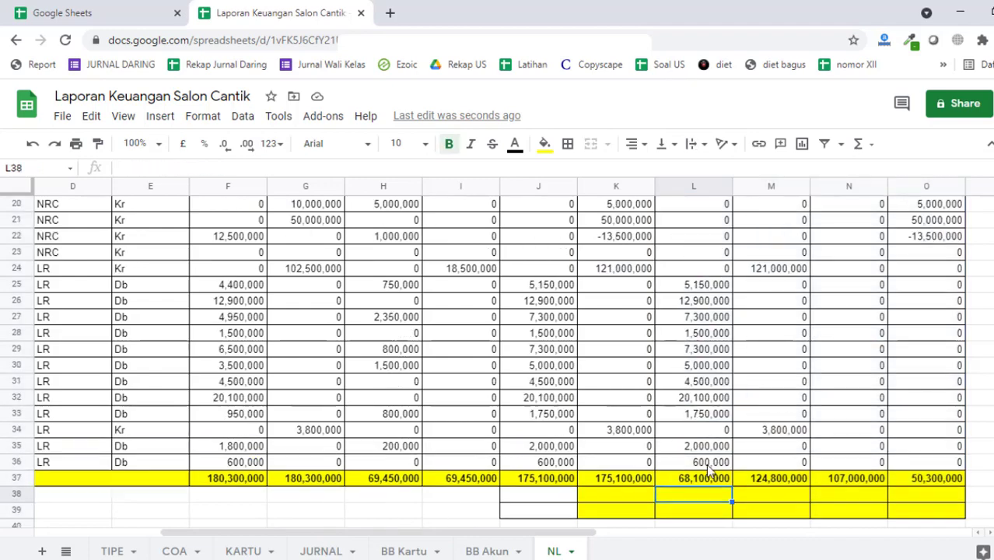
pyautogui.moveTo(751, 478); pyautogui.dragTo(765, 550)
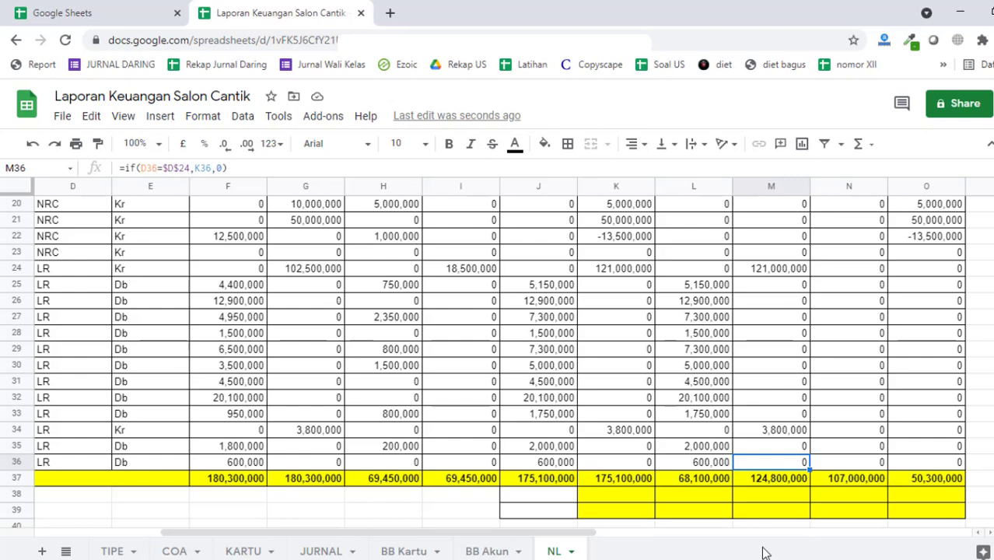
# - Enter =M37-L37 in L38 to calculate the difference between the LABA RUGI credit and debit totals
pyautogui.press('Down')
pyautogui.press('Down')
pyautogui.press('Left')
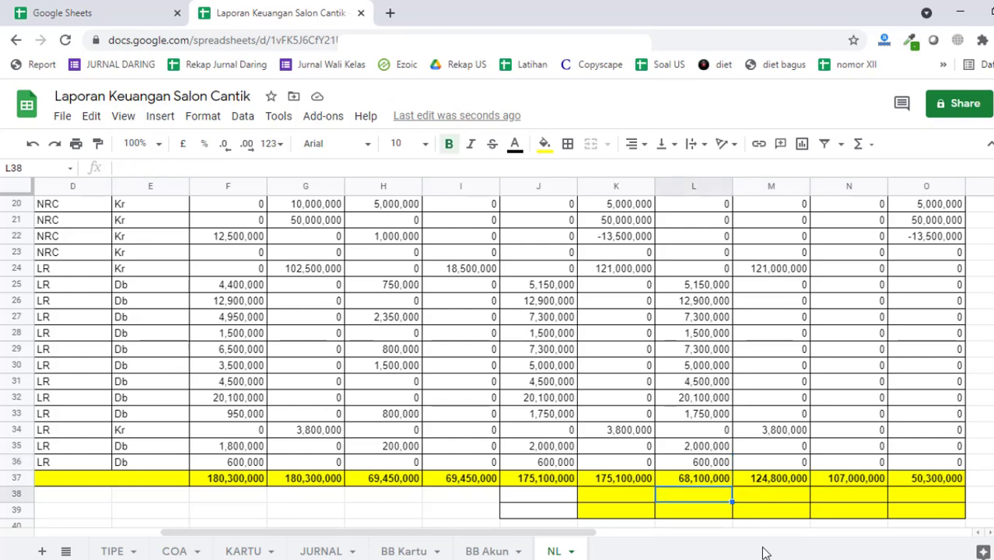
pyautogui.write('=M37')
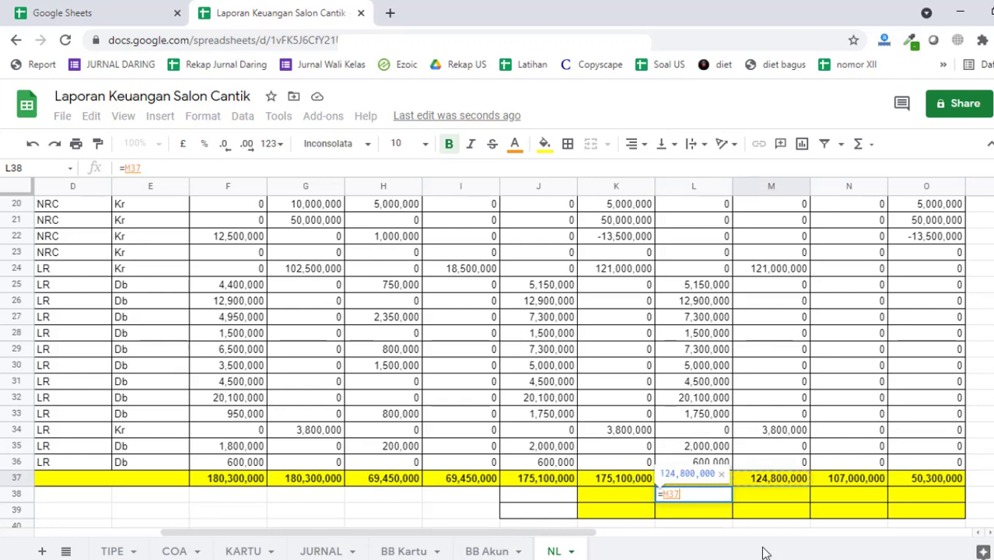
pyautogui.write('-')
pyautogui.press('Left')
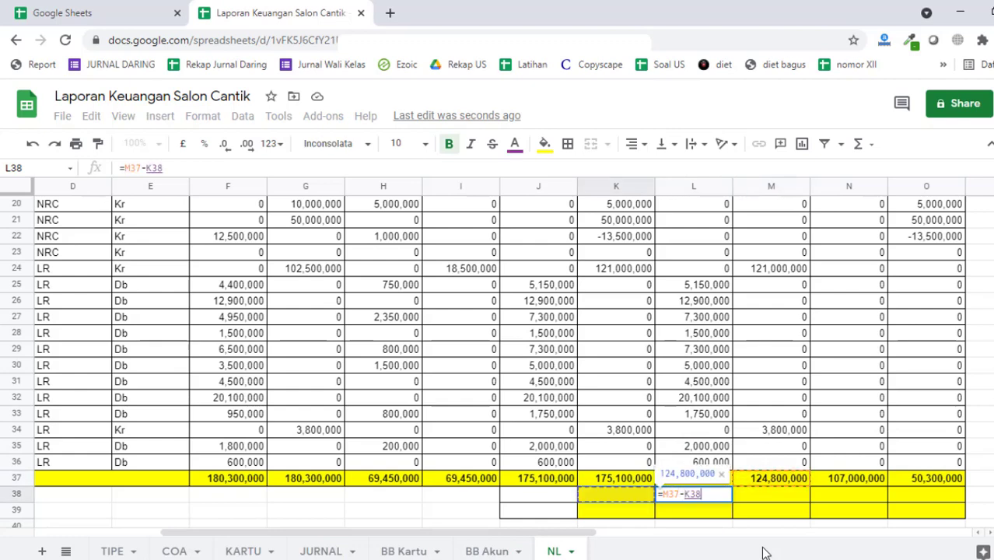
pyautogui.press('Right')
pyautogui.press('Up')
pyautogui.press('Return')
pyautogui.press('Right')
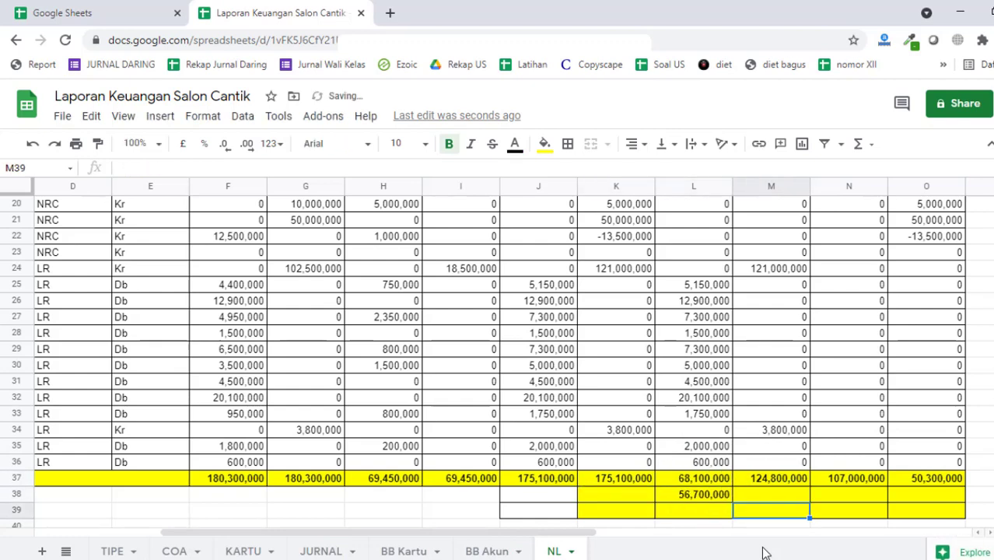
# - Enter =L37+L38 in L39 and fill the formula across to O39 for the final balancing totals
pyautogui.press('Left')
pyautogui.press('Up')
pyautogui.press('Up')
pyautogui.press('Down')
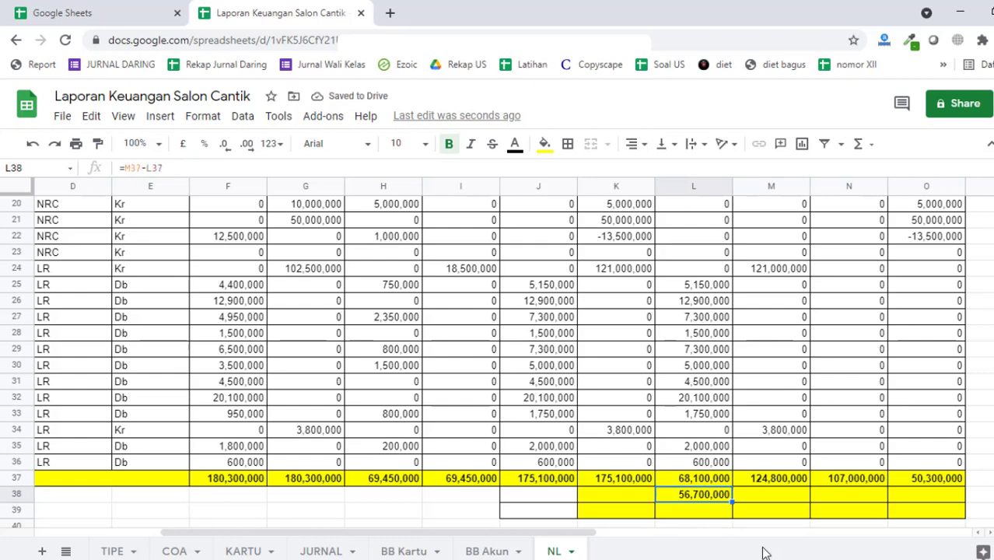
pyautogui.press('Down')
pyautogui.press('Left')
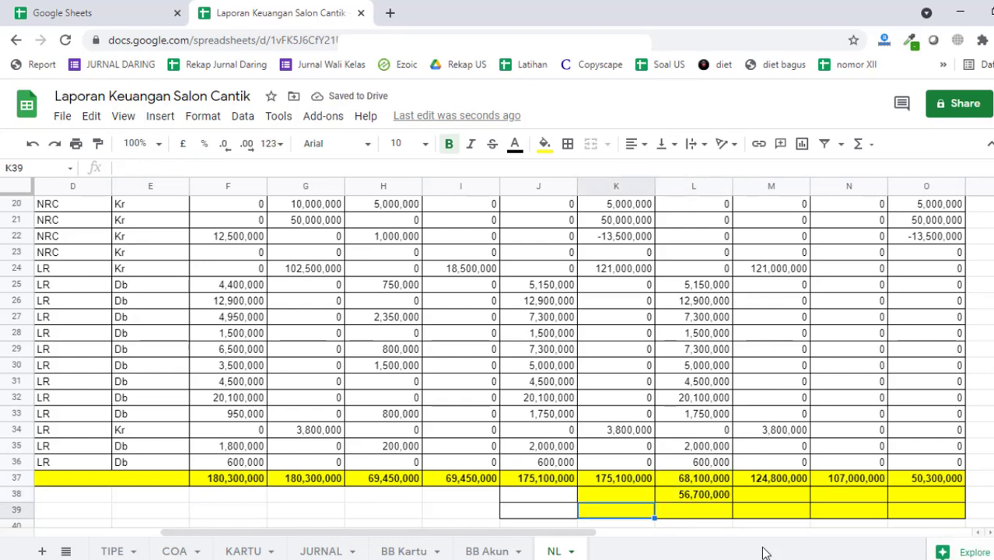
pyautogui.press('Right')
pyautogui.write('=')
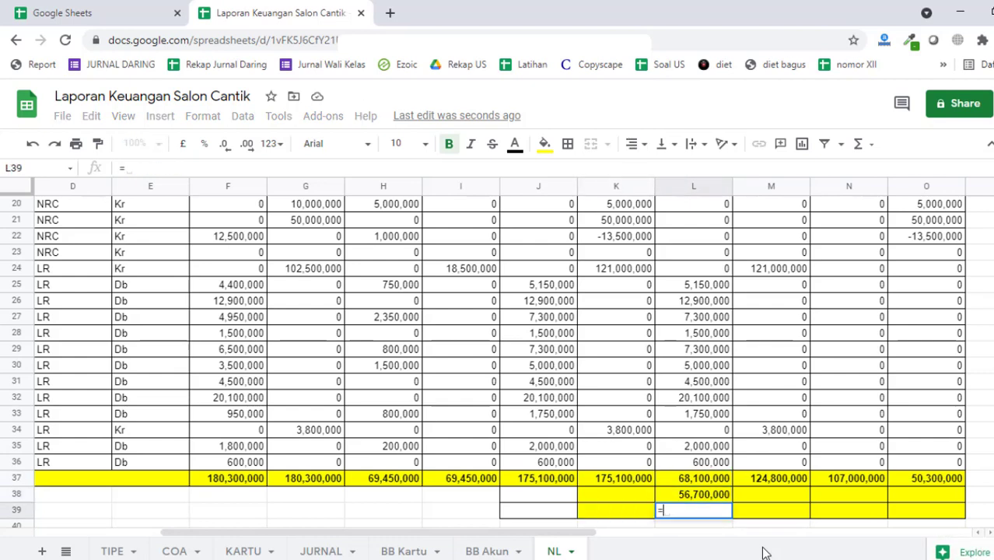
pyautogui.press('Up')
pyautogui.press('Up')
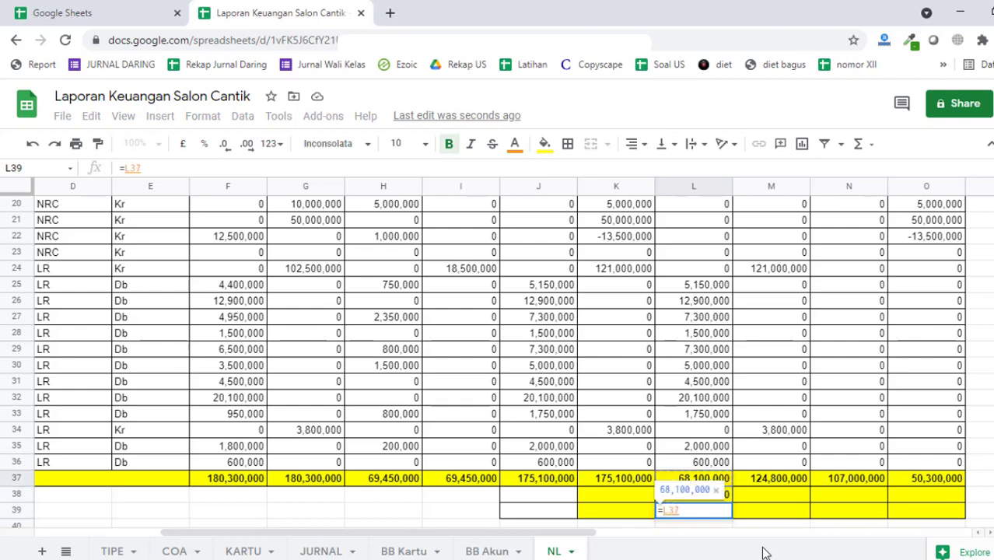
pyautogui.write('+')
pyautogui.press('Down')
pyautogui.press('Down')
pyautogui.press('Up')
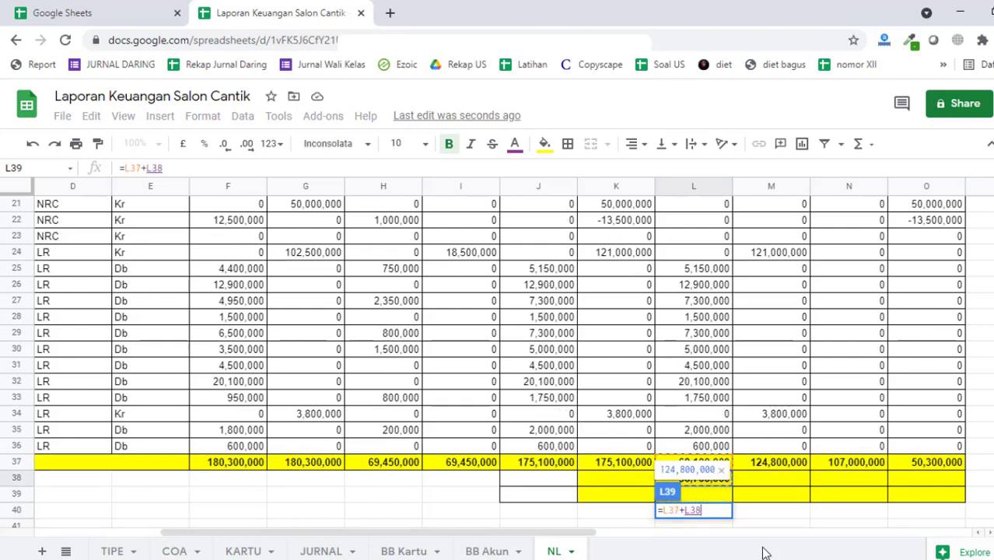
pyautogui.hotkey('ctrl', 'Return')
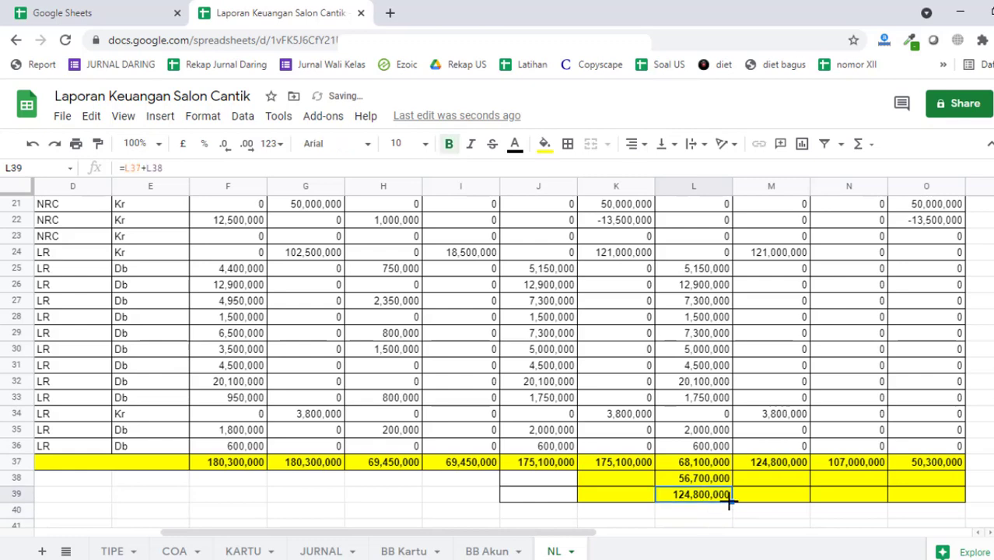
pyautogui.moveTo(730, 502); pyautogui.dragTo(956, 495)
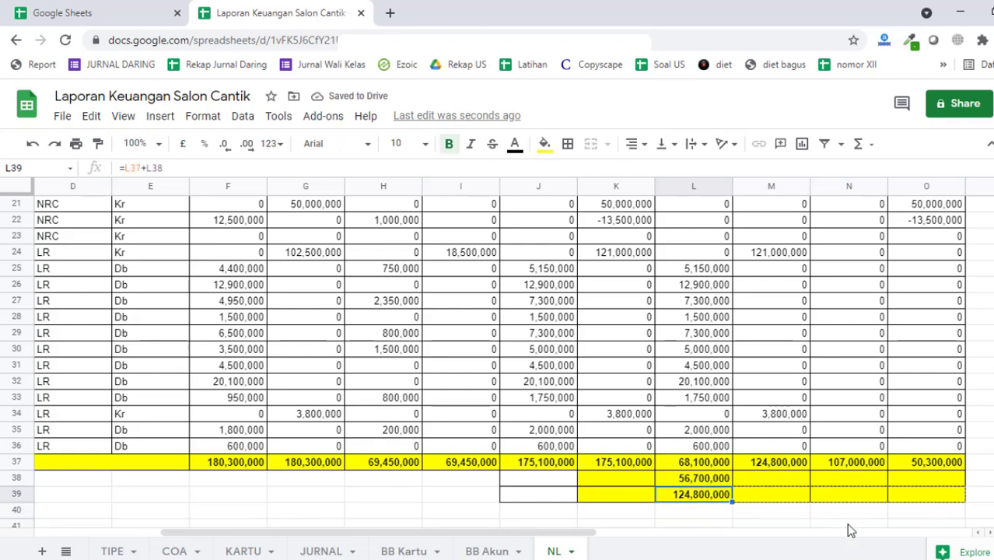
# - Write the comparison note "> <" in L41 beneath the balancing rows
pyautogui.click(704, 500)
pyautogui.click(705, 478)
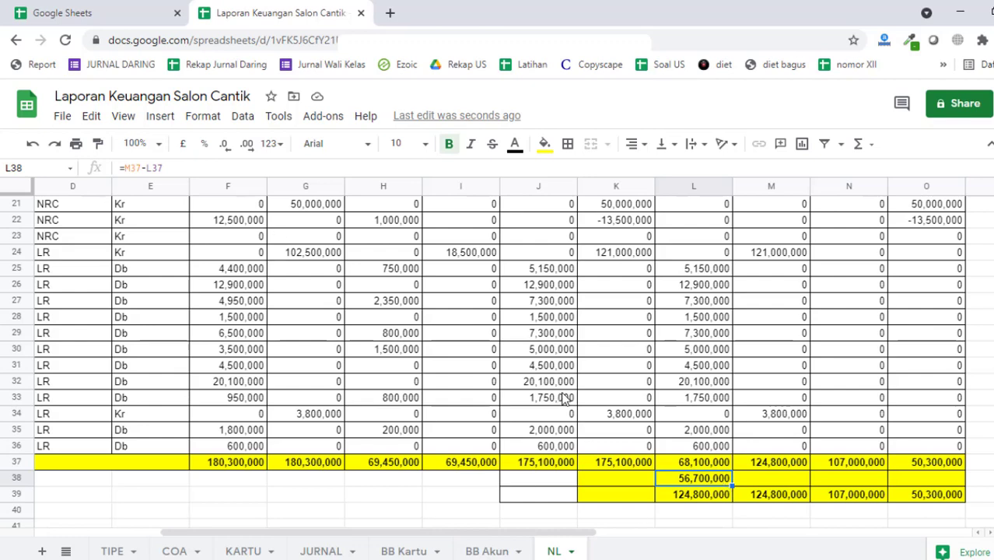
pyautogui.scroll(-2, 622, 404)
pyautogui.click(710, 437)
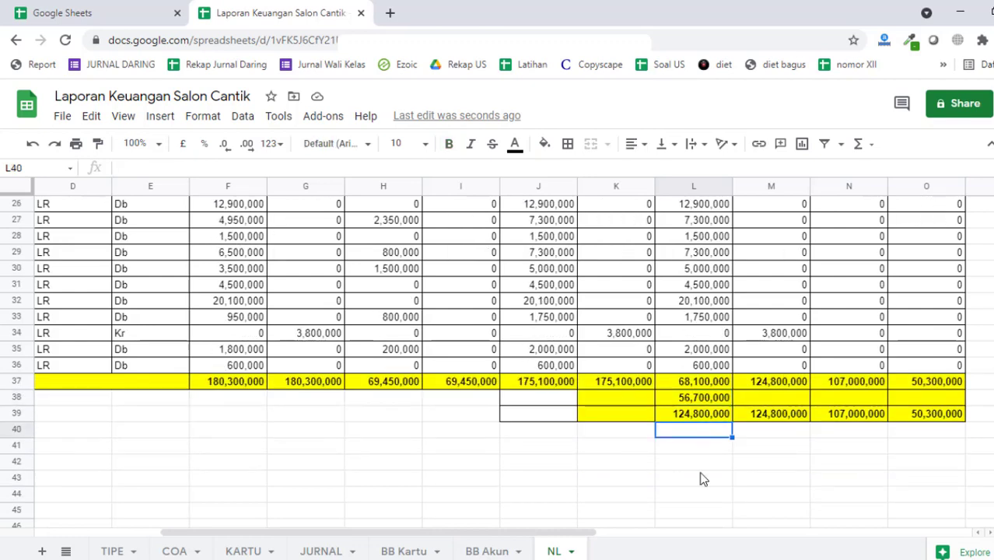
pyautogui.click(702, 477)
pyautogui.click(708, 445)
pyautogui.write('>')
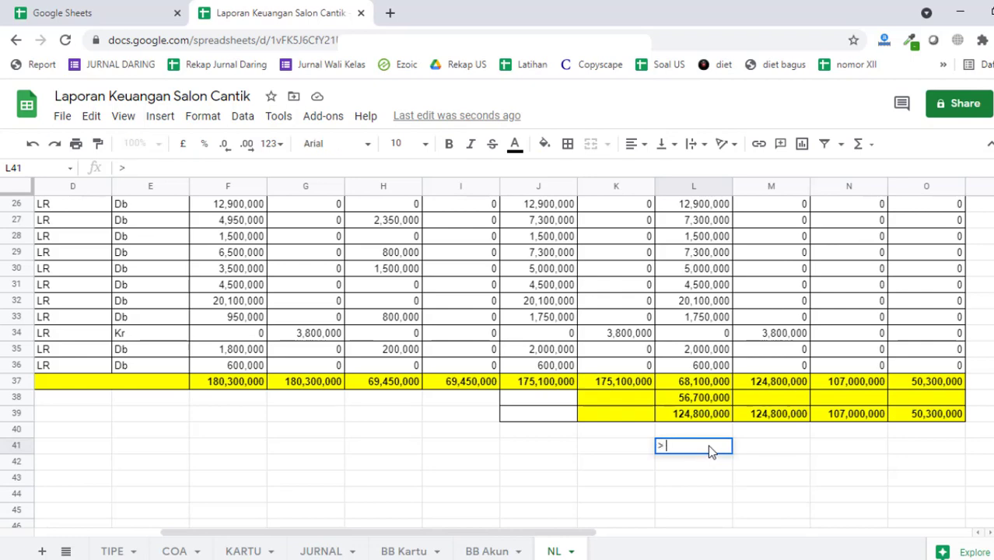
pyautogui.write(' <')
pyautogui.press('Return')
# - Compare the L37 and L38 cells with the note in L41 and change that note to "IF > <"
pyautogui.press('Up')
pyautogui.press('Up')
pyautogui.press('Up')
pyautogui.press('Up')
pyautogui.press('Up')
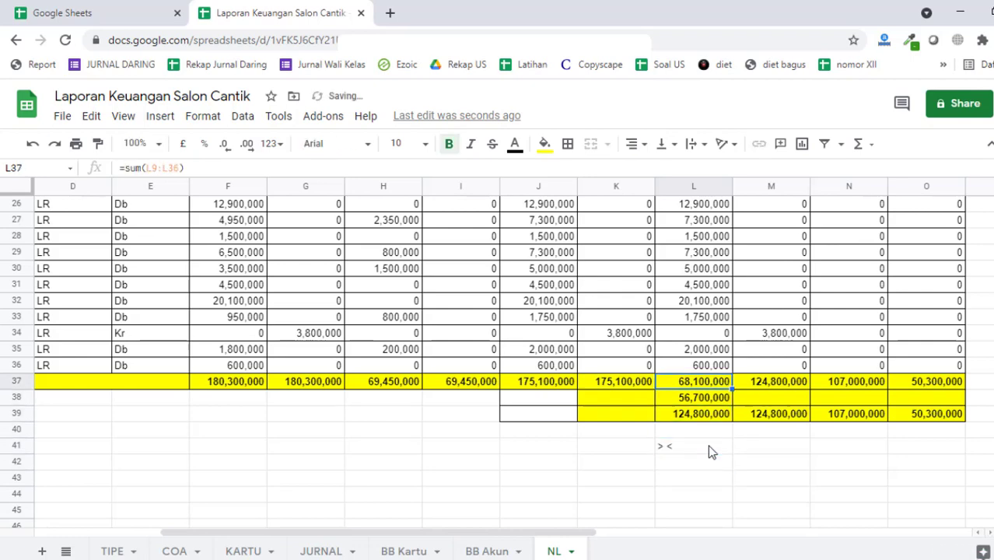
pyautogui.press('Down')
pyautogui.press('Left')
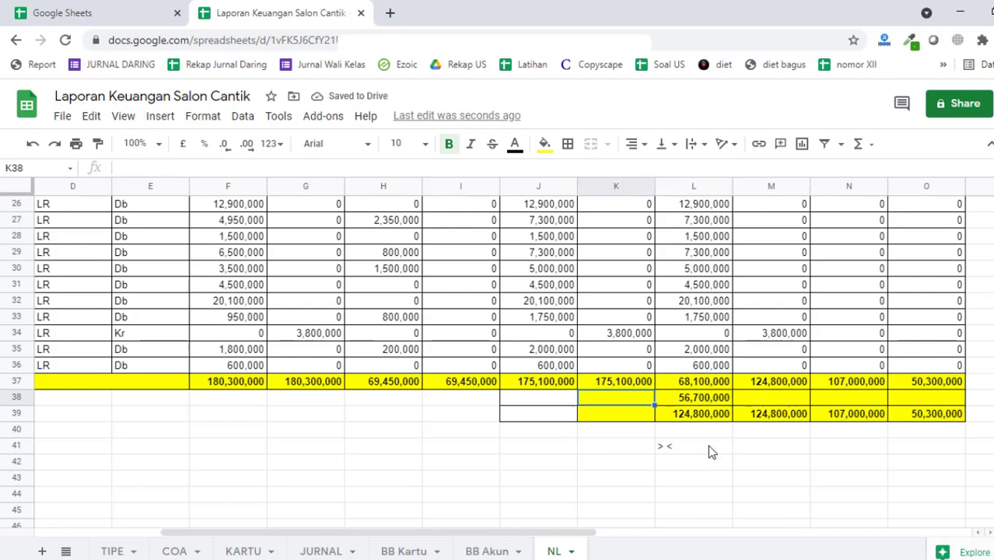
pyautogui.press('Down')
pyautogui.press('Down')
pyautogui.press('Right')
pyautogui.press('Down')
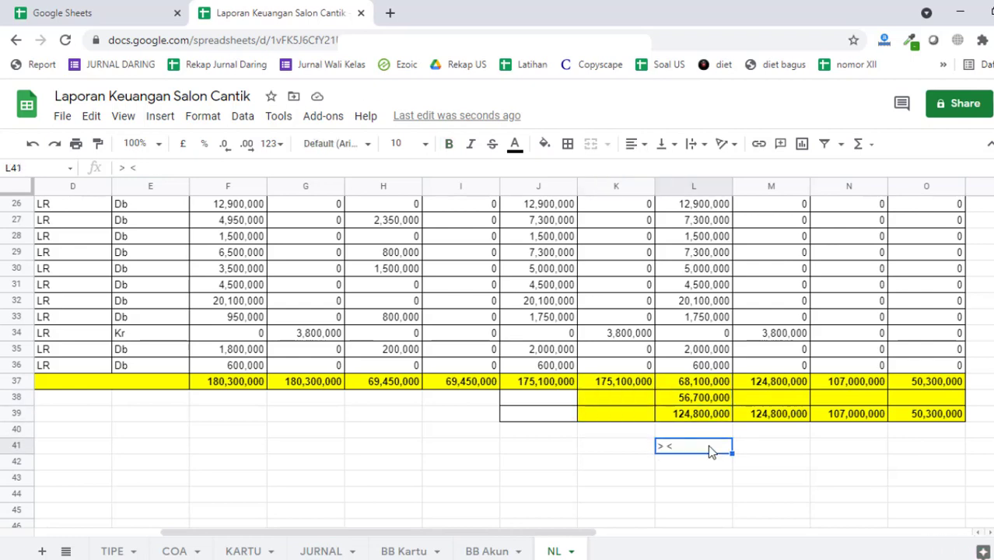
pyautogui.doubleClick(706, 445)
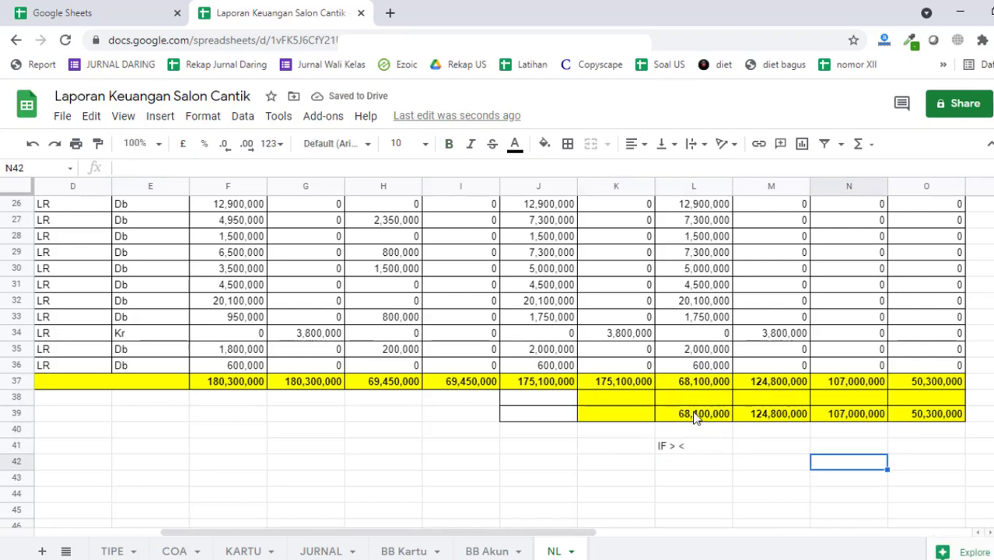
# - Replace the L38 difference formula with =if(M37>L37,M37-L37,if(L37>M37,L37-M37,0))
pyautogui.click(697, 400)
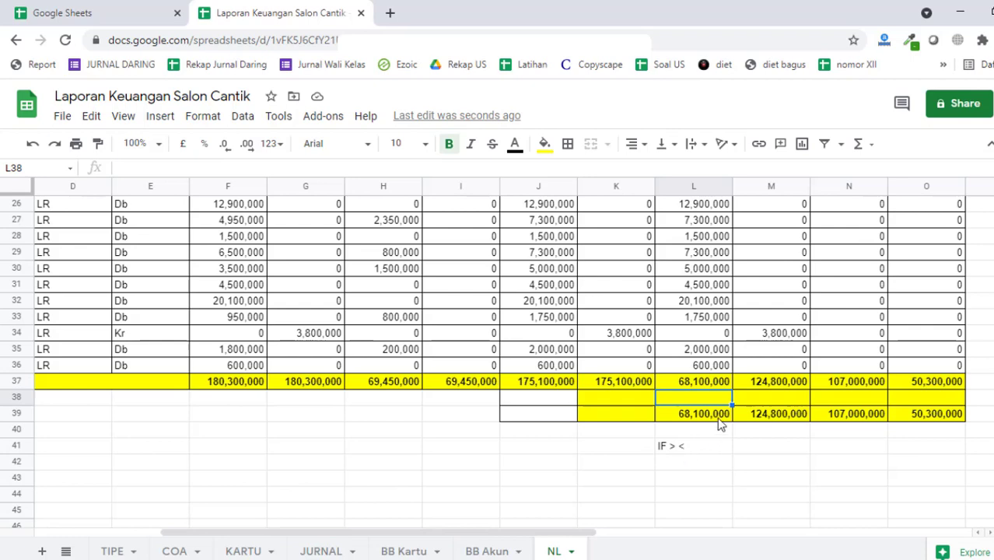
pyautogui.write('=if(')
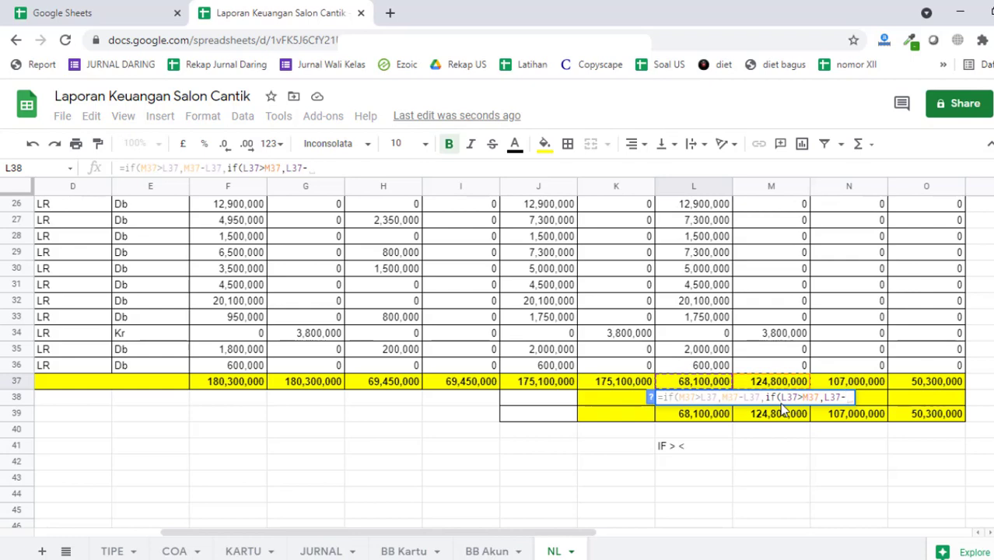
pyautogui.write('M37')
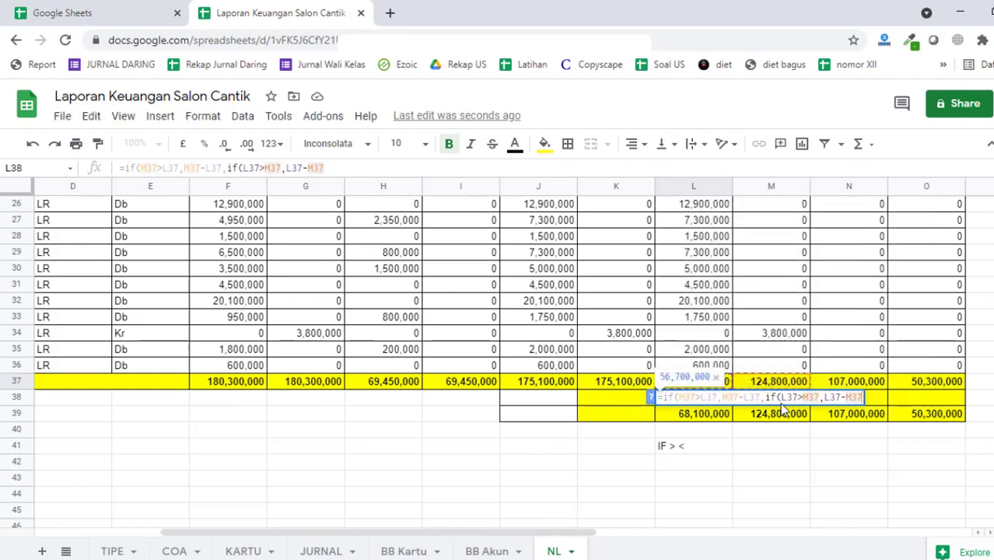
pyautogui.write(',0)')
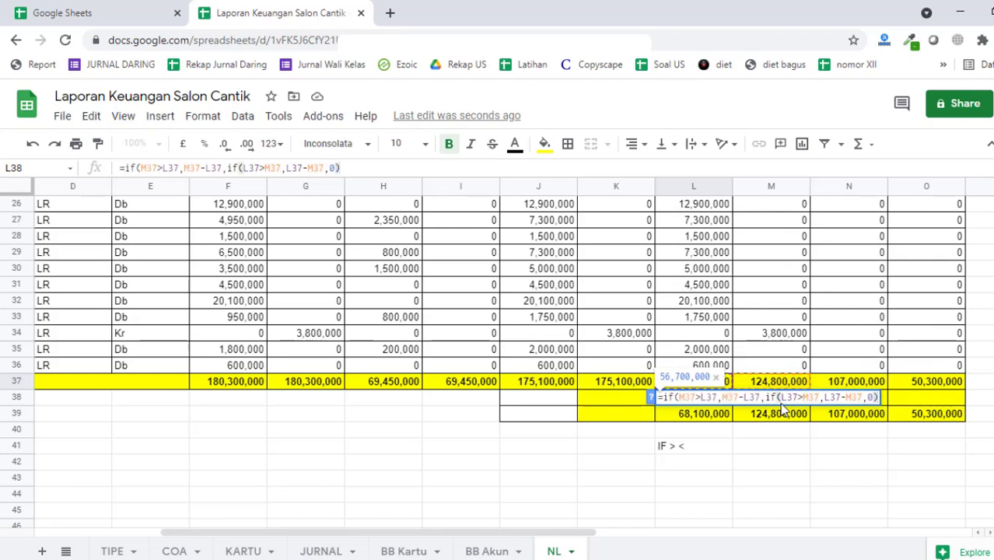
pyautogui.write(')')
pyautogui.press('Return')
pyautogui.press('Up')
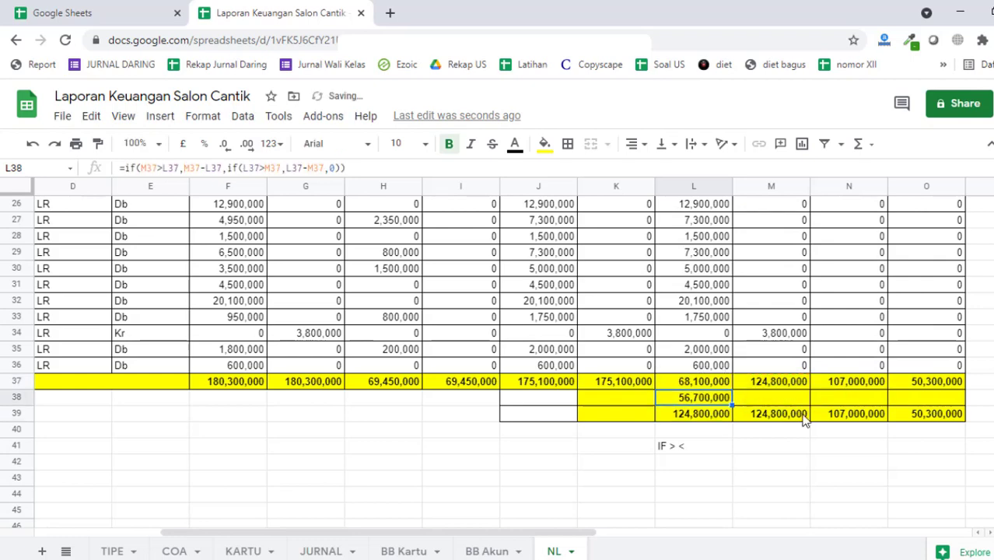
# - Fill the L38 formula across to O38 and clear the copy in M38
pyautogui.moveTo(733, 405); pyautogui.dragTo(962, 399)
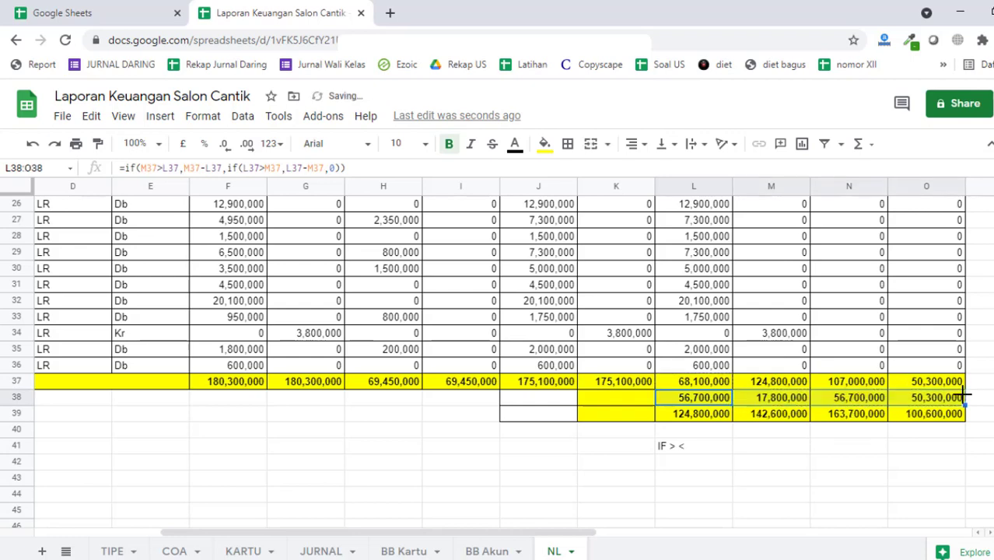
pyautogui.click(797, 399)
pyautogui.press('Delete')
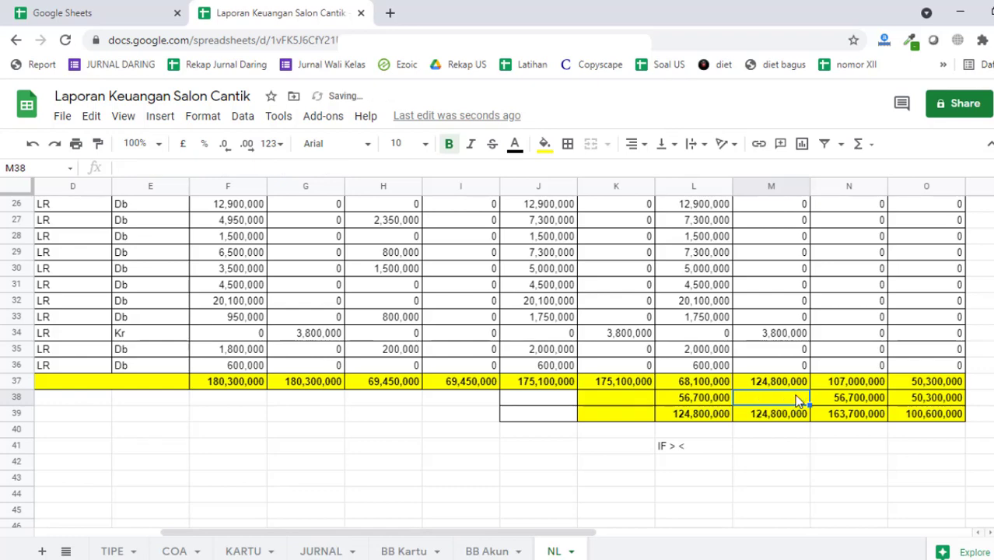
pyautogui.press('Left')
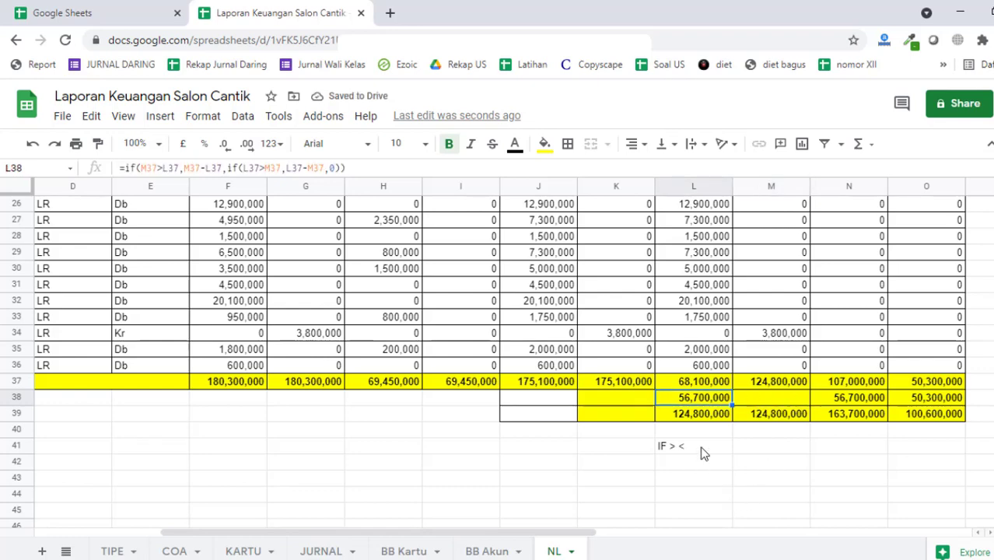
# - Clear the "IF > <" note from L41
pyautogui.click(700, 448)
pyautogui.click(715, 399)
pyautogui.click(724, 447)
pyautogui.click(715, 399)
pyautogui.click(681, 449)
pyautogui.press('Delete')
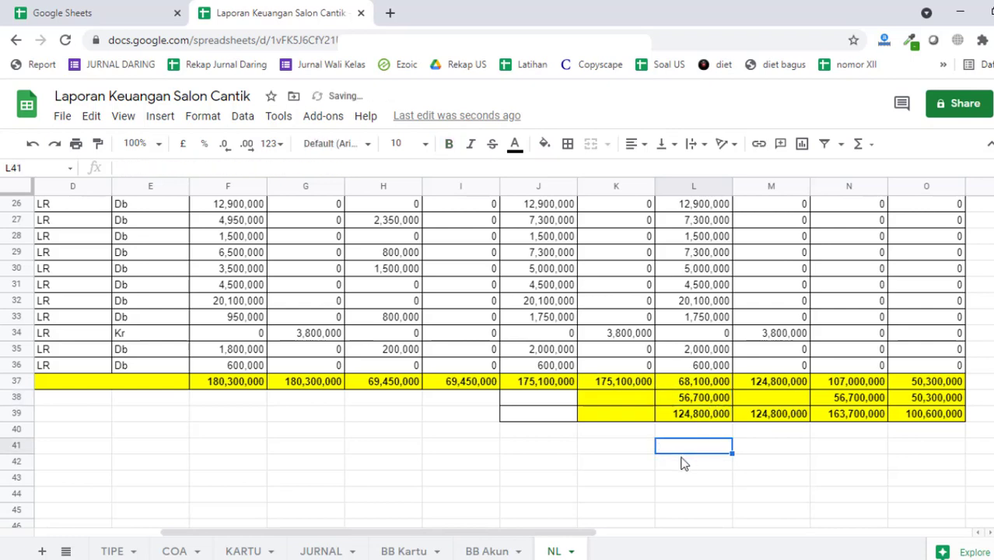
# - Simplify the L38 formula to =if(M37>L37,M37-L37,0) by replacing the nested IF with 0
pyautogui.click(720, 398)
pyautogui.doubleClick(719, 397)
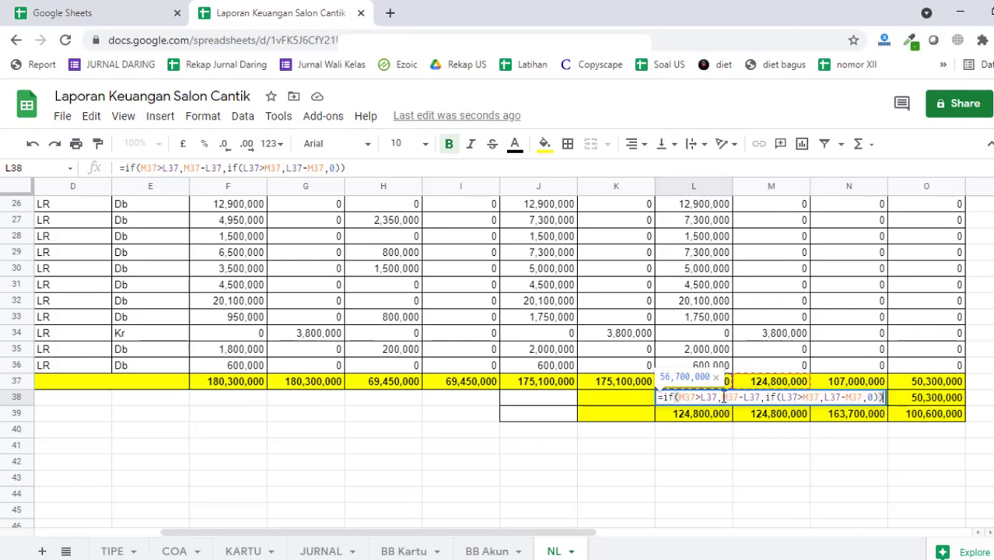
pyautogui.moveTo(723, 397); pyautogui.dragTo(762, 416)
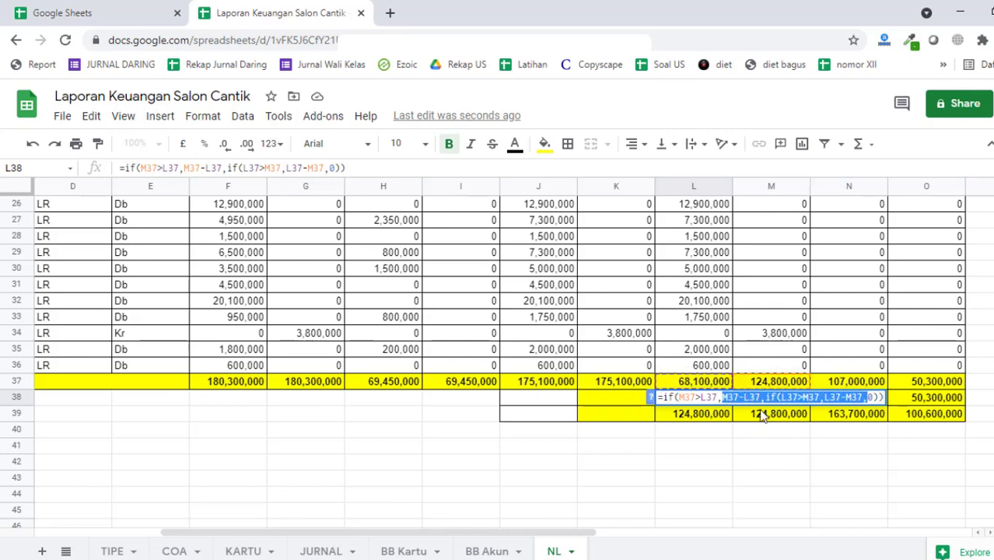
pyautogui.click(869, 398)
pyautogui.moveTo(869, 398); pyautogui.dragTo(768, 400)
pyautogui.write('0')
pyautogui.press('Return')
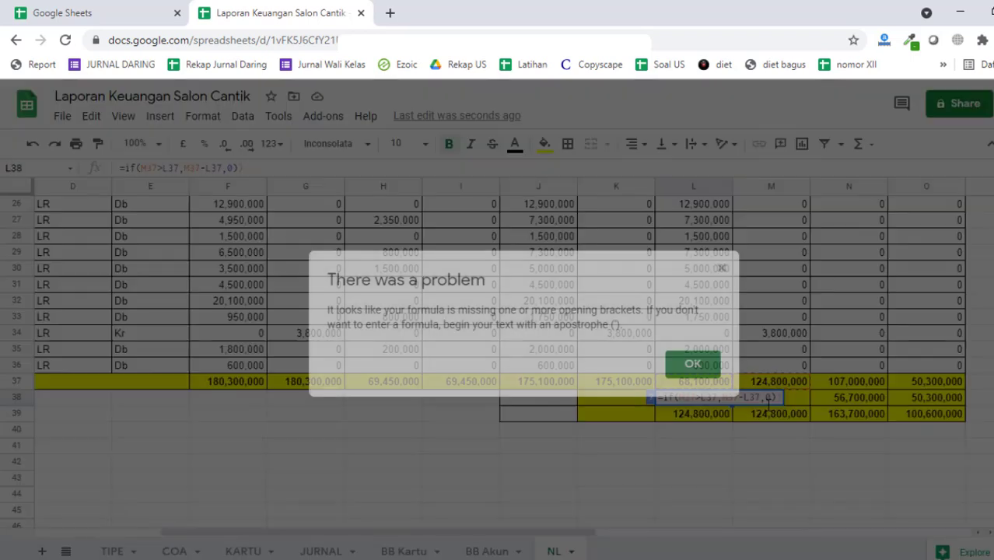
pyautogui.press('Return')
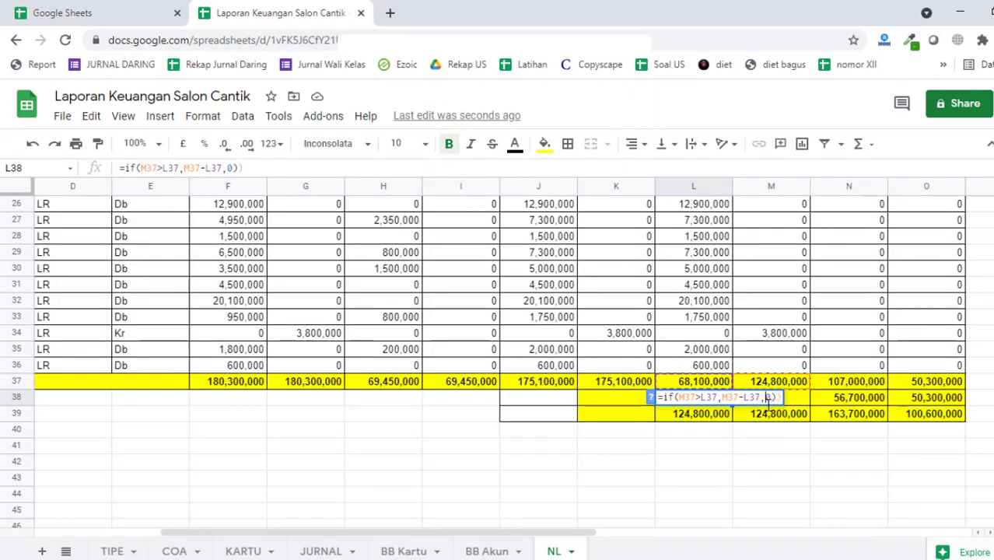
pyautogui.press('BackSpace')
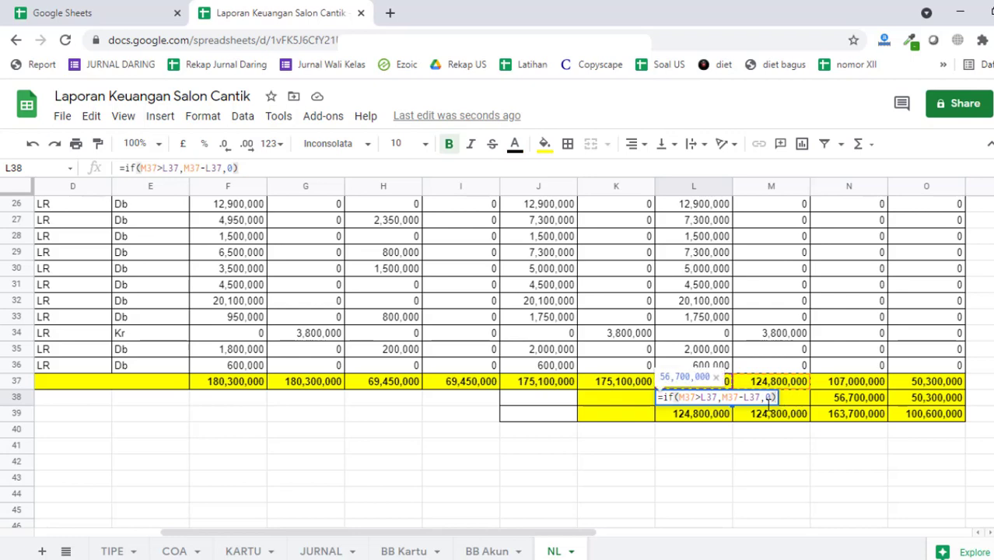
pyautogui.press('Return')
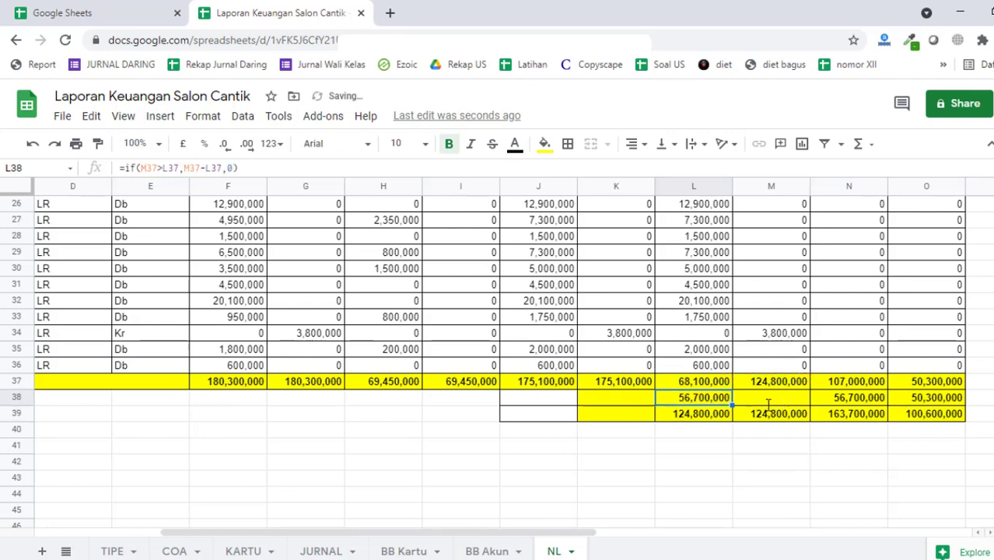
# - Try the suggested formula =if(N37>M37,N37-M37,if(M37>N37,M37-N37,0)) in M38 and clear it again
pyautogui.click(766, 406)
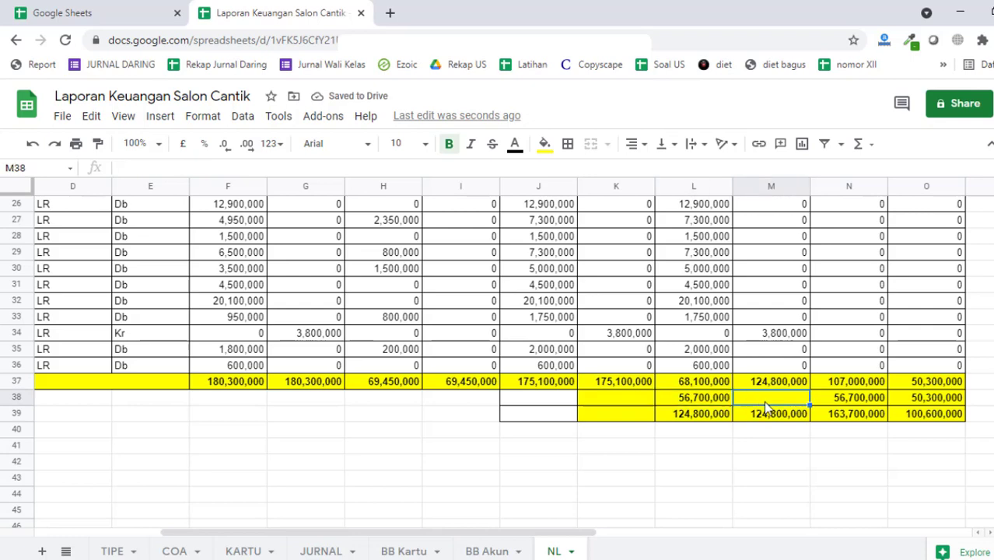
pyautogui.write('=')
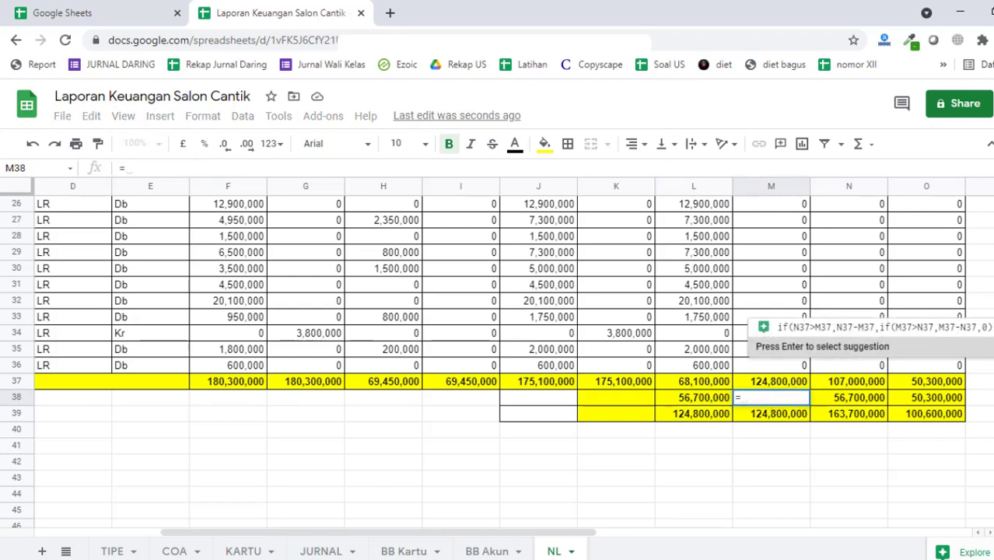
pyautogui.press('Return')
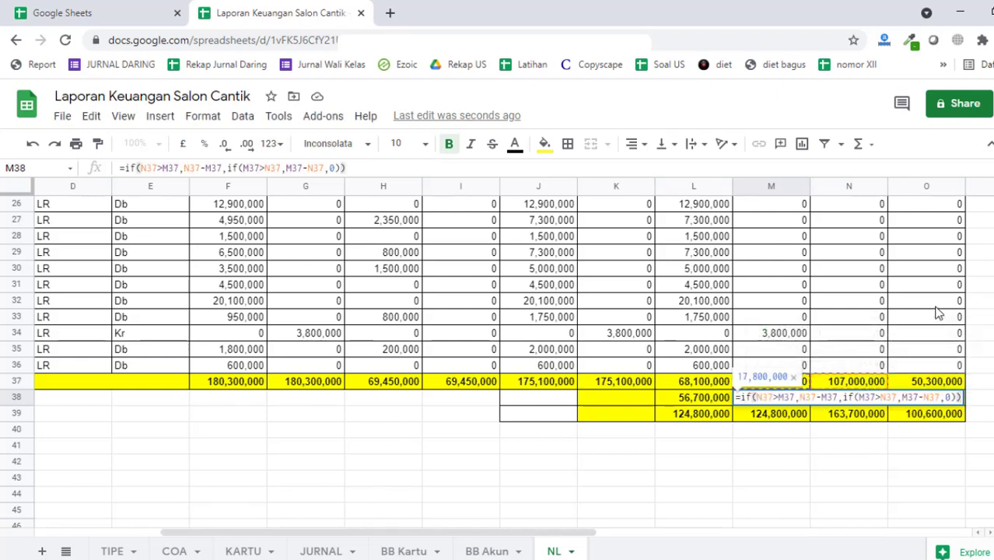
pyautogui.press('Return')
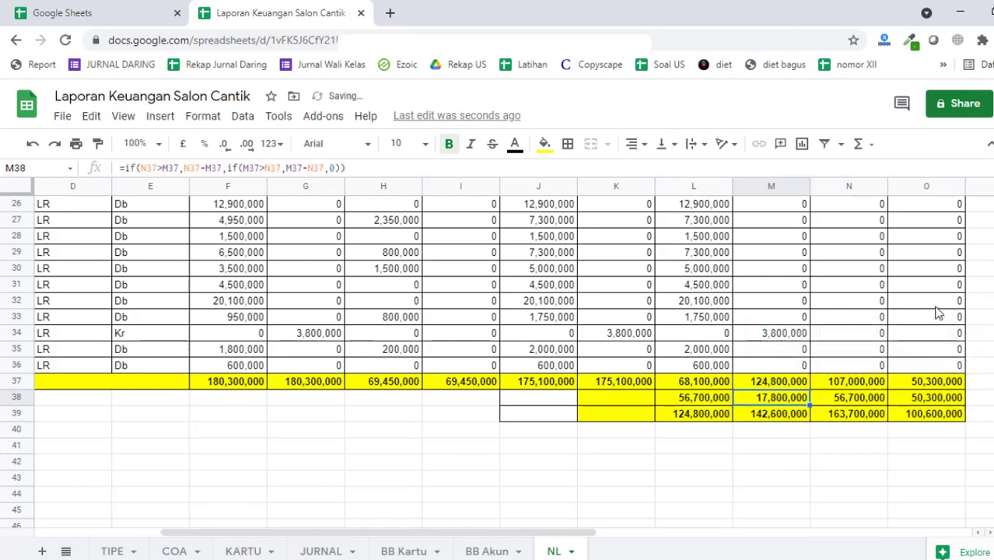
pyautogui.press('Delete')
# - Enter =if(L37>M37,L37-M37,0) in M38 for the LABA RUGI credit difference
pyautogui.write('=if(')
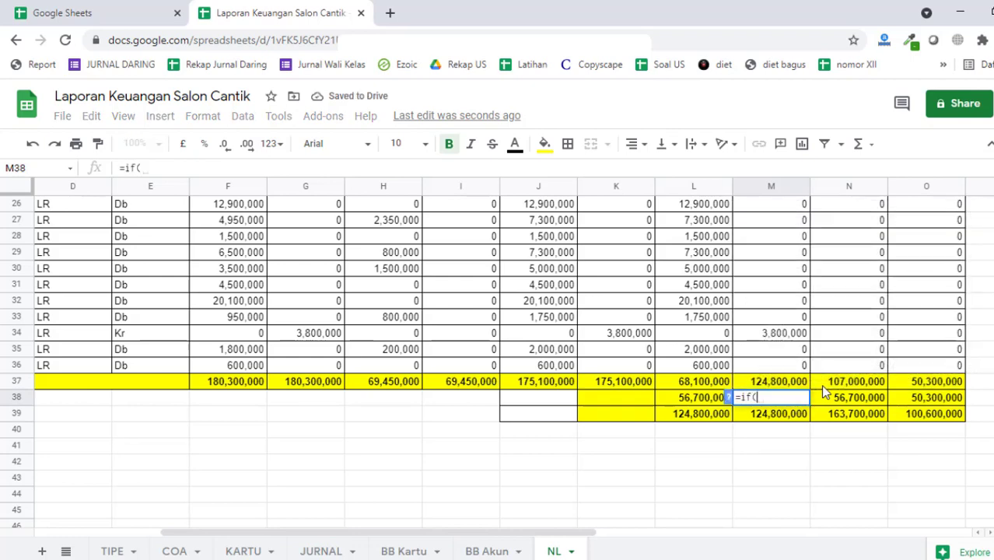
pyautogui.click(727, 379)
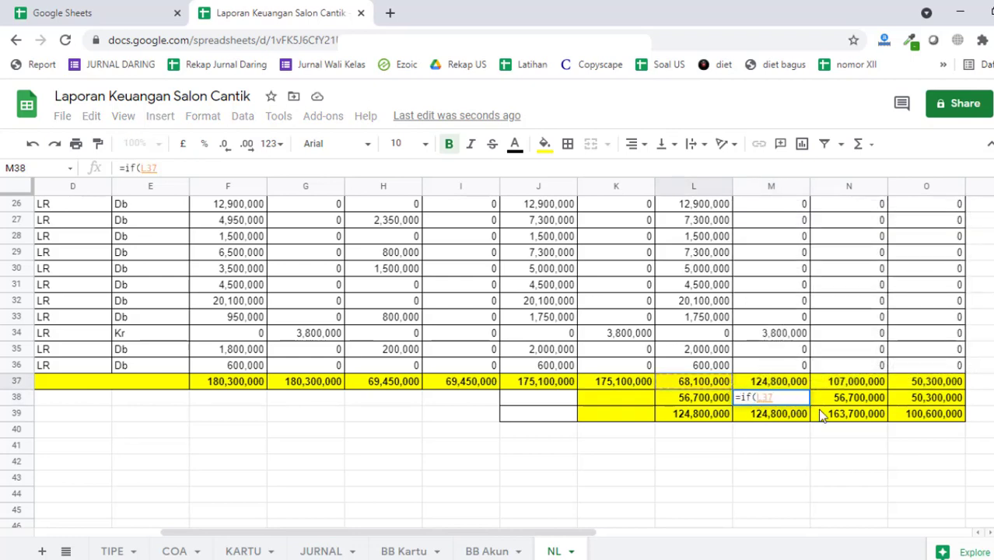
pyautogui.write('>')
pyautogui.click(784, 387)
pyautogui.write(',')
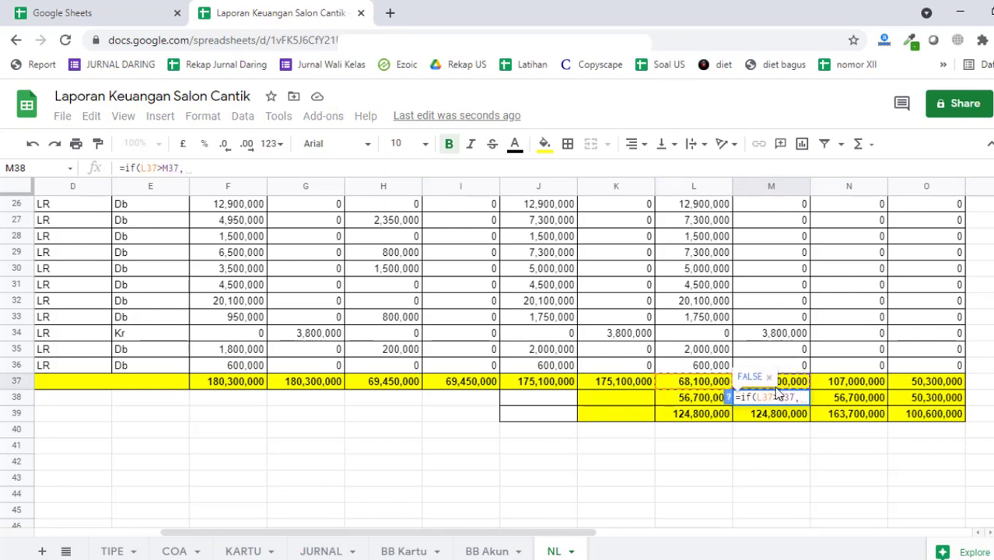
pyautogui.write('L37')
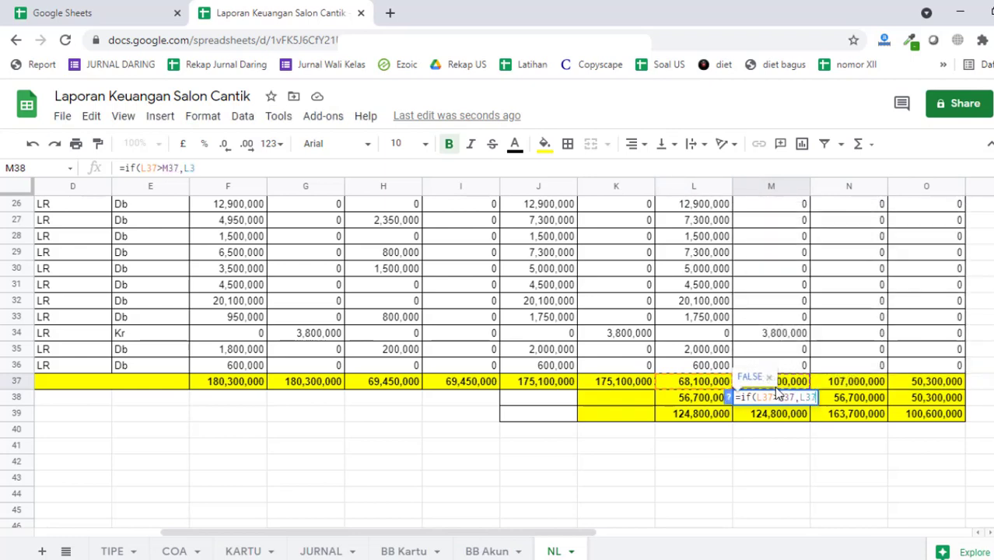
pyautogui.write('-M37,0')
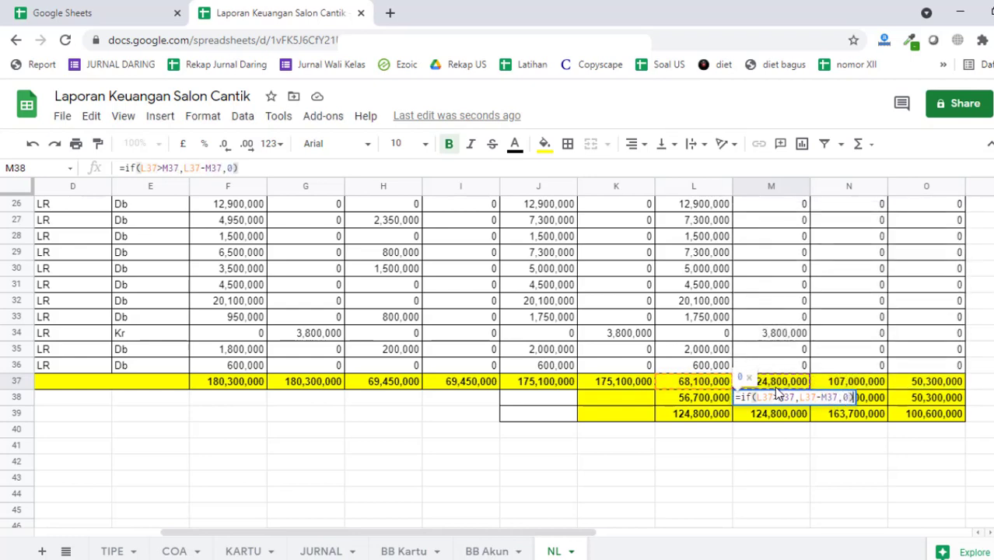
pyautogui.press('Return')
pyautogui.press('Up')
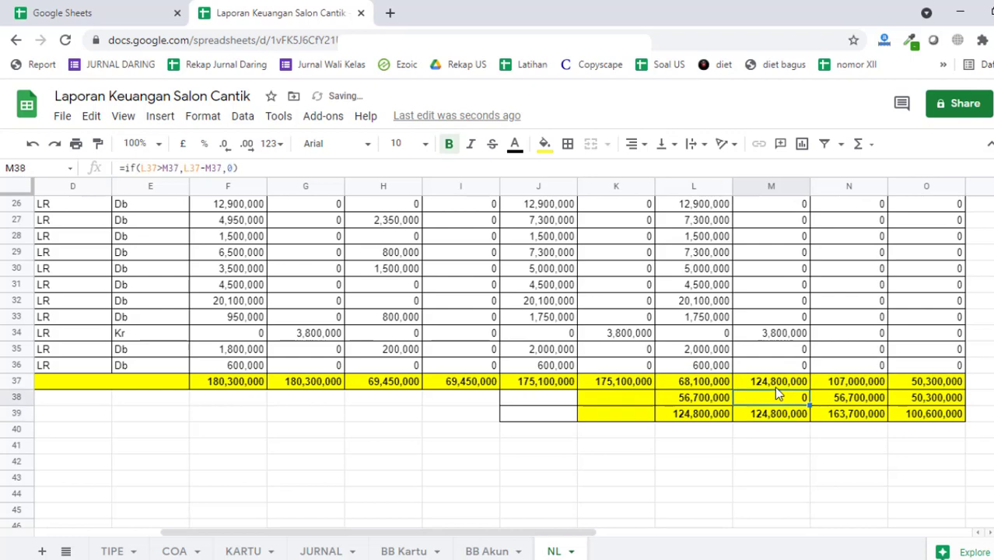
# - Copy the two difference formulas in L38:M38 into N38:O38 under the NERACA columns
pyautogui.press('Right')
pyautogui.moveTo(716, 396); pyautogui.dragTo(756, 404)
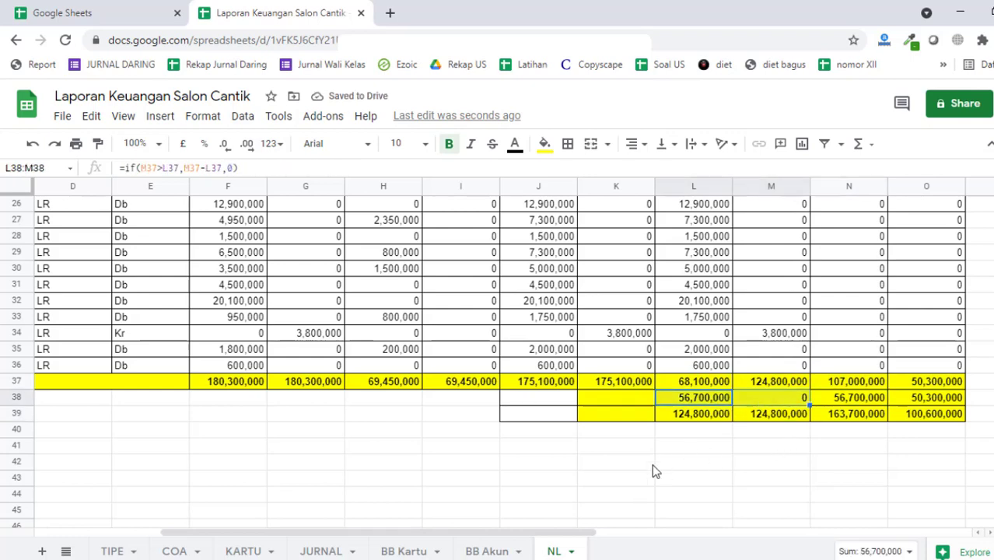
pyautogui.hotkey('ctrl', 'c')
pyautogui.click(849, 398)
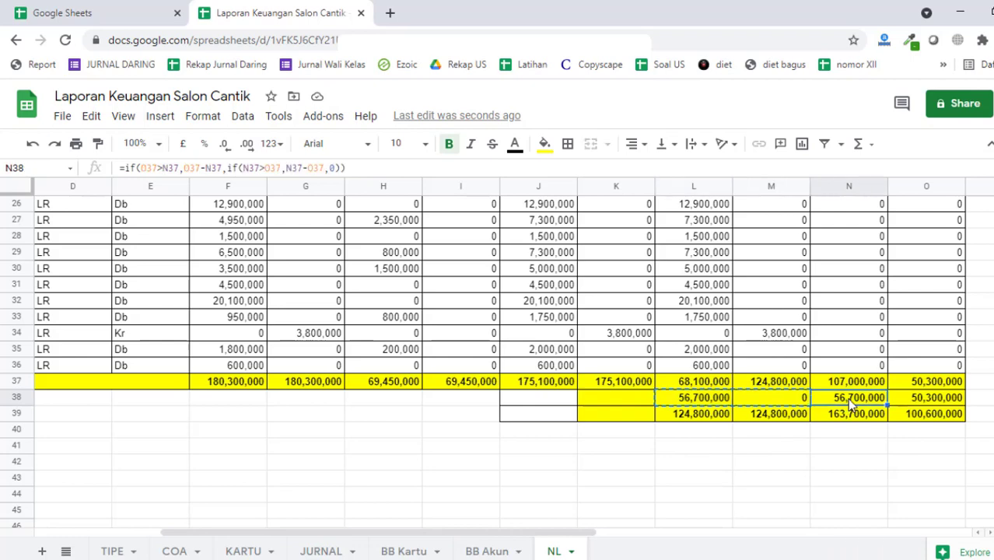
pyautogui.hotkey('shift', 'Right')
pyautogui.hotkey('ctrl', 'v')
pyautogui.click(863, 449)
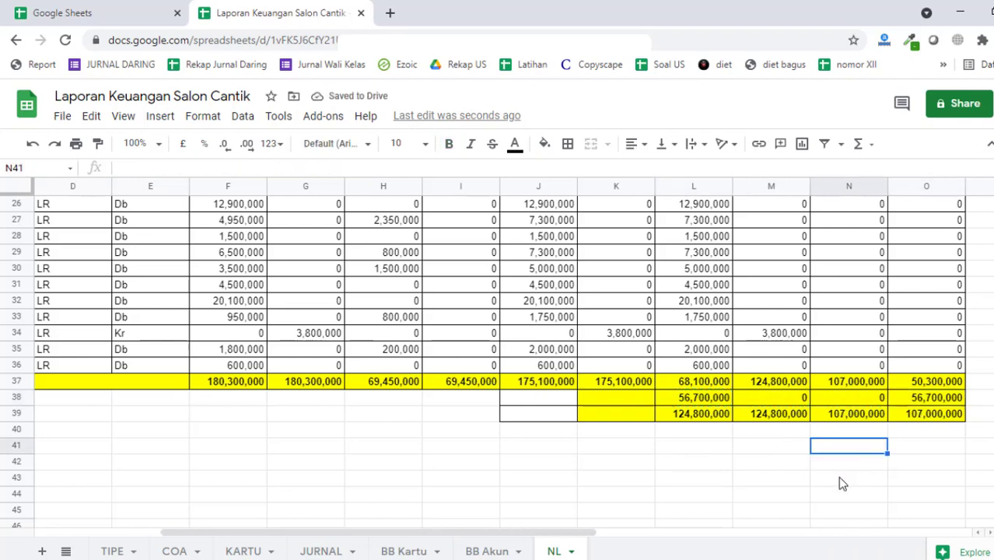
# - Review the balancing formulas in N39 and L38 and the LABA RUGI and NERACA columns from their headers to the totals
pyautogui.click(846, 420)
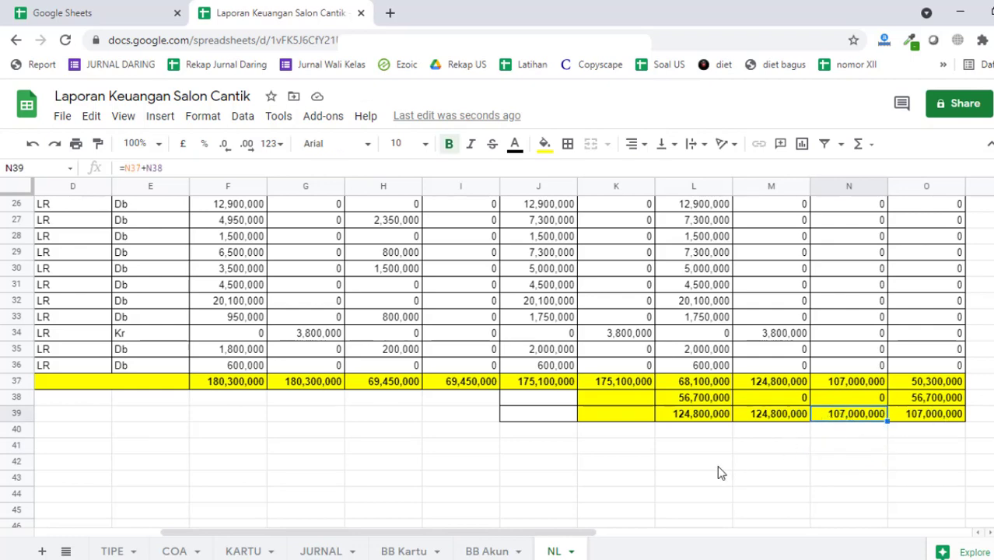
pyautogui.click(685, 403)
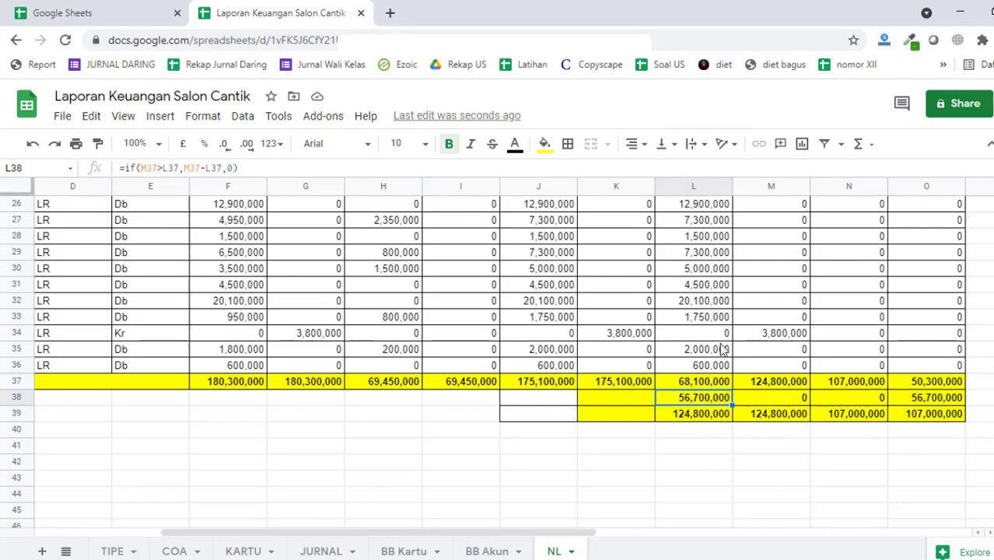
pyautogui.scroll(5, 731, 443)
pyautogui.scroll(-3, 684, 373)
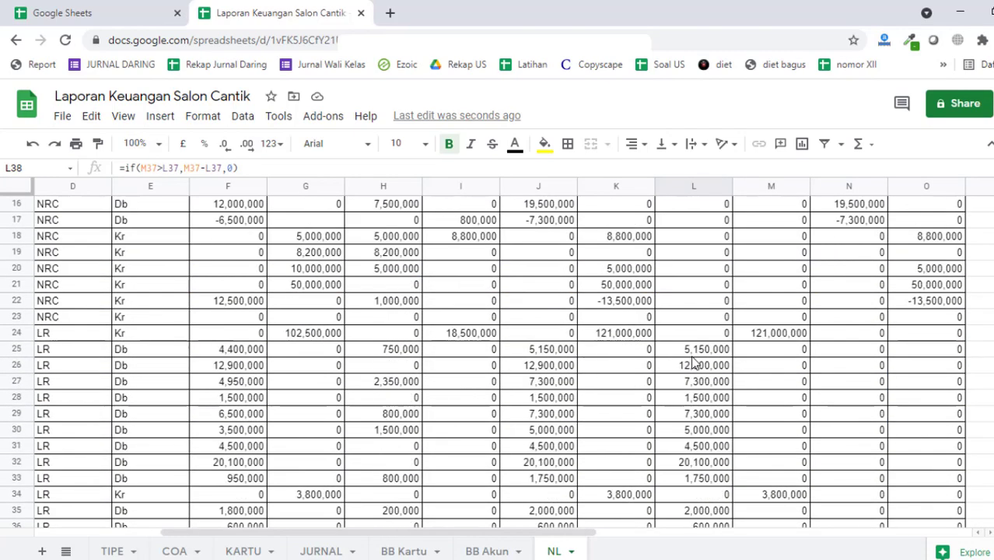
pyautogui.scroll(3, 679, 374)
pyautogui.scroll(-8, 821, 406)
pyautogui.scroll(8, 976, 282)
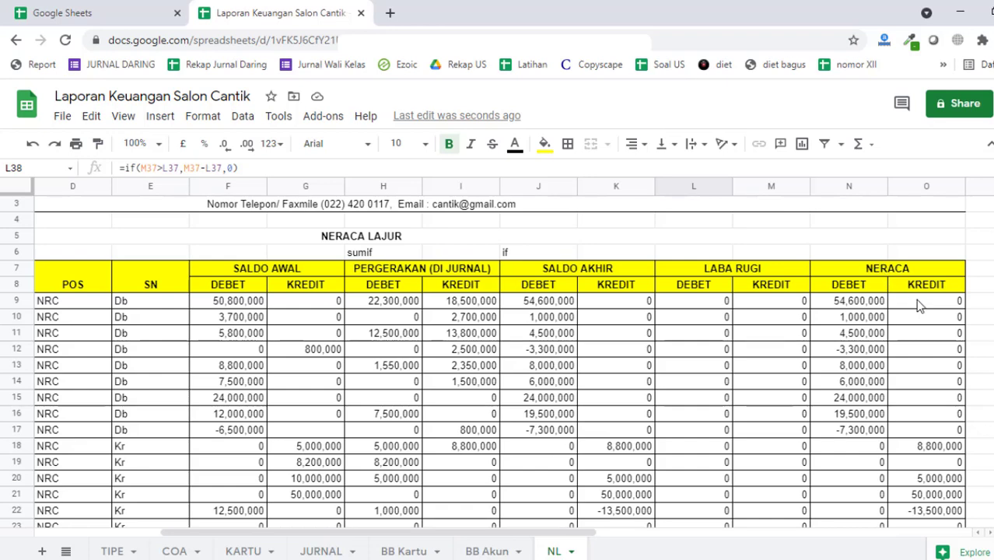
pyautogui.scroll(-6, 915, 303)
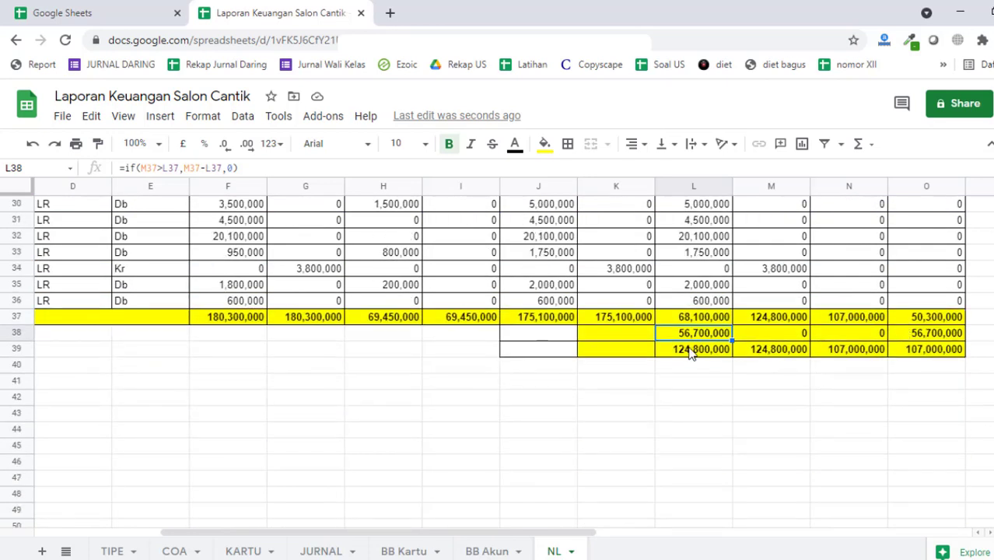
# - Enter =if(L38>M38,"LABA","RUGI") in K38 to label the difference row as profit or loss
pyautogui.click(647, 334)
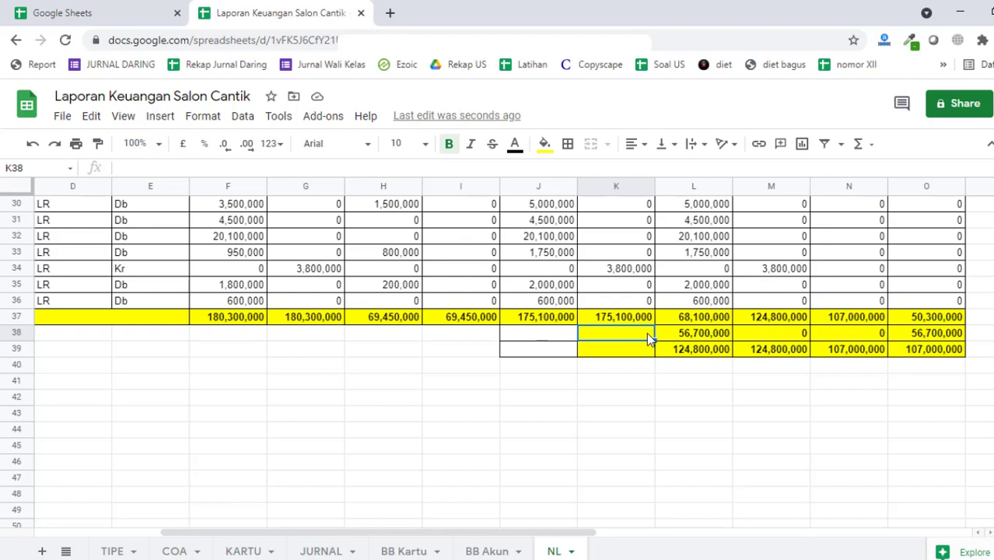
pyautogui.write('=')
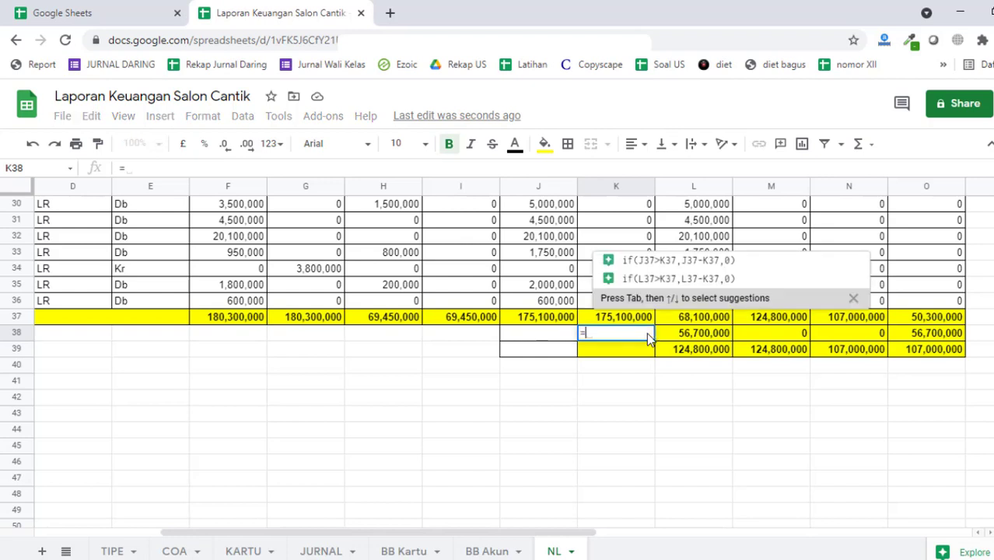
pyautogui.write('if')
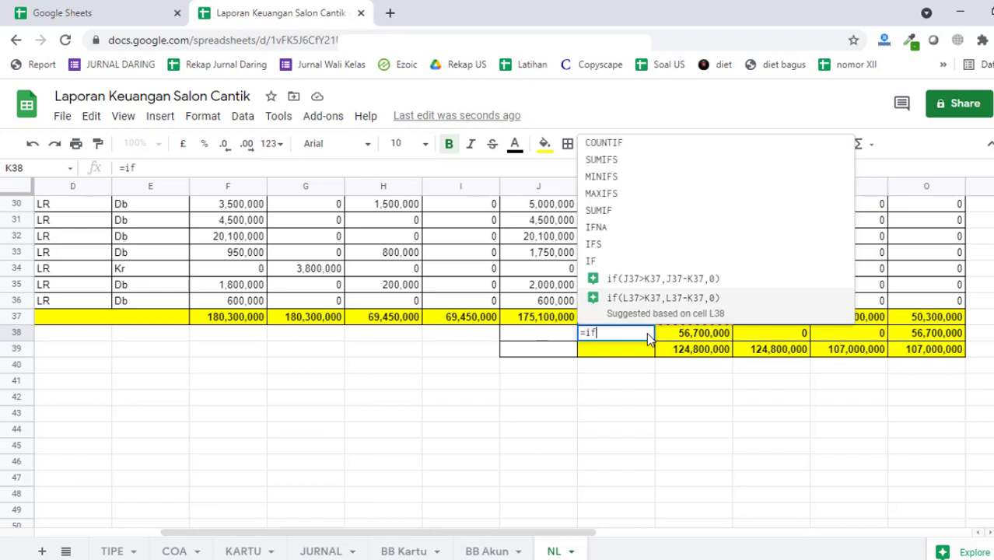
pyautogui.write('(')
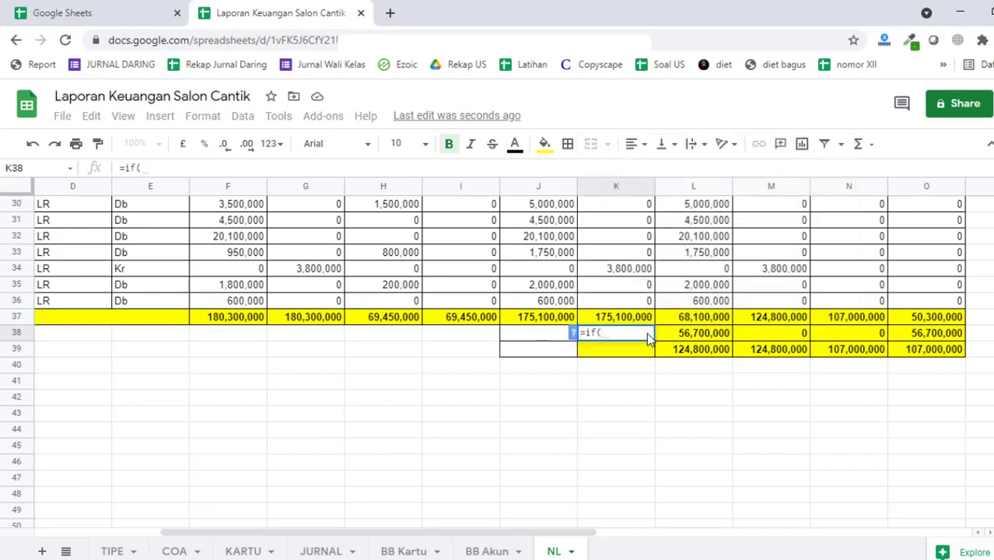
pyautogui.press('Right')
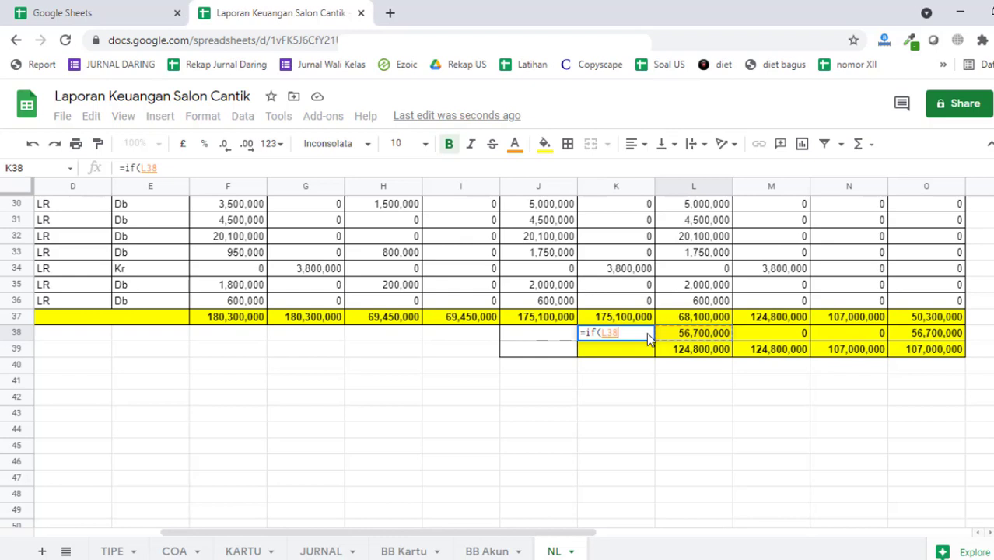
pyautogui.write('>')
pyautogui.click(782, 328)
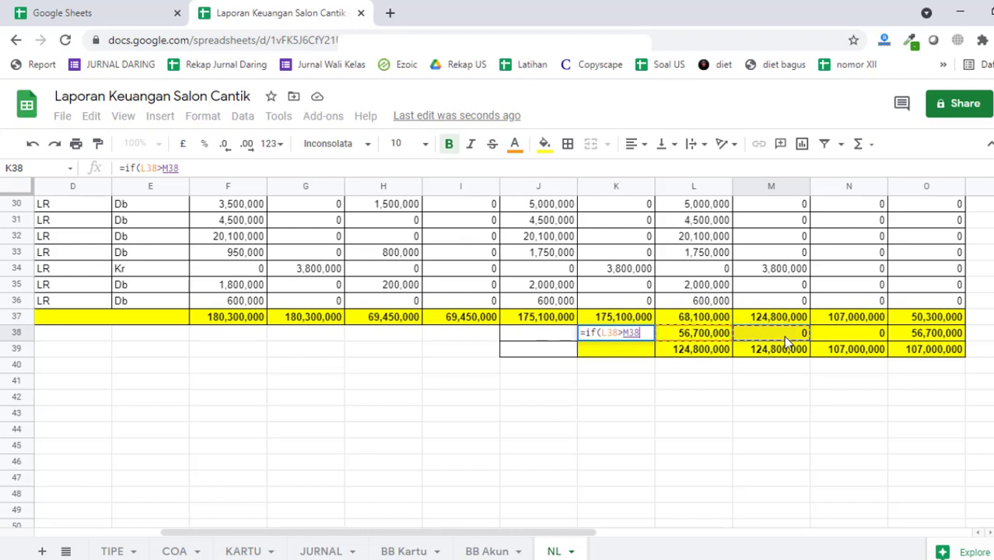
pyautogui.write(',')
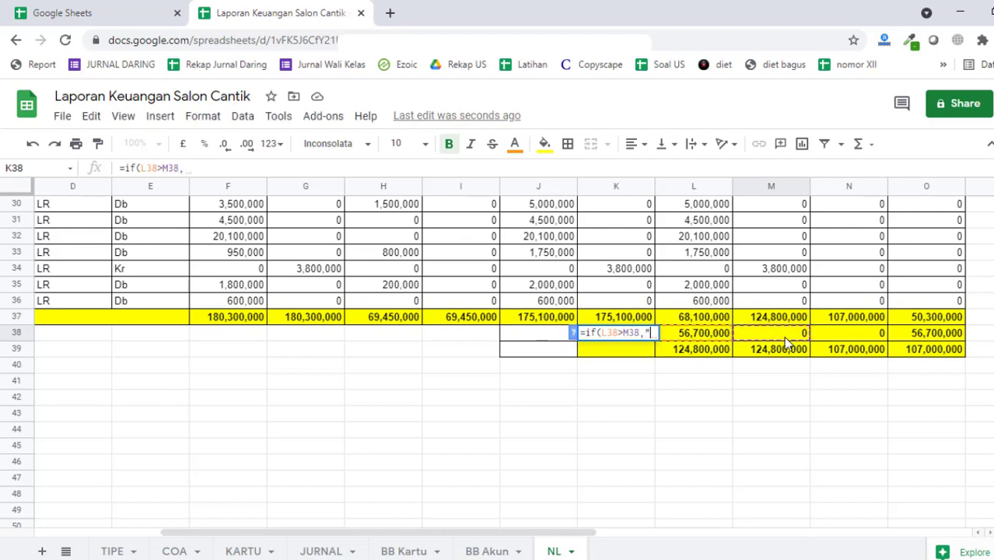
pyautogui.write('"LABA"')
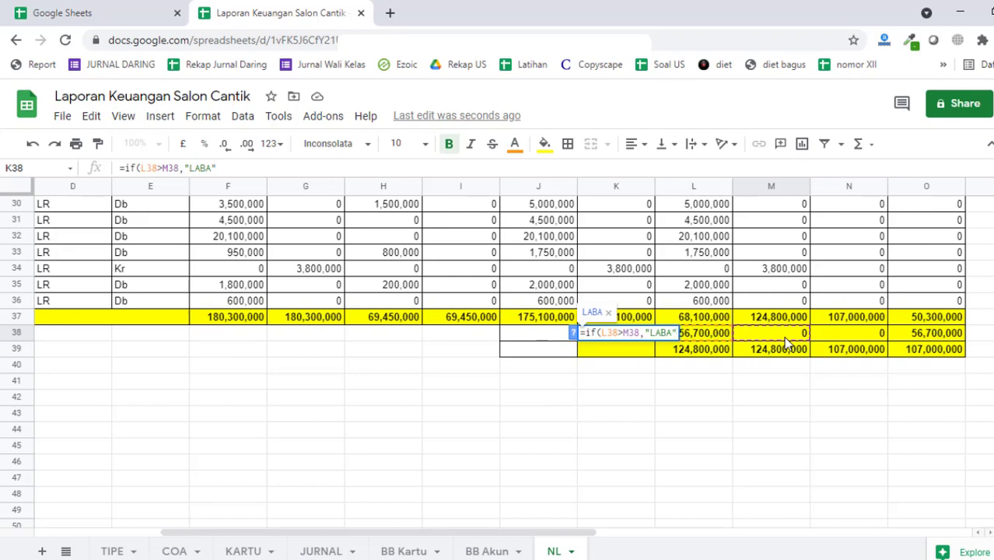
pyautogui.write(',RUGI')
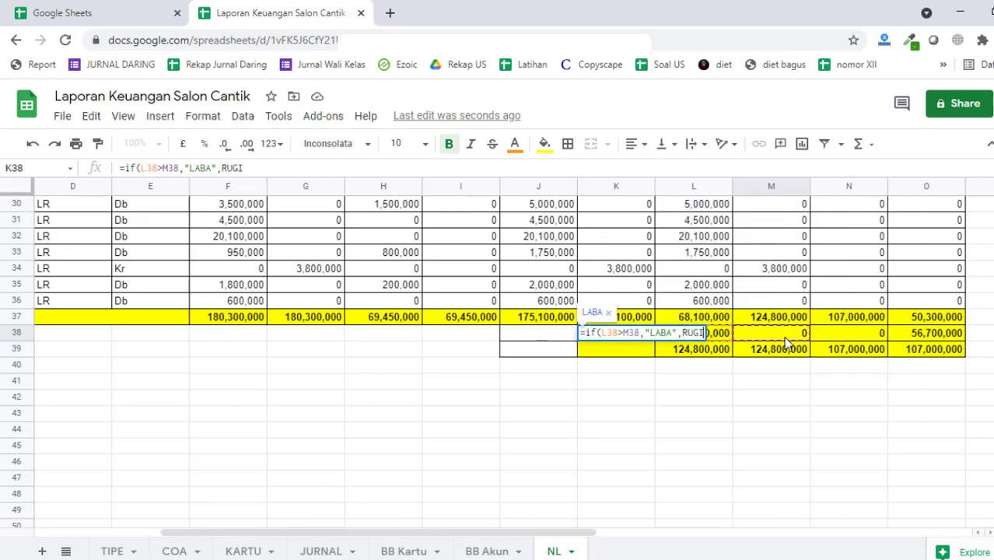
pyautogui.press('BackSpace')
pyautogui.press('BackSpace')
pyautogui.press('BackSpace')
pyautogui.press('BackSpace')
pyautogui.write('"')
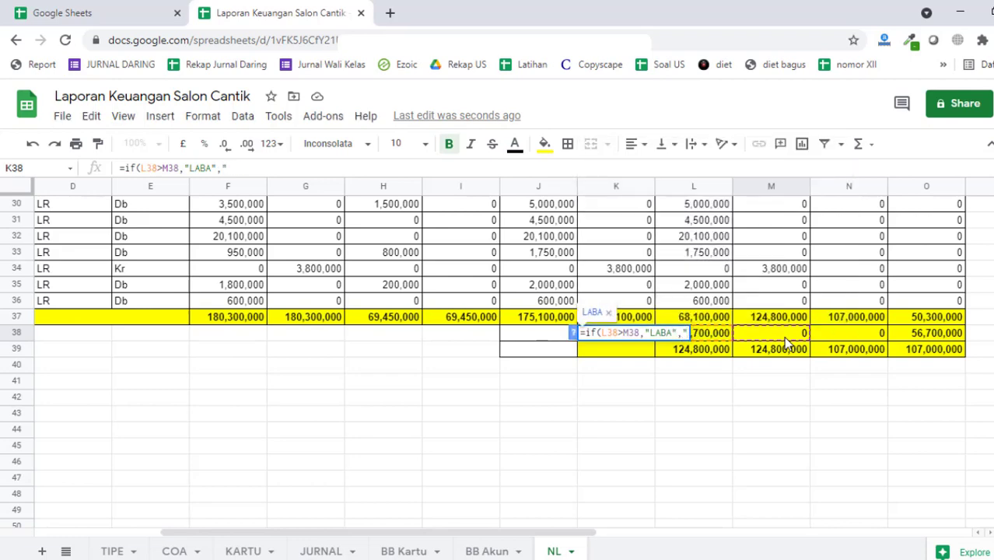
pyautogui.write('RUGI')
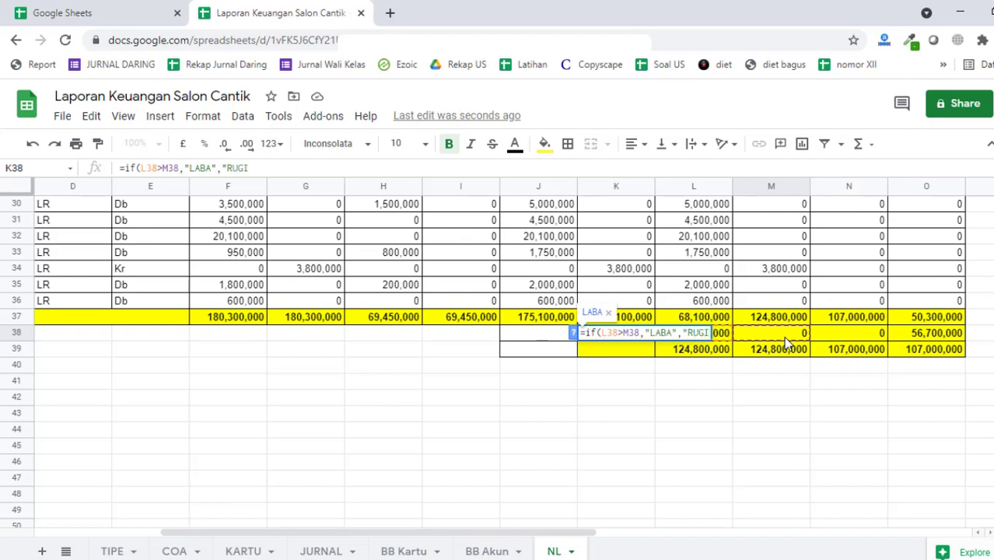
pyautogui.write('")')
pyautogui.press('Return')
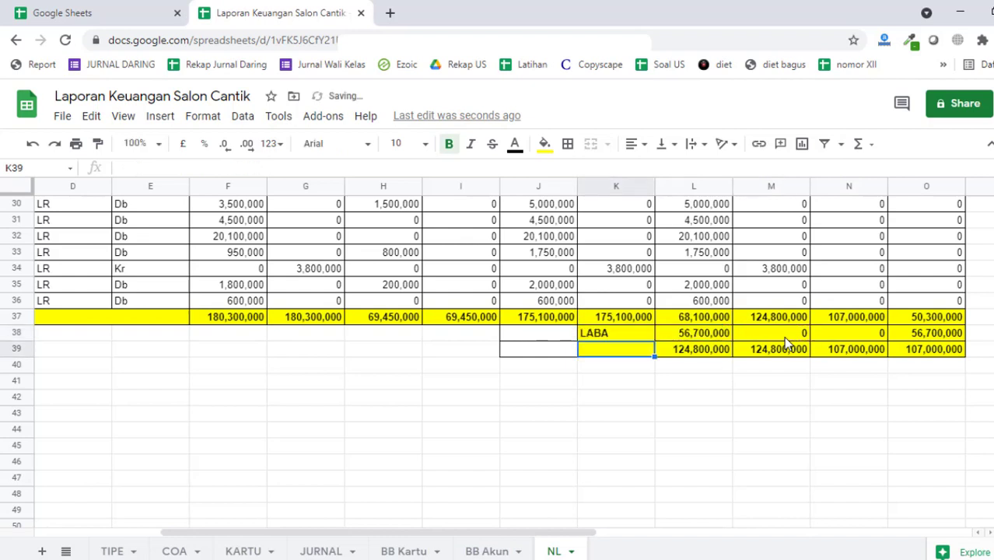
# - Enter =IF(L39=M39,"BENAR","SALAH") in K39 to check whether the LABA RUGI debit and credit totals match
pyautogui.press('Up')
pyautogui.press('Down')
pyautogui.write('=IF(')
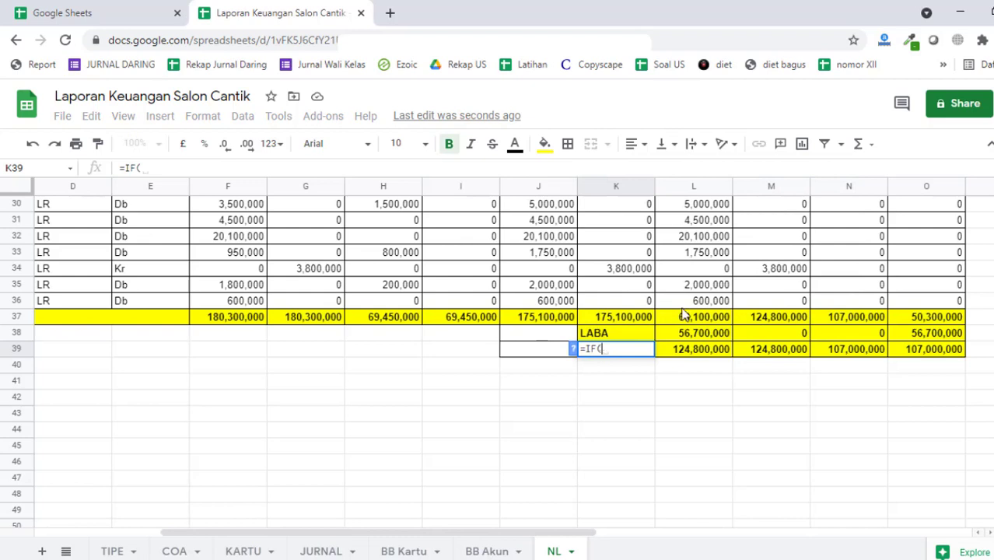
pyautogui.click(716, 349)
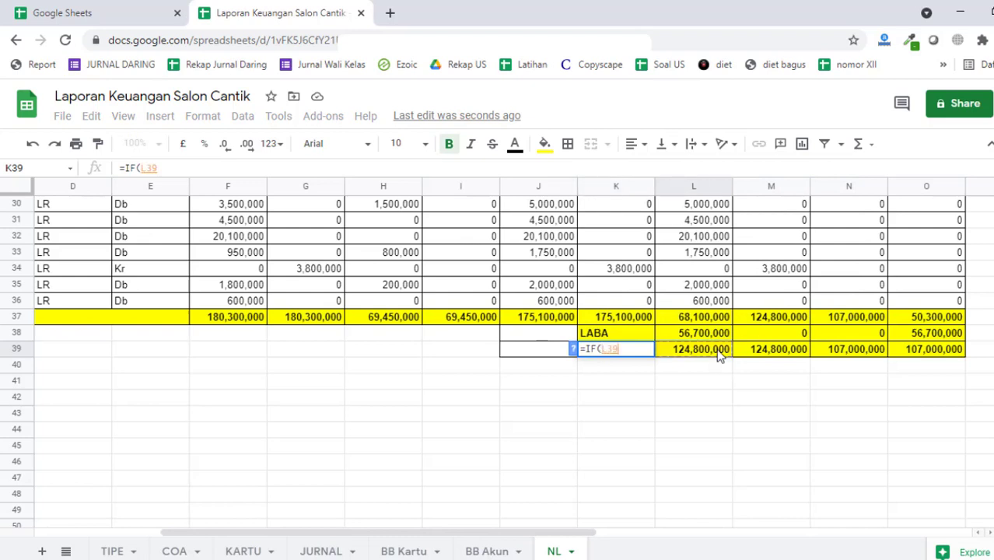
pyautogui.write('=')
pyautogui.click(799, 349)
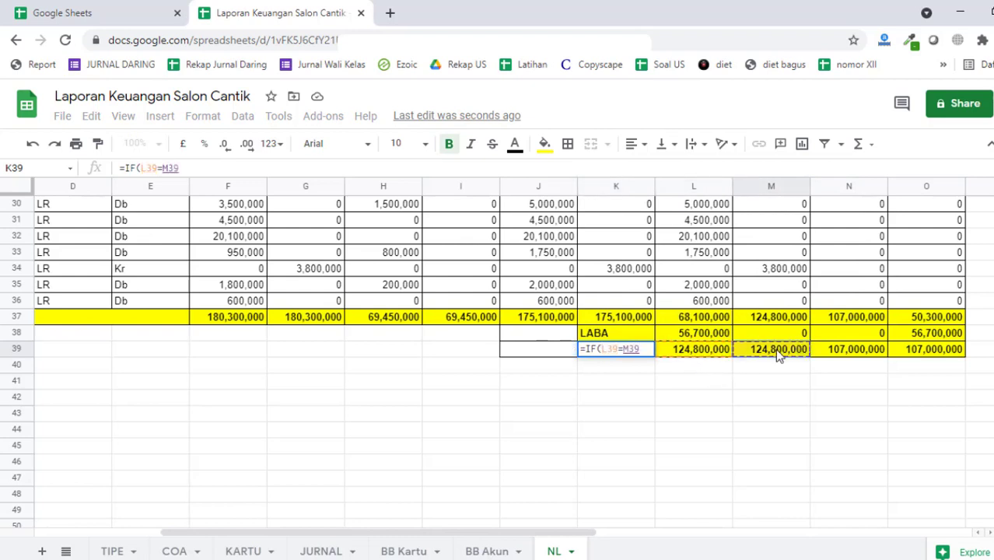
pyautogui.write(',')
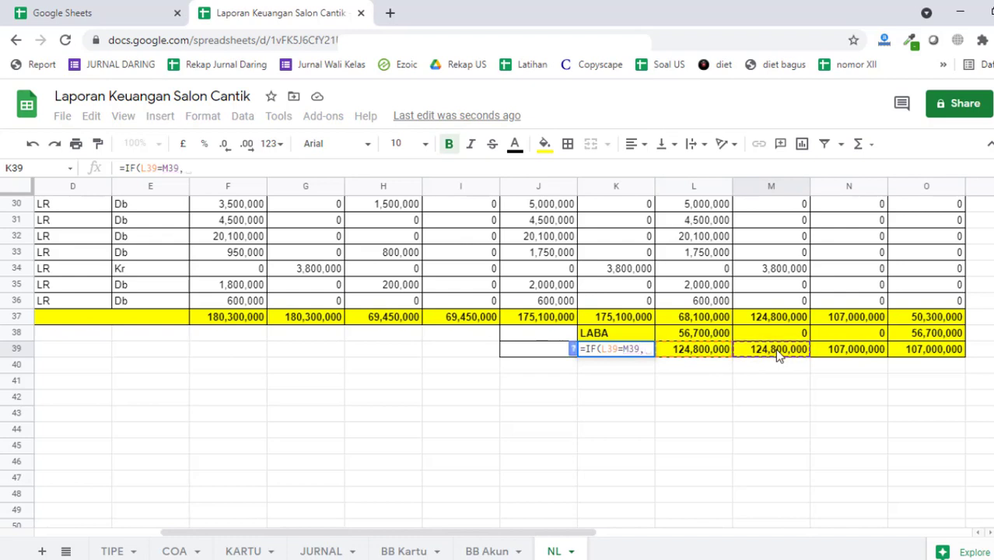
pyautogui.write('"bENAR')
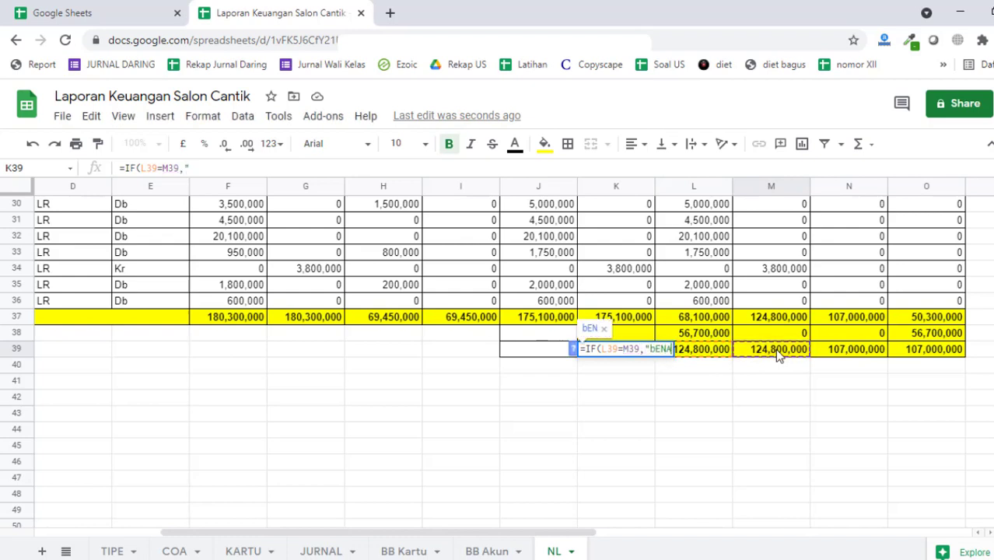
pyautogui.press('BackSpace')
pyautogui.press('BackSpace')
pyautogui.press('BackSpace')
pyautogui.press('BackSpace')
pyautogui.press('BackSpace')
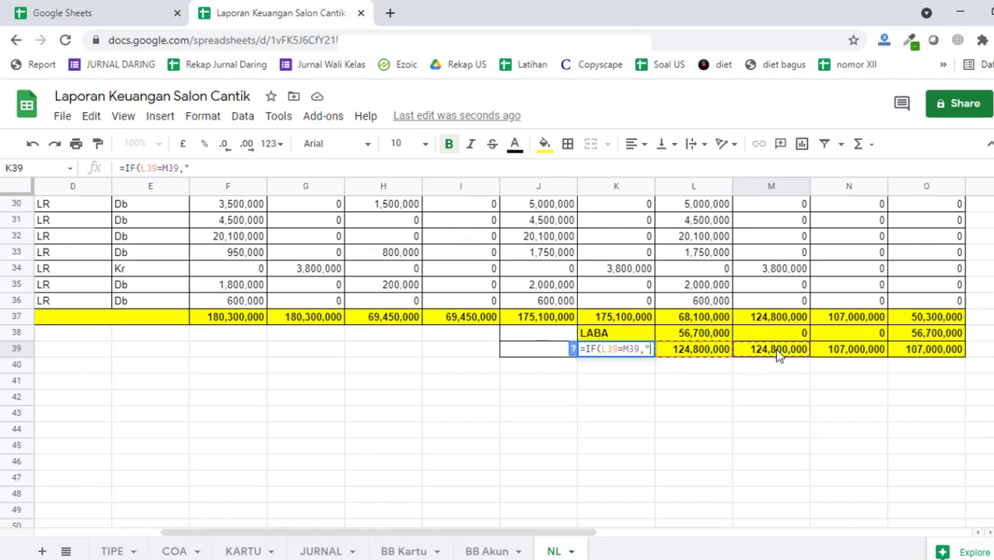
pyautogui.write('BENAR",')
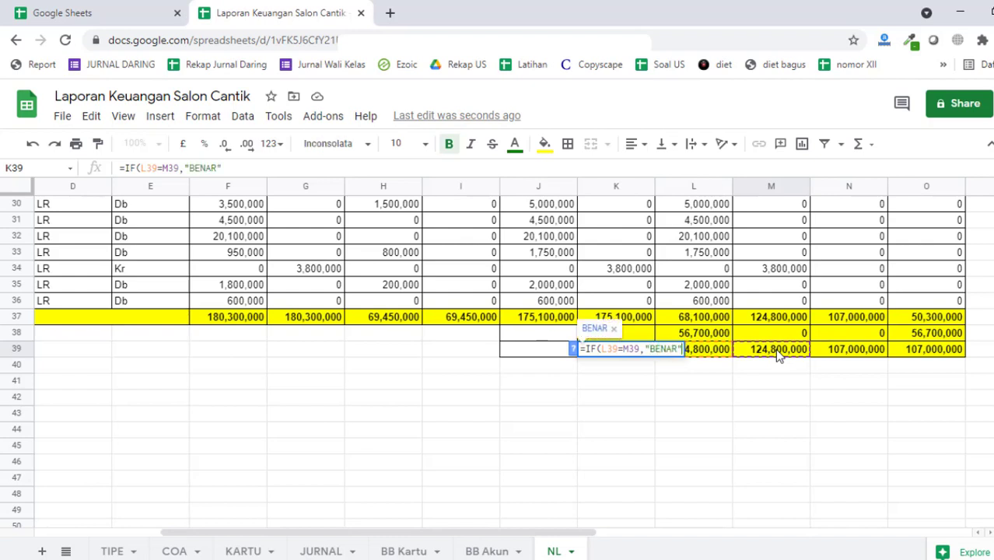
pyautogui.write('"SA')
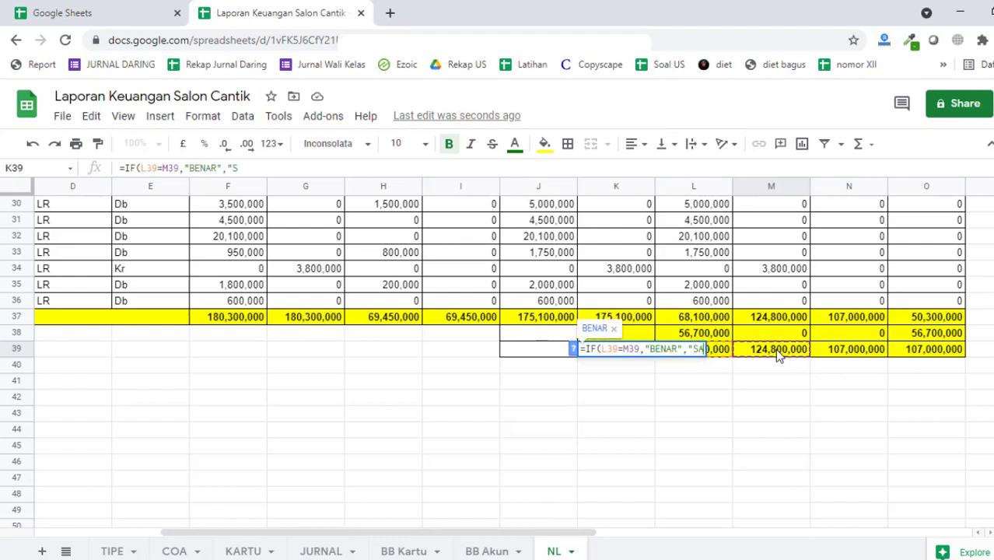
pyautogui.write('LAH")')
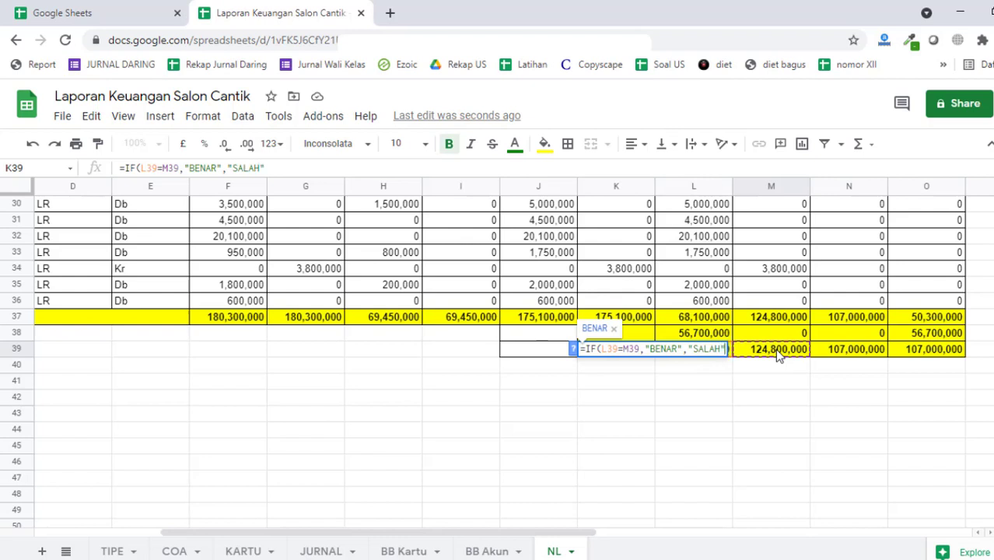
pyautogui.press('Return')
# - Clear the borders of the empty cells J38:J39, leaving only a right border beside the LABA and BENAR labels
pyautogui.press('Up')
pyautogui.press('Up')
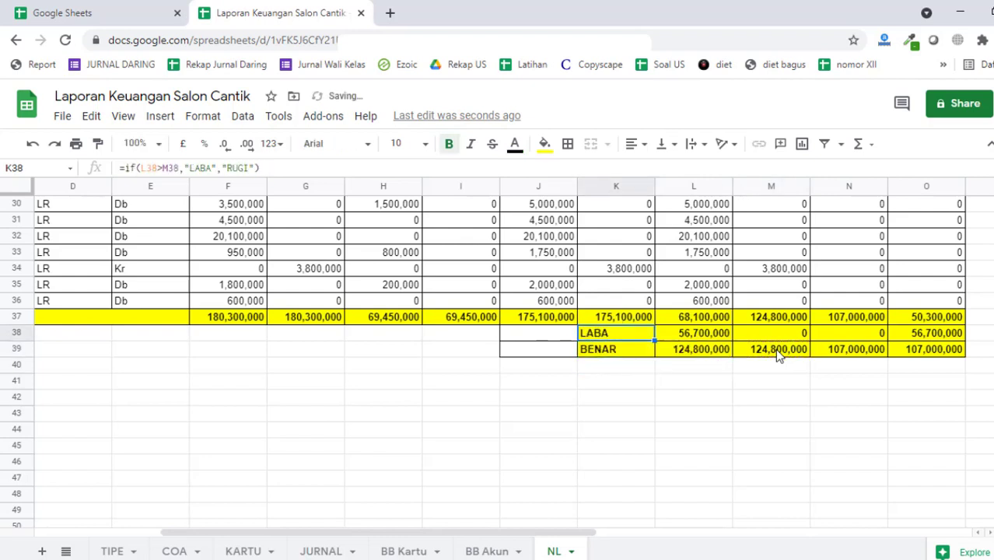
pyautogui.press('Left')
pyautogui.hotkey('shift', 'Down')
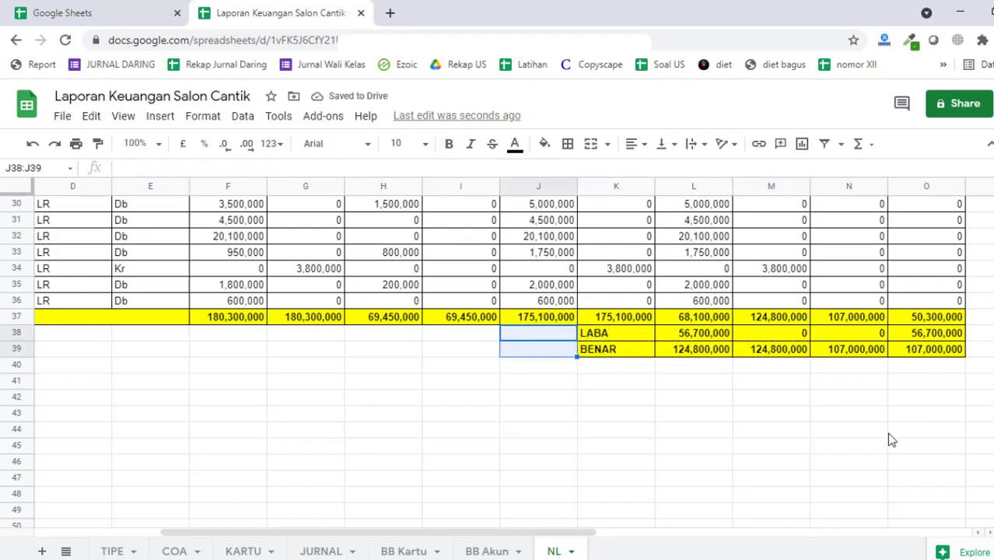
pyautogui.click(568, 144)
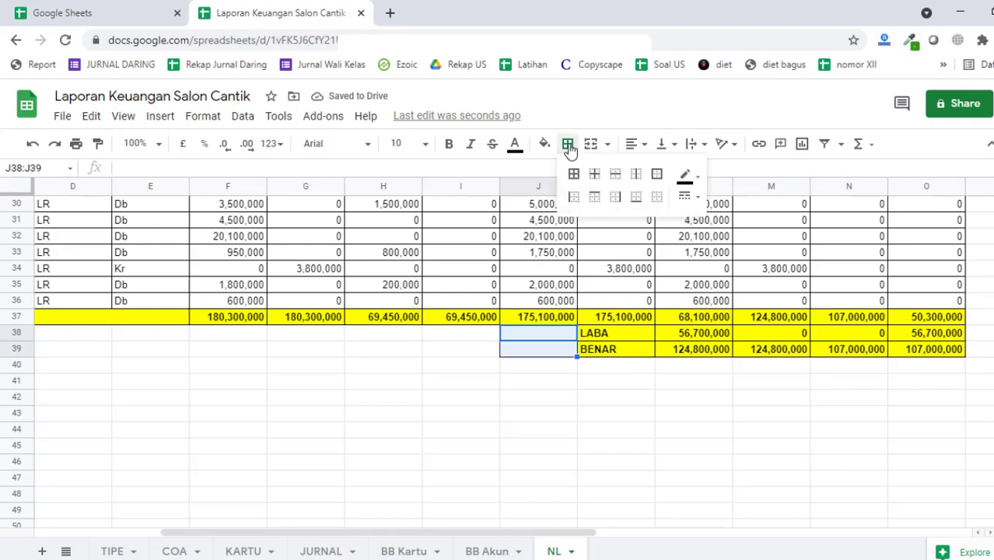
pyautogui.click(657, 199)
pyautogui.click(636, 199)
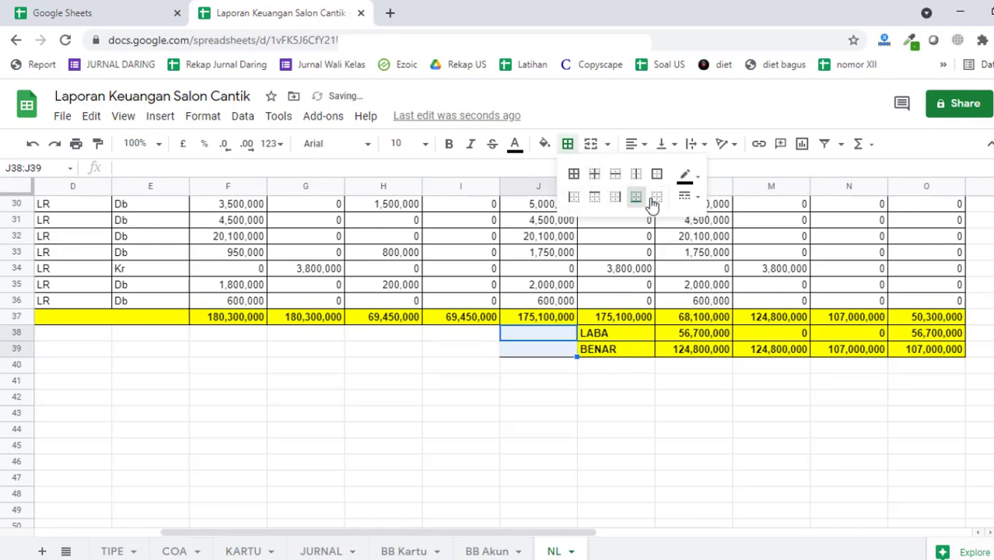
pyautogui.click(656, 199)
pyautogui.click(615, 197)
pyautogui.click(638, 391)
pyautogui.click(723, 395)
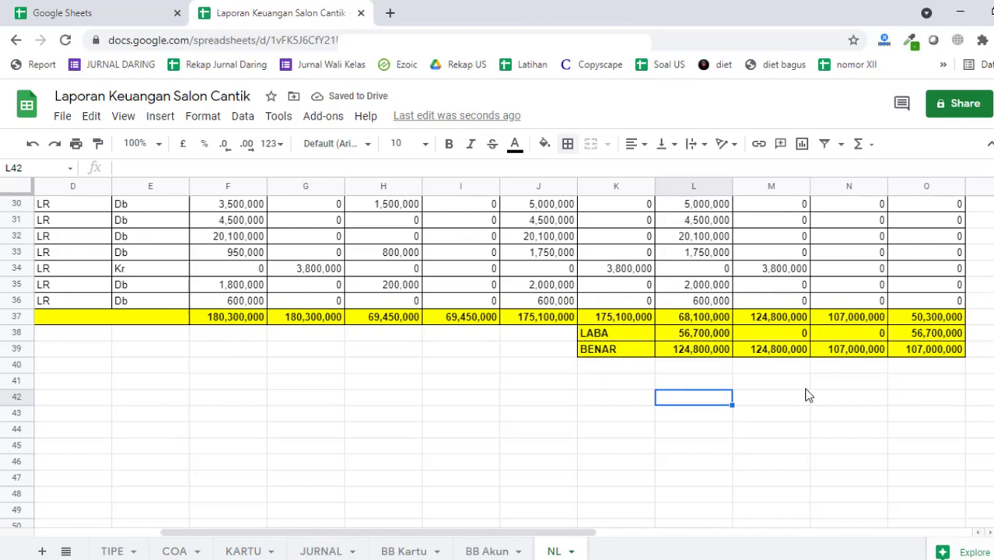
pyautogui.click(661, 483)
pyautogui.click(676, 430)
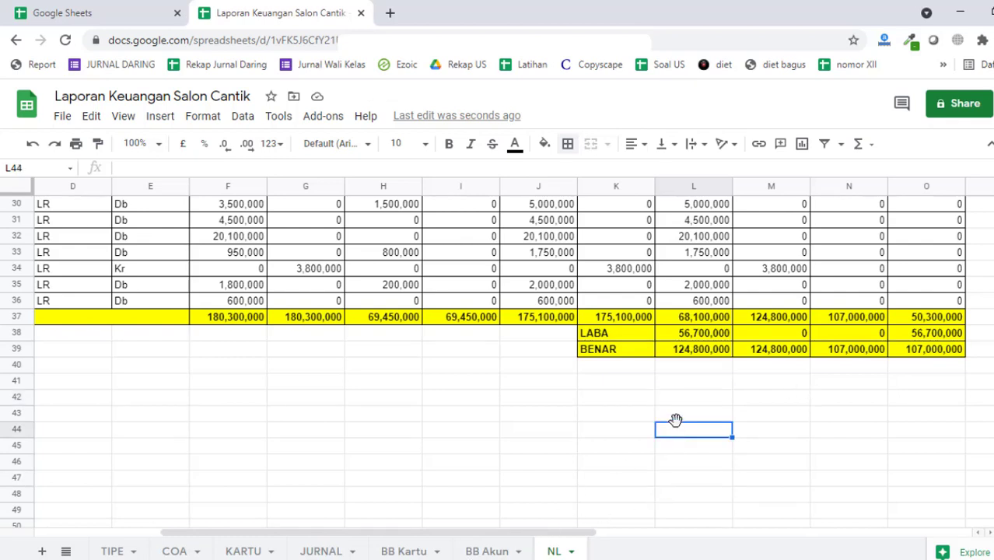
# - Review the BB Kartu and BB Akun ledger sheets and the finished NL worksheet from its headers to its totals
pyautogui.click(405, 552)
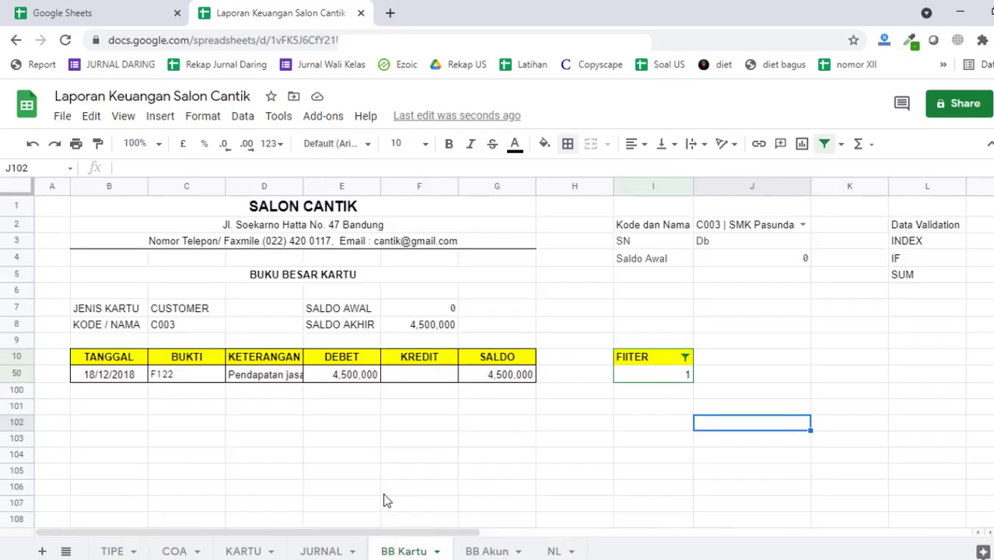
pyautogui.click(477, 552)
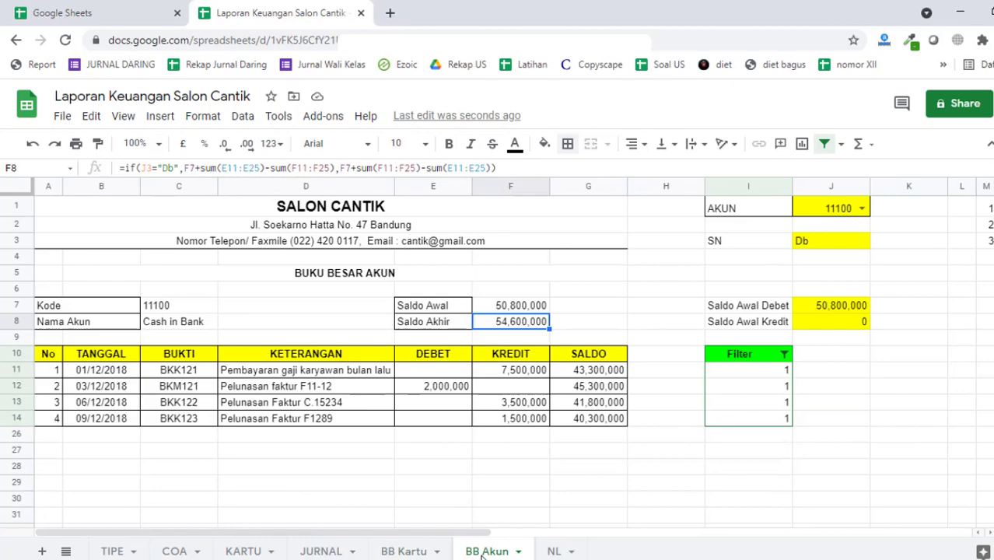
pyautogui.click(553, 551)
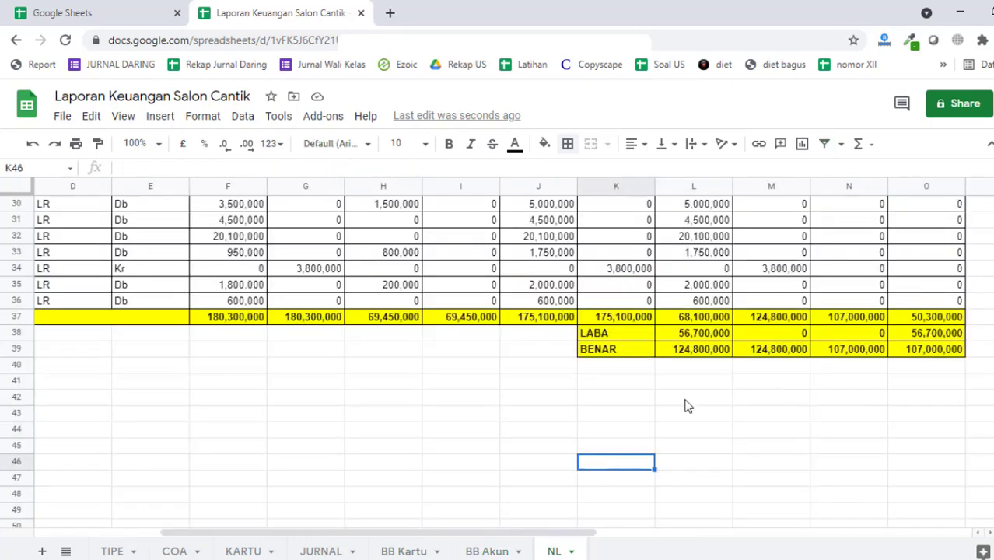
pyautogui.scroll(10, 675, 408)
pyautogui.scroll(-7, 706, 371)
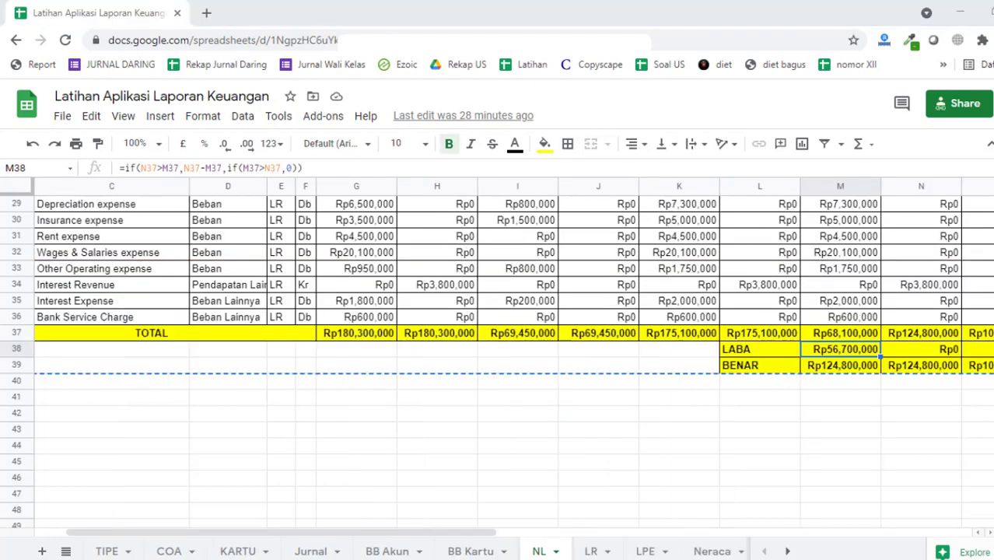
# - Examine the layout of the Neraca sheet in the Latihan Aplikasi Laporan Keuangan example workbook
pyautogui.click(704, 550)
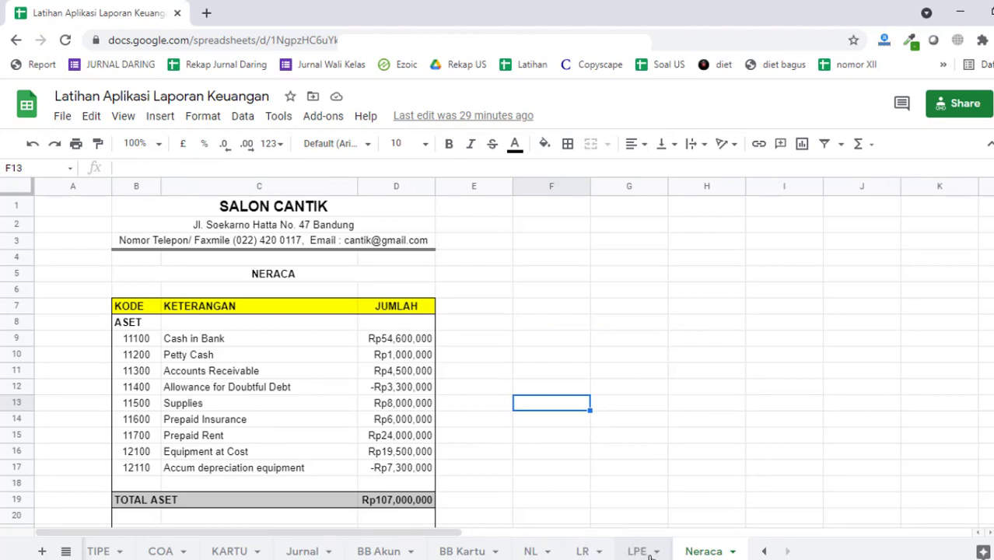
pyautogui.click(676, 471)
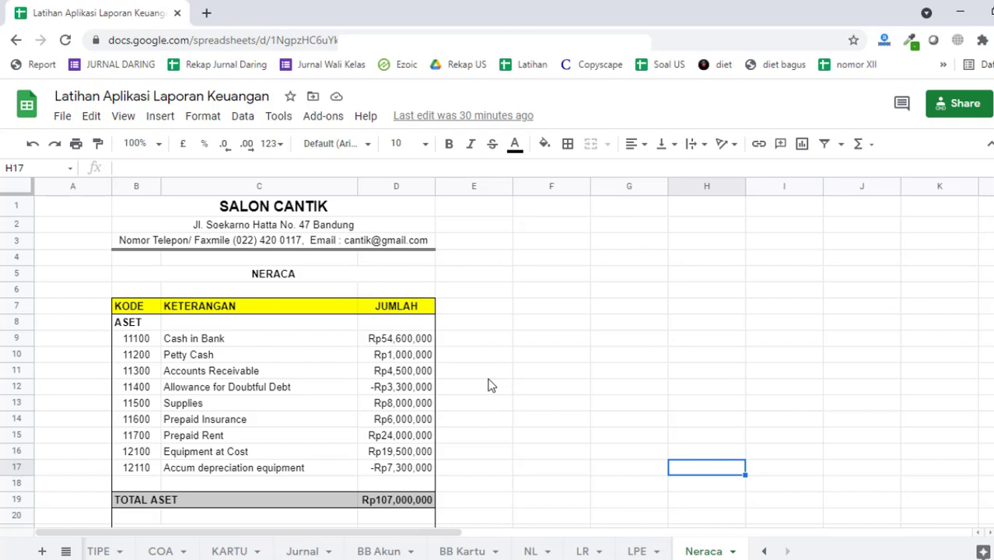
pyautogui.click(658, 440)
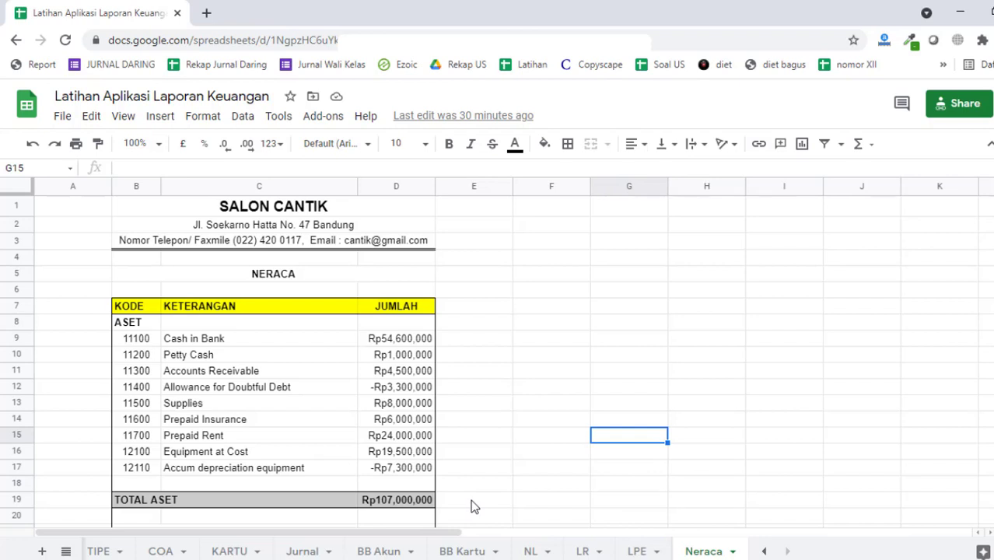
pyautogui.click(596, 459)
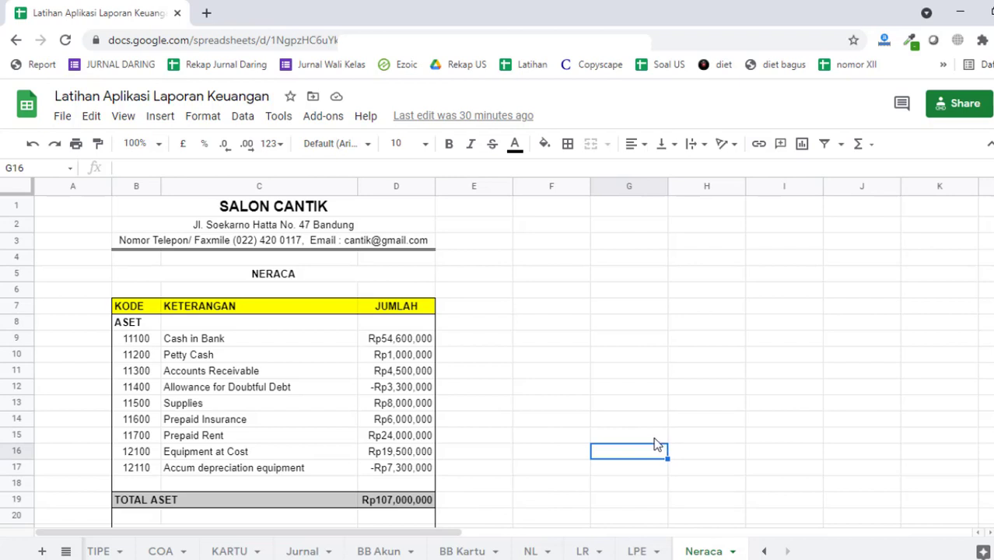